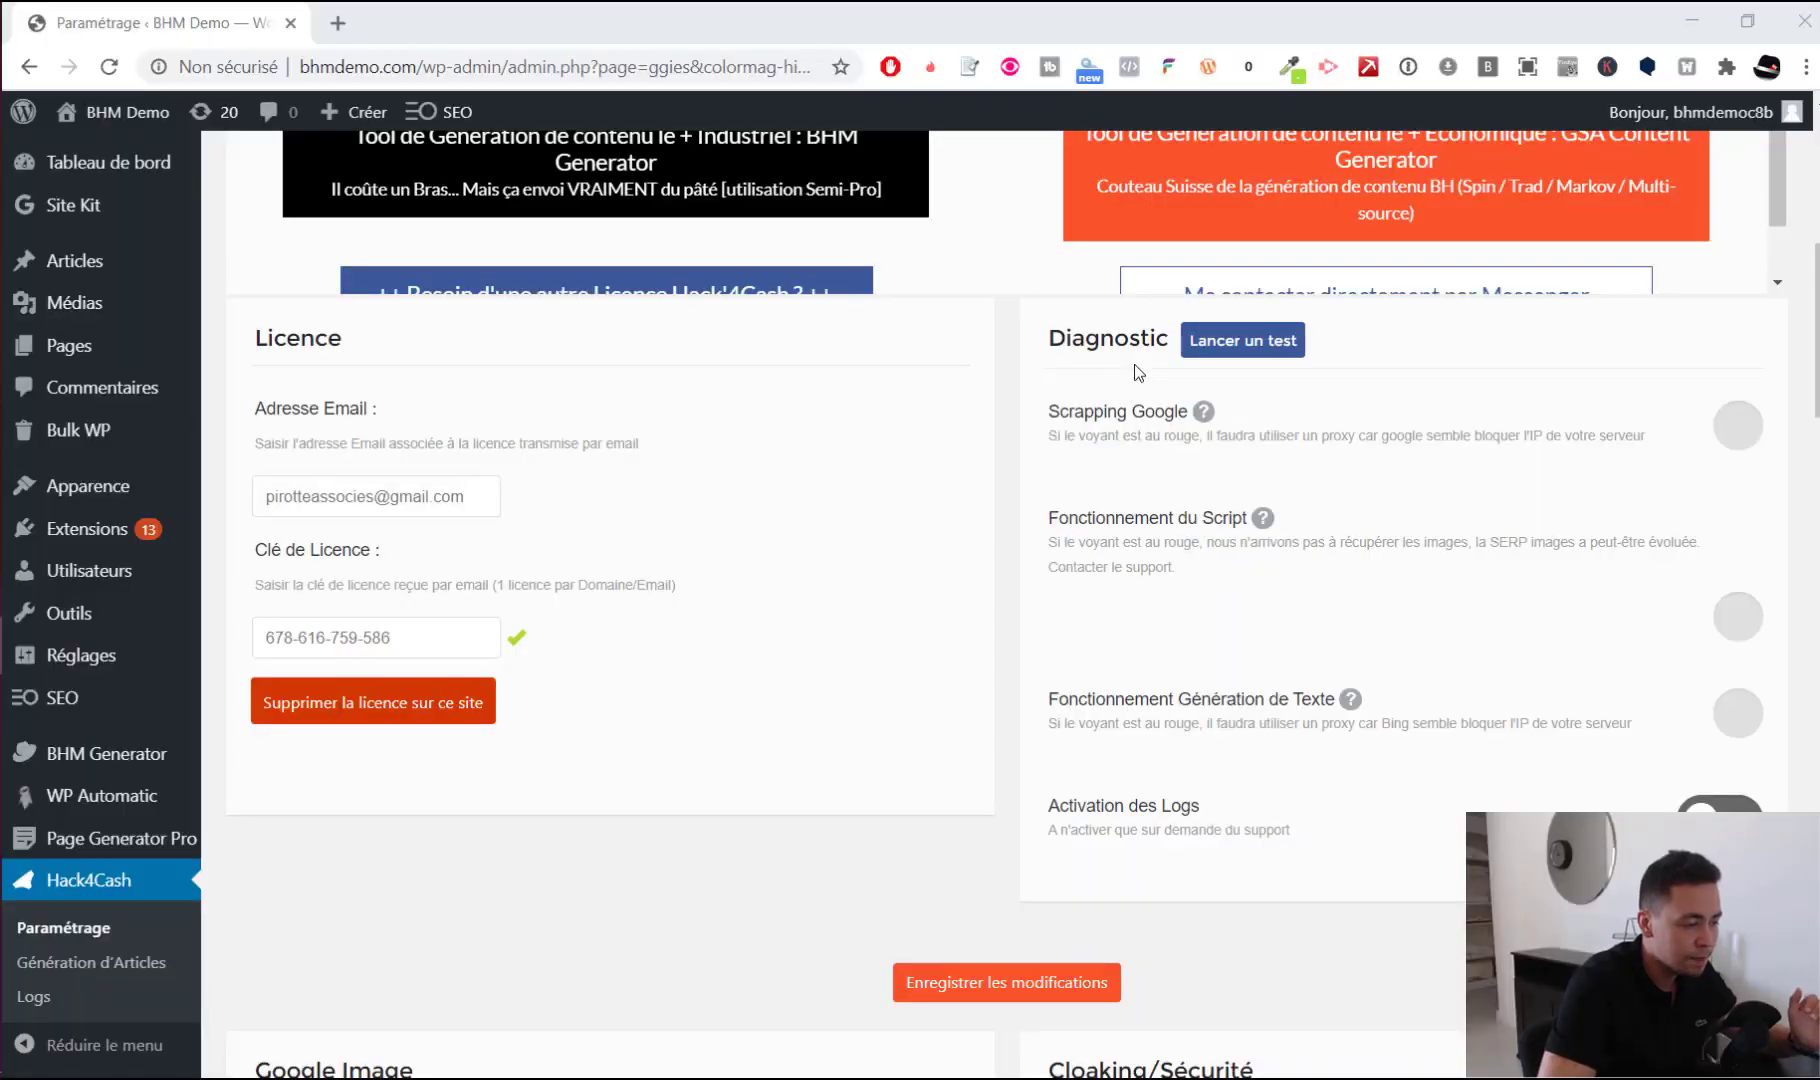
# Examine the Licence, Diagnostic and Google Image script activation settings of the Hack4Cash plugin
pyautogui.scroll(3, 1135, 368)
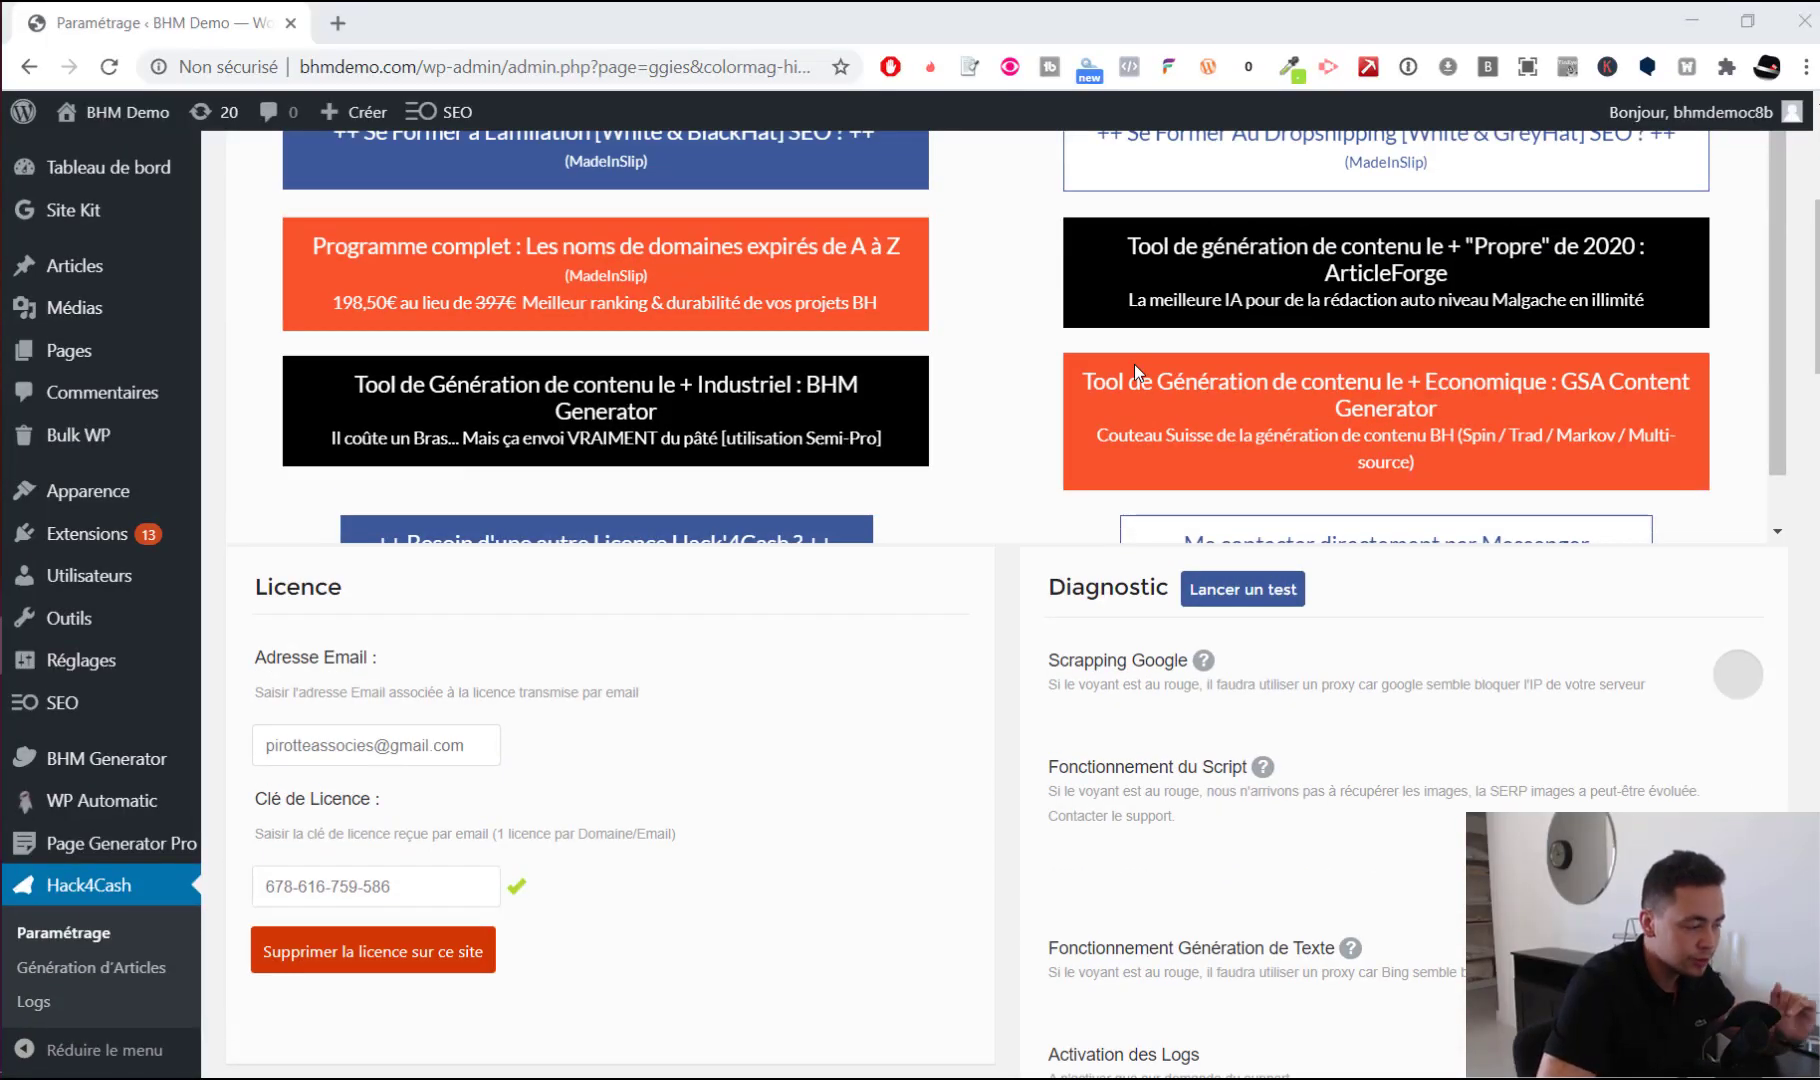
pyautogui.scroll(-1, 829, 660)
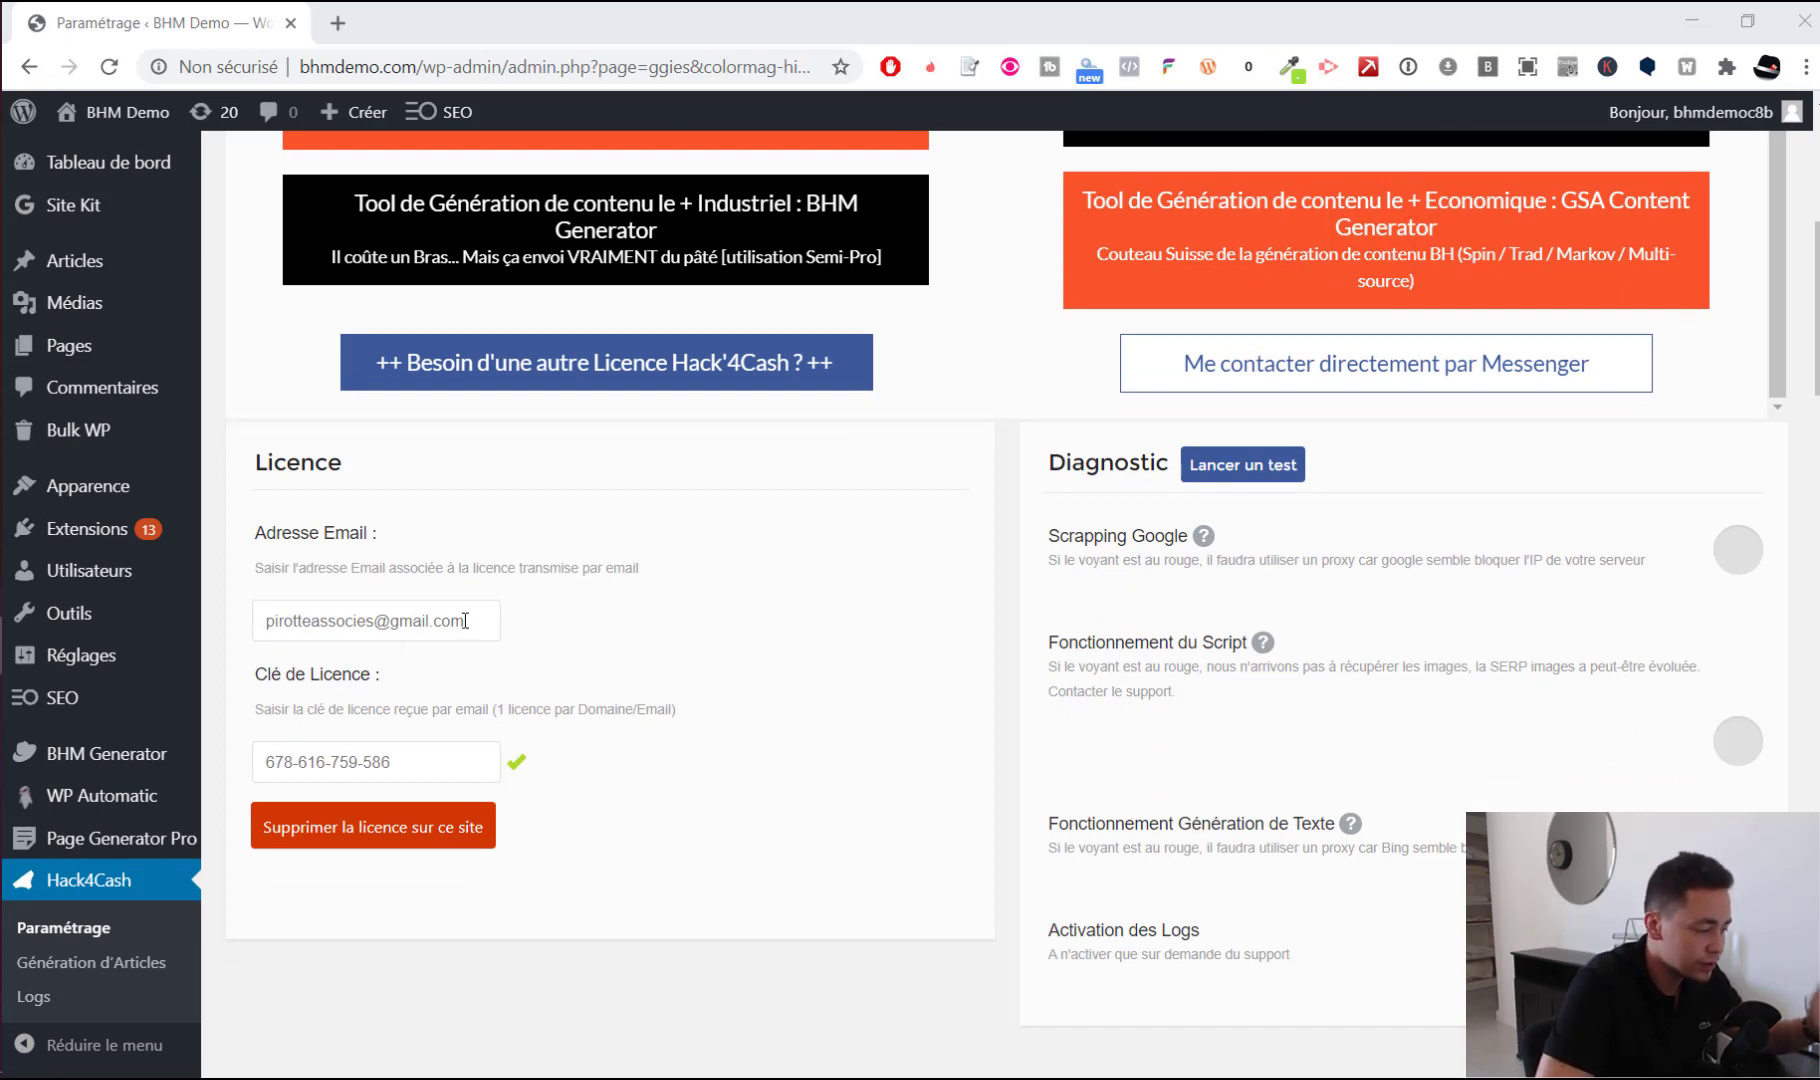
pyautogui.scroll(-1, 933, 584)
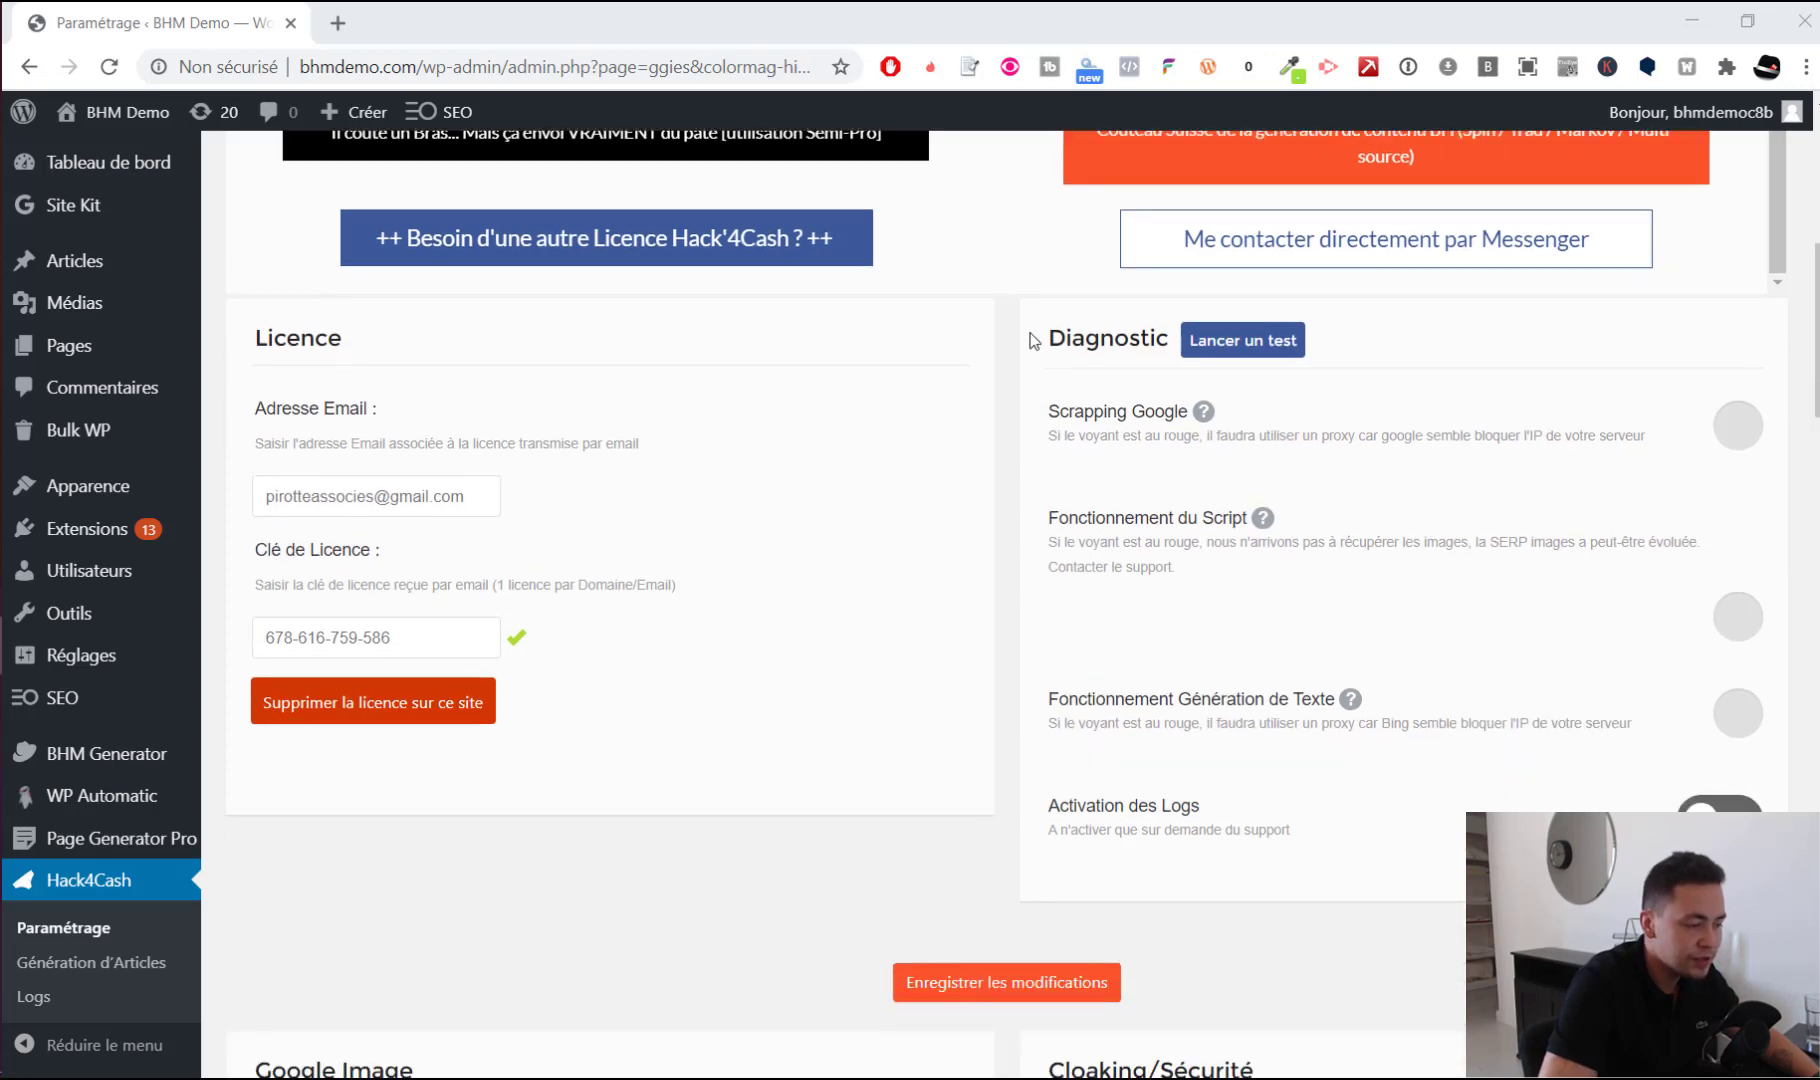
pyautogui.moveTo(1033, 340); pyautogui.dragTo(1353, 825)
pyautogui.scroll(-5, 934, 825)
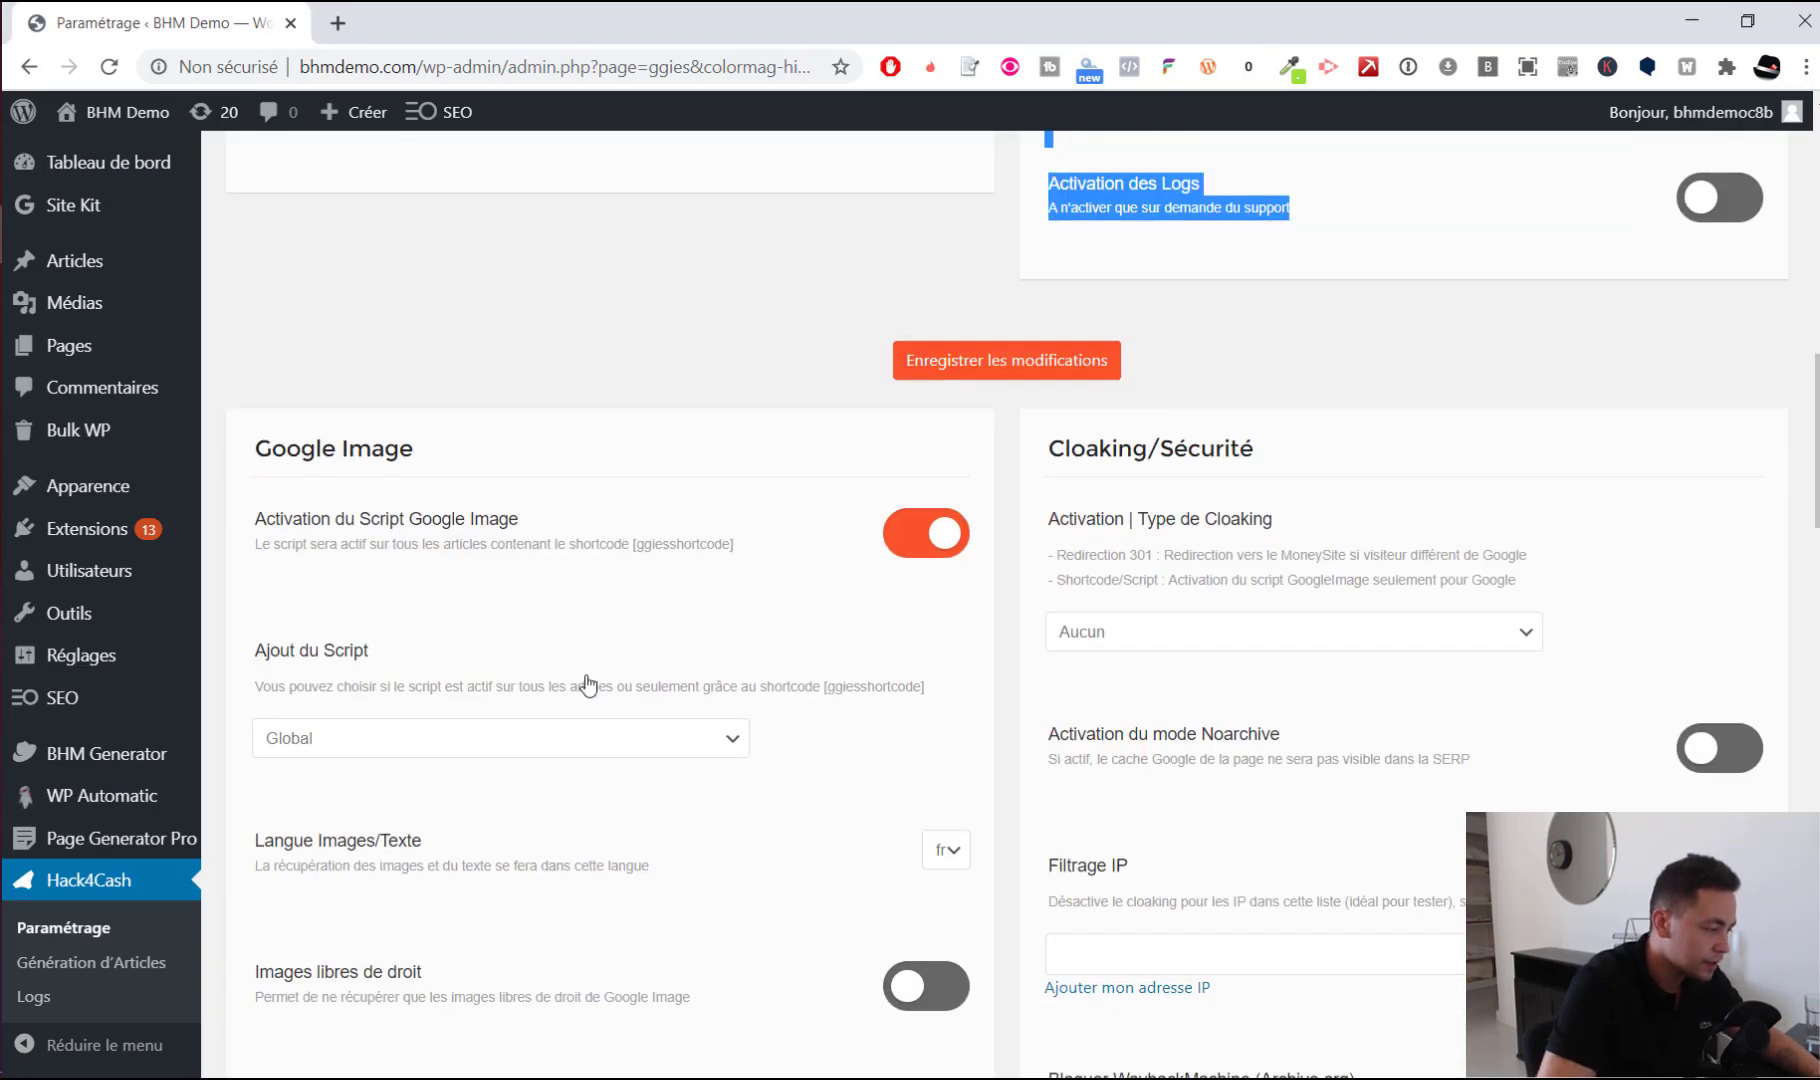
pyautogui.scroll(-1, 360, 390)
pyautogui.moveTo(262, 318); pyautogui.dragTo(352, 324)
pyautogui.click(476, 333)
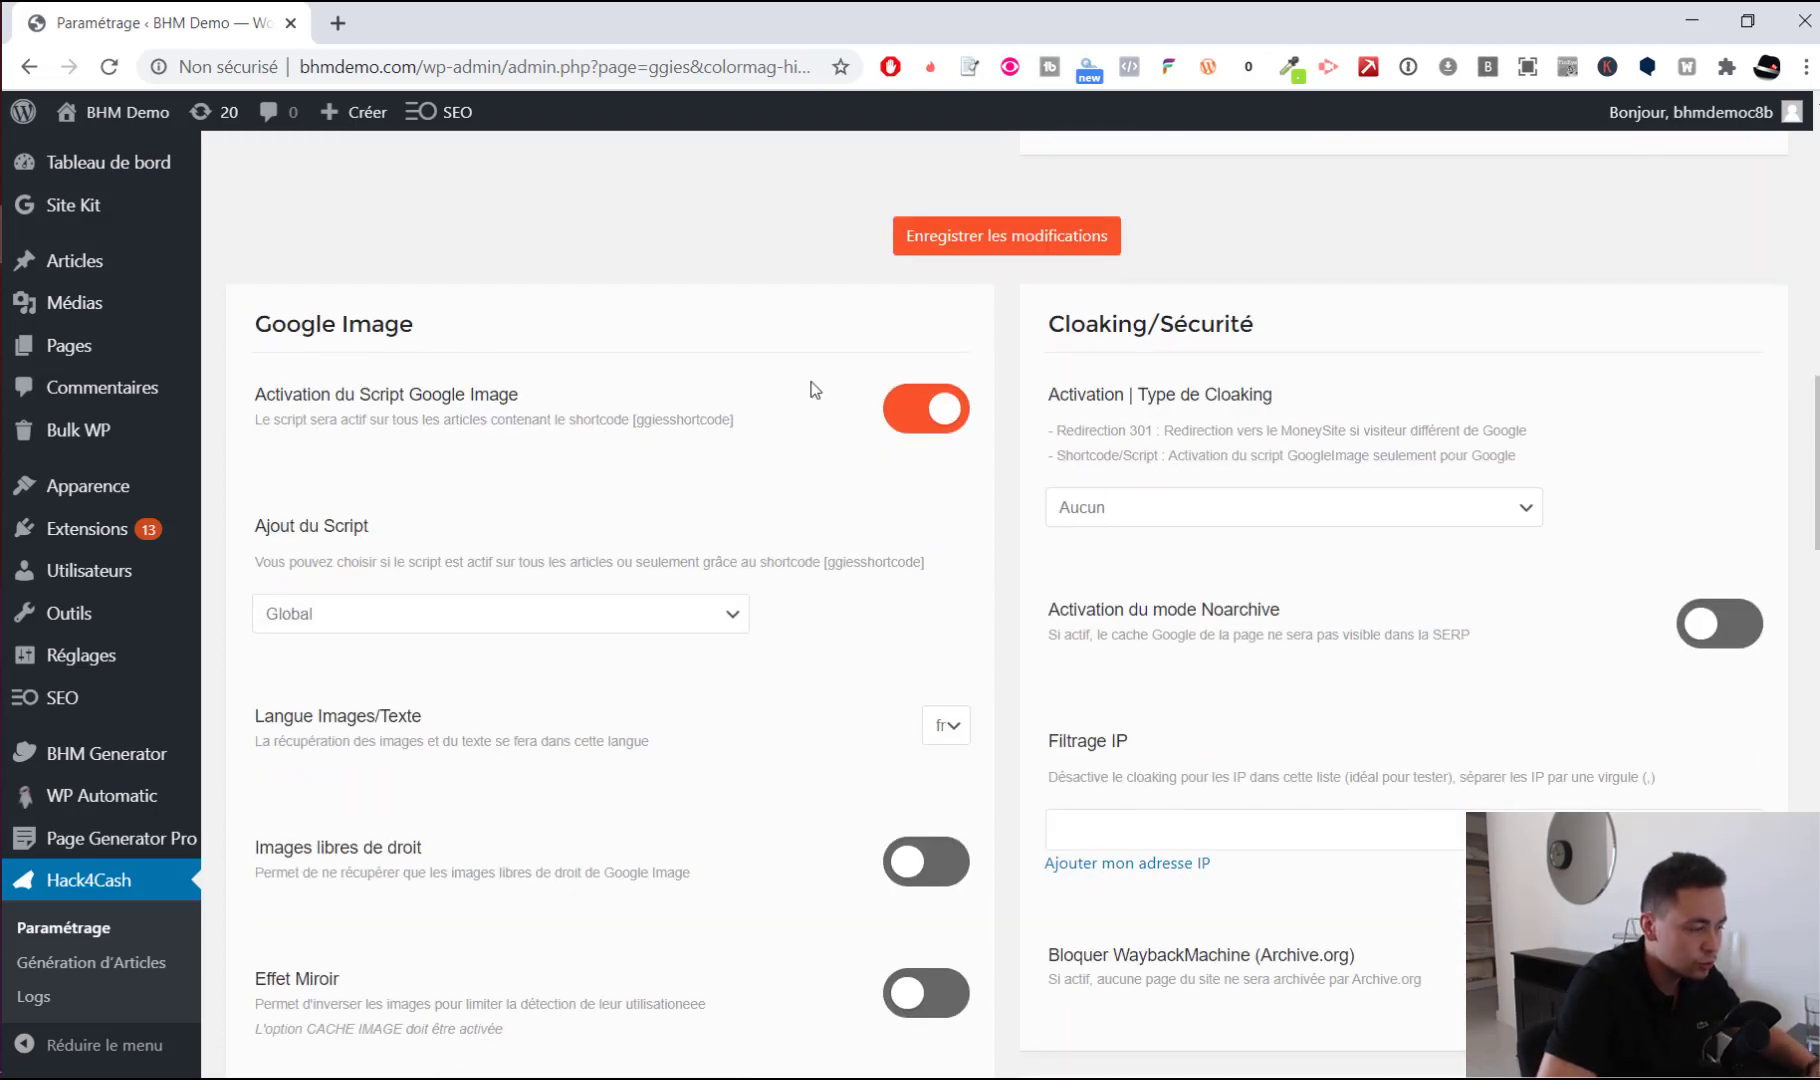
pyautogui.click(908, 410)
pyautogui.click(908, 410)
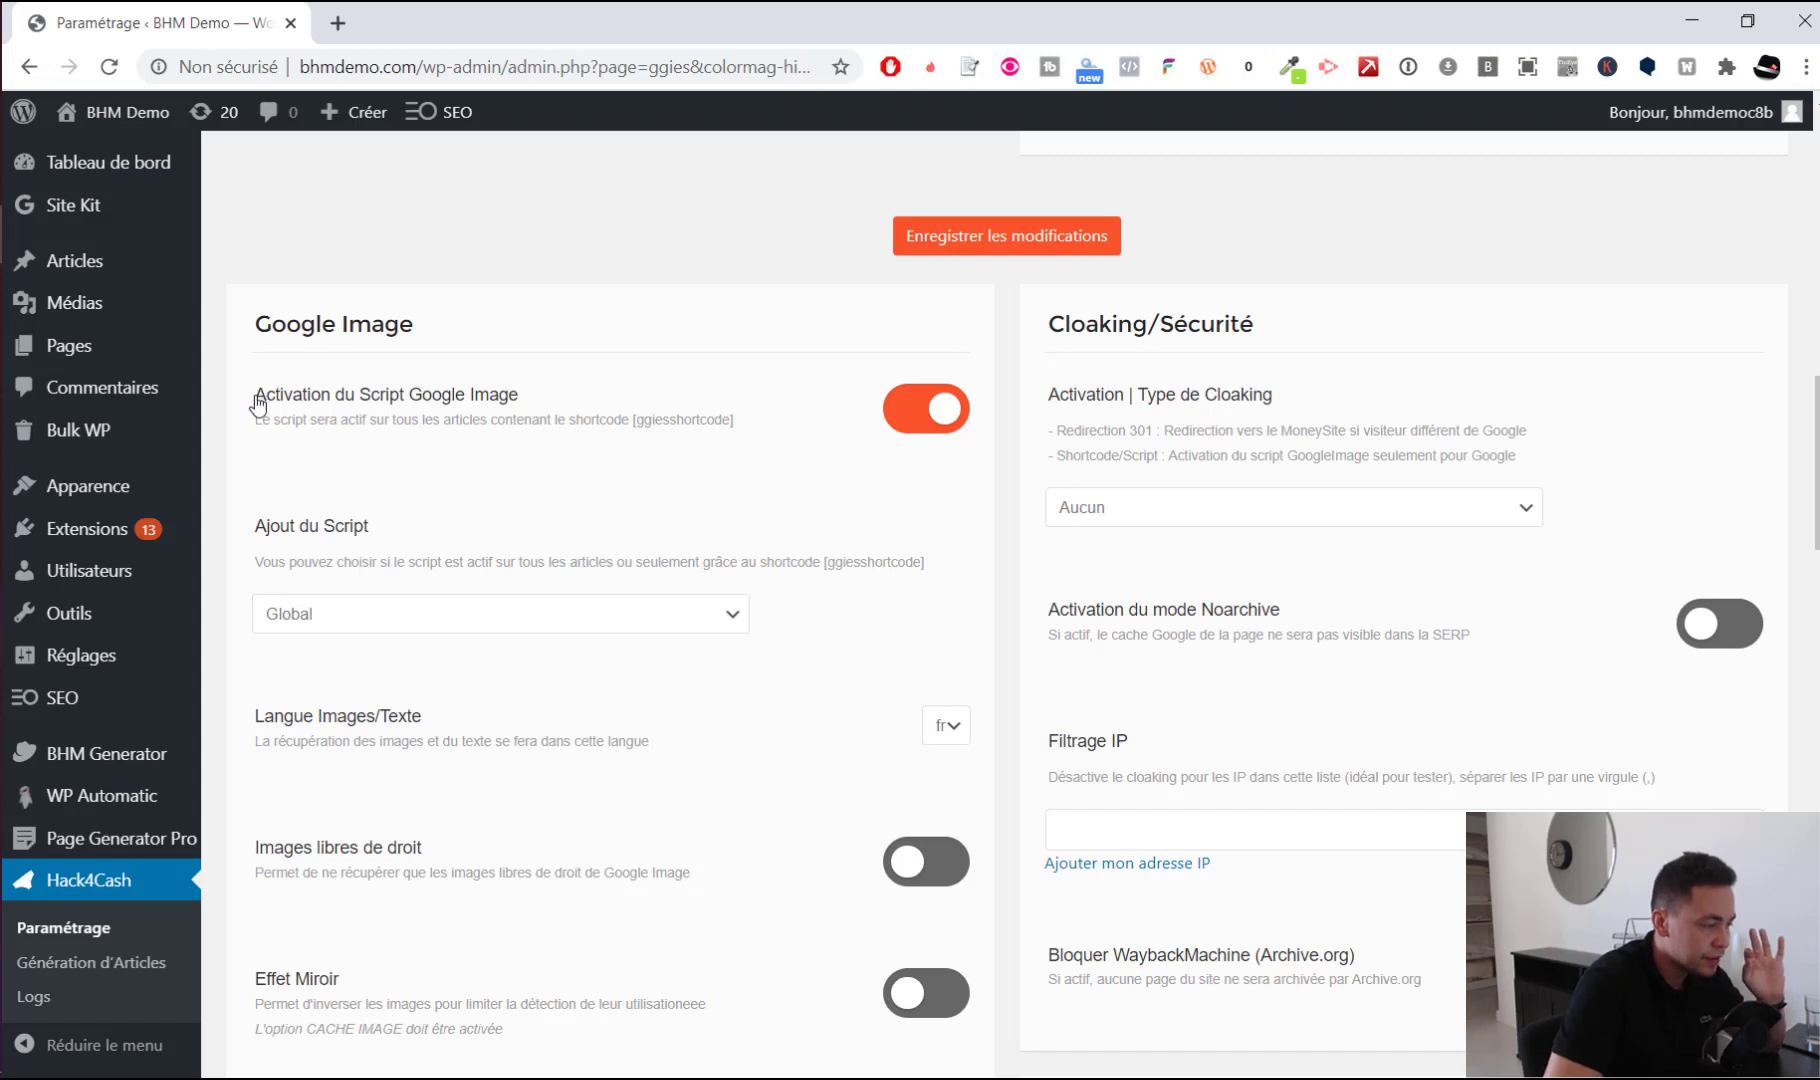
# Enable the Images libres de droit option in the Google Image settings
pyautogui.scroll(-4, 545, 398)
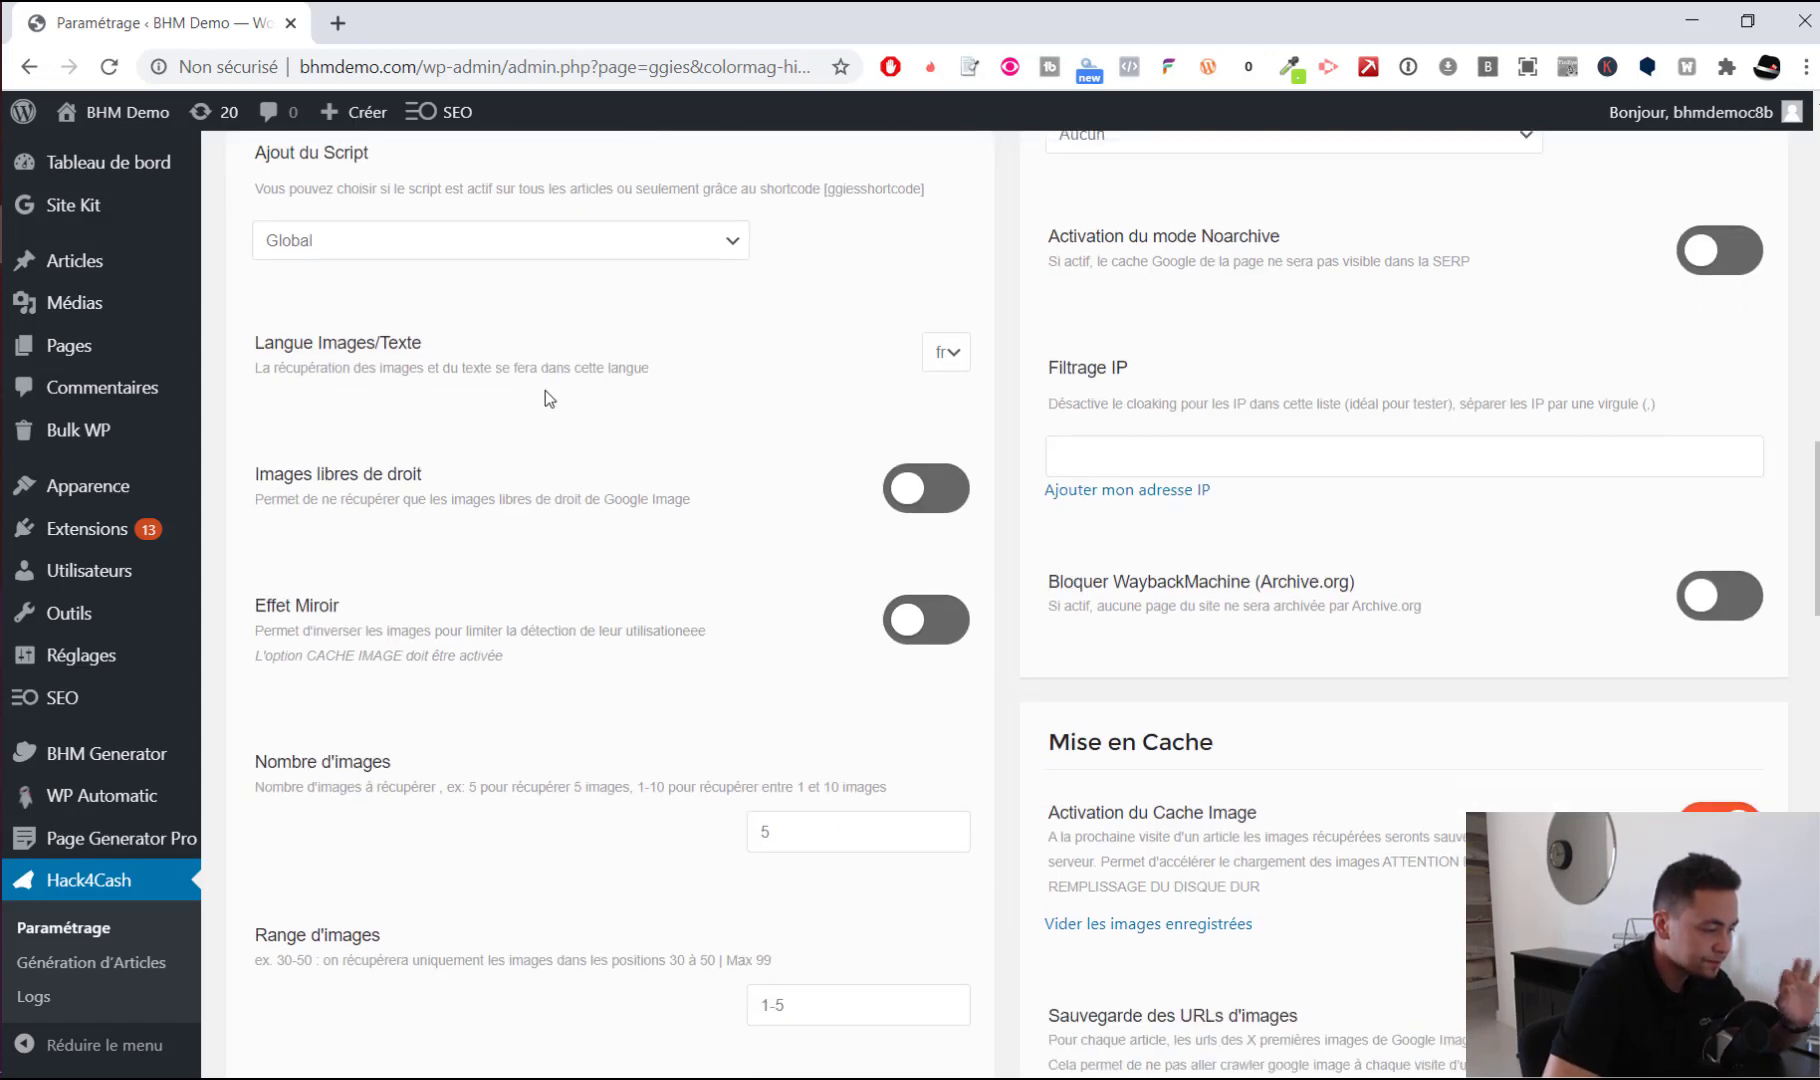
pyautogui.scroll(-2, 402, 378)
pyautogui.scroll(4, 398, 355)
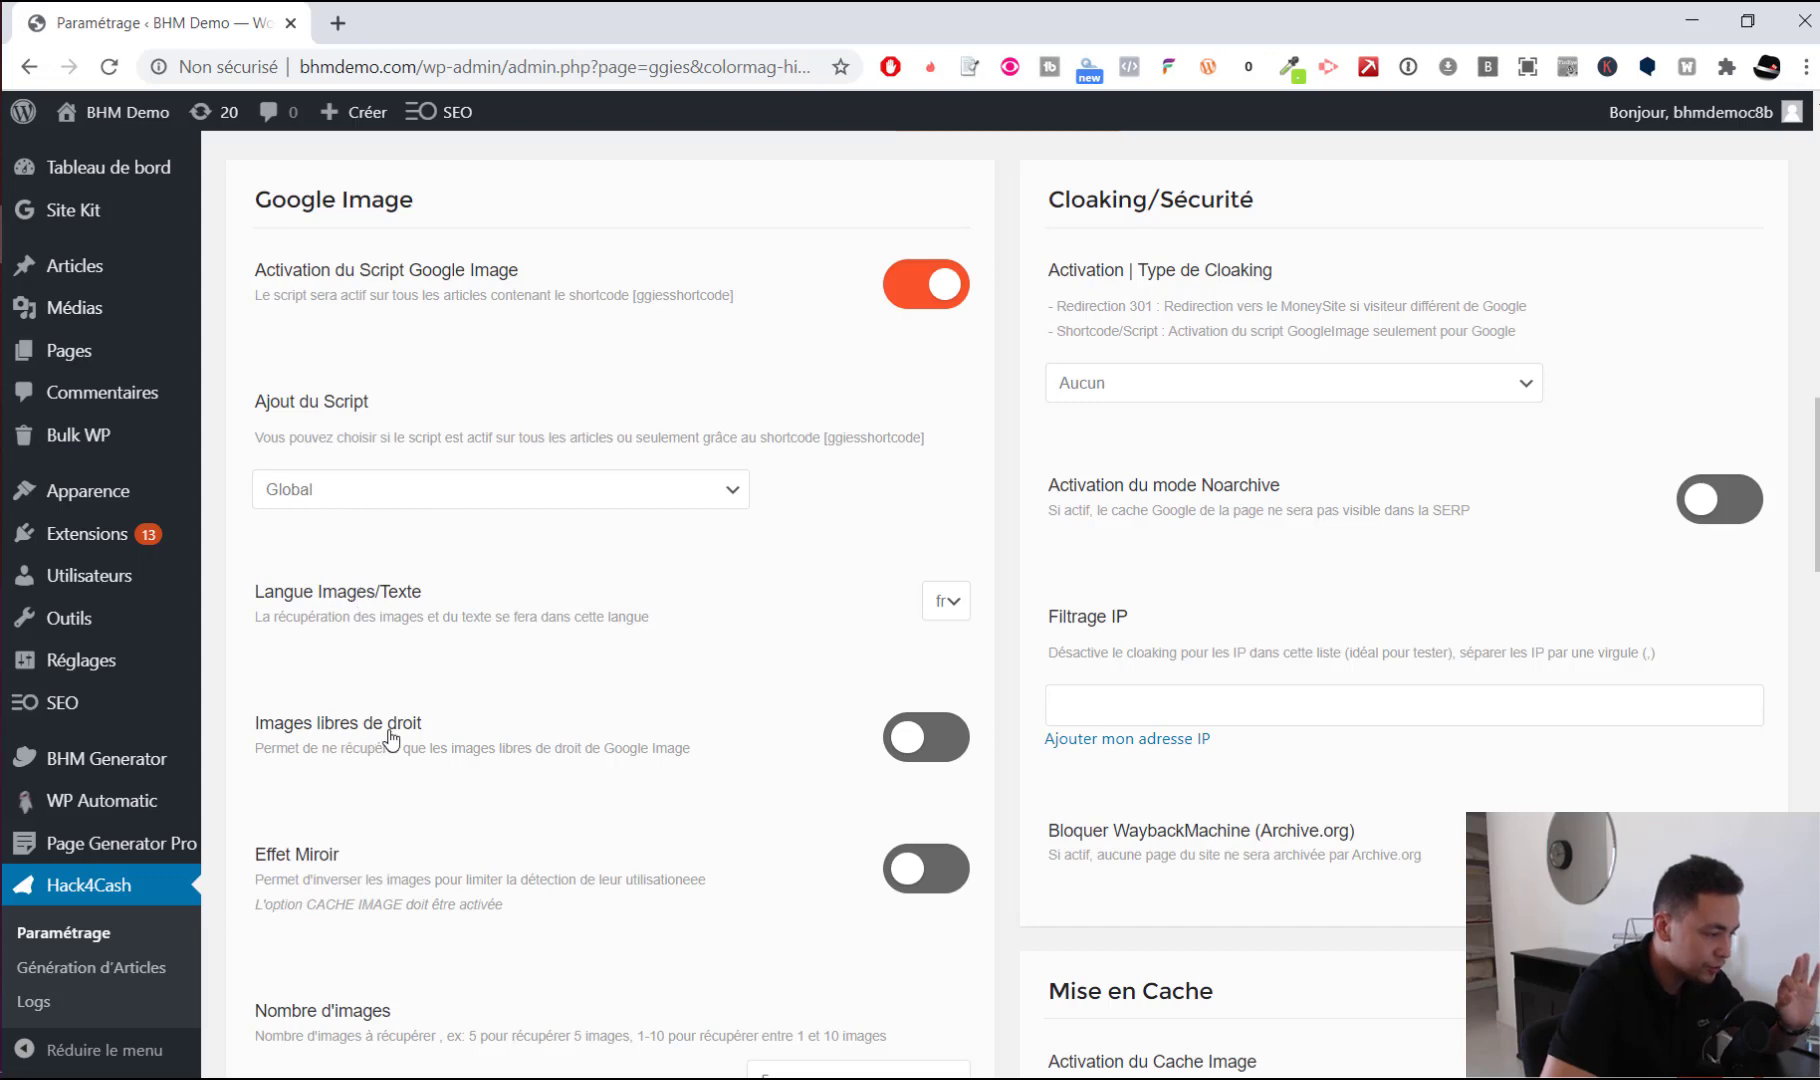
pyautogui.click(928, 737)
# Set Nombre d'images to 5-10 in the Google Image settings
pyautogui.scroll(-2, 647, 780)
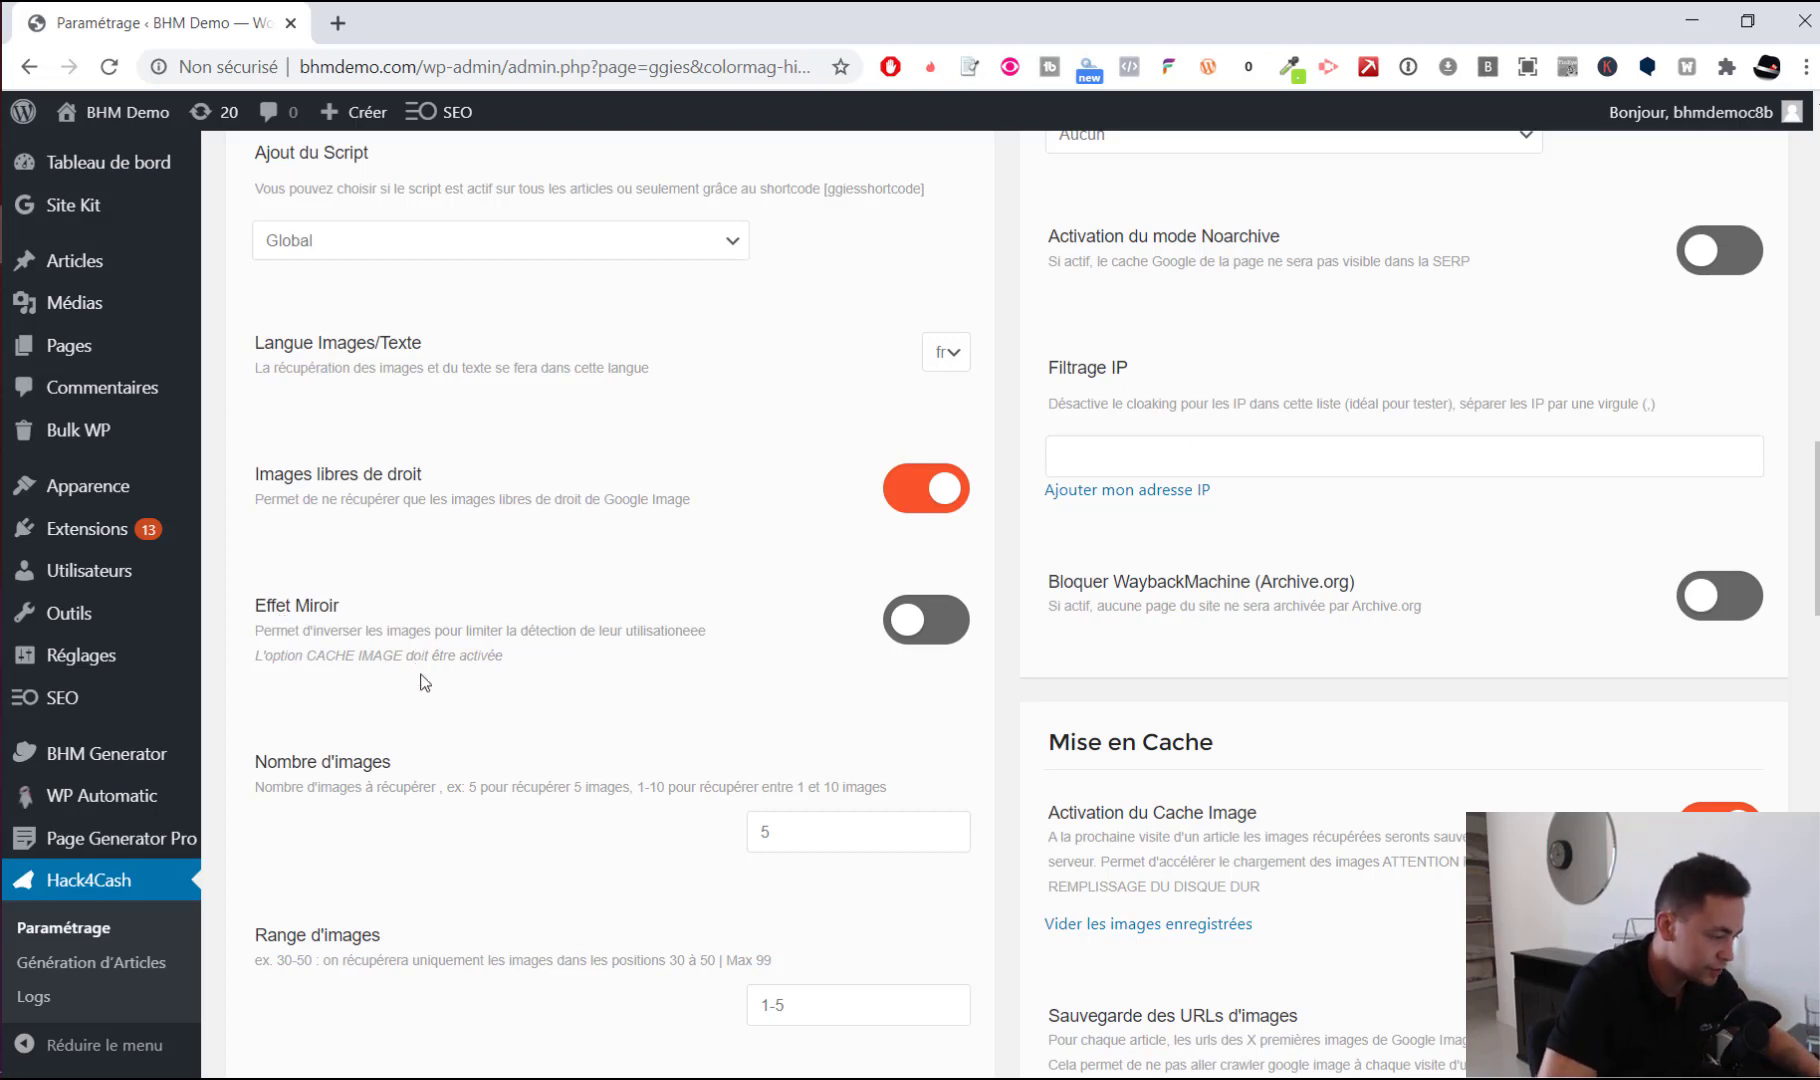
pyautogui.scroll(-1, 425, 683)
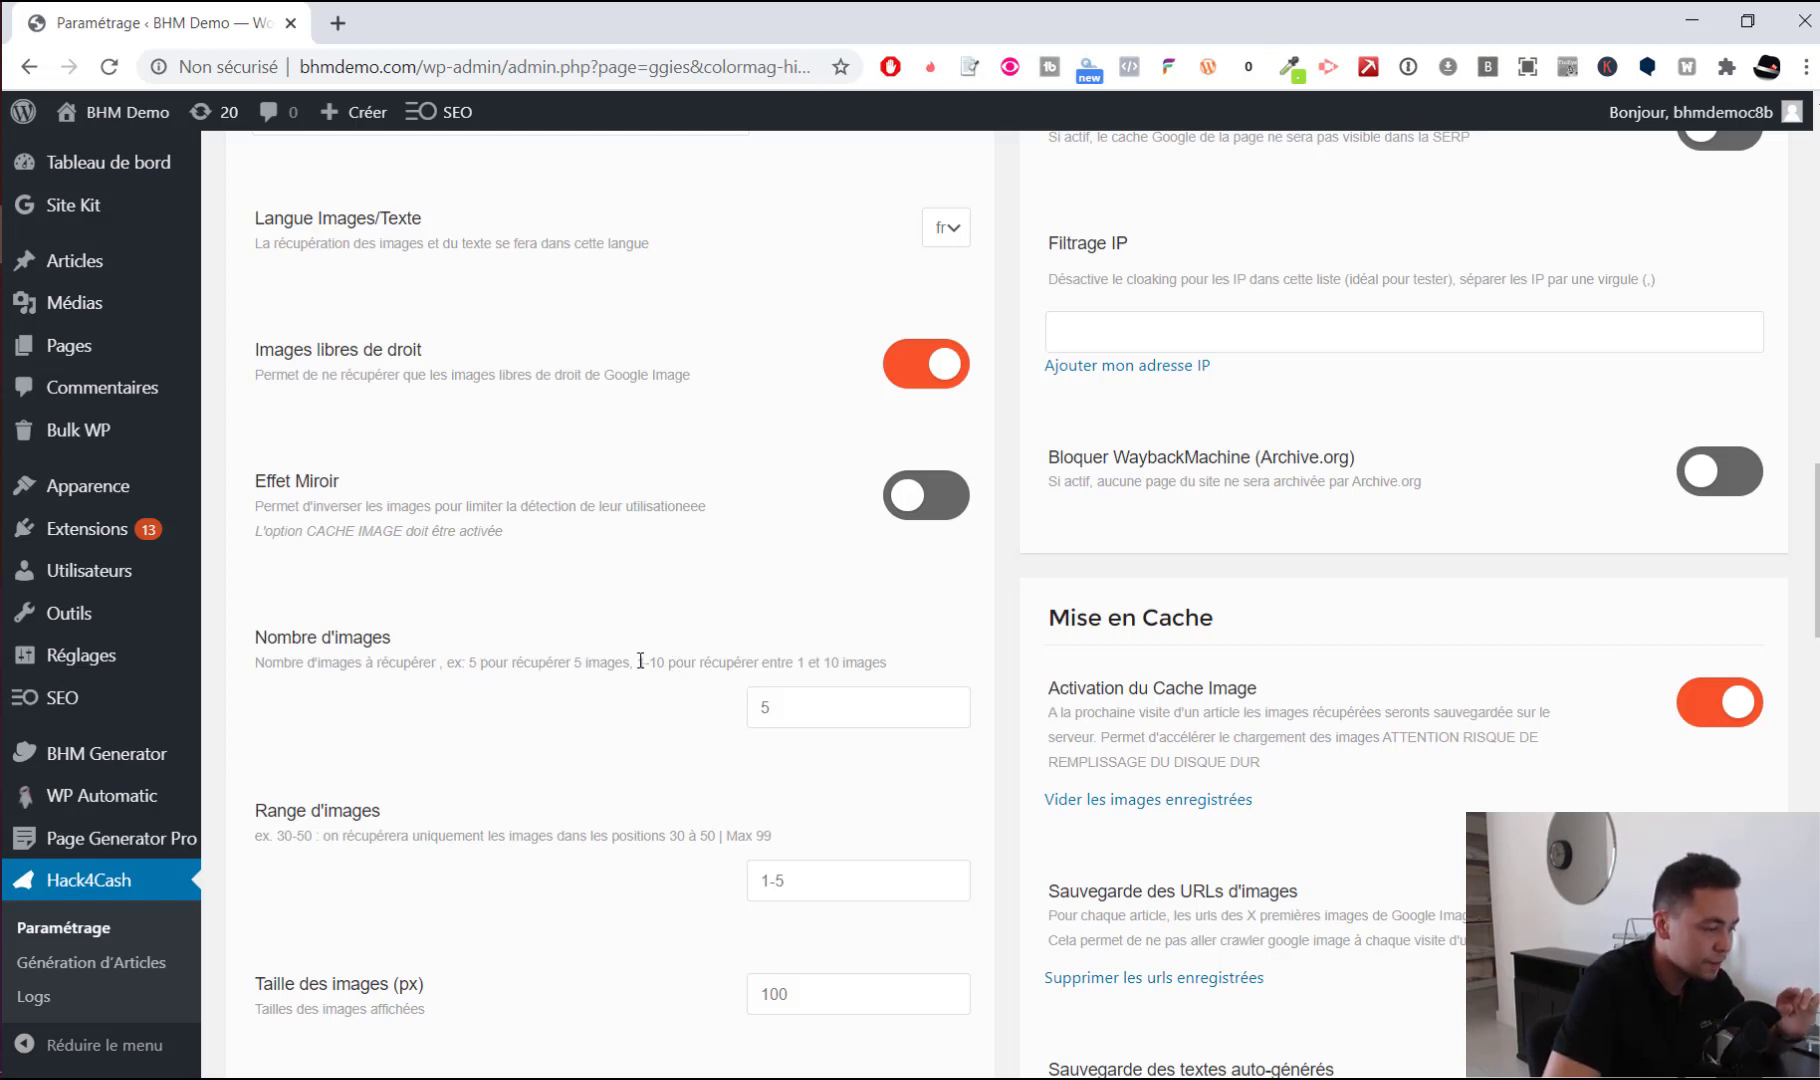
pyautogui.doubleClick(768, 707)
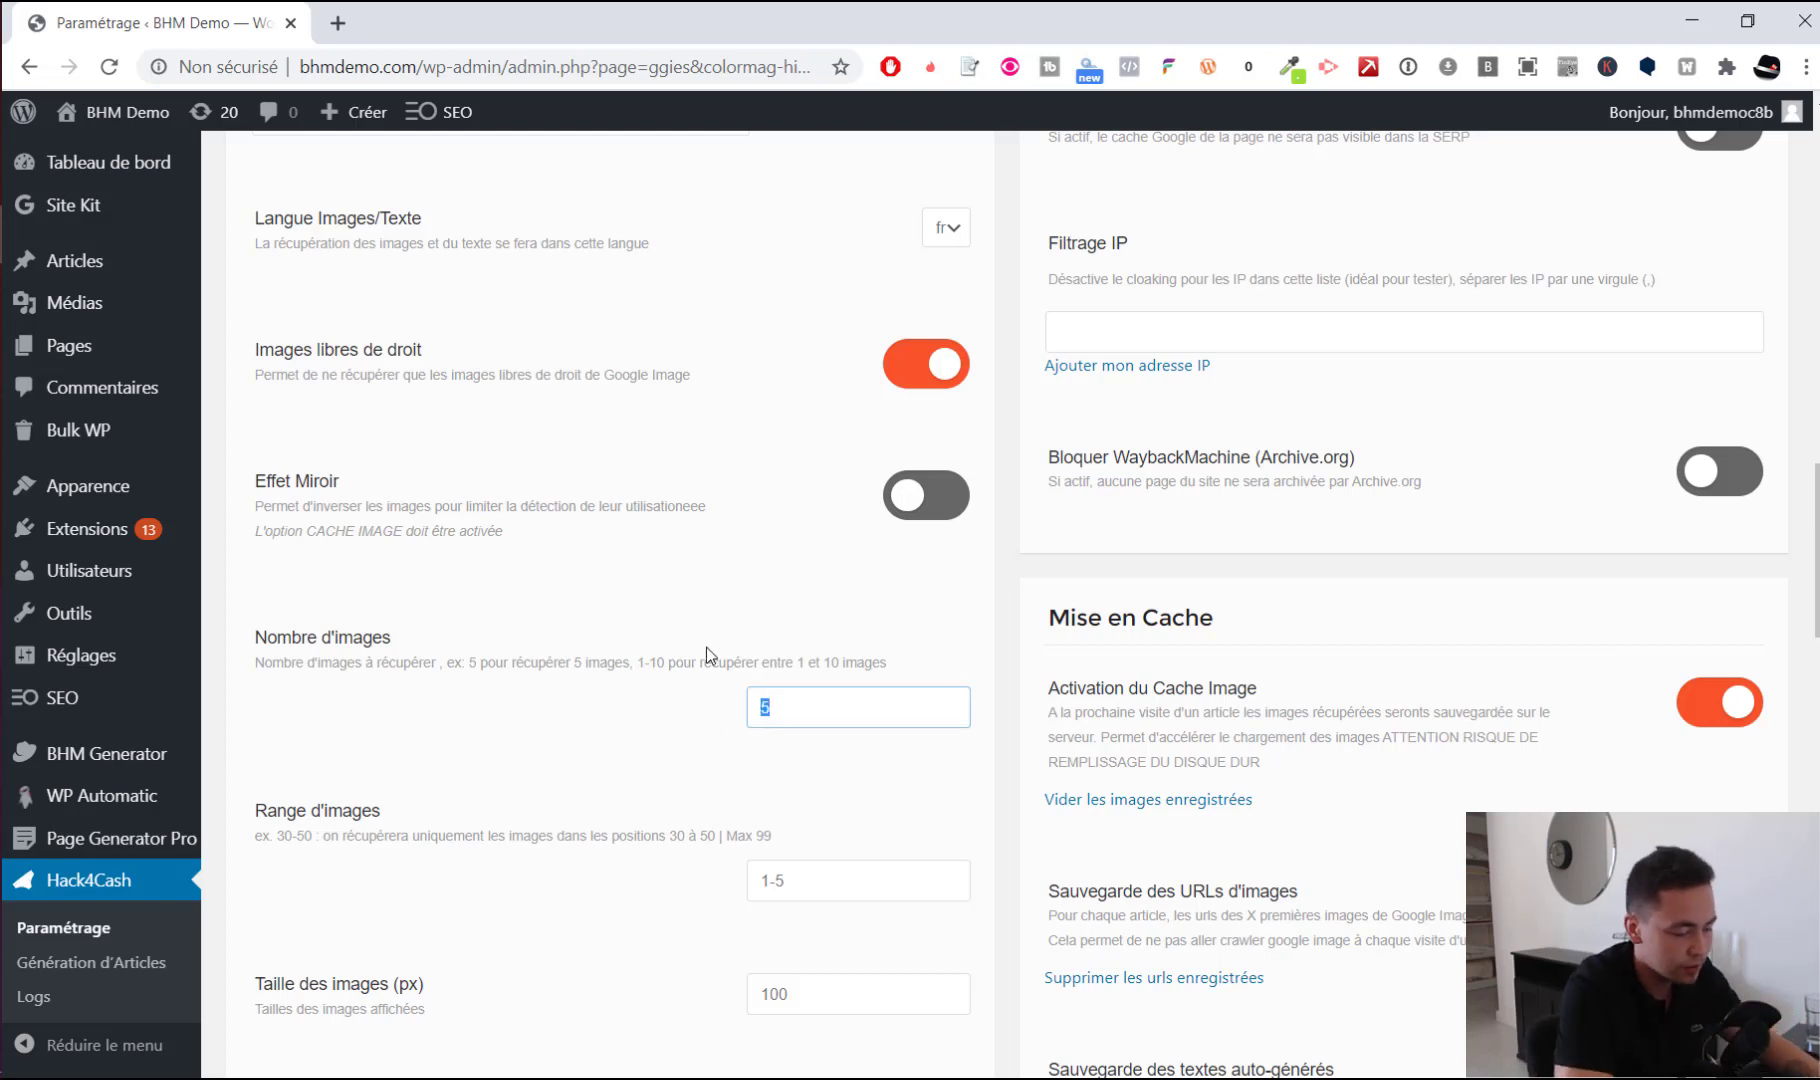
pyautogui.write('5-10')
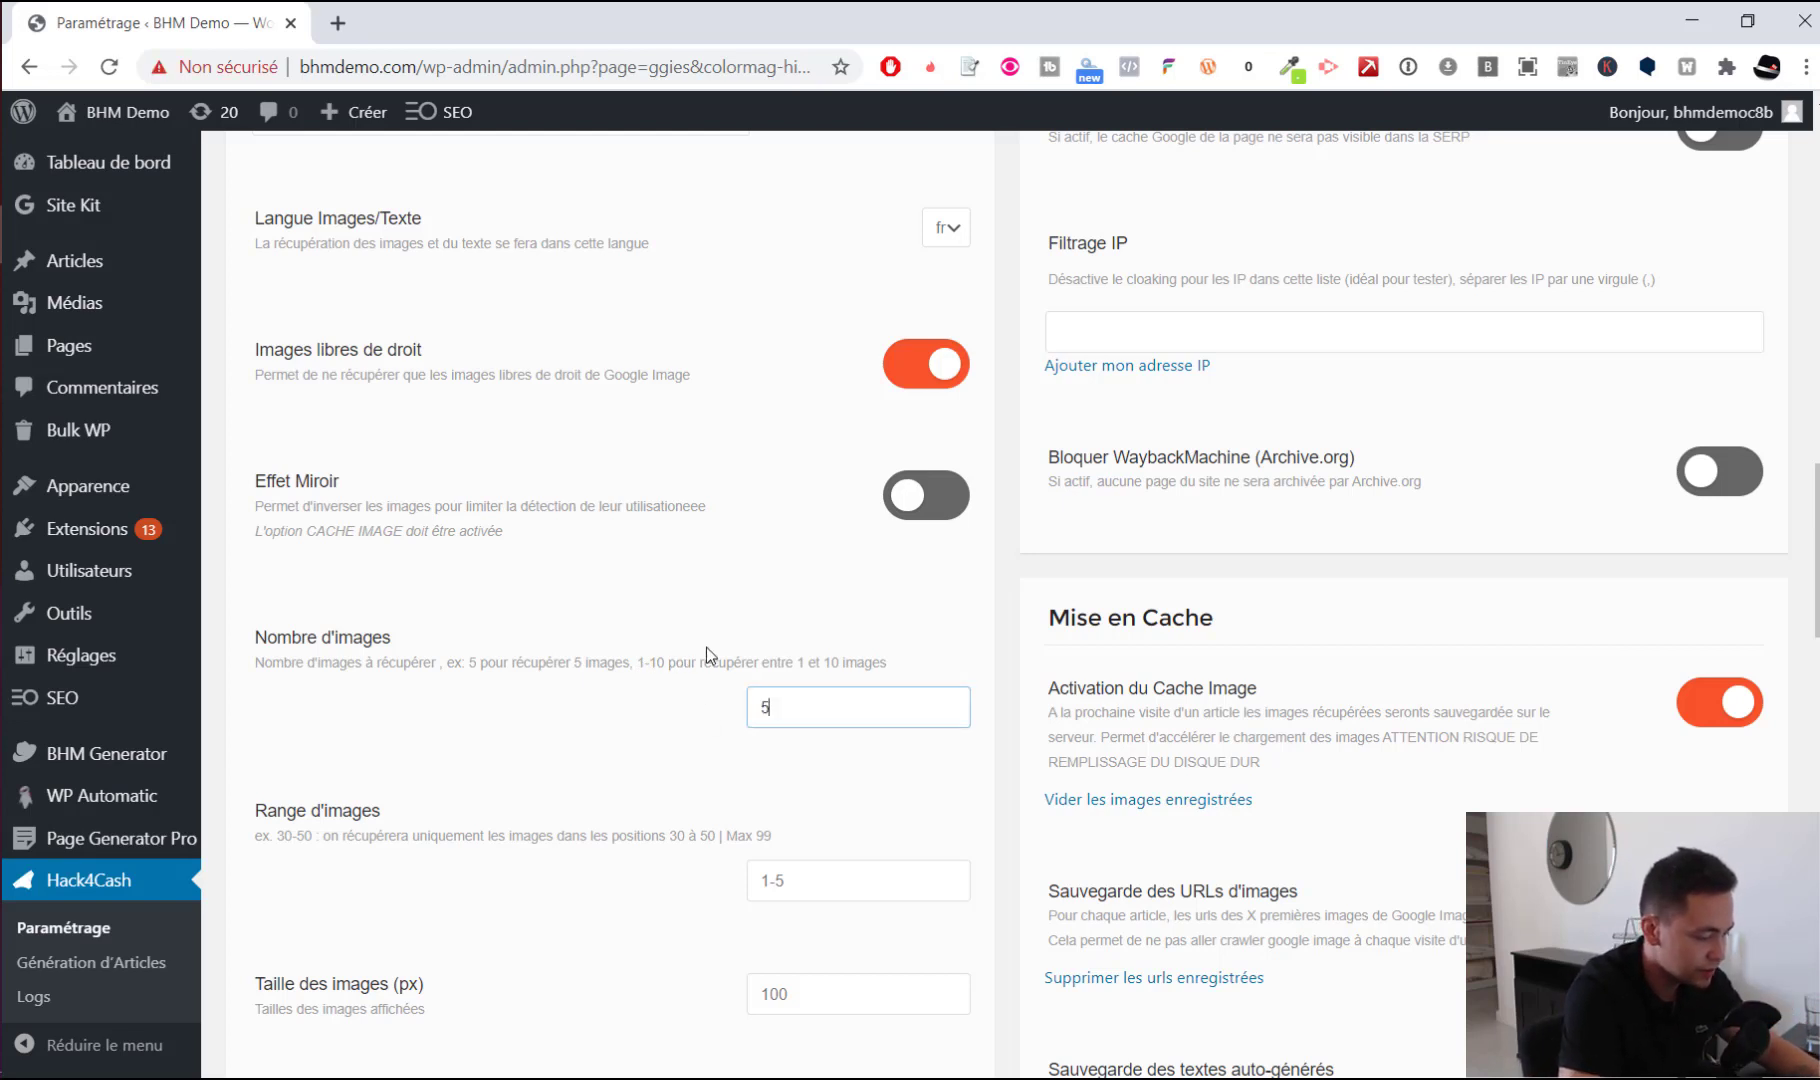
pyautogui.click(1000, 715)
# Set Taille des images to 500 px in the Google Image settings
pyautogui.scroll(-2, 810, 670)
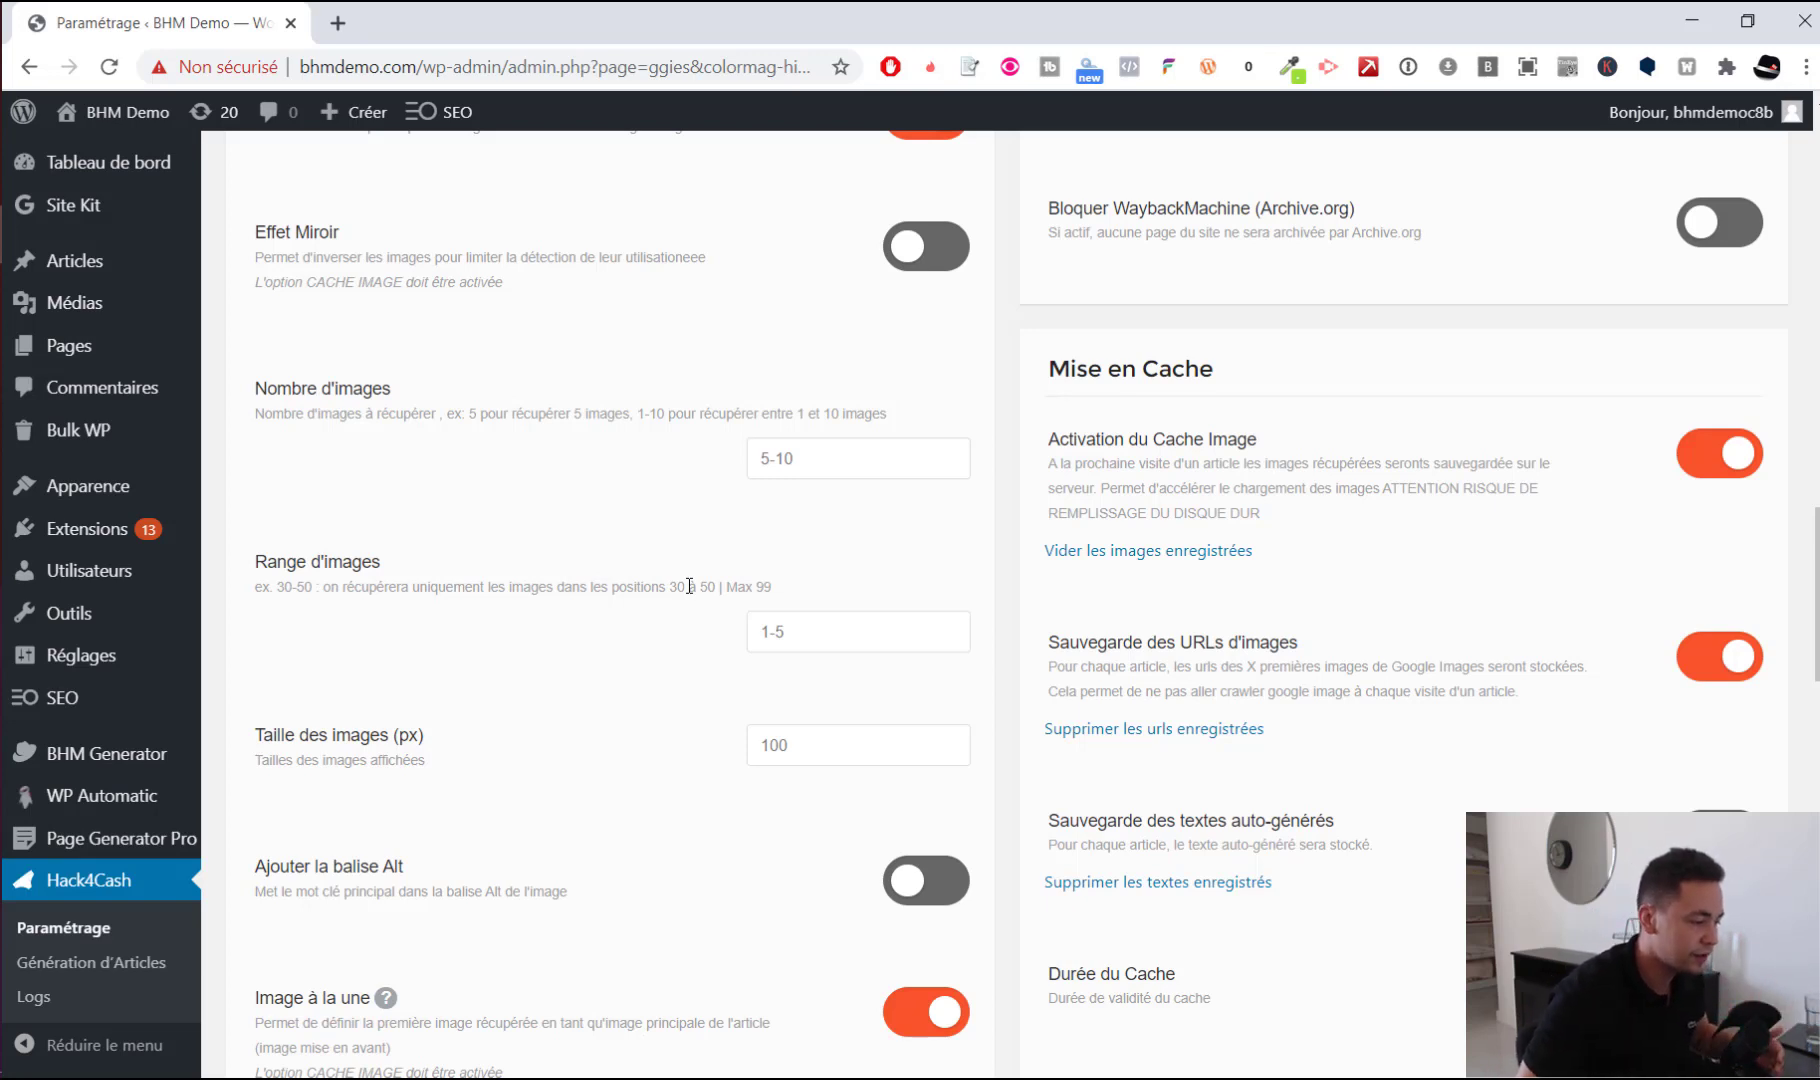
pyautogui.scroll(-3, 577, 698)
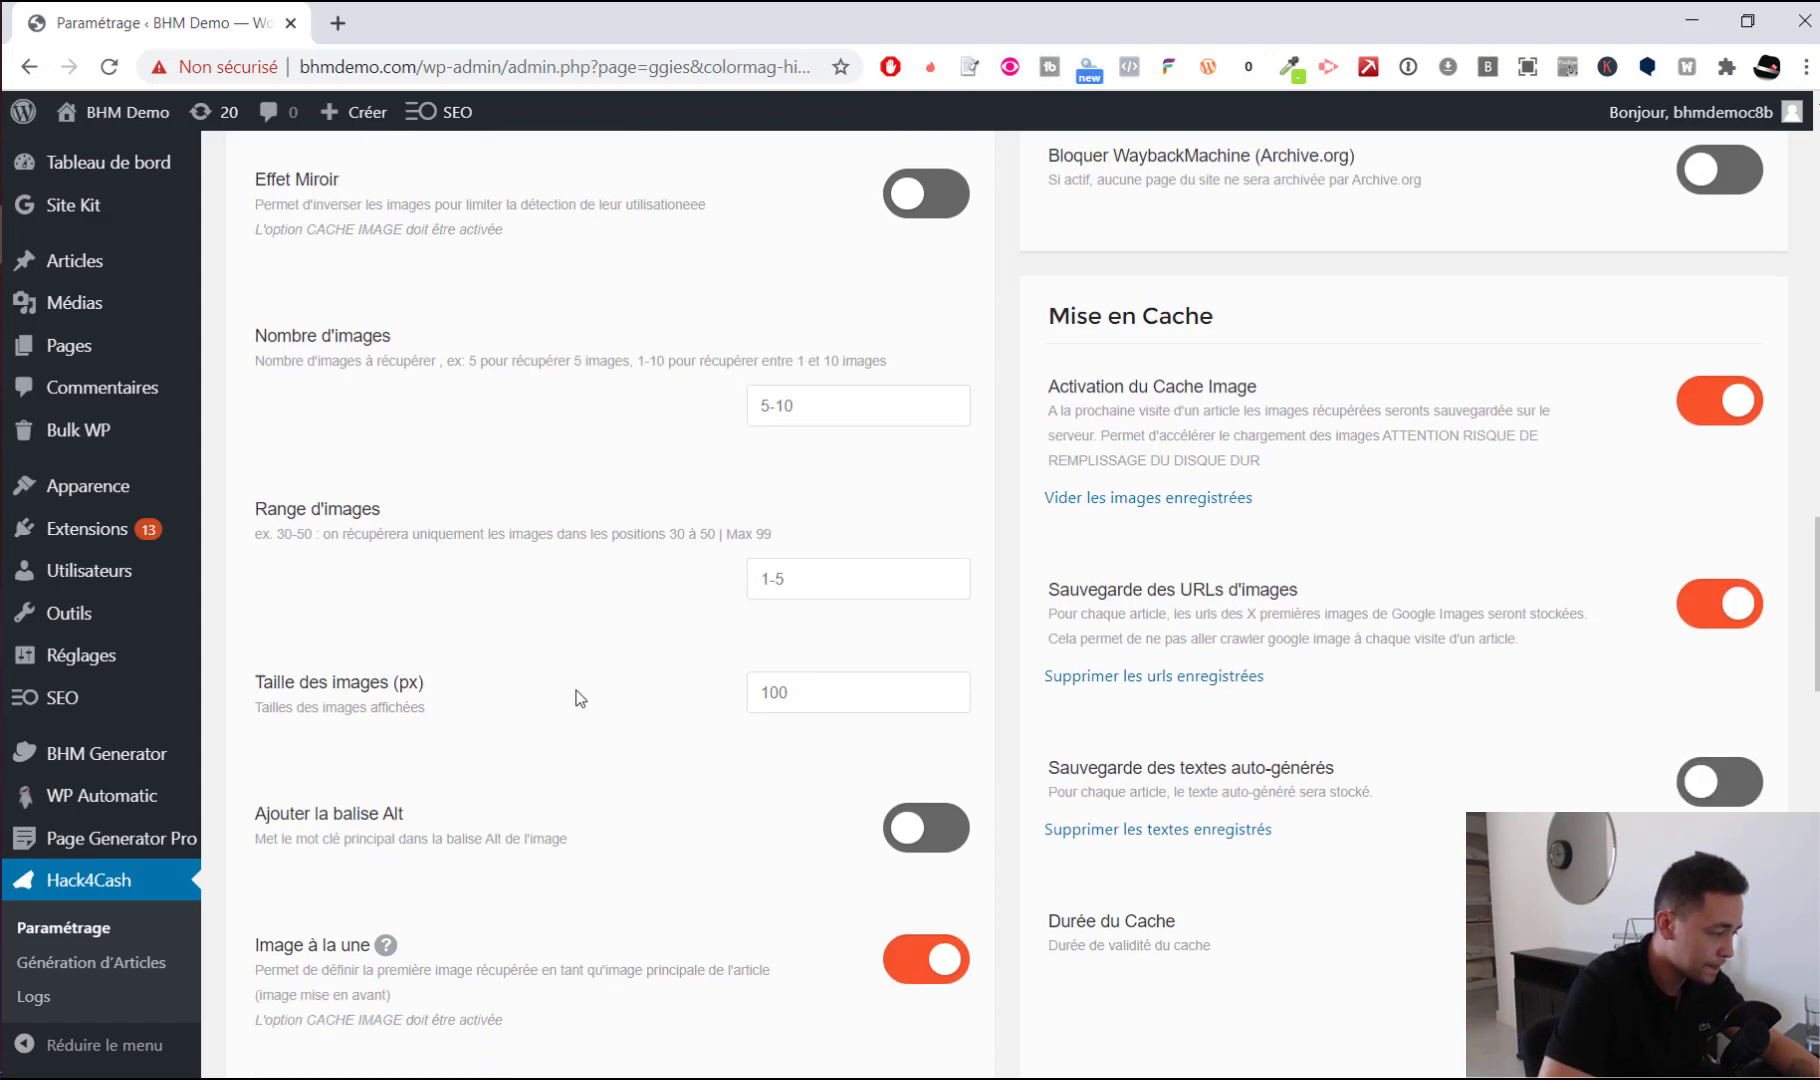
pyautogui.moveTo(788, 381); pyautogui.dragTo(735, 375)
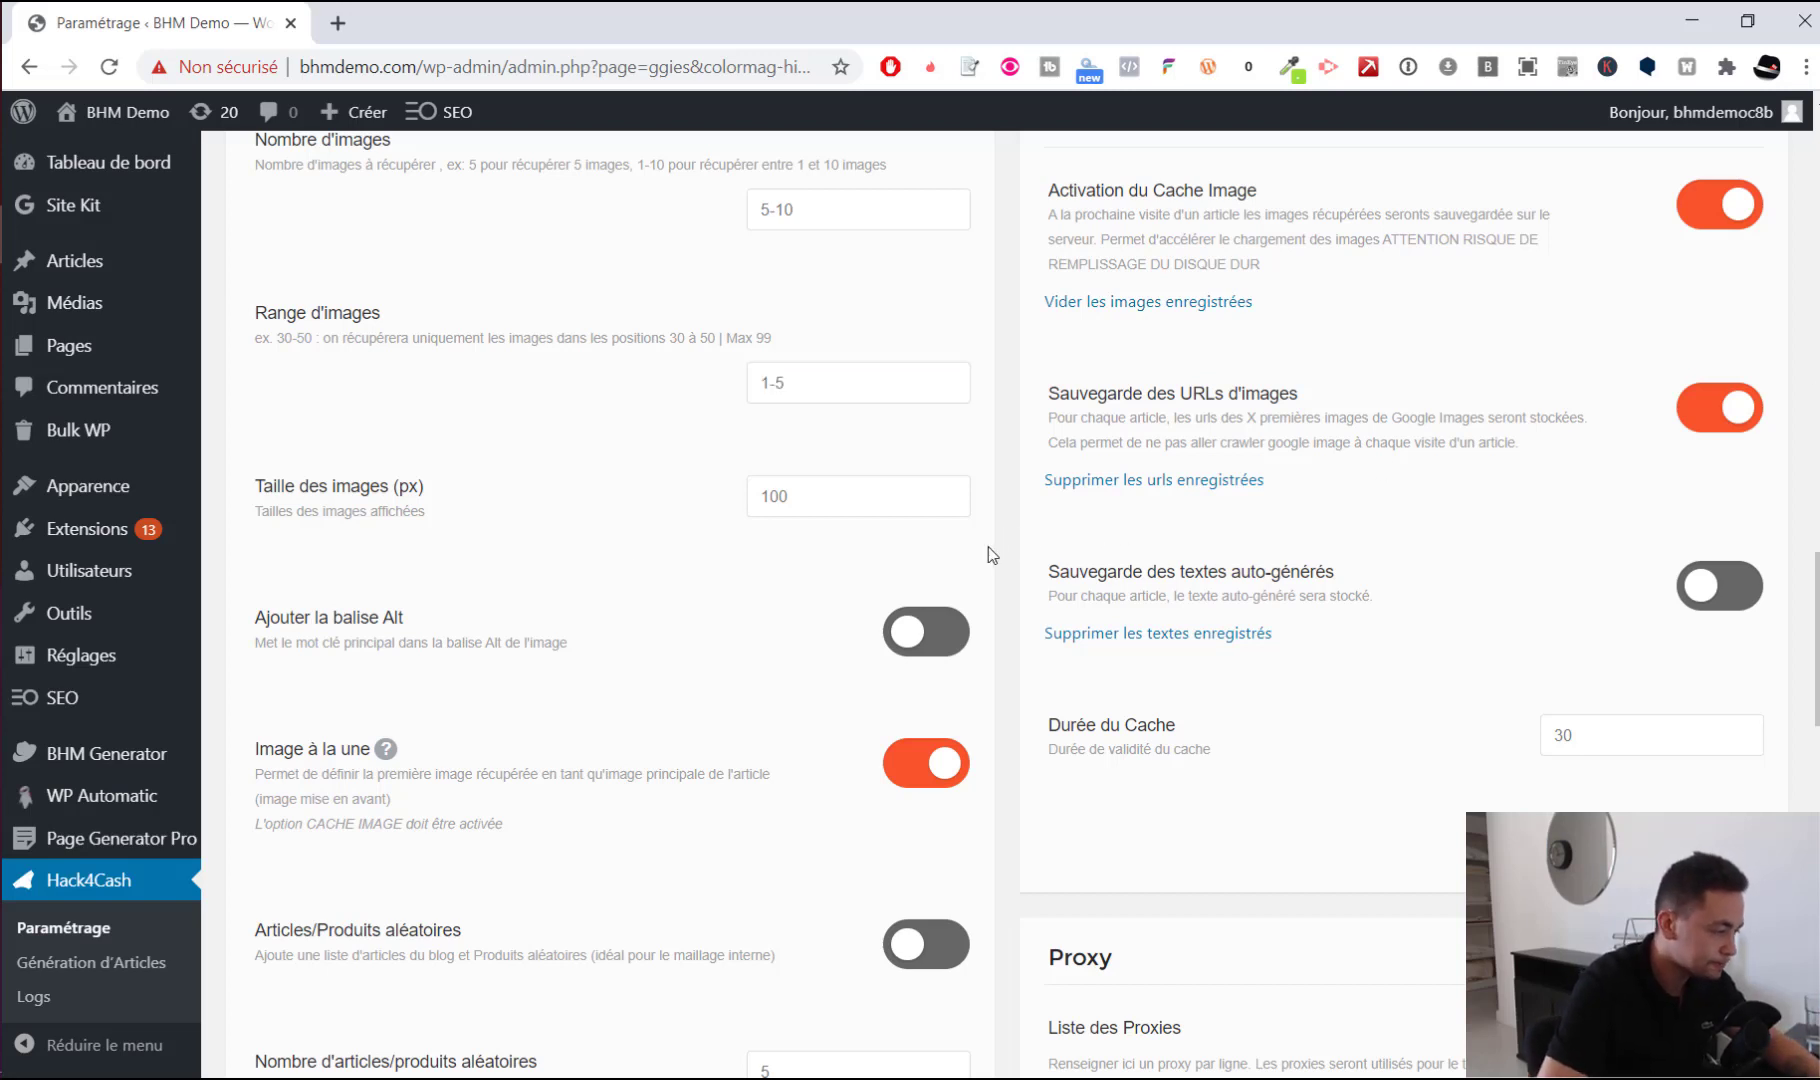
pyautogui.doubleClick(830, 491)
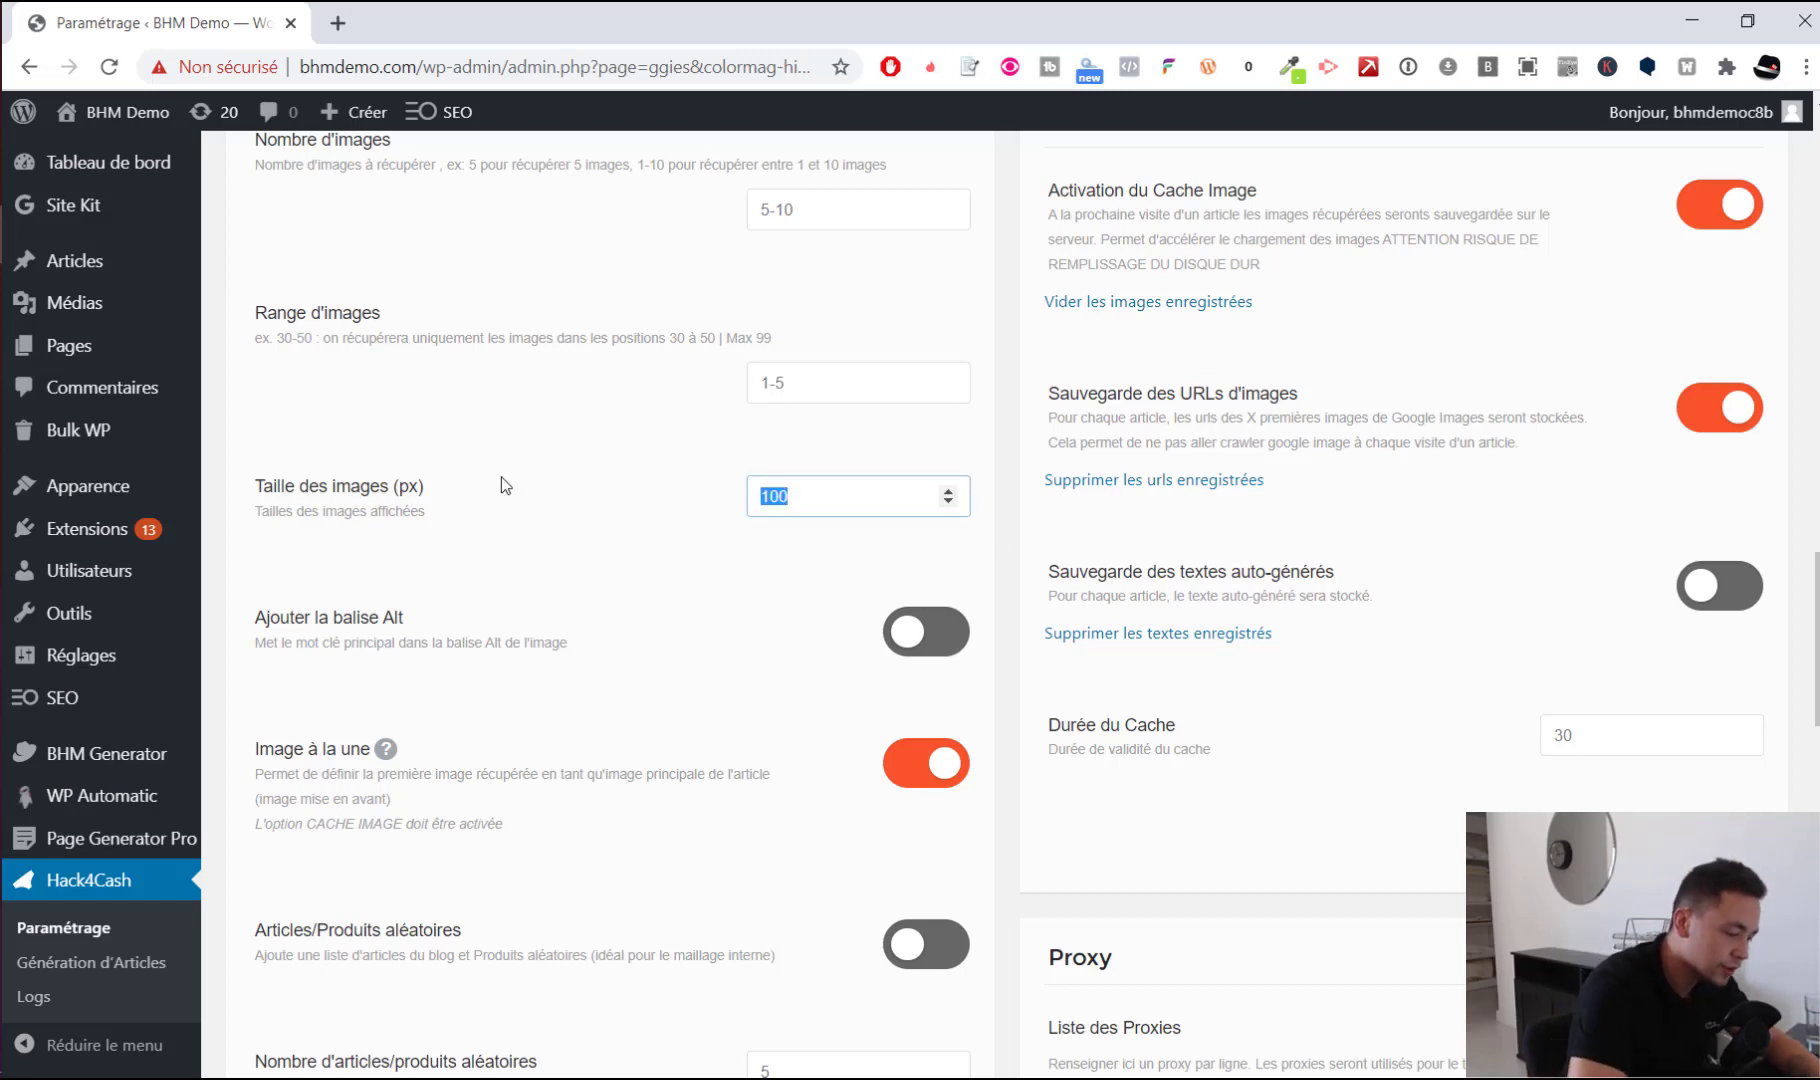
pyautogui.write('500')
pyautogui.click(479, 559)
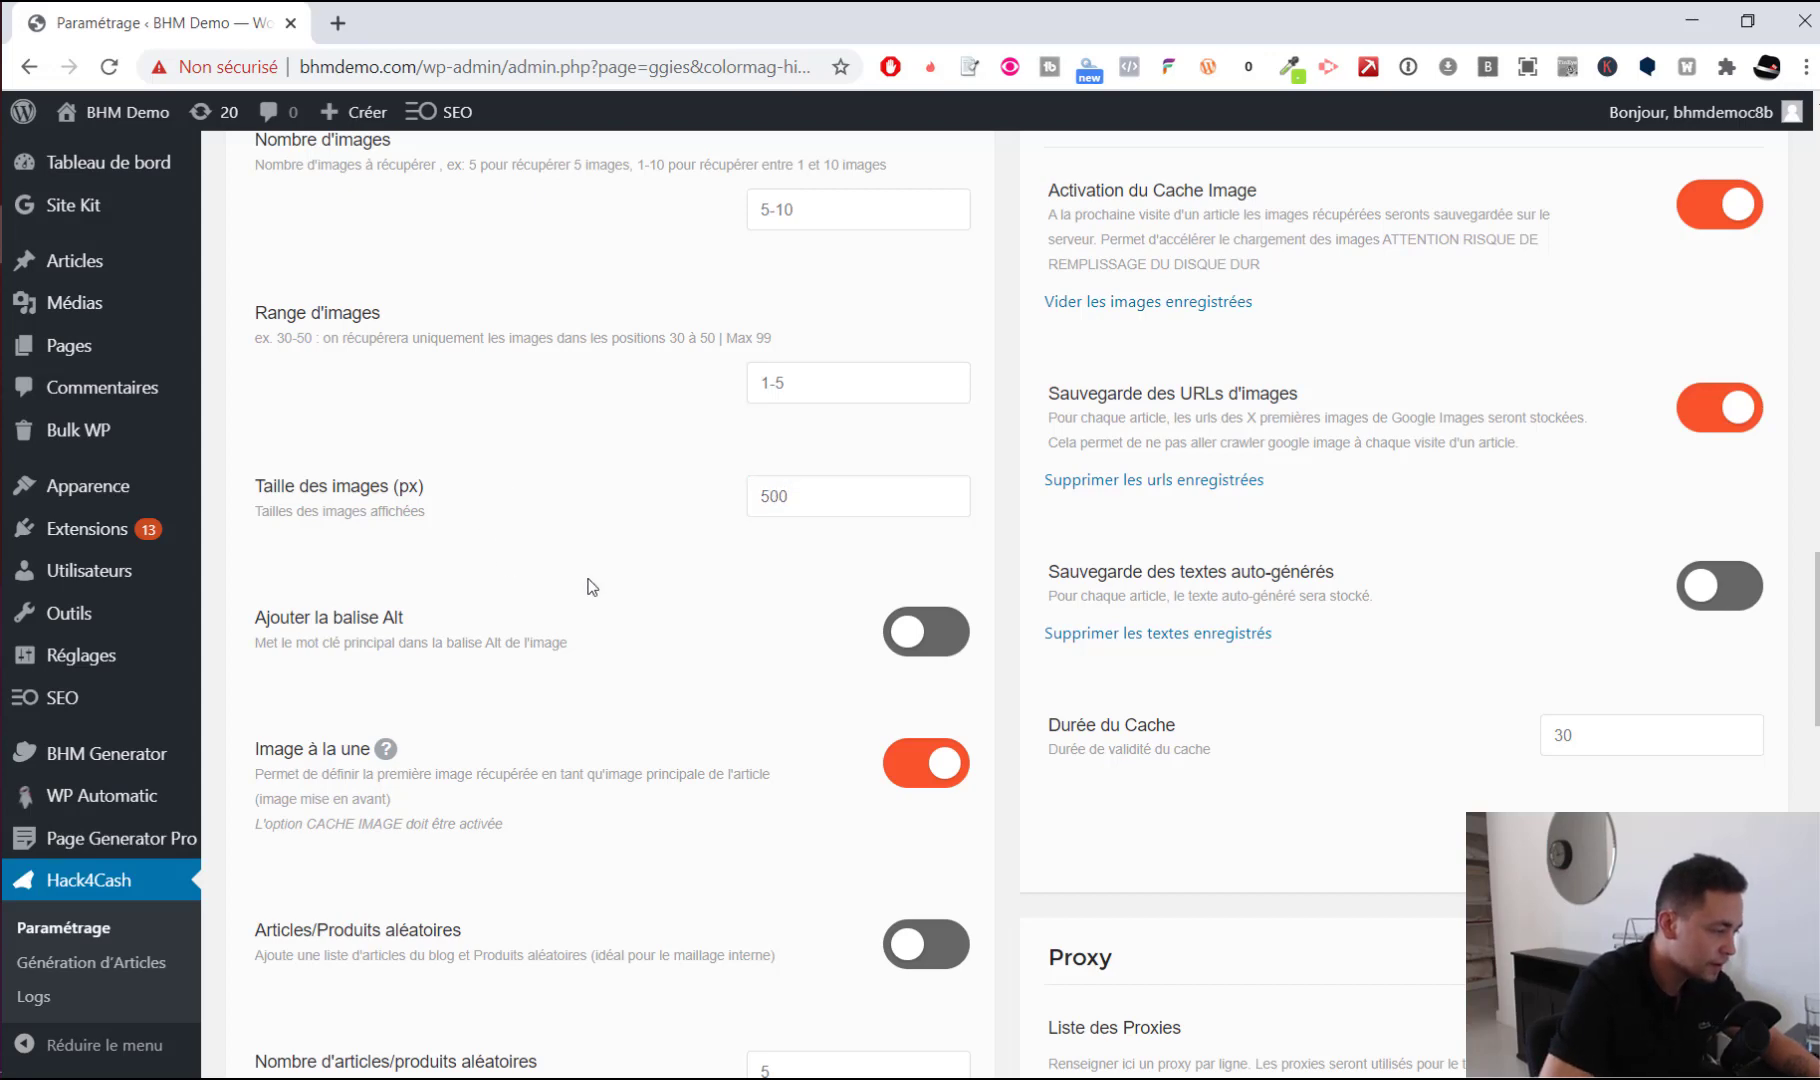
# Enable the Articles/Produits aléatoires option in the Google Image settings
pyautogui.scroll(-2, 597, 585)
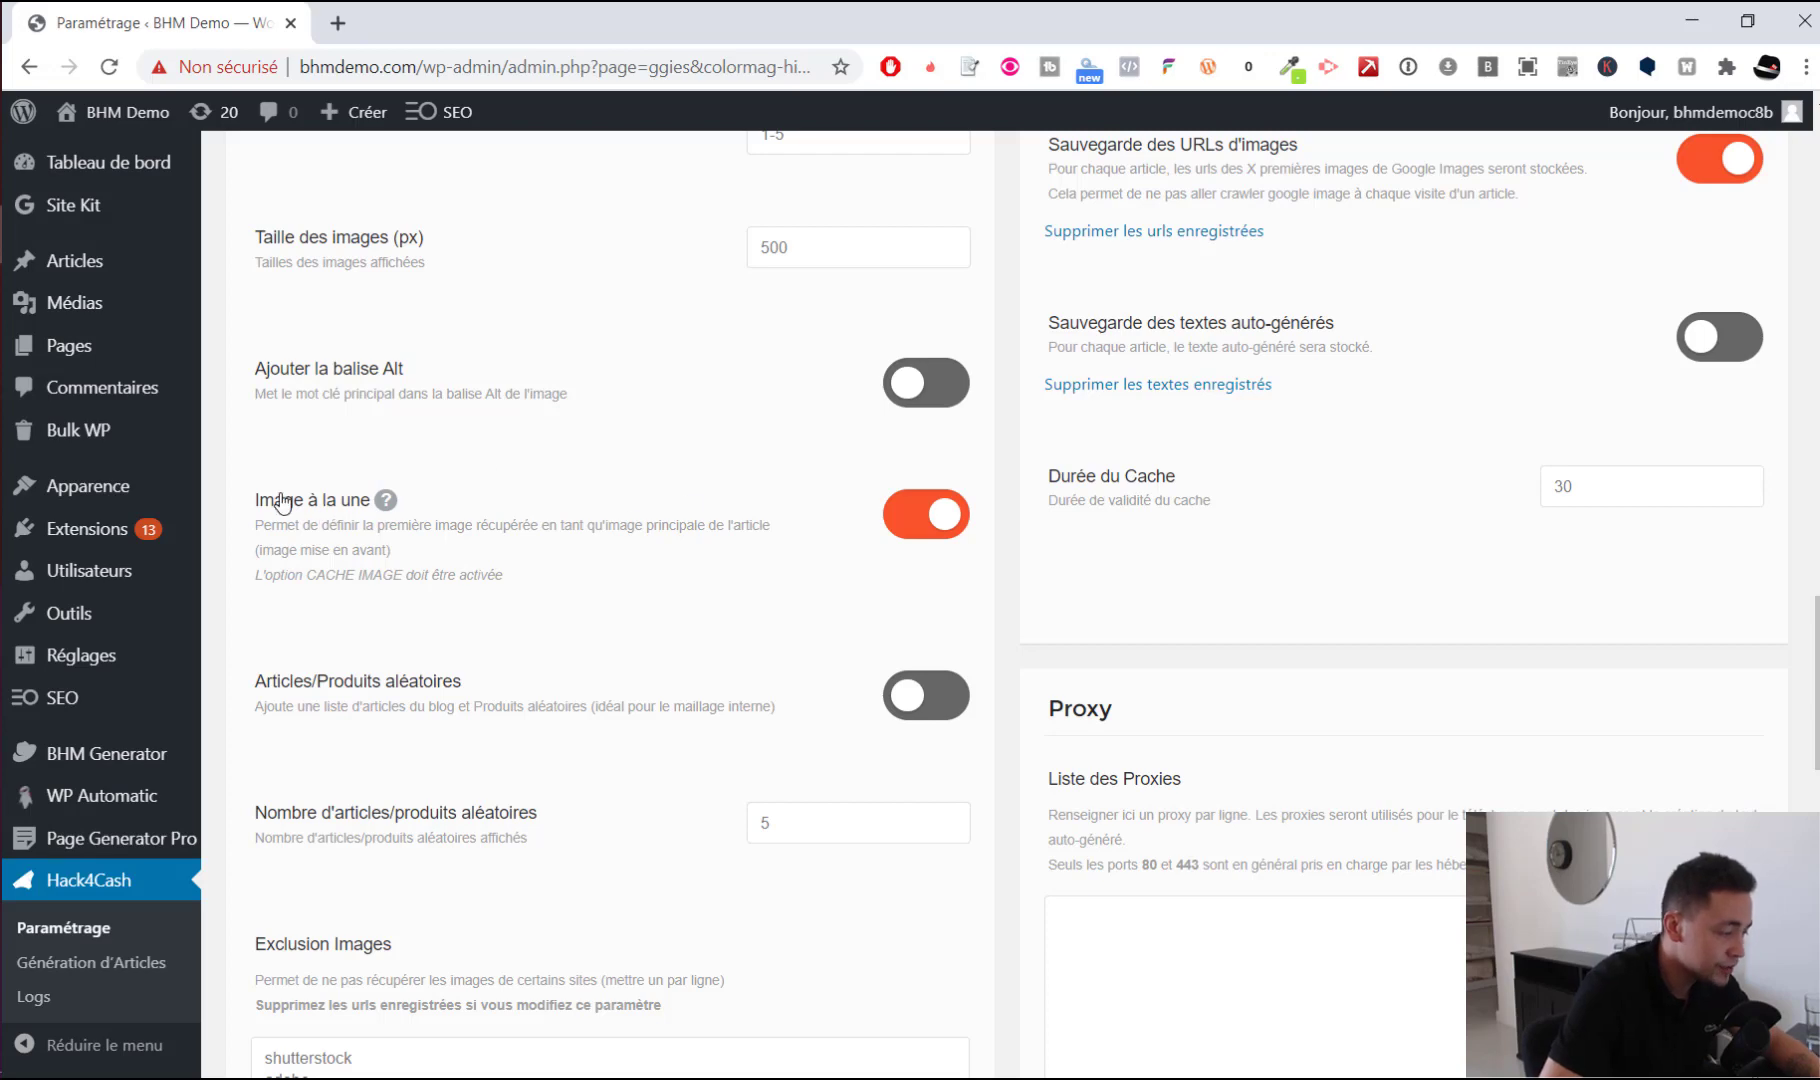
pyautogui.scroll(-1, 508, 540)
pyautogui.scroll(5, 832, 556)
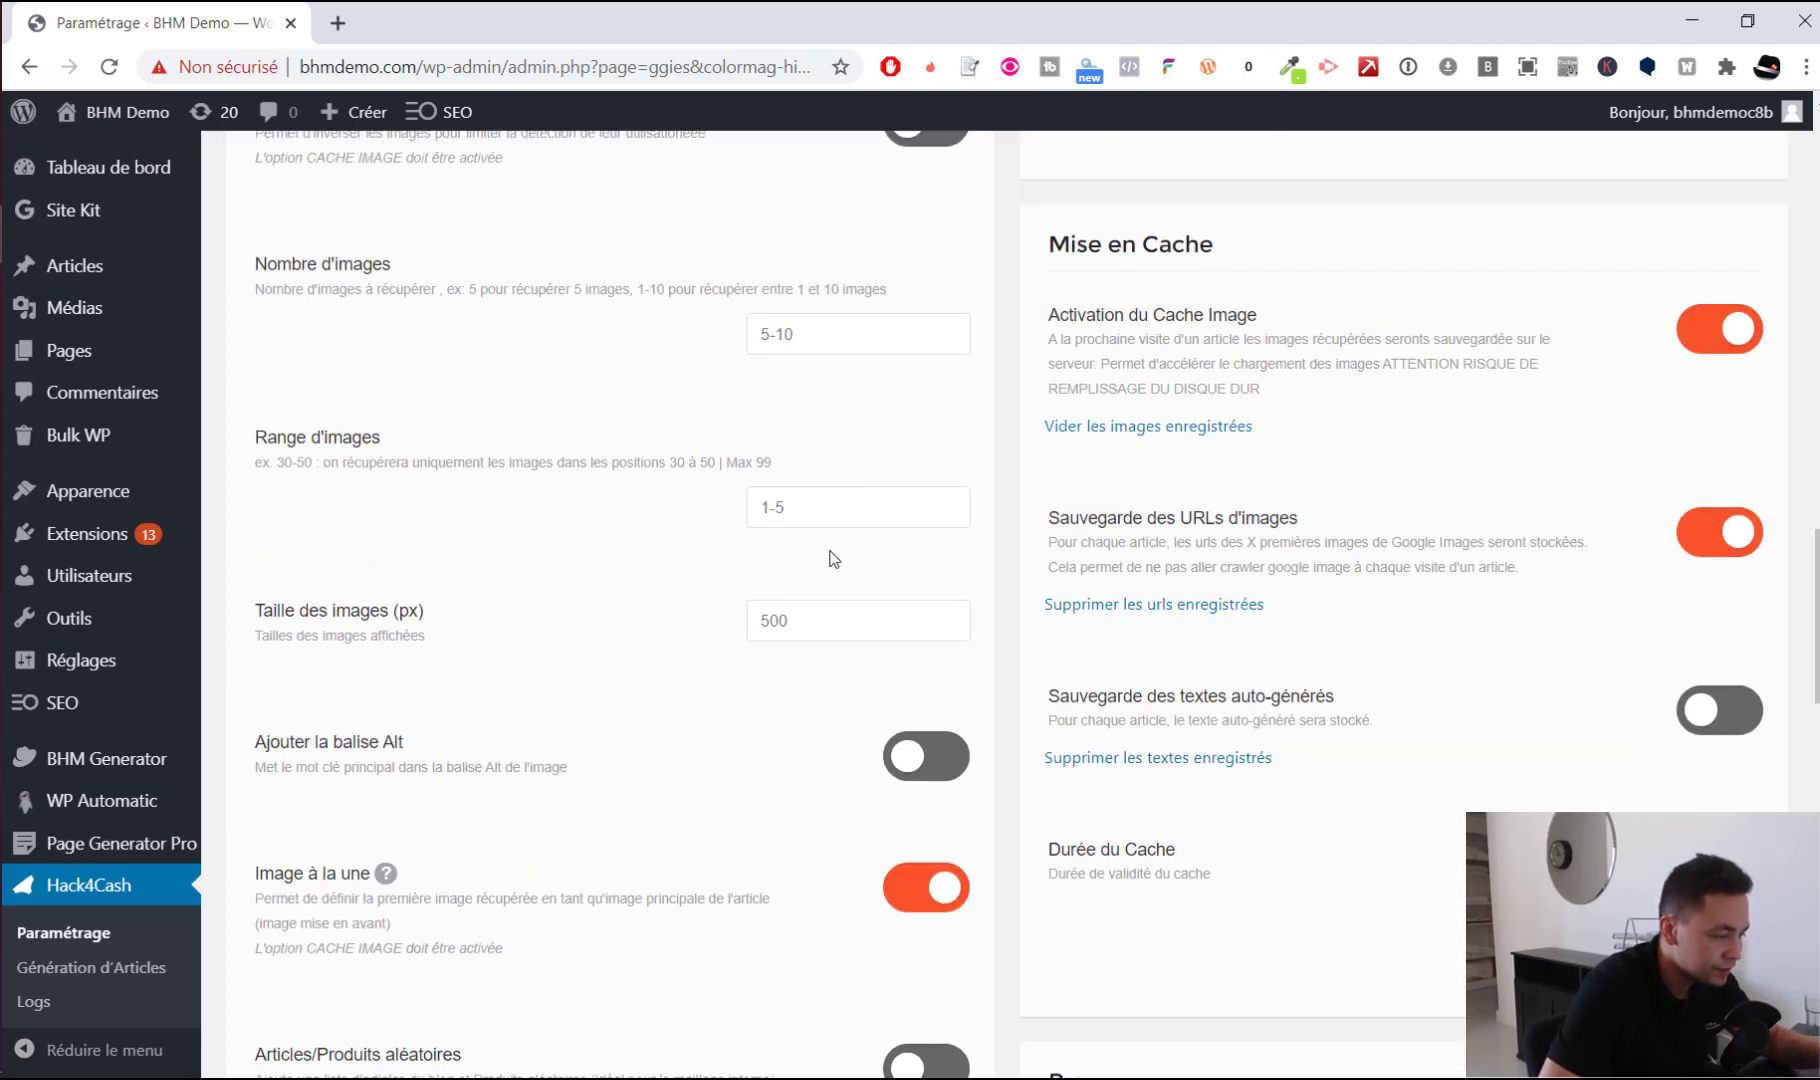
pyautogui.tripleClick(816, 338)
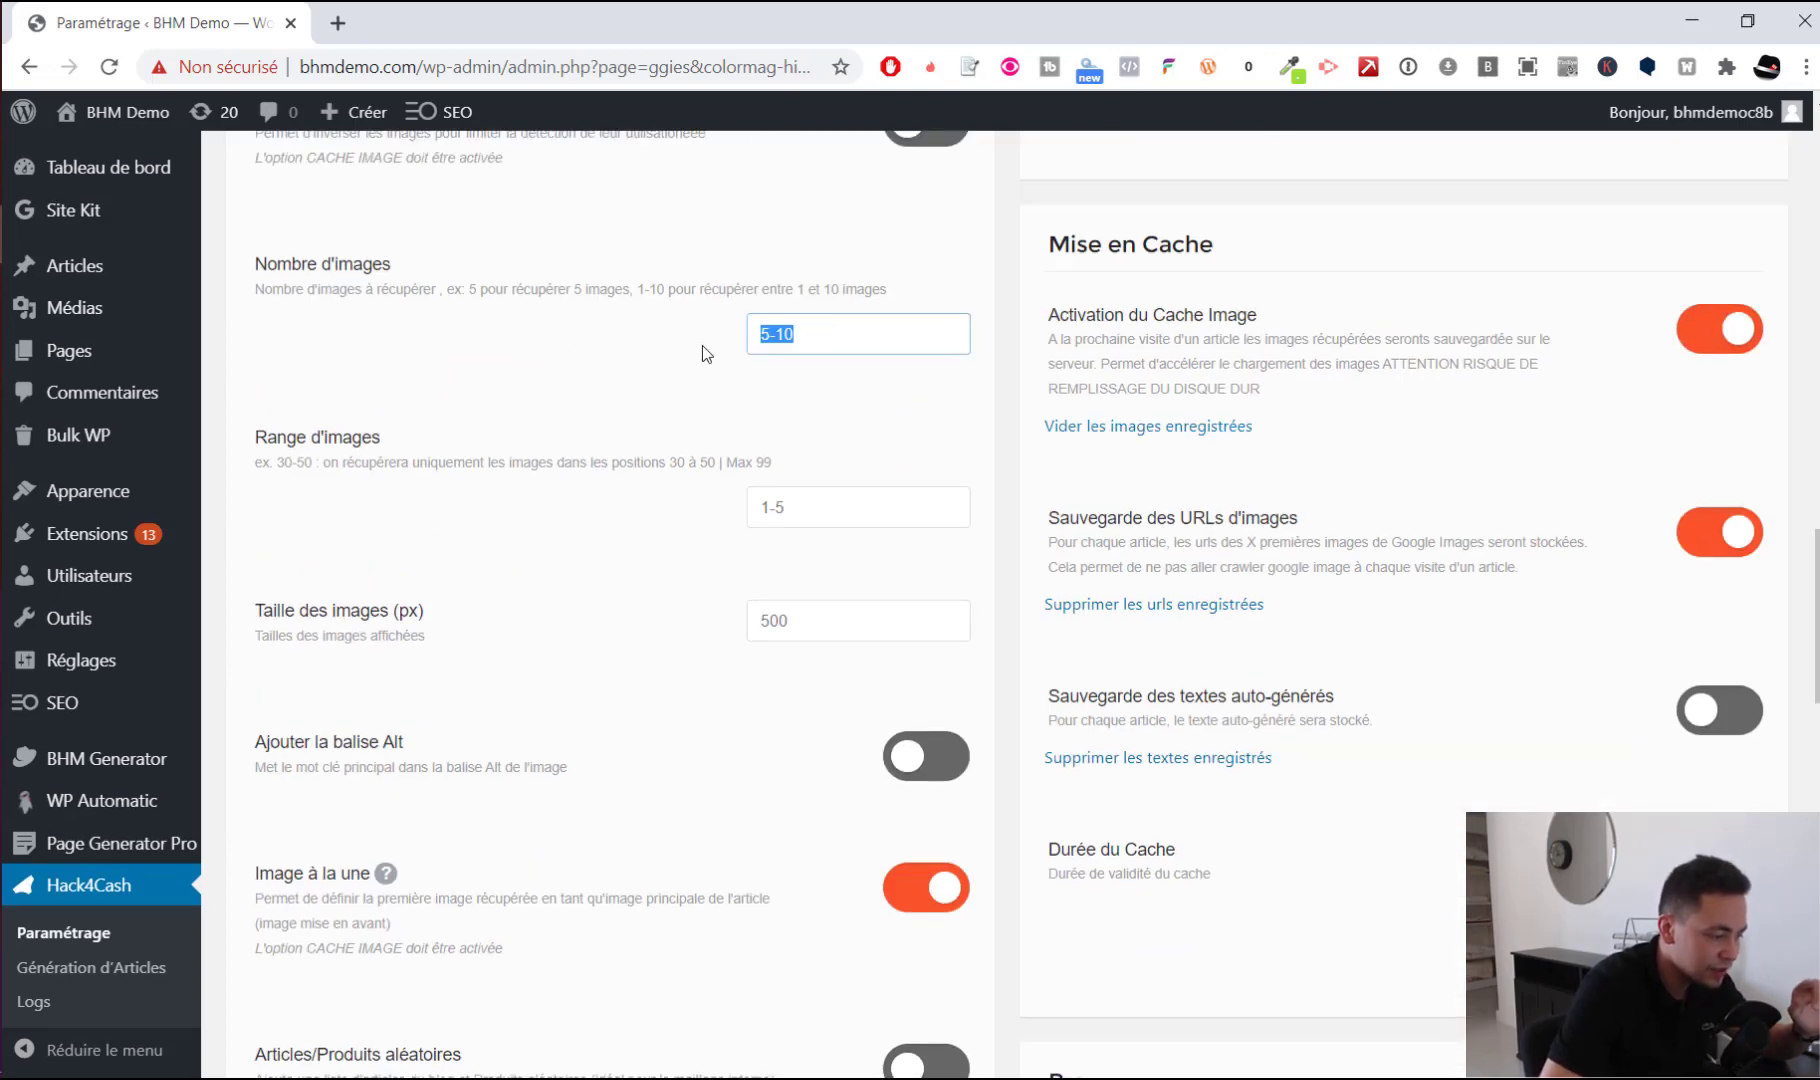
pyautogui.scroll(-1, 966, 715)
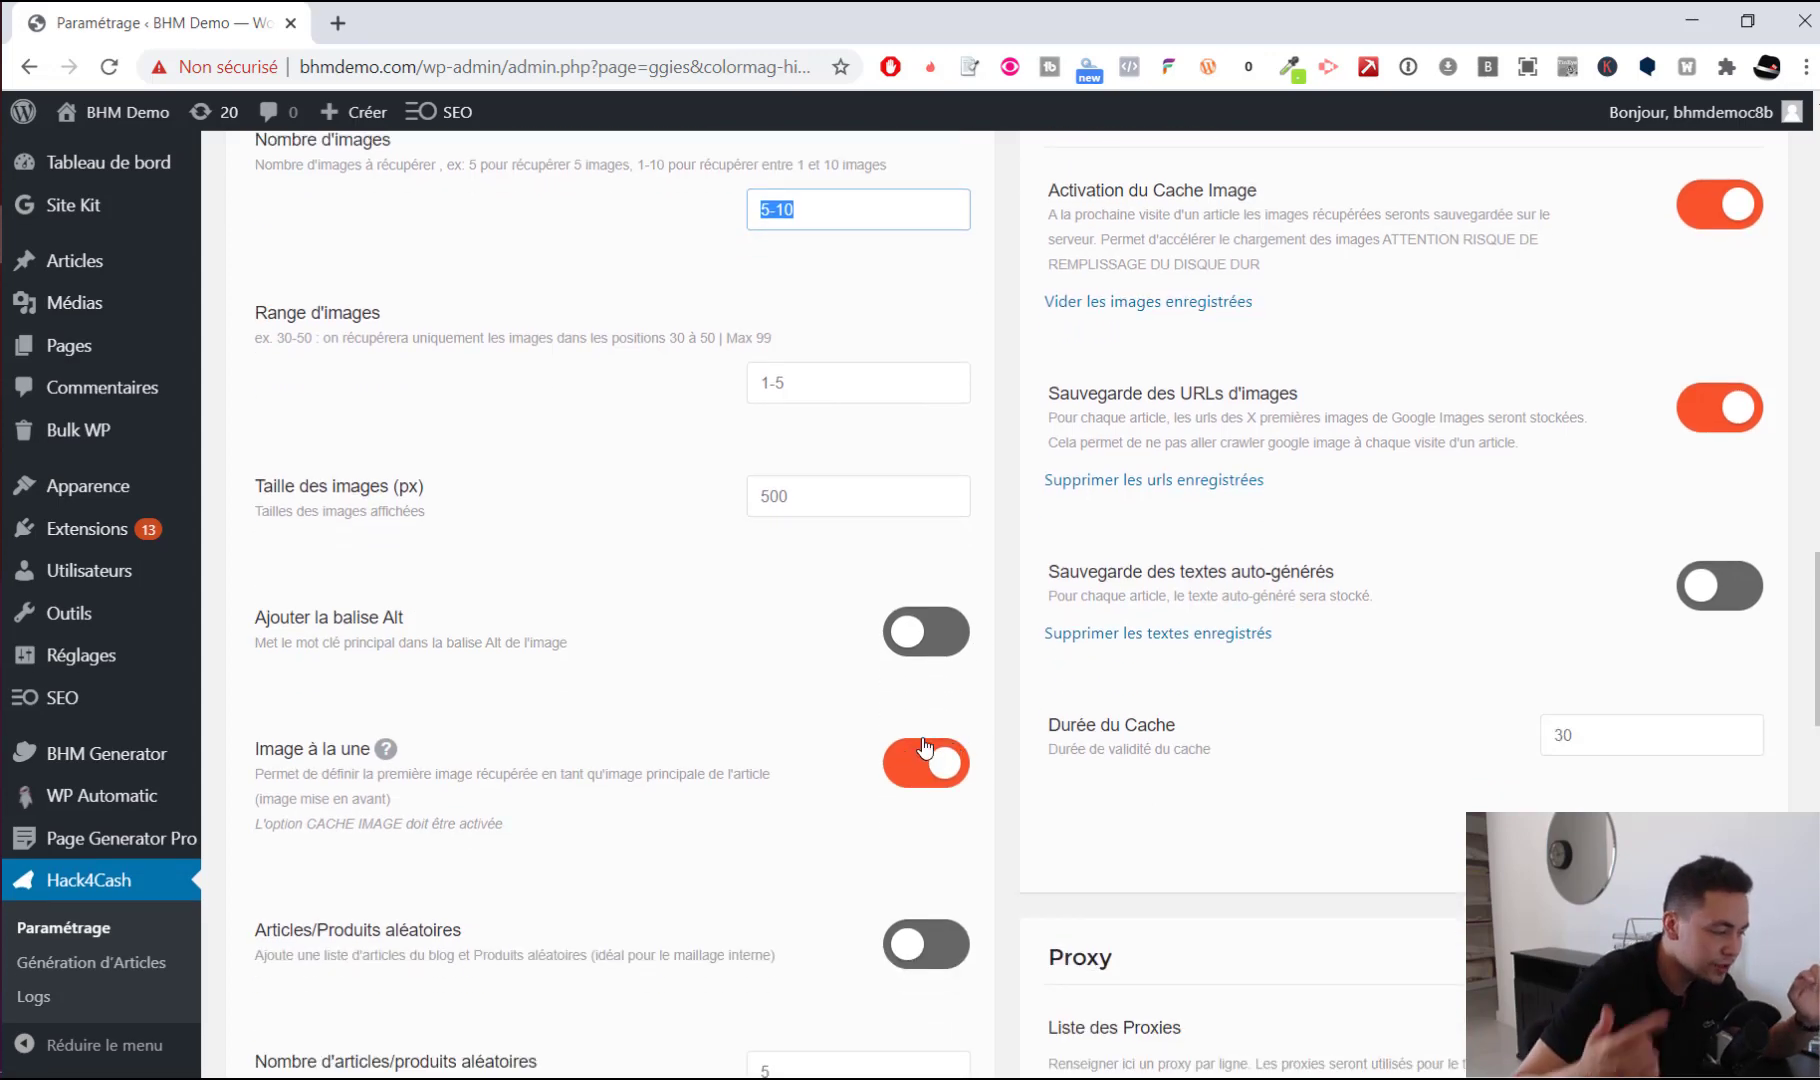
pyautogui.scroll(-2, 715, 755)
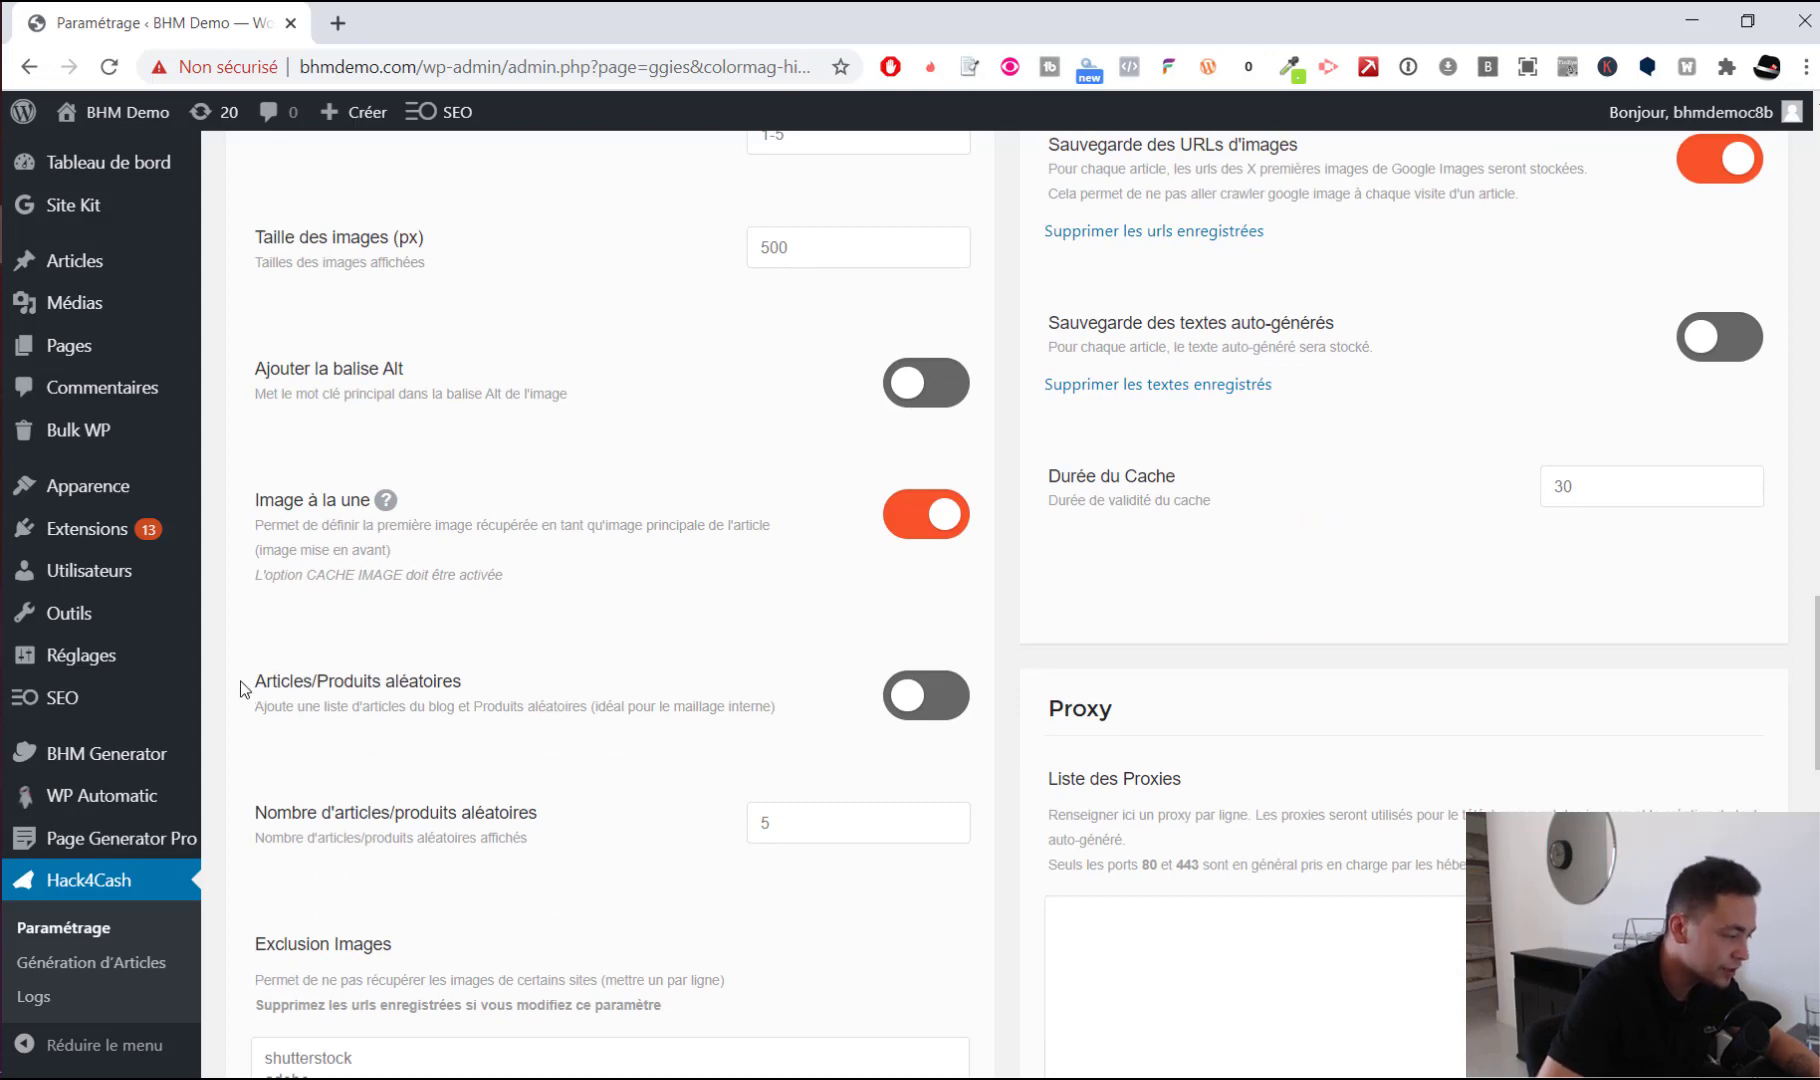
pyautogui.click(926, 695)
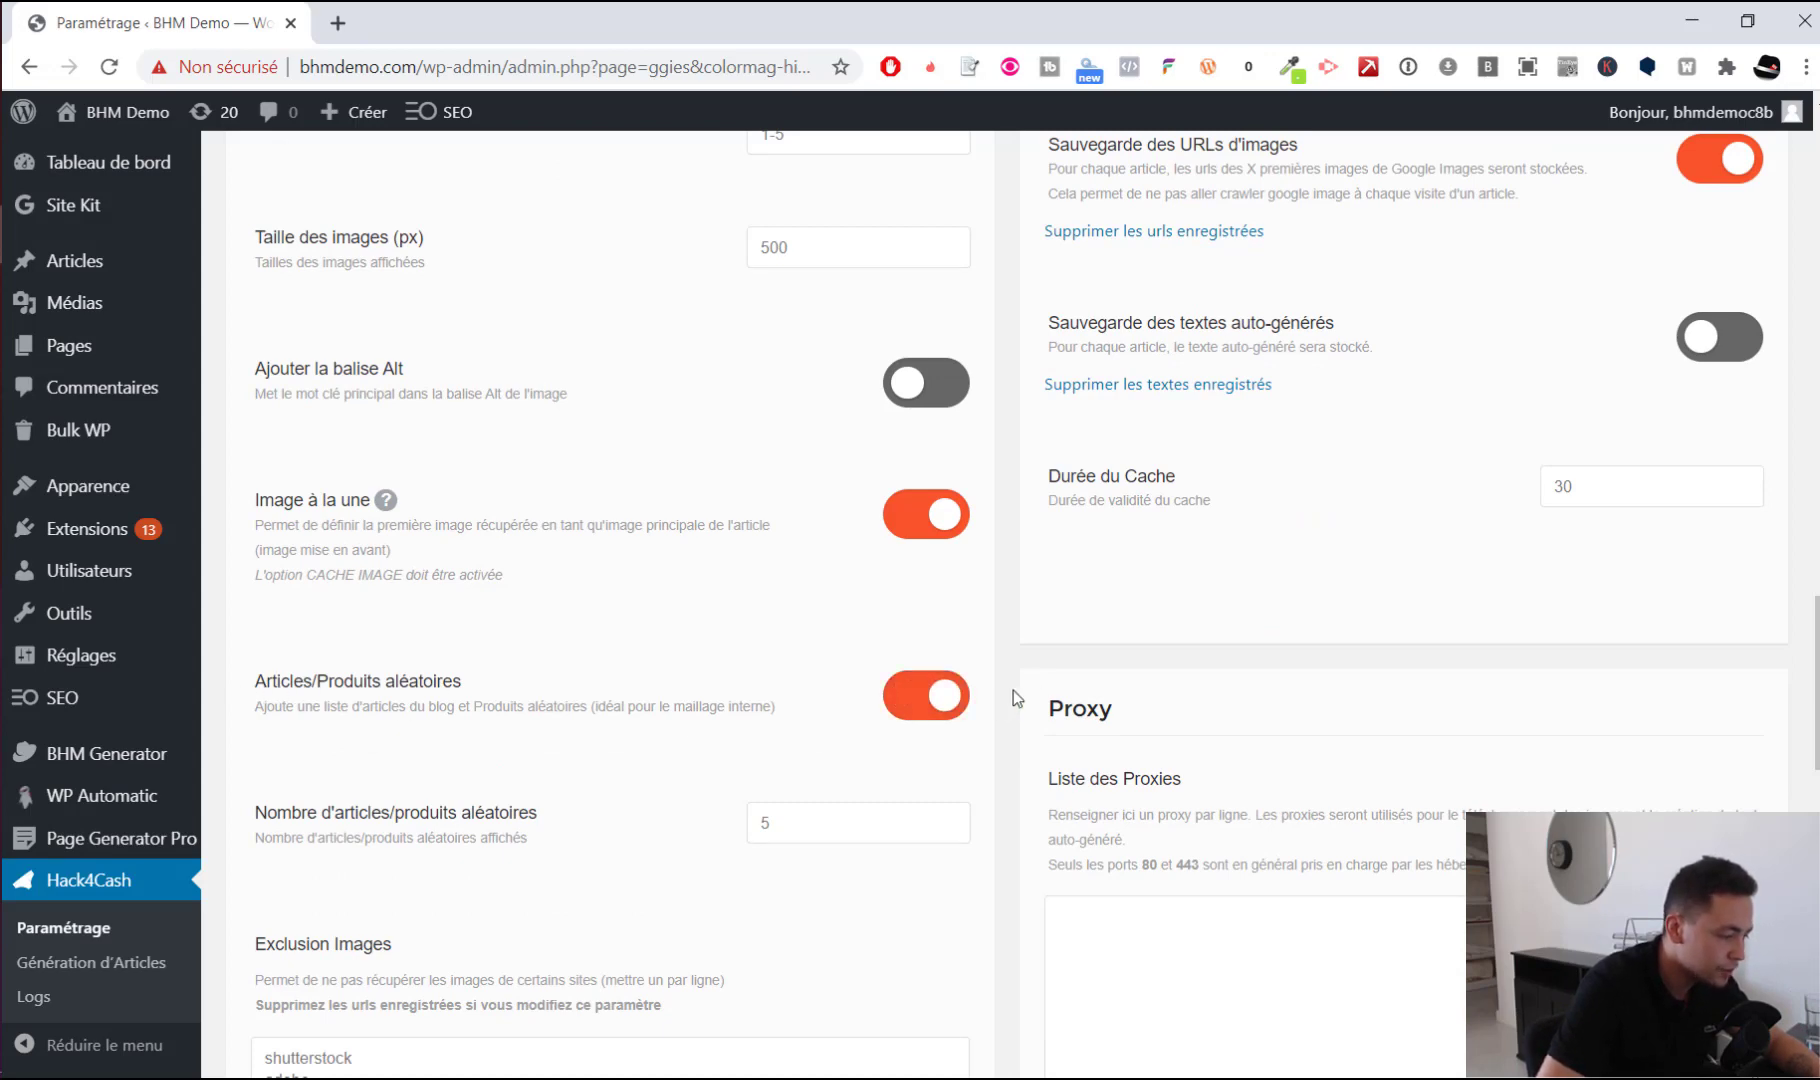
pyautogui.scroll(-2, 1014, 690)
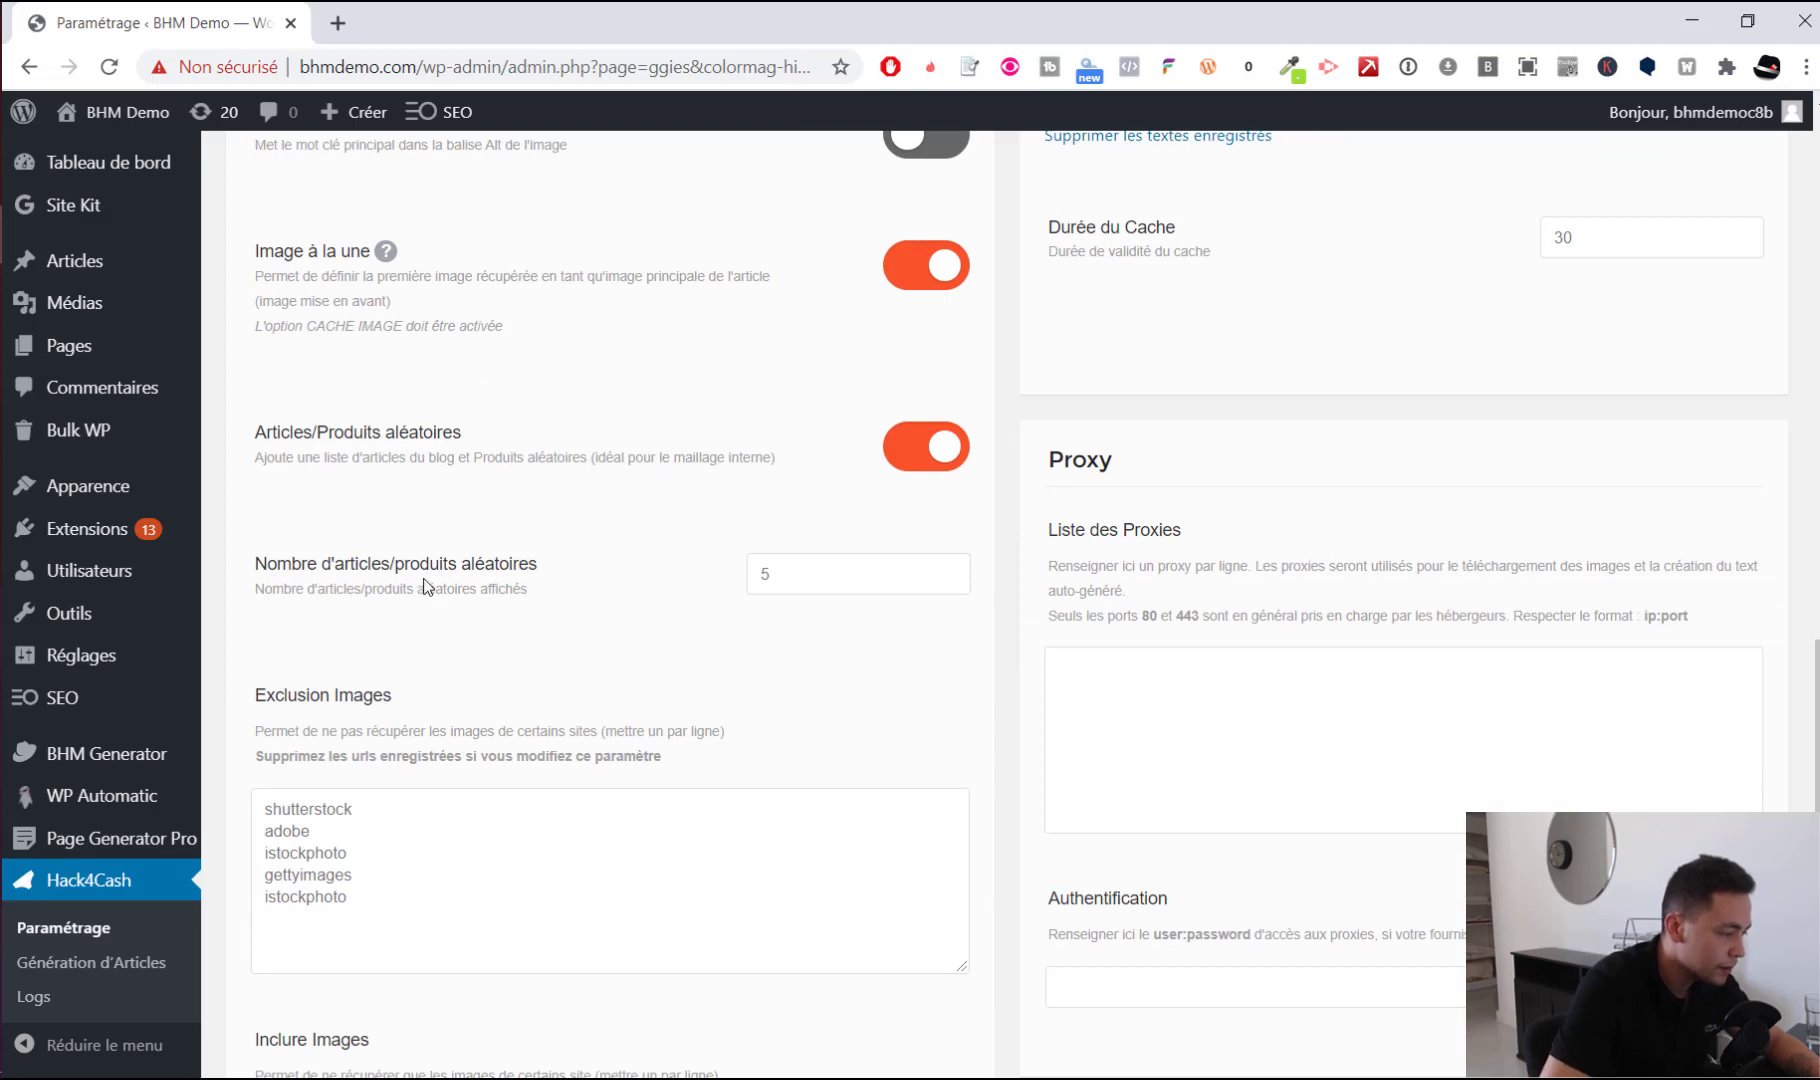
pyautogui.doubleClick(765, 574)
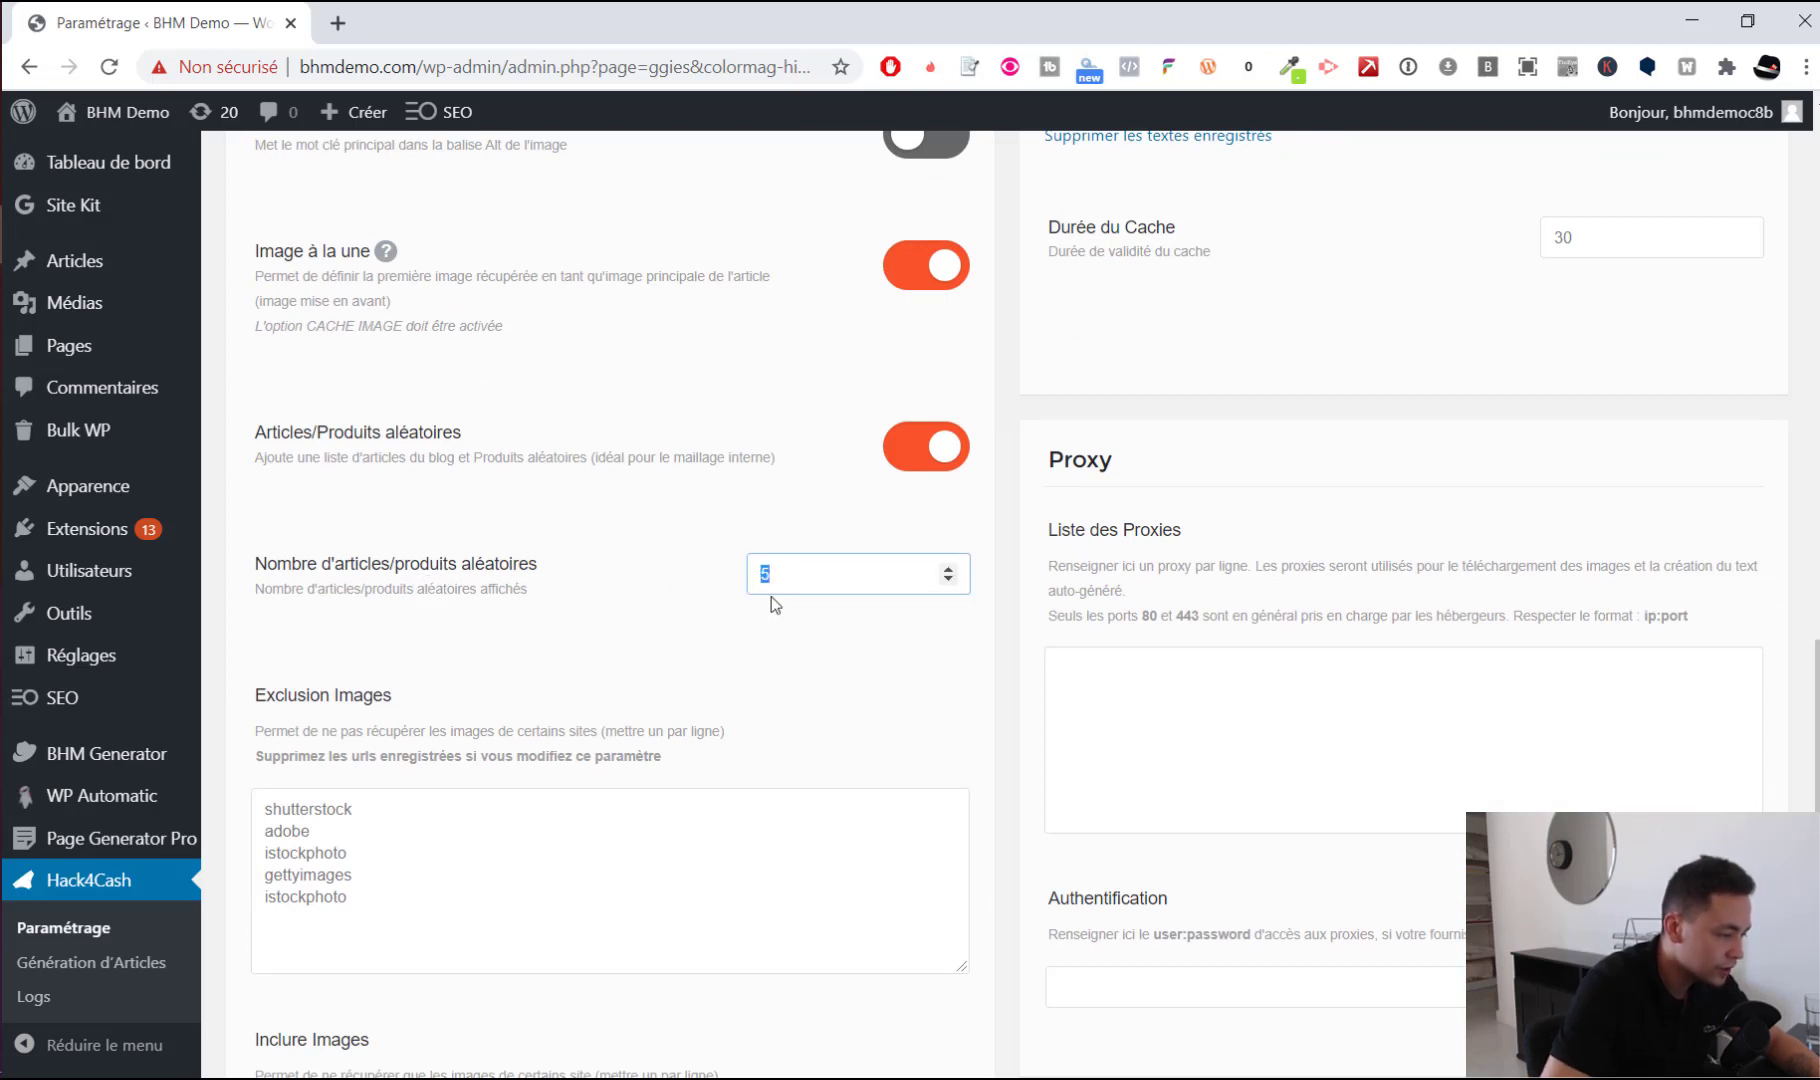
pyautogui.click(1007, 712)
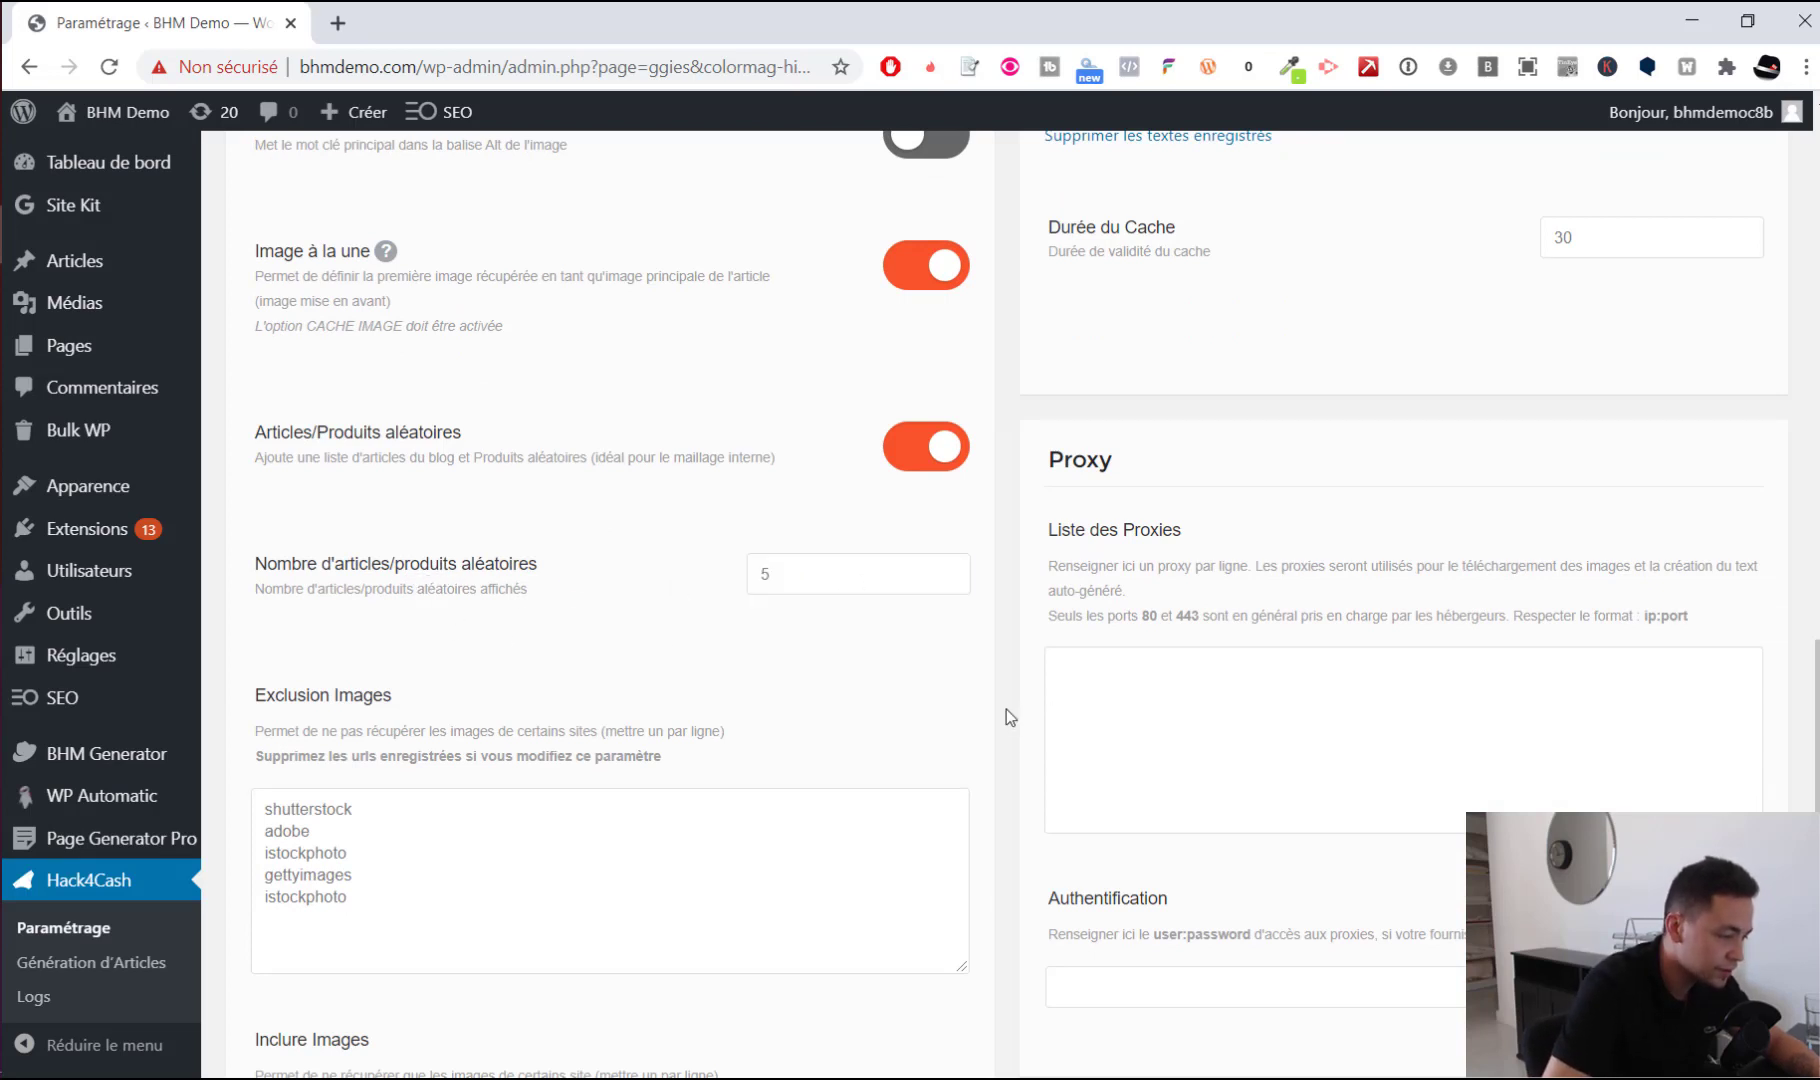
# Examine the image exclusion and inclusion, text generation, proxy, caching and cloaking settings of the plugin
pyautogui.scroll(-5, 1007, 660)
pyautogui.scroll(-5, 938, 560)
pyautogui.scroll(6, 662, 540)
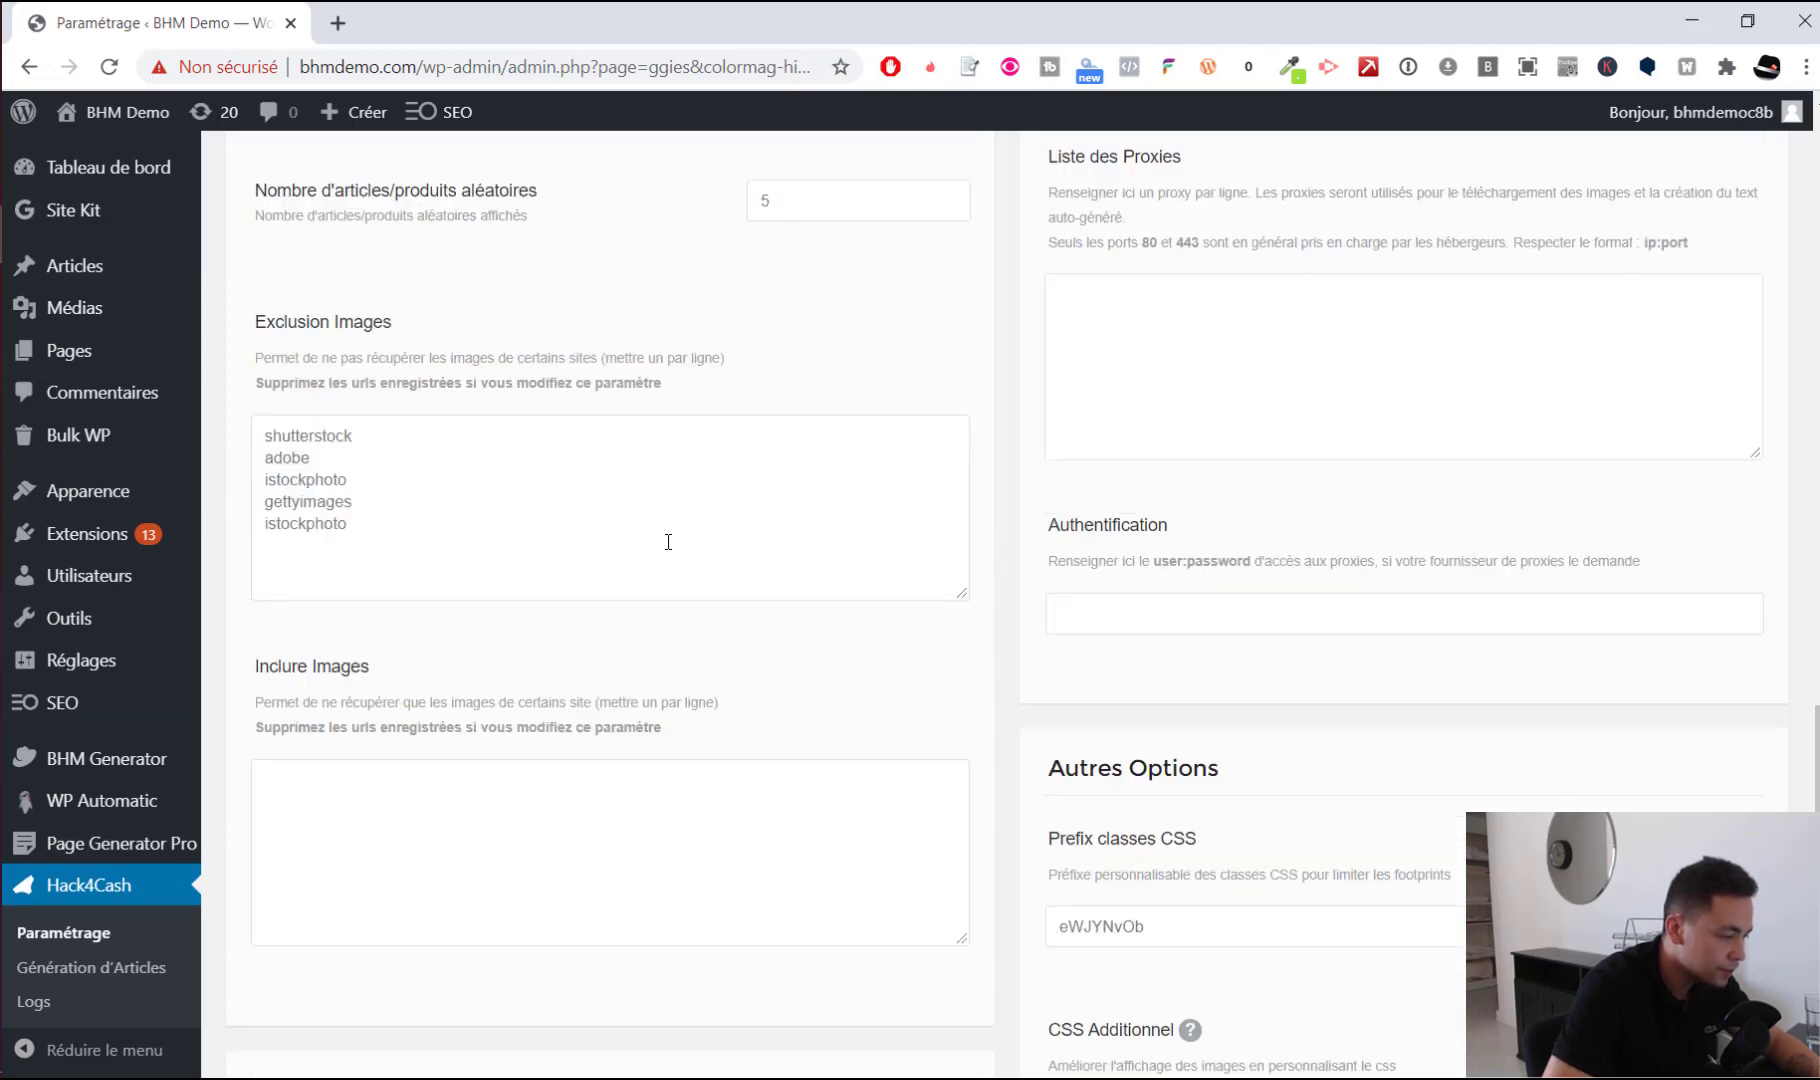
pyautogui.scroll(6, 418, 463)
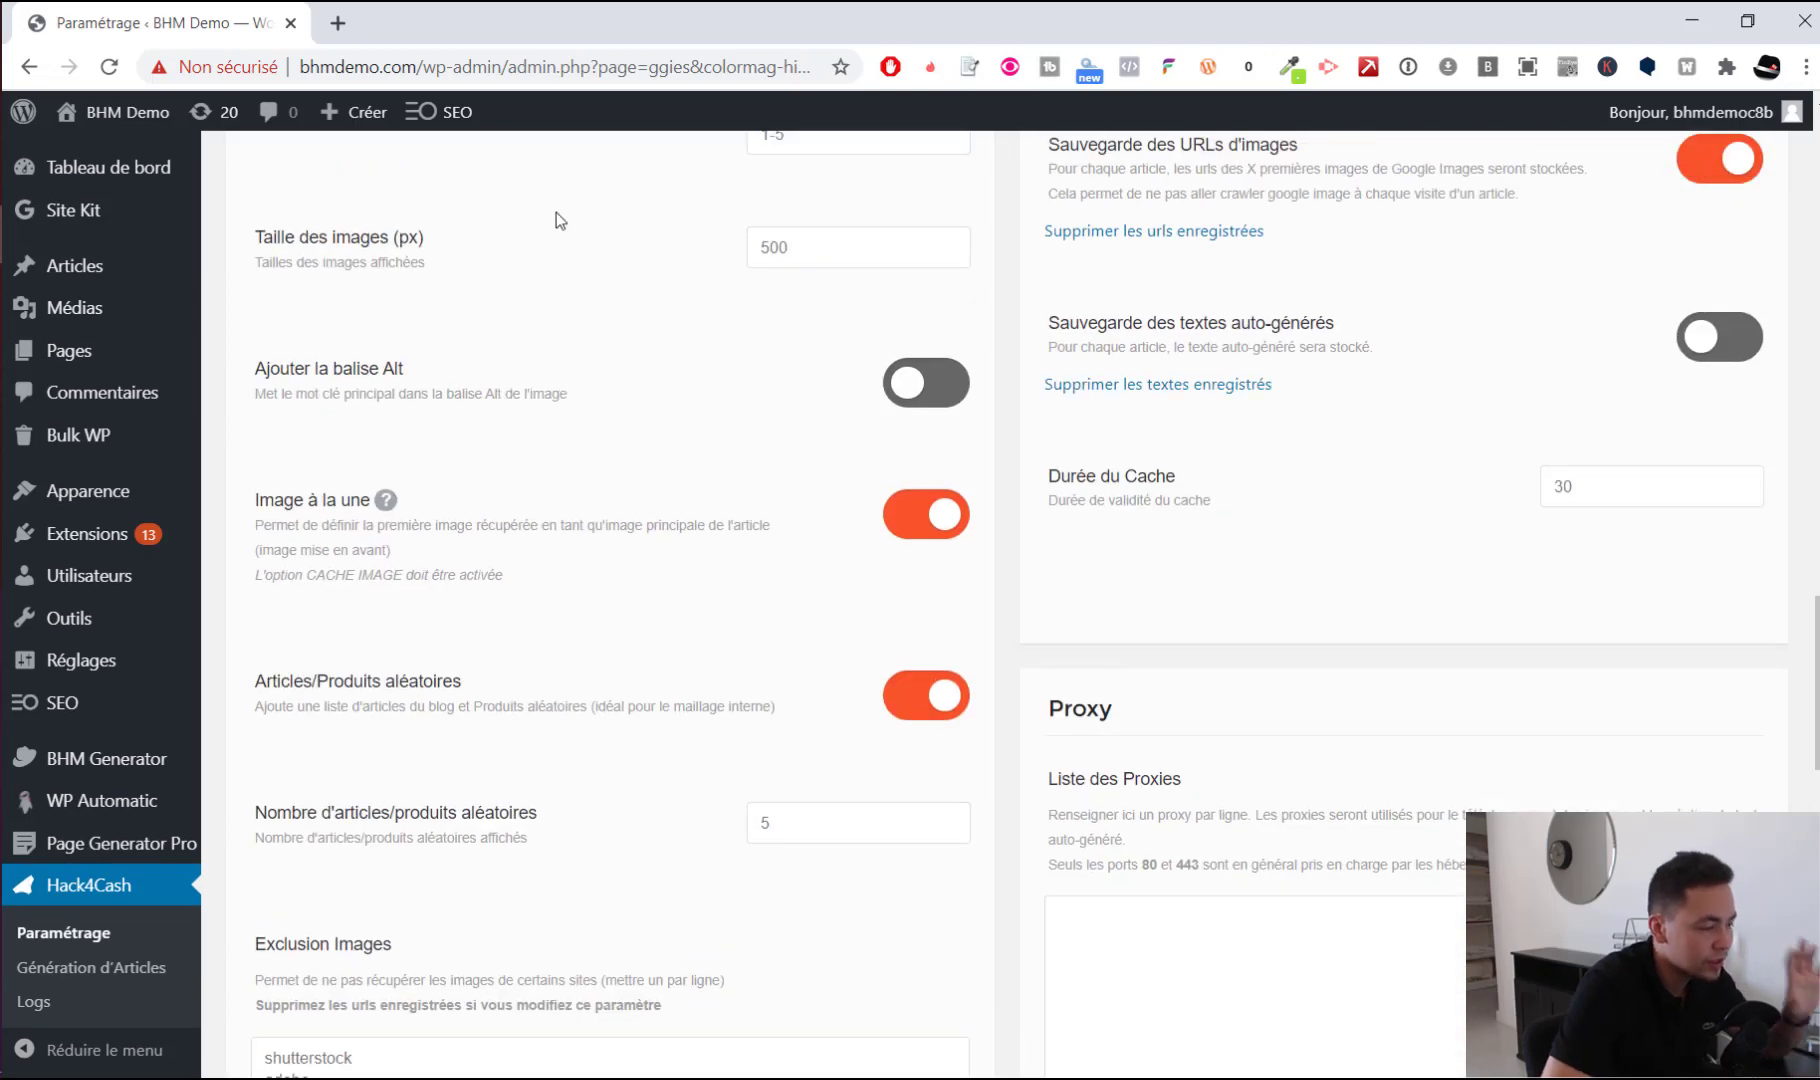
pyautogui.scroll(3, 560, 330)
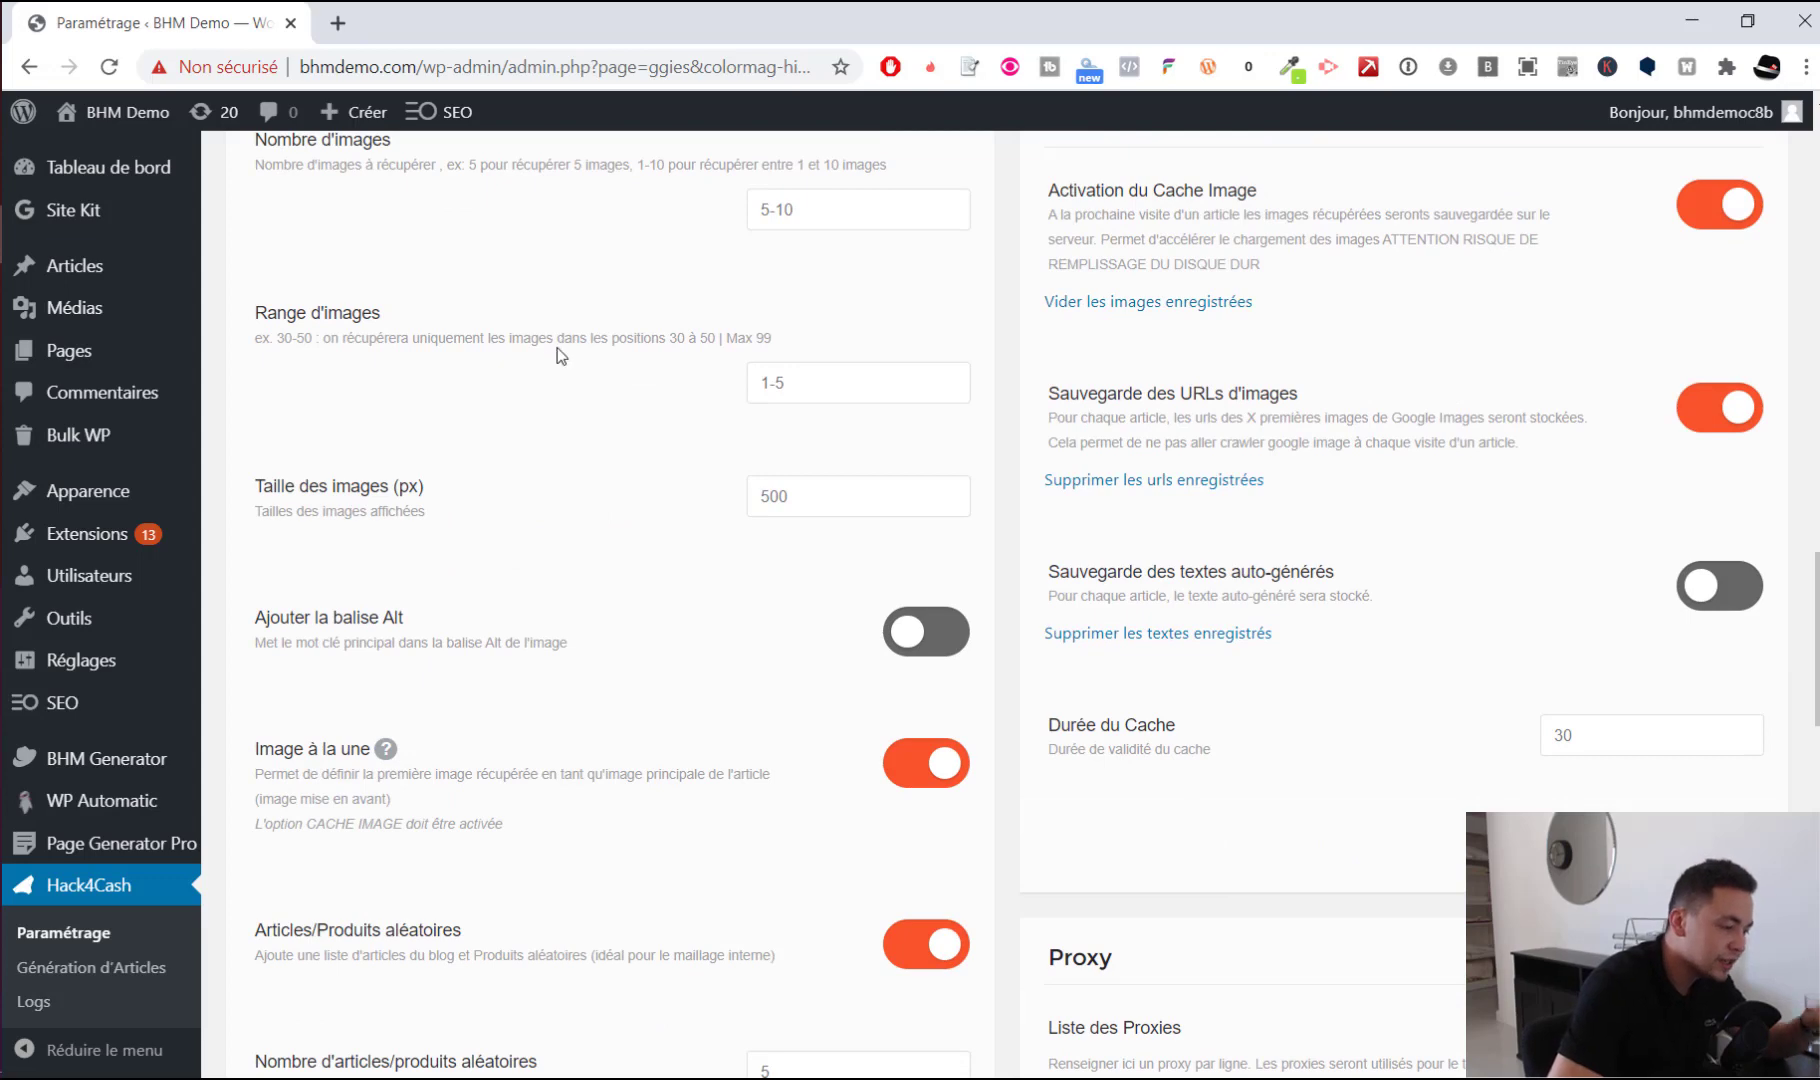
pyautogui.scroll(3, 558, 350)
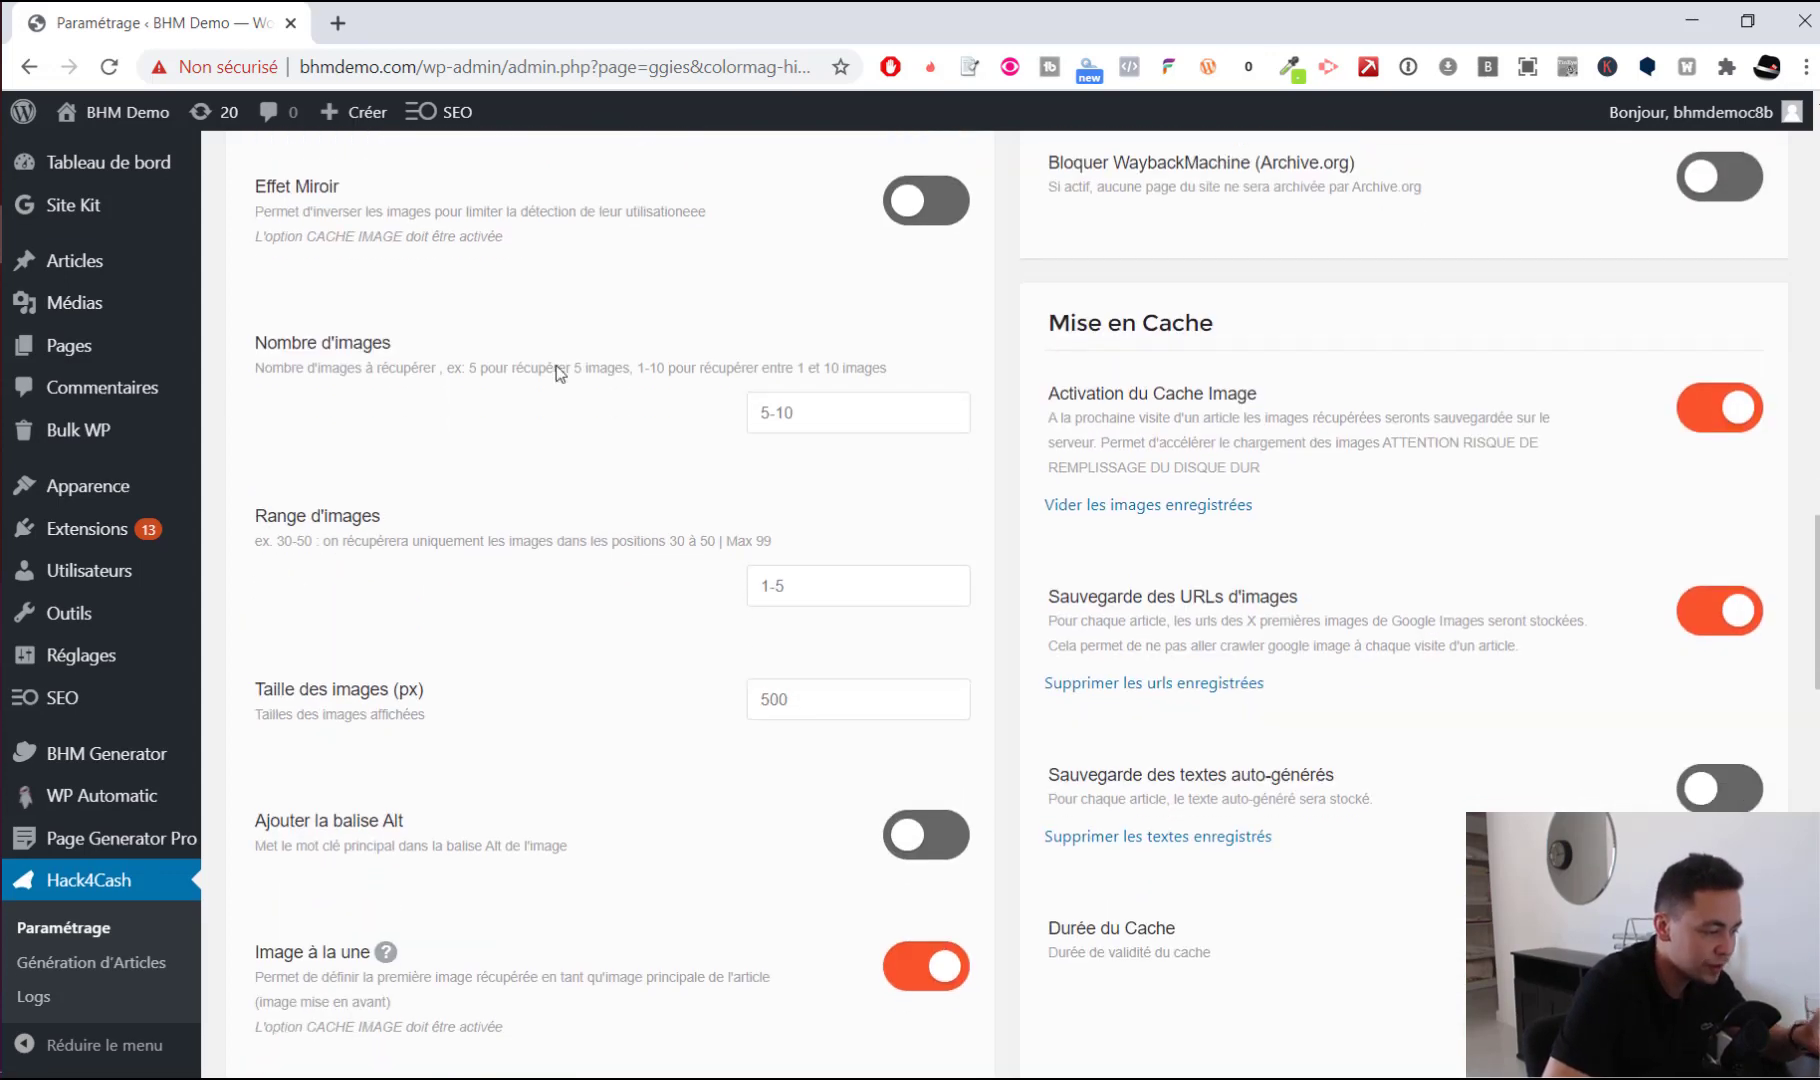
pyautogui.scroll(-15, 556, 373)
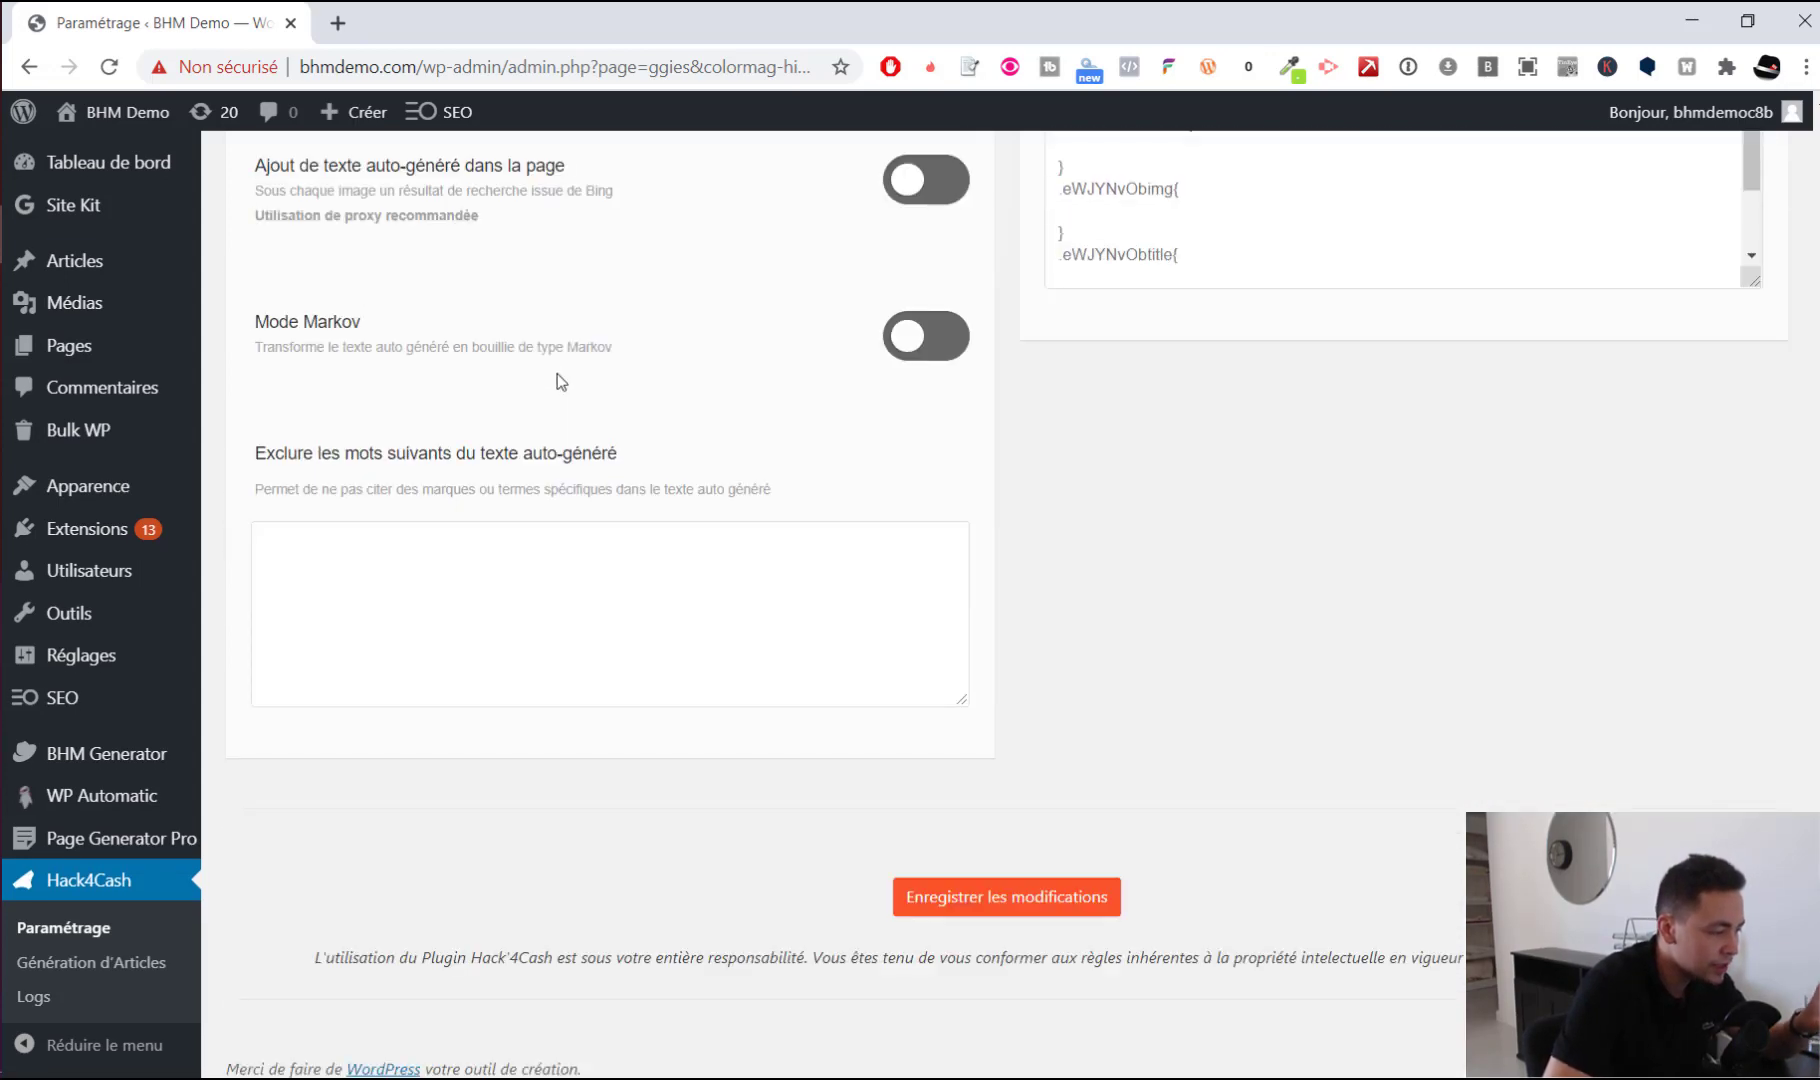
pyautogui.scroll(3, 557, 383)
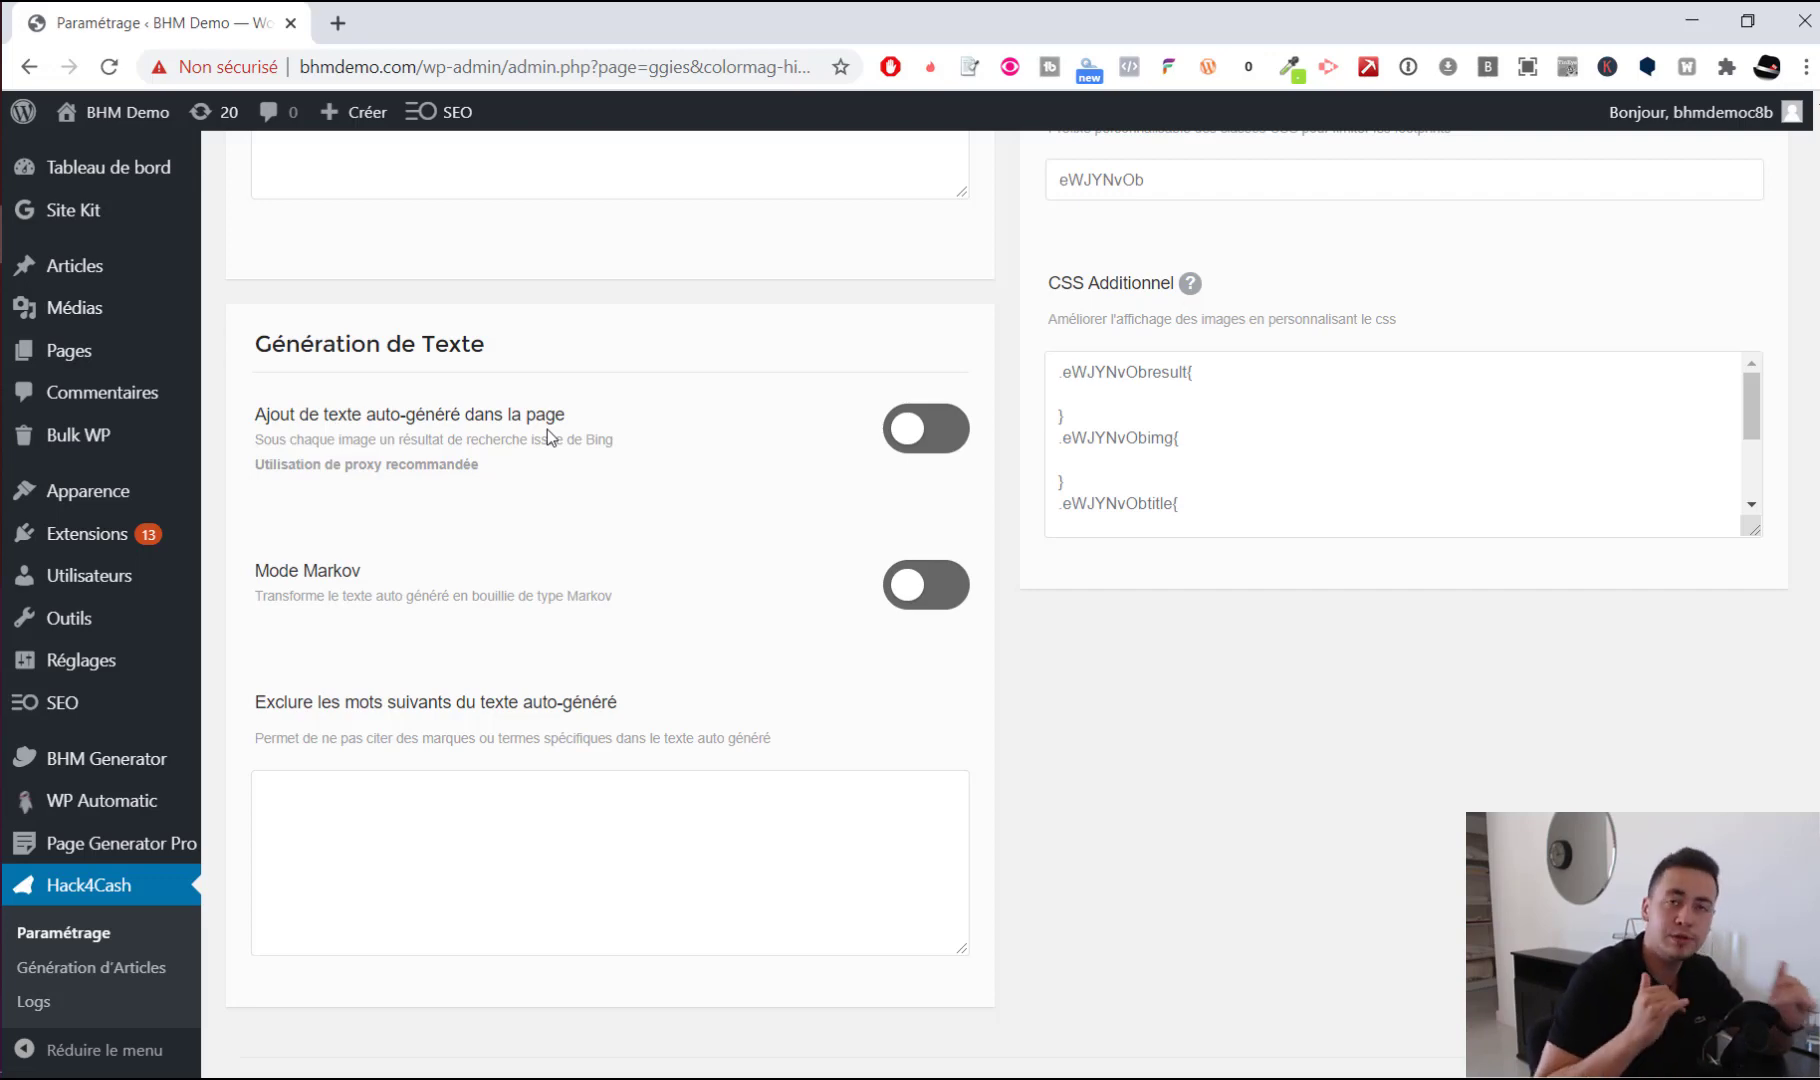
pyautogui.scroll(15, 1376, 766)
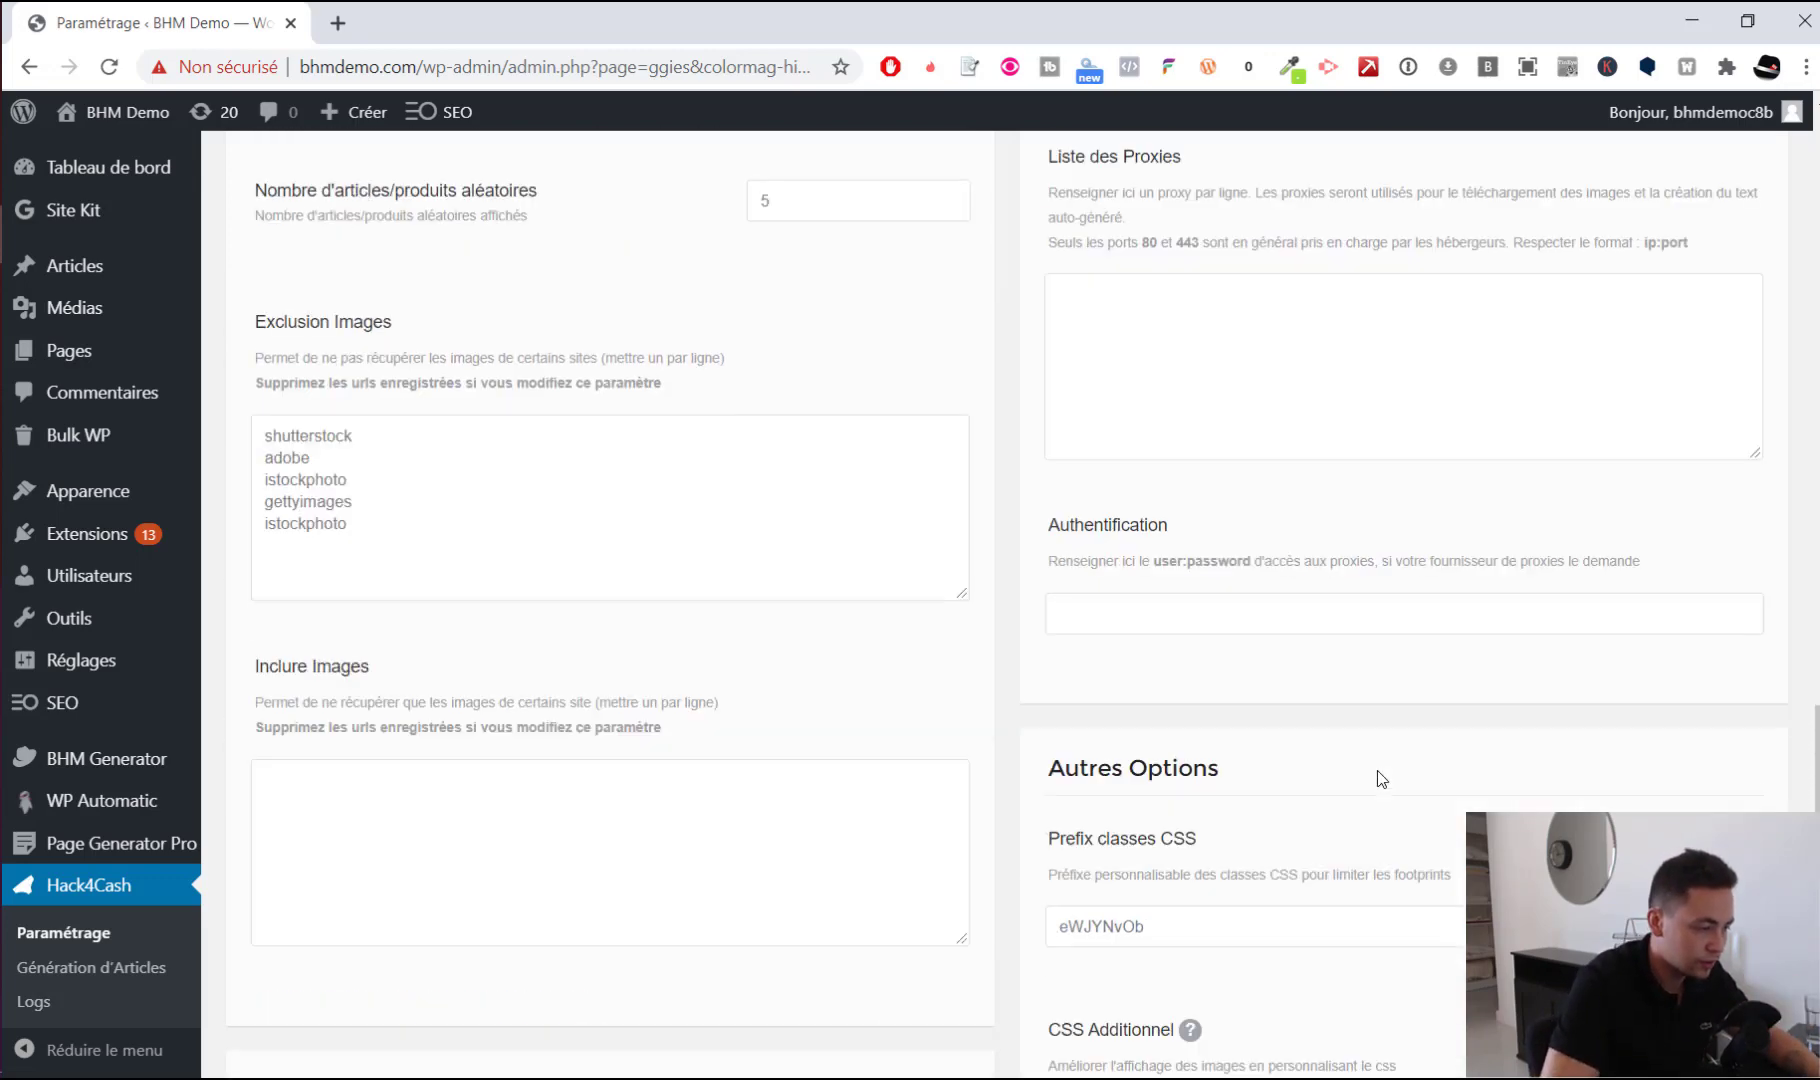
pyautogui.scroll(9, 1376, 766)
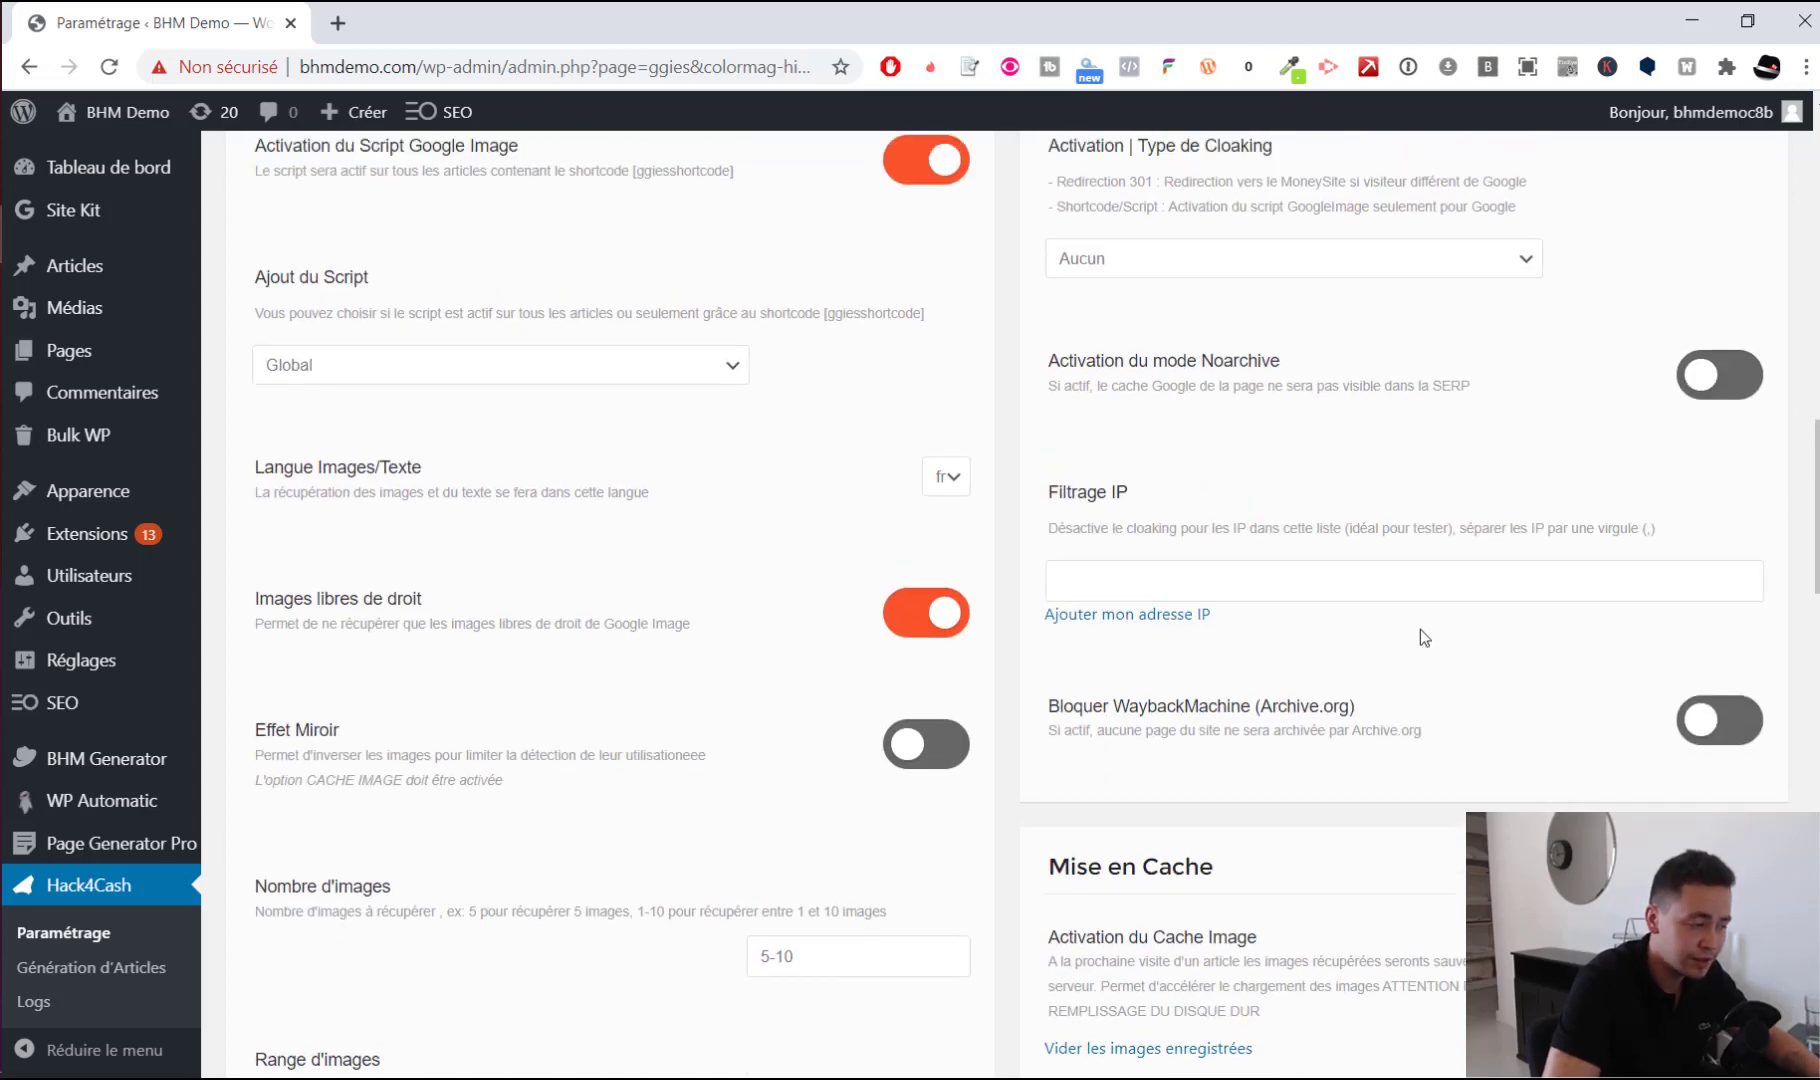
pyautogui.scroll(2, 1418, 617)
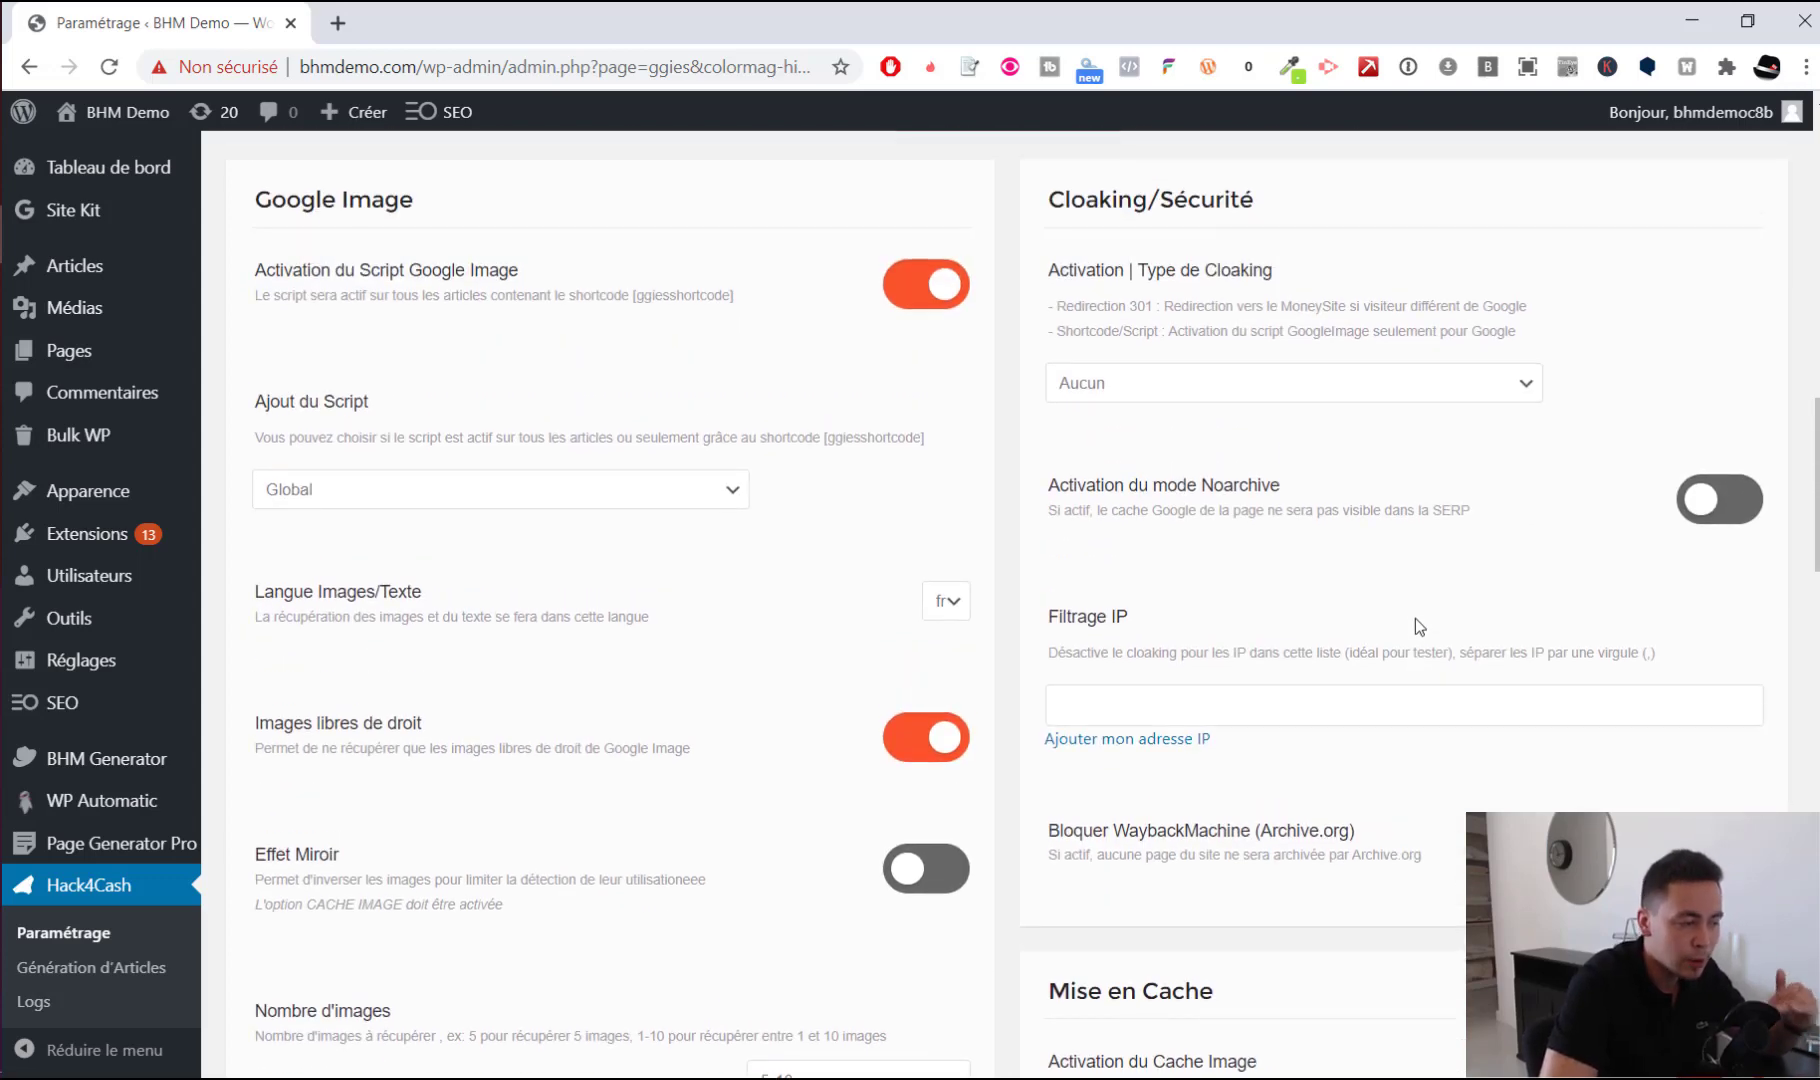
# Set the cloaking type to Redirection 301 and open the Adresse du Money Site field for editing
pyautogui.scroll(2, 1418, 627)
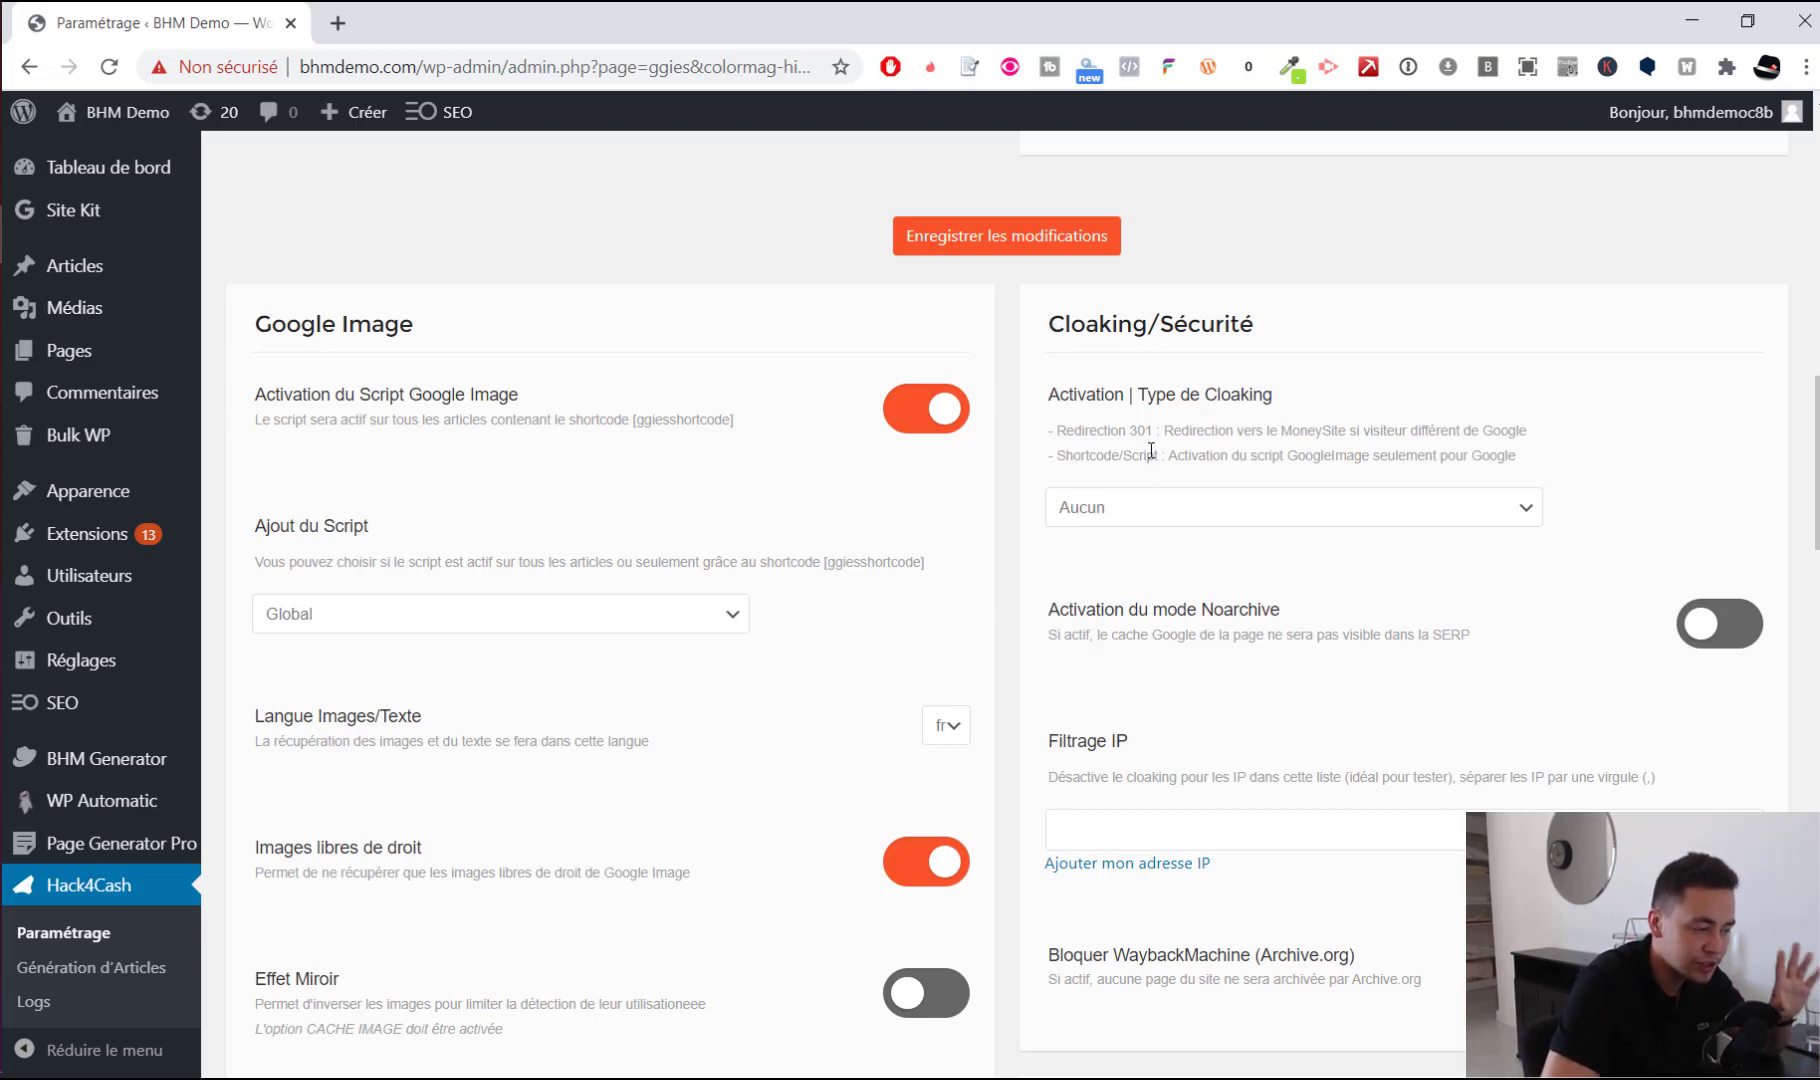
pyautogui.click(1112, 510)
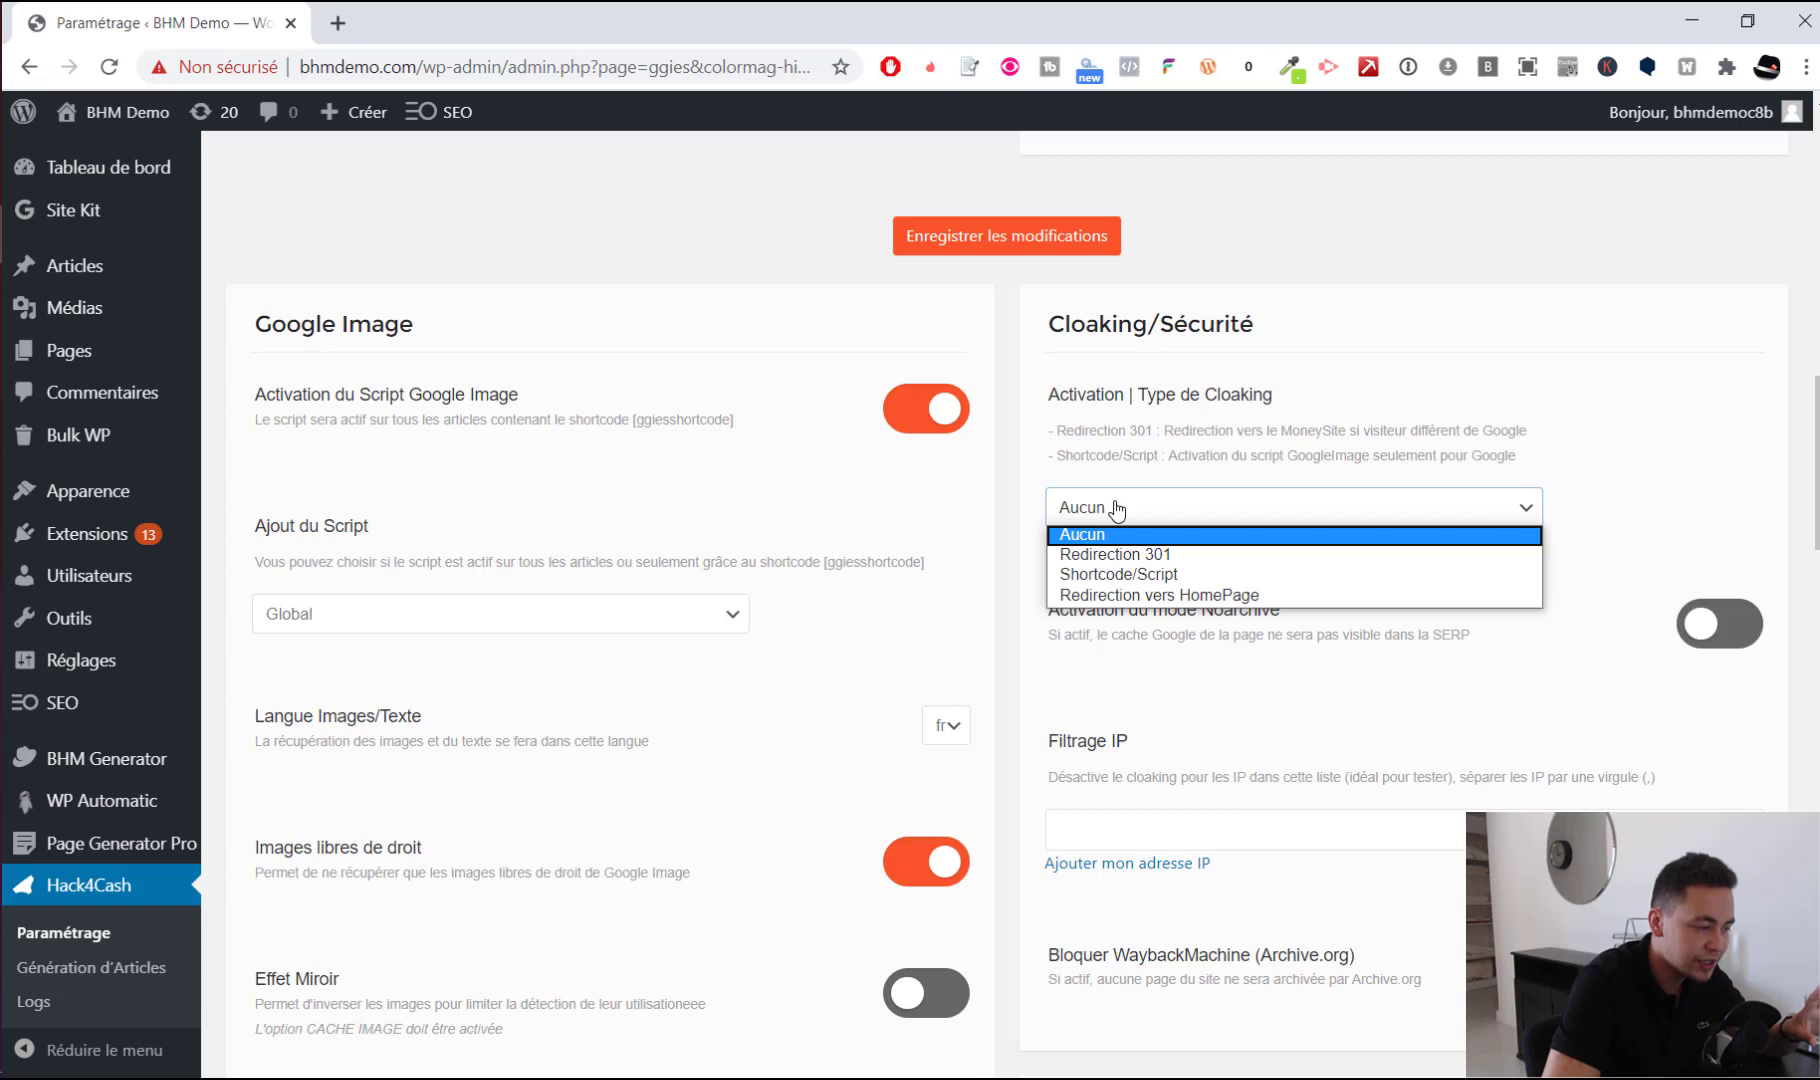
pyautogui.click(1130, 554)
pyautogui.click(1270, 697)
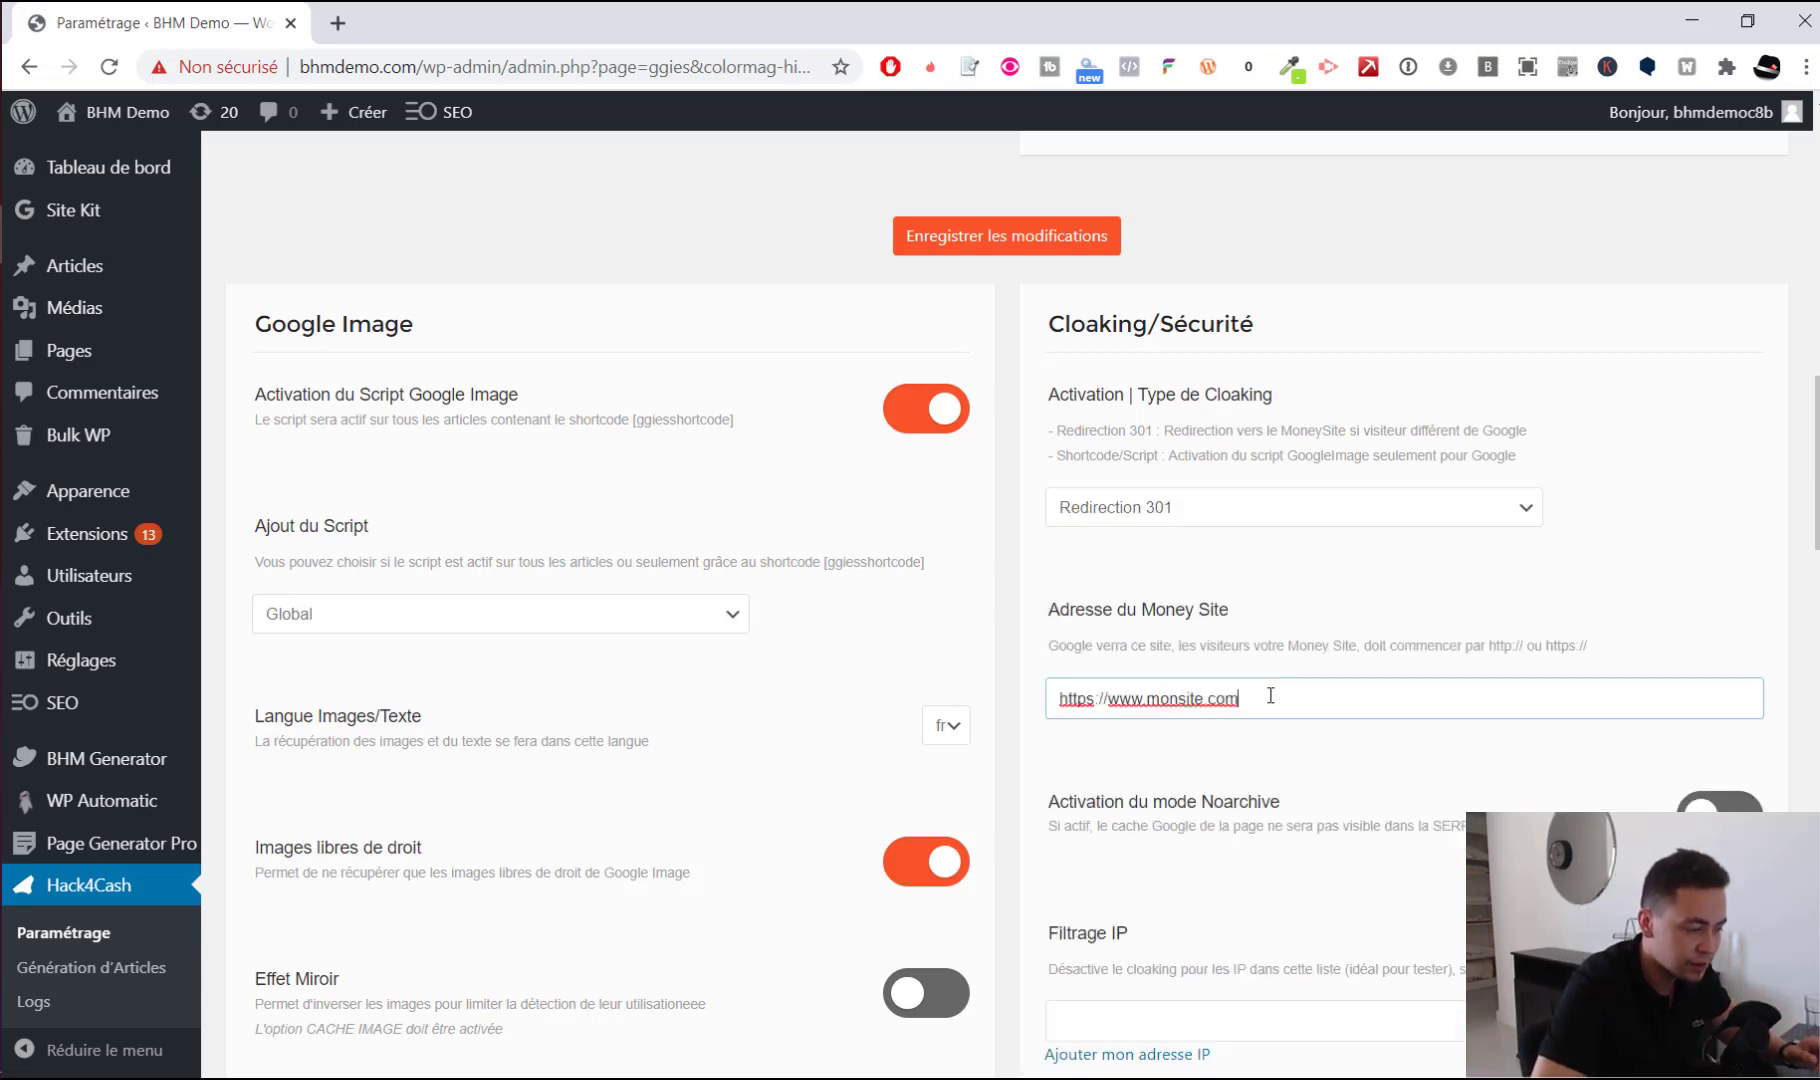
# Set the cloaking type to Shortcode/Script and enable the Noarchive mode in the Cloaking/Sécurité settings
pyautogui.click(1270, 518)
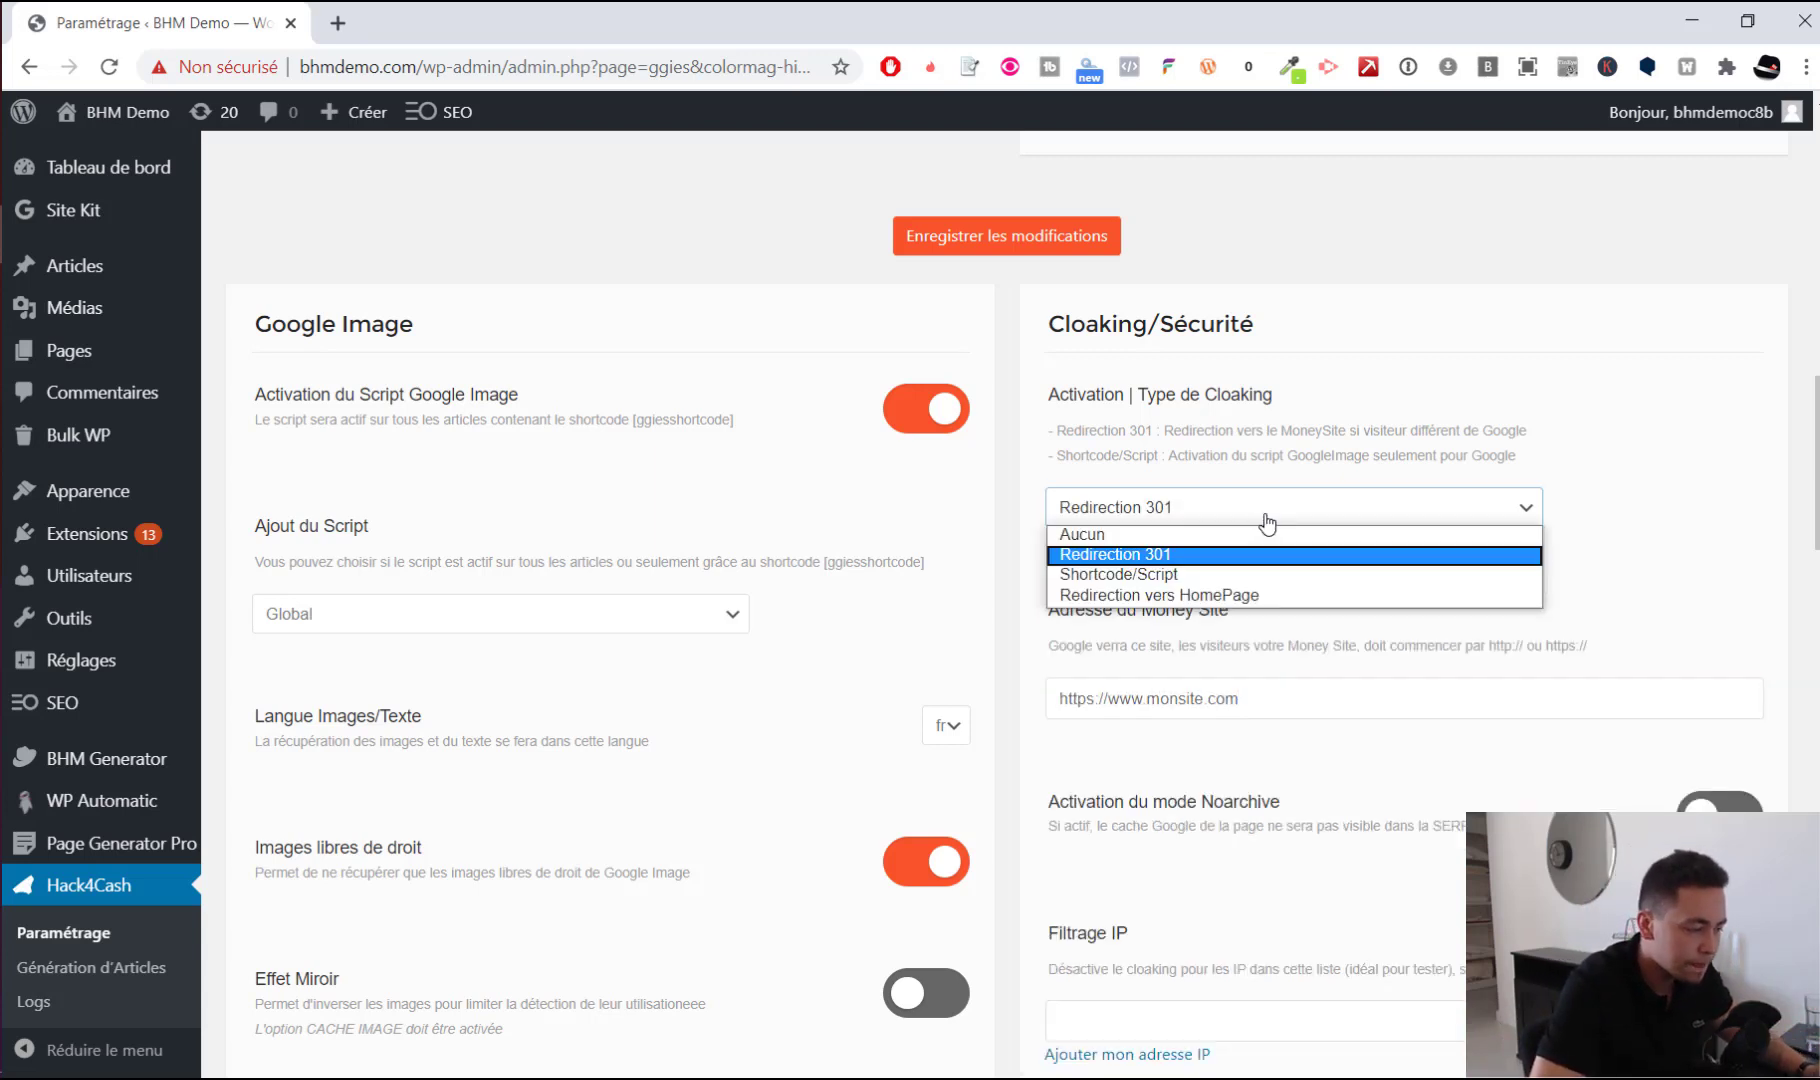
pyautogui.click(1244, 576)
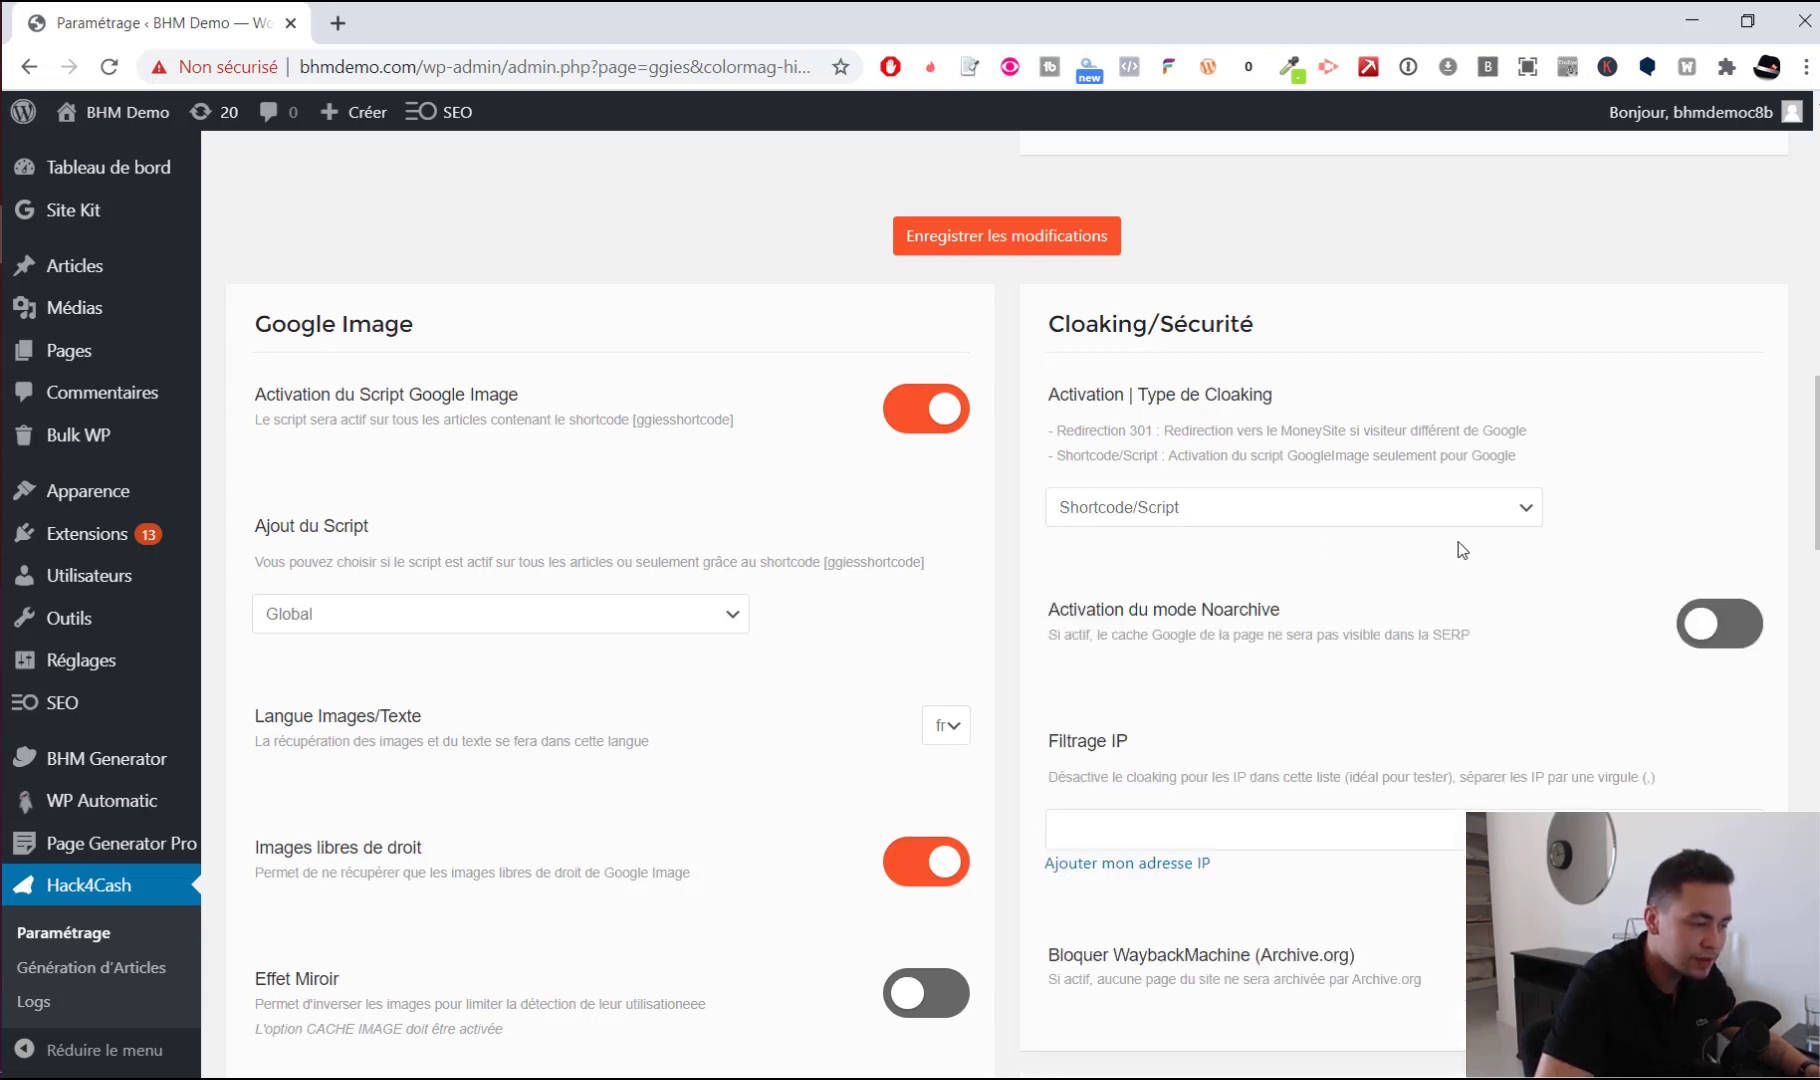
pyautogui.click(1411, 520)
pyautogui.click(1411, 520)
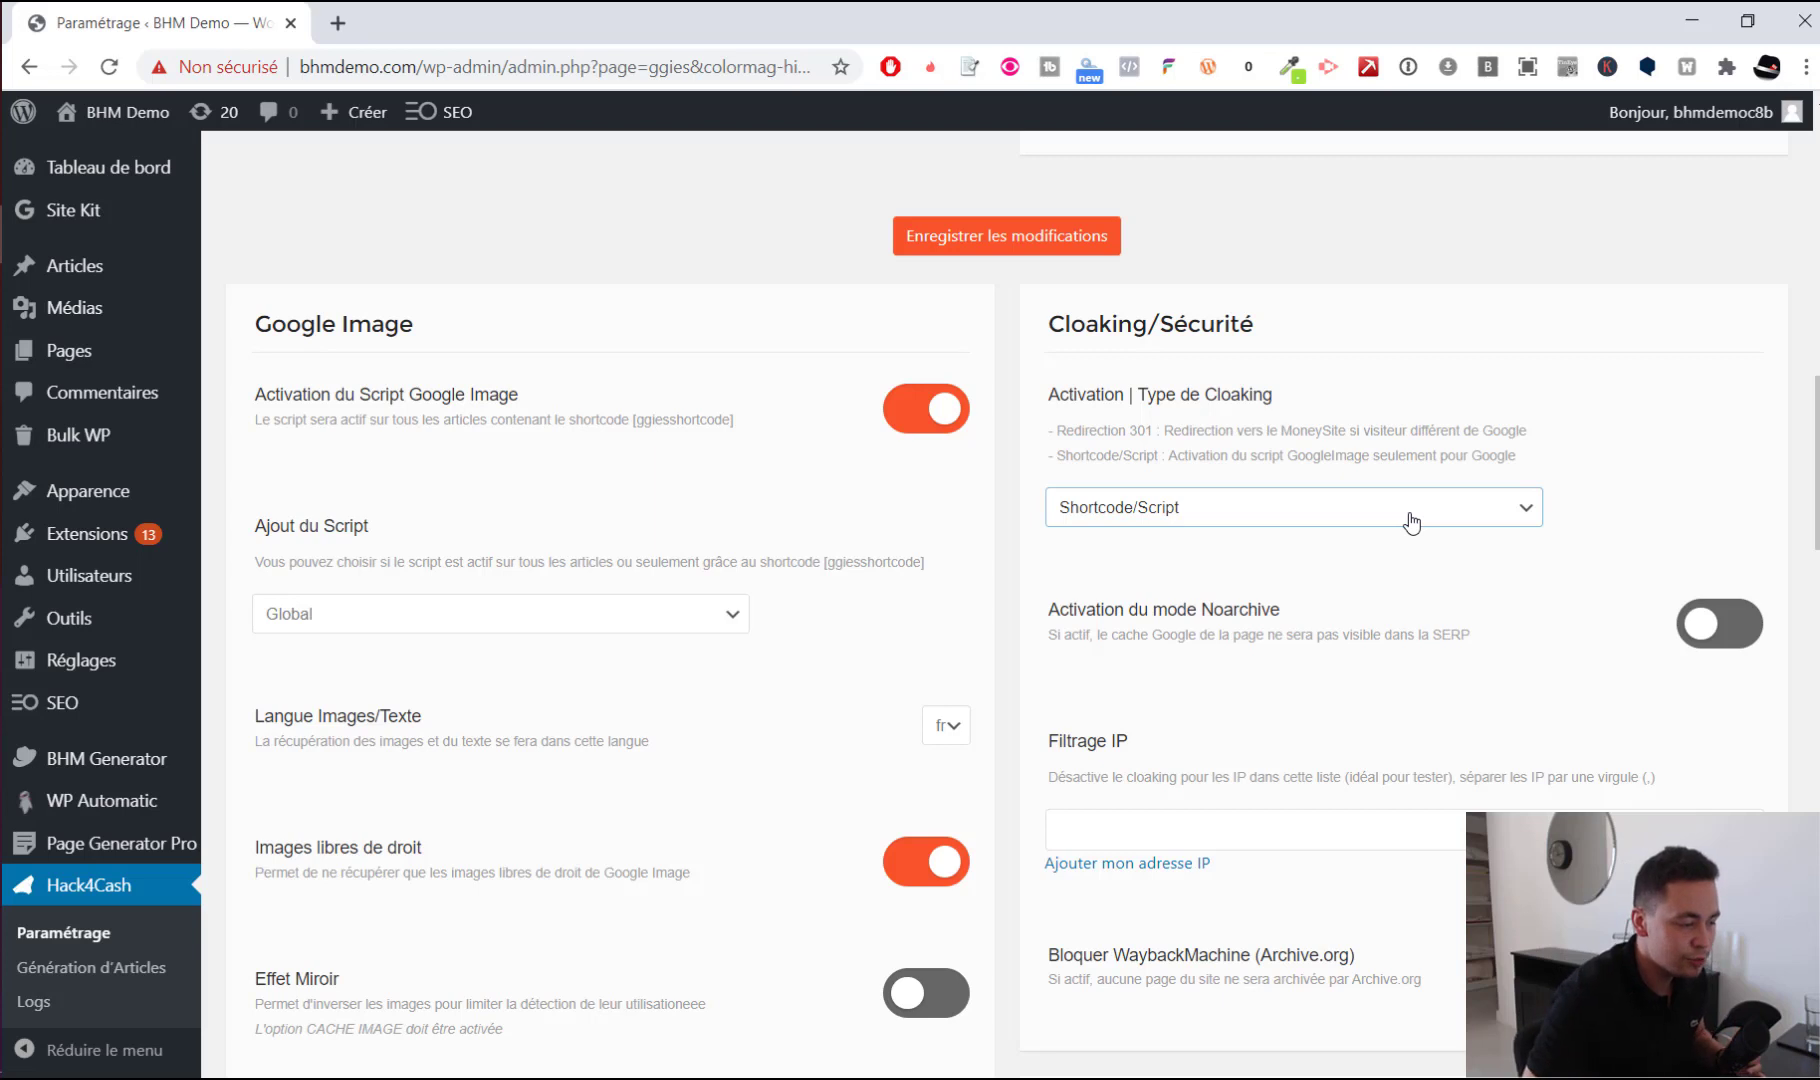
pyautogui.scroll(-1, 1410, 518)
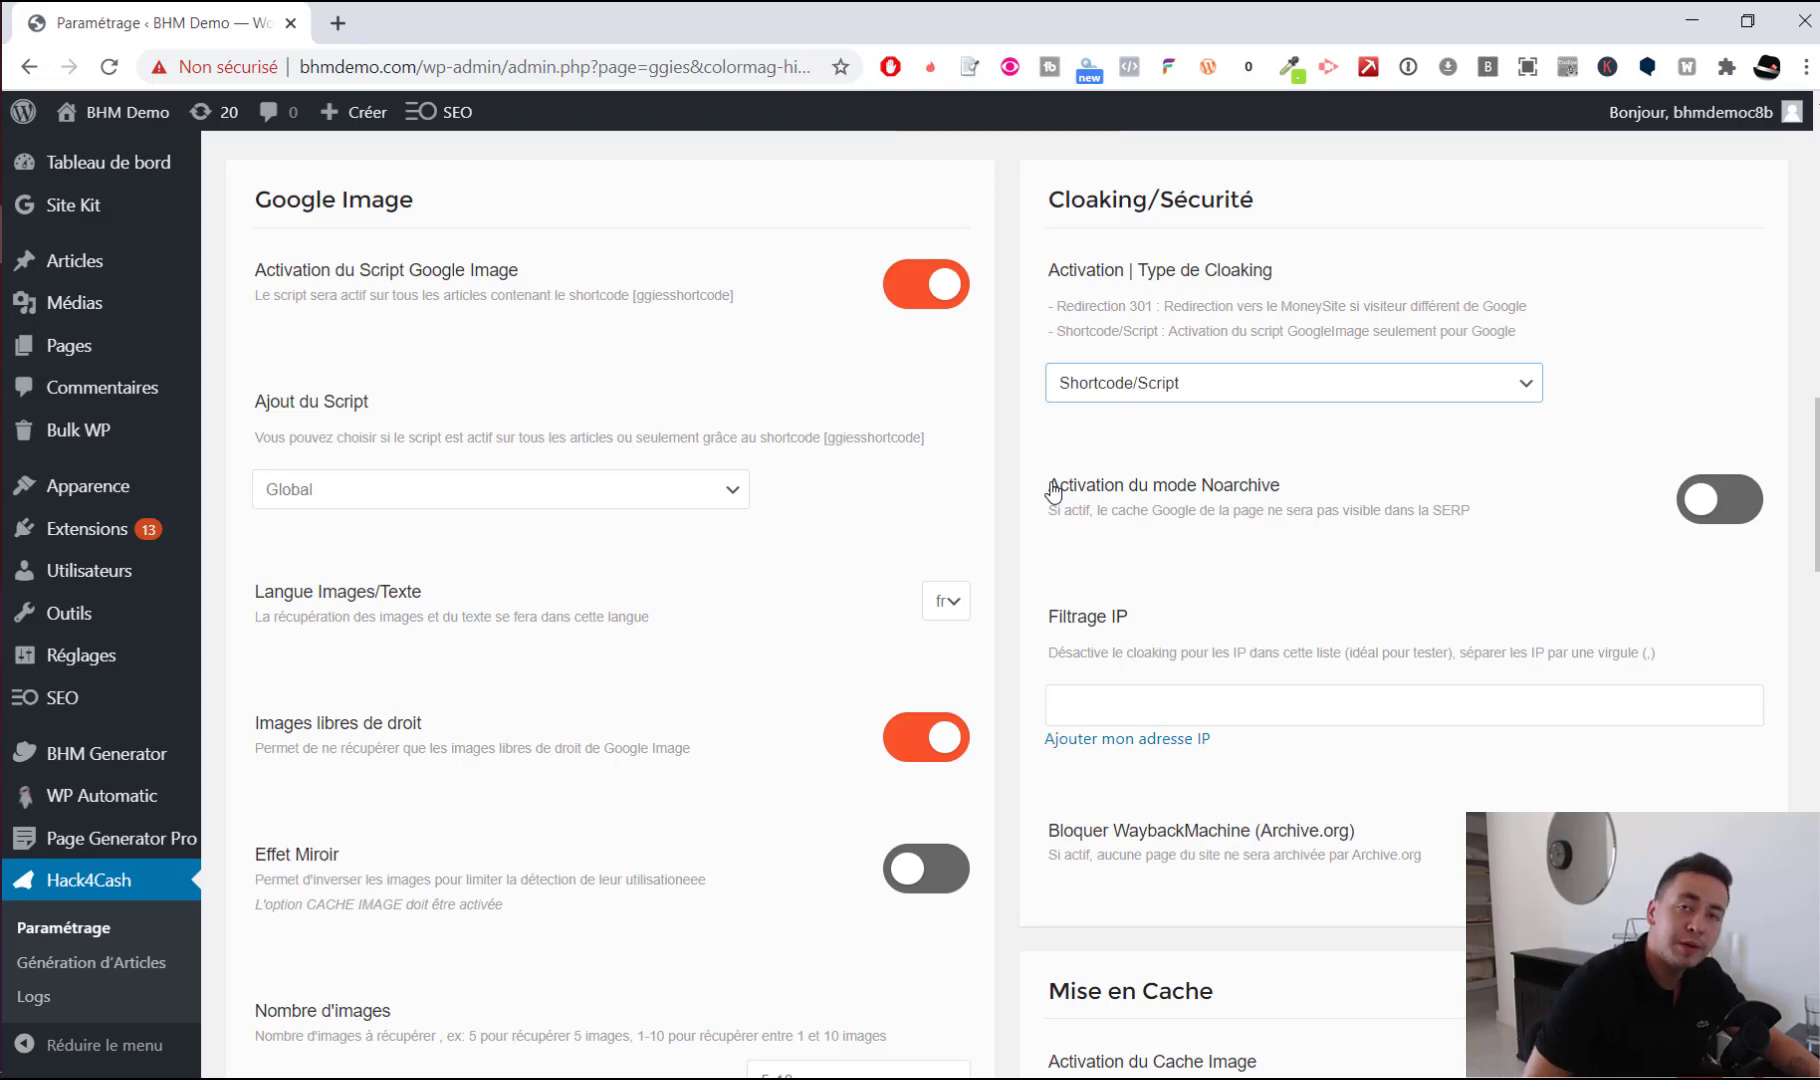
pyautogui.click(1705, 497)
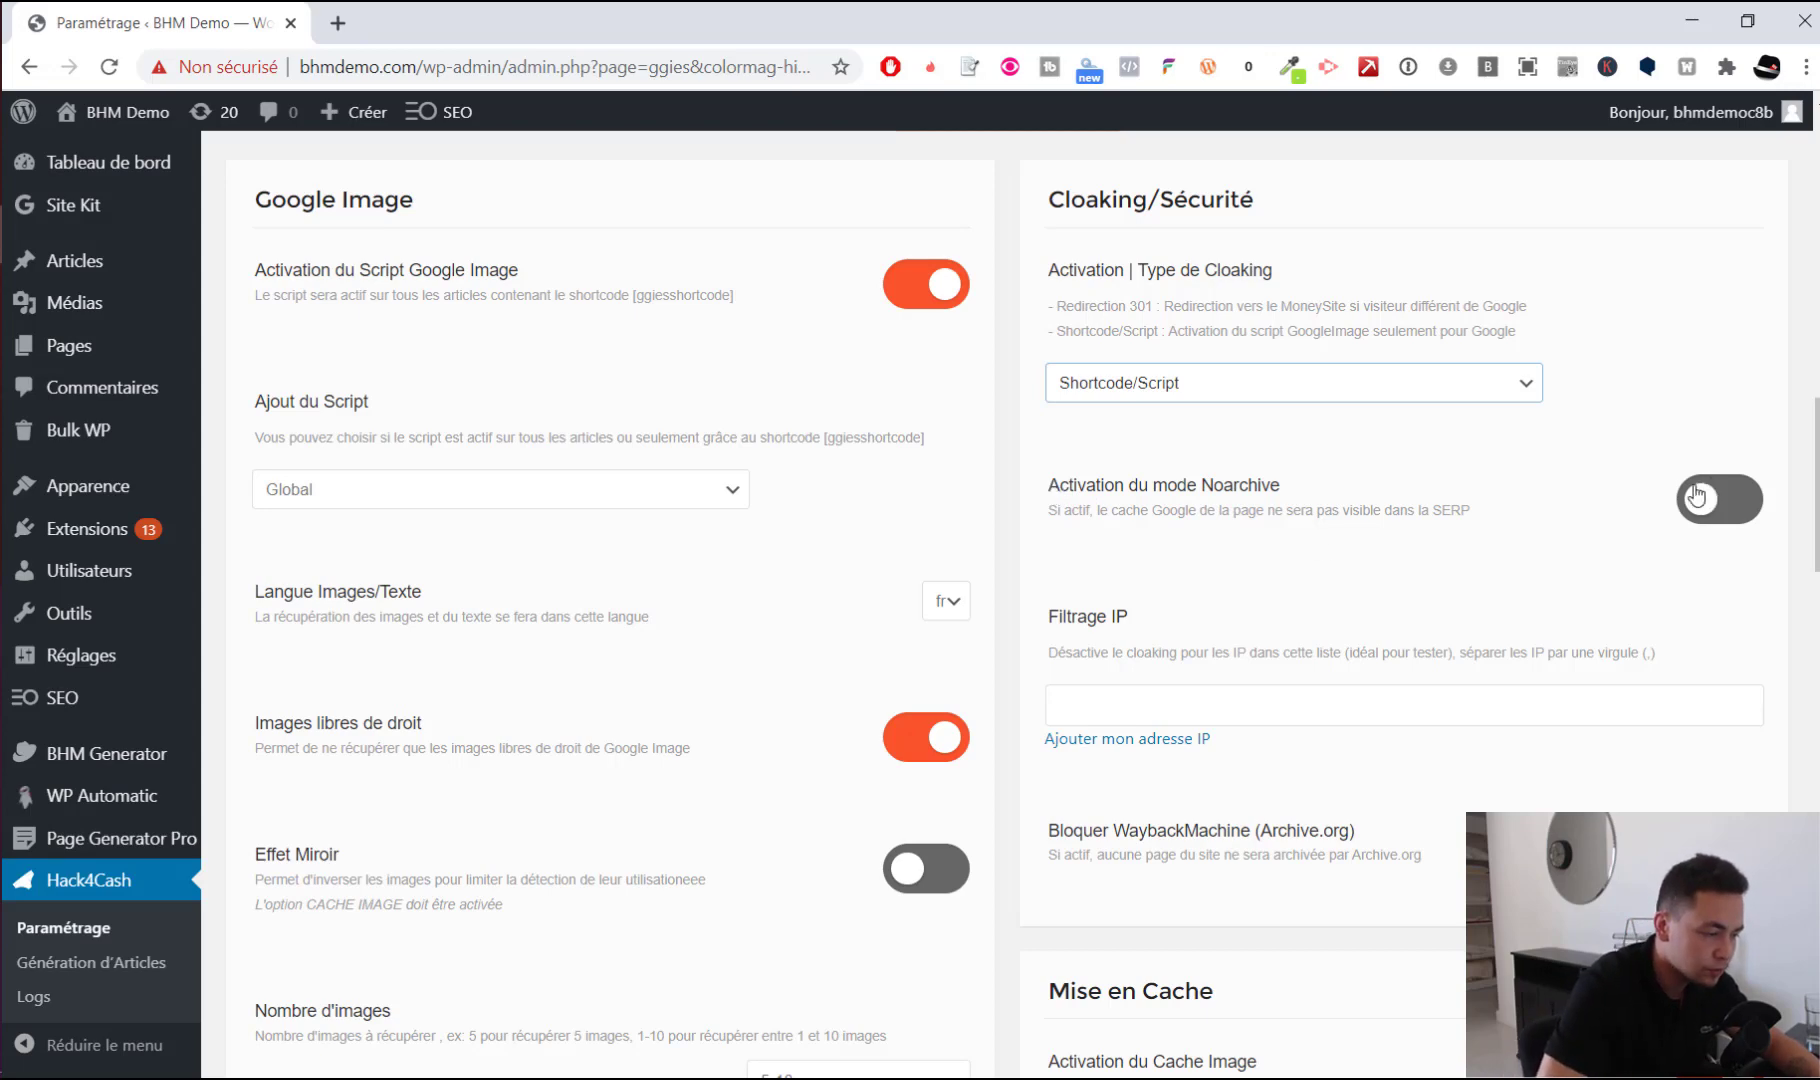
# Examine the IP filtering, WaybackMachine blocking and Mise en Cache options of the plugin
pyautogui.scroll(-1, 1775, 615)
pyautogui.scroll(-2, 1775, 615)
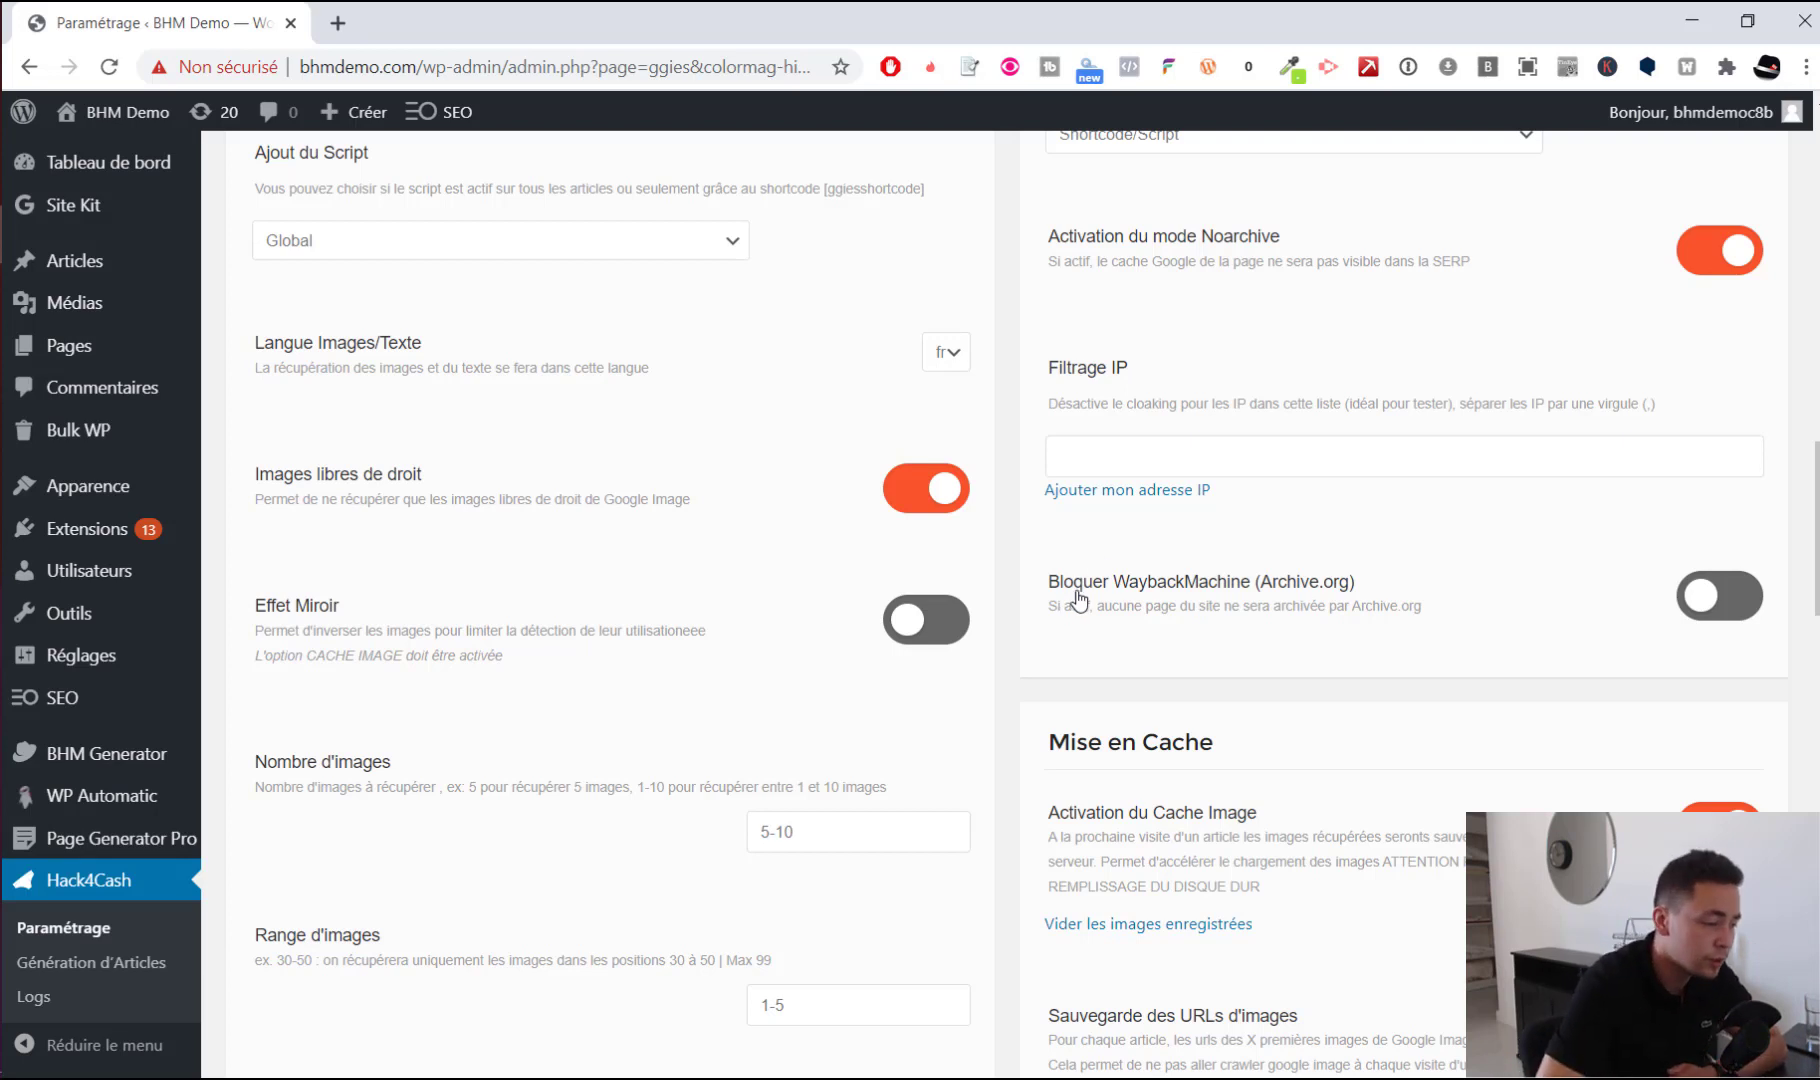
pyautogui.click(1108, 450)
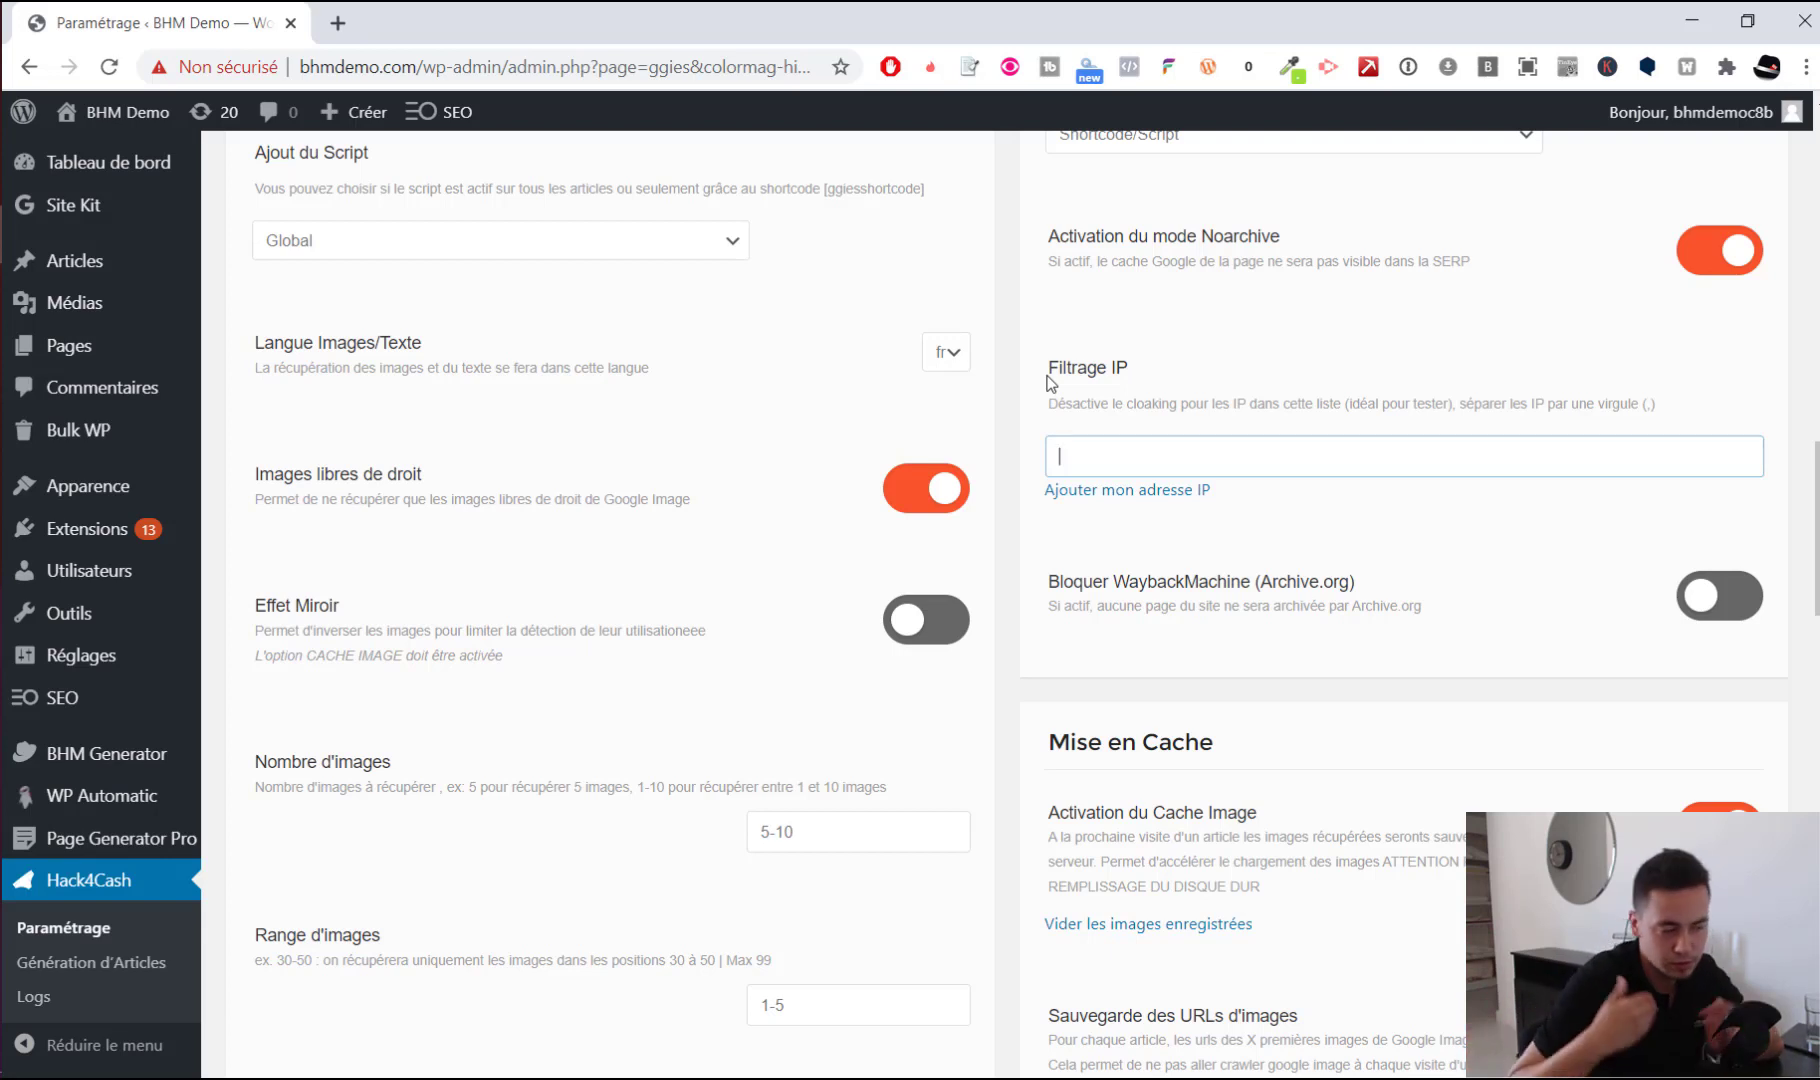
pyautogui.scroll(-3, 1050, 380)
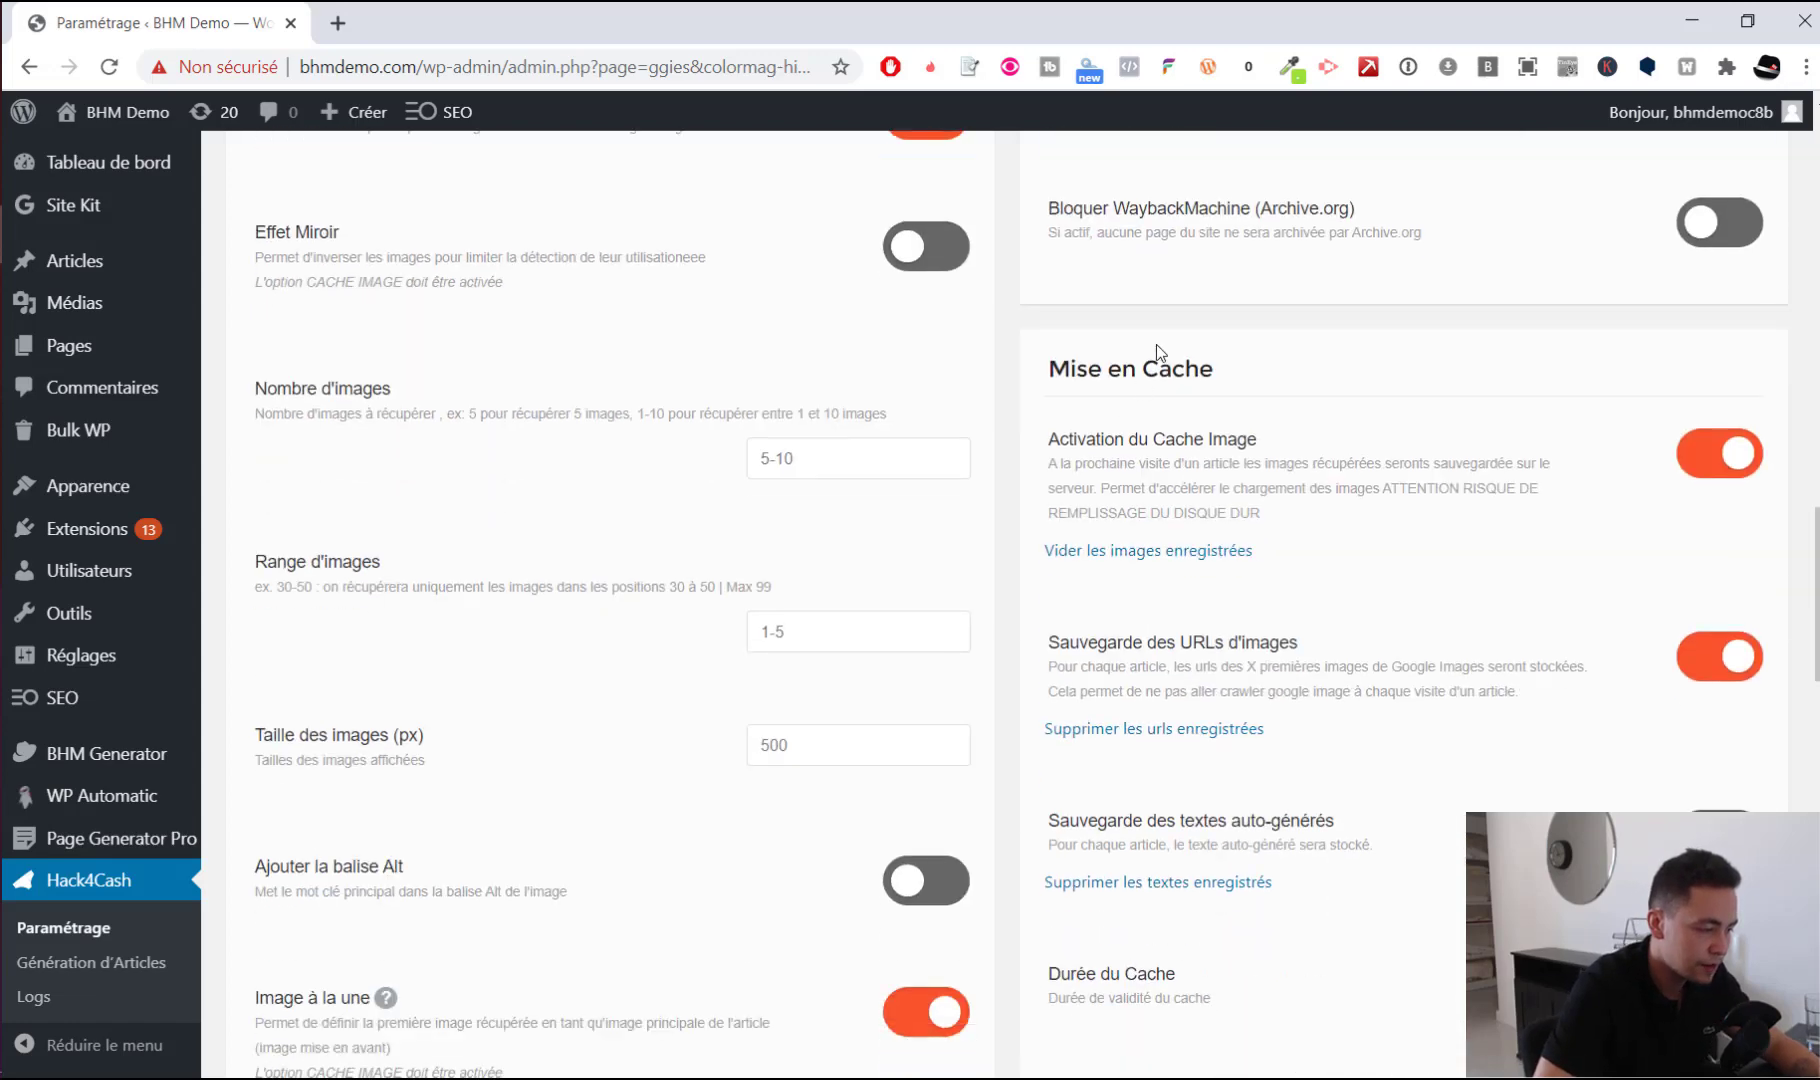
pyautogui.scroll(2, 1172, 398)
pyautogui.scroll(-2, 1172, 398)
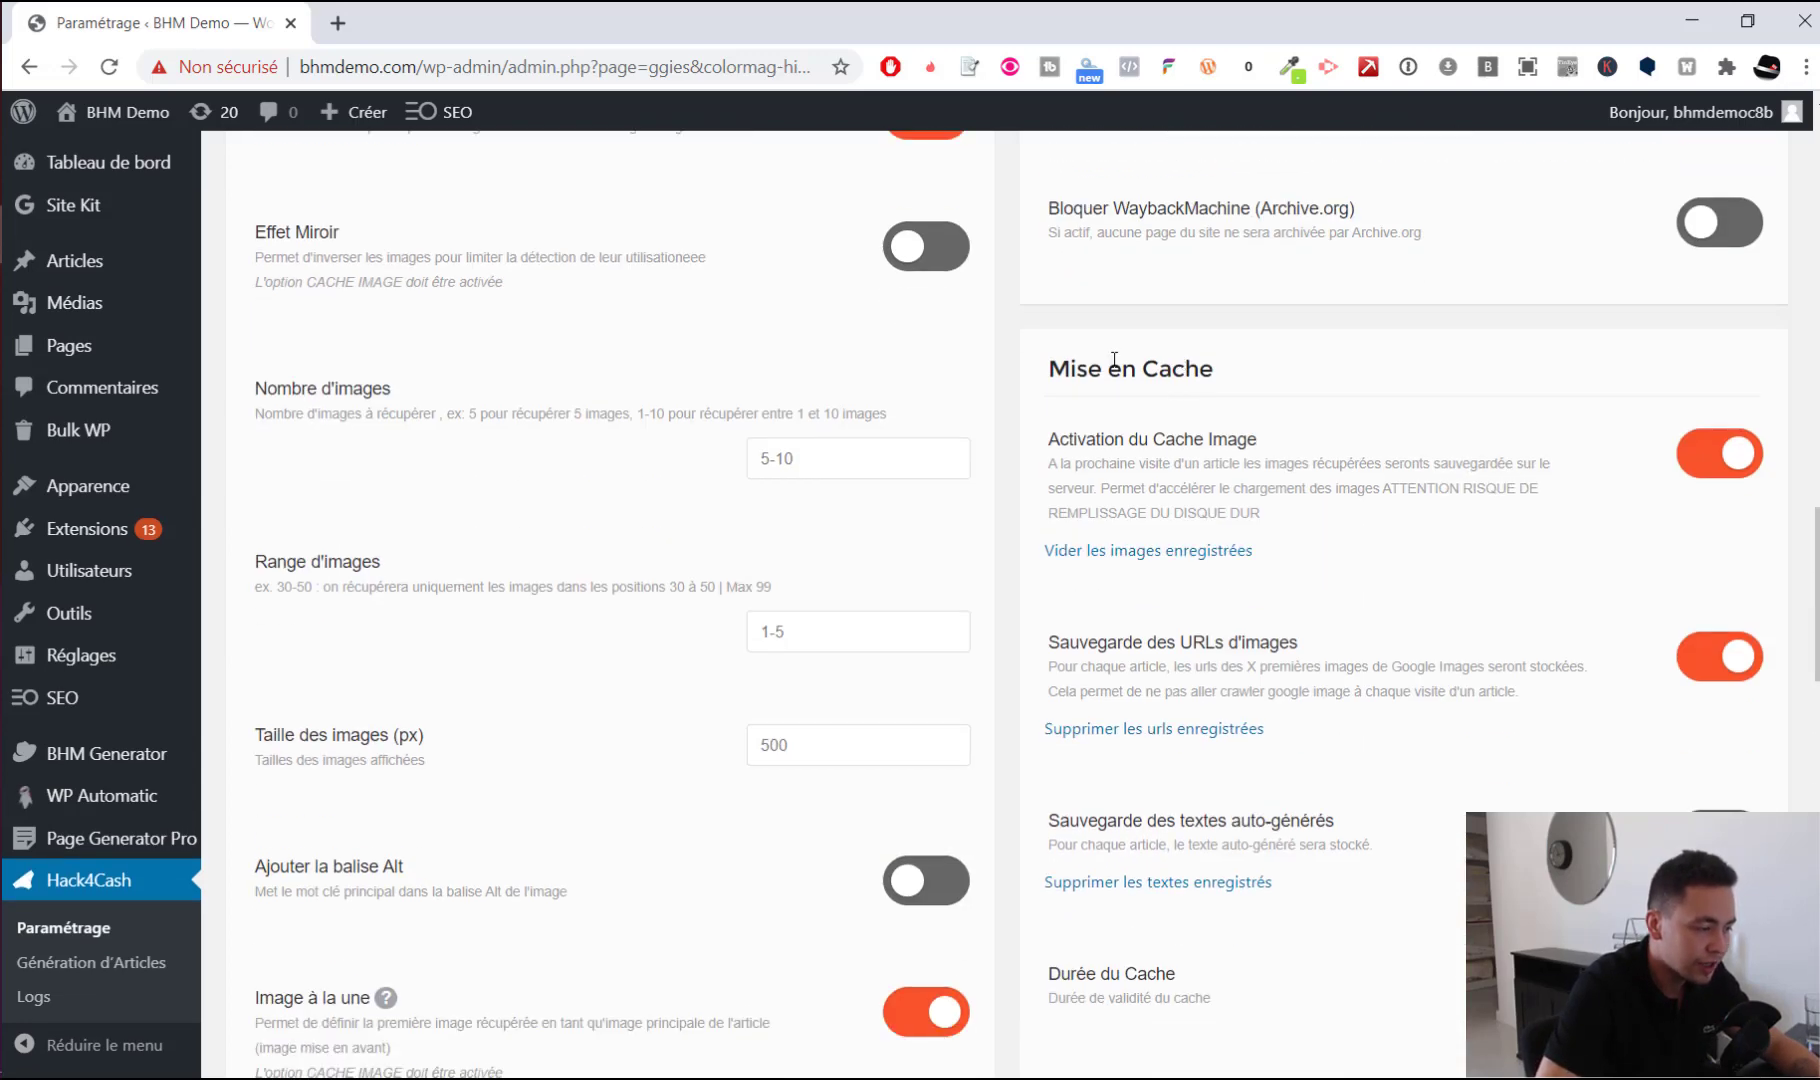
pyautogui.moveTo(1050, 368); pyautogui.dragTo(1248, 386)
pyautogui.click(1230, 412)
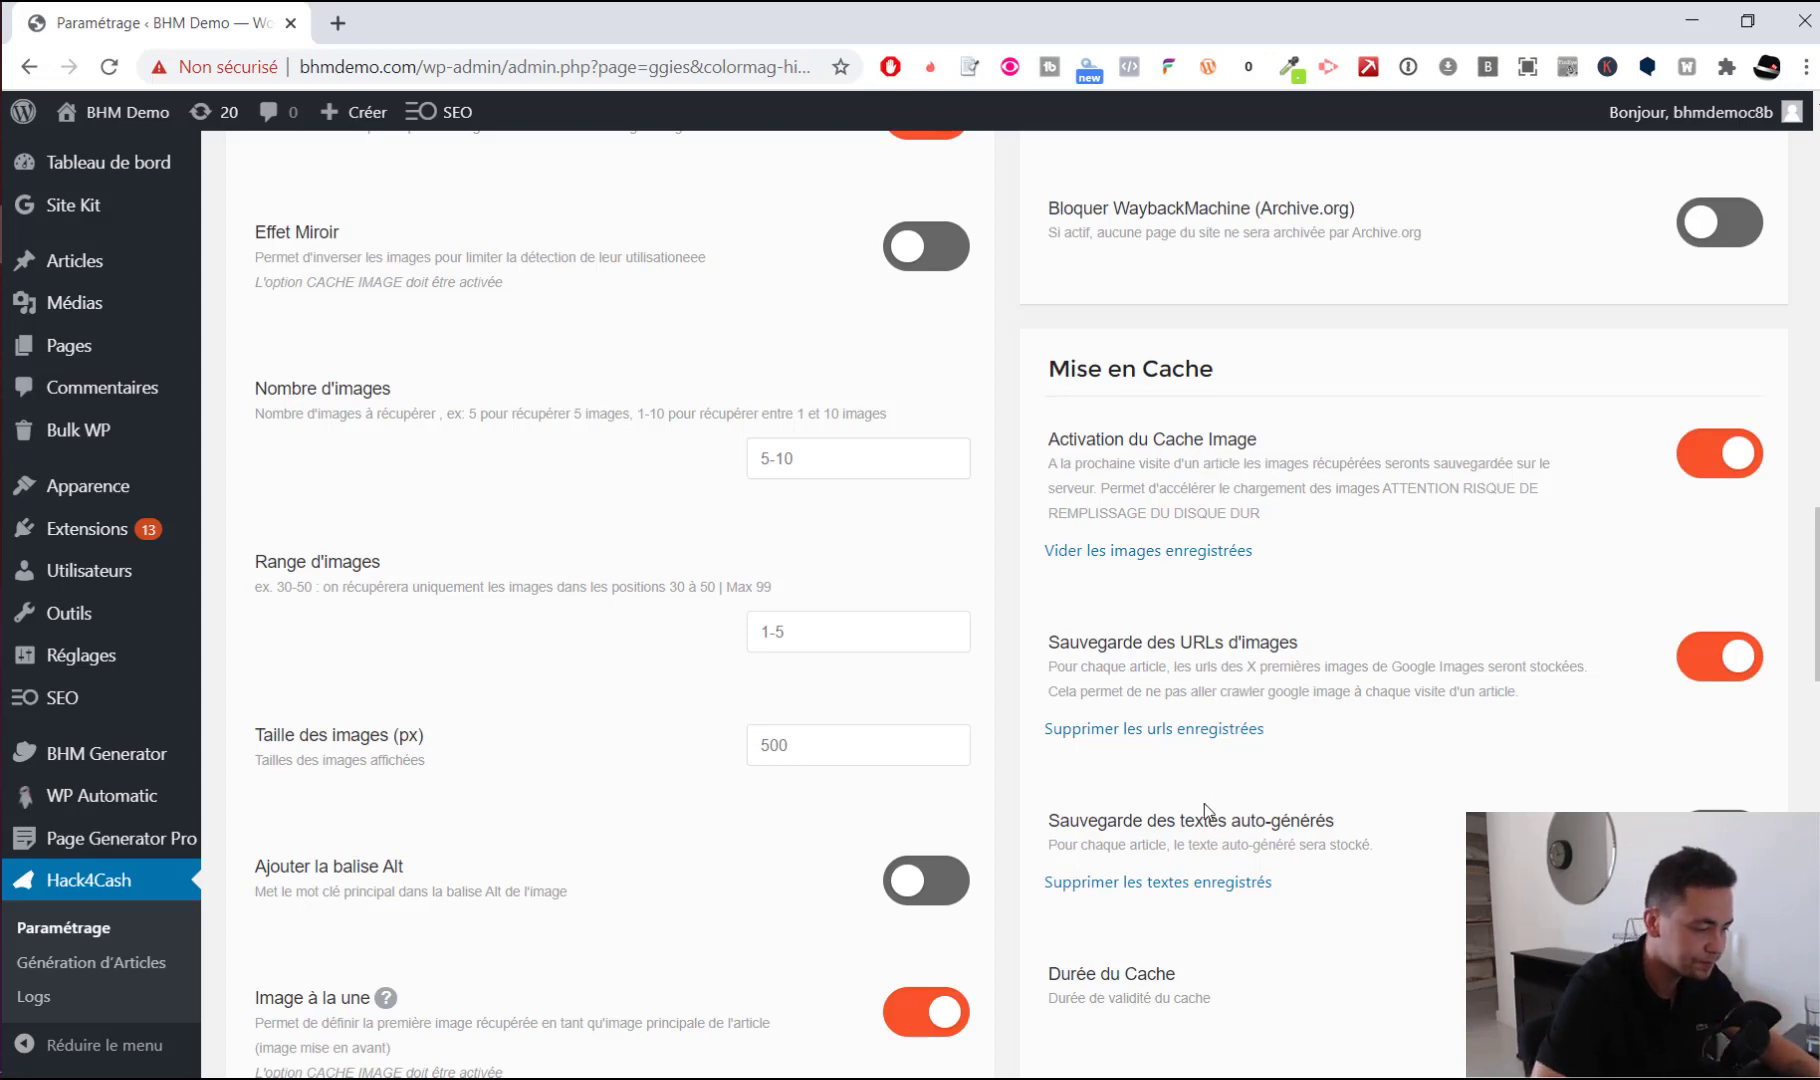
pyautogui.scroll(-2, 1230, 790)
pyautogui.scroll(-1, 1259, 743)
pyautogui.scroll(3, 1259, 743)
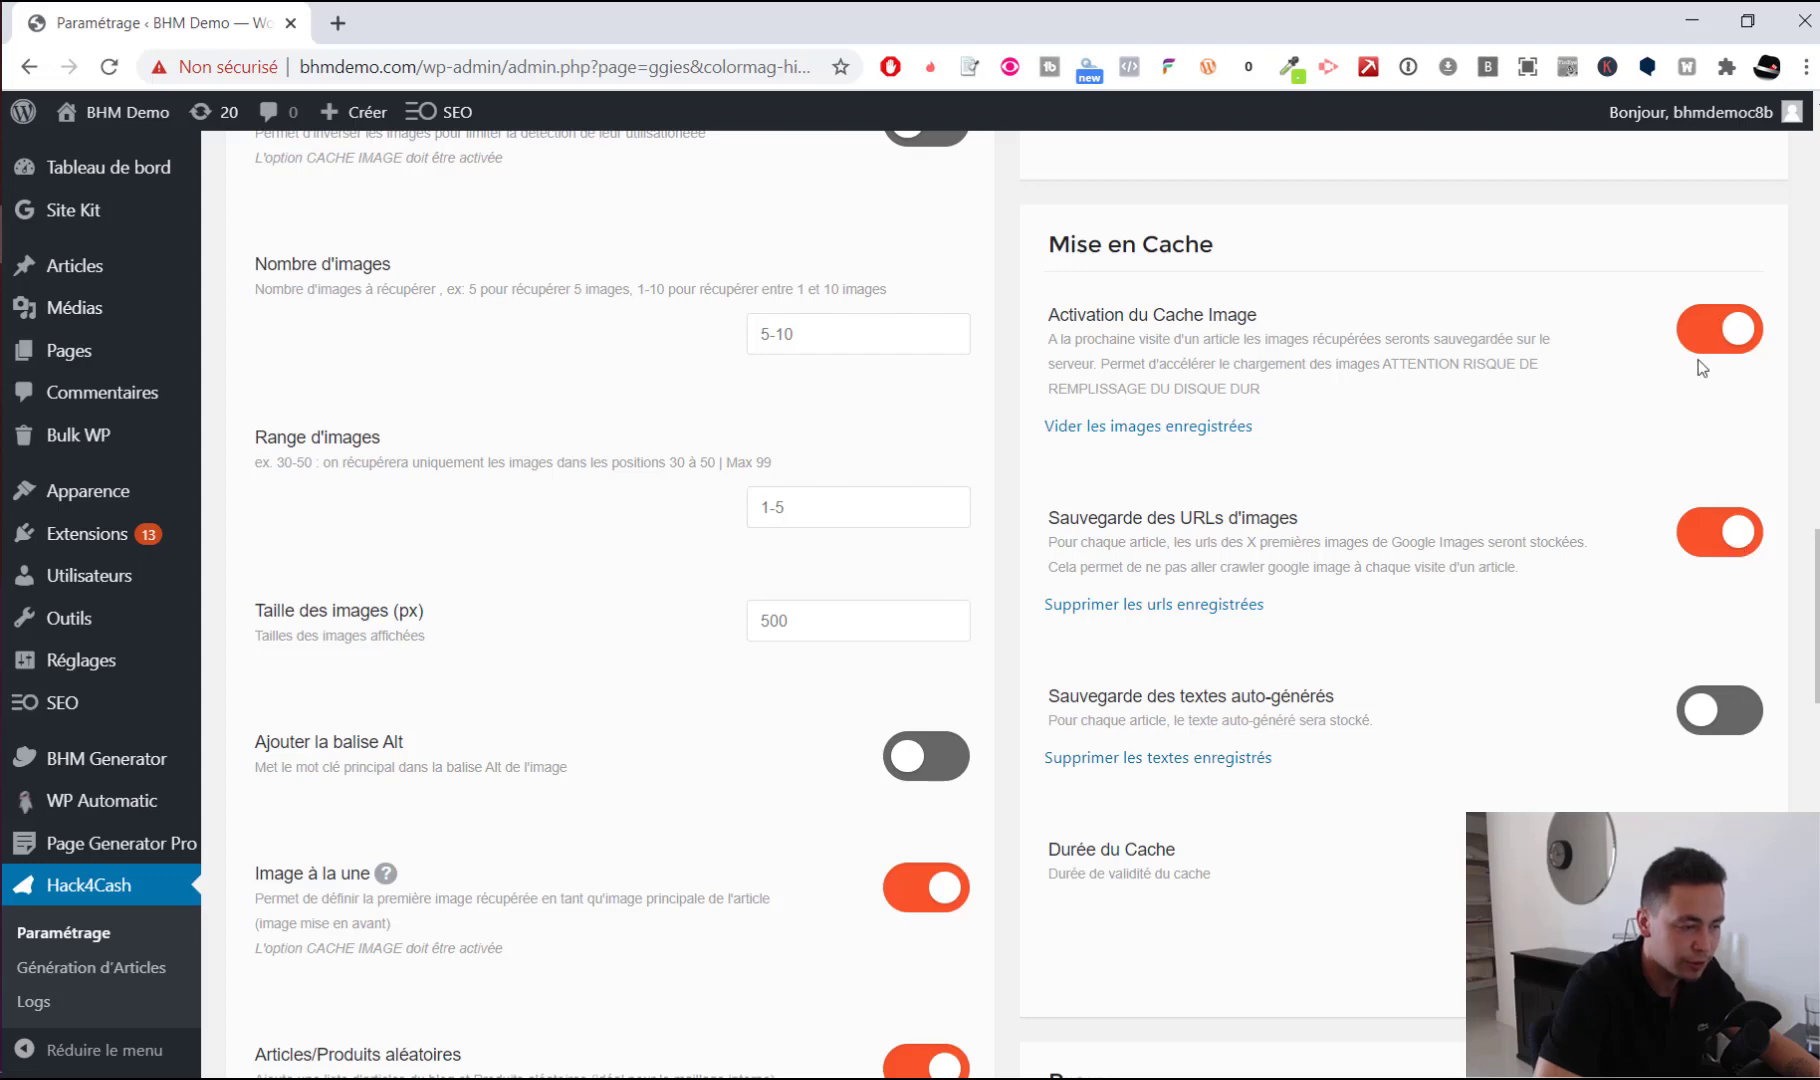
# Save the modified Hack4Cash plugin settings and look over the reloaded settings page
pyautogui.scroll(-13, 1540, 310)
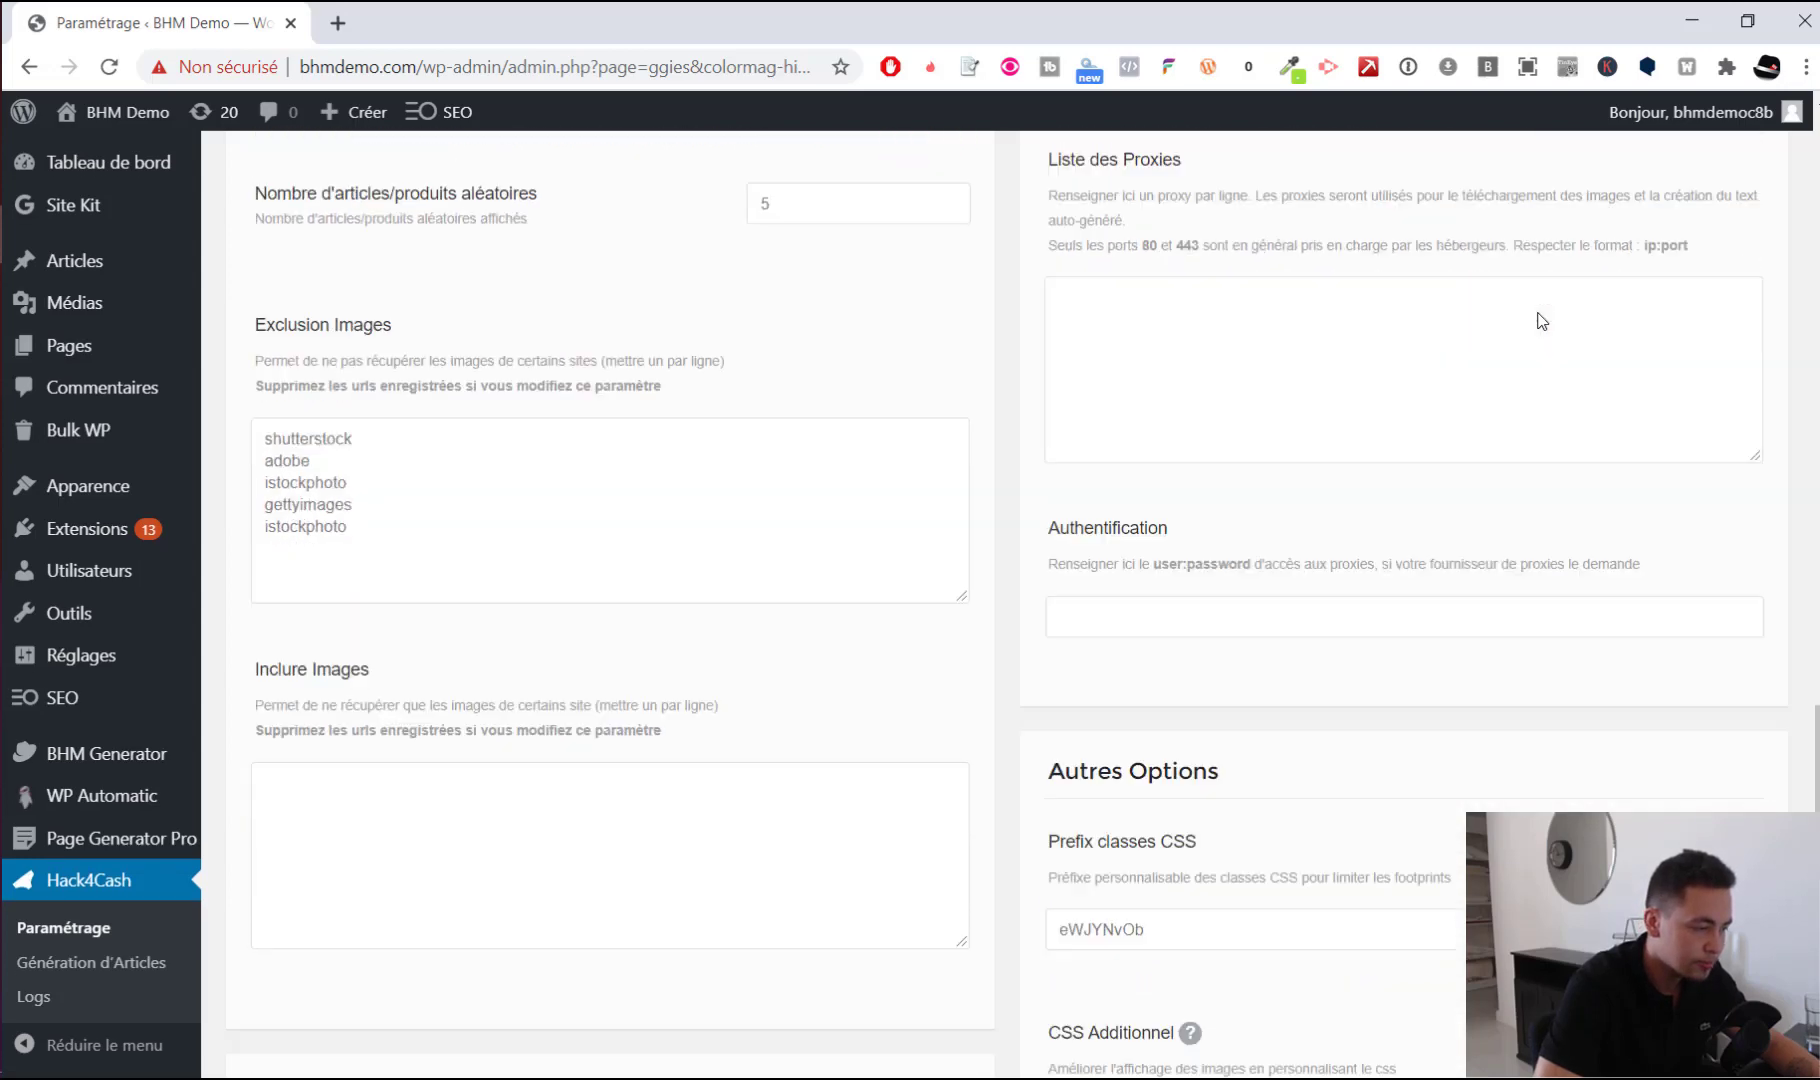
pyautogui.scroll(-4, 1208, 500)
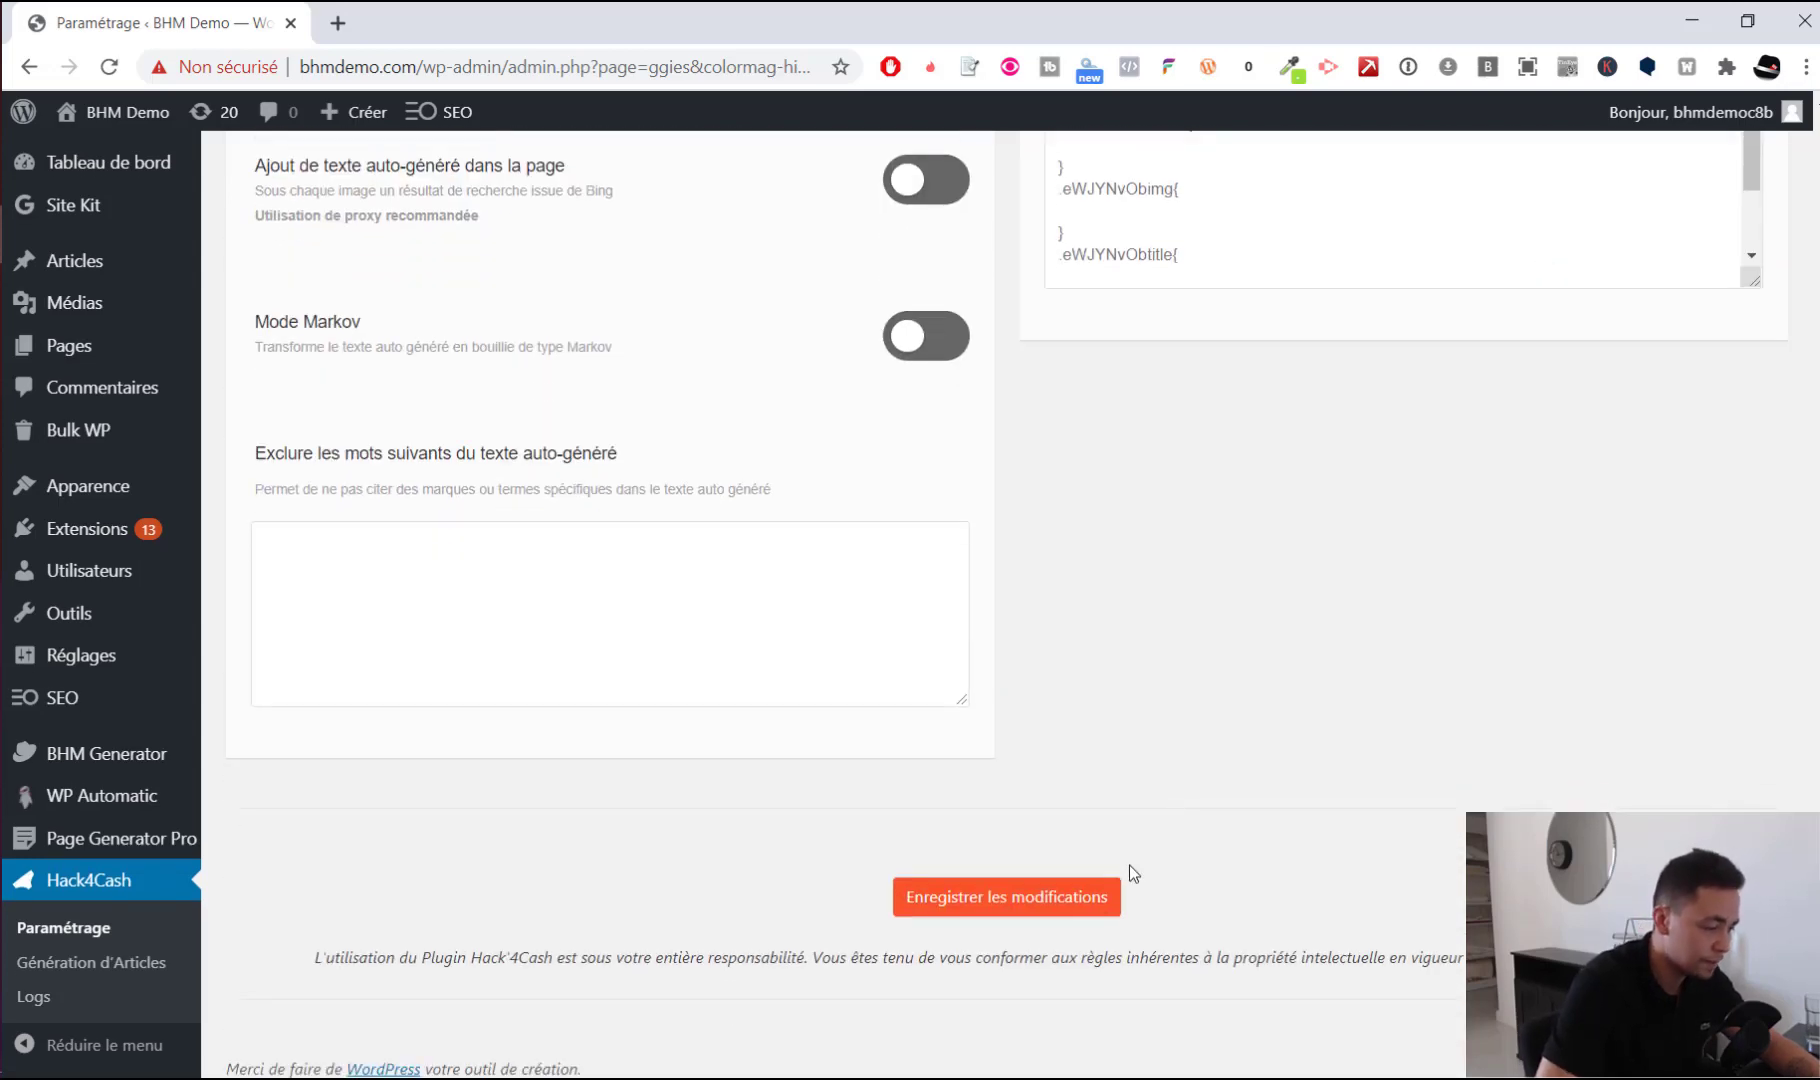
pyautogui.click(1112, 884)
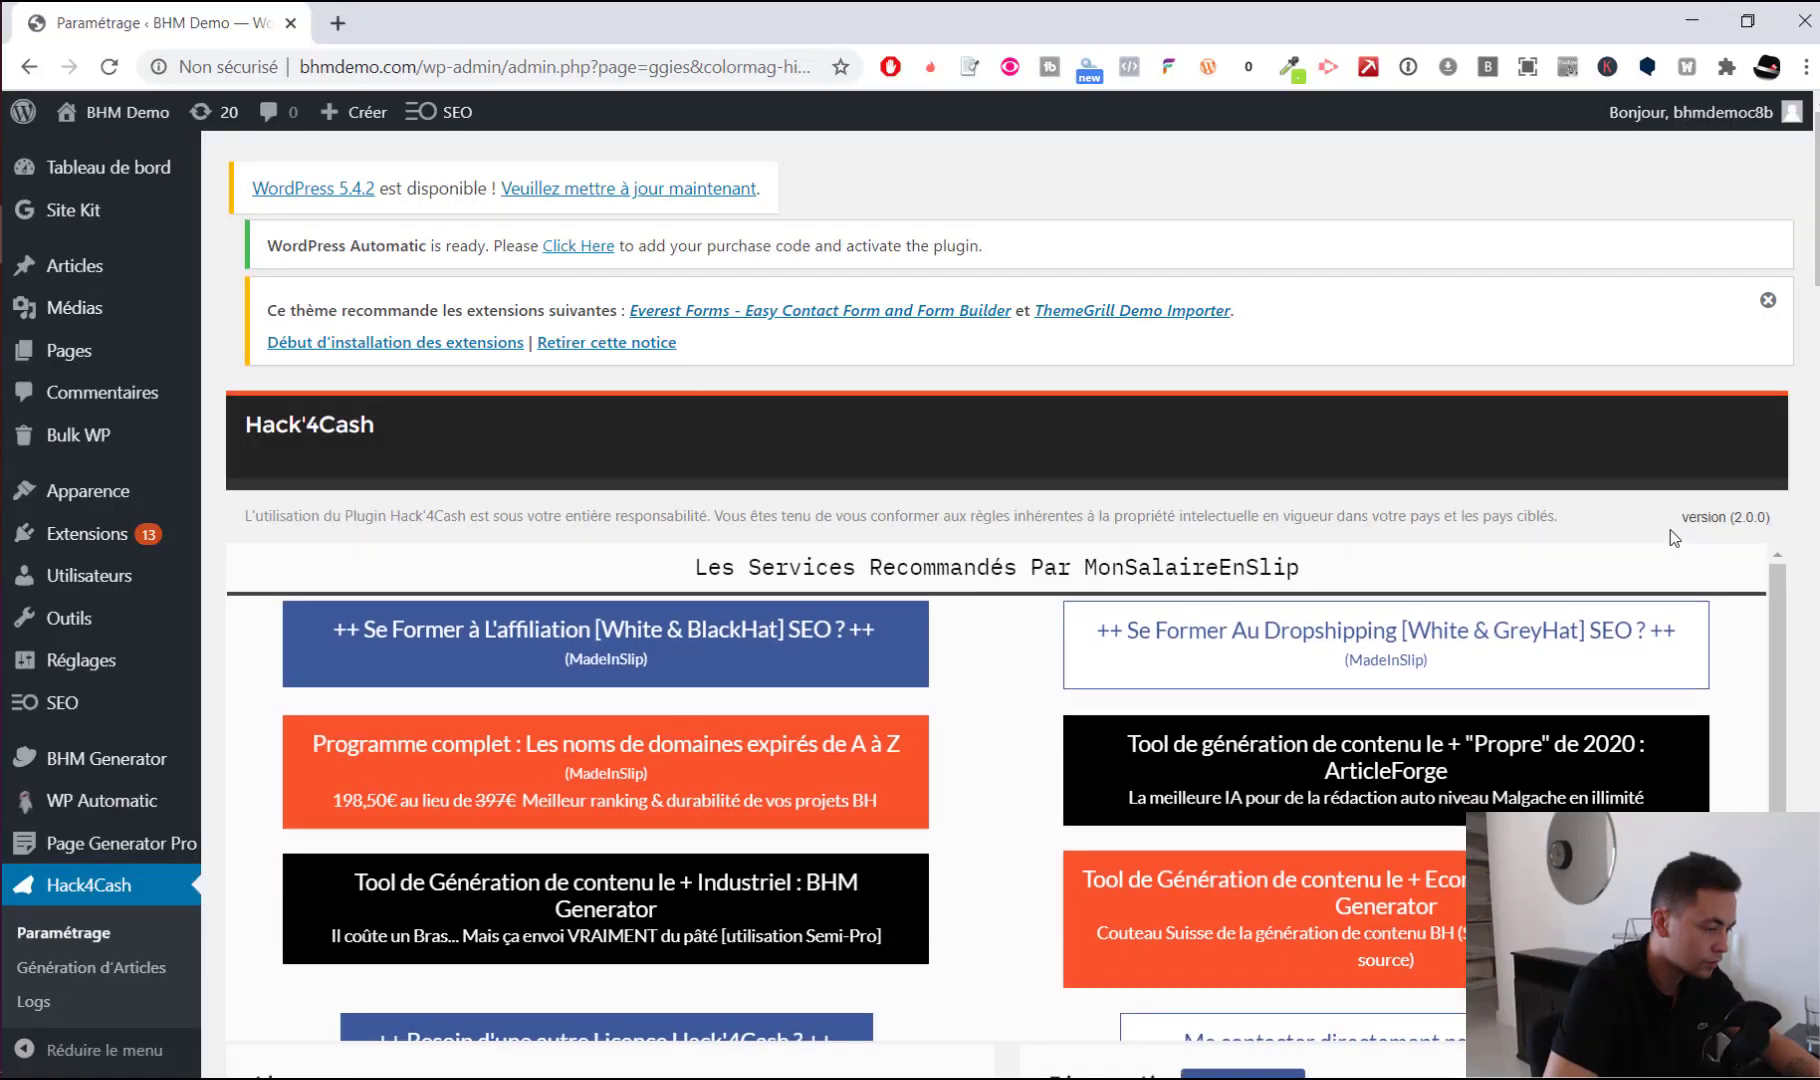
pyautogui.scroll(-14, 944, 346)
pyautogui.scroll(5, 951, 358)
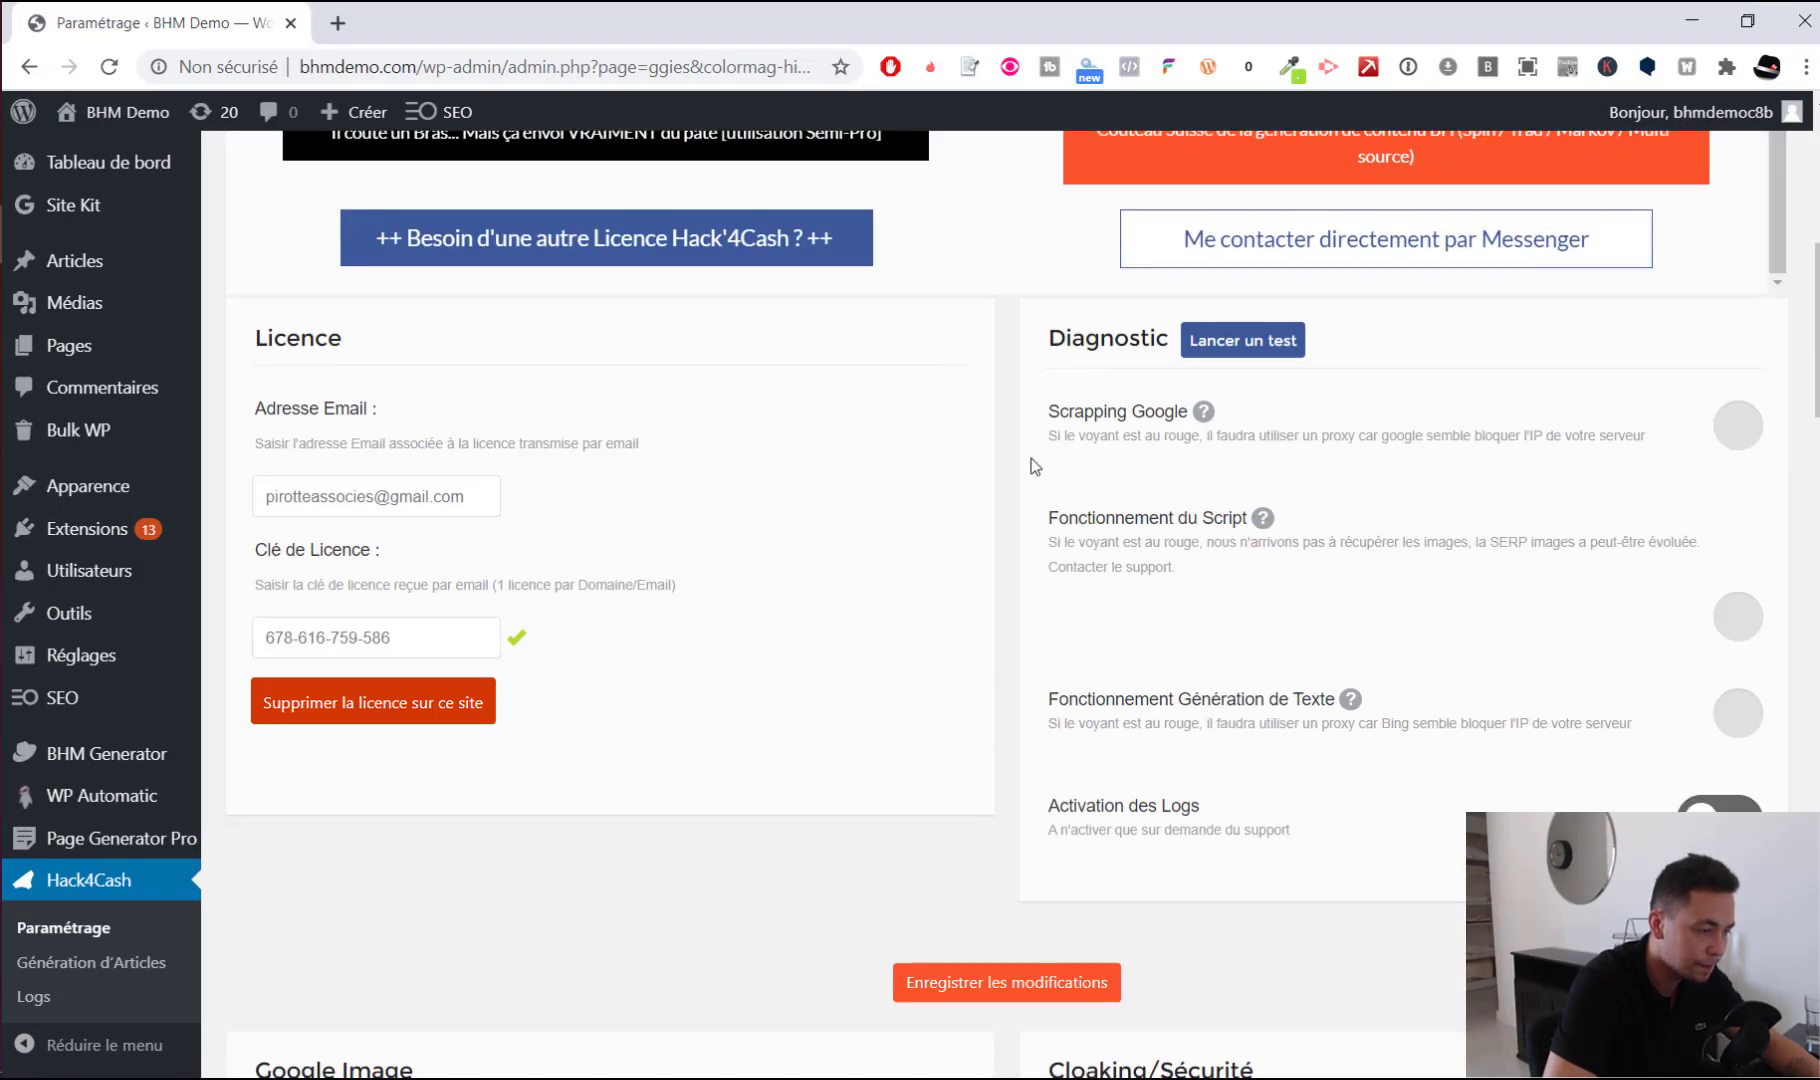
pyautogui.scroll(-19, 1035, 466)
pyautogui.scroll(5, 159, 270)
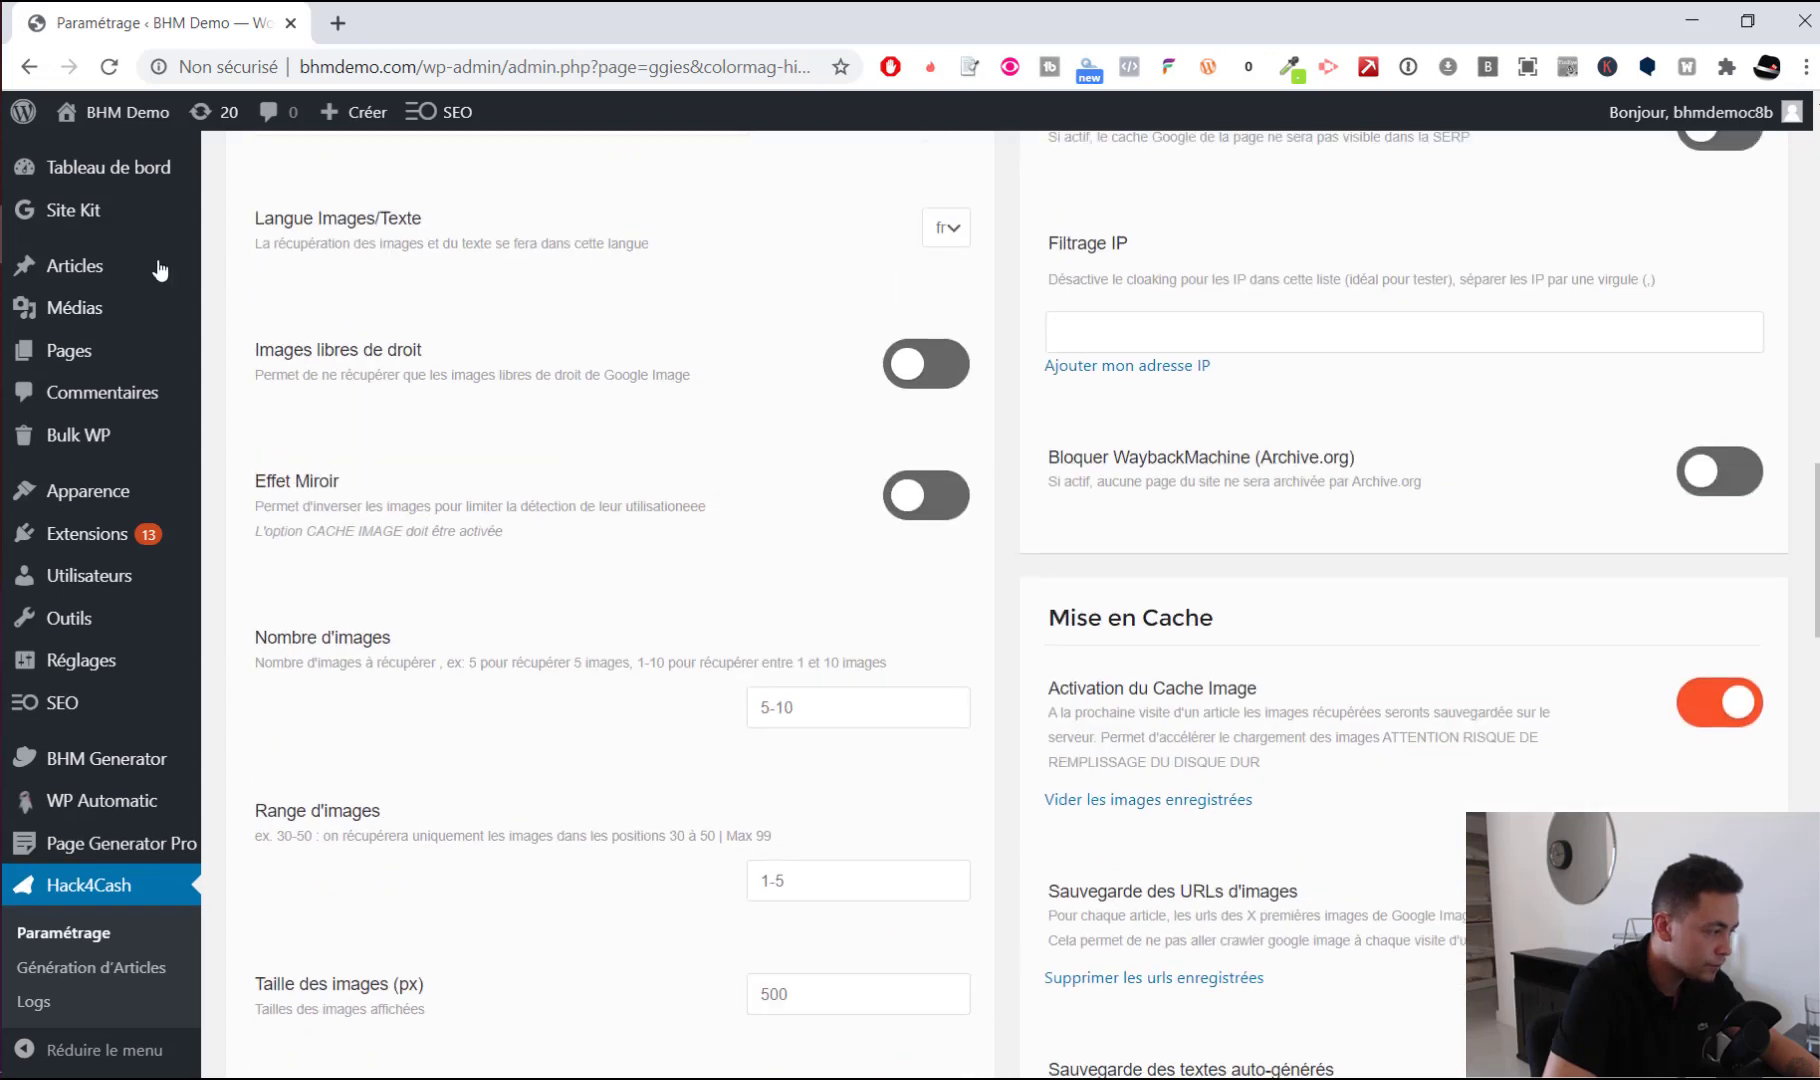
# Create a new article in a separate browser tab, title it "Jupe noir" and save it as a draft
pyautogui.moveTo(159, 270)
pyautogui.middleClick(274, 308)
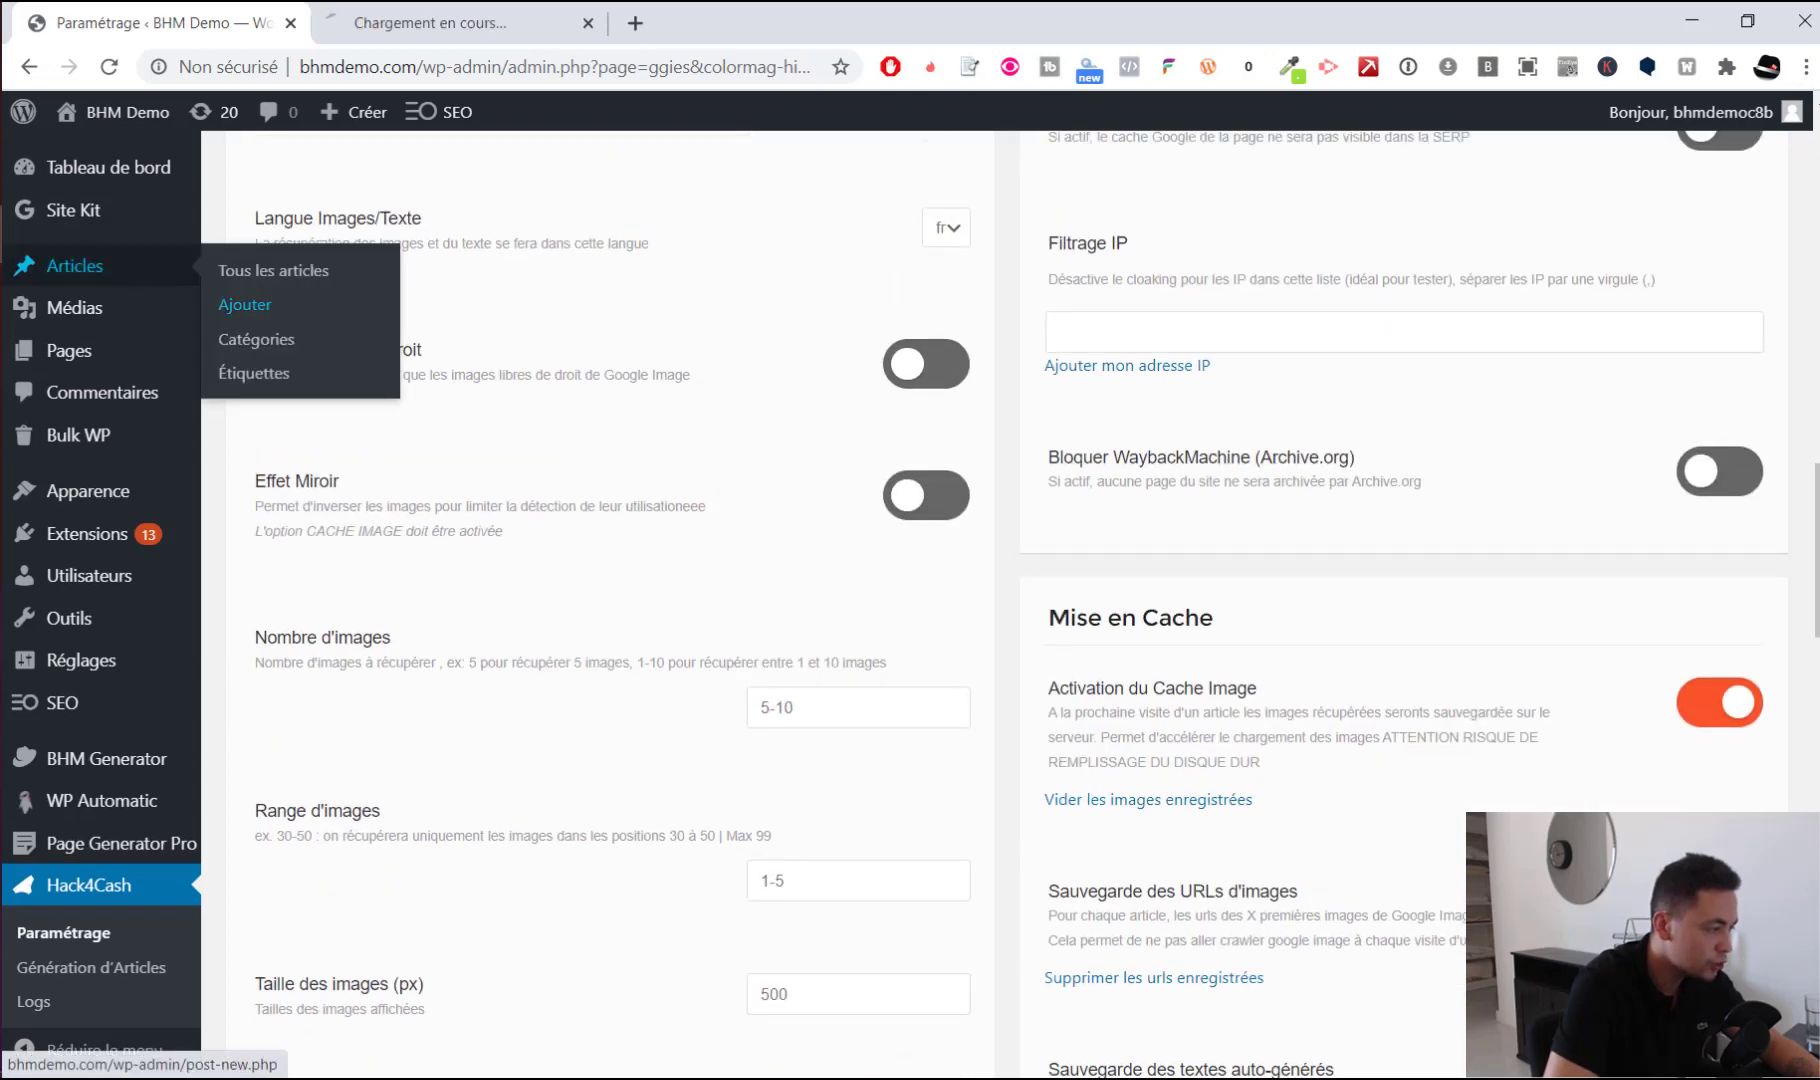
pyautogui.click(397, 24)
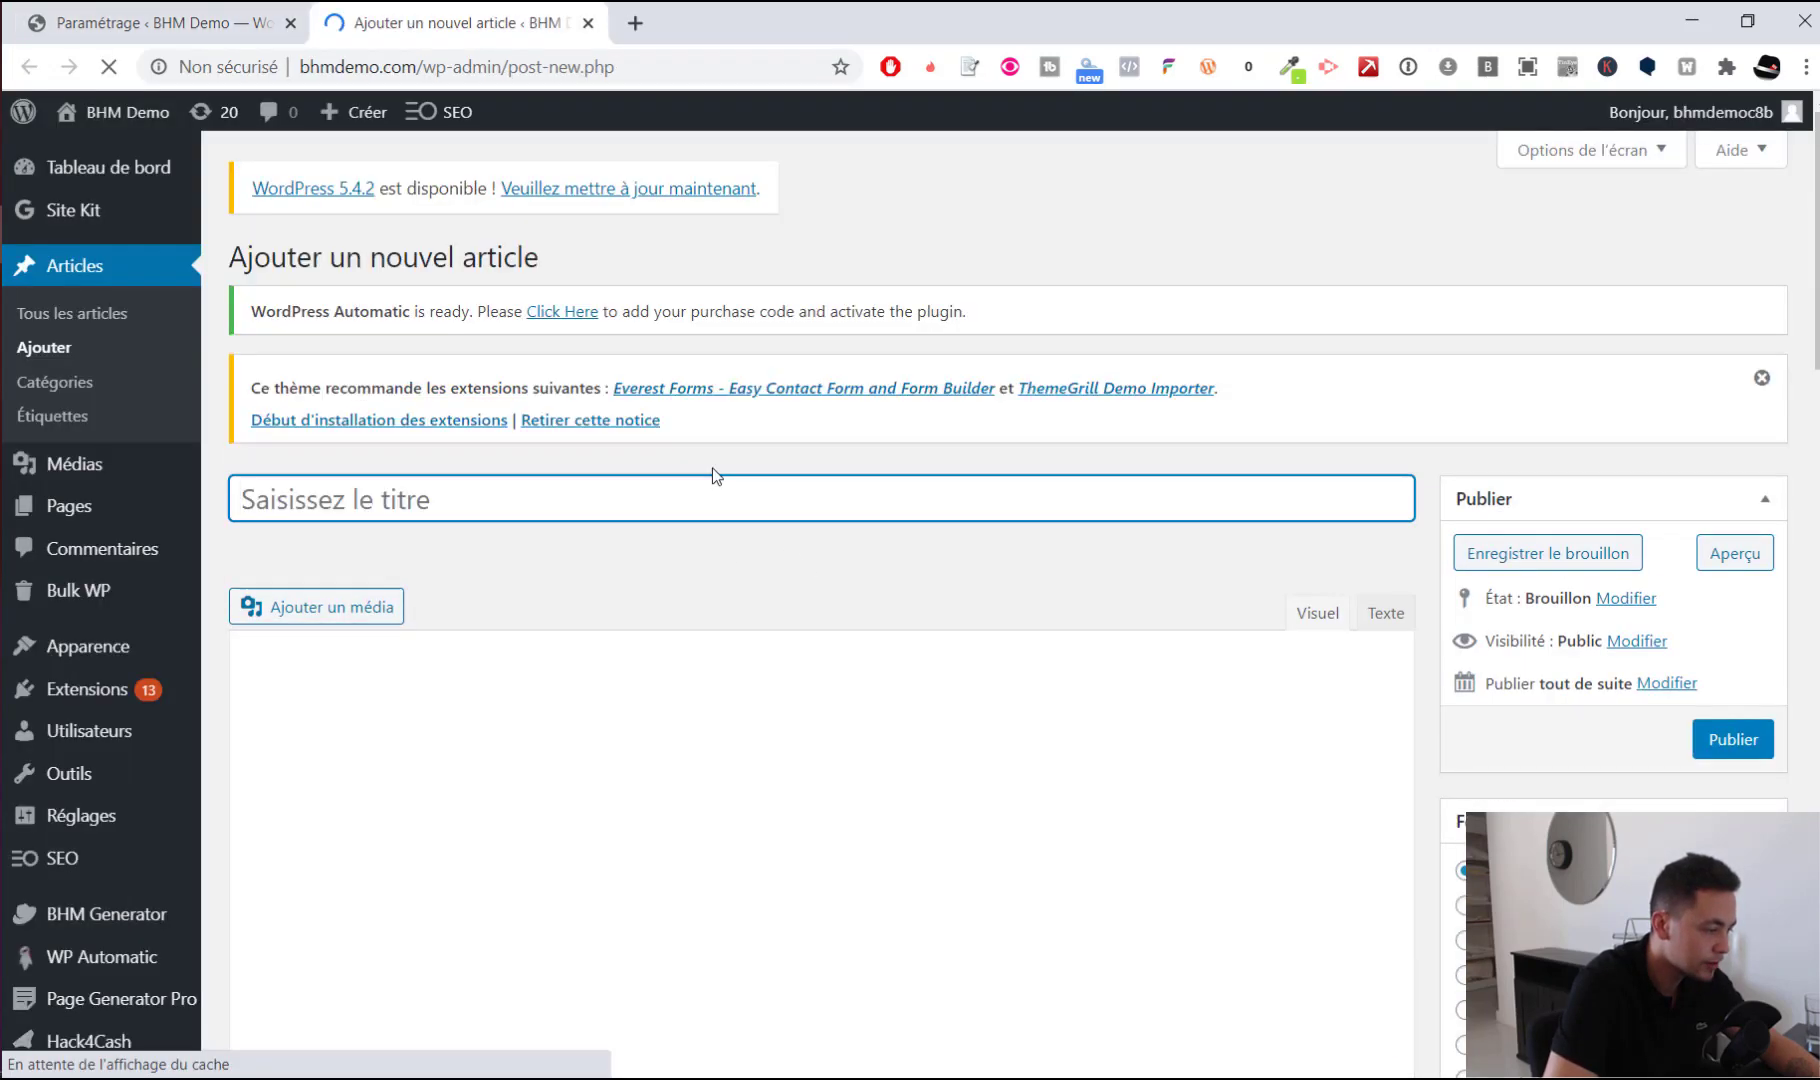
pyautogui.write('Jupe no')
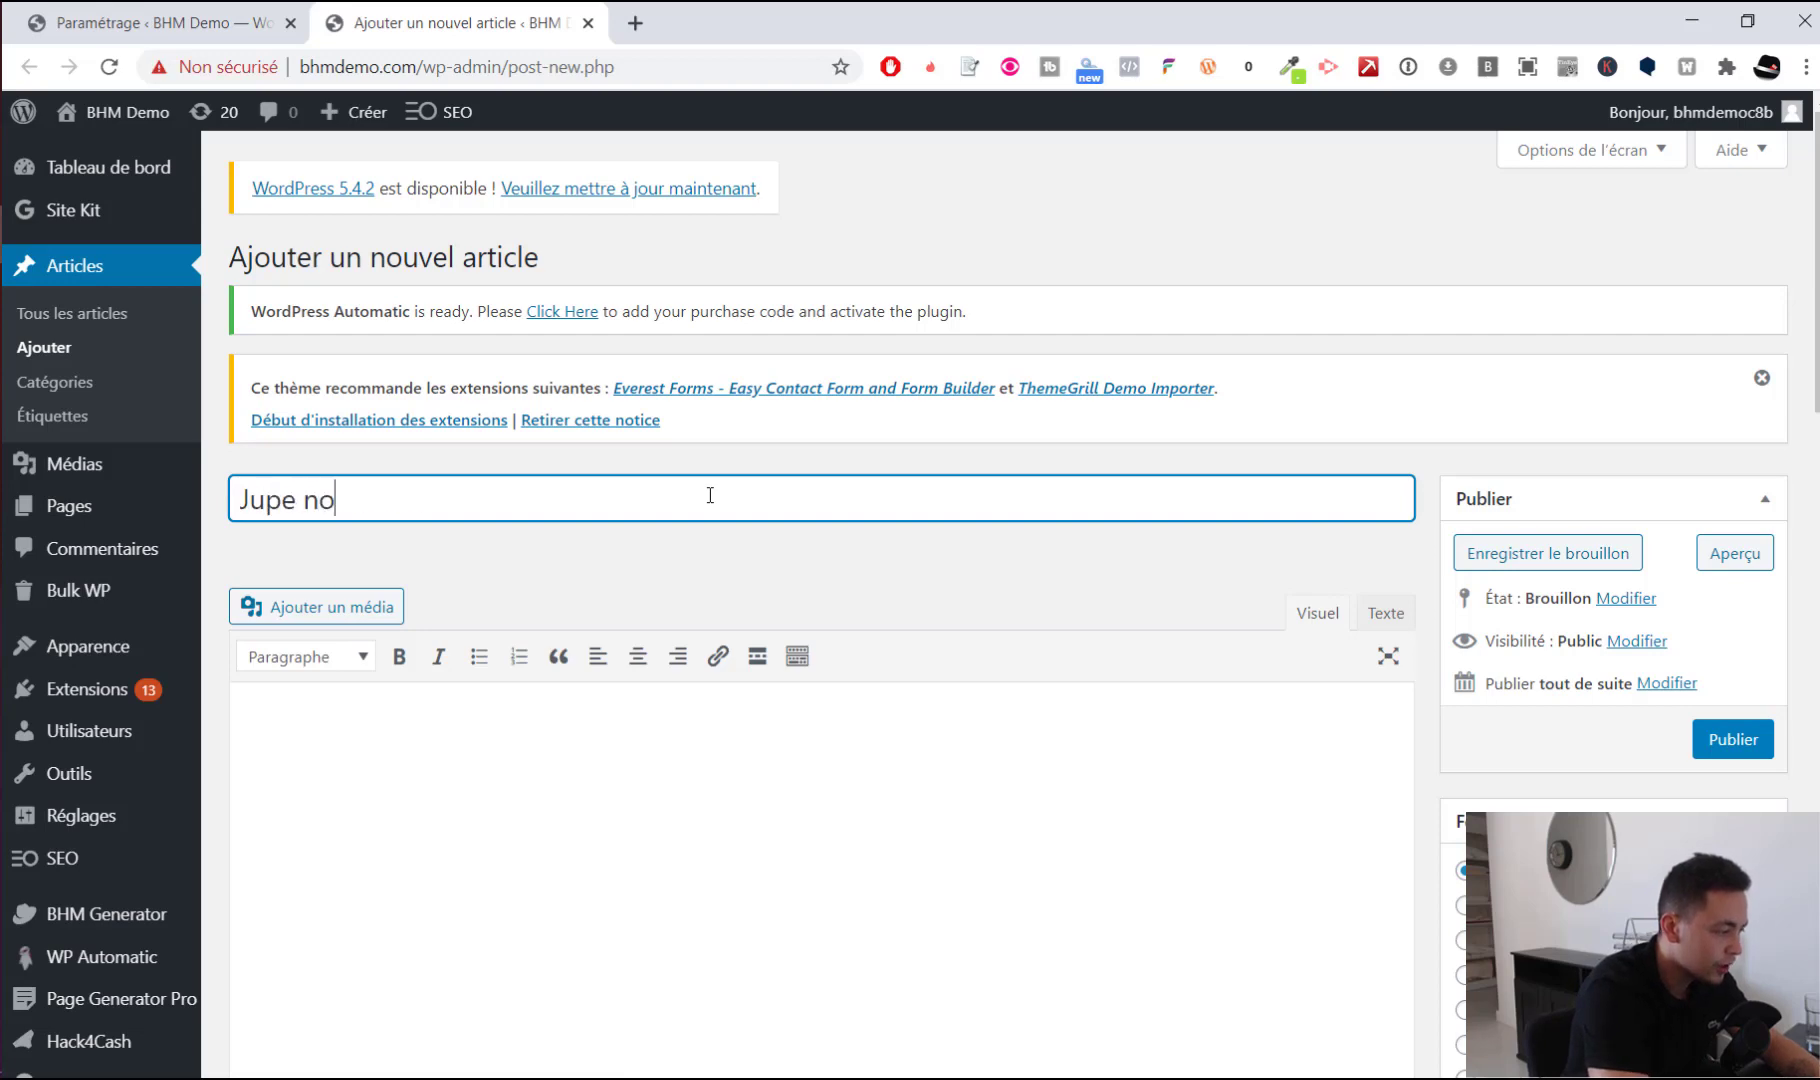
pyautogui.write('ir')
pyautogui.press('Return')
# Check the Nombre d'images value in the plugin's Google Image settings
pyautogui.click(145, 14)
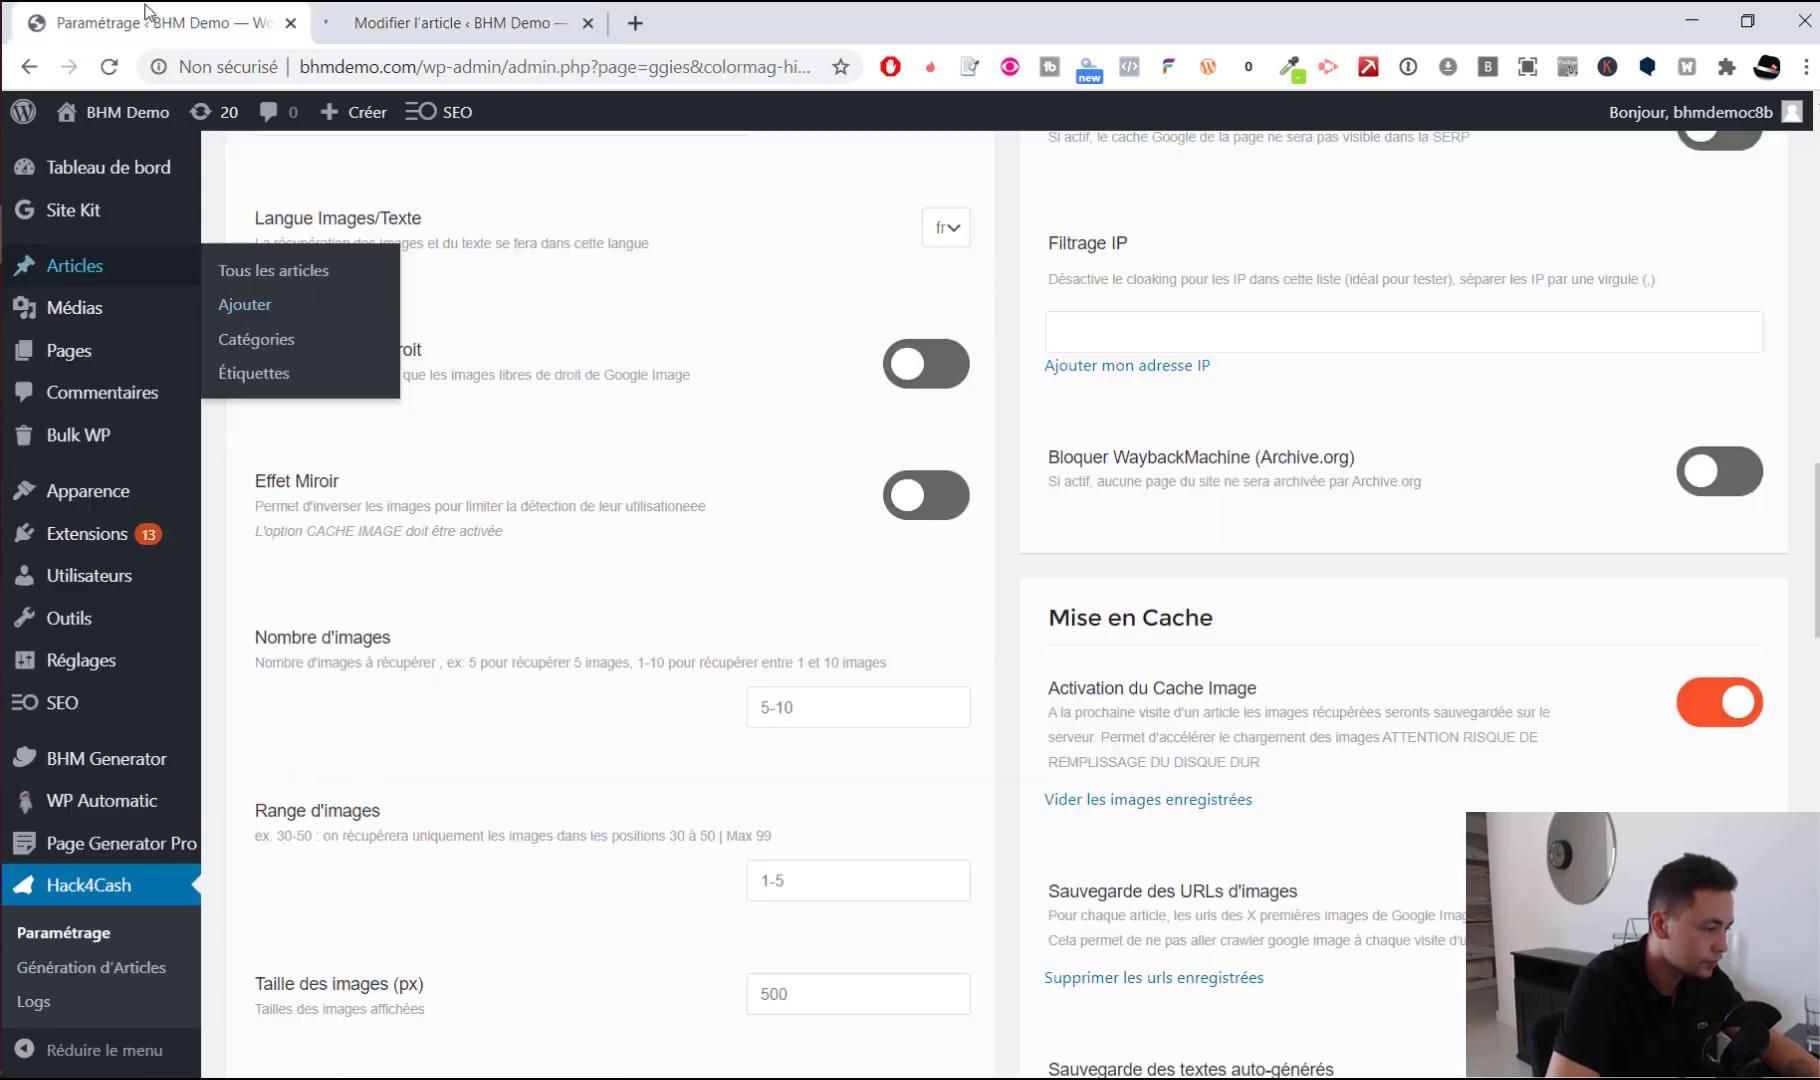
pyautogui.scroll(2, 772, 524)
pyautogui.scroll(-1, 780, 830)
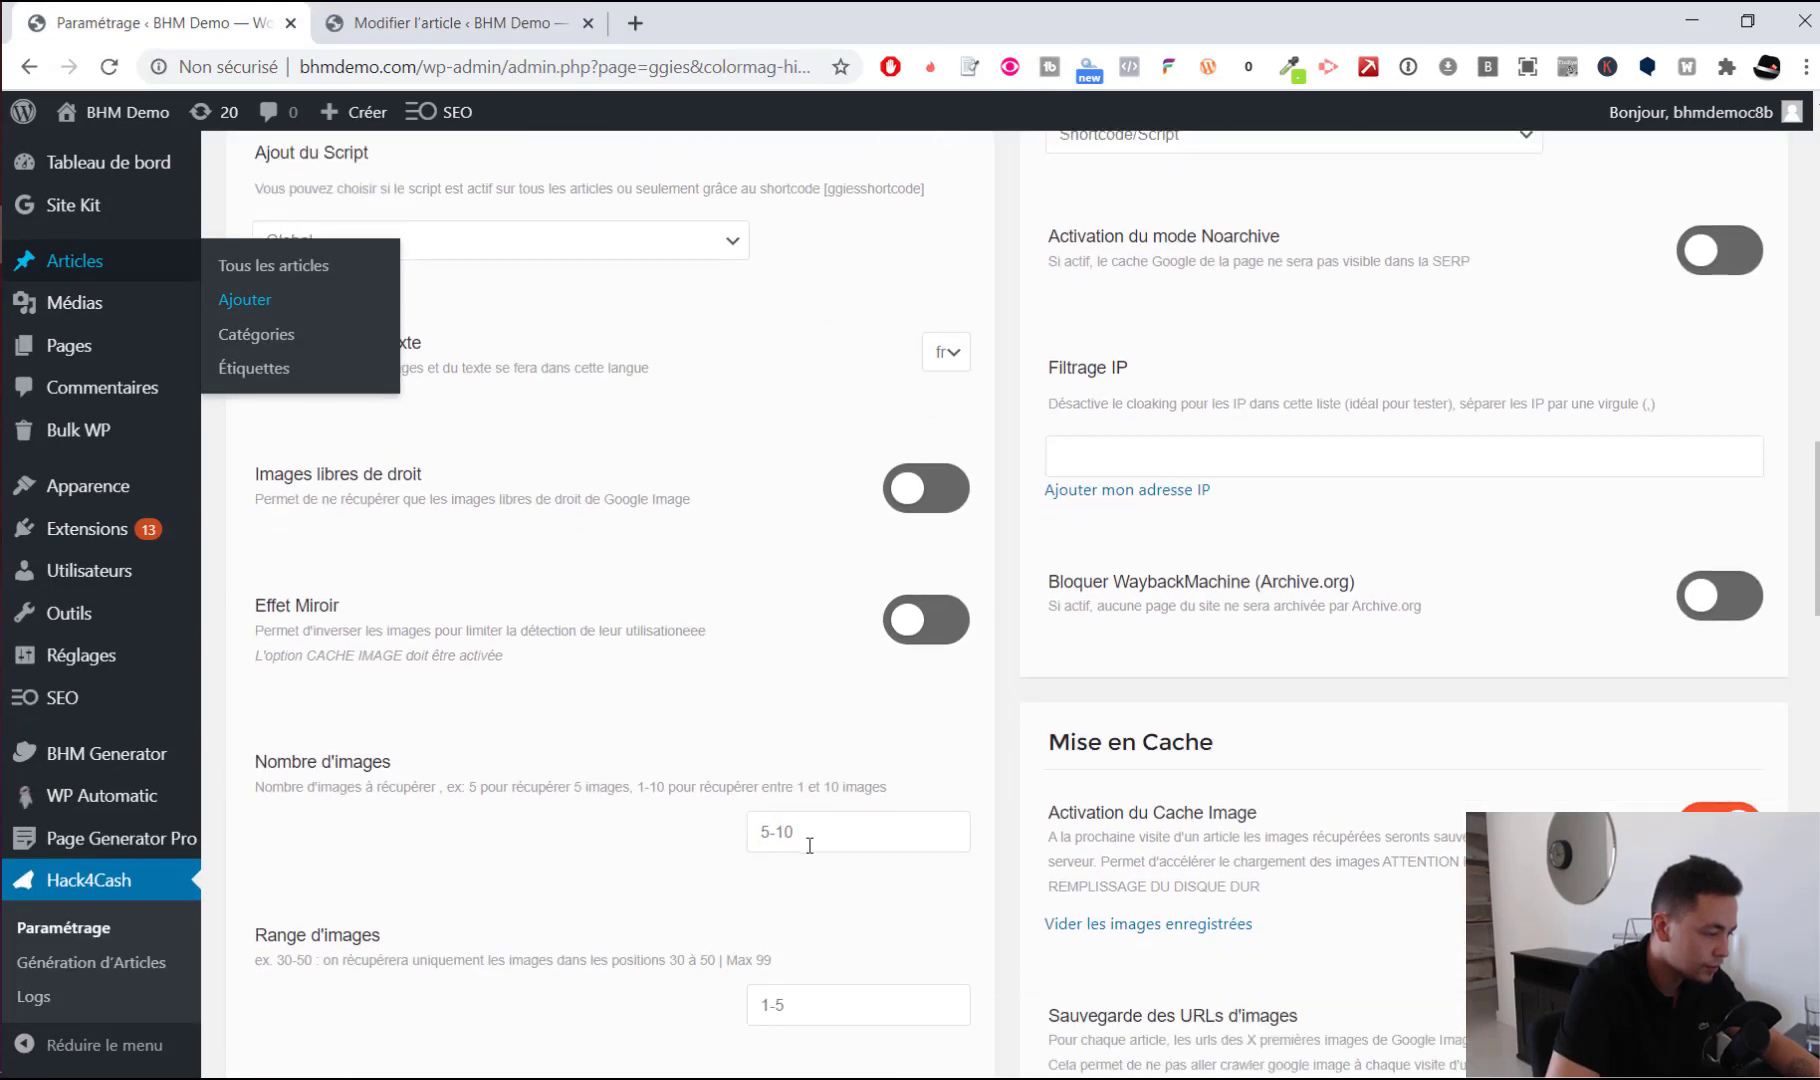
pyautogui.moveTo(830, 832); pyautogui.dragTo(695, 830)
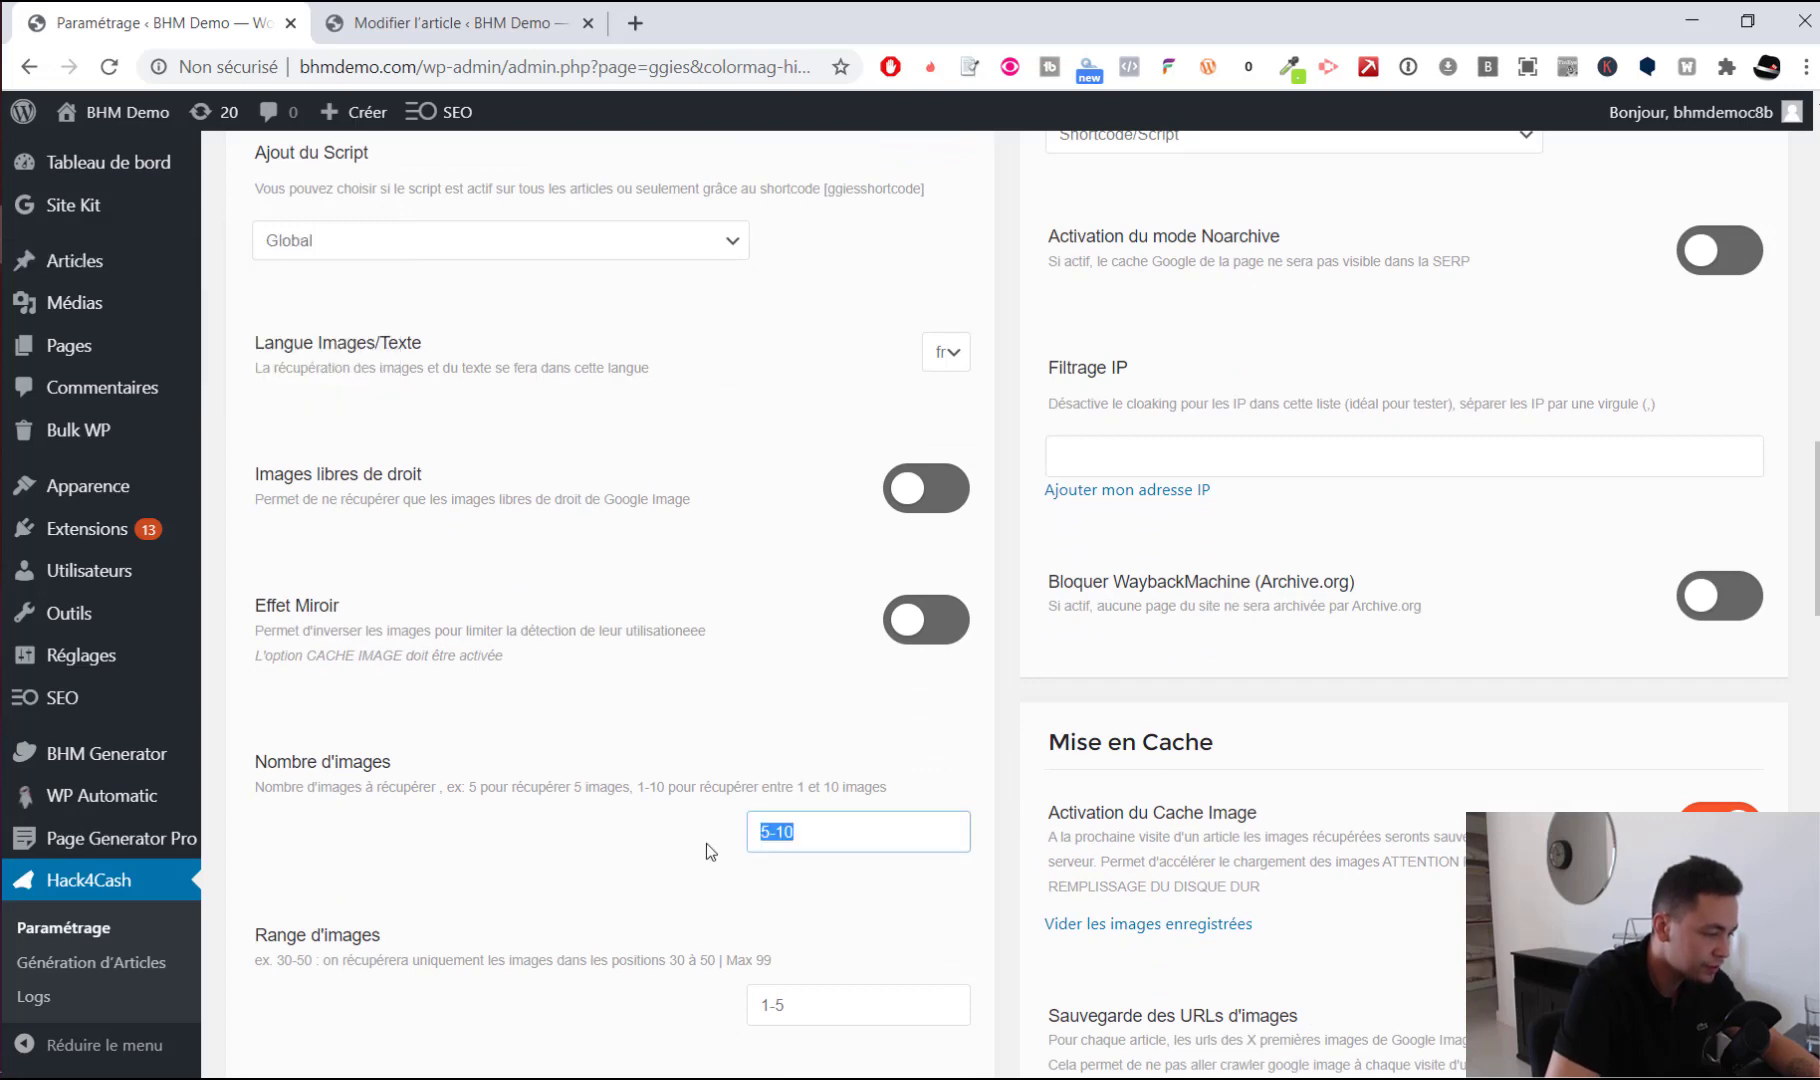
# Open the permalink of the "Jupe noir" article in a new tab and publish the article
pyautogui.click(560, 22)
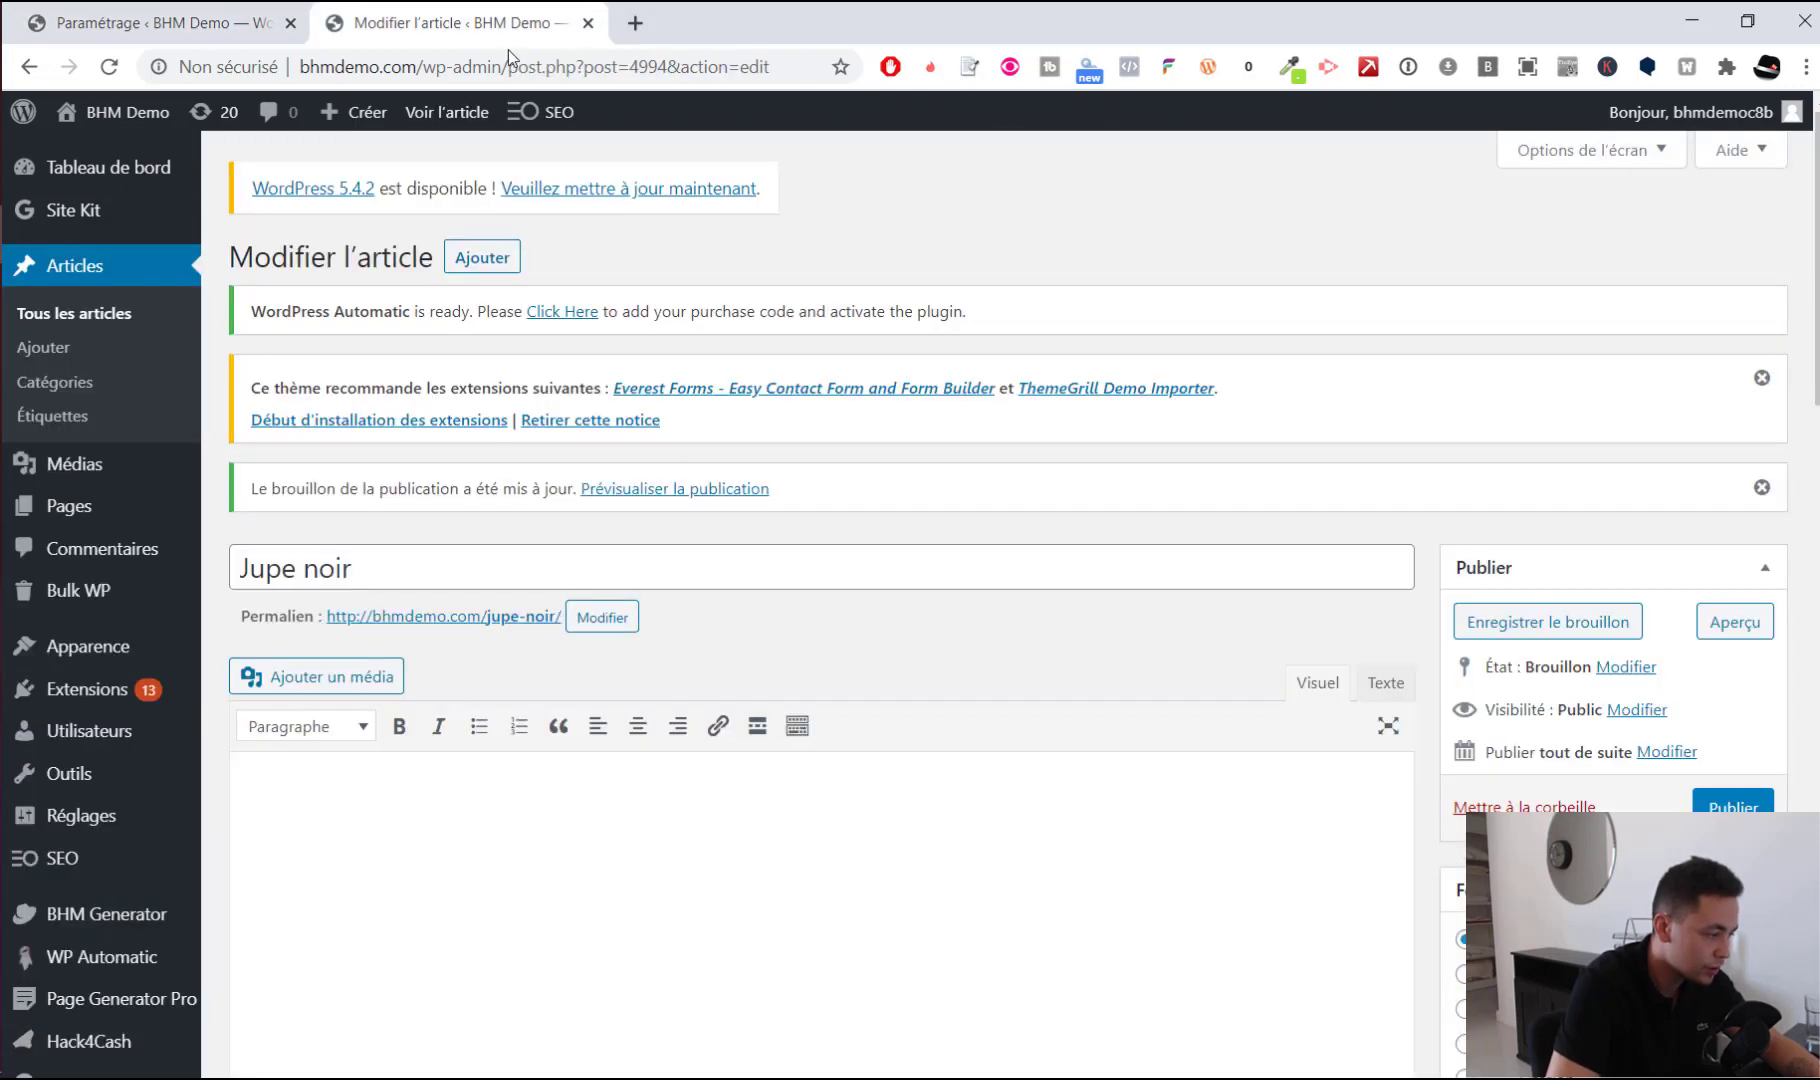
pyautogui.click(483, 617)
pyautogui.click(460, 22)
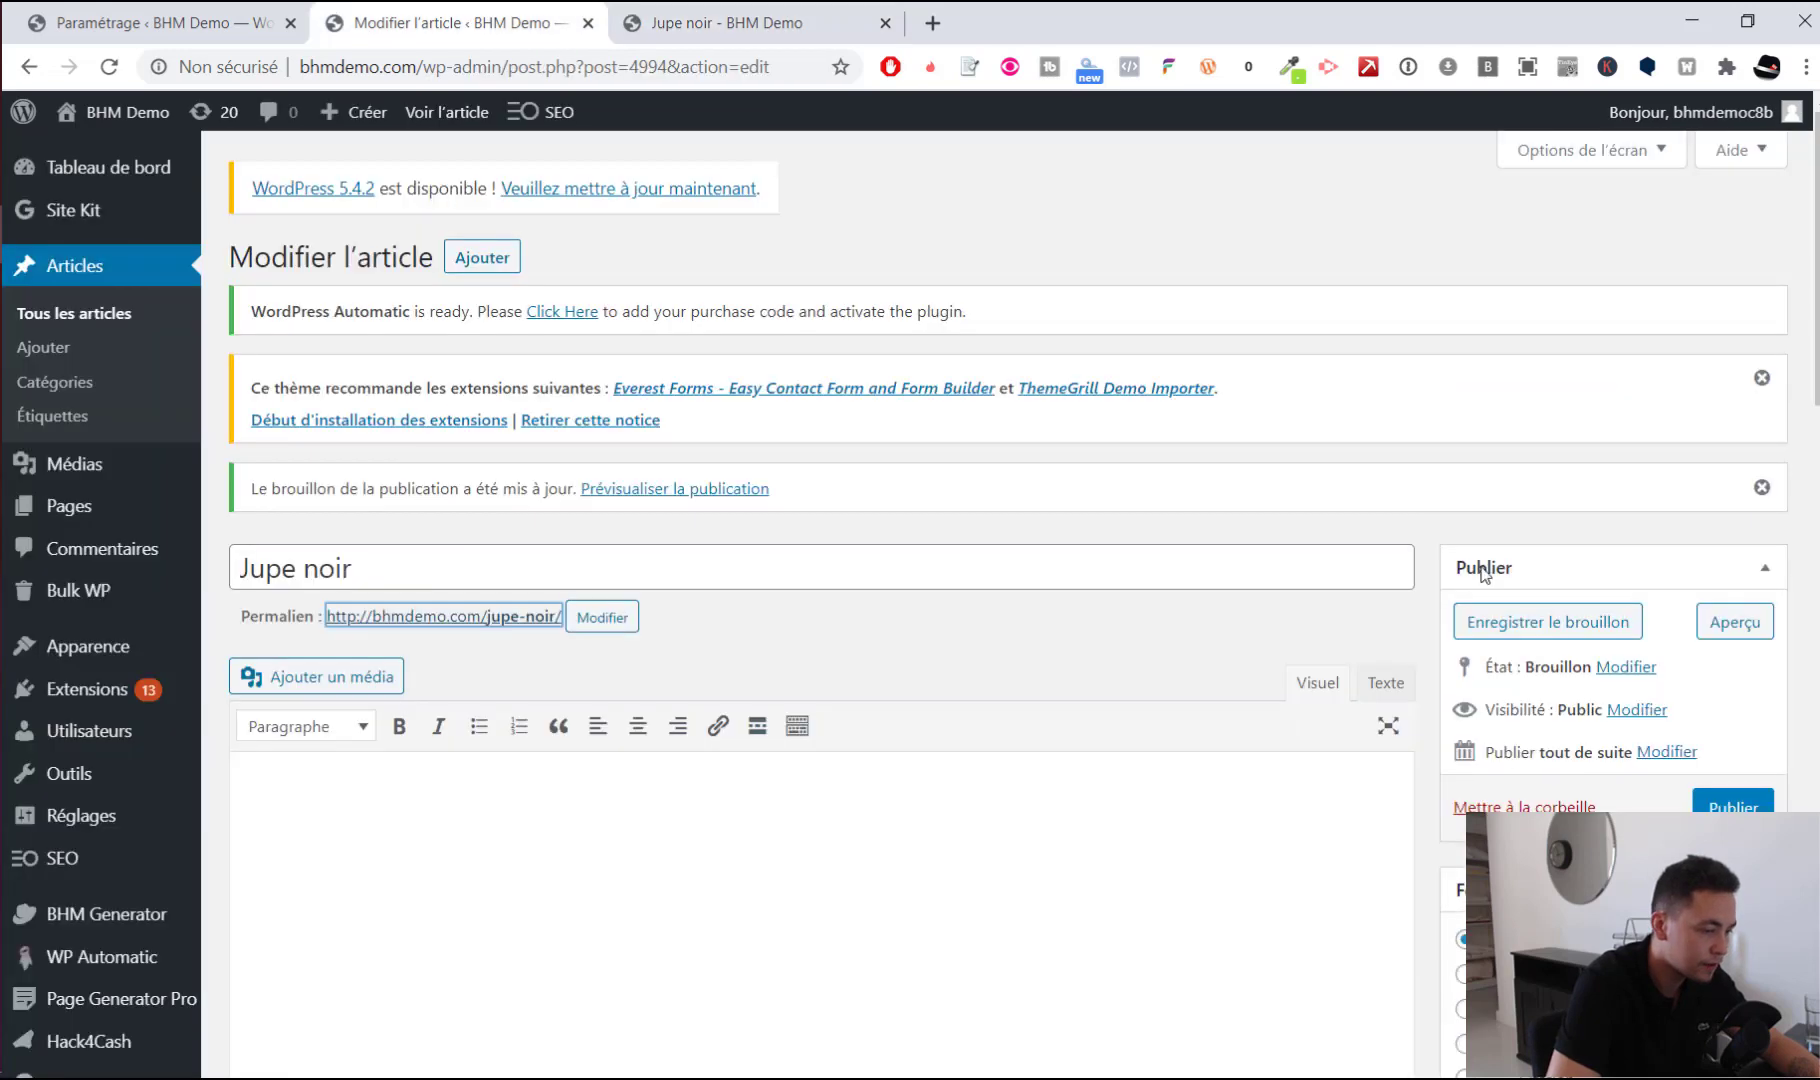
pyautogui.click(1713, 806)
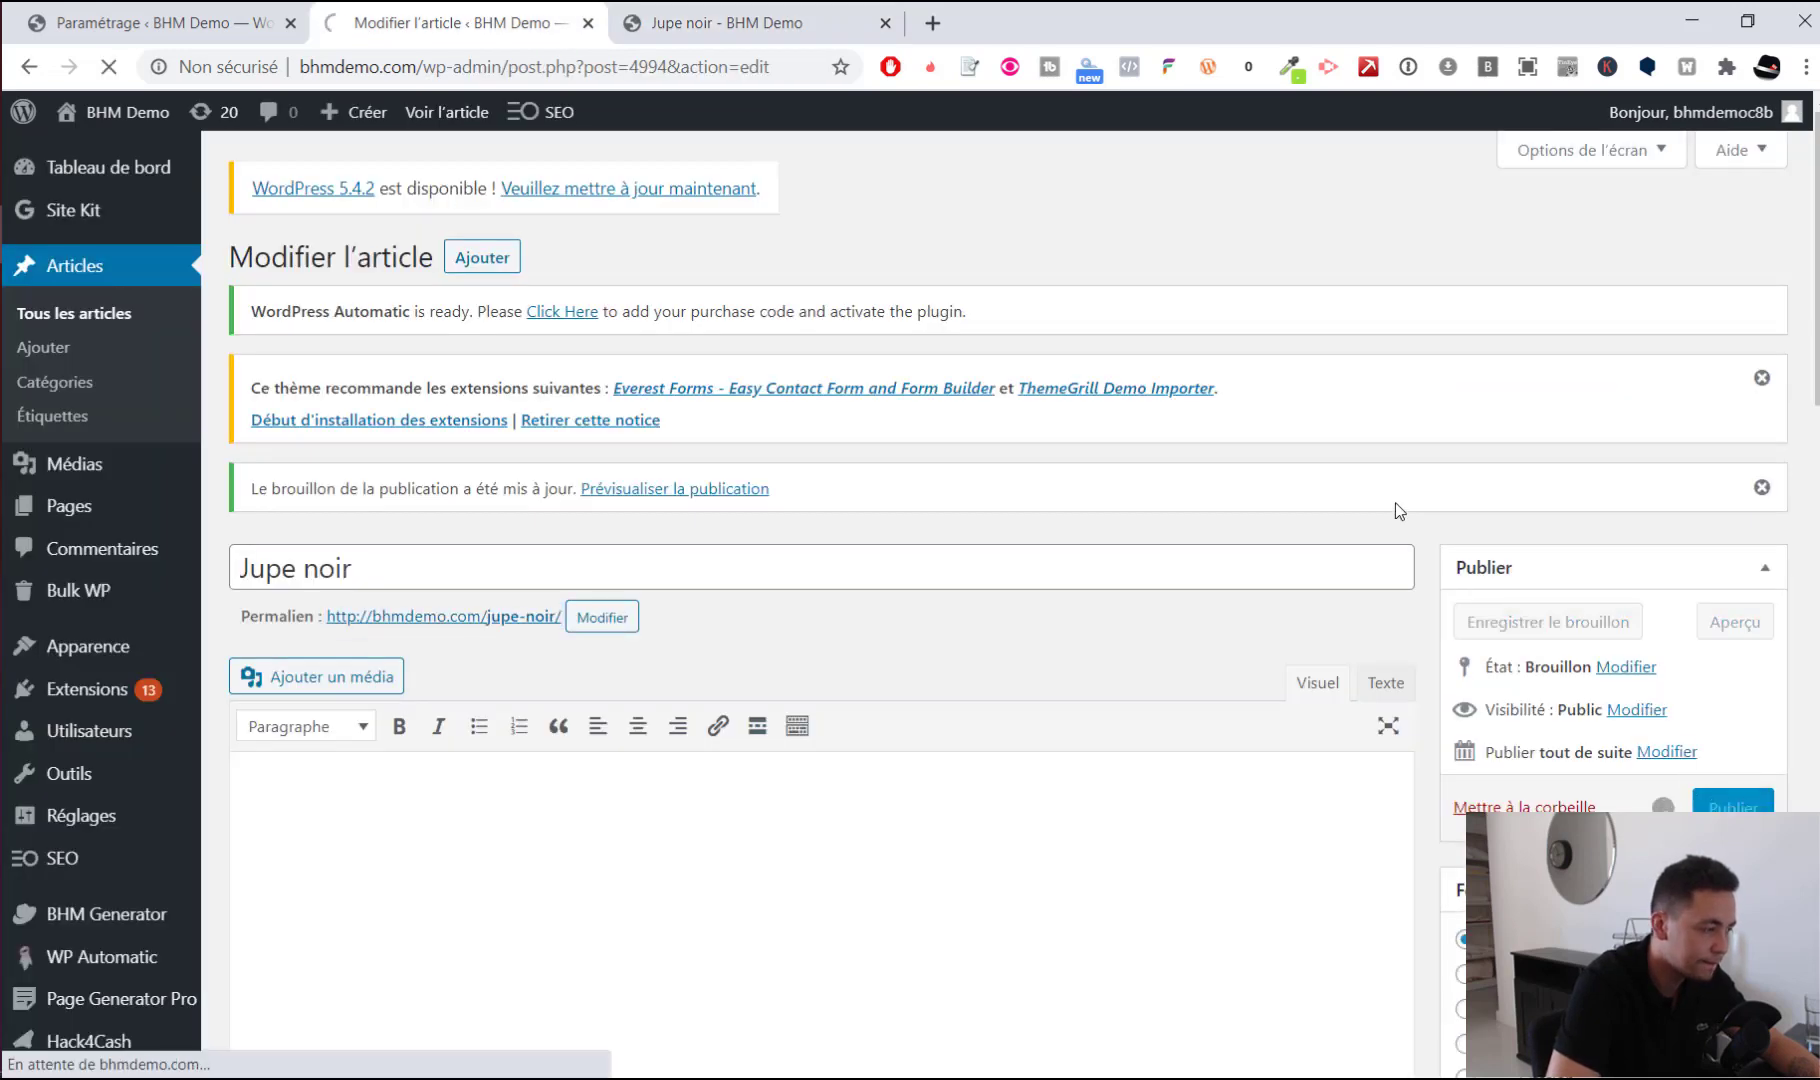
# Reload the public page of the "Jupe noir" article and examine its featured image and inserted Google images
pyautogui.click(712, 22)
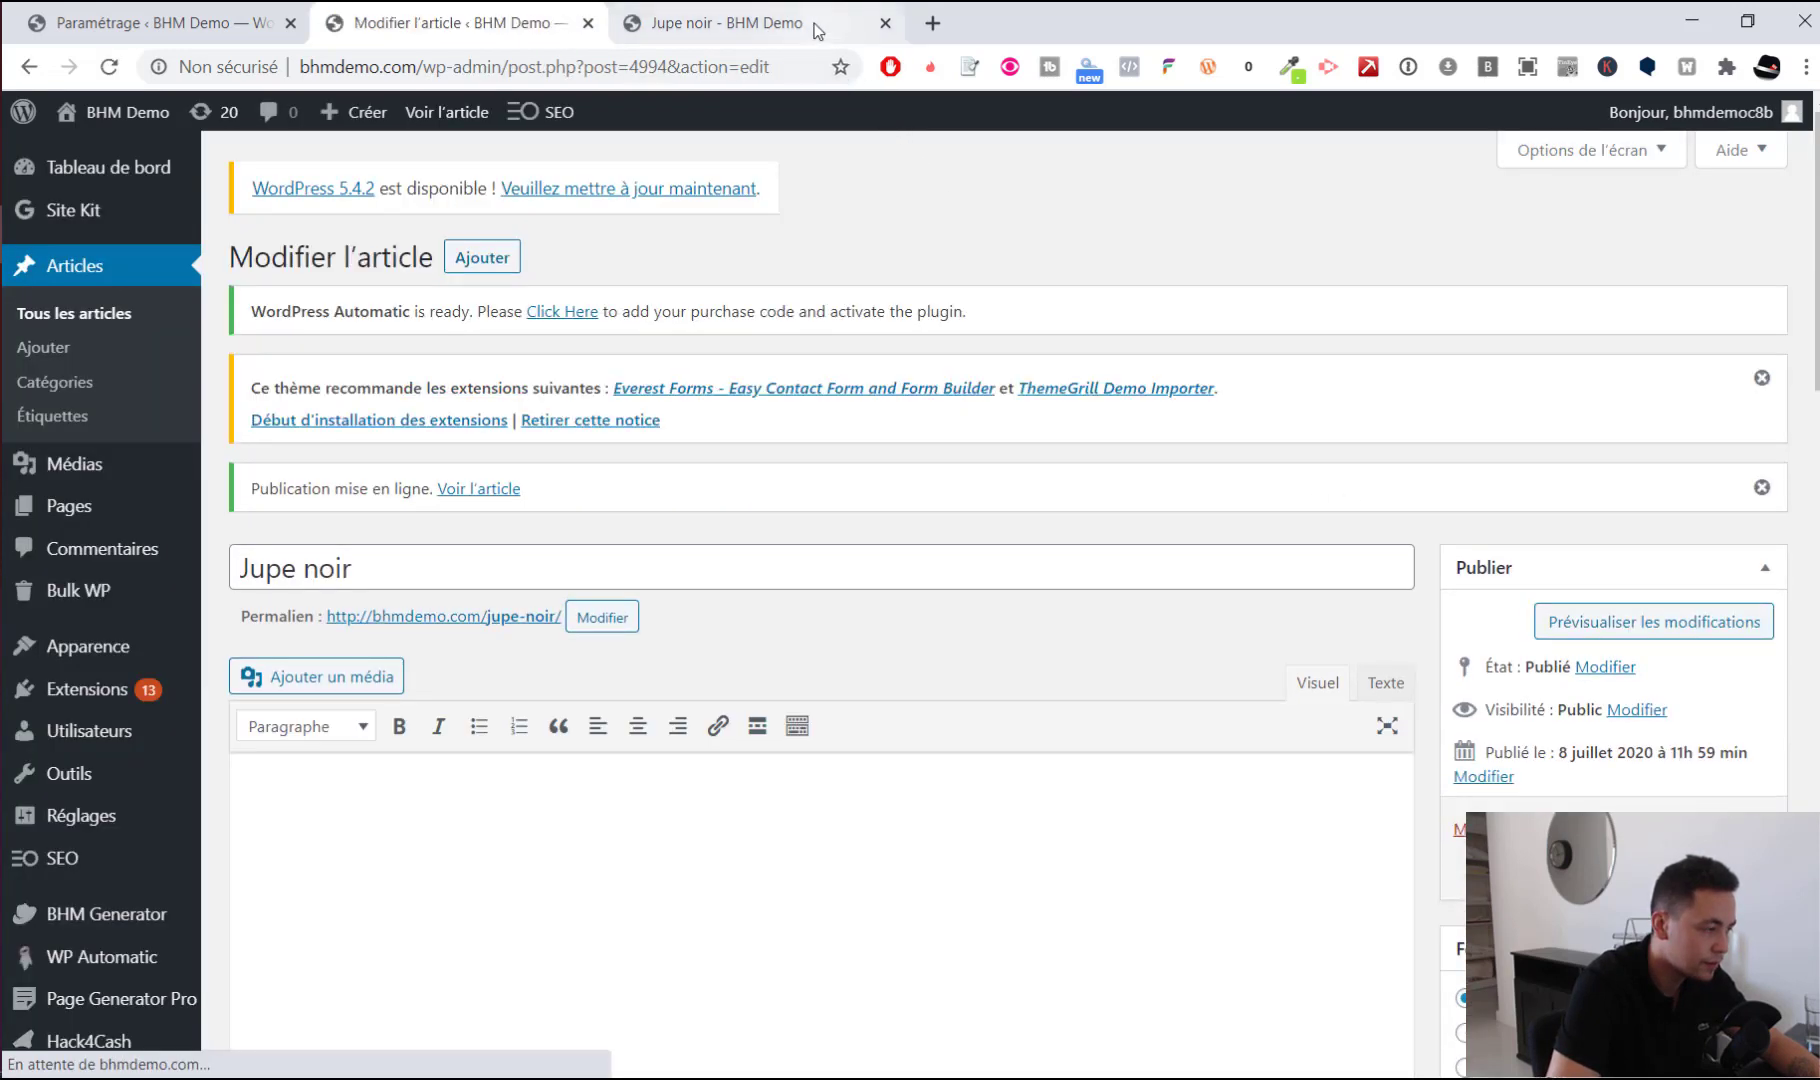
pyautogui.click(109, 67)
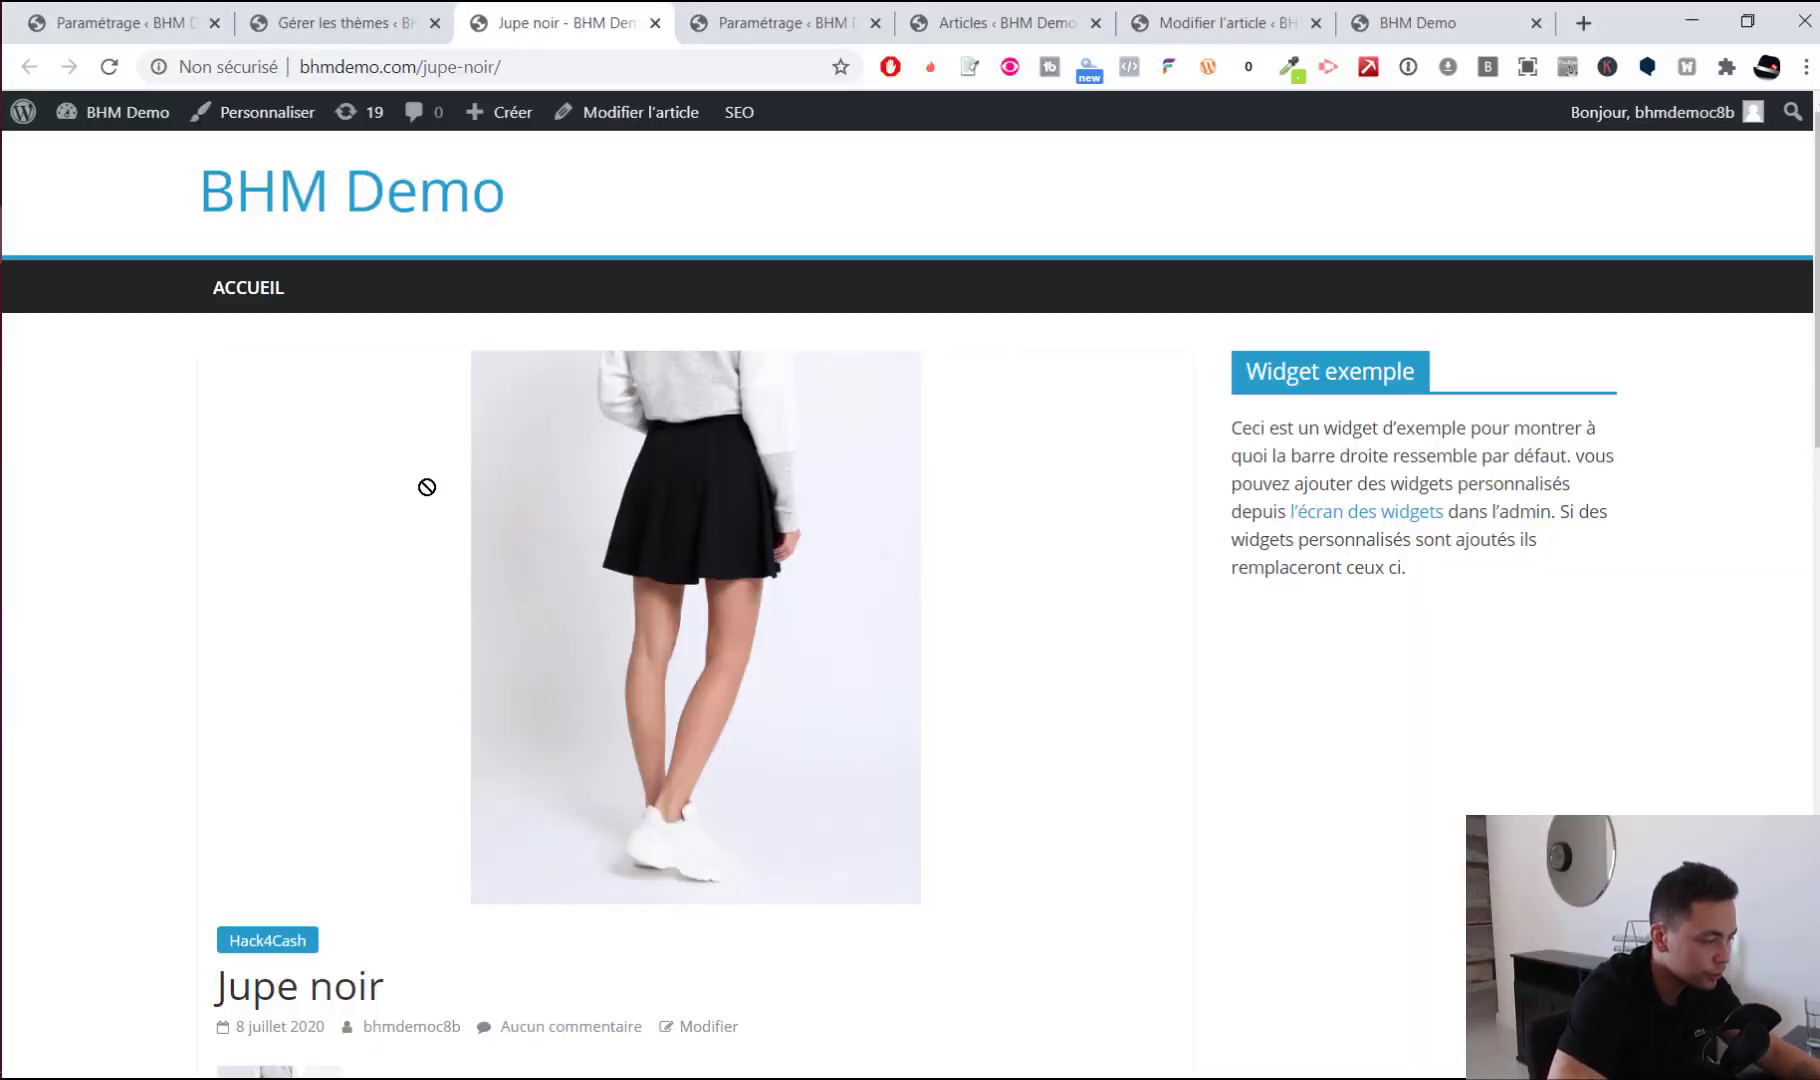
pyautogui.scroll(-5, 414, 522)
pyautogui.scroll(-2, 414, 522)
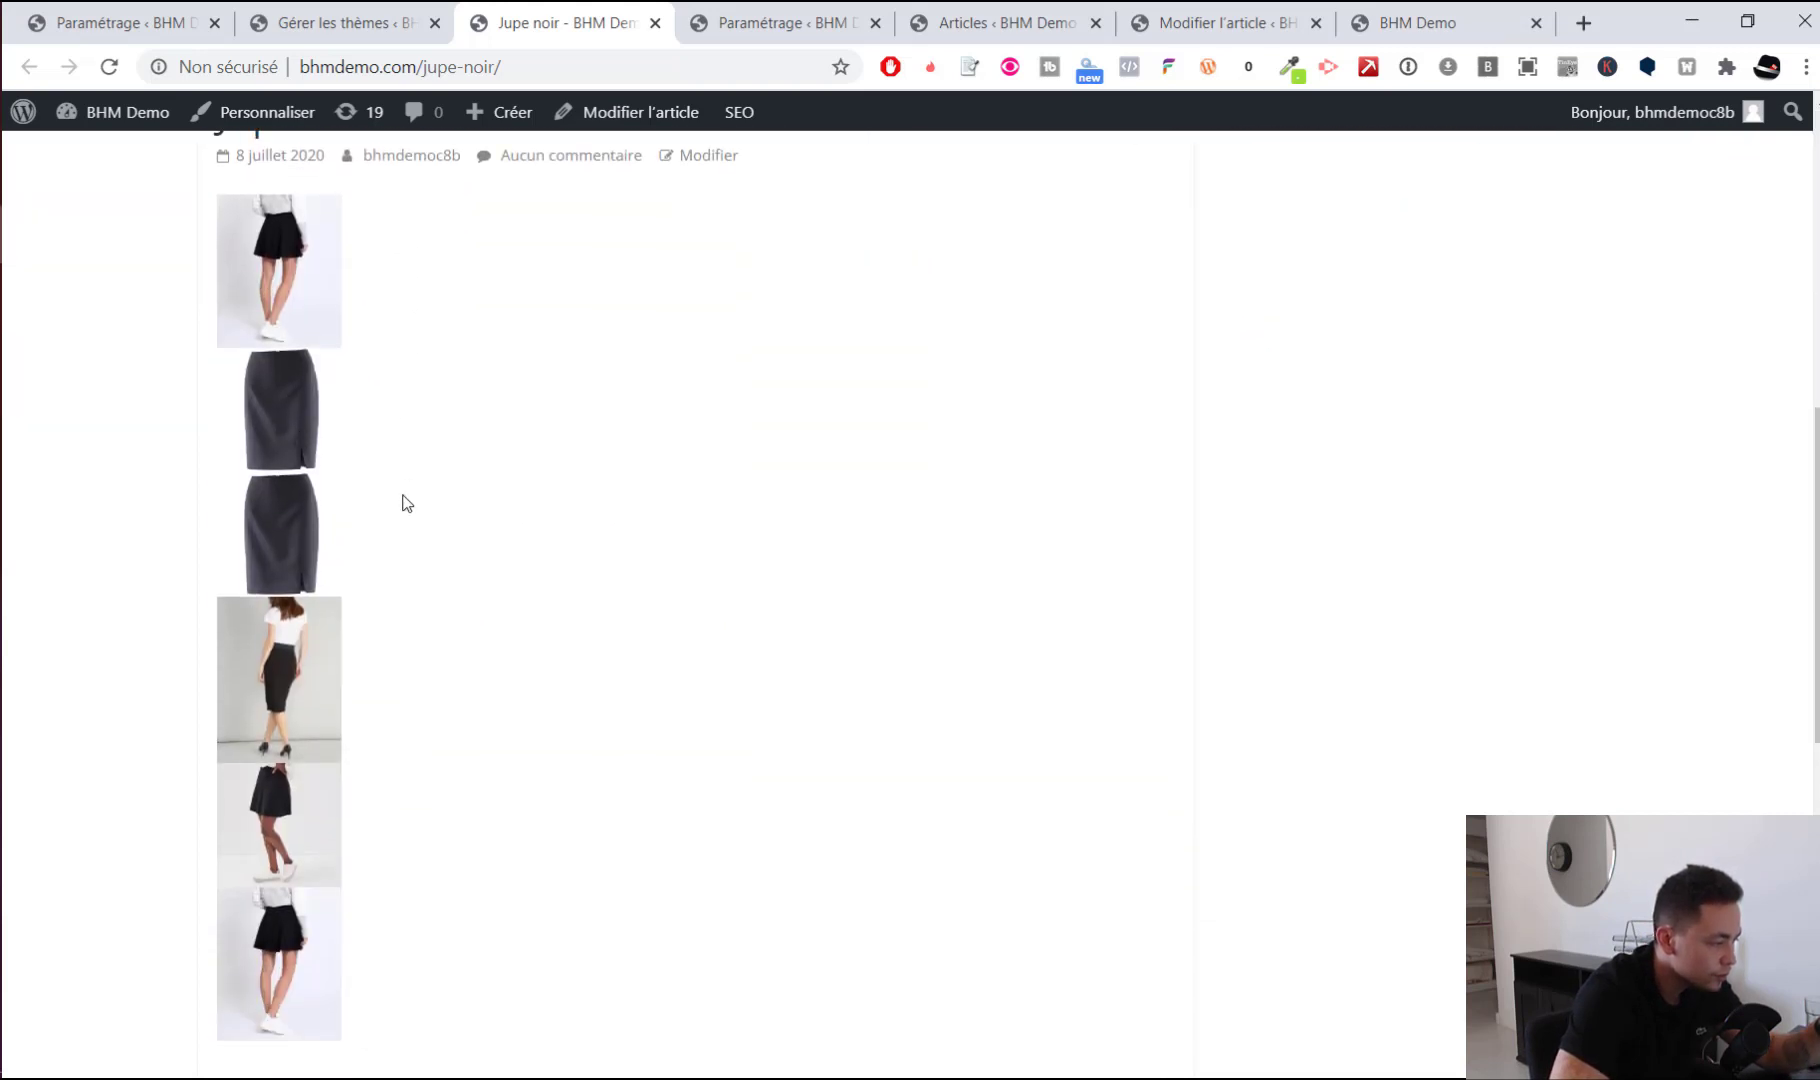
pyautogui.doubleClick(259, 491)
pyautogui.click(299, 650)
pyautogui.scroll(-1, 295, 680)
pyautogui.doubleClick(333, 821)
pyautogui.click(335, 835)
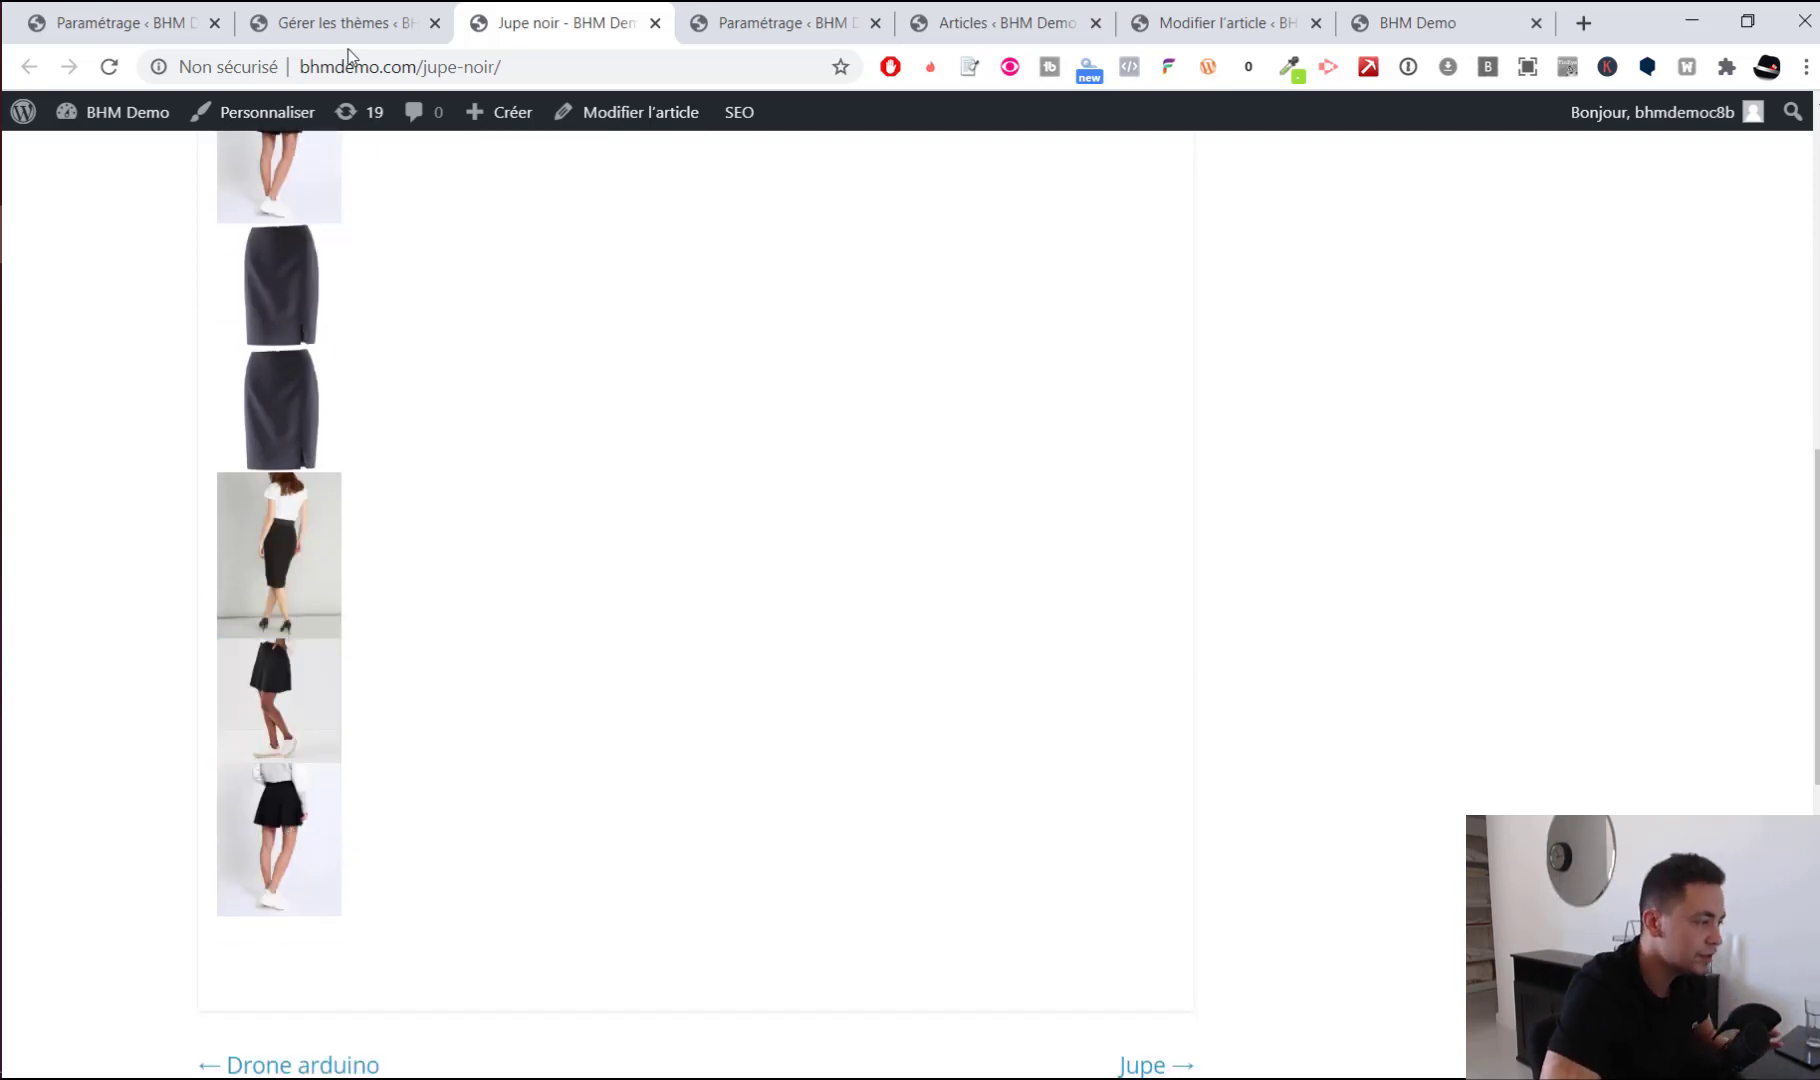
# Create another new article titled "Jupe rouge" and save it as a draft
pyautogui.click(341, 21)
pyautogui.moveTo(75, 265)
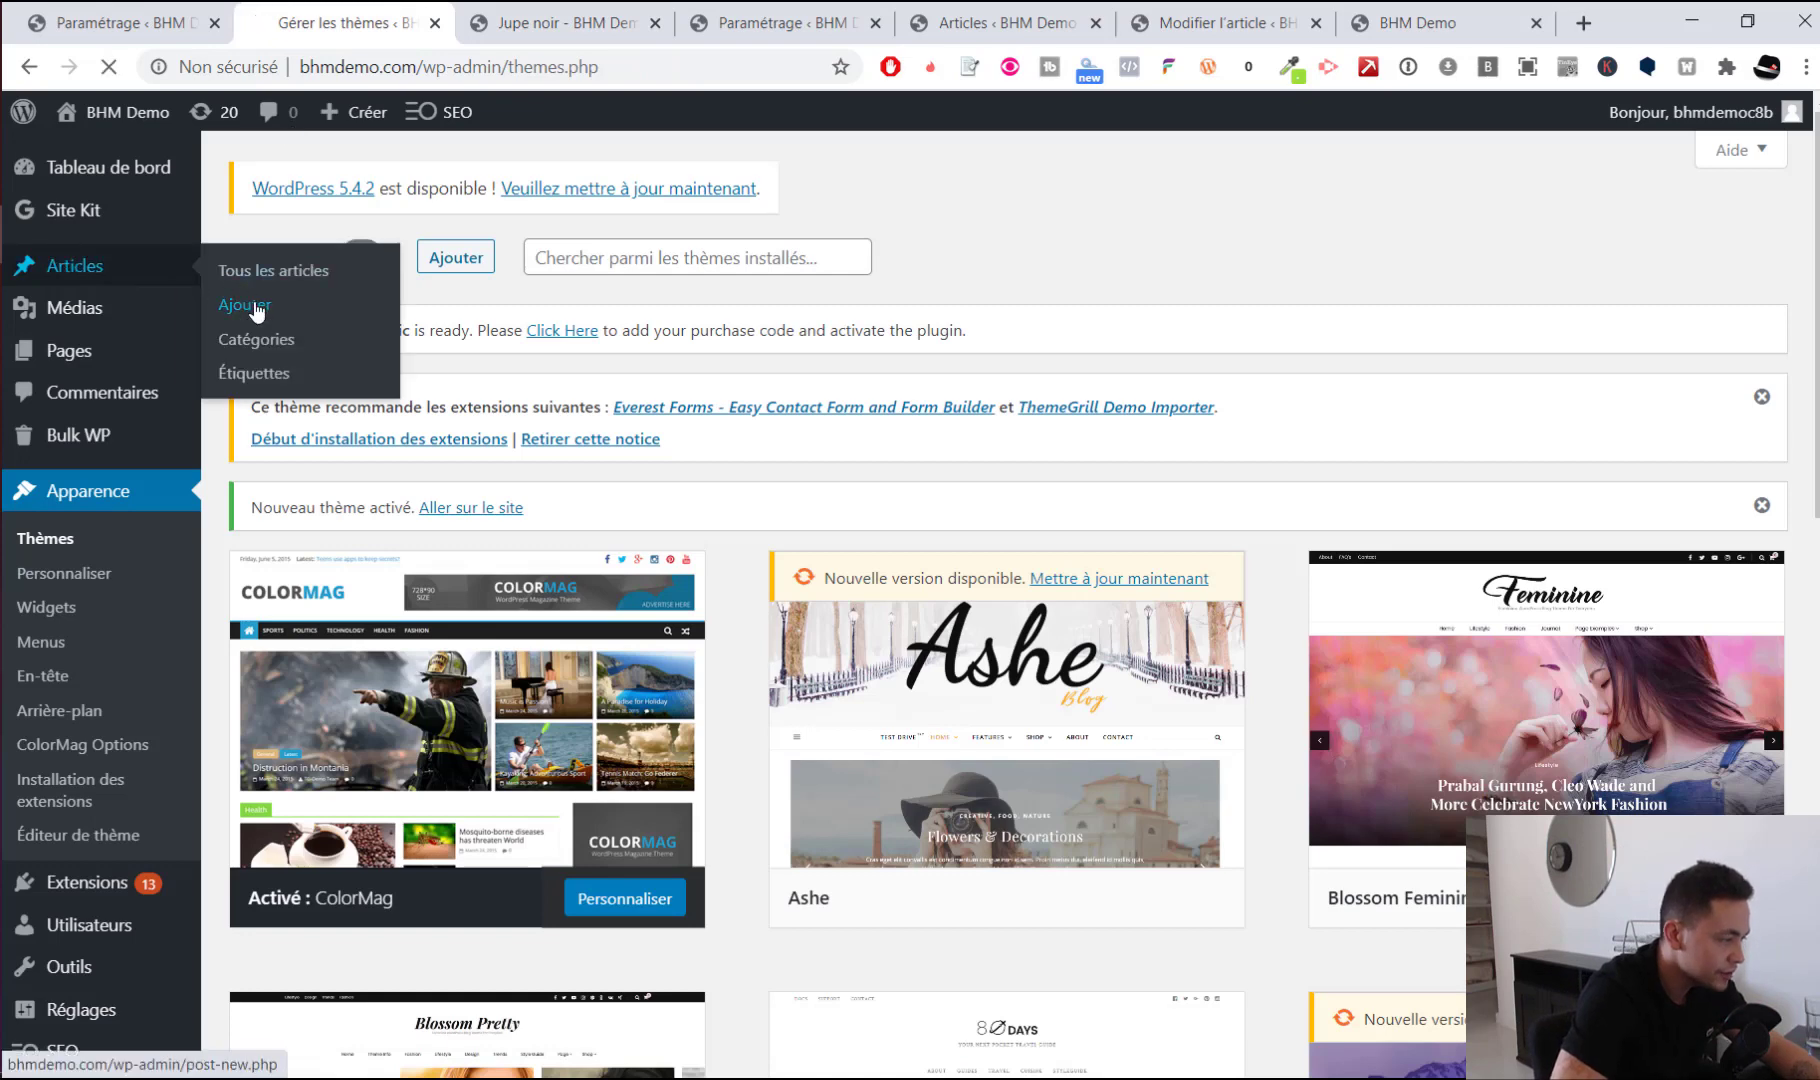
pyautogui.click(250, 304)
pyautogui.write('Ju')
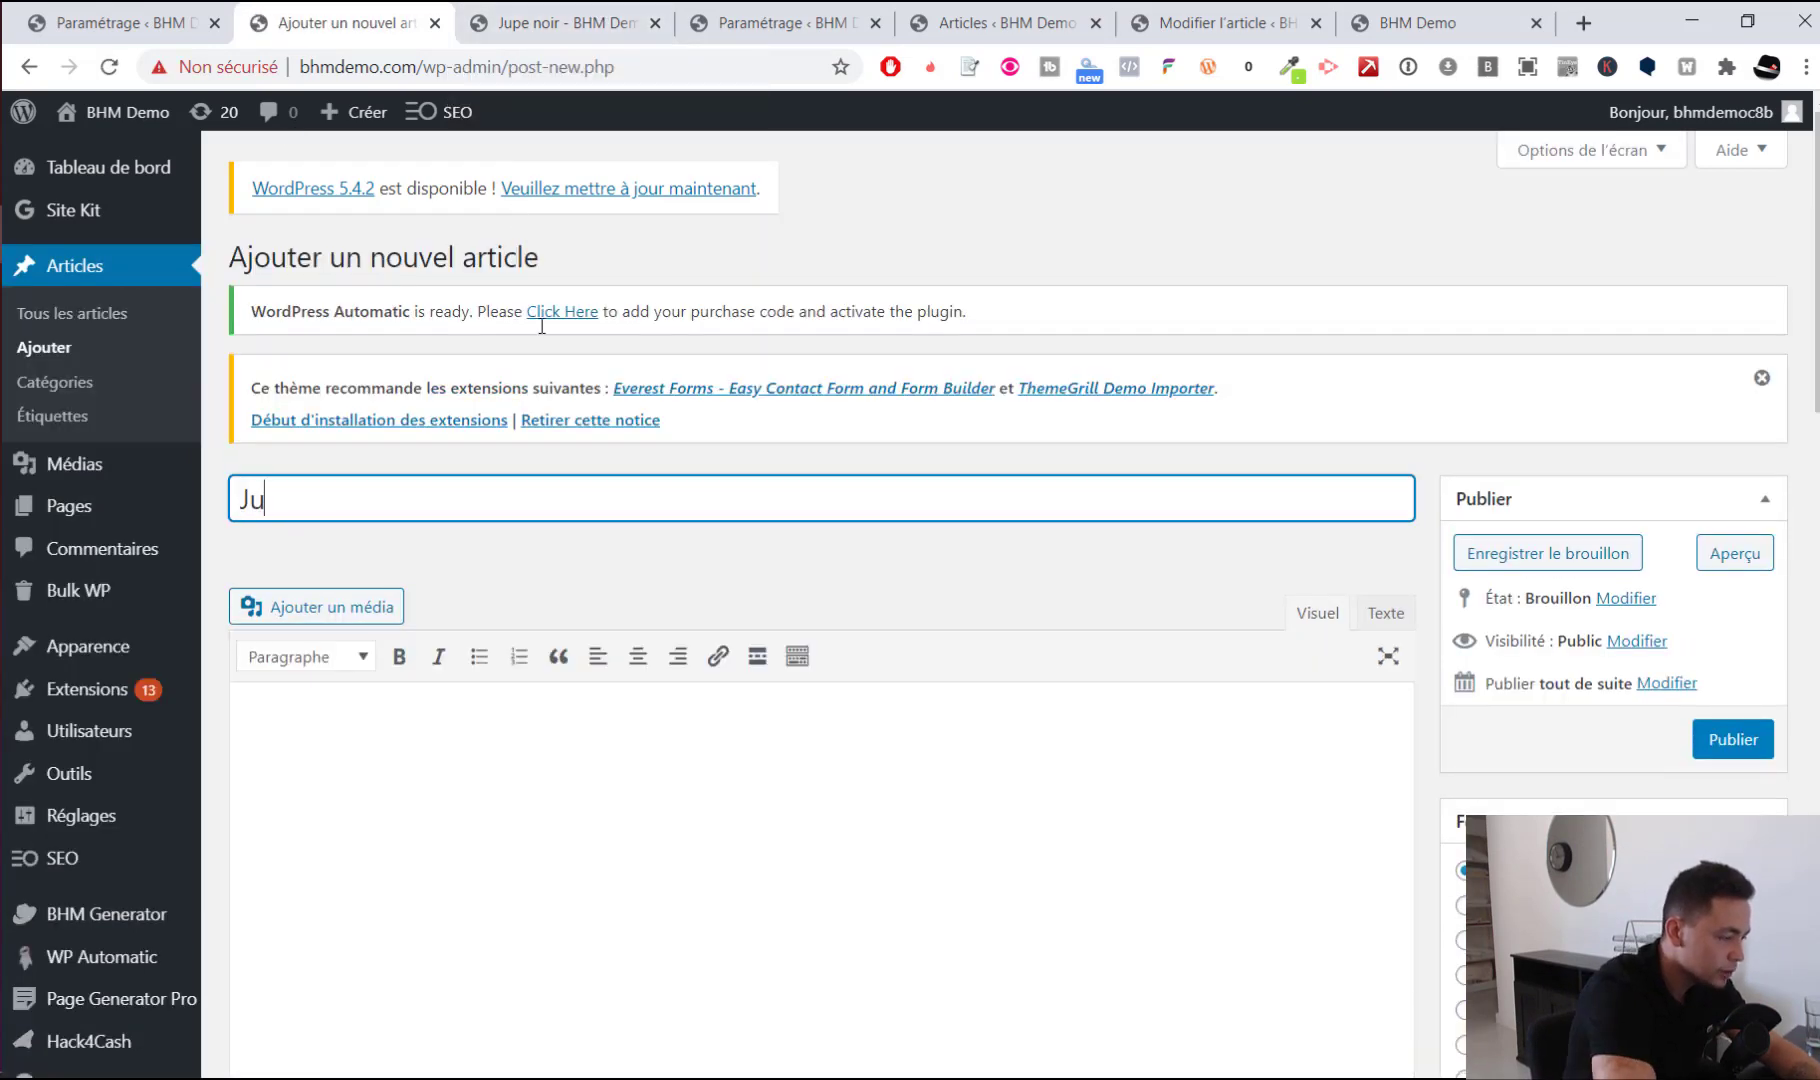
pyautogui.write('pe nouge')
pyautogui.press('Return')
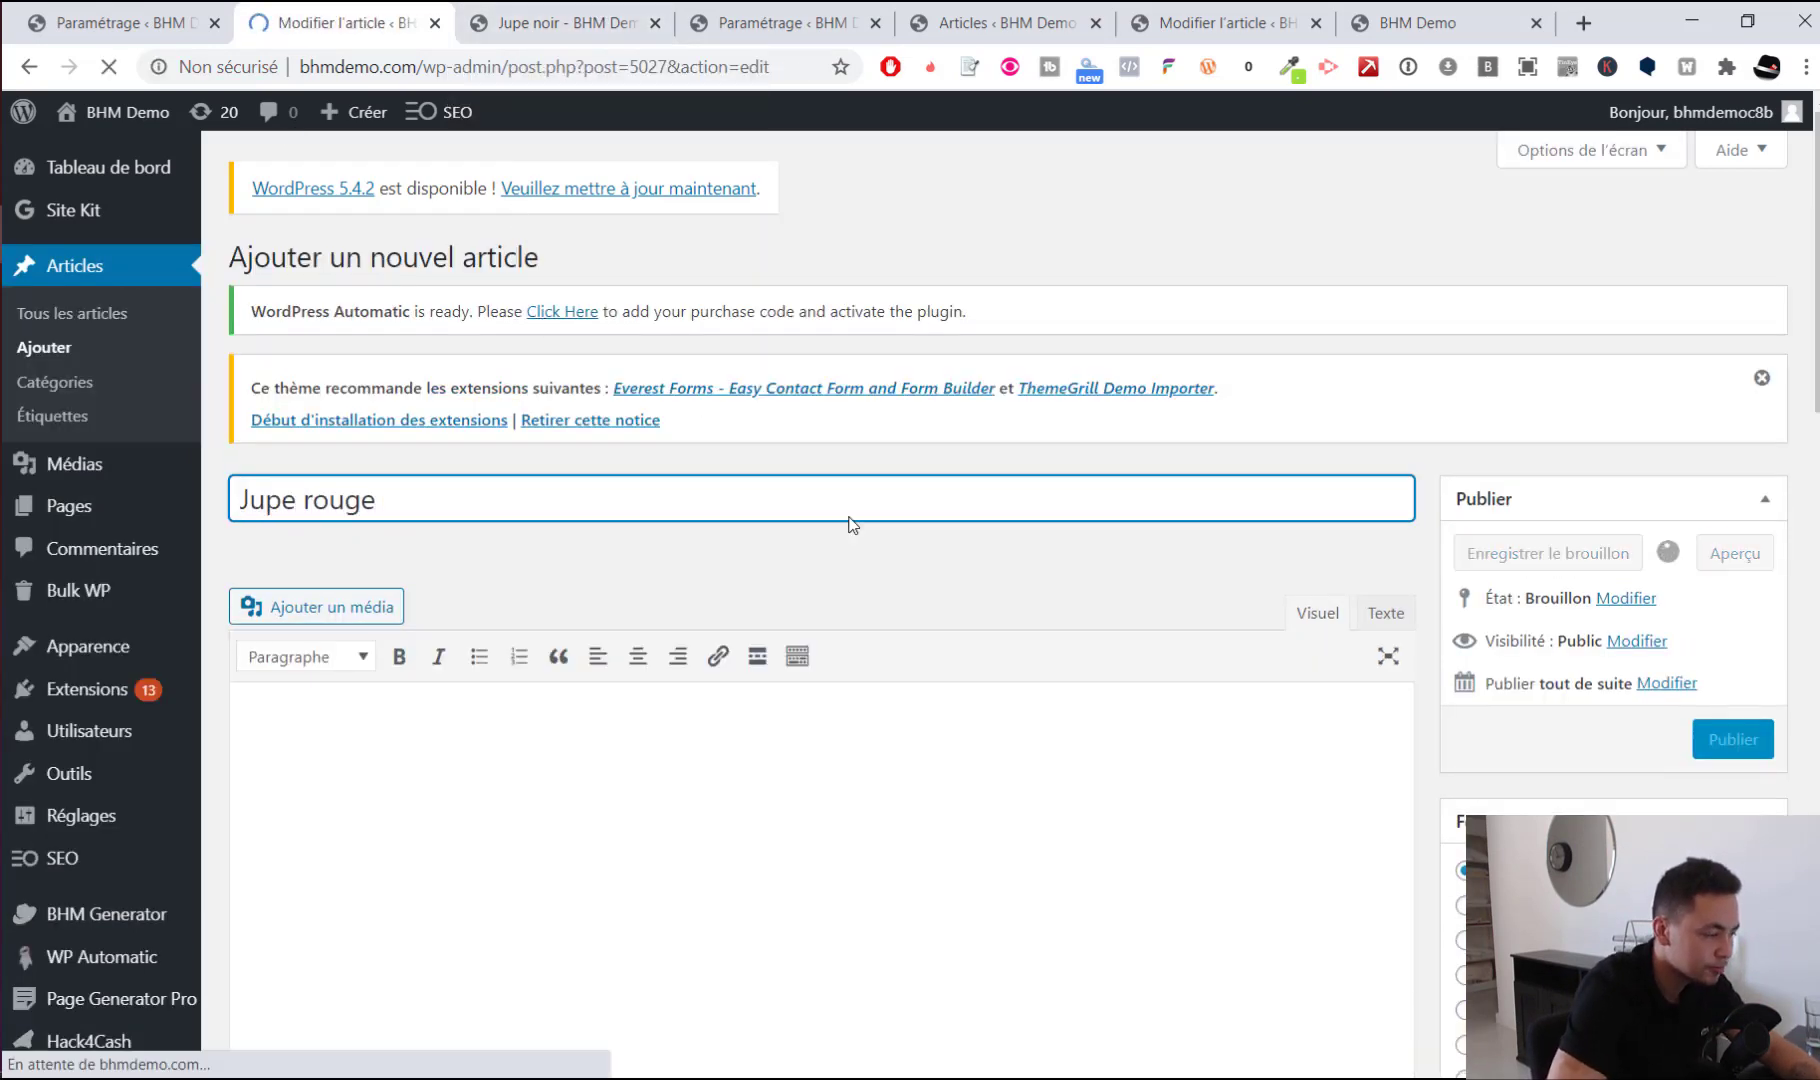
pyautogui.click(500, 616)
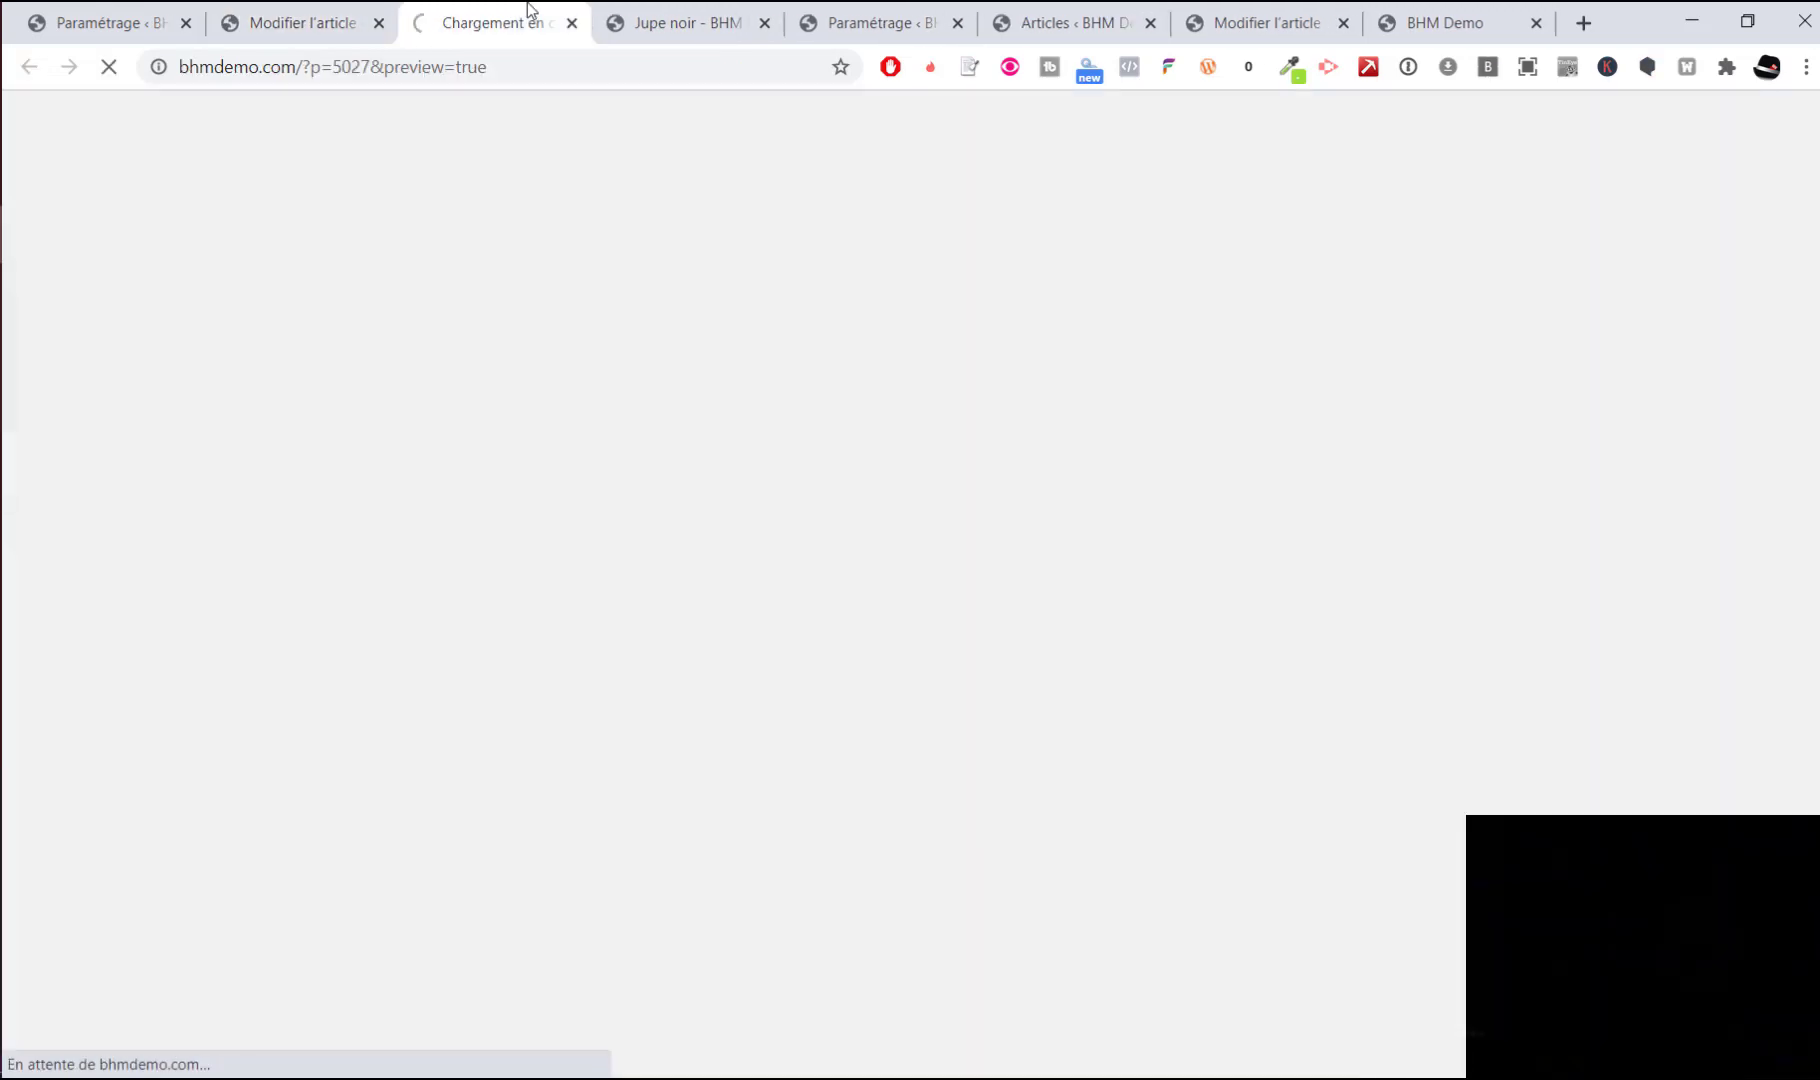
pyautogui.click(330, 12)
pyautogui.click(440, 14)
pyautogui.click(572, 23)
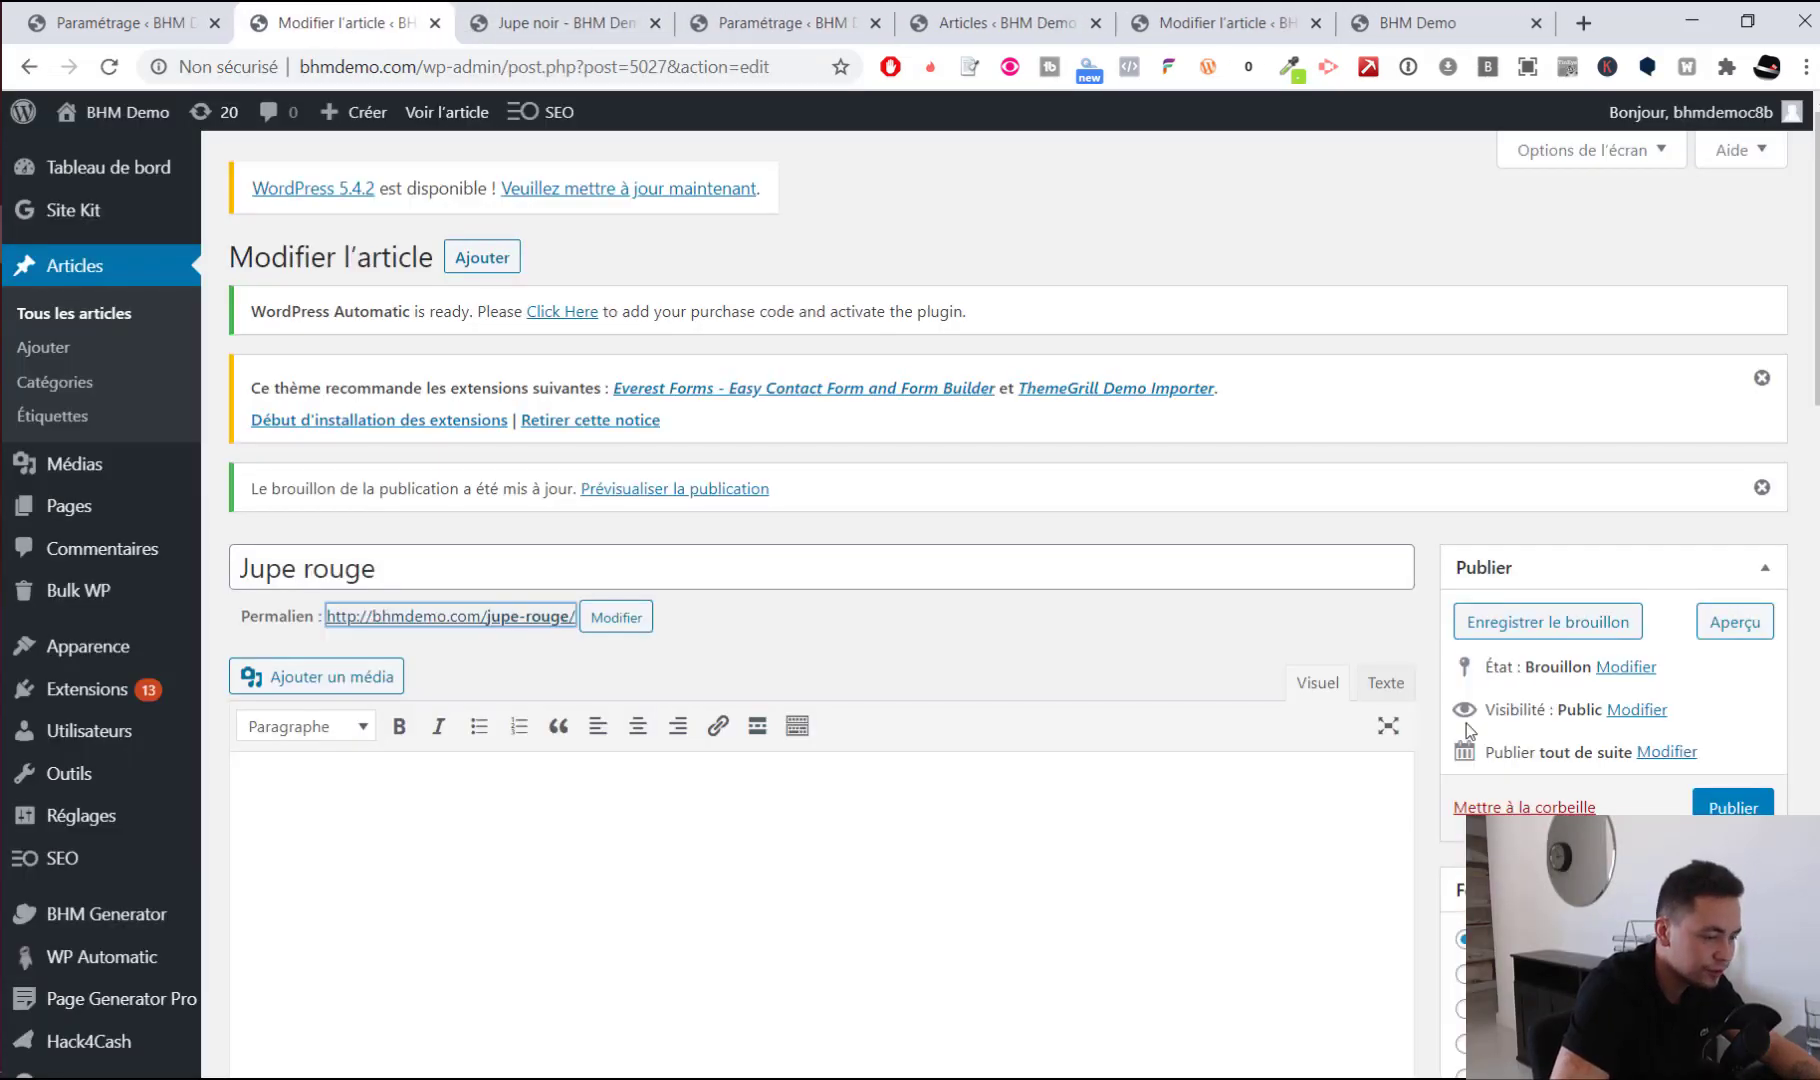
# Publish the "Jupe rouge" article and open its public page to examine the featured image and inserted Google images
pyautogui.click(1733, 808)
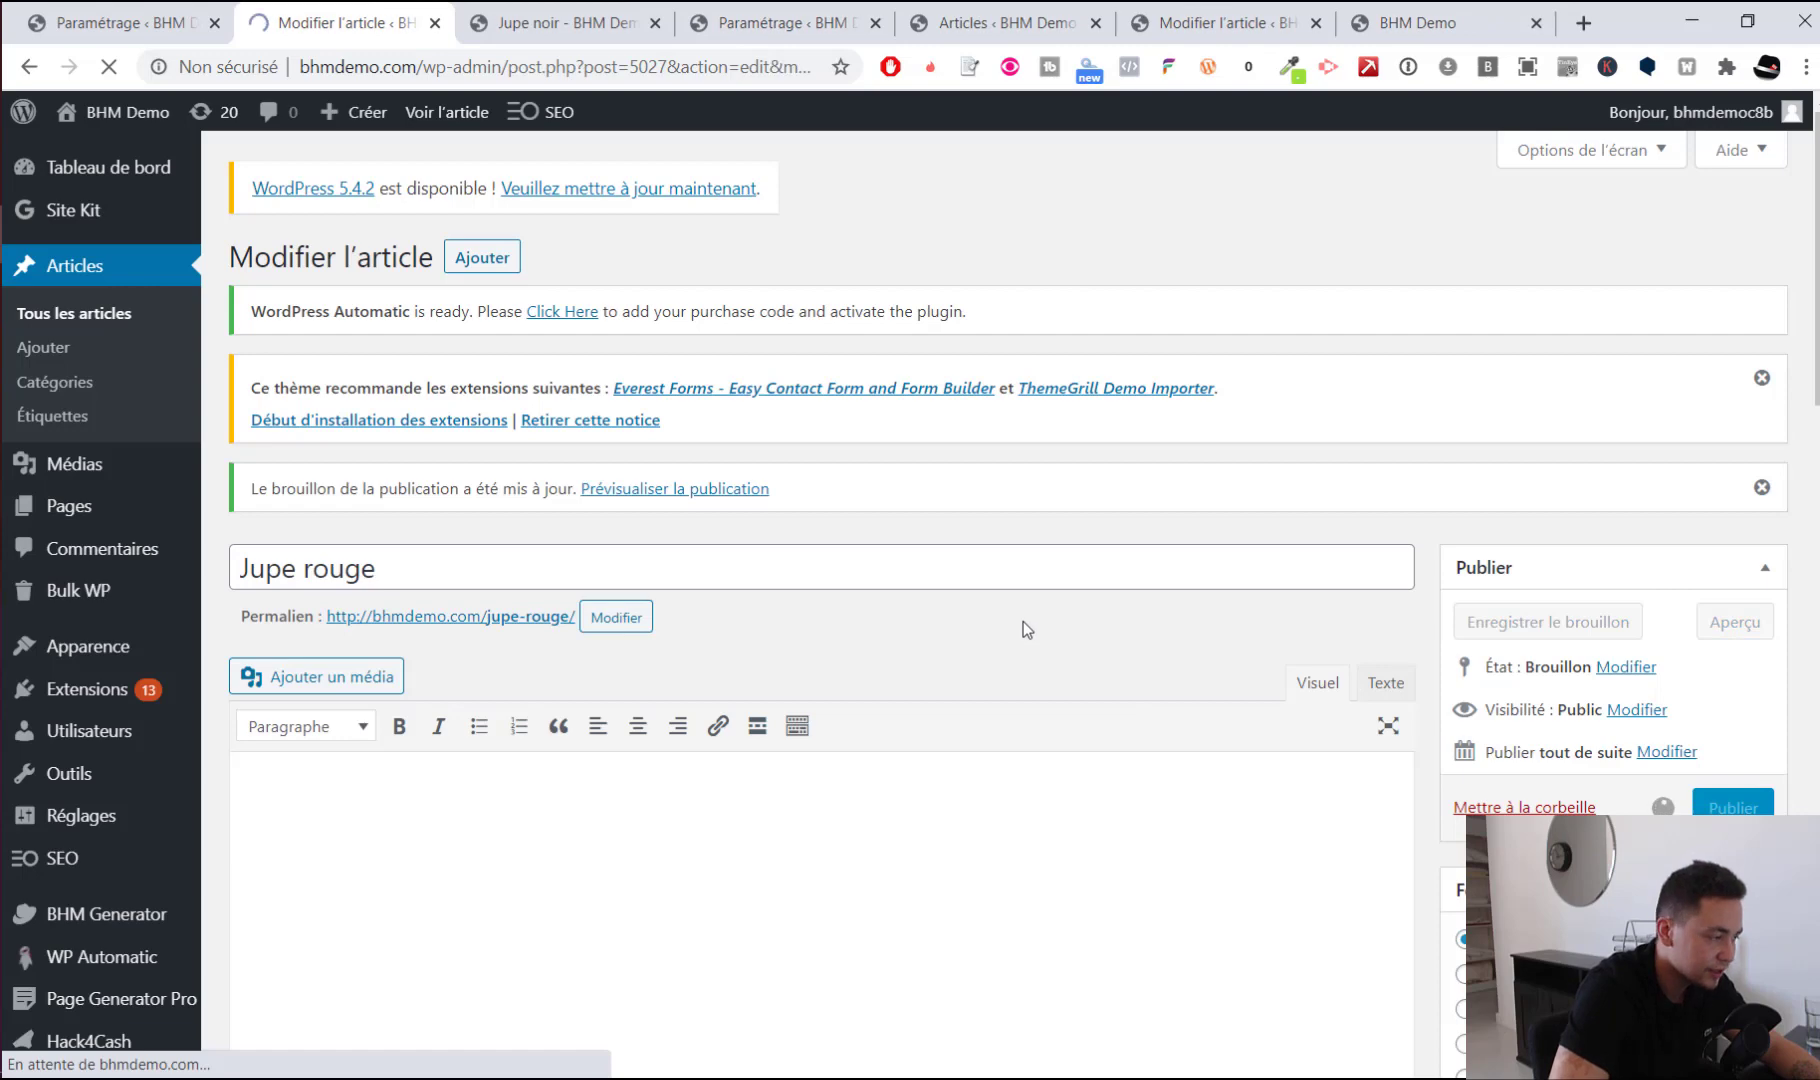
pyautogui.click(467, 617)
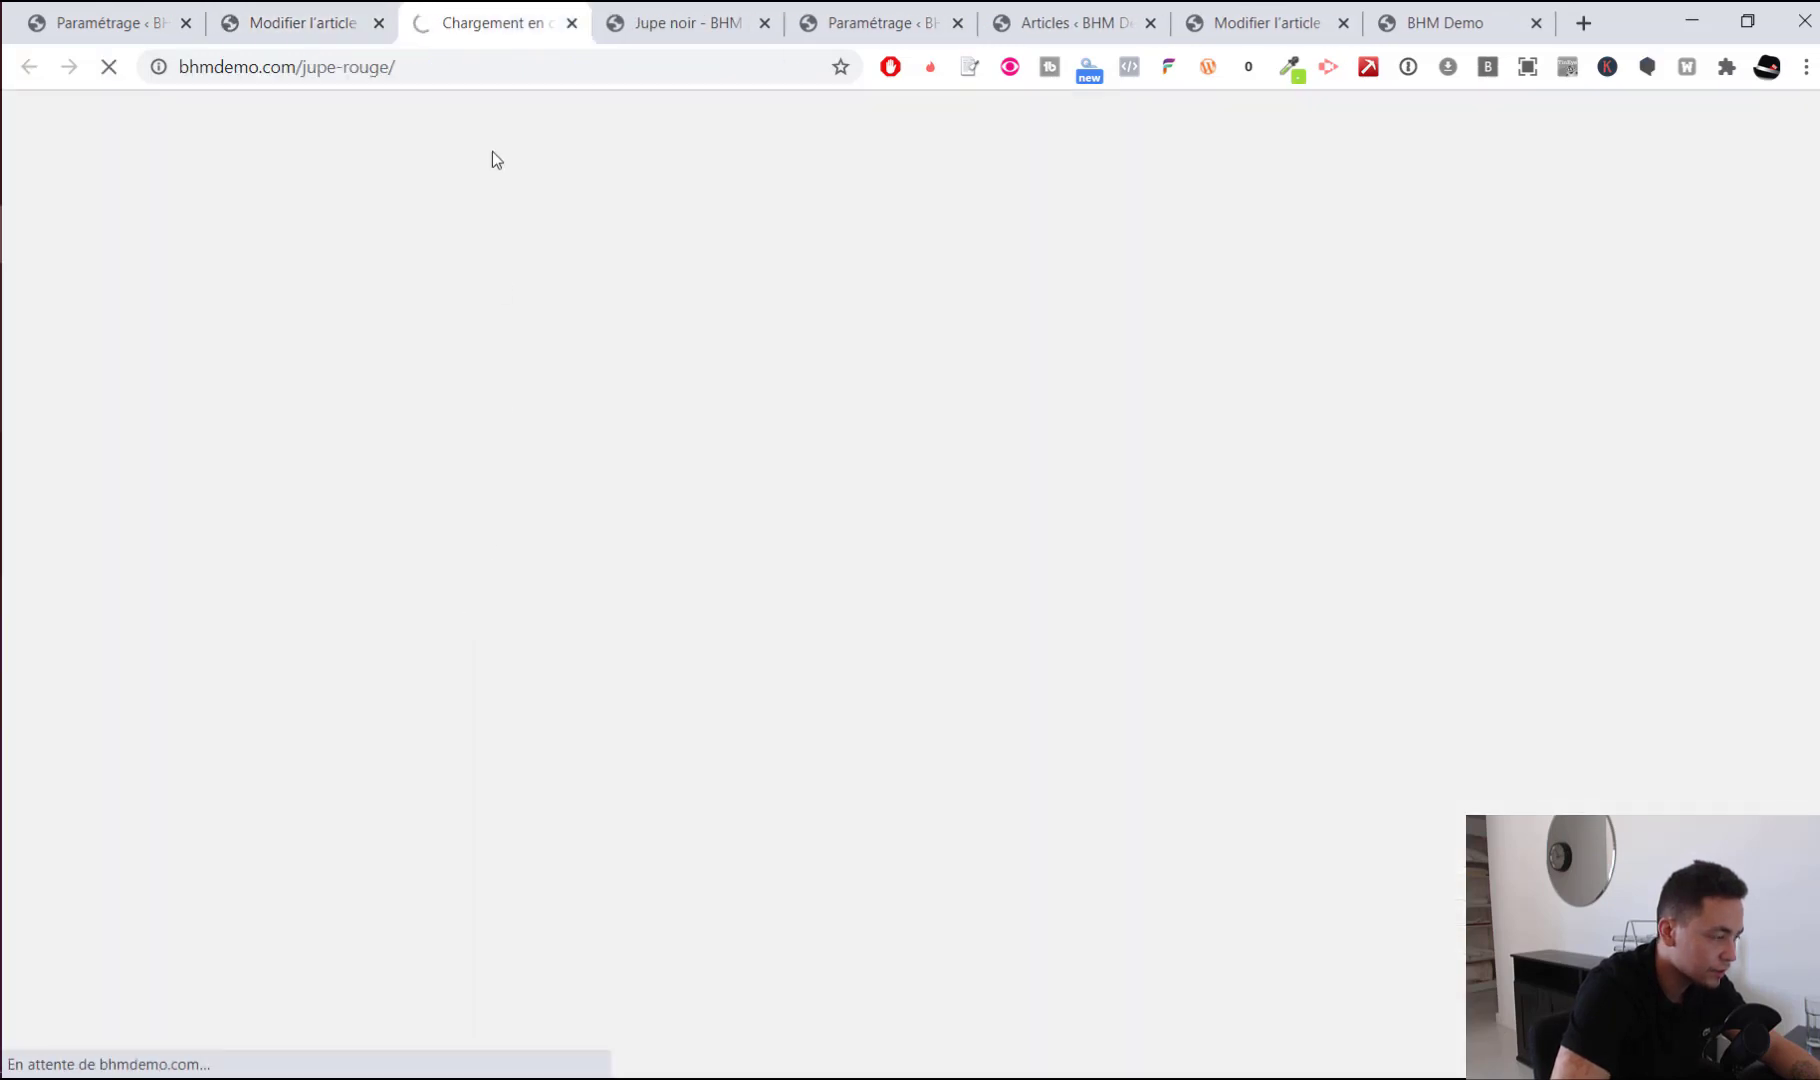
pyautogui.scroll(-3, 519, 378)
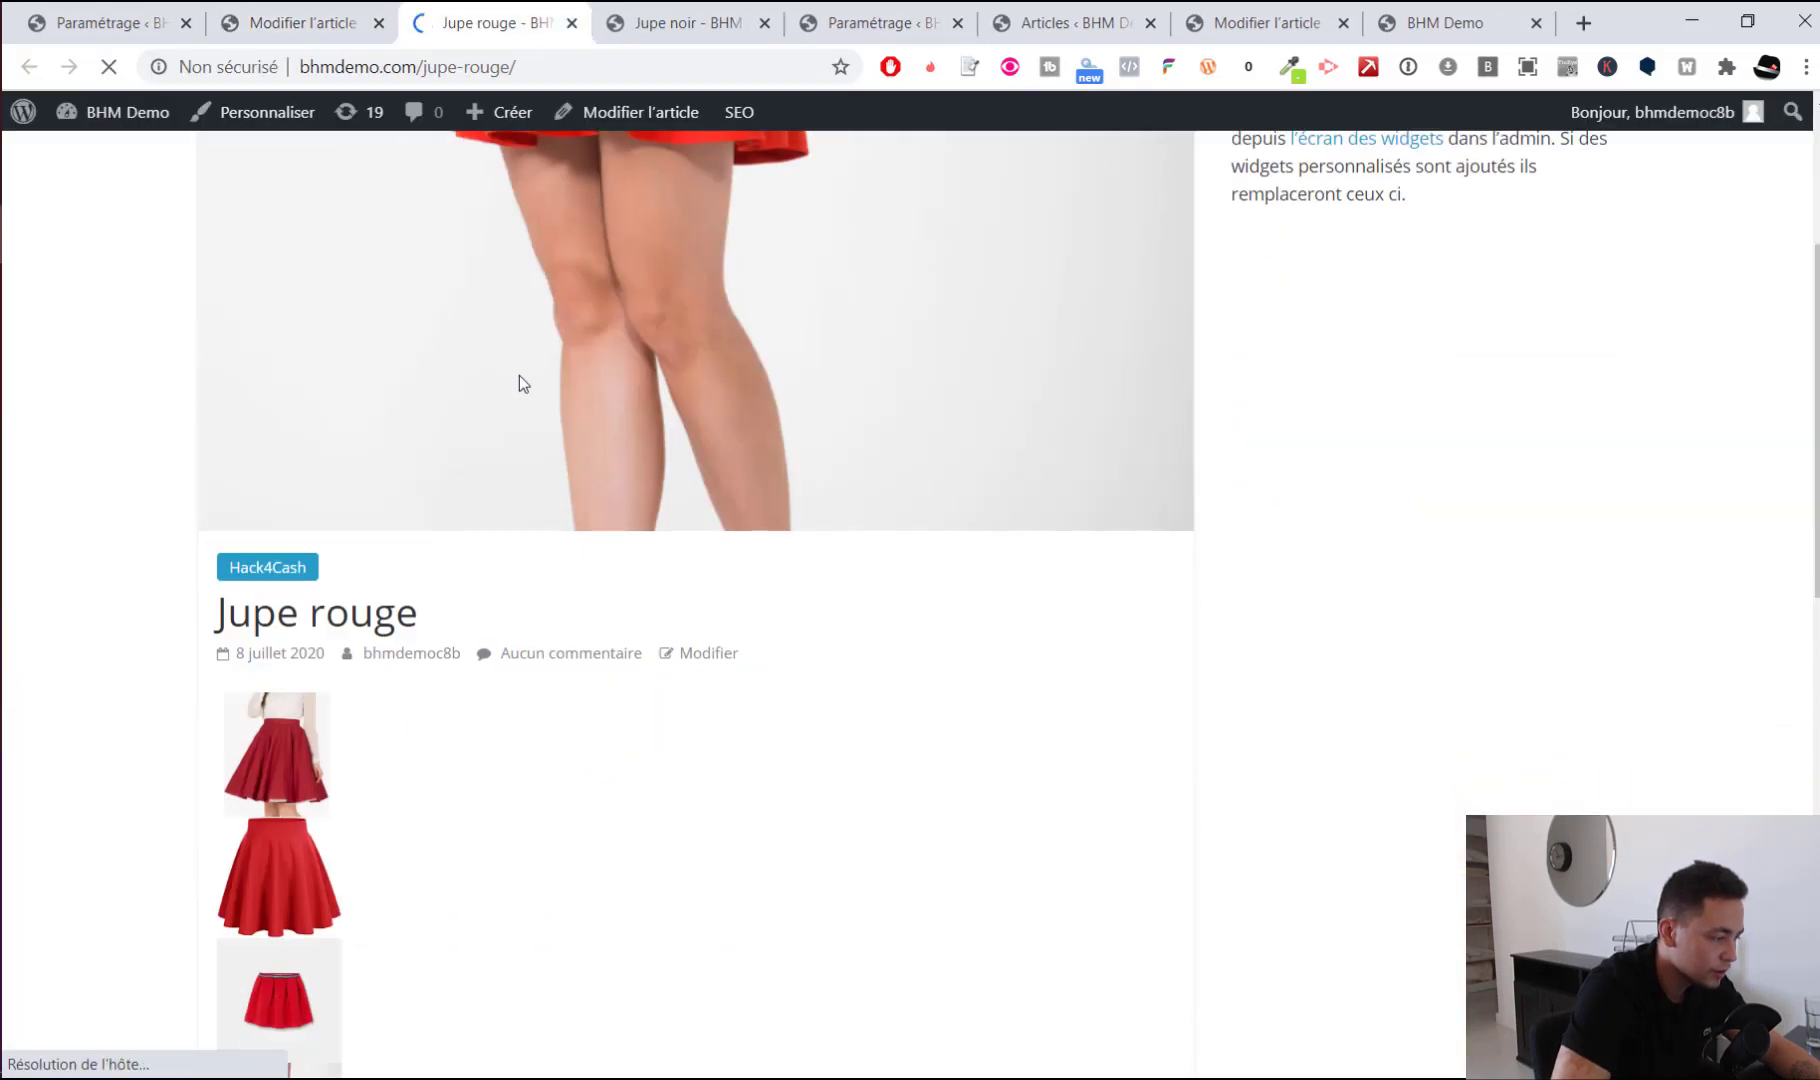
pyautogui.scroll(-3, 277, 338)
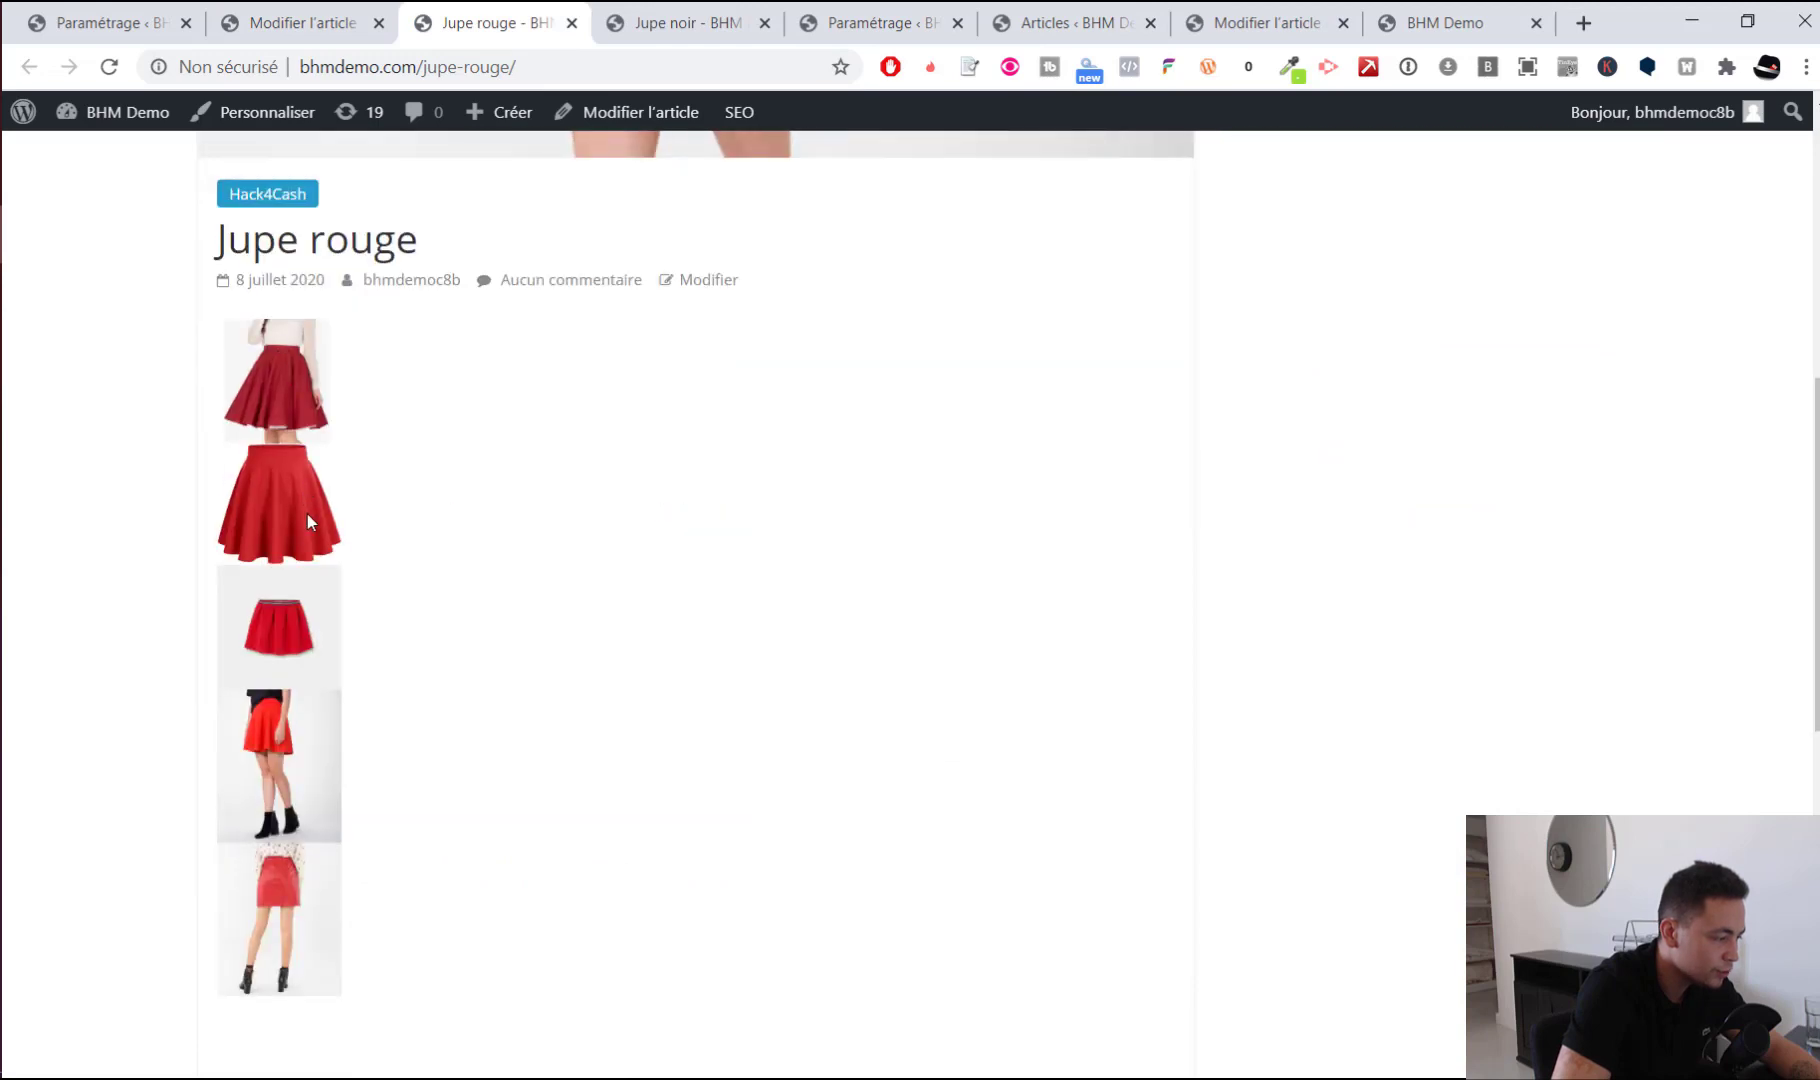
pyautogui.scroll(-3, 228, 1000)
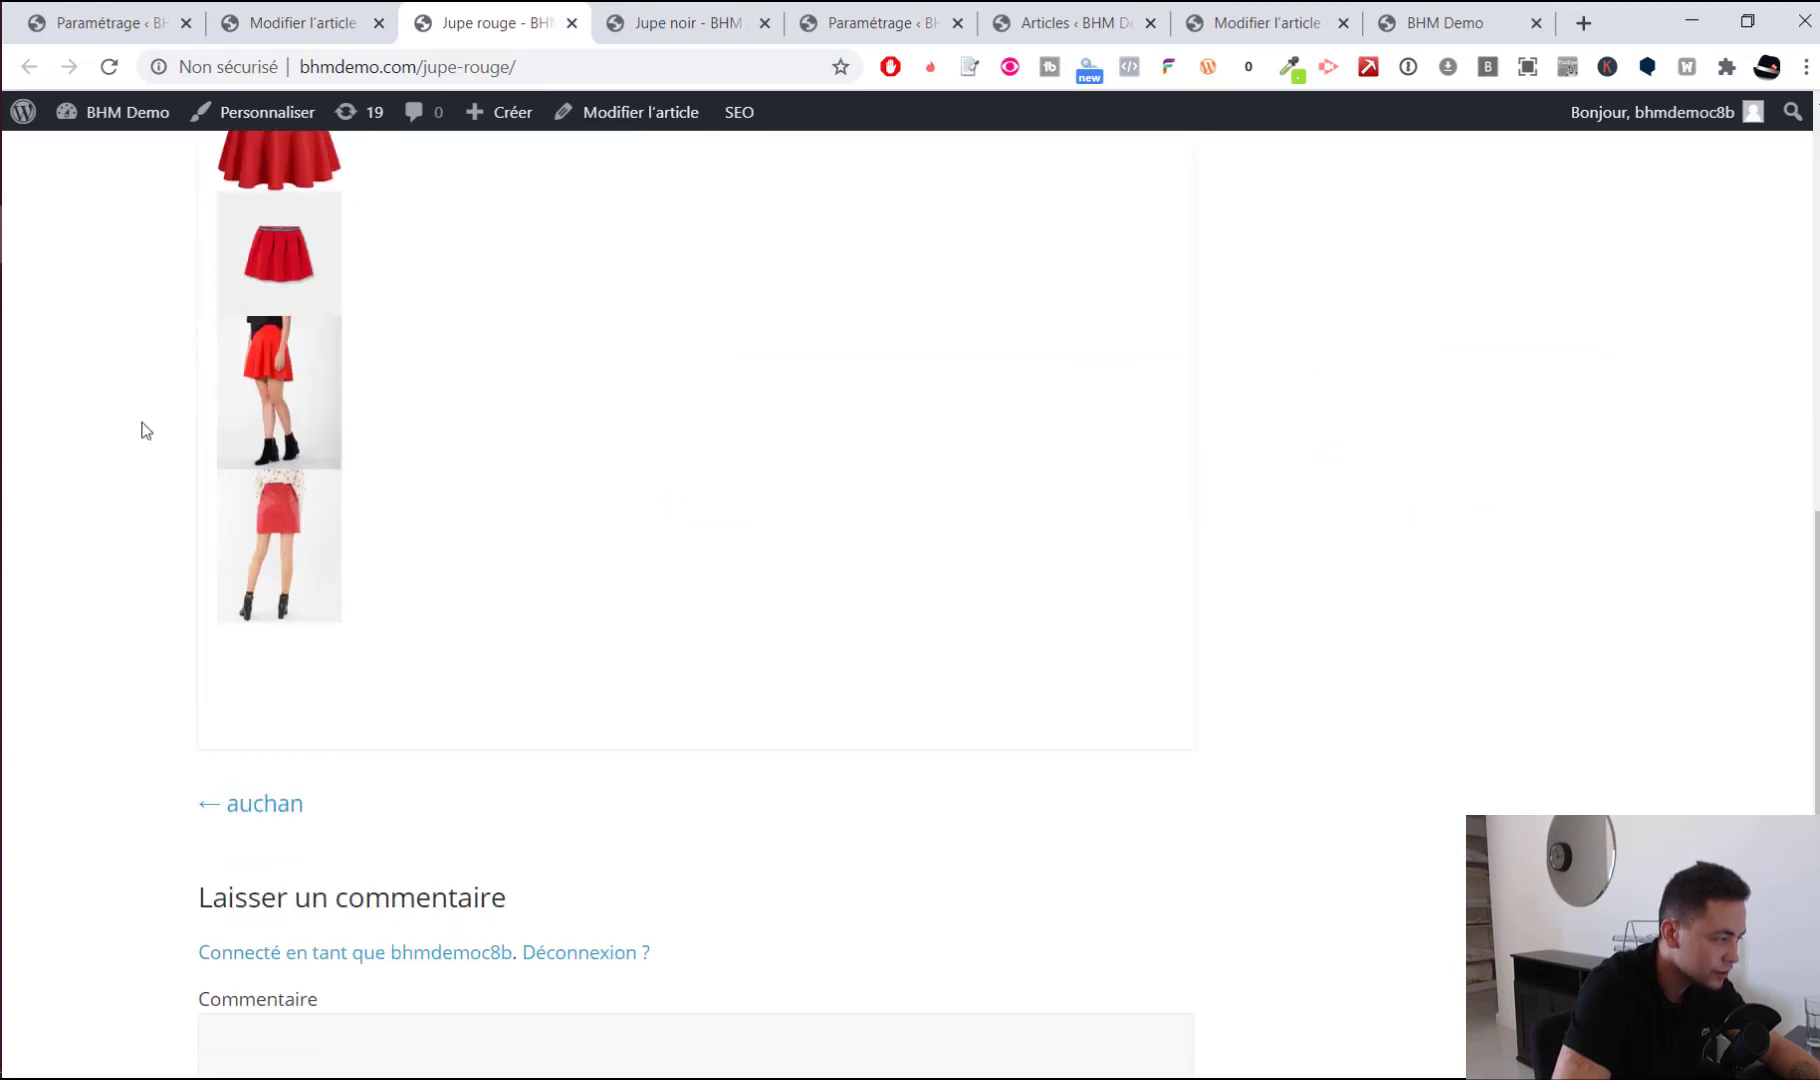
pyautogui.click(110, 67)
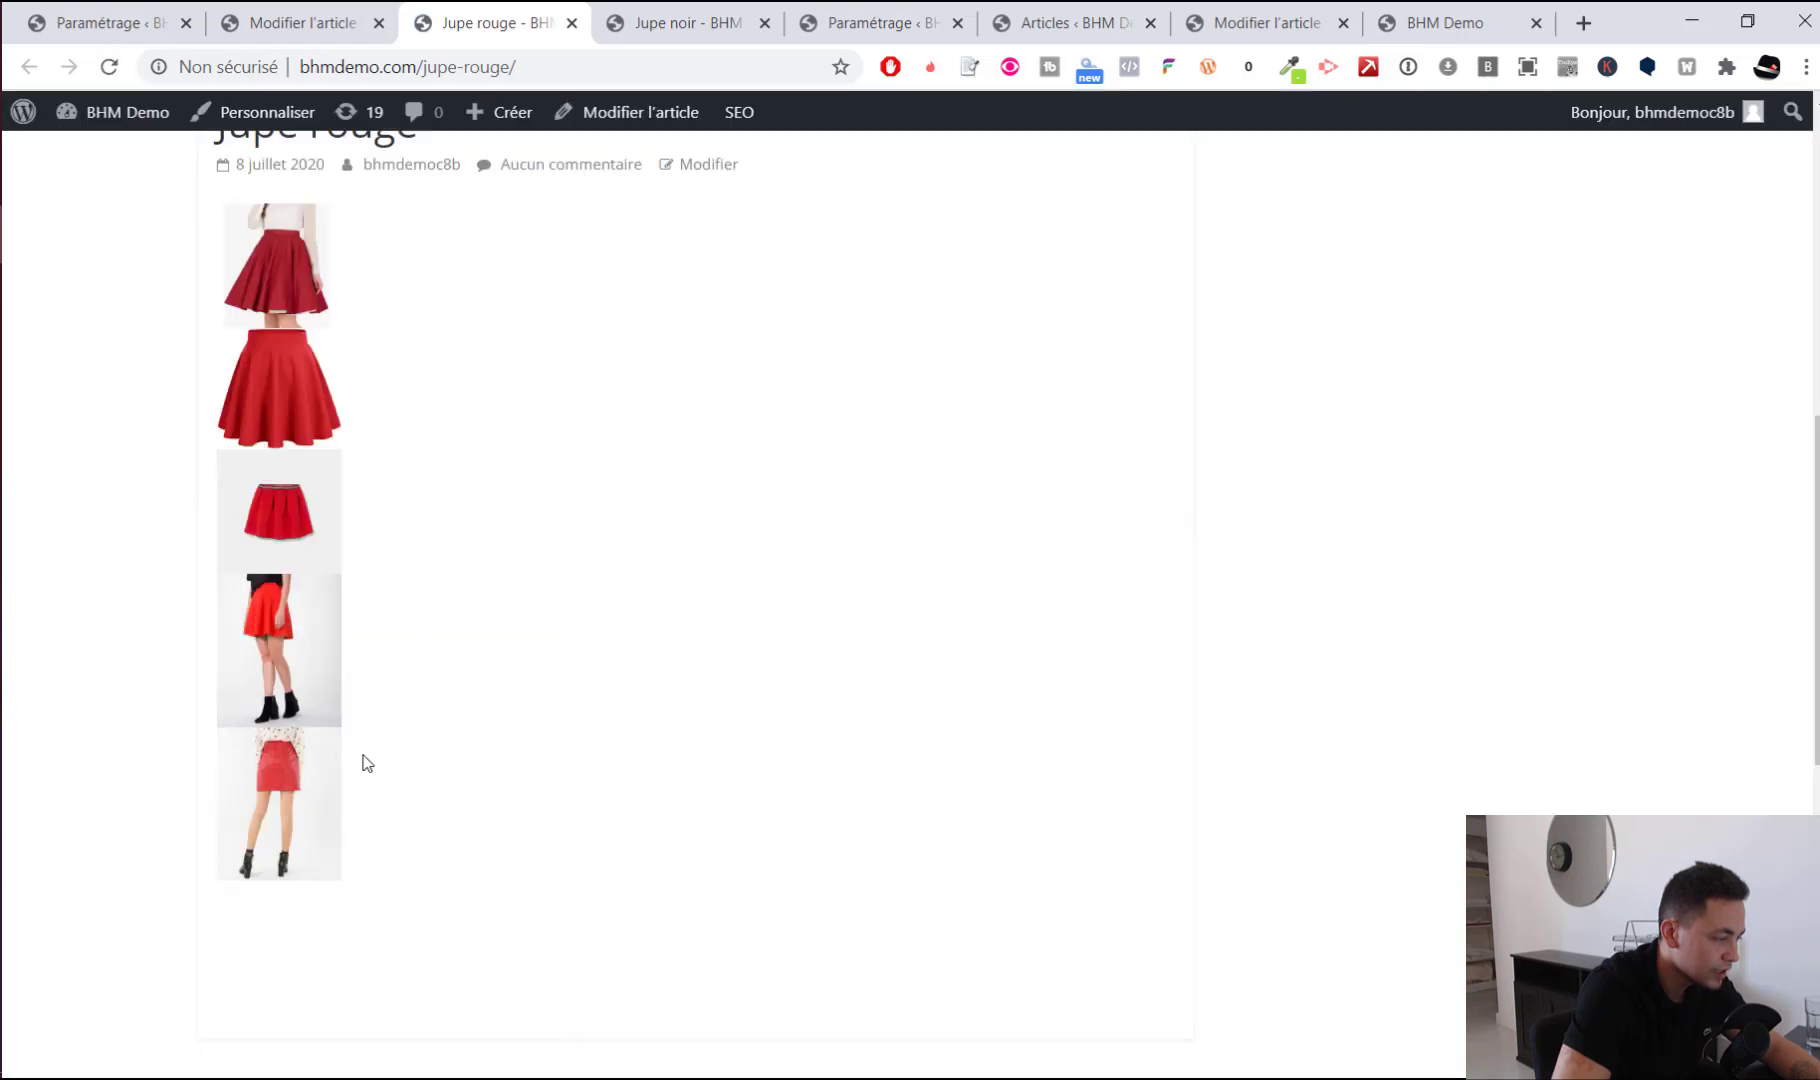
pyautogui.moveTo(367, 764); pyautogui.dragTo(150, 295)
pyautogui.click(354, 435)
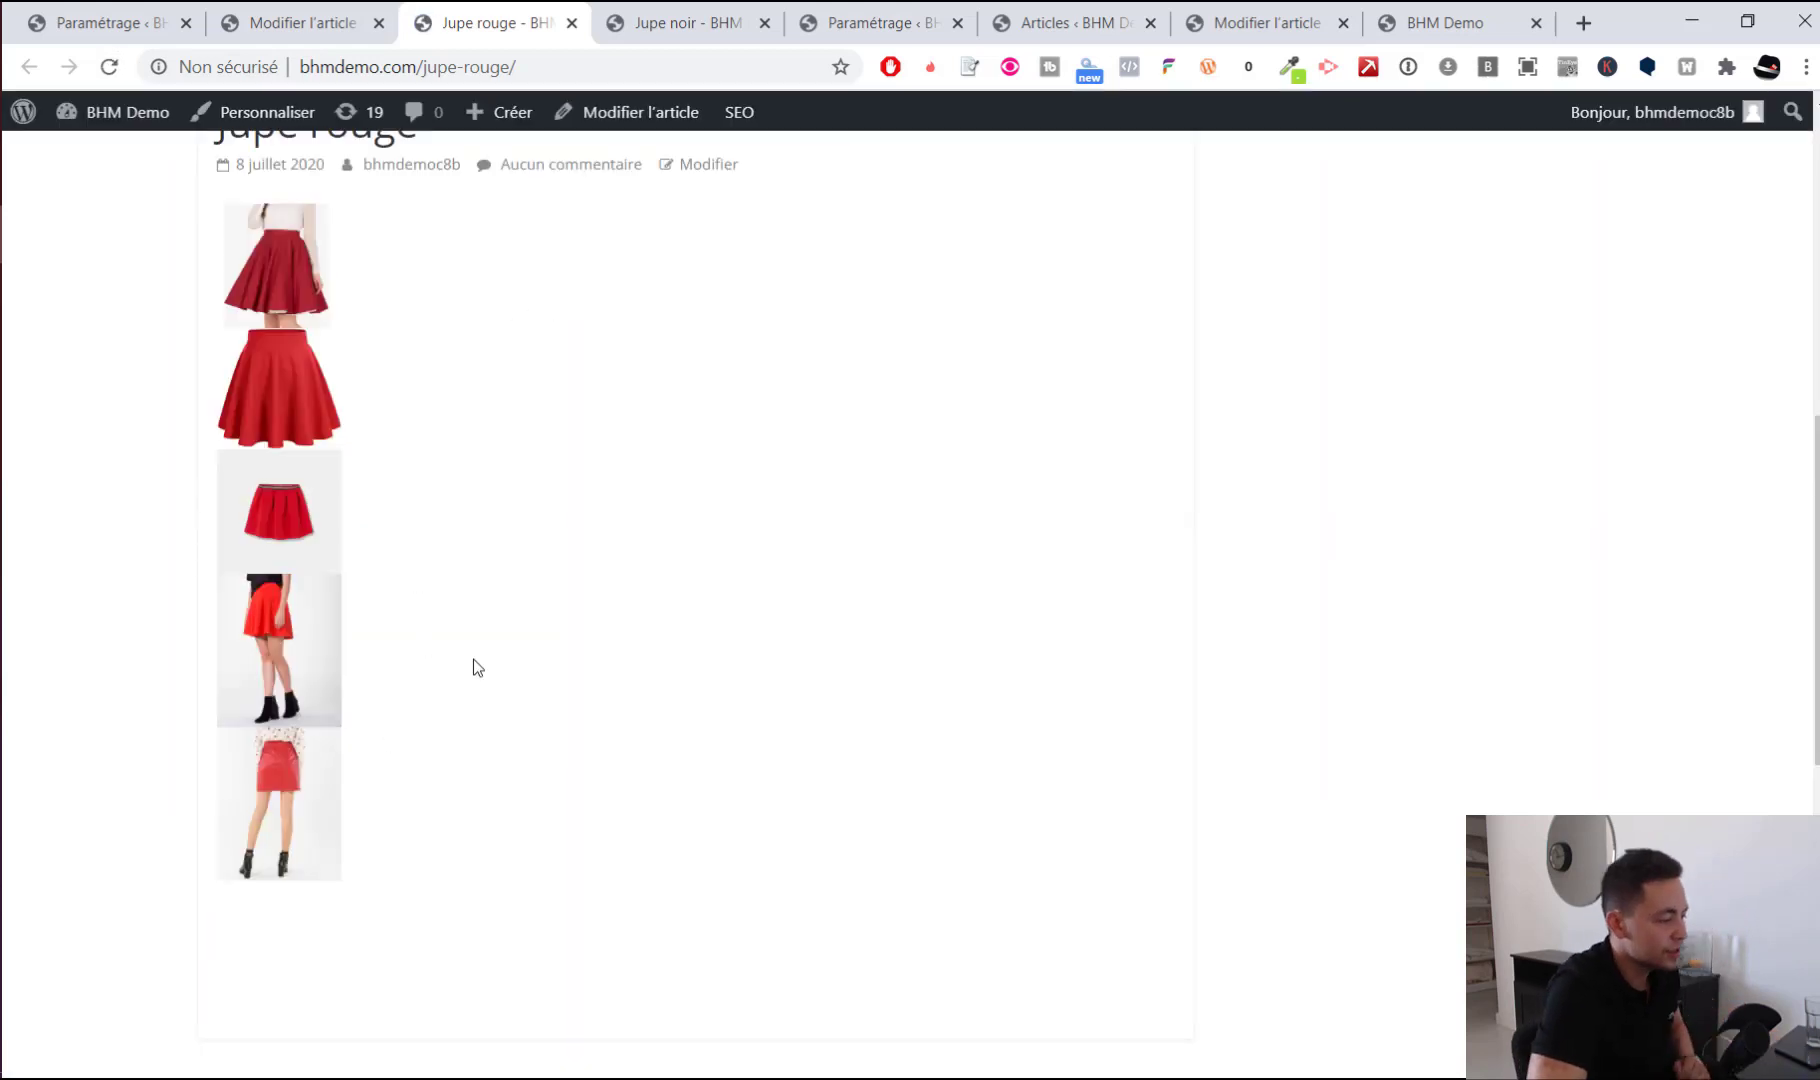
pyautogui.moveTo(287, 584); pyautogui.dragTo(155, 259)
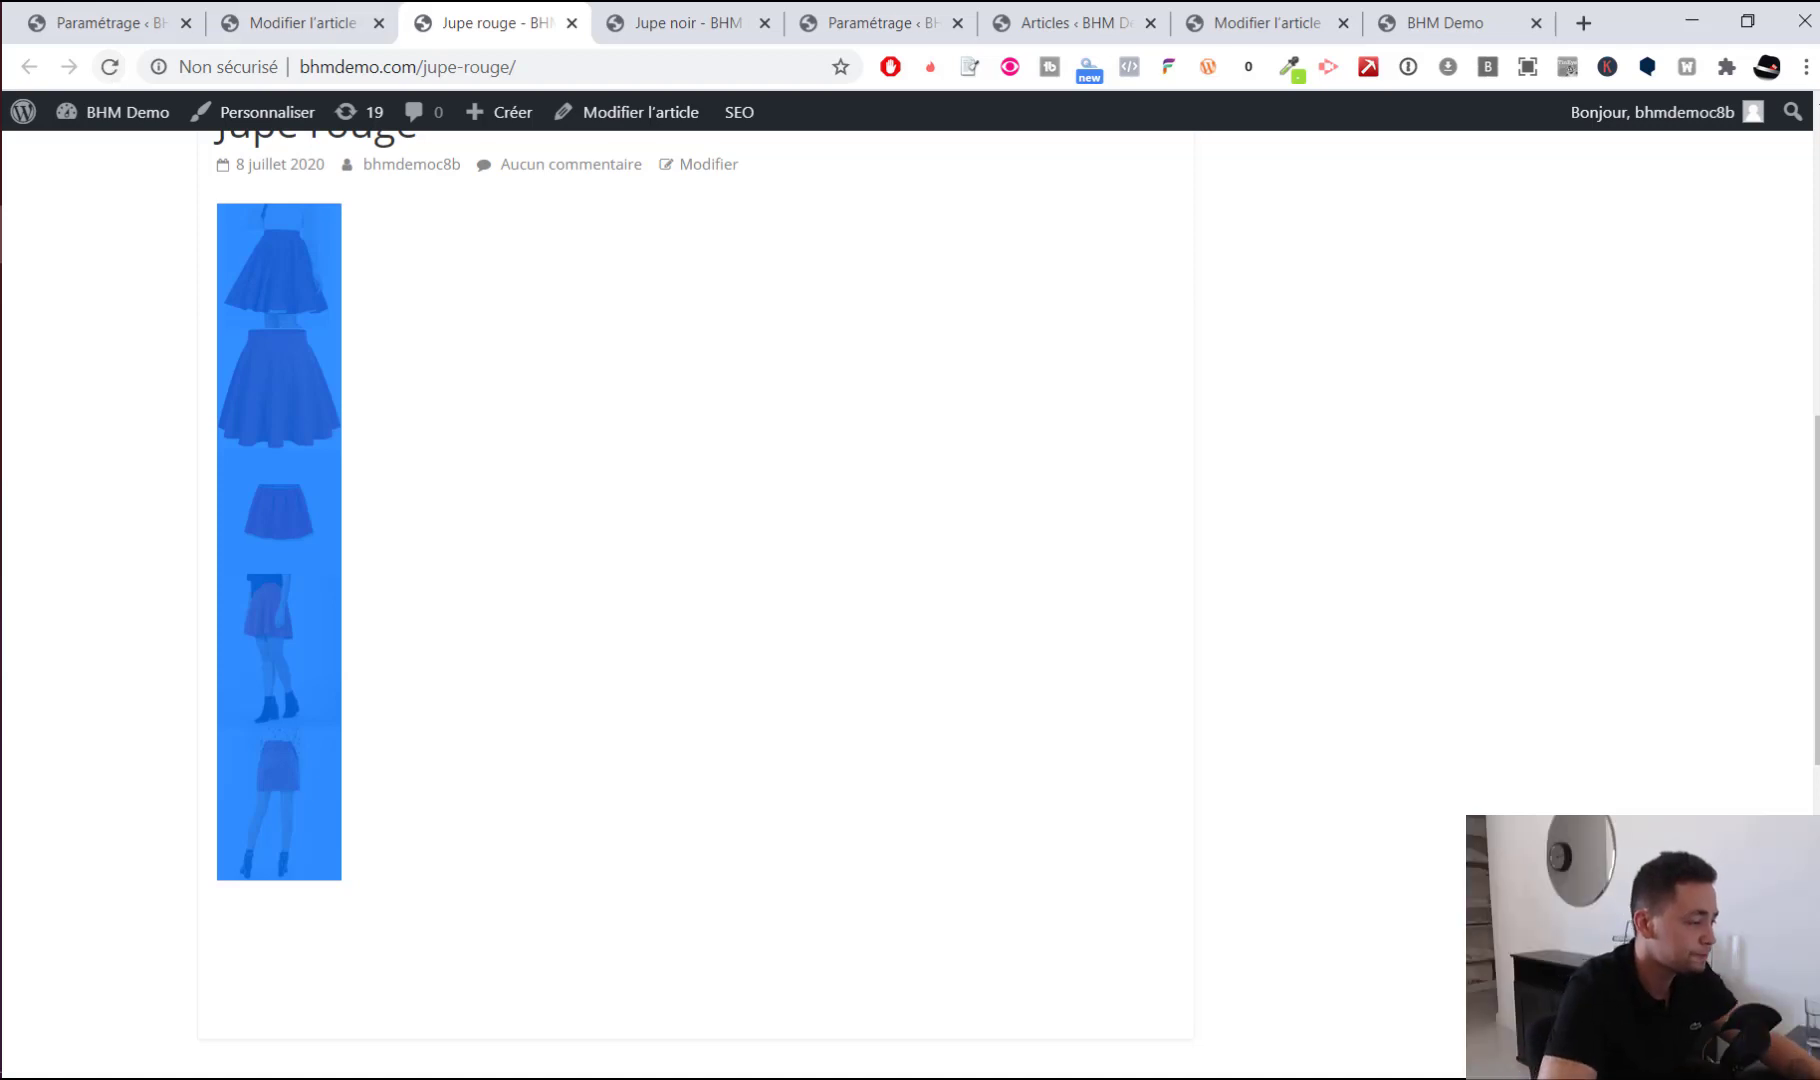
# Close the public pages of the "Jupe rouge" and "Jupe noir" articles and return to the Hack4Cash settings
pyautogui.hotkey('ctrl', 'w')
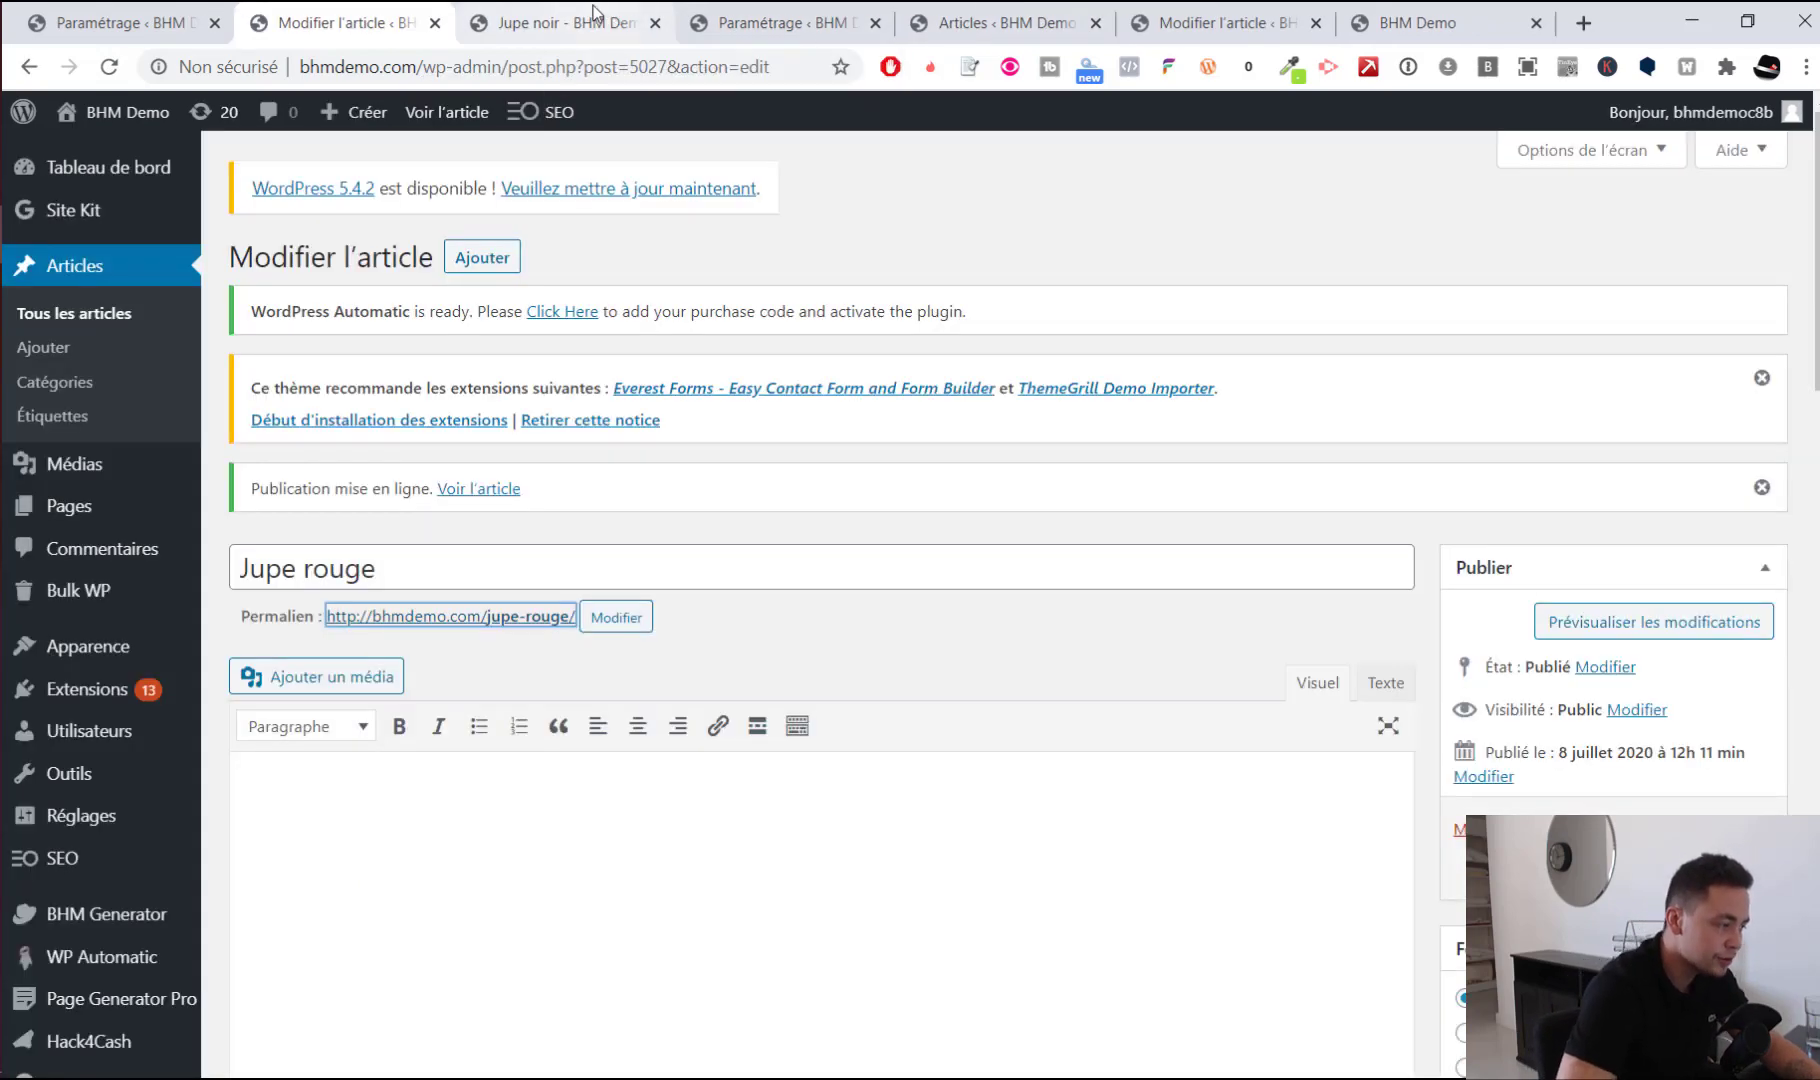
pyautogui.click(534, 12)
pyautogui.hotkey('ctrl', 'w')
pyautogui.click(527, 12)
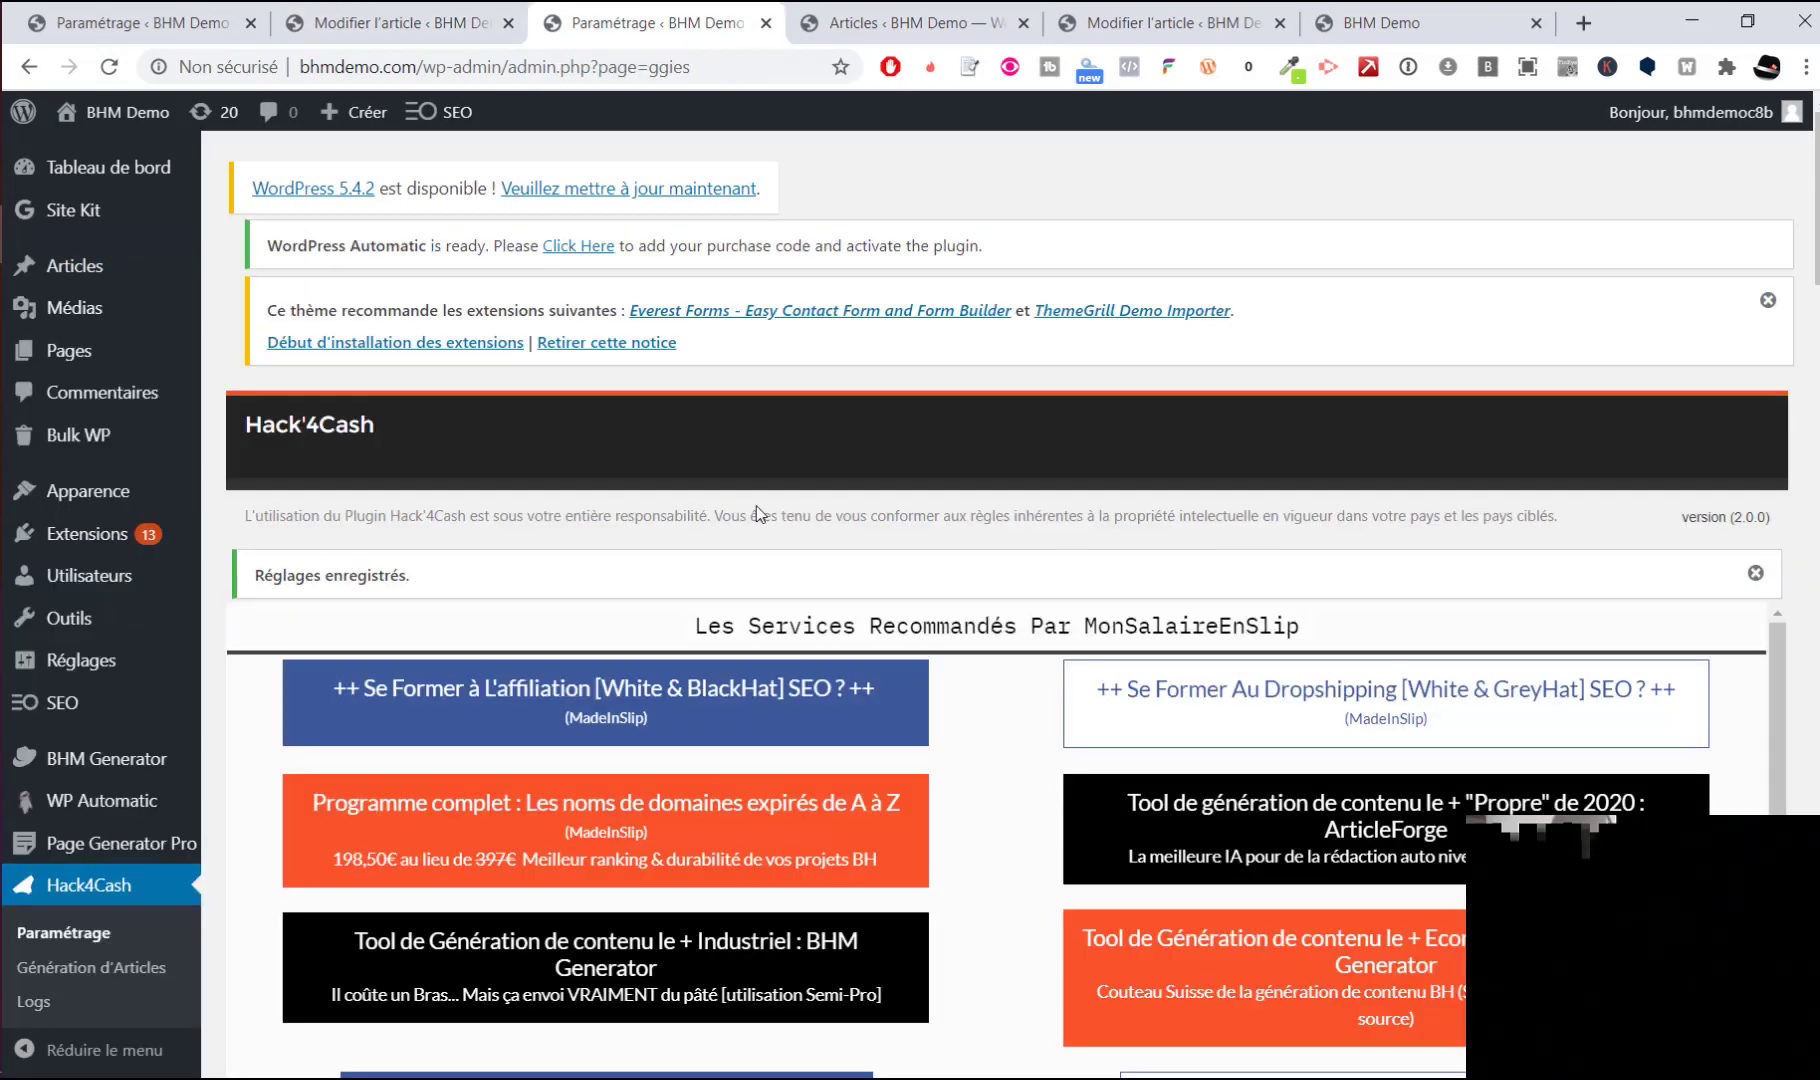
# Run the plugin's Diagnostic test and read the explanations for Google scraping, script operation and text generation
pyautogui.scroll(-10, 997, 358)
pyautogui.scroll(-2, 1198, 757)
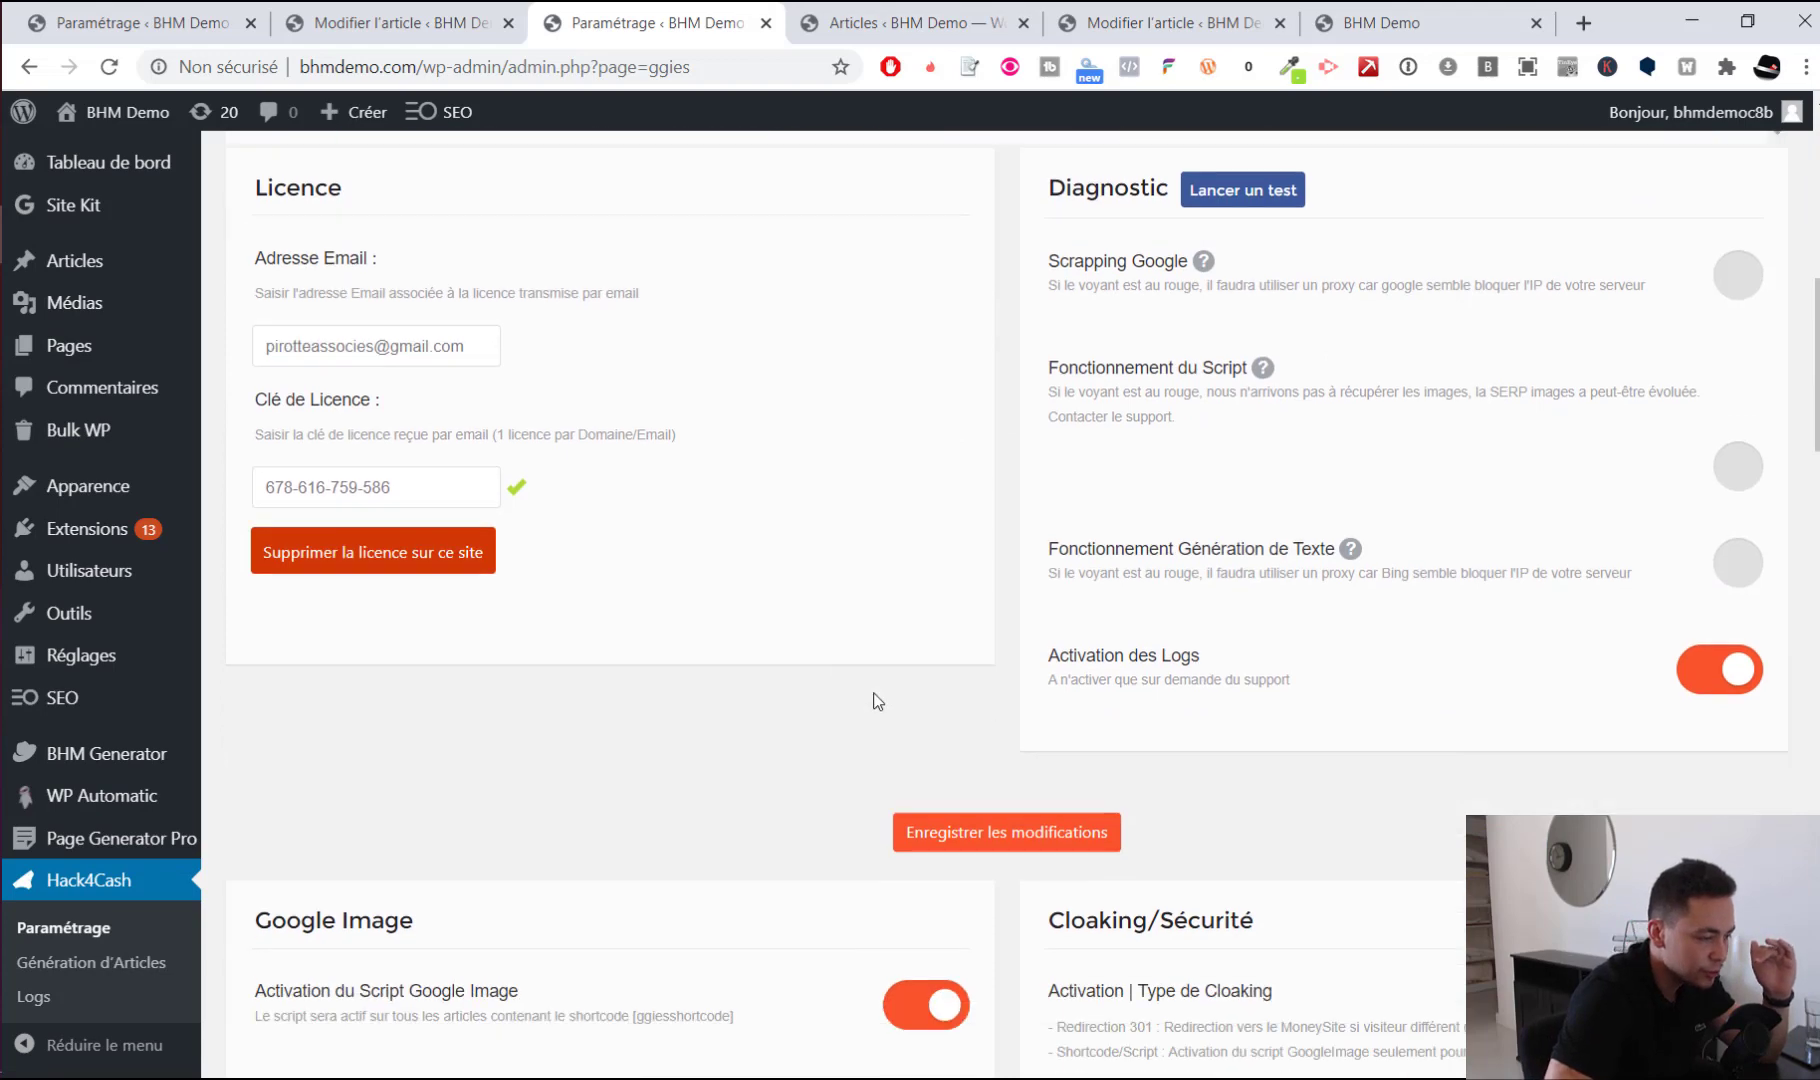
pyautogui.scroll(3, 1150, 690)
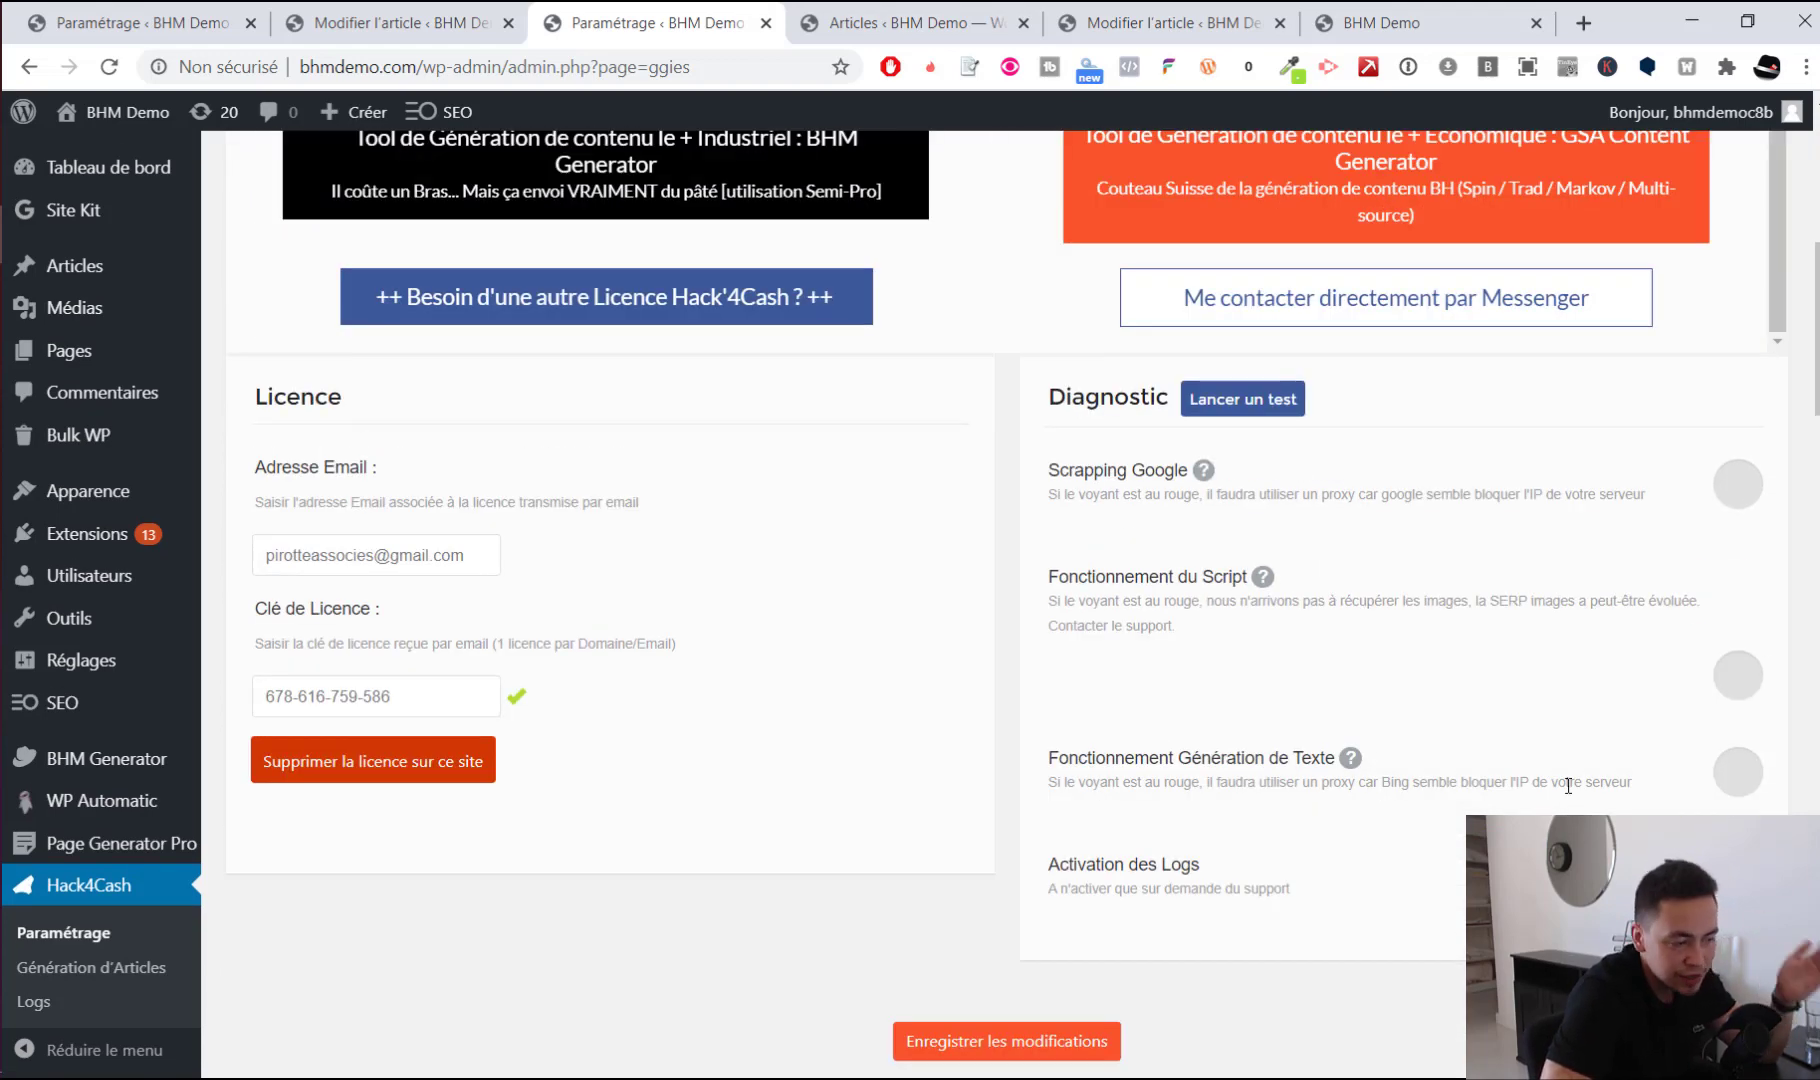
pyautogui.click(1245, 405)
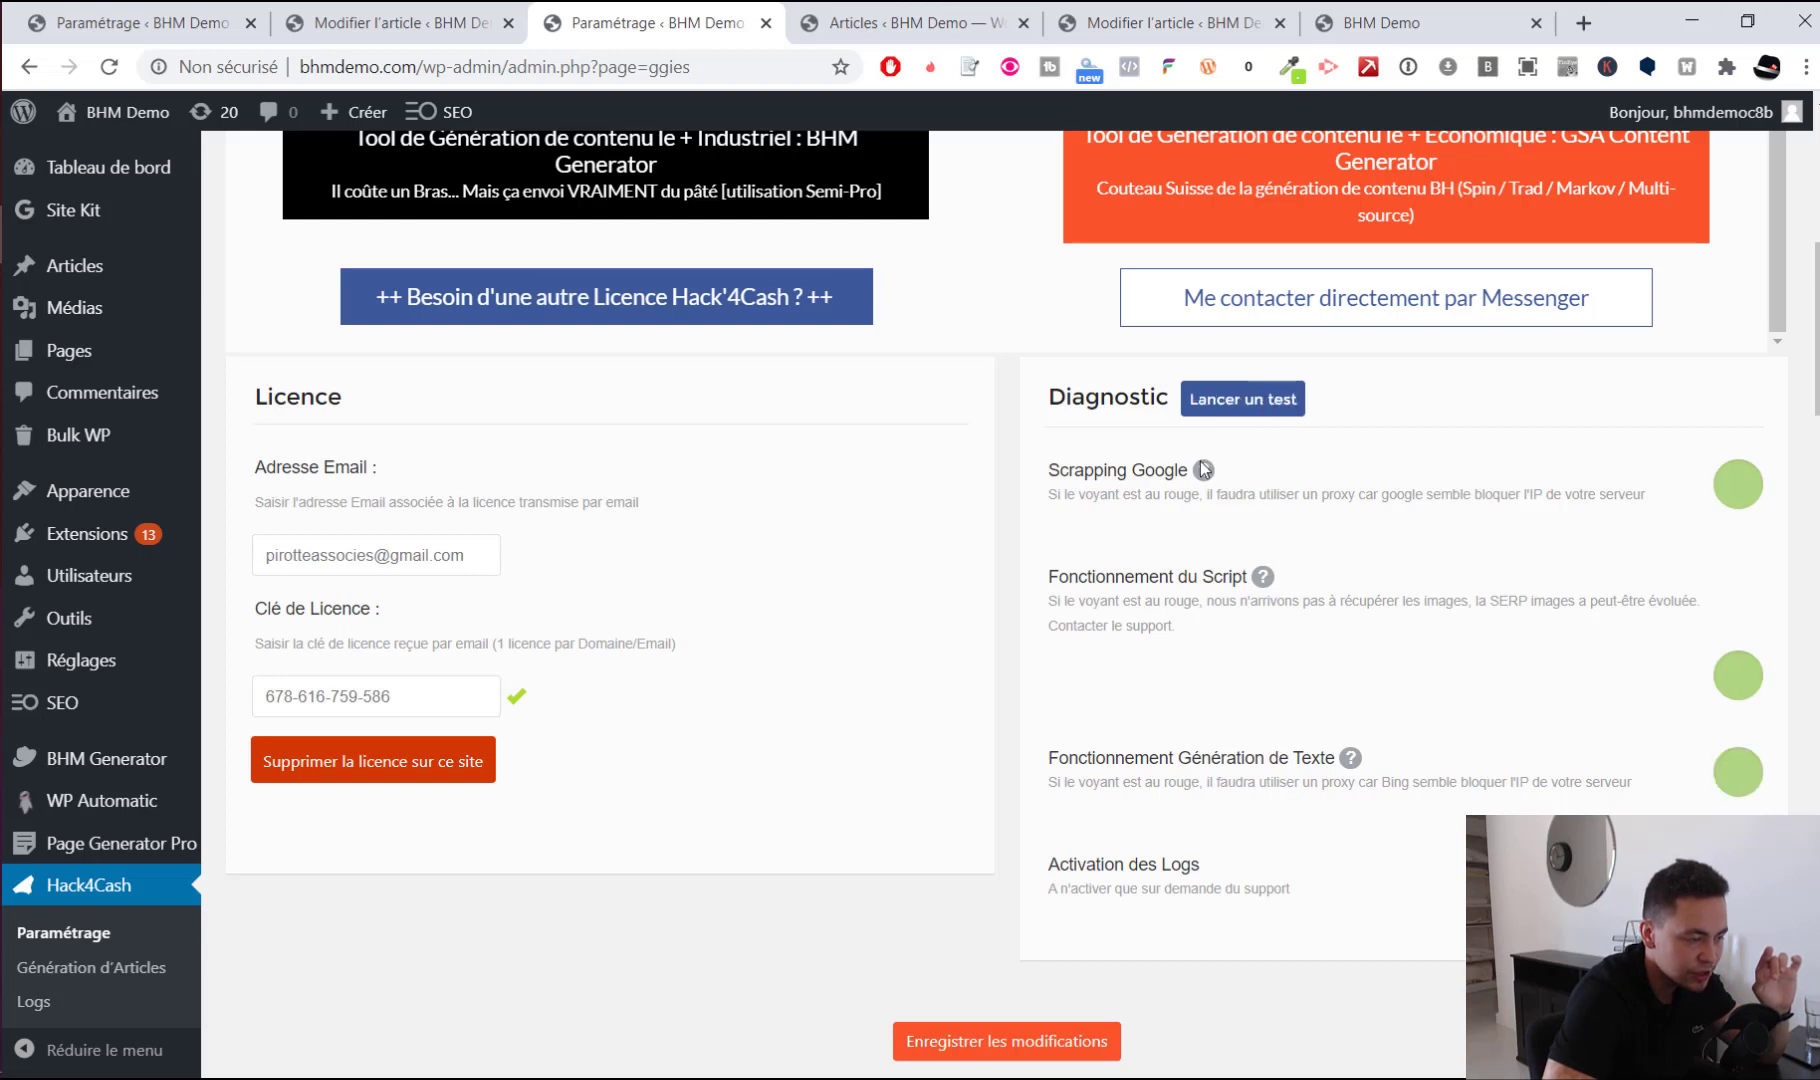
pyautogui.tripleClick(1037, 490)
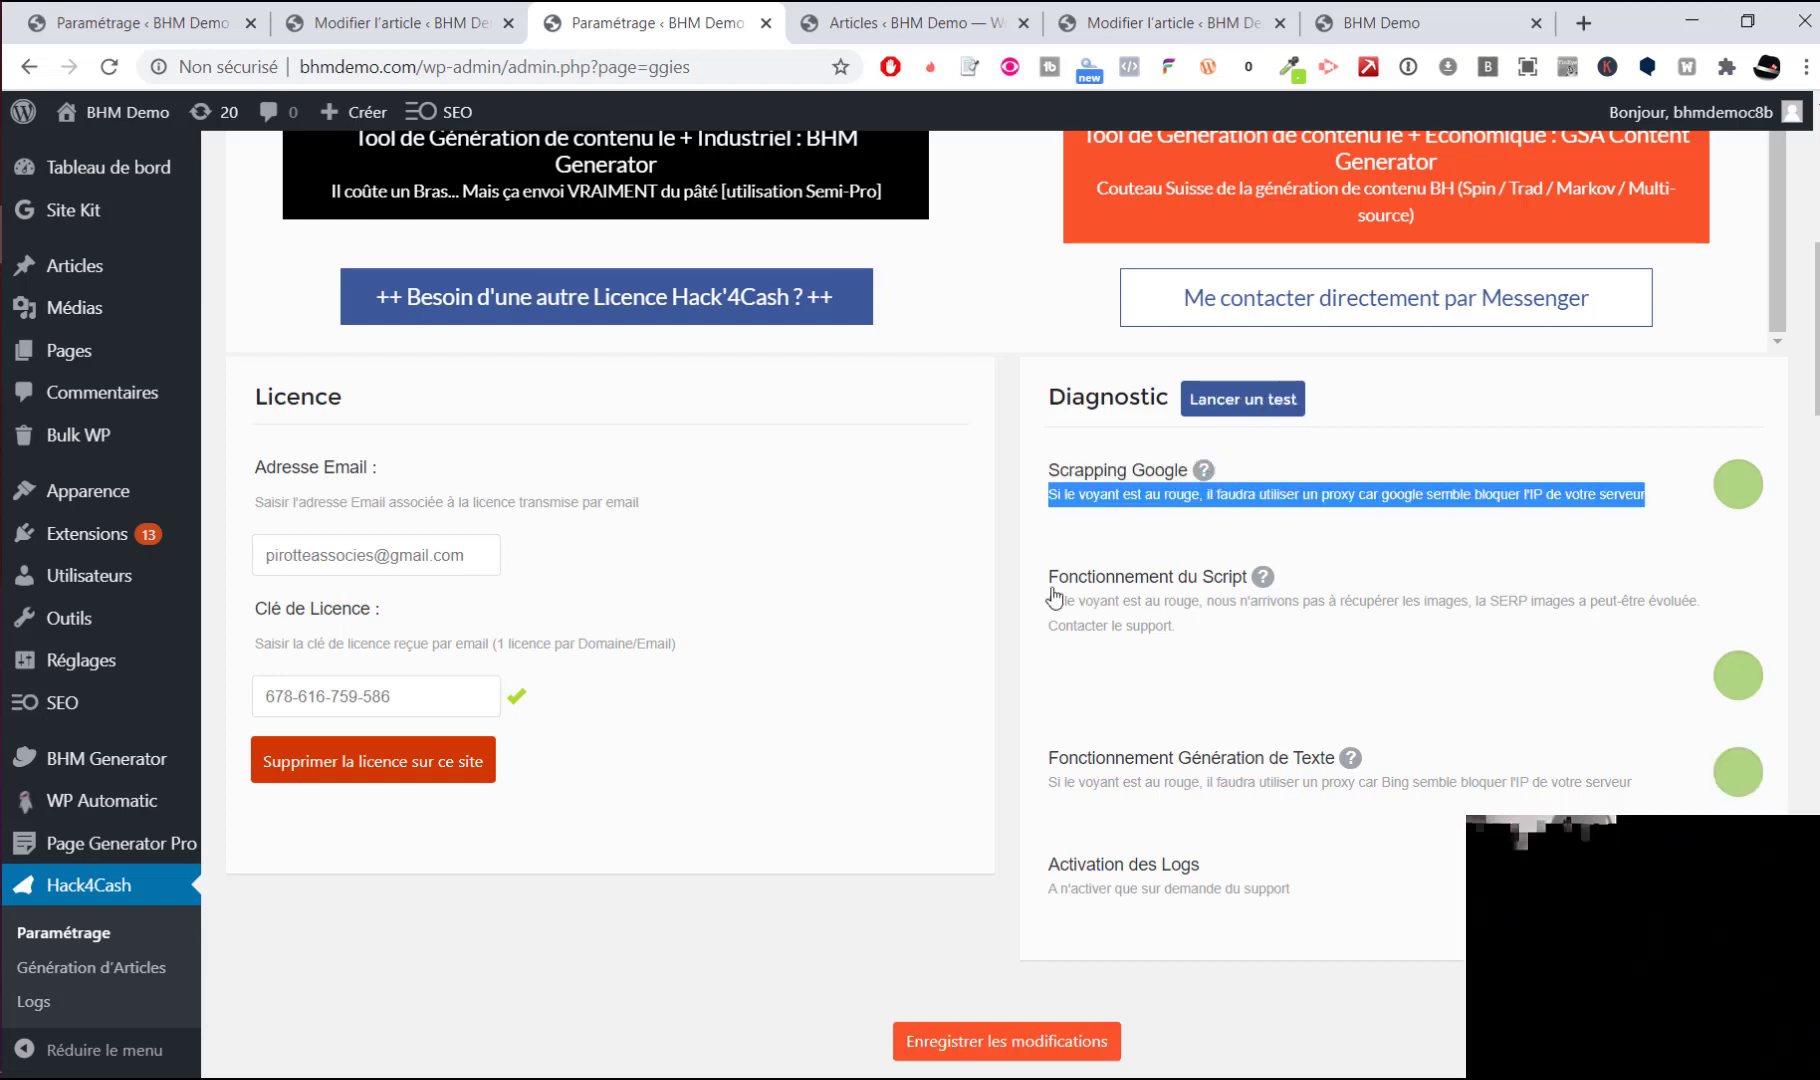
pyautogui.tripleClick(1209, 605)
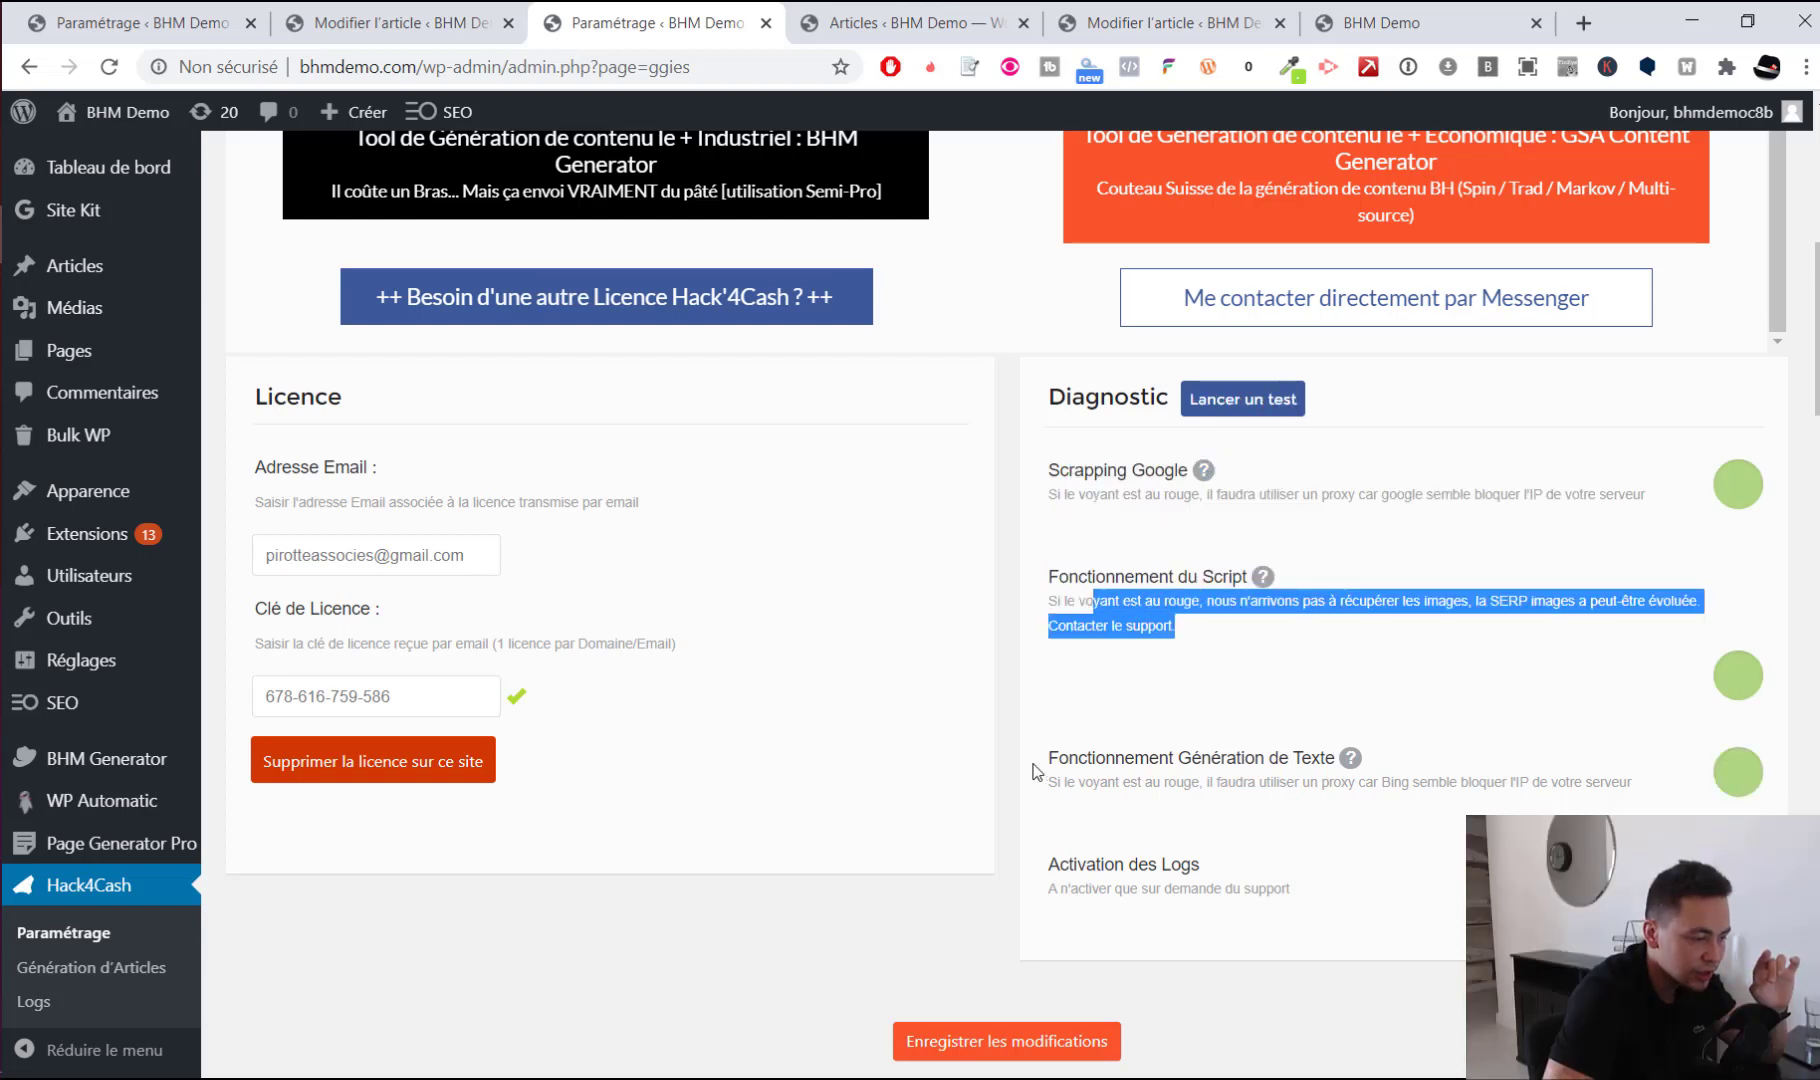
pyautogui.tripleClick(1087, 783)
pyautogui.click(1018, 745)
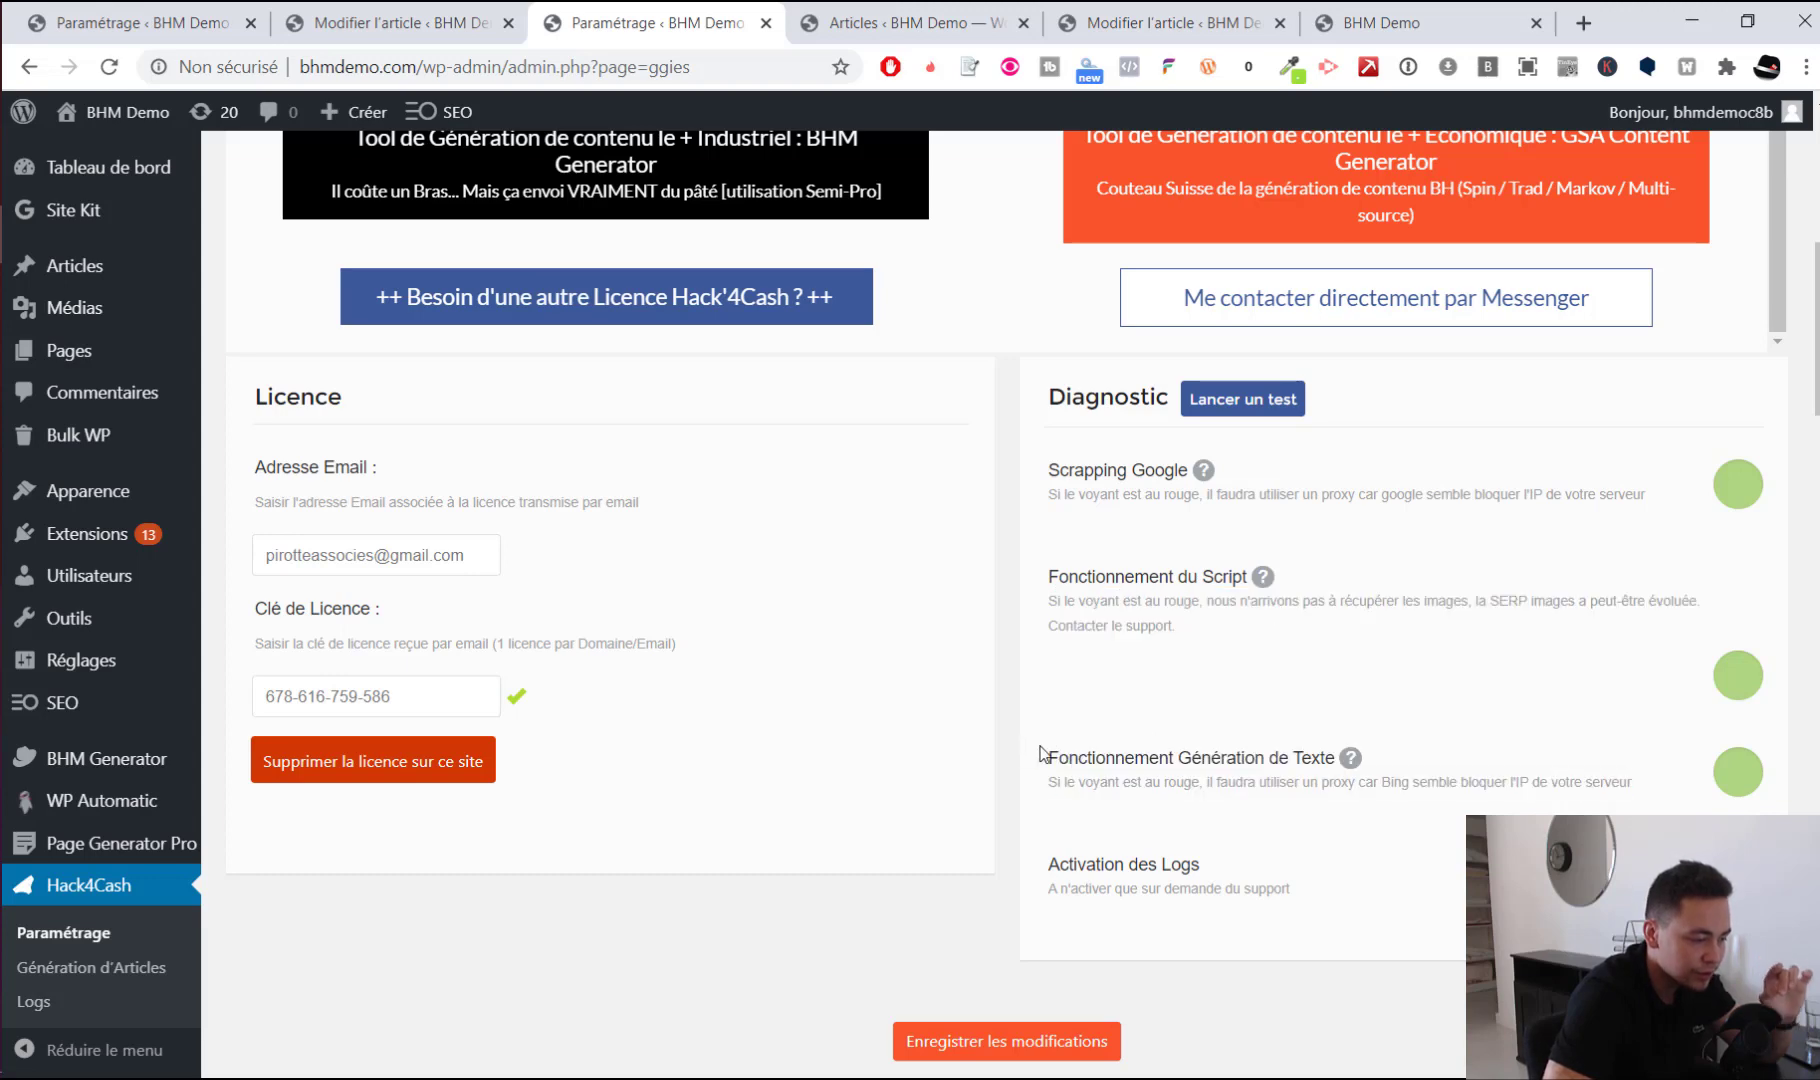
# Review the plugin's Google Image, cloaking, cache, image exclusion and proxy settings
pyautogui.scroll(-1, 898, 757)
pyautogui.scroll(-10, 898, 757)
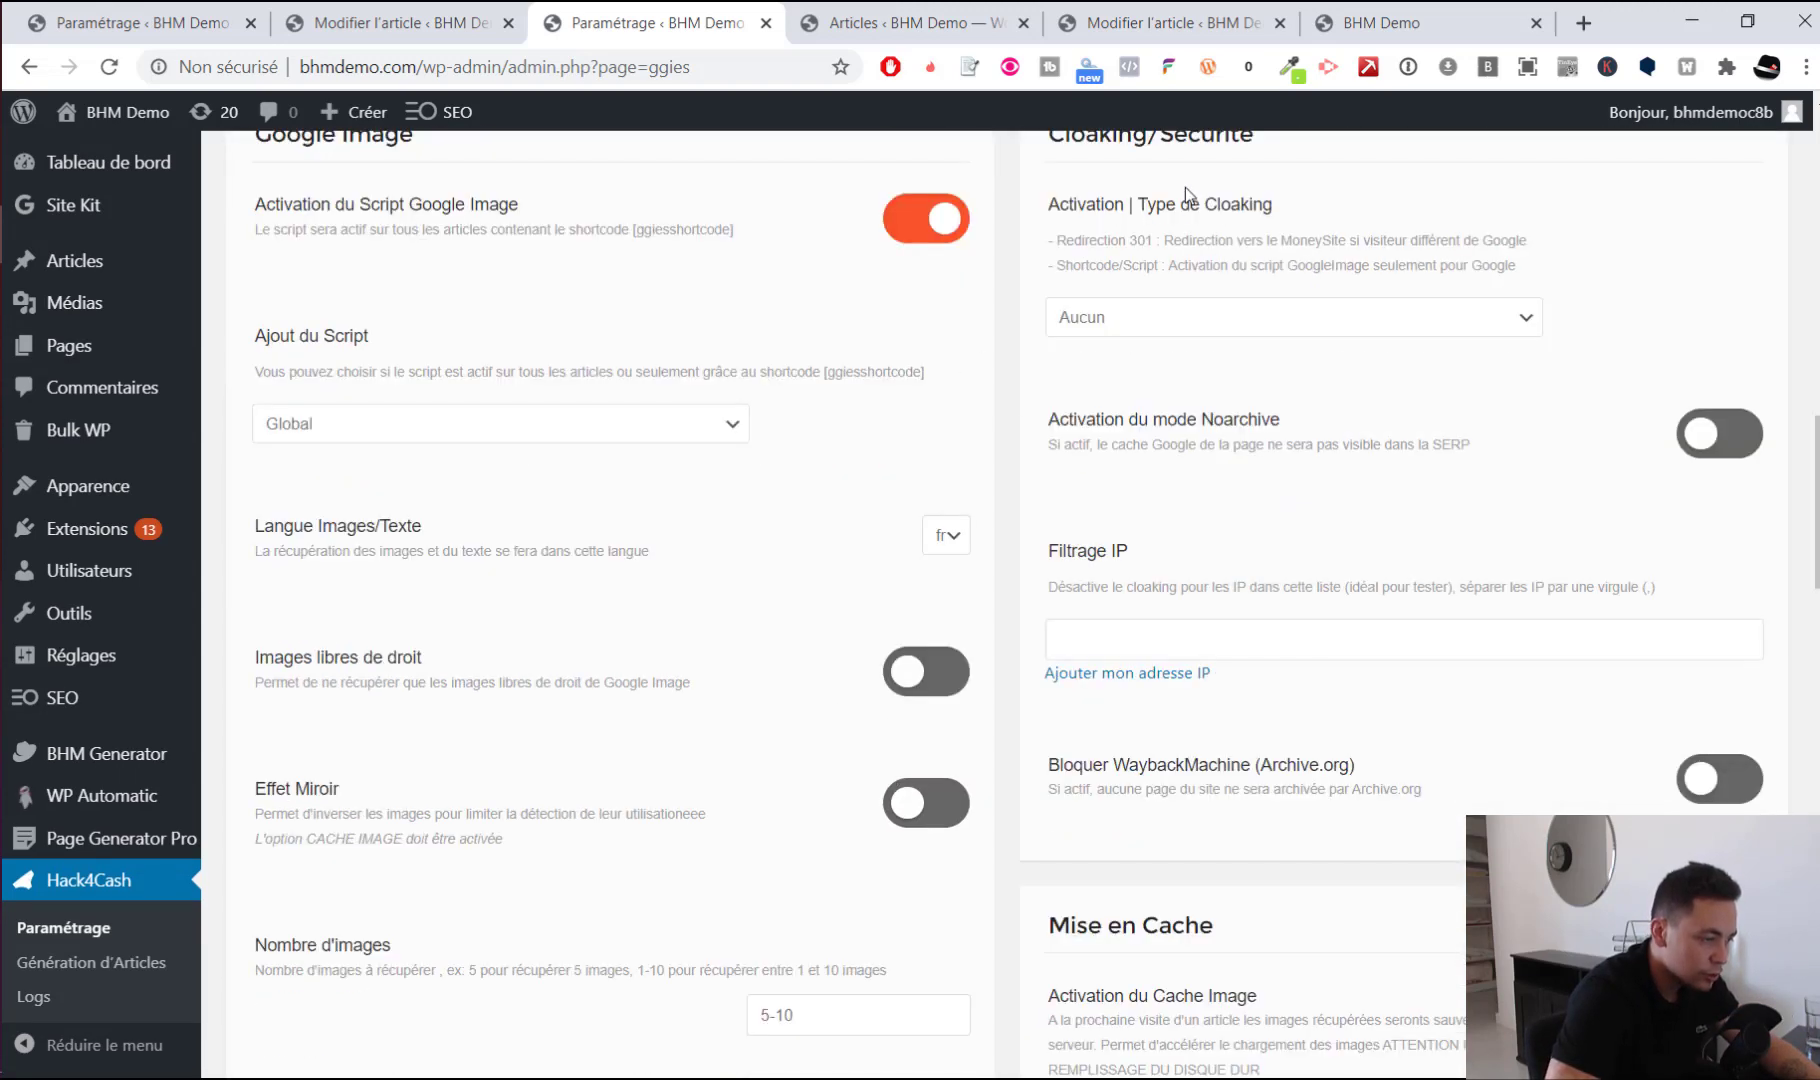
pyautogui.scroll(-6, 812, 524)
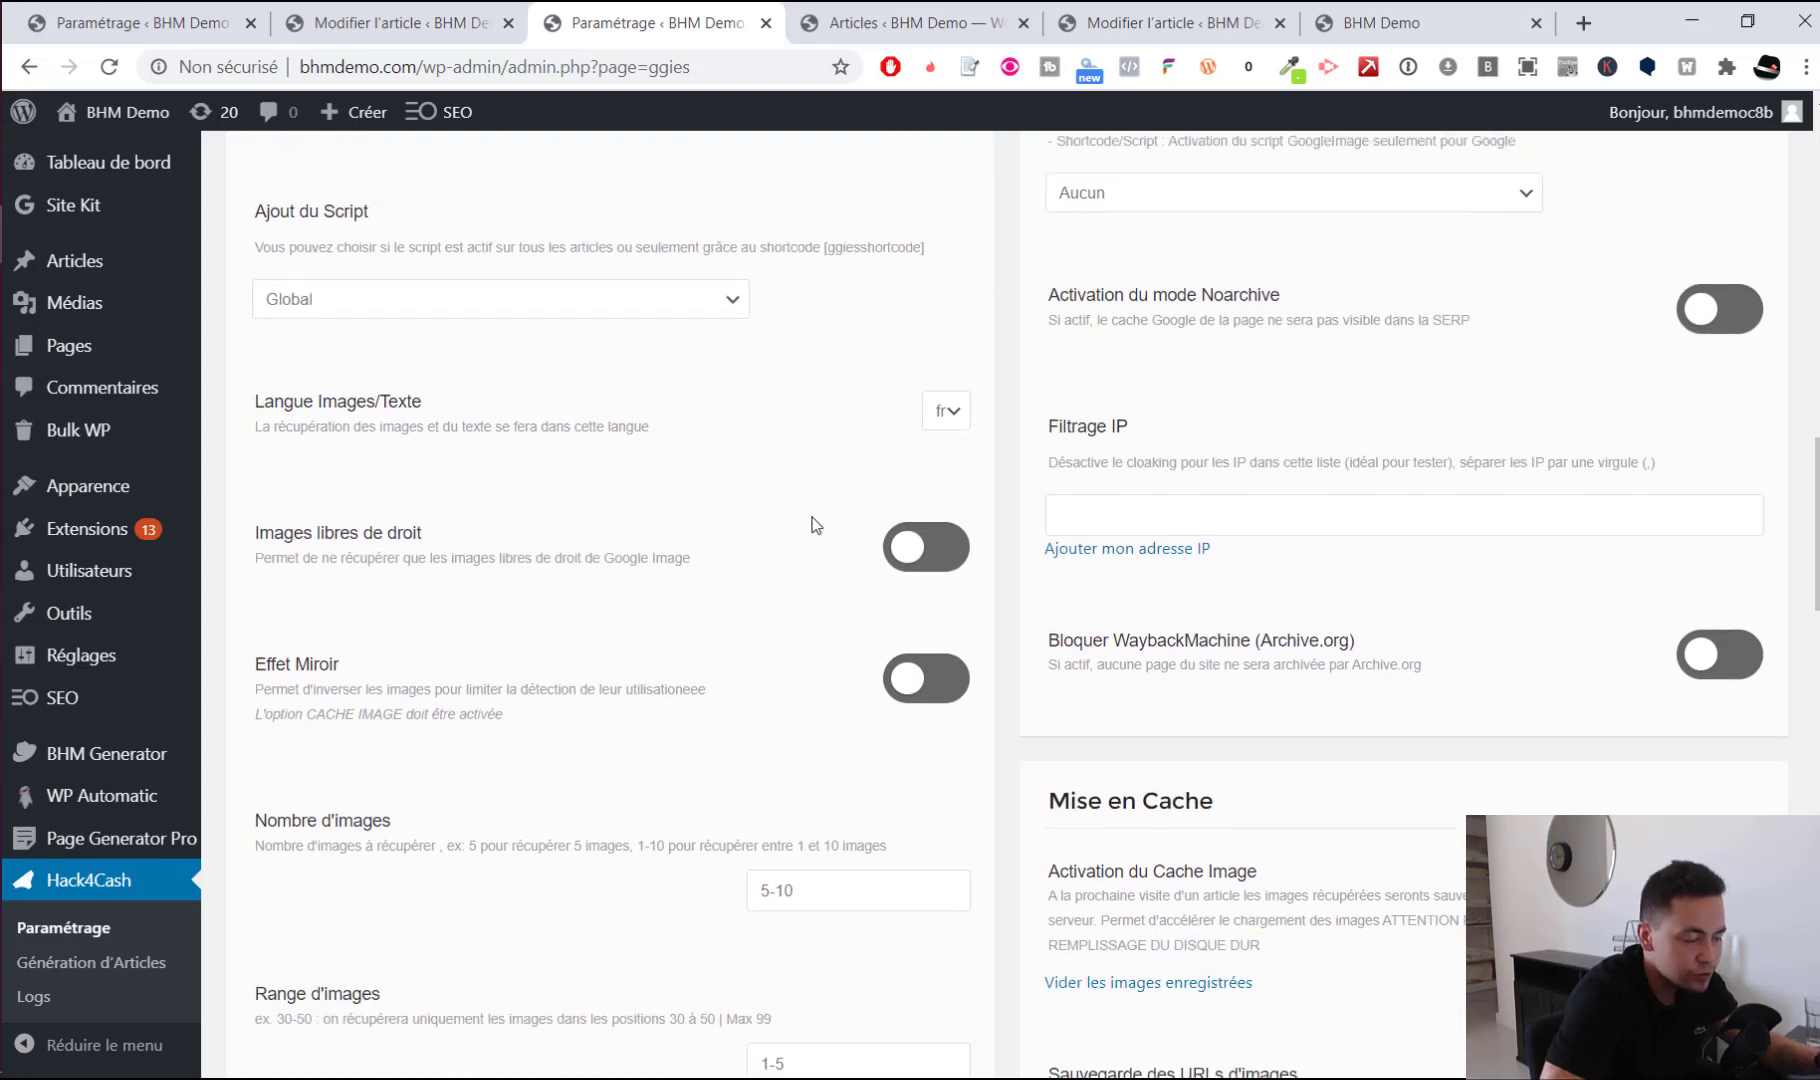
pyautogui.scroll(-4, 857, 672)
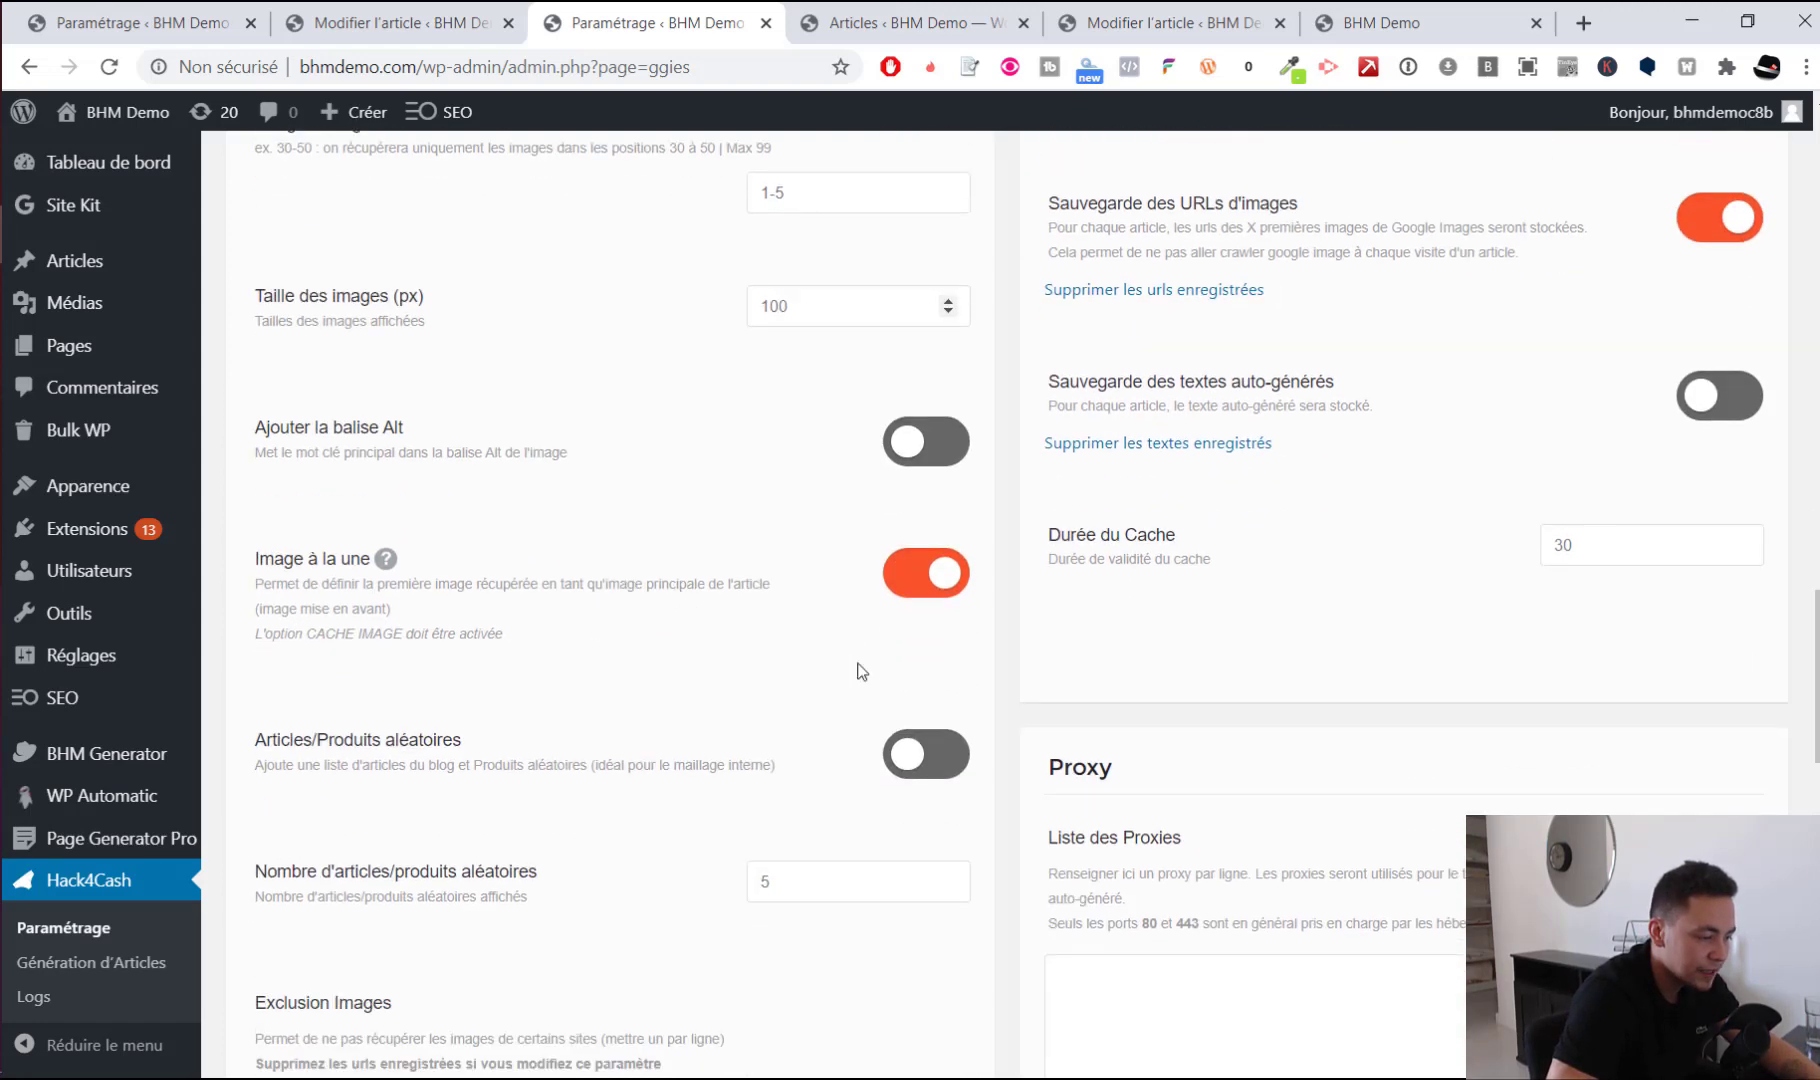
pyautogui.scroll(-1, 1004, 724)
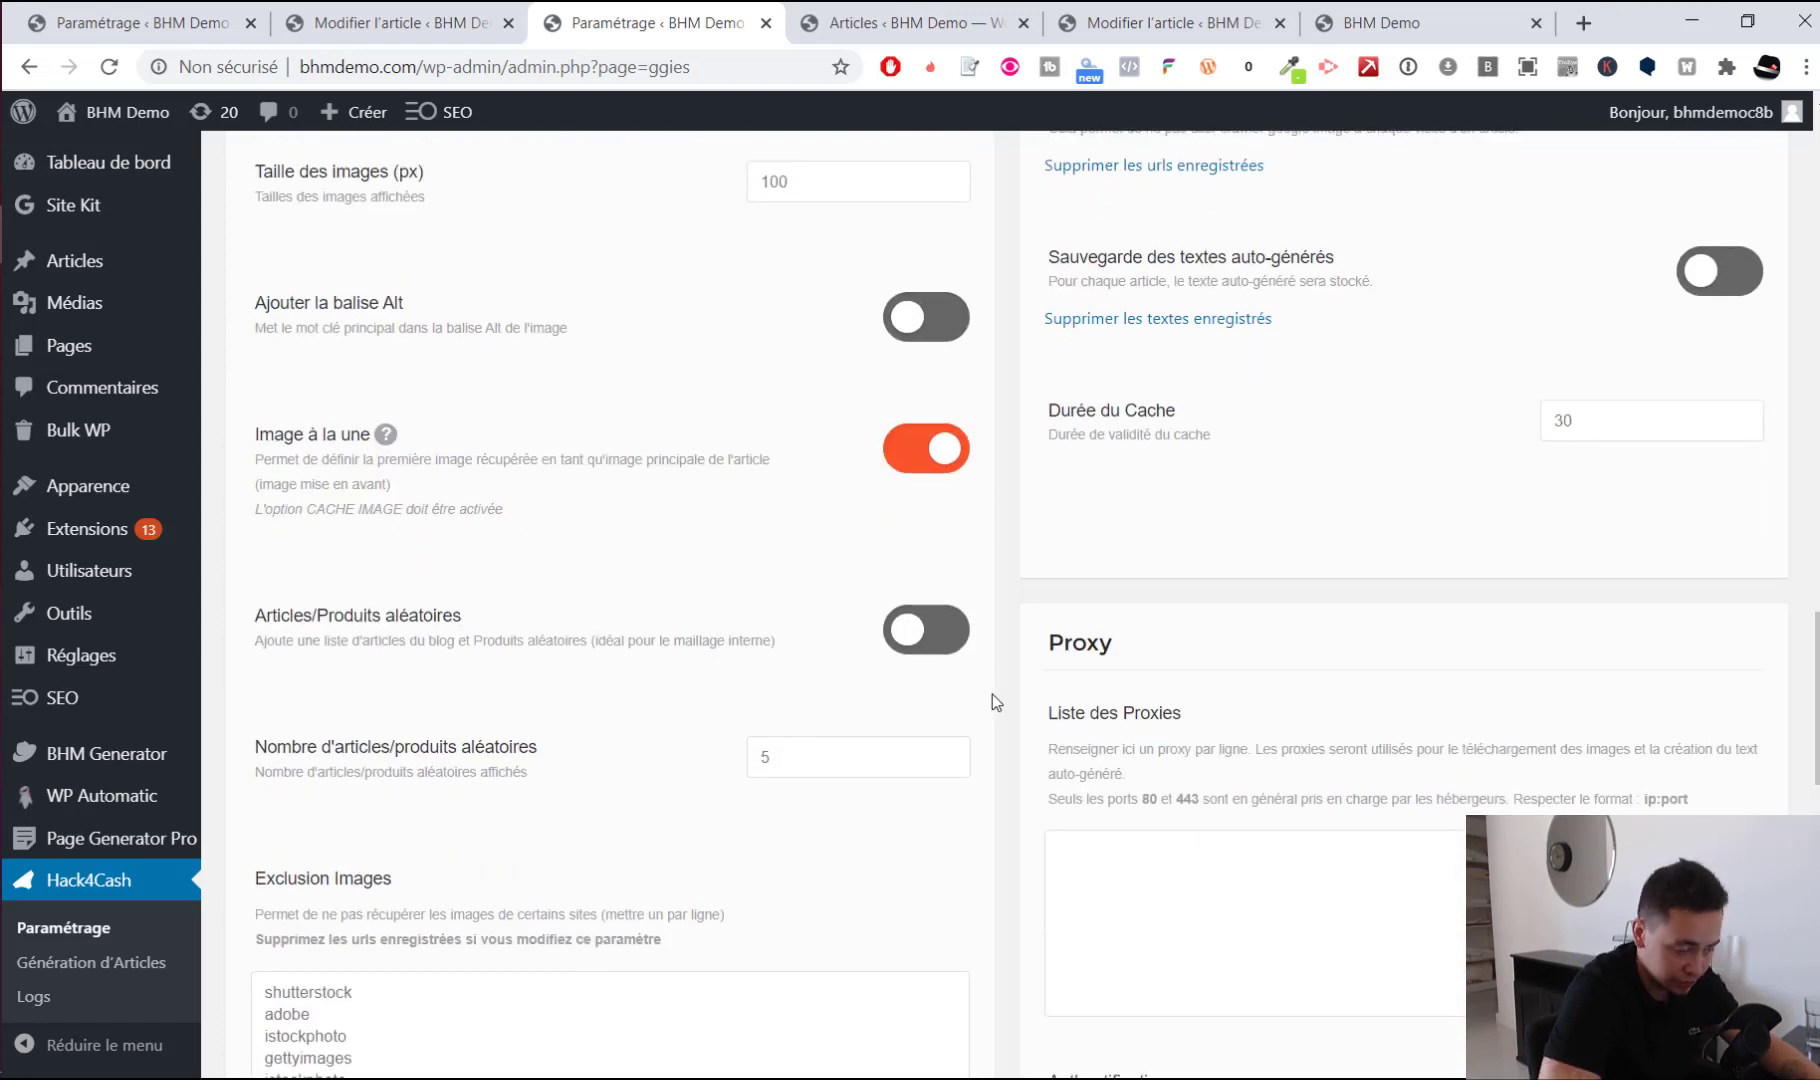
pyautogui.scroll(-2, 1019, 670)
pyautogui.scroll(-2, 1030, 642)
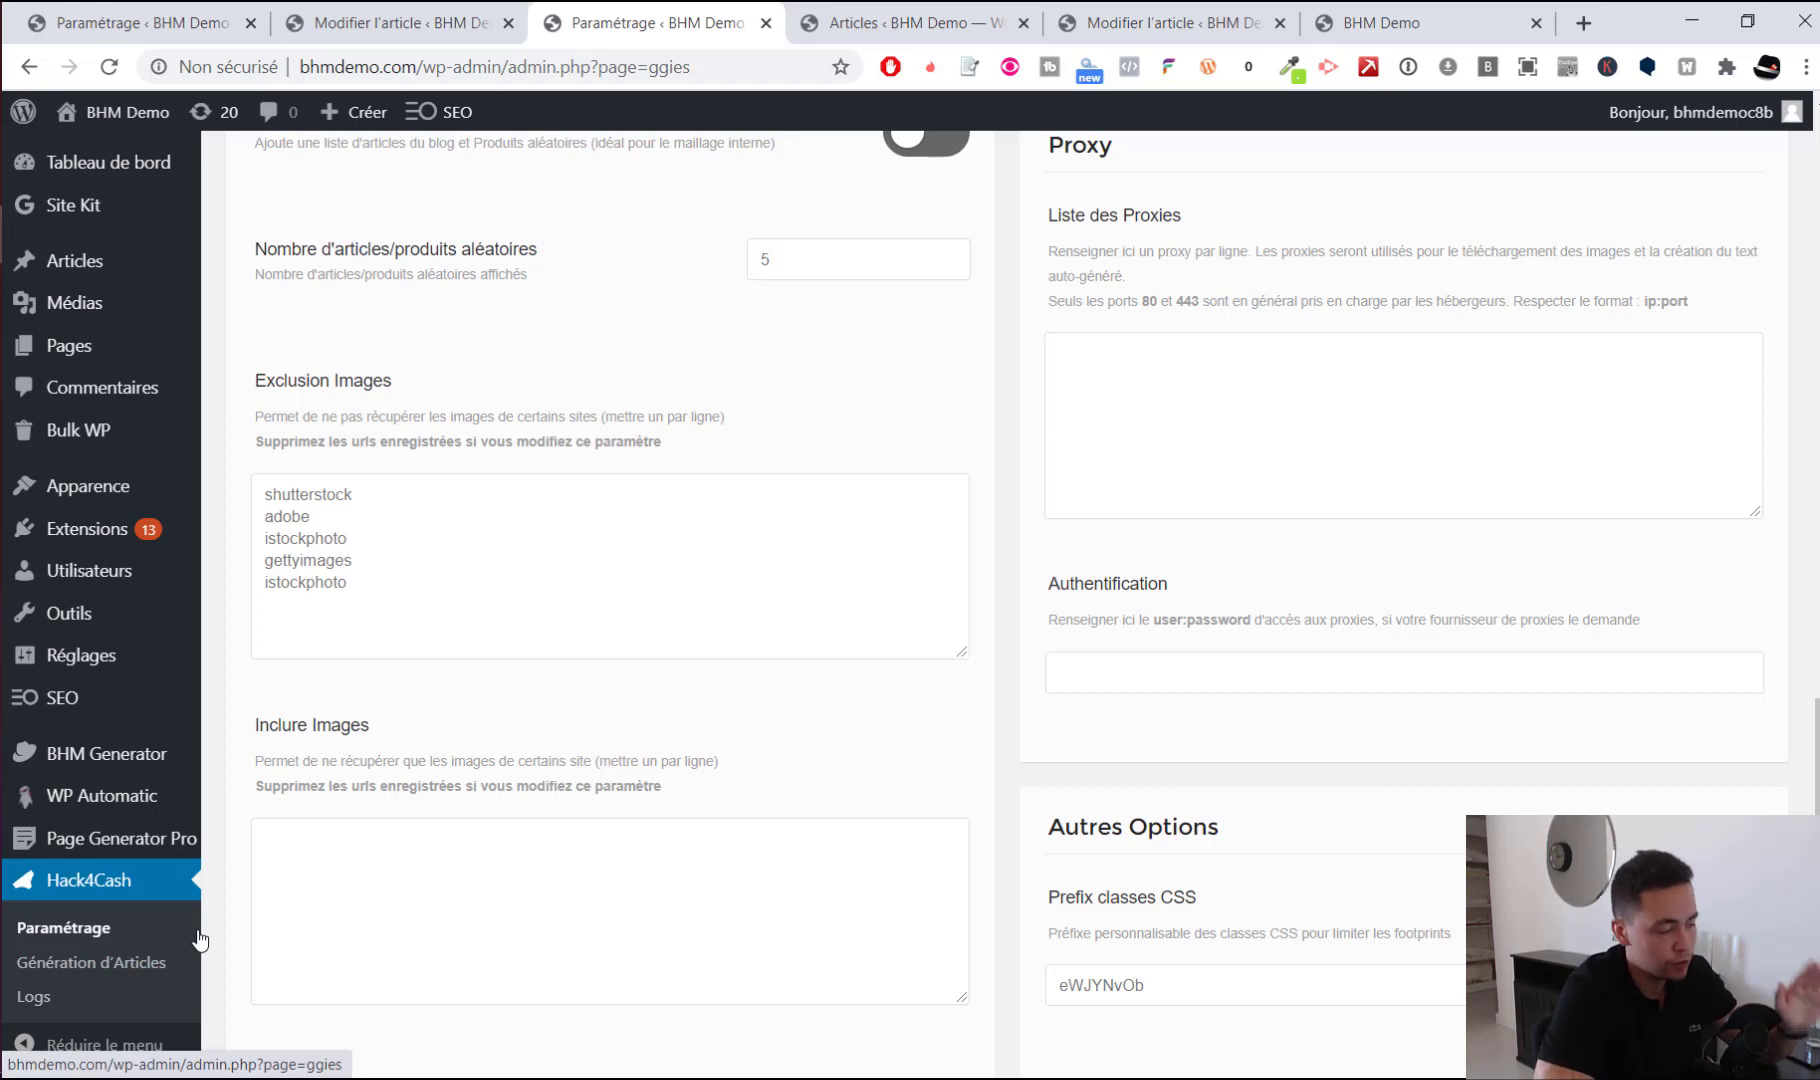
# Open Hack4Cash's Génération d'Articles page and look over its keyword search, result and article creation sections
pyautogui.click(147, 961)
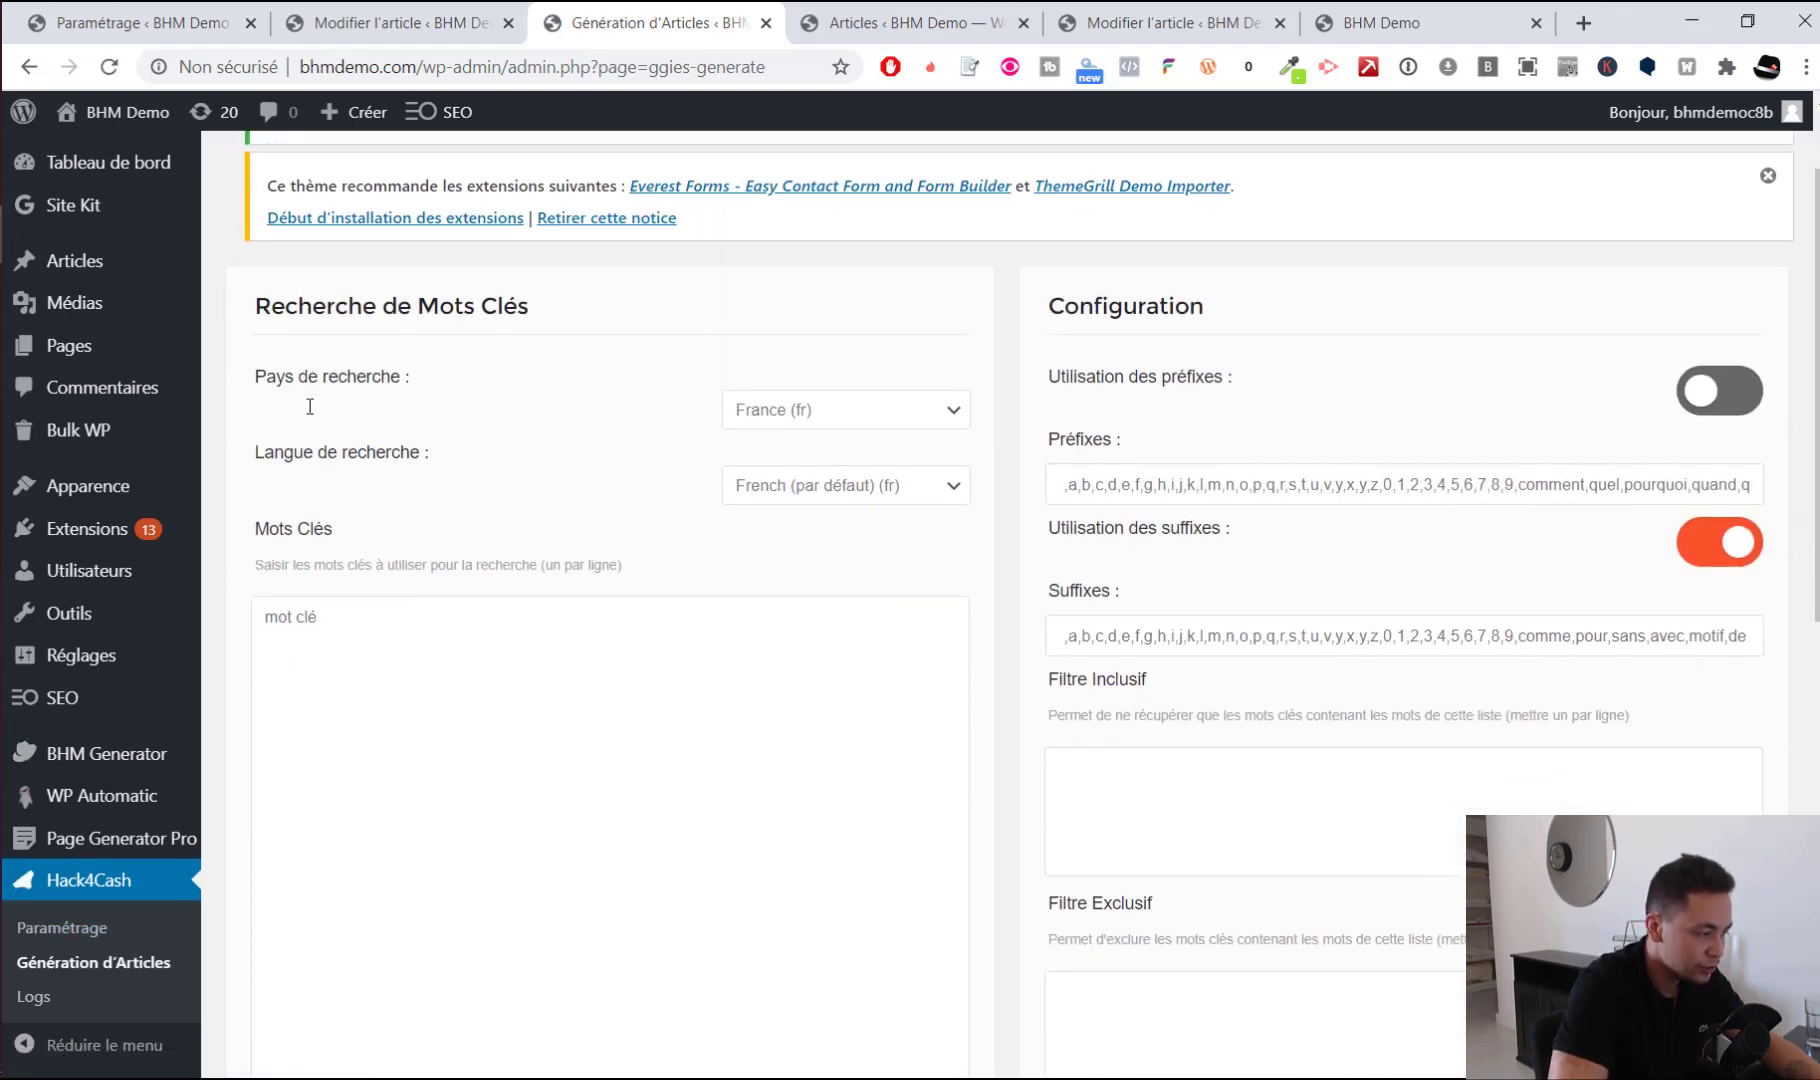
pyautogui.scroll(-1, 536, 604)
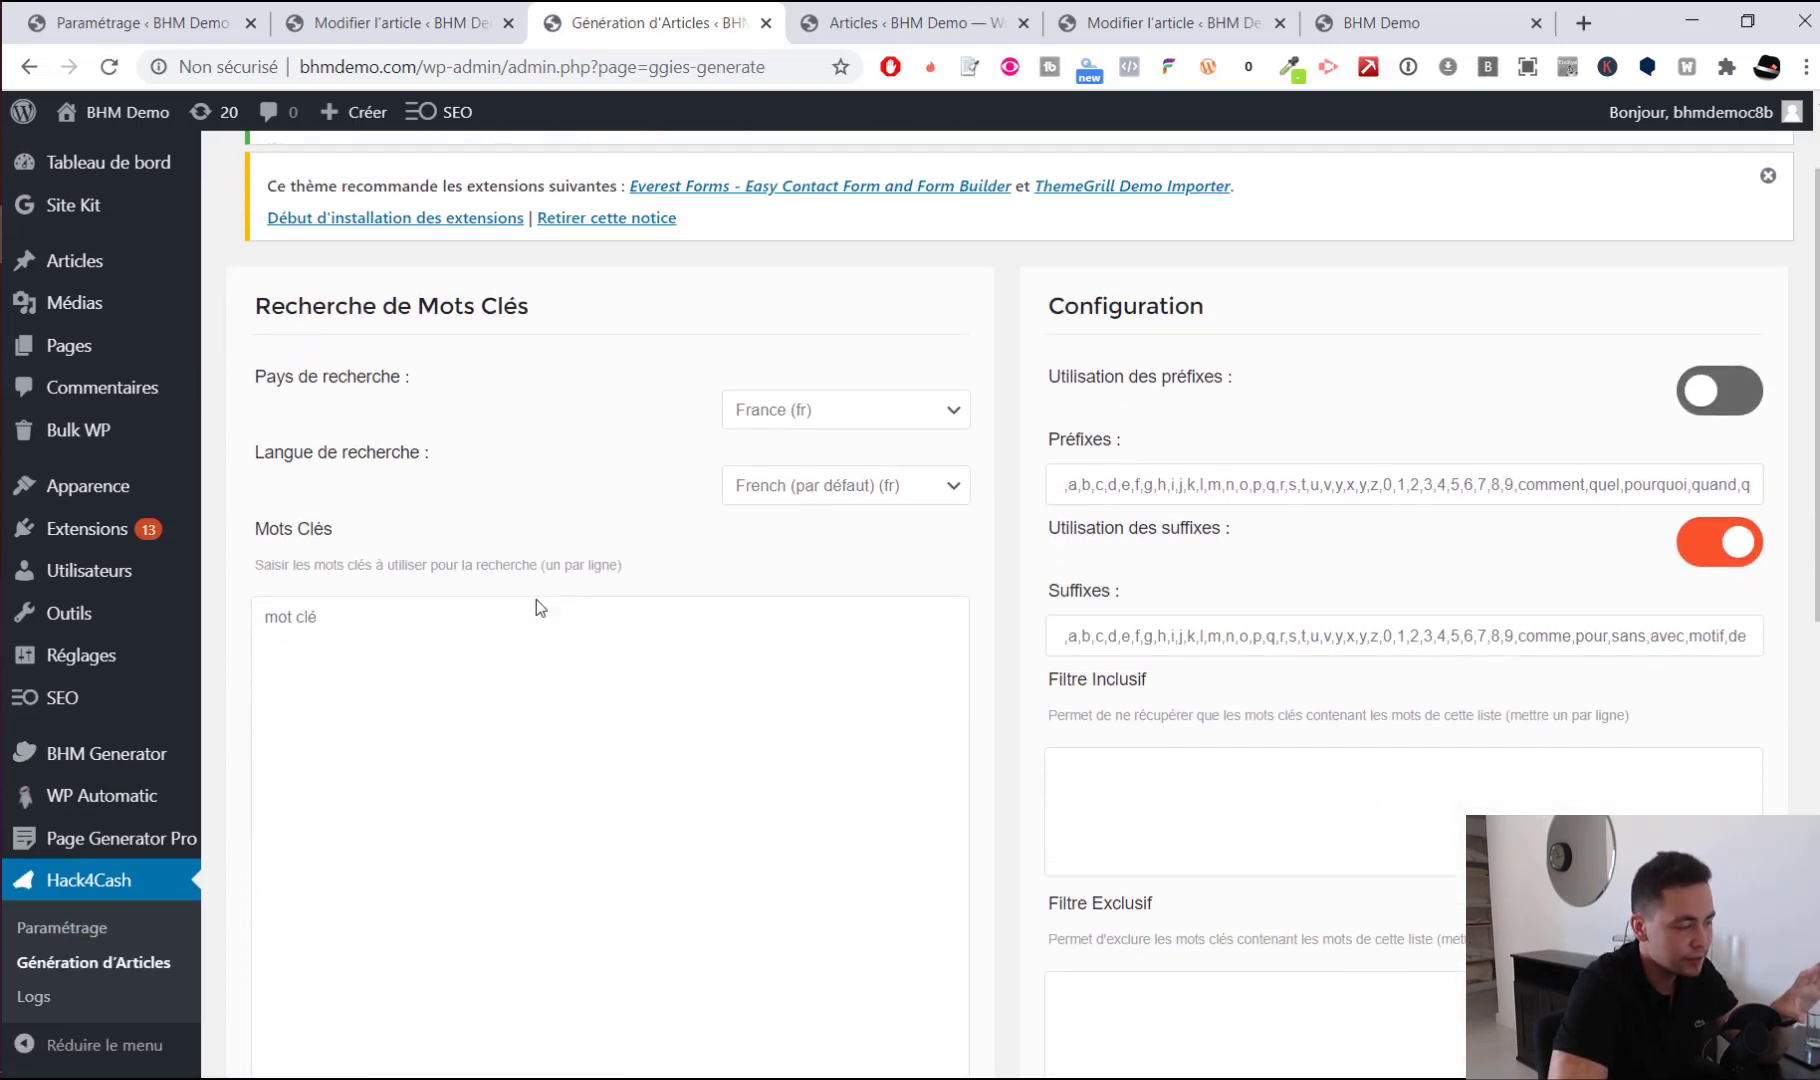
pyautogui.scroll(-6, 536, 607)
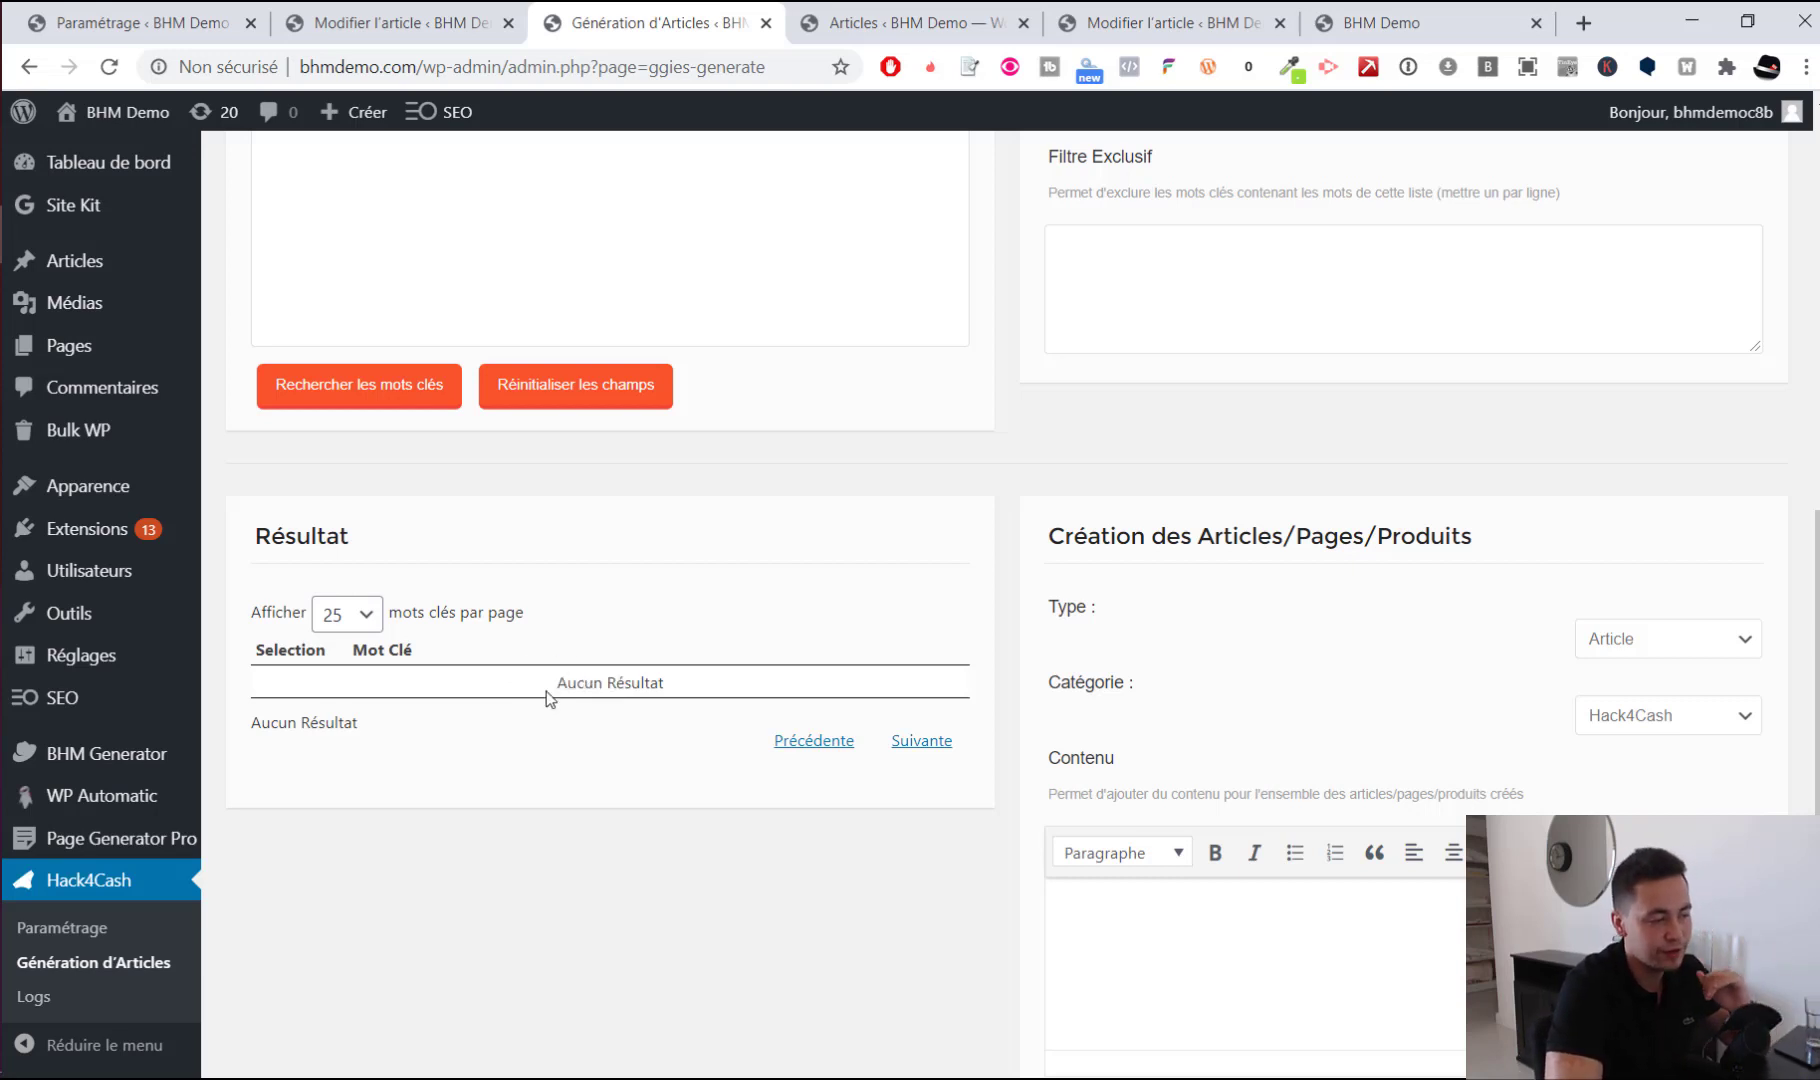
pyautogui.scroll(5, 543, 702)
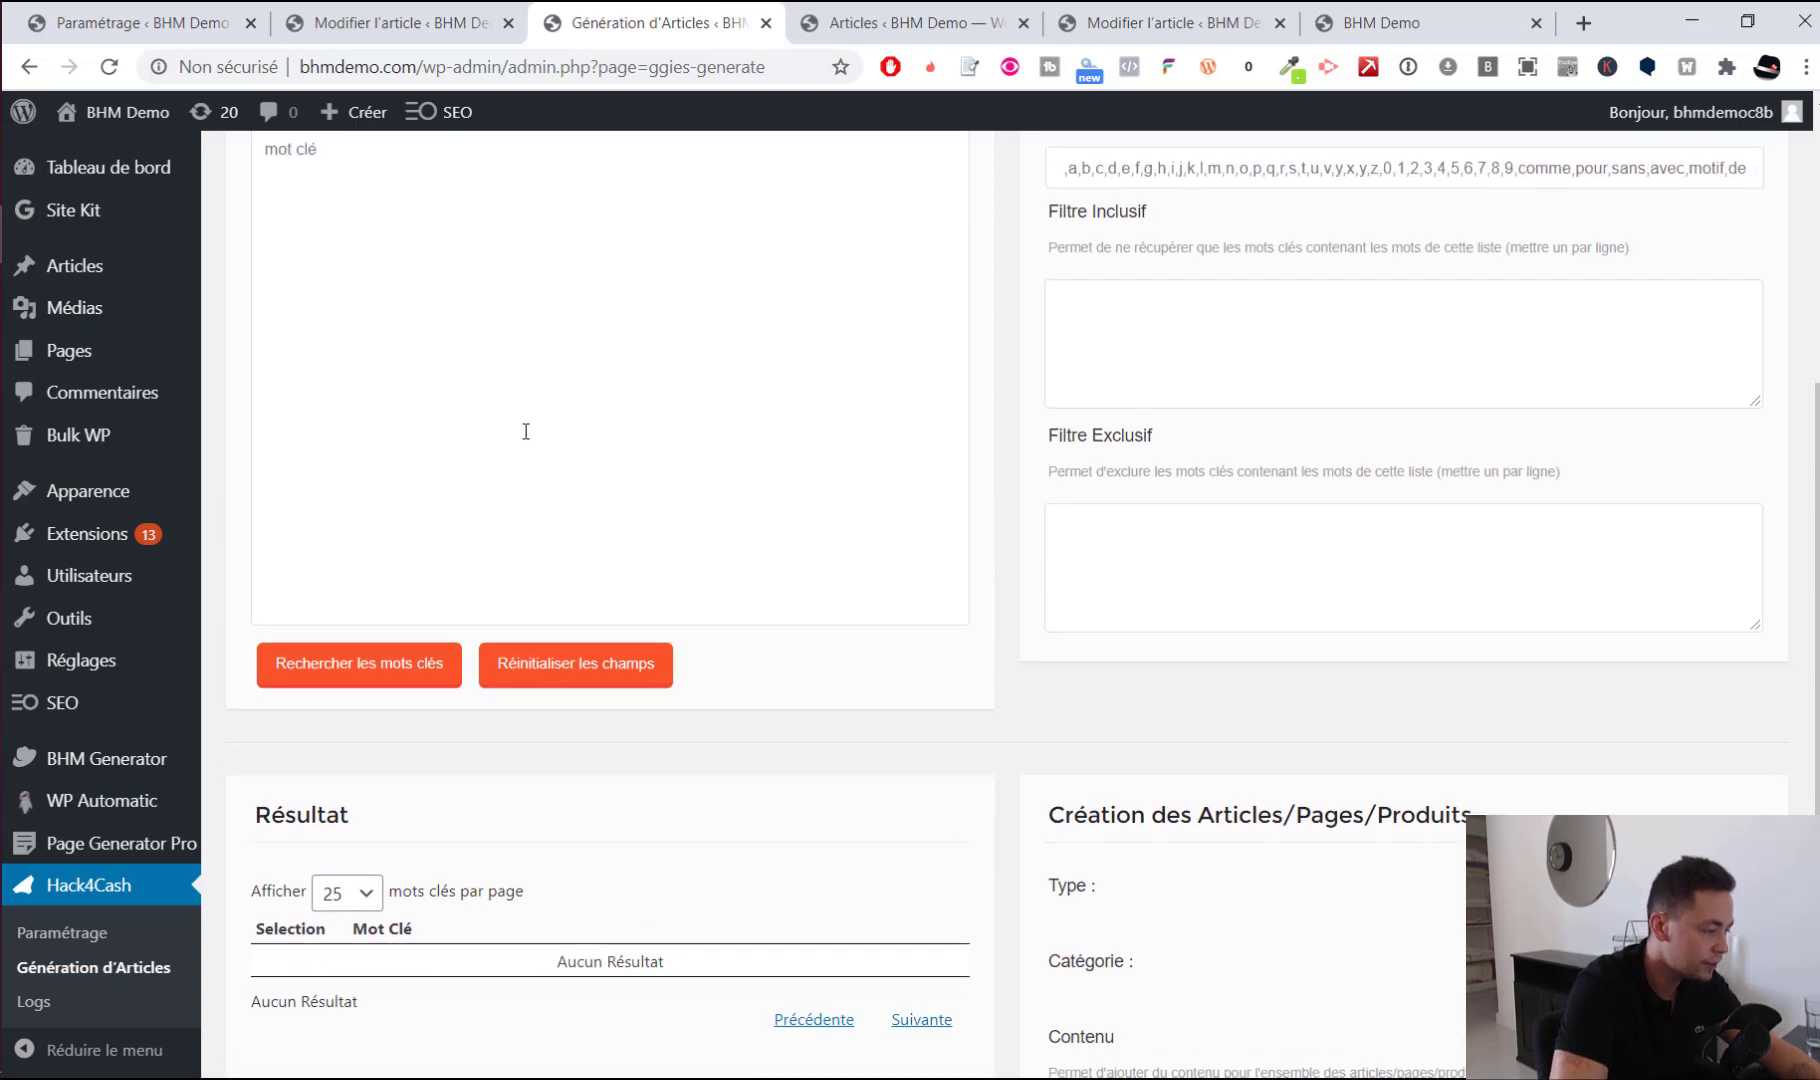
# Search for keyword suggestions based on "jupe soirée" and stop the search after the first several suffixes
pyautogui.click(504, 583)
pyautogui.write('jupe')
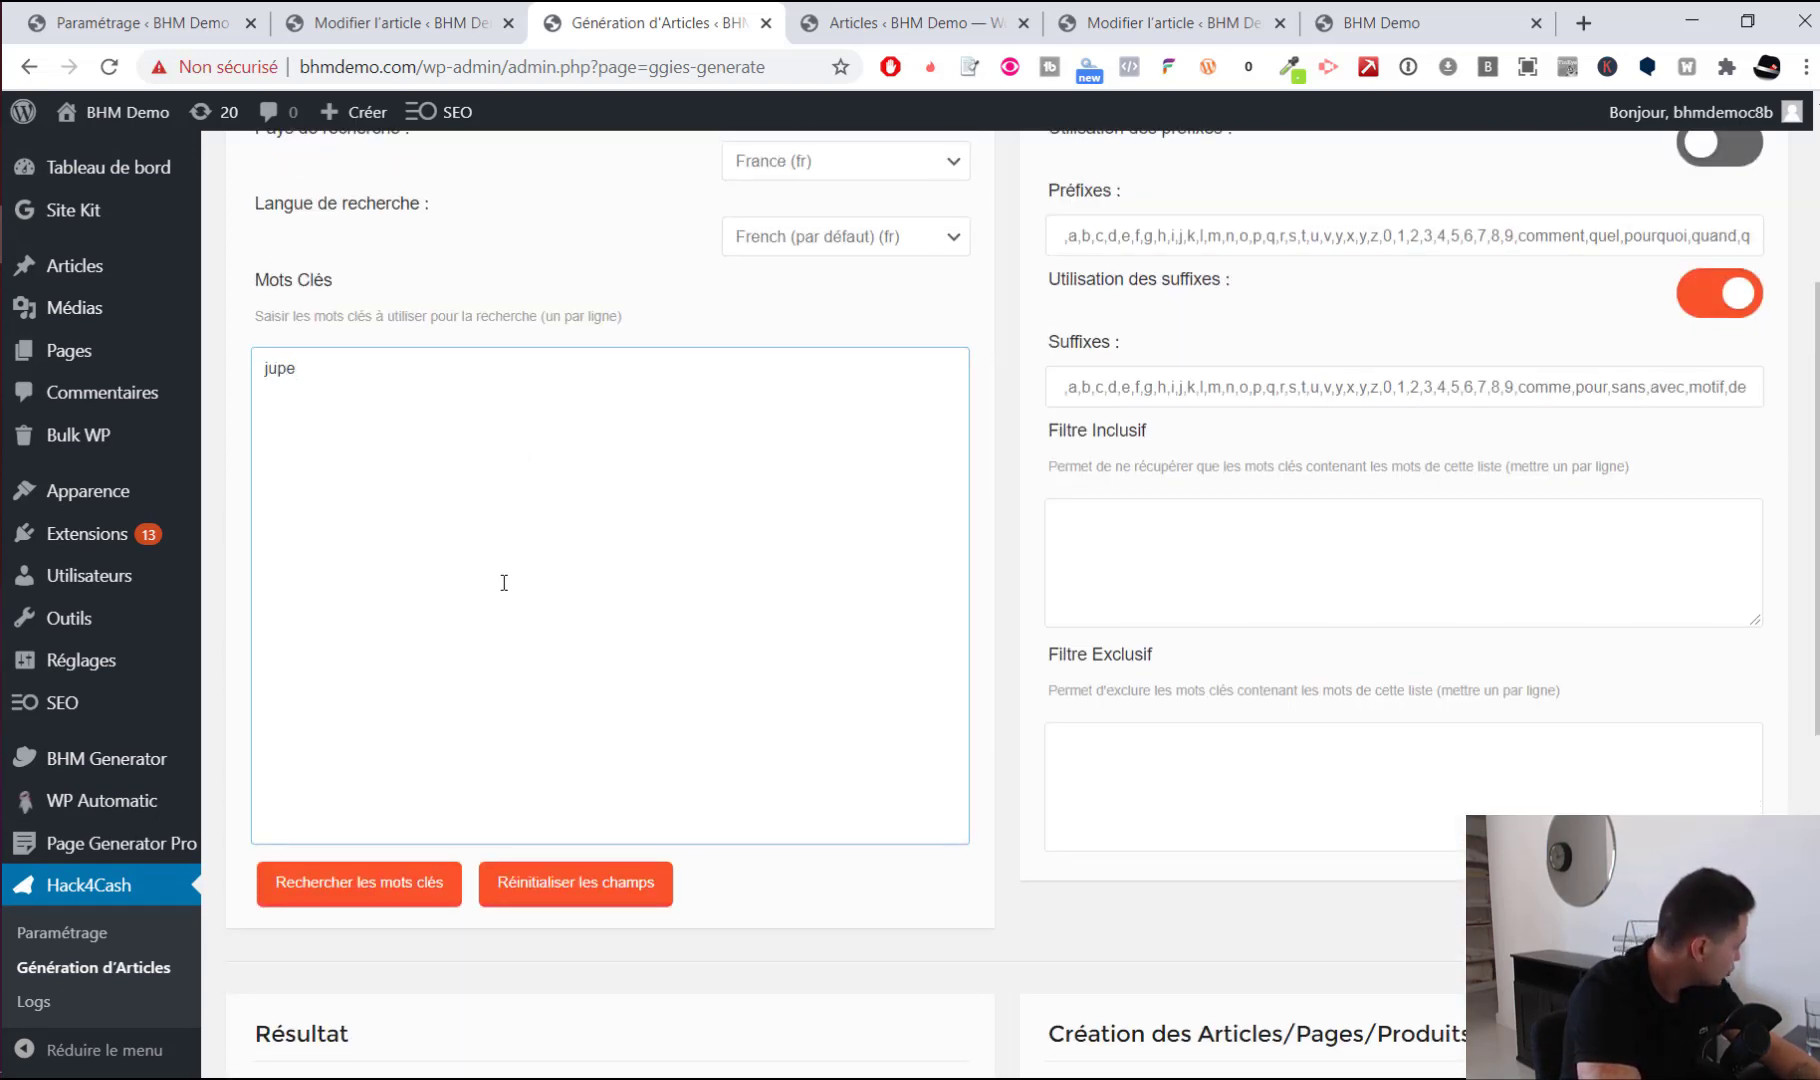
pyautogui.write(' soirée')
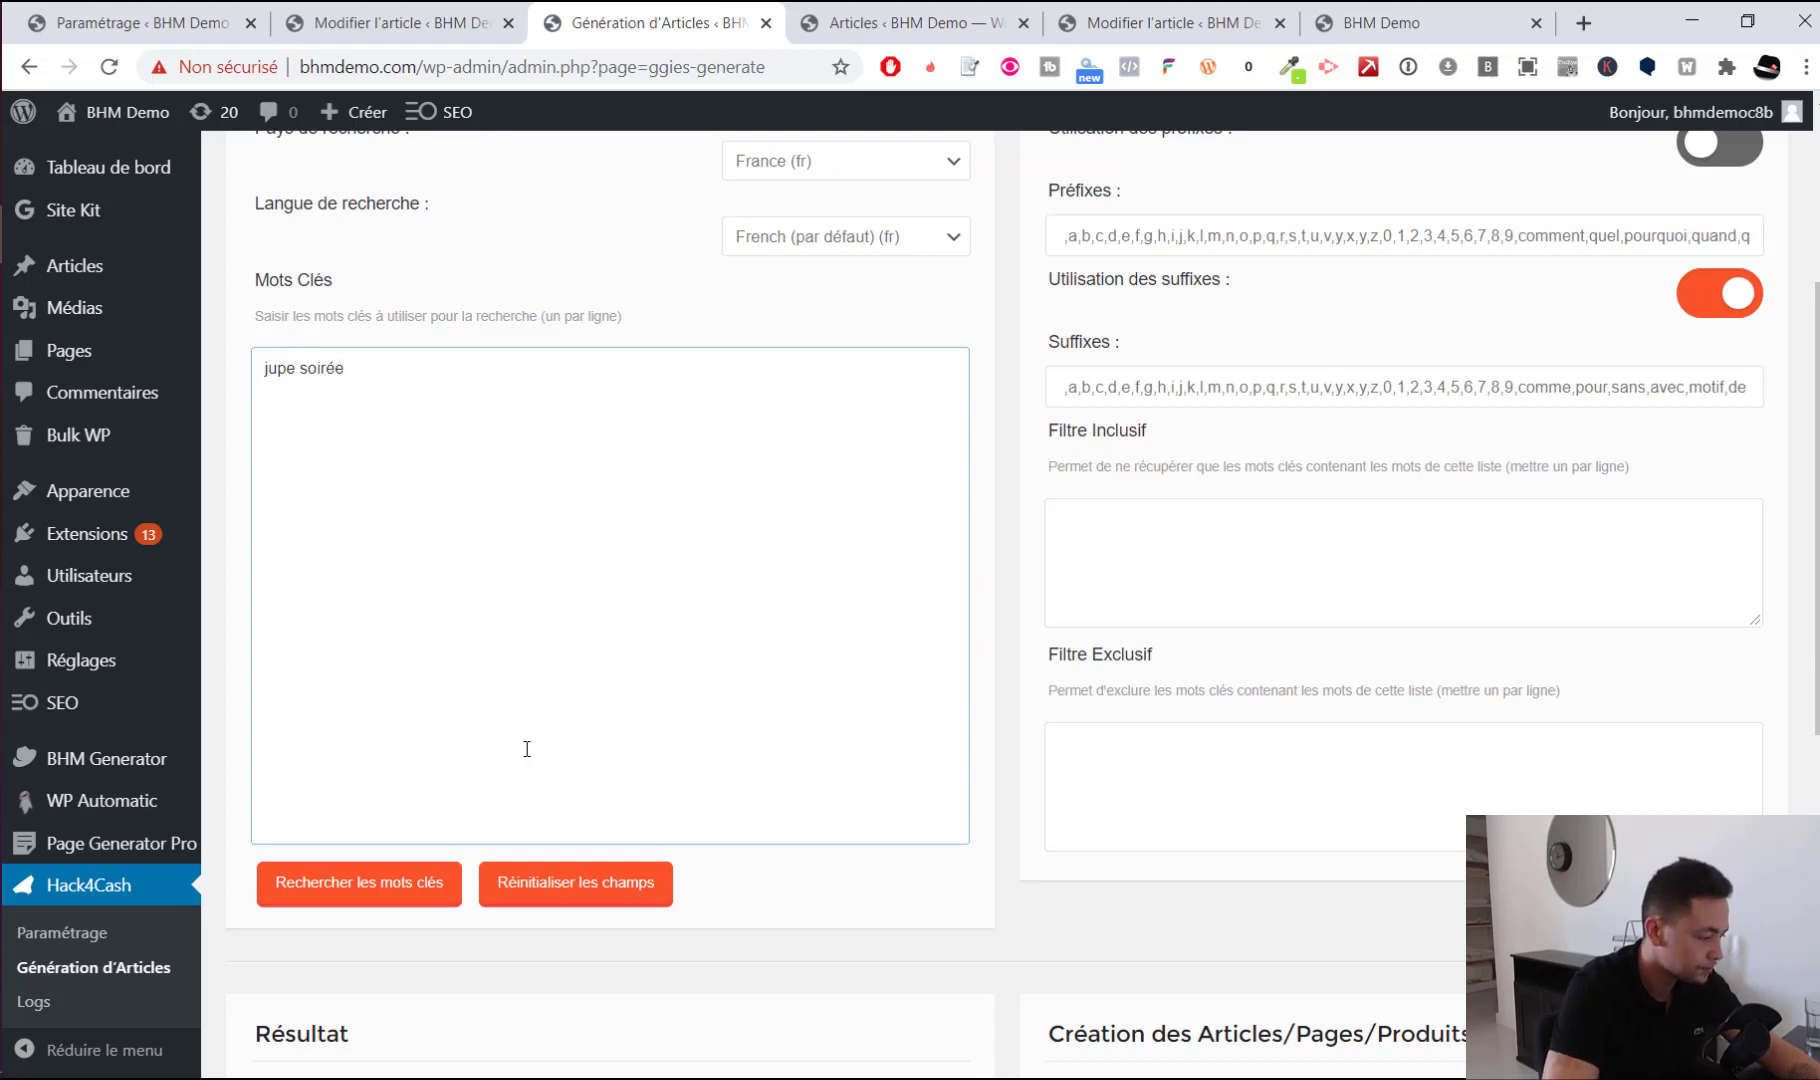
pyautogui.click(418, 900)
pyautogui.scroll(-1, 886, 918)
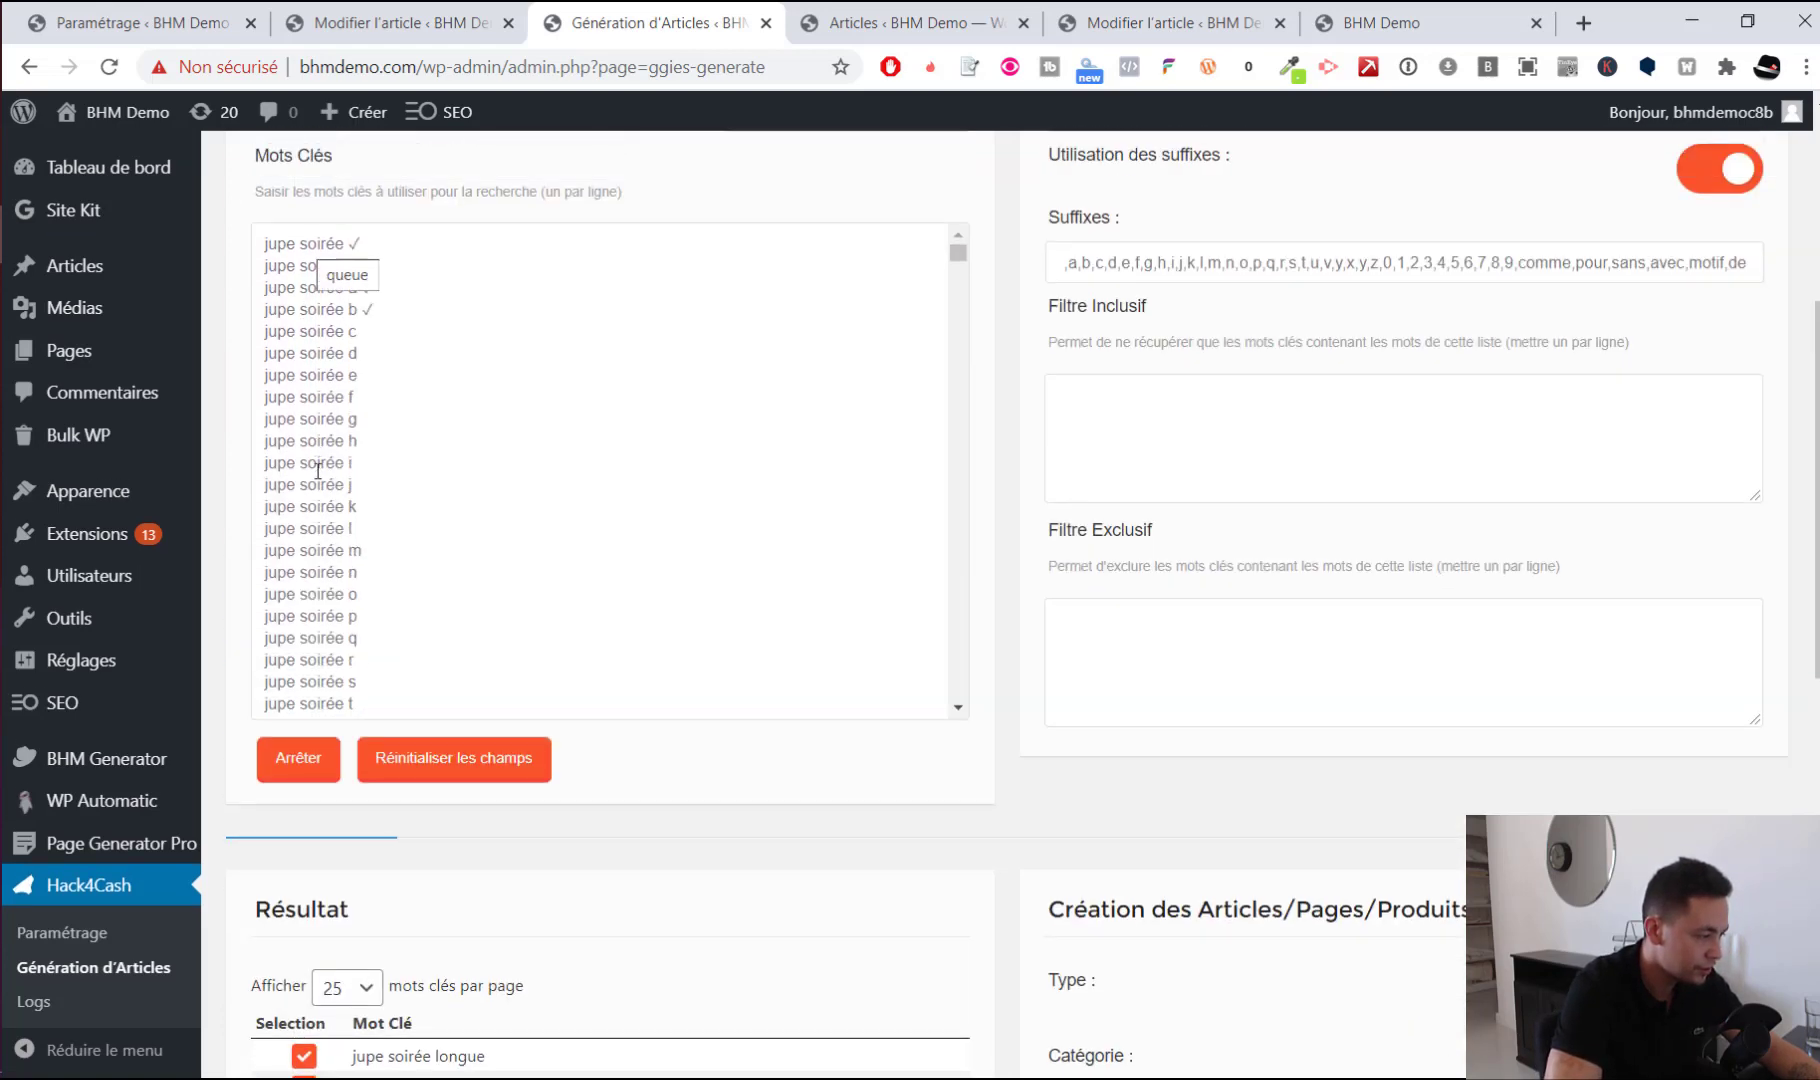
pyautogui.click(328, 766)
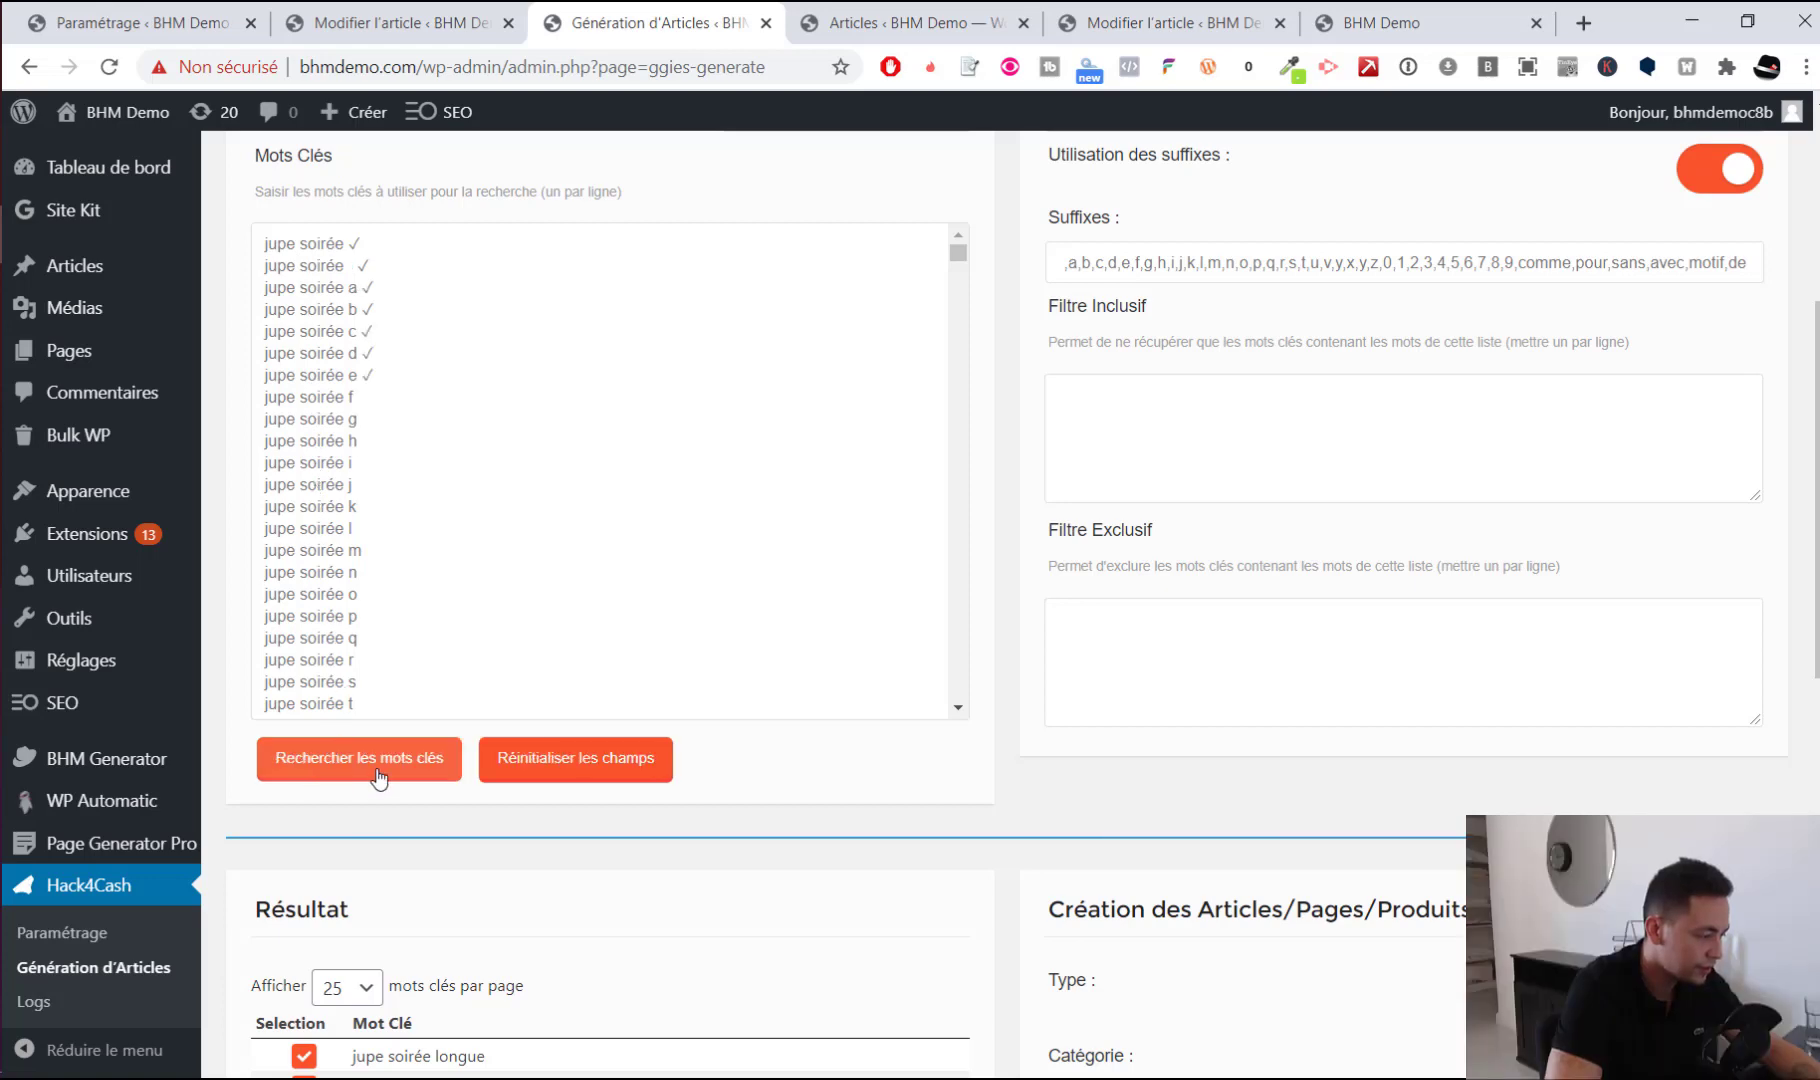
# Examine the list of found keywords and their total count in the Résultat section
pyautogui.scroll(-10, 729, 744)
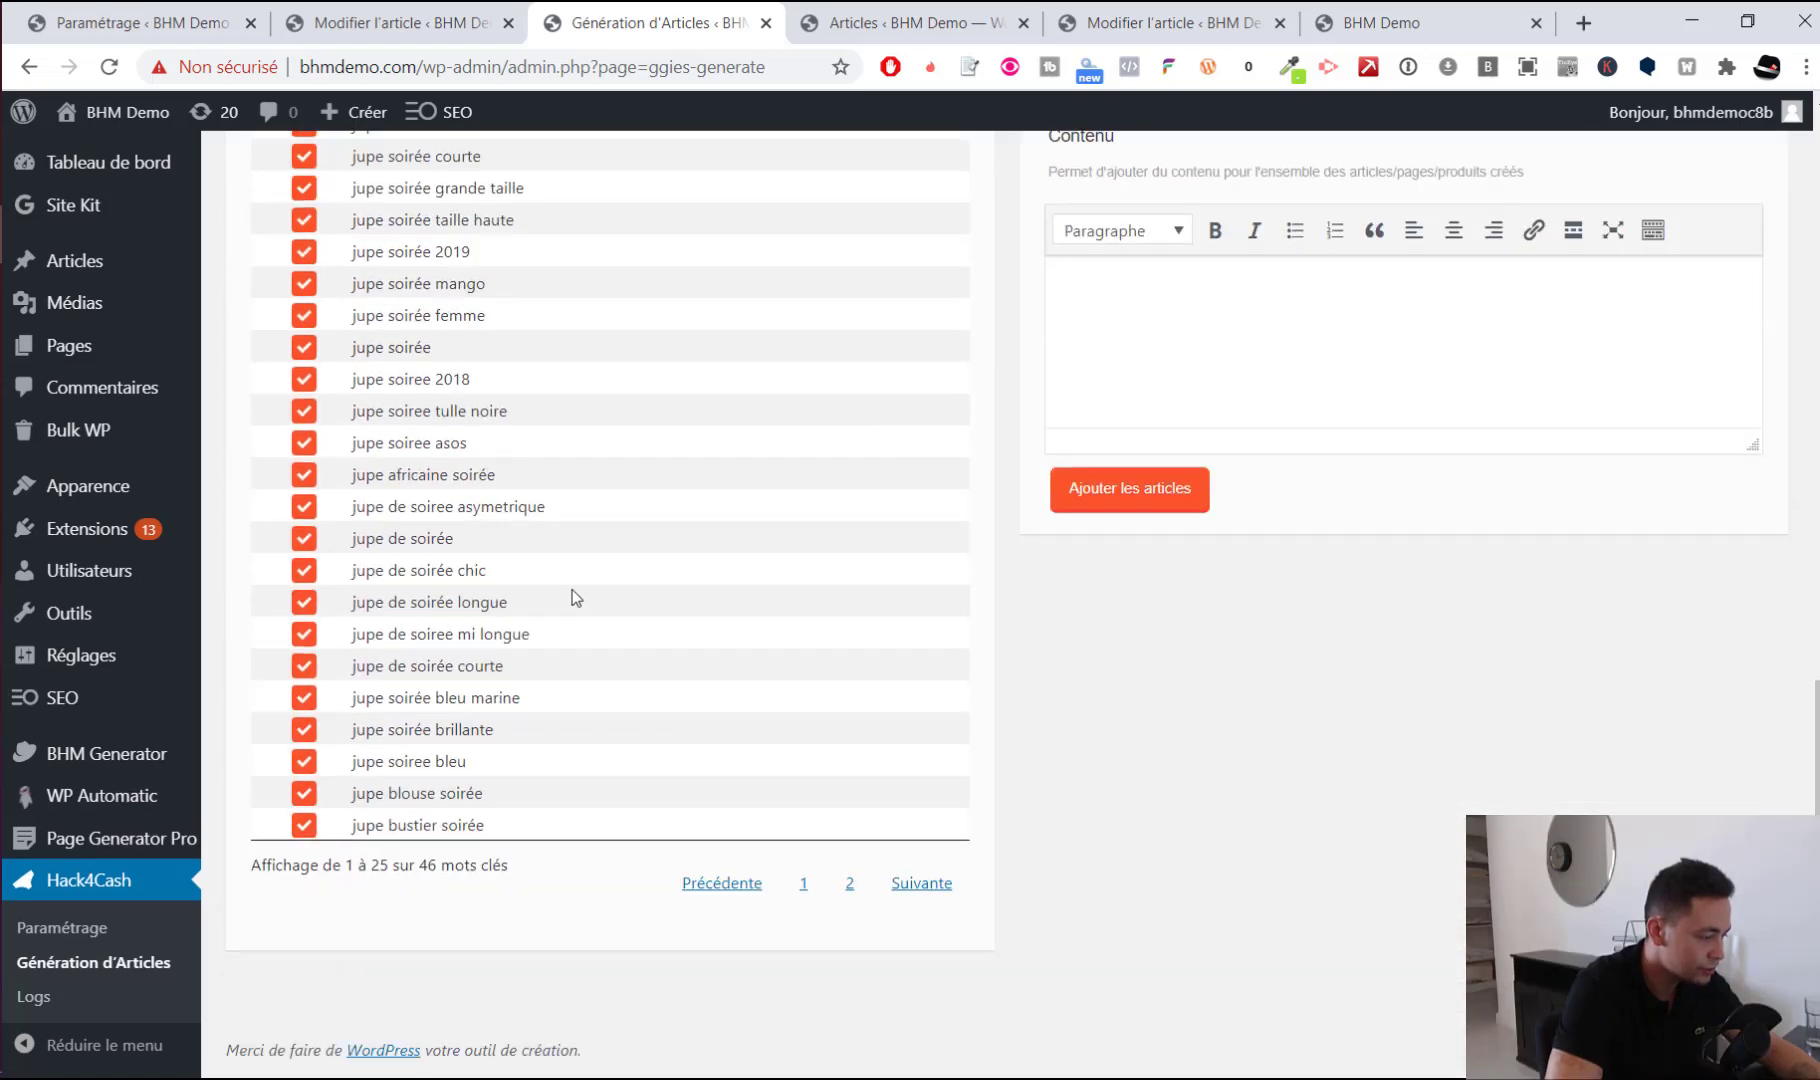
pyautogui.doubleClick(427, 865)
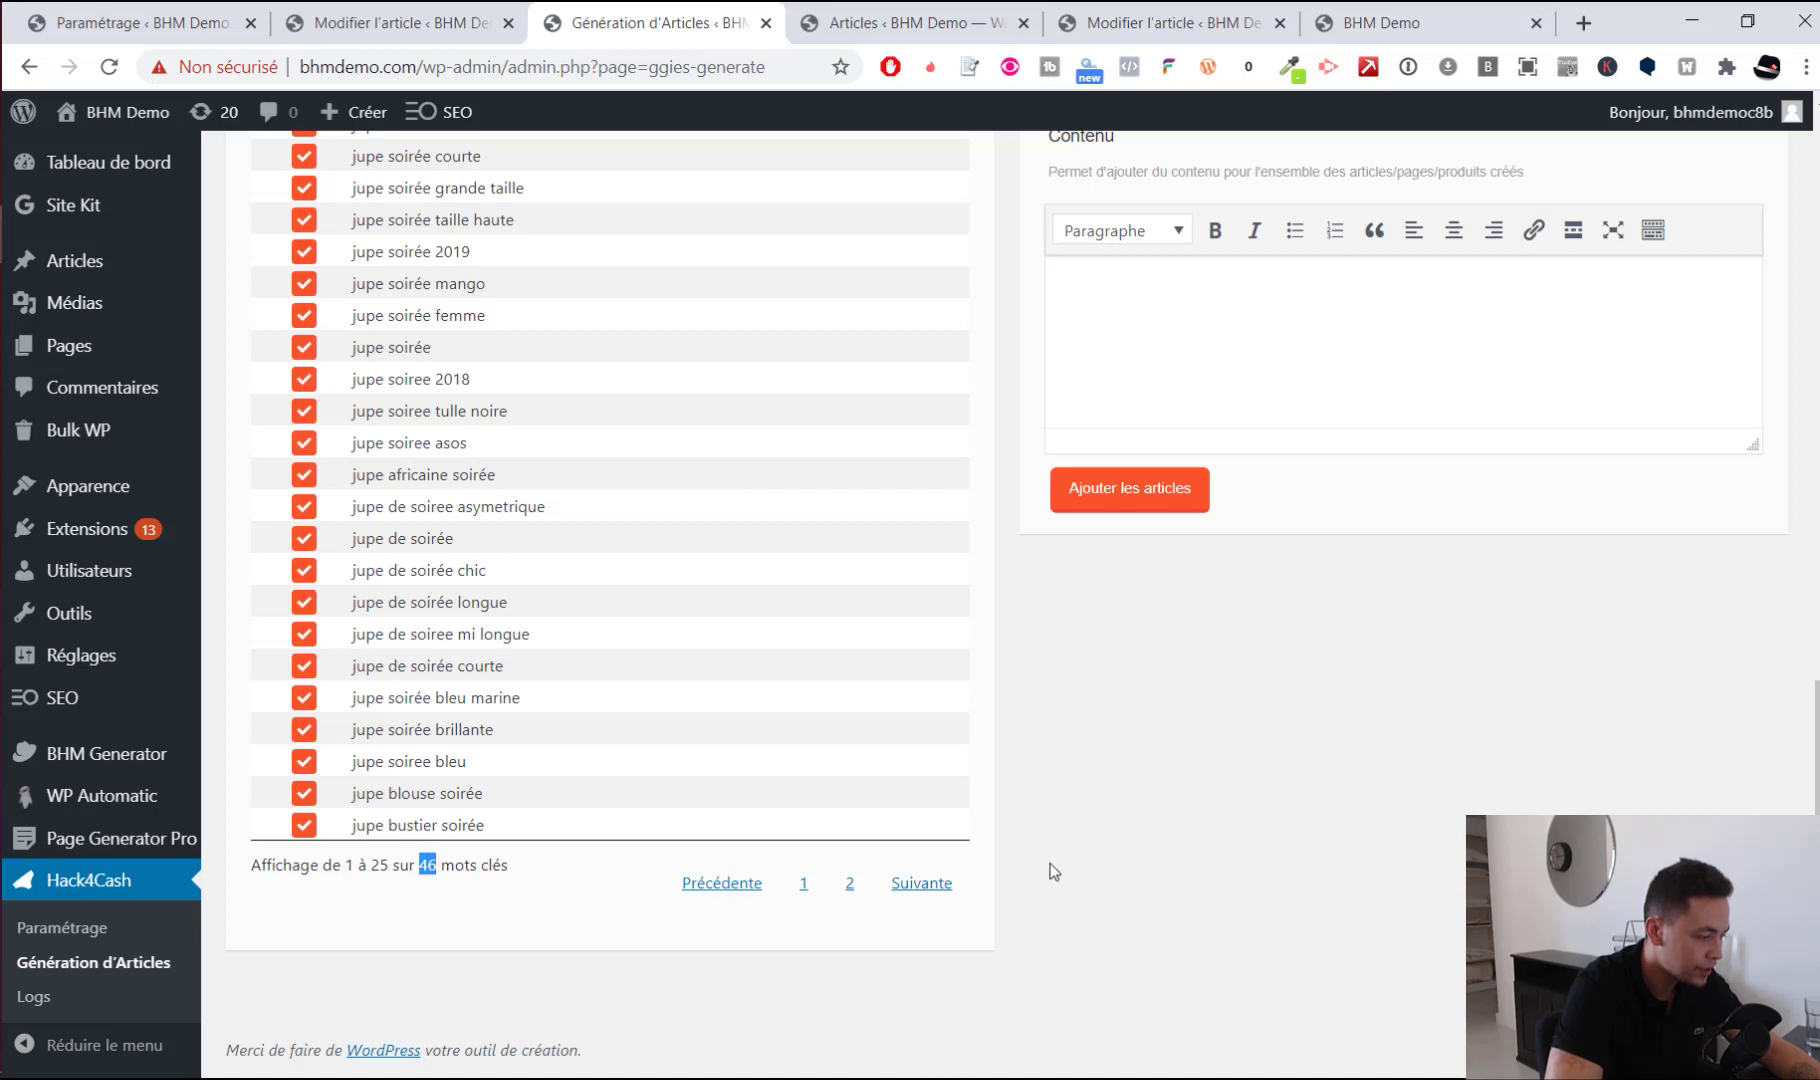
pyautogui.scroll(3, 1050, 865)
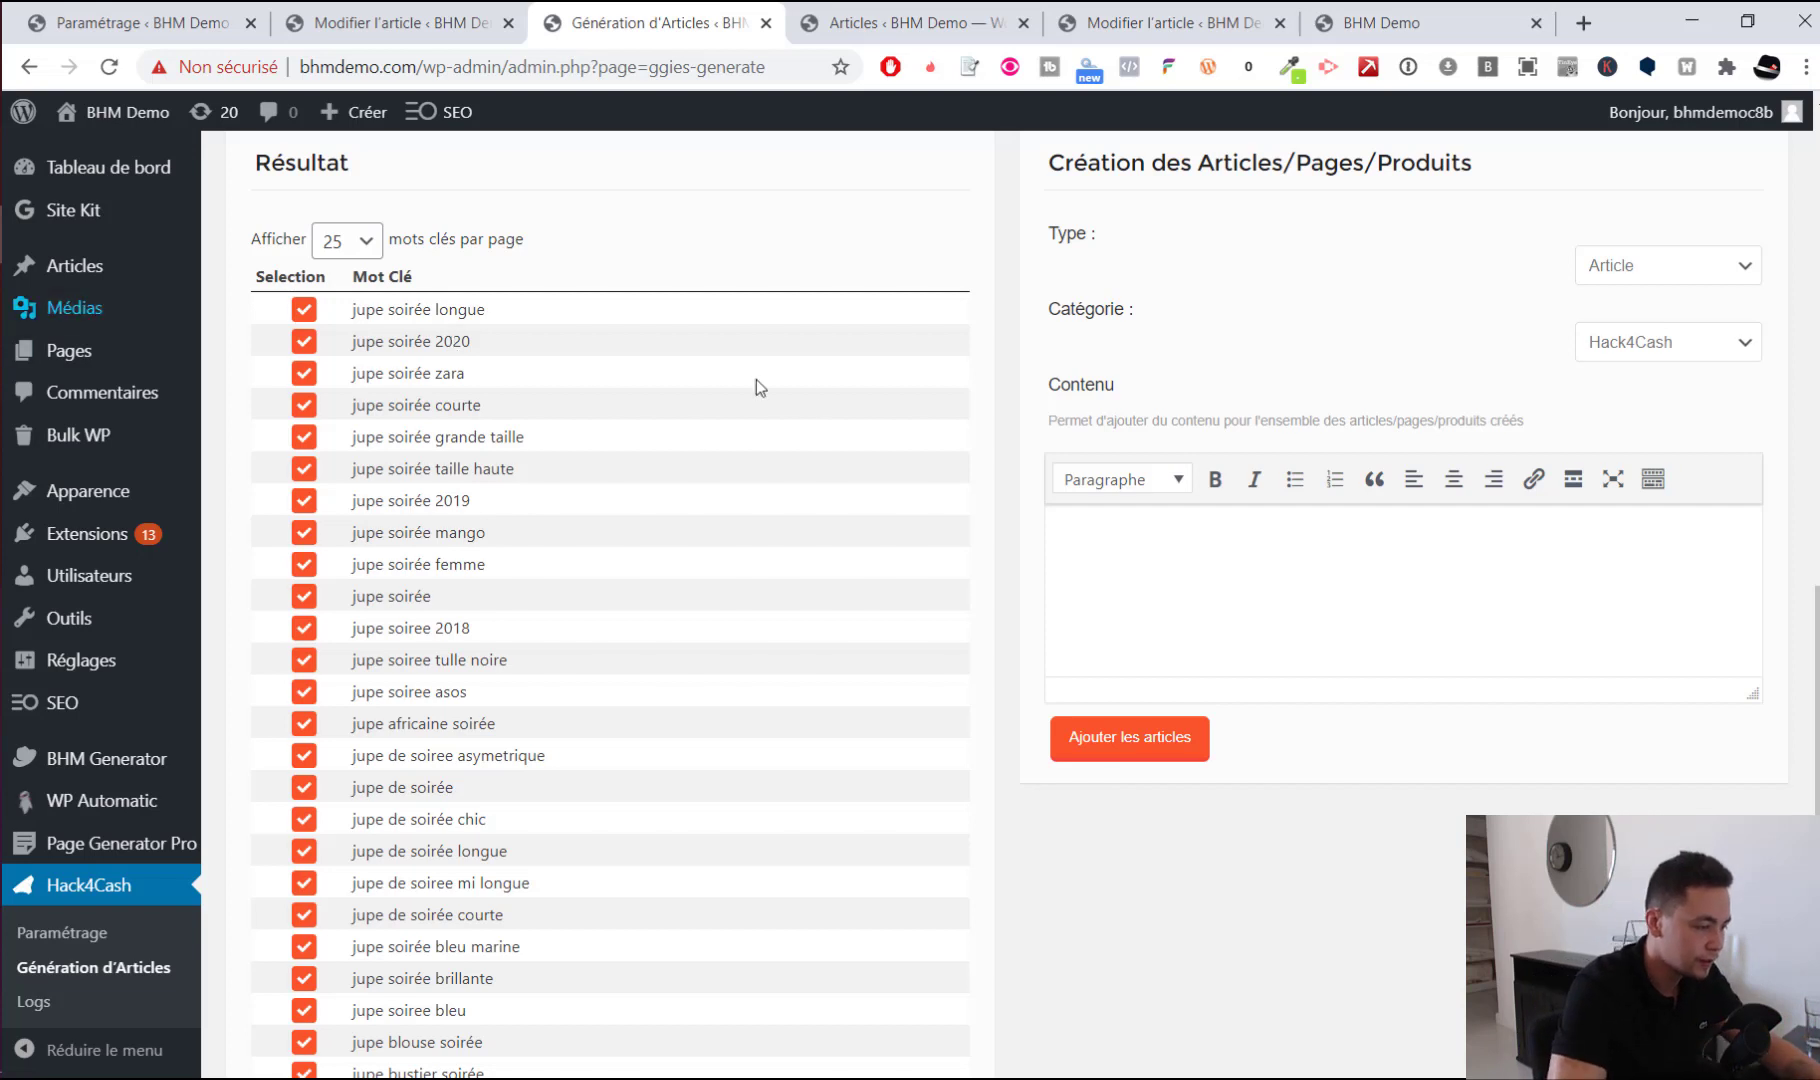
pyautogui.scroll(-1, 696, 399)
pyautogui.scroll(-3, 633, 638)
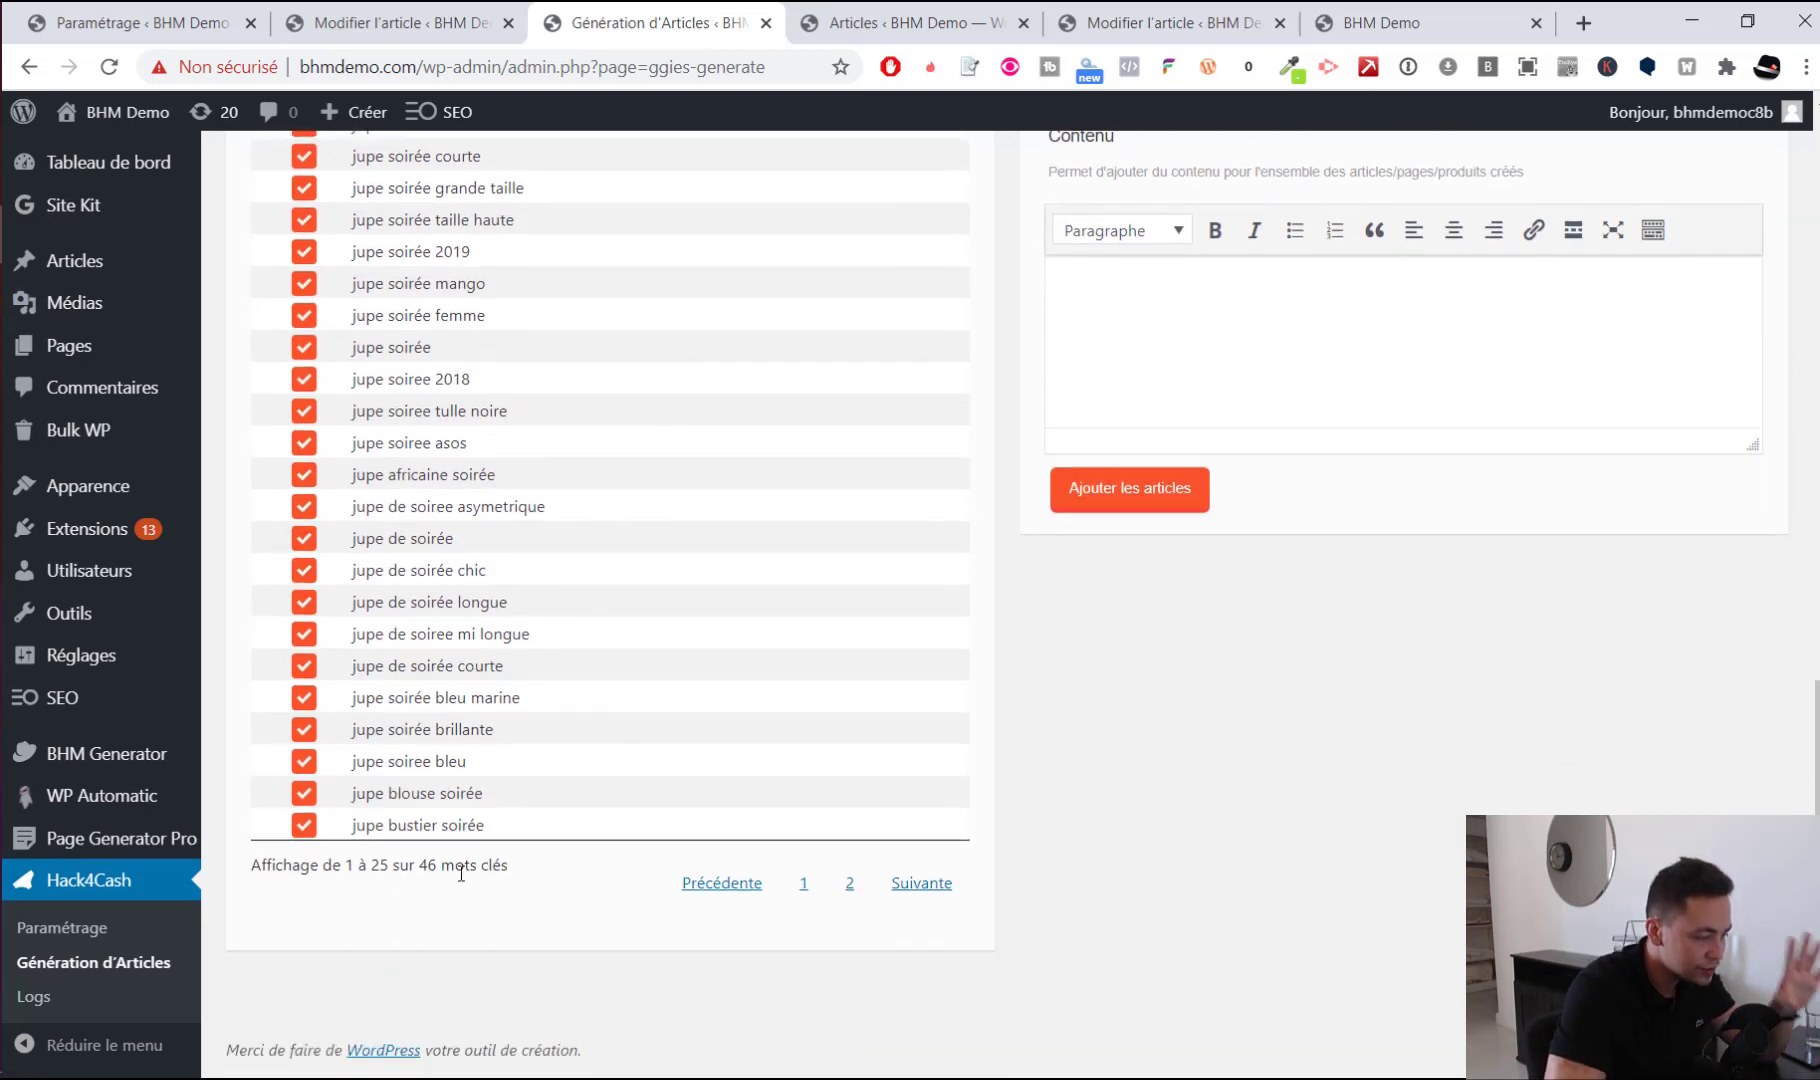
# Generate posts of type Article in the Hack4Cash category from the selected "jupe soirée" keywords, stopping the creation after the first several
pyautogui.scroll(1, 471, 892)
pyautogui.scroll(1, 471, 892)
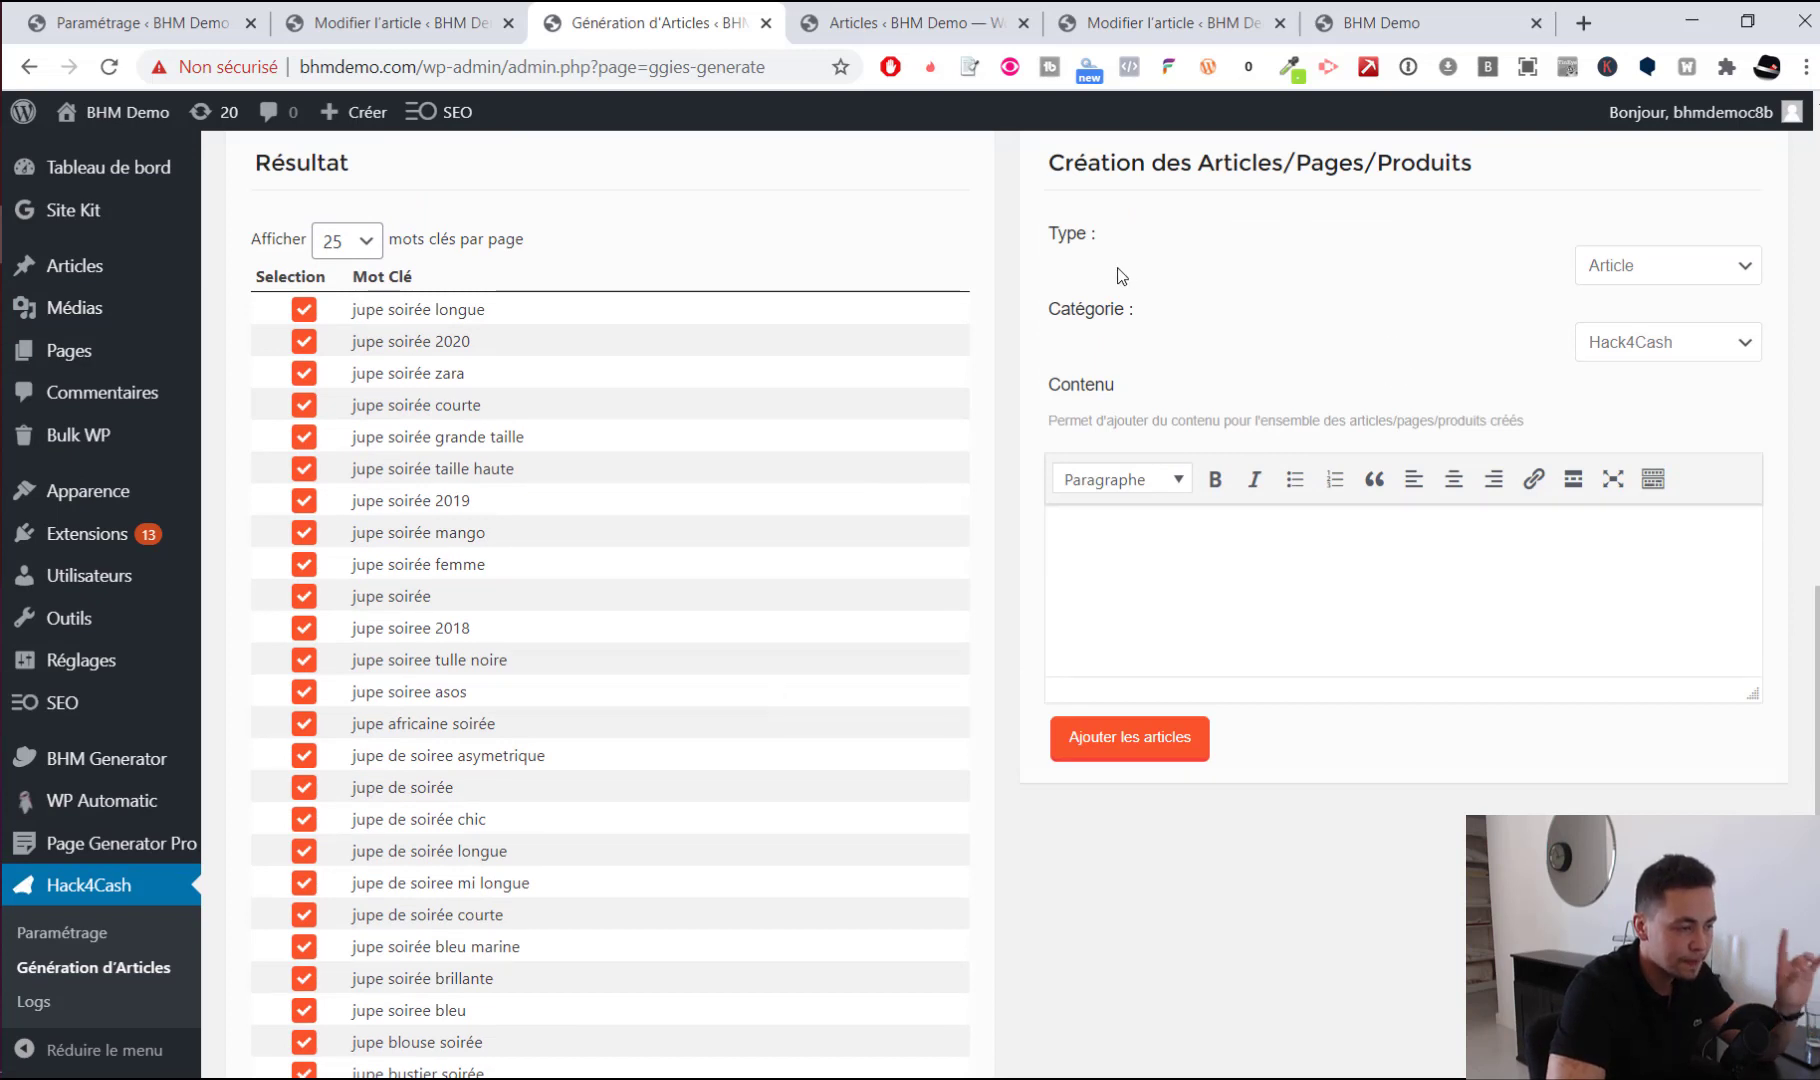
pyautogui.scroll(1, 1192, 310)
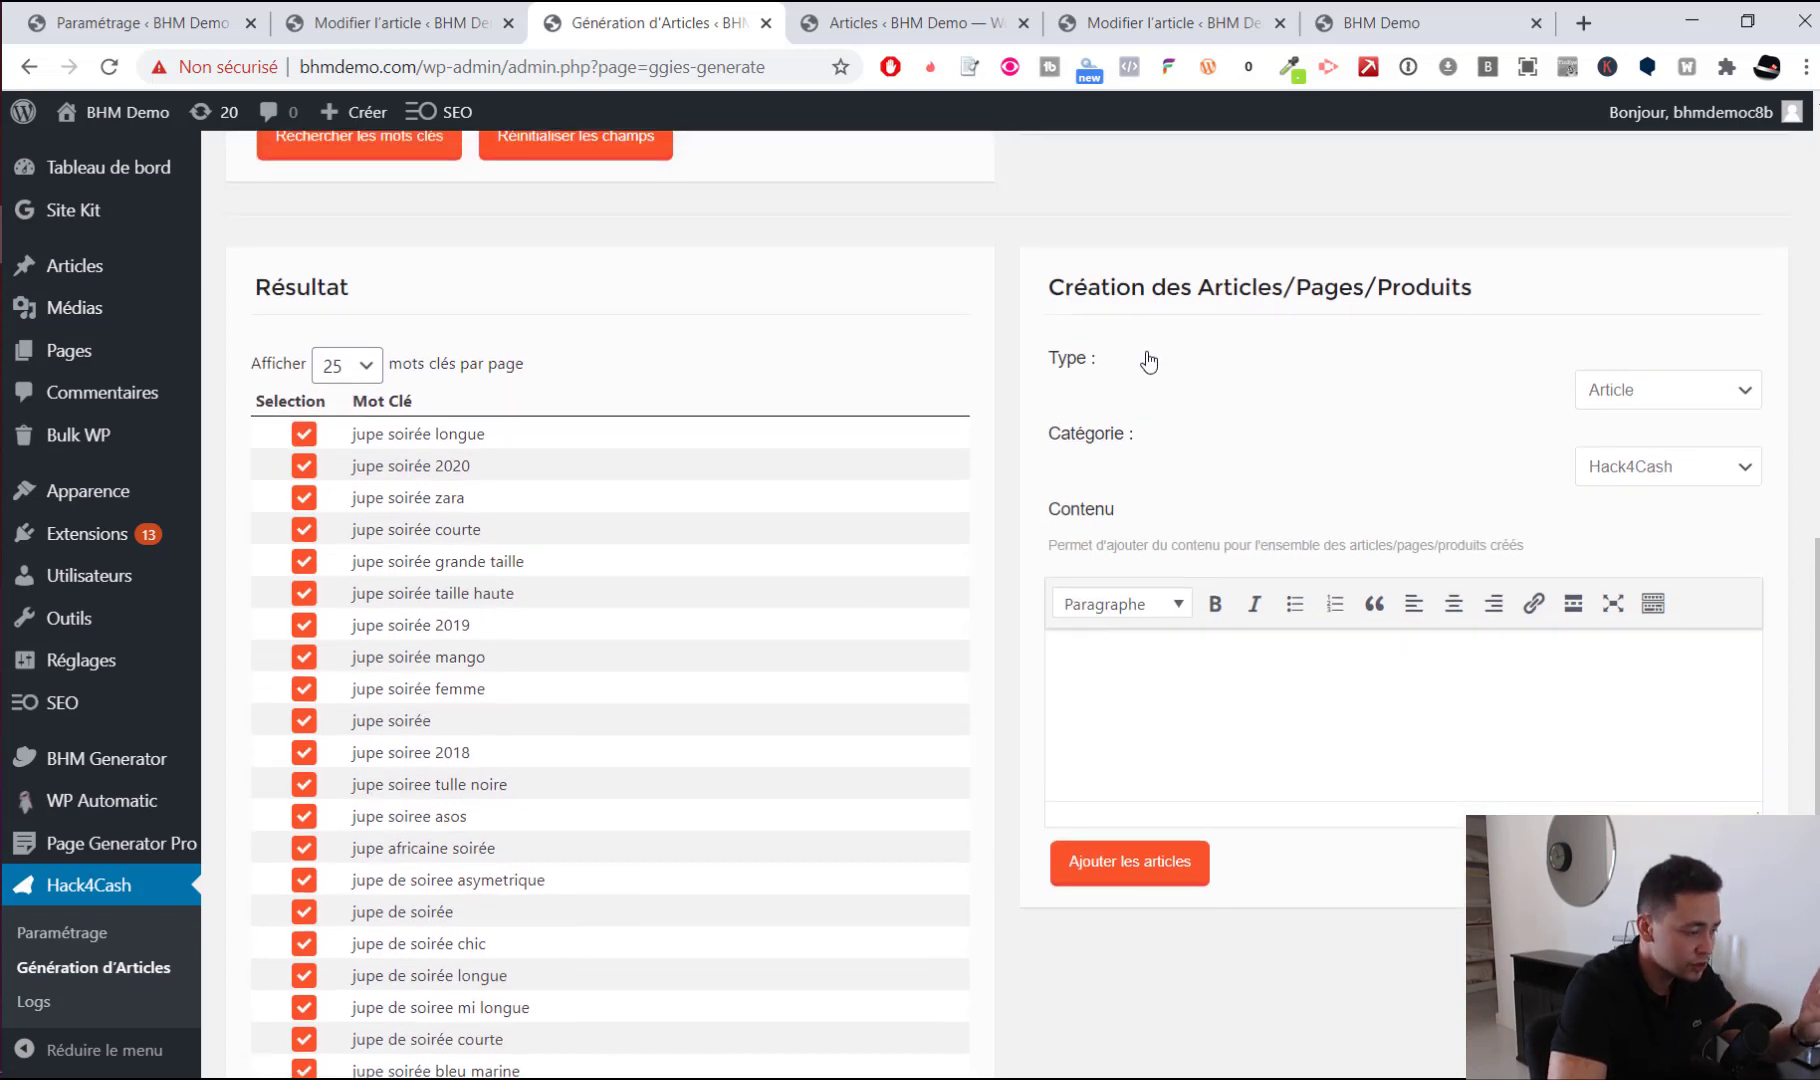
pyautogui.click(1590, 393)
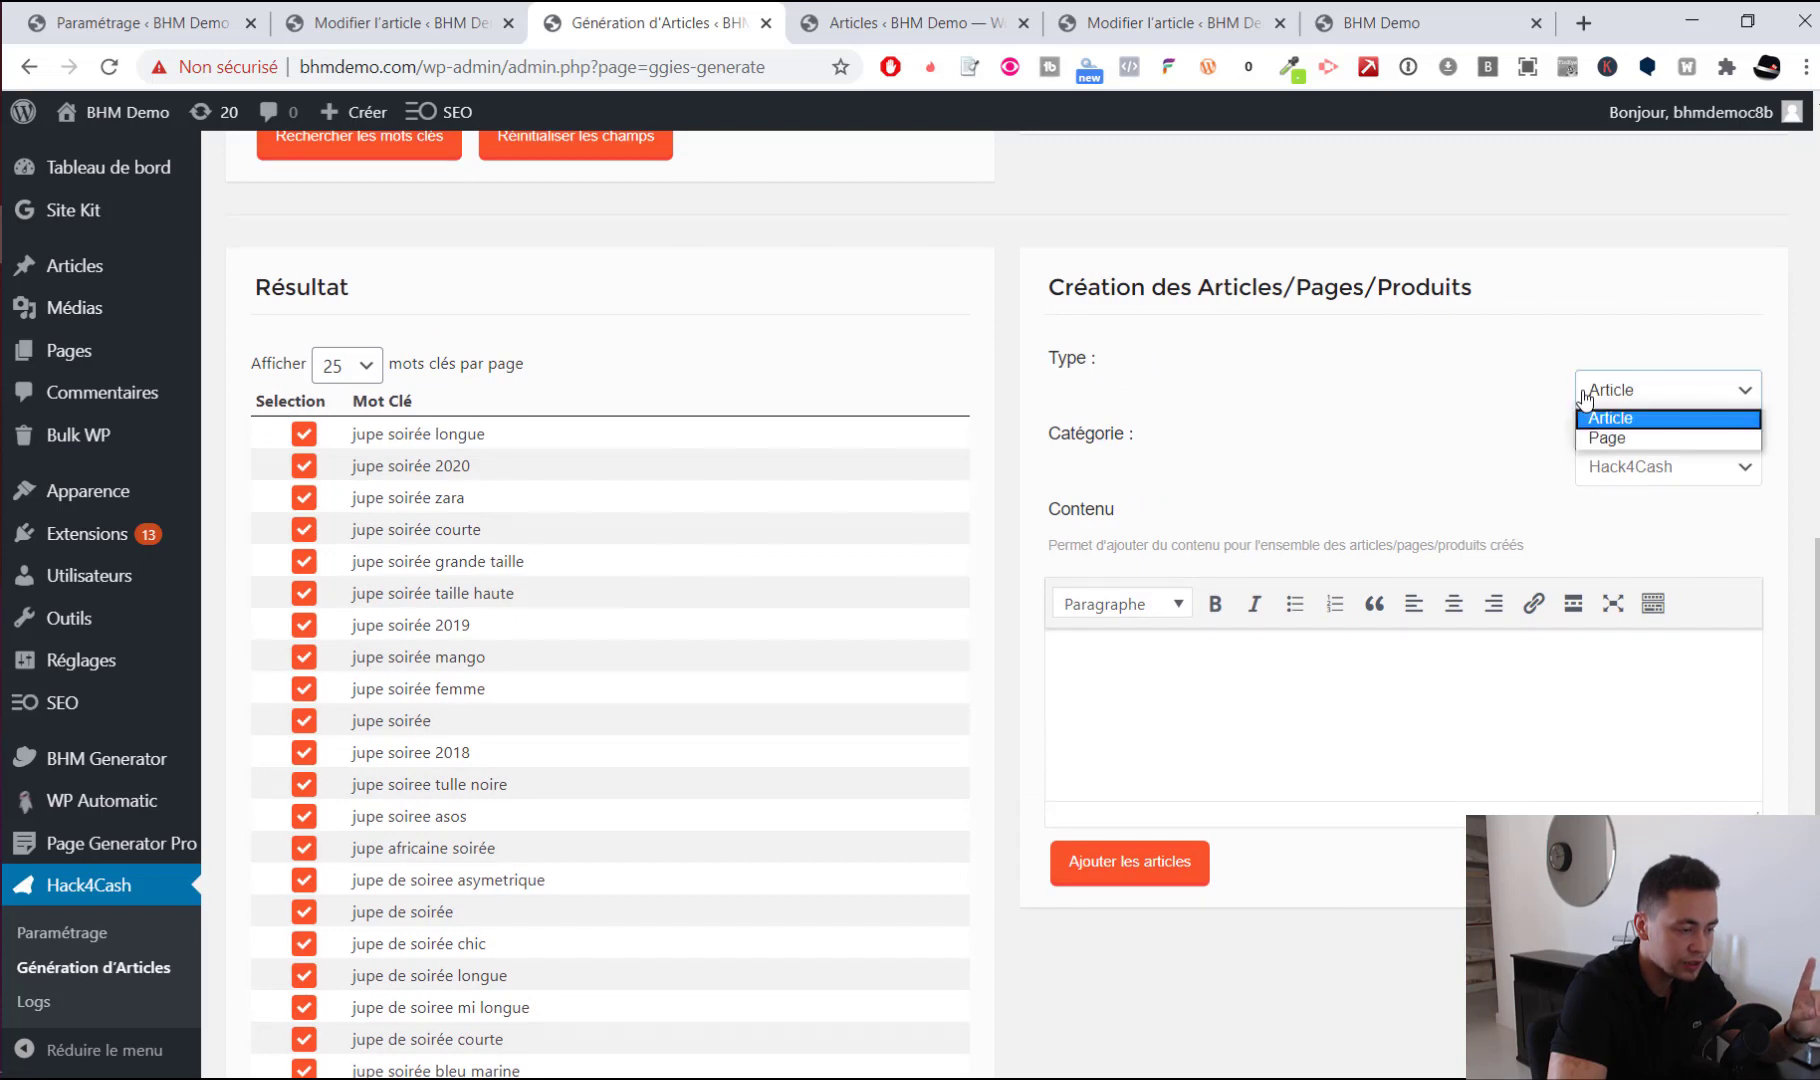
pyautogui.click(1592, 394)
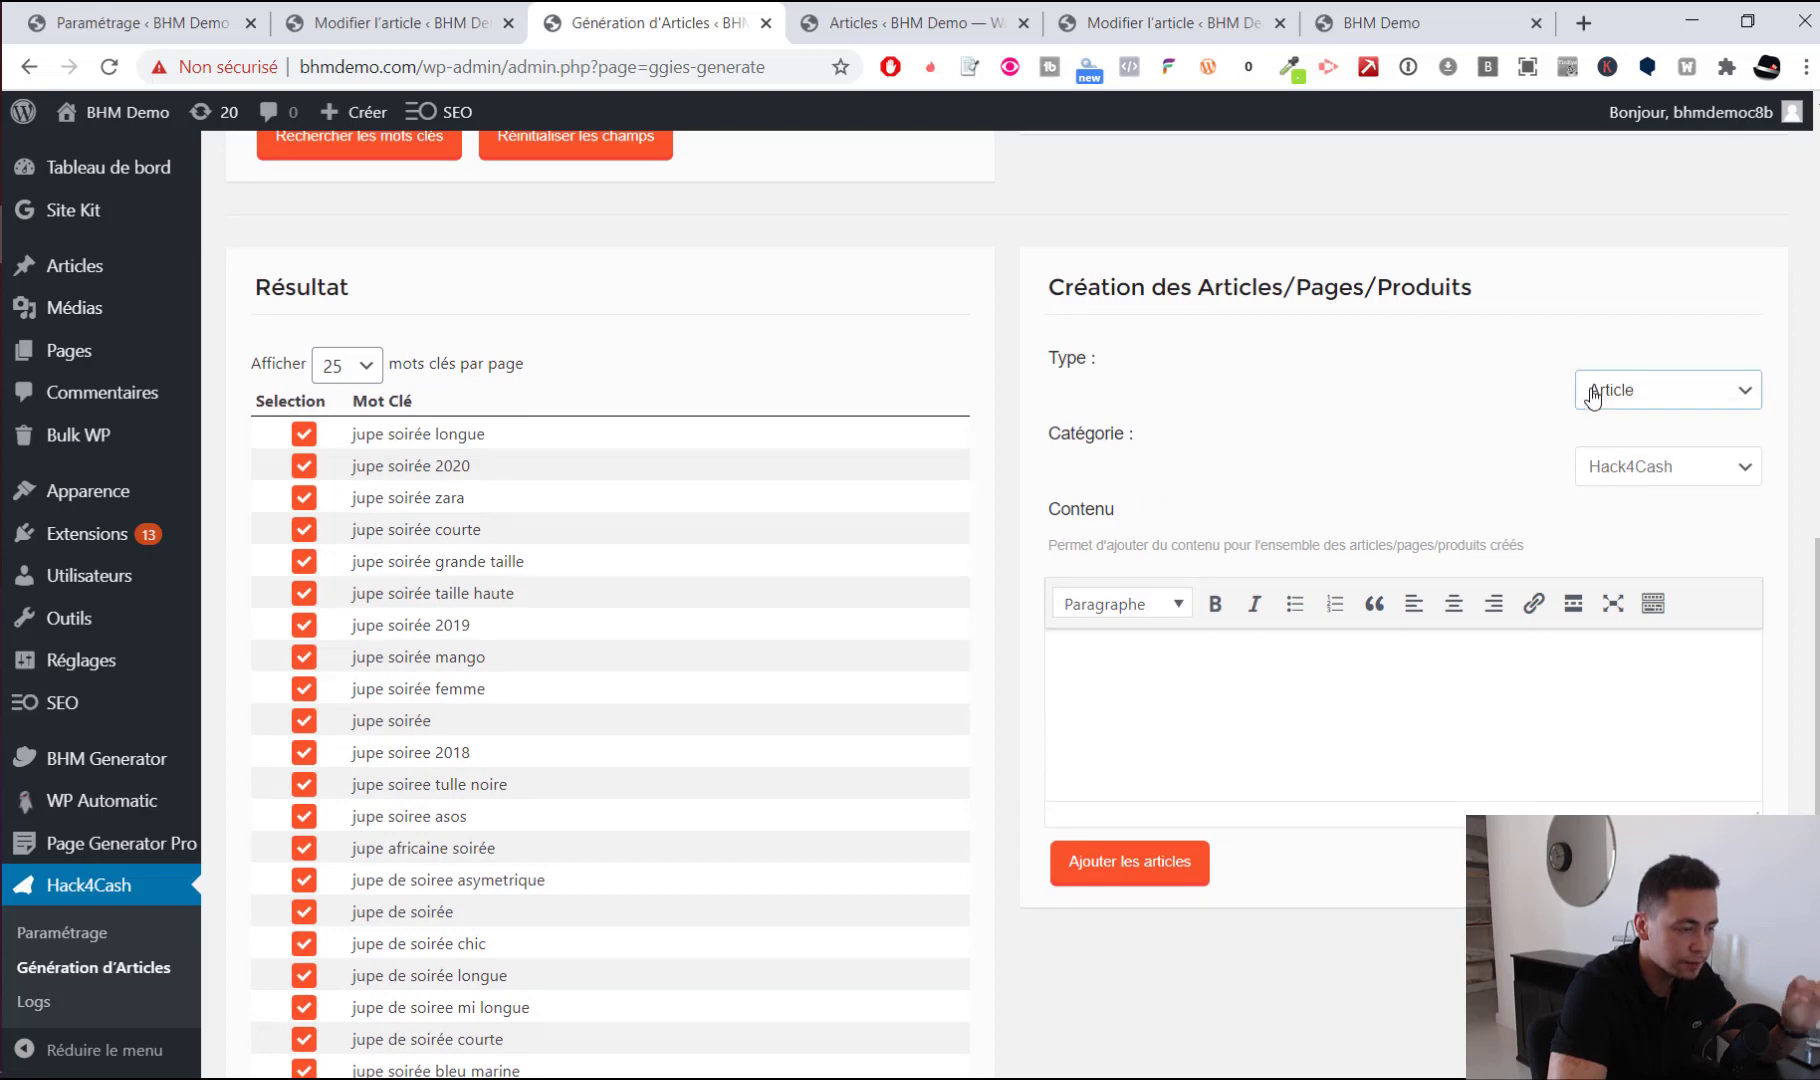
pyautogui.click(1612, 470)
pyautogui.click(1612, 476)
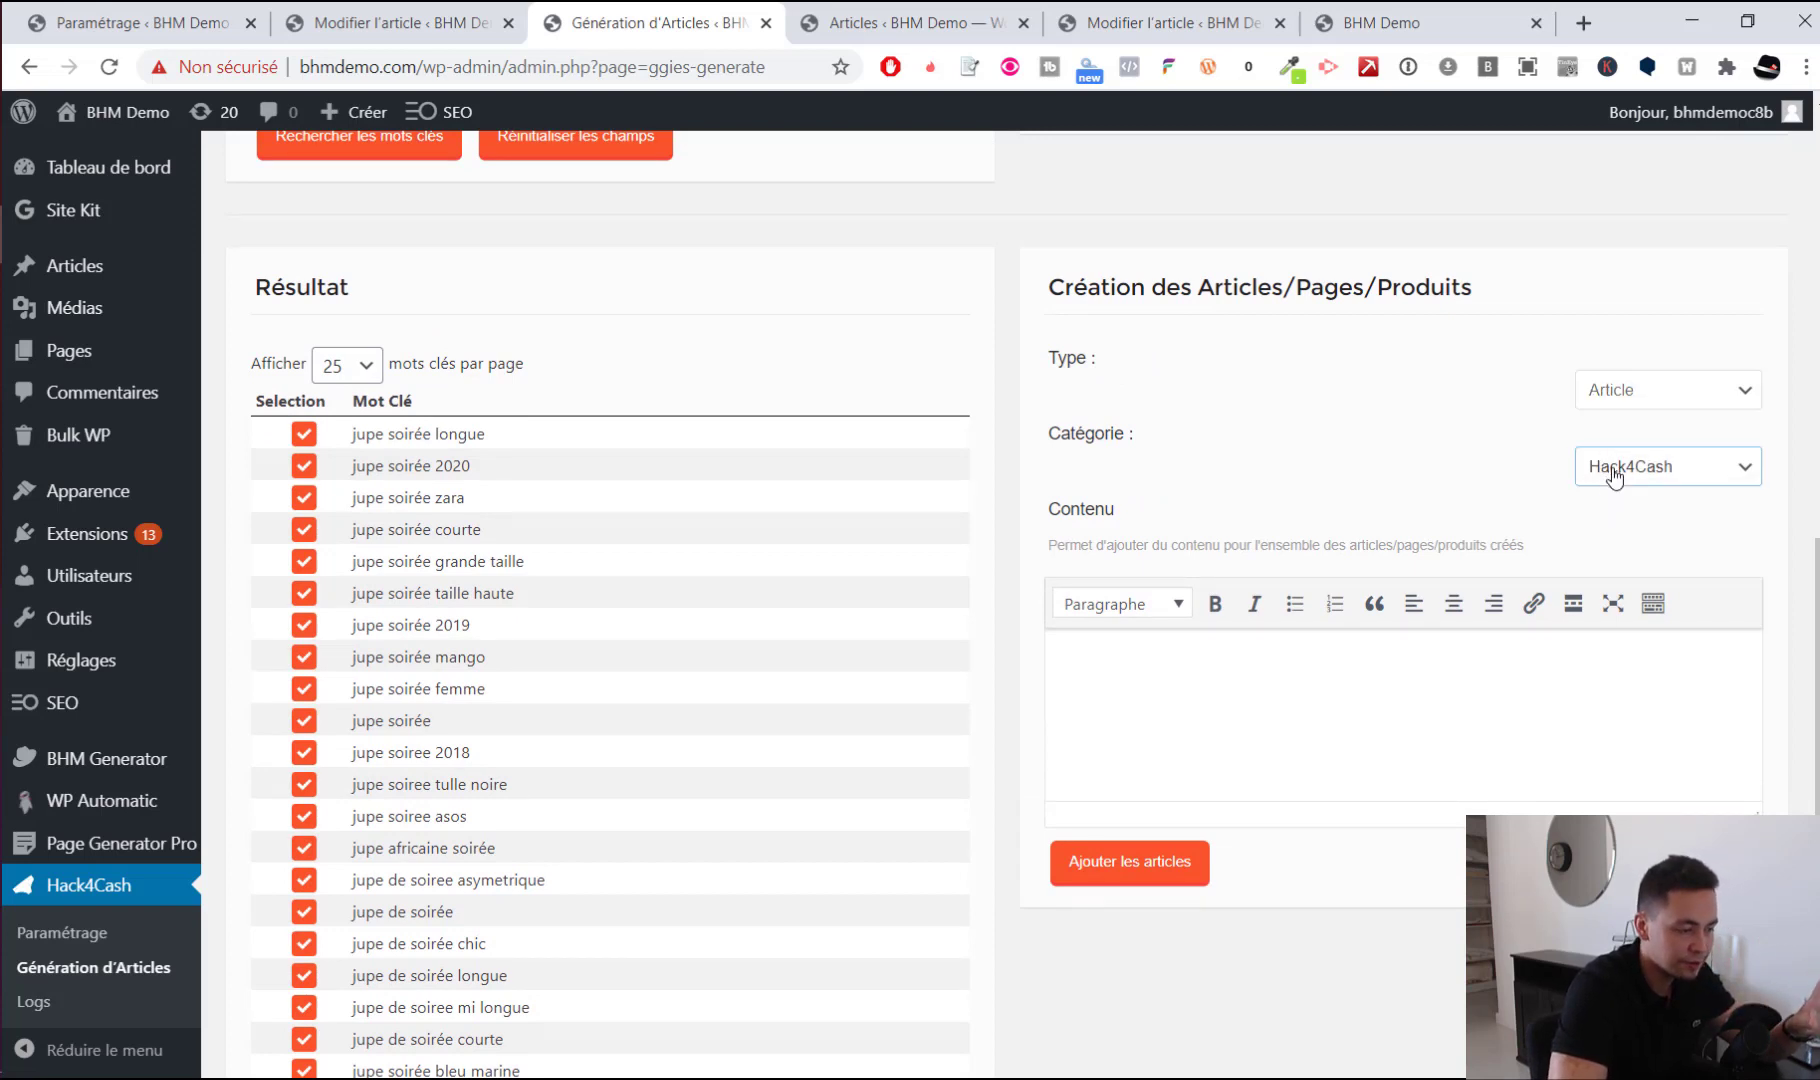
pyautogui.click(1091, 863)
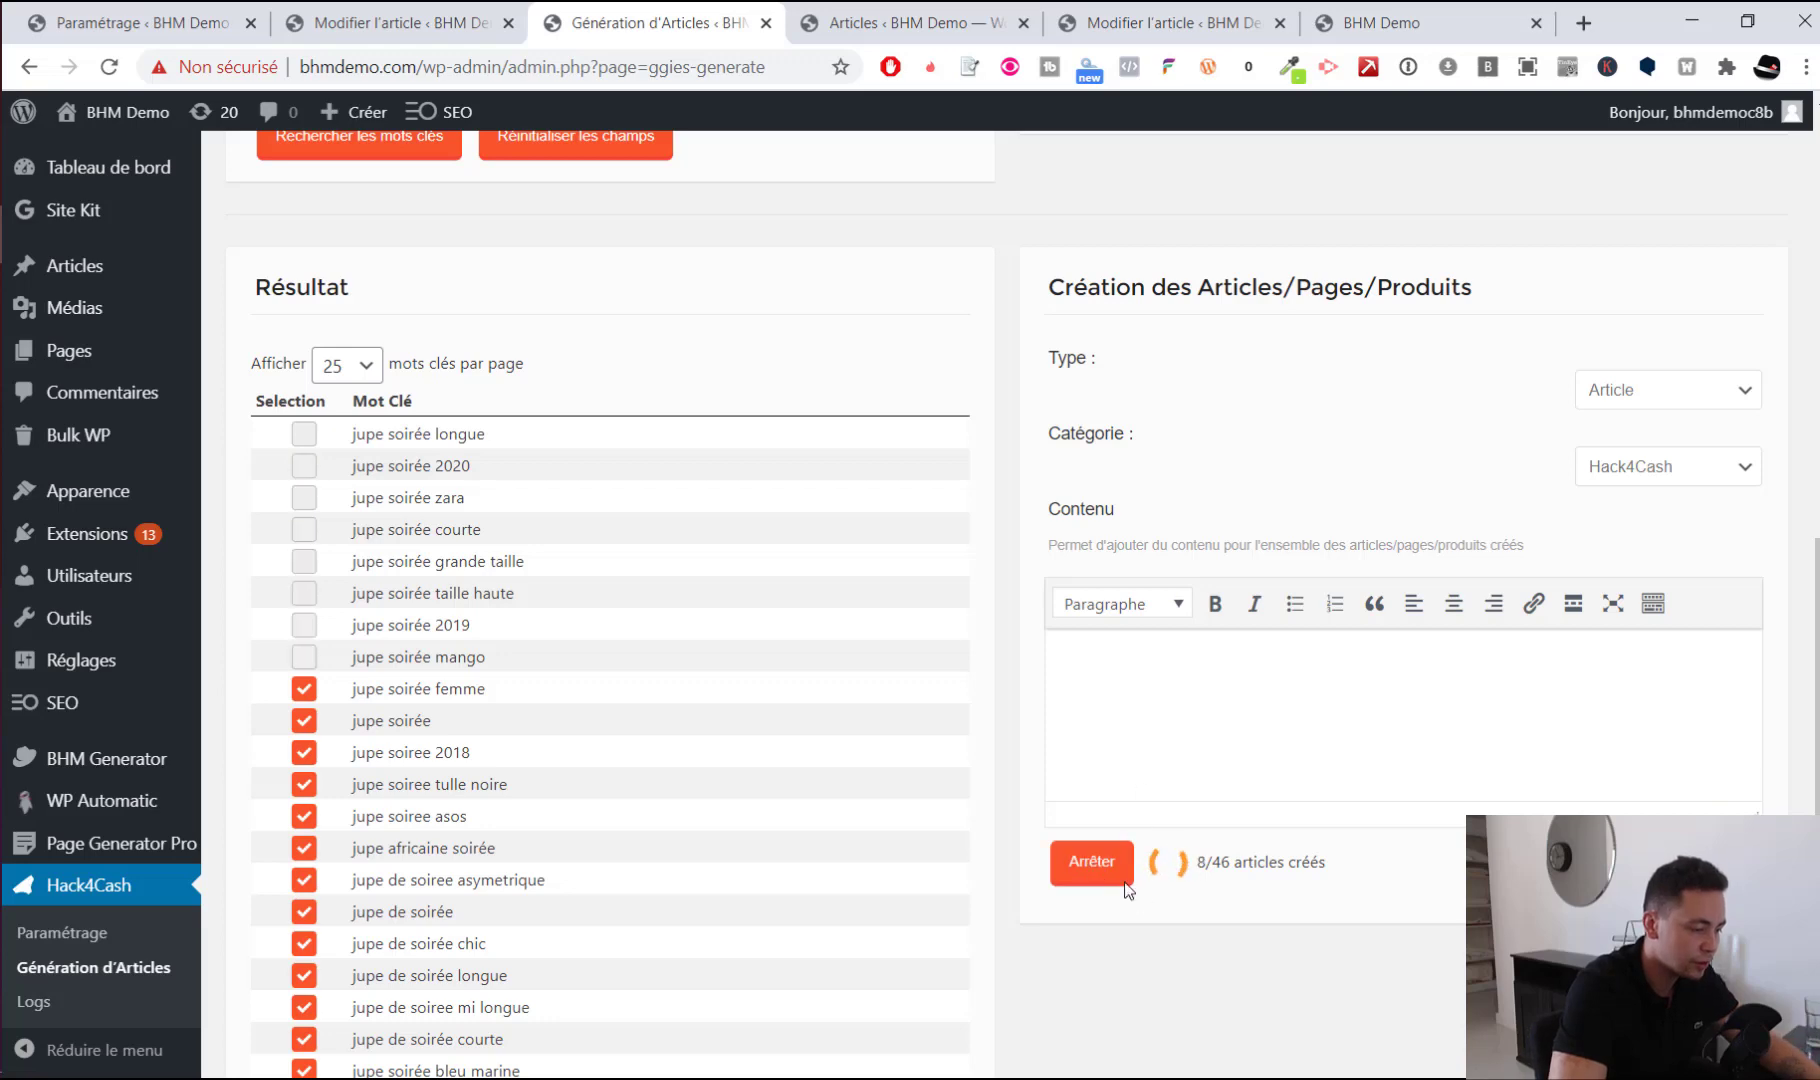
pyautogui.click(1093, 866)
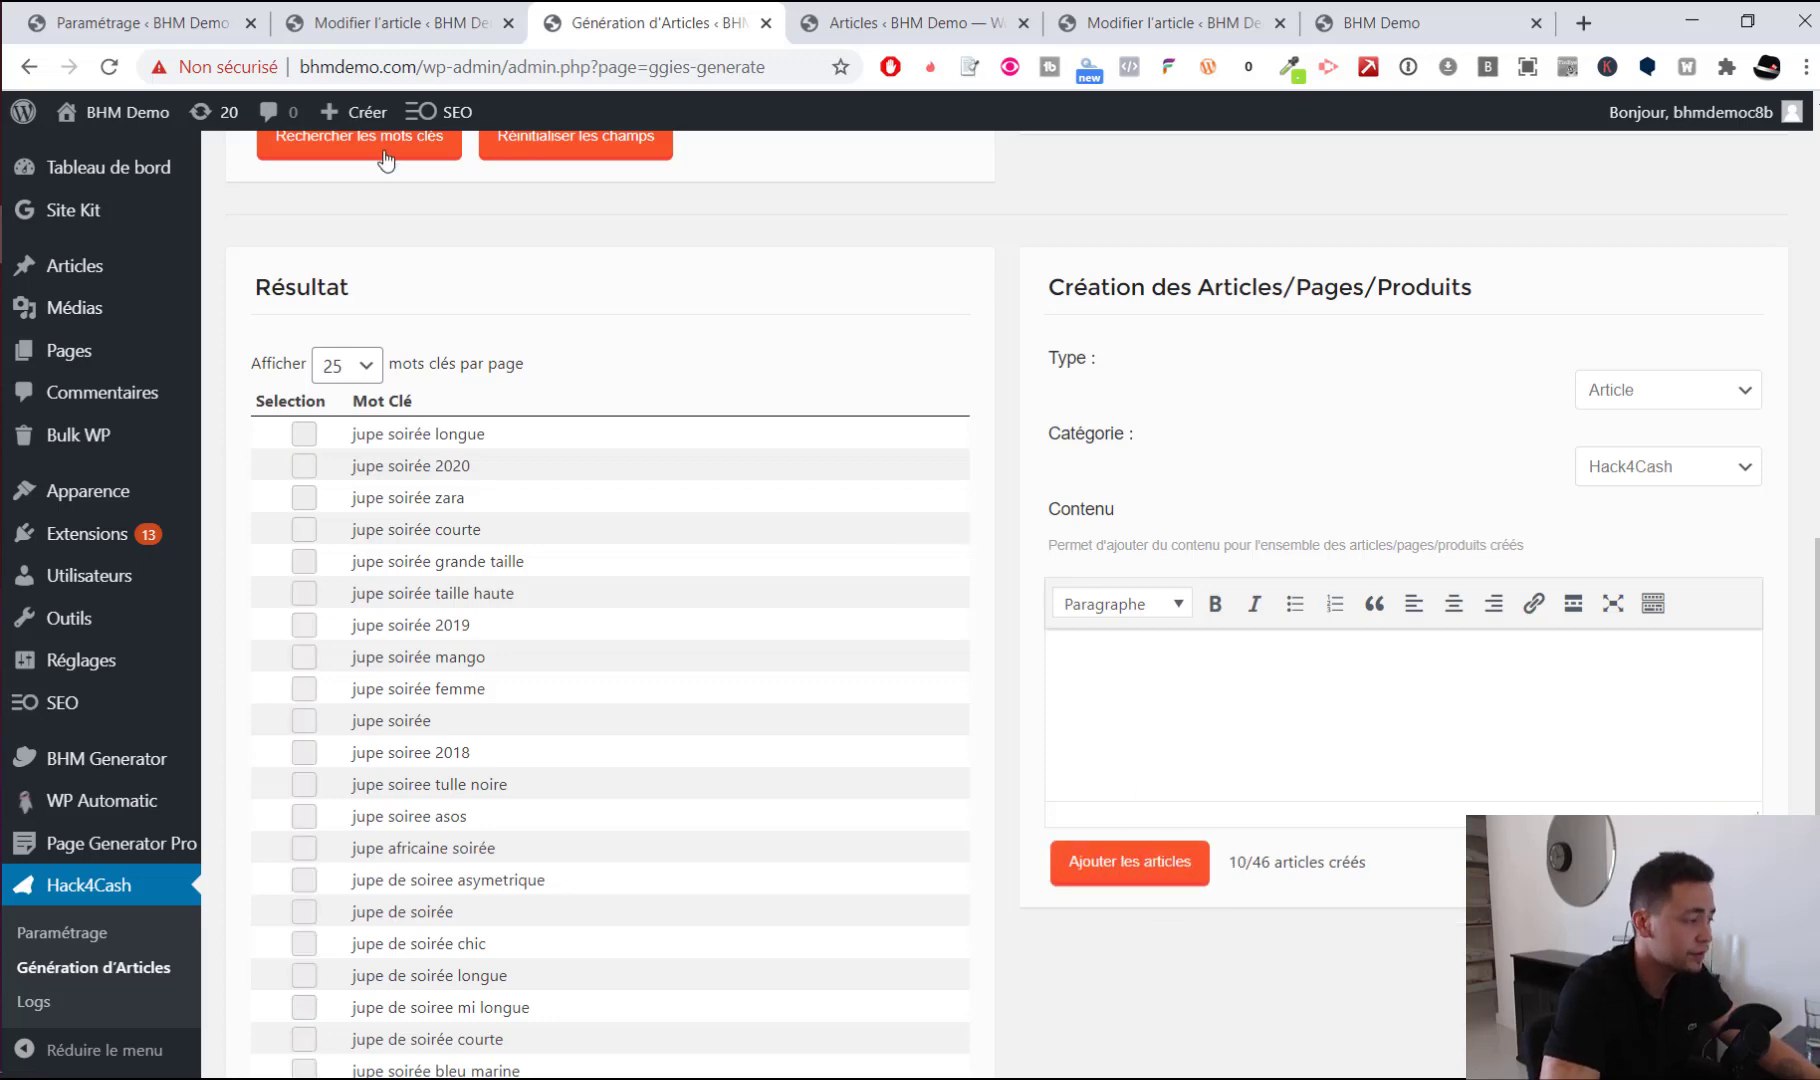
# Refresh the Articles list, open the published "jupe soirée taille haute" article in a new tab and check its images
pyautogui.click(884, 14)
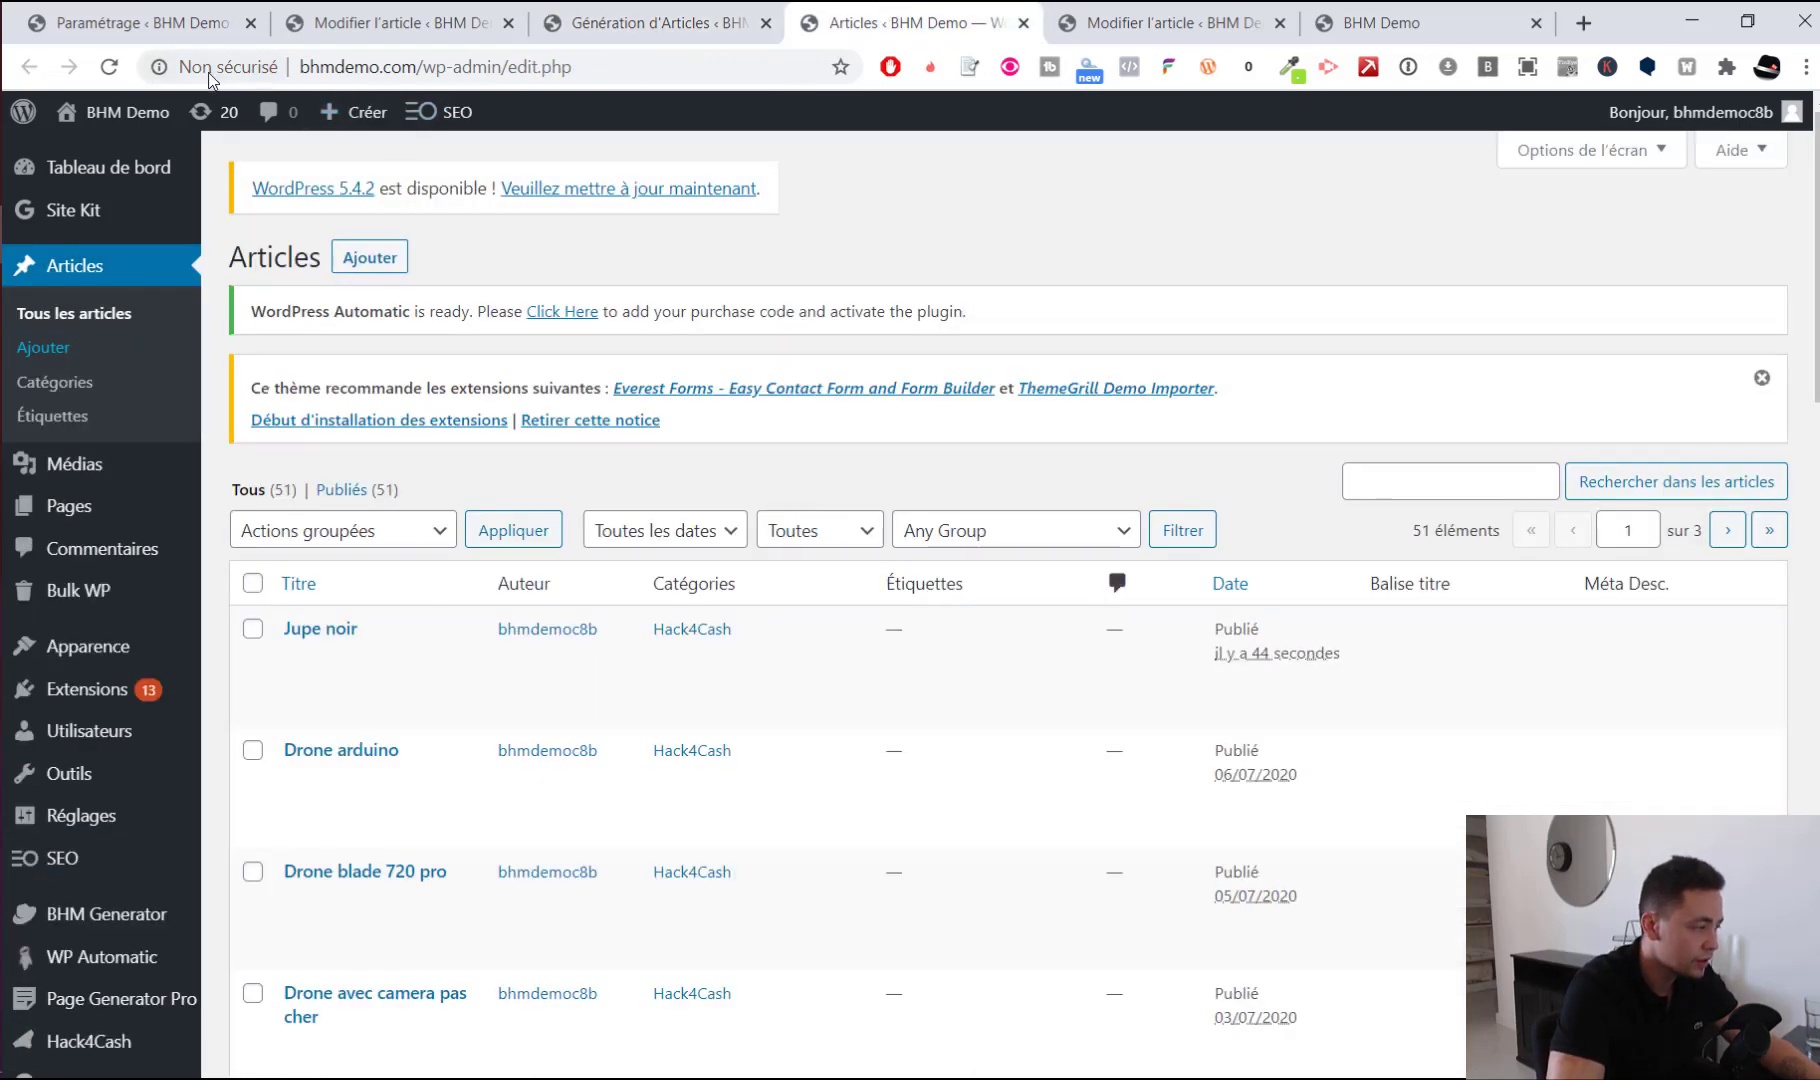
pyautogui.click(110, 66)
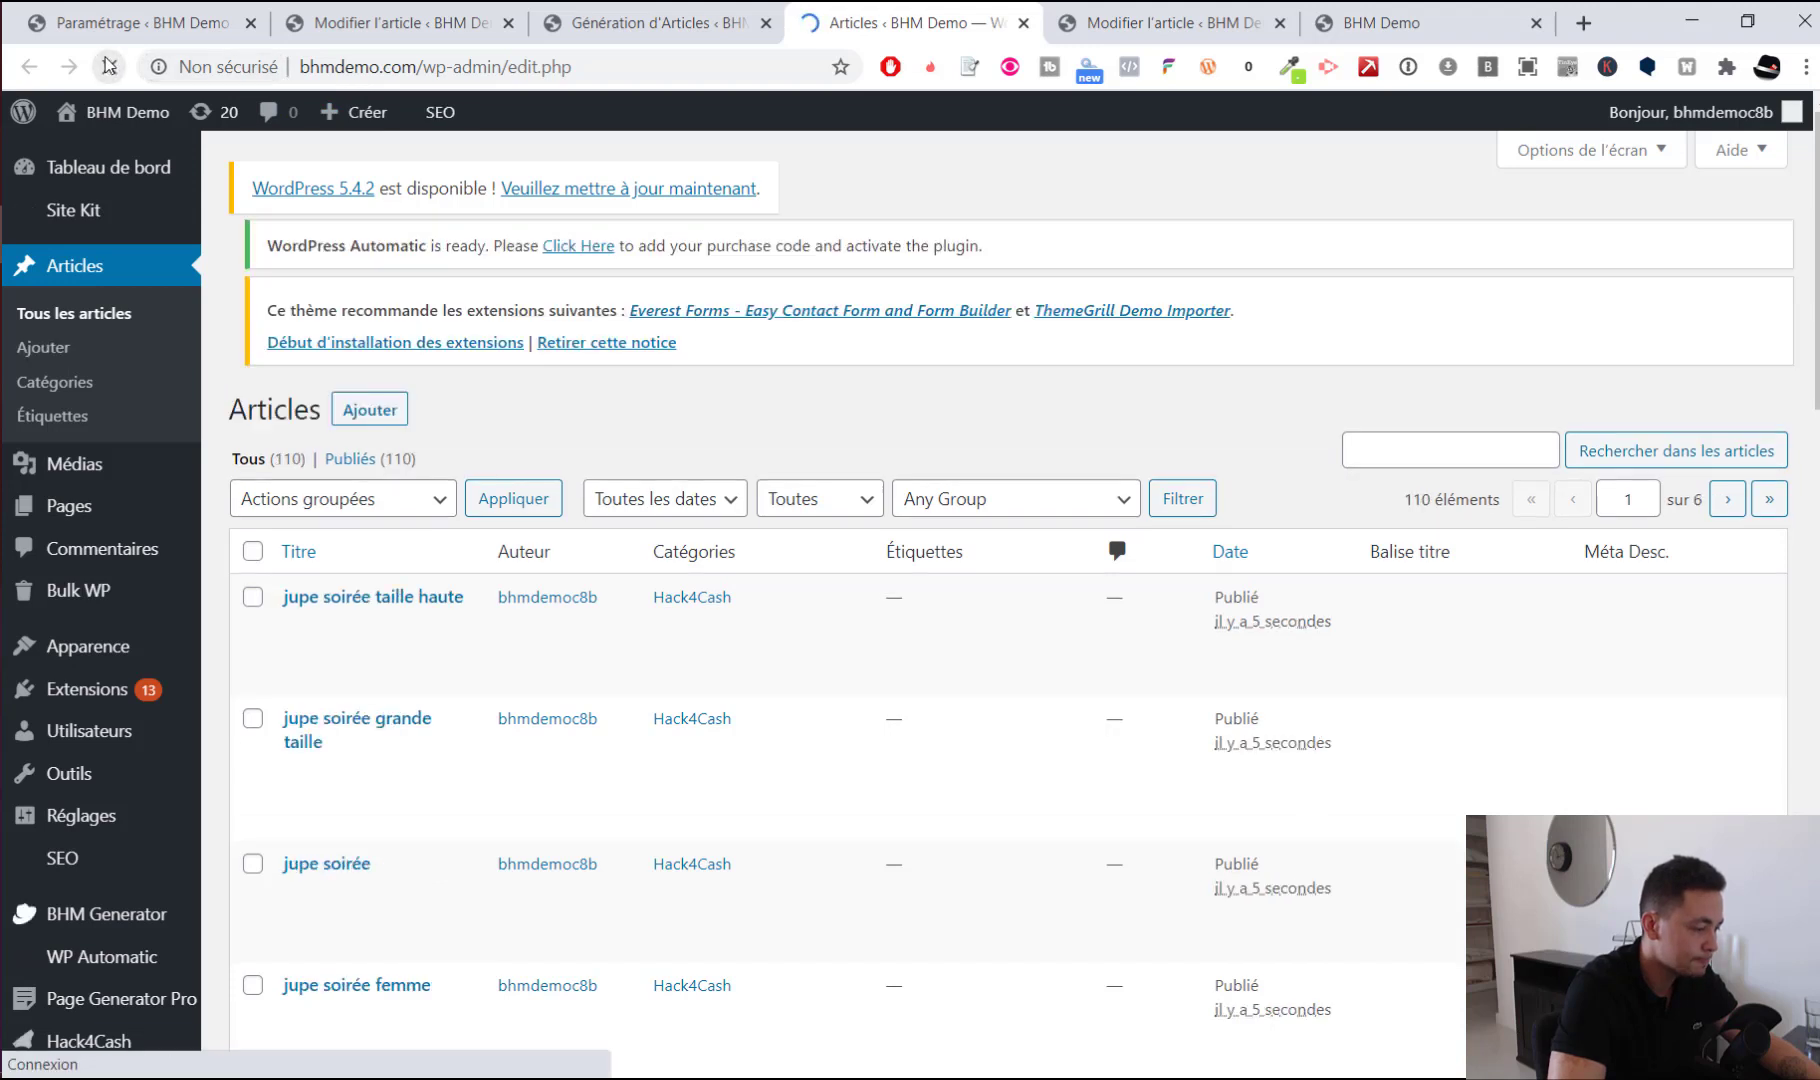
pyautogui.moveTo(330, 645)
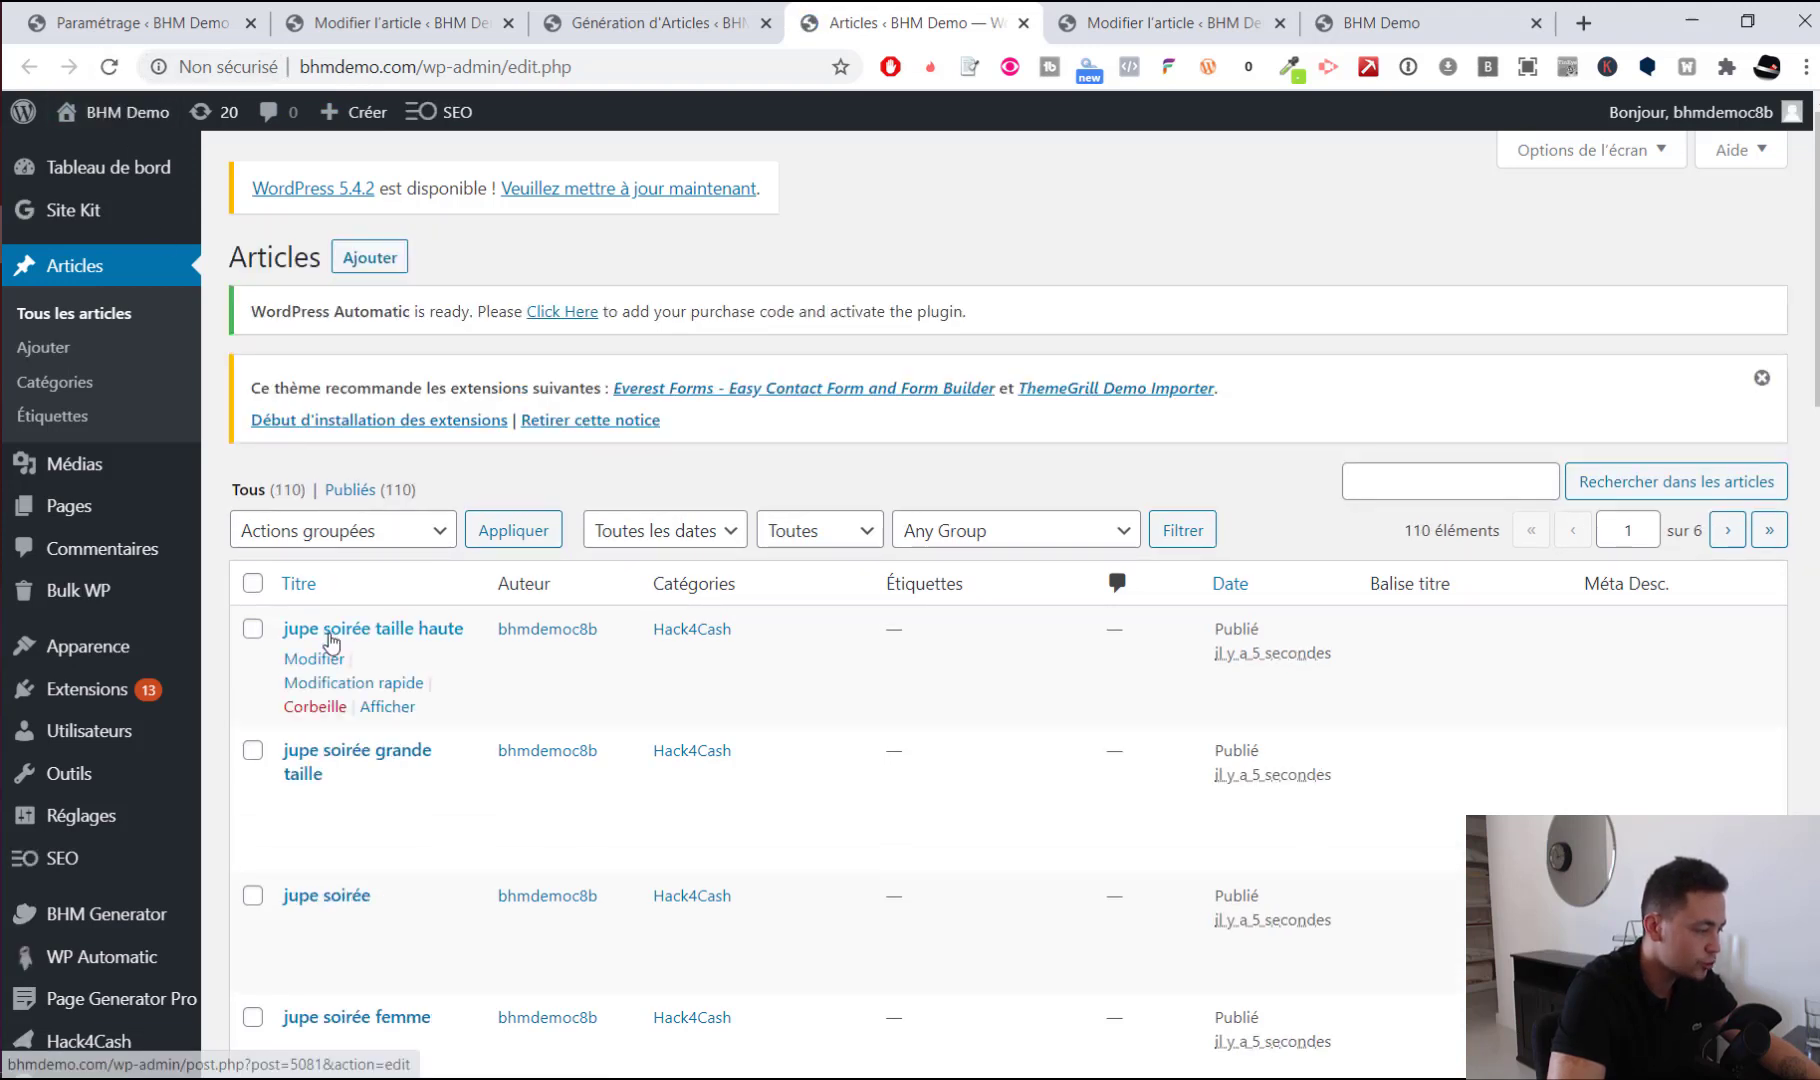
pyautogui.middleClick(387, 706)
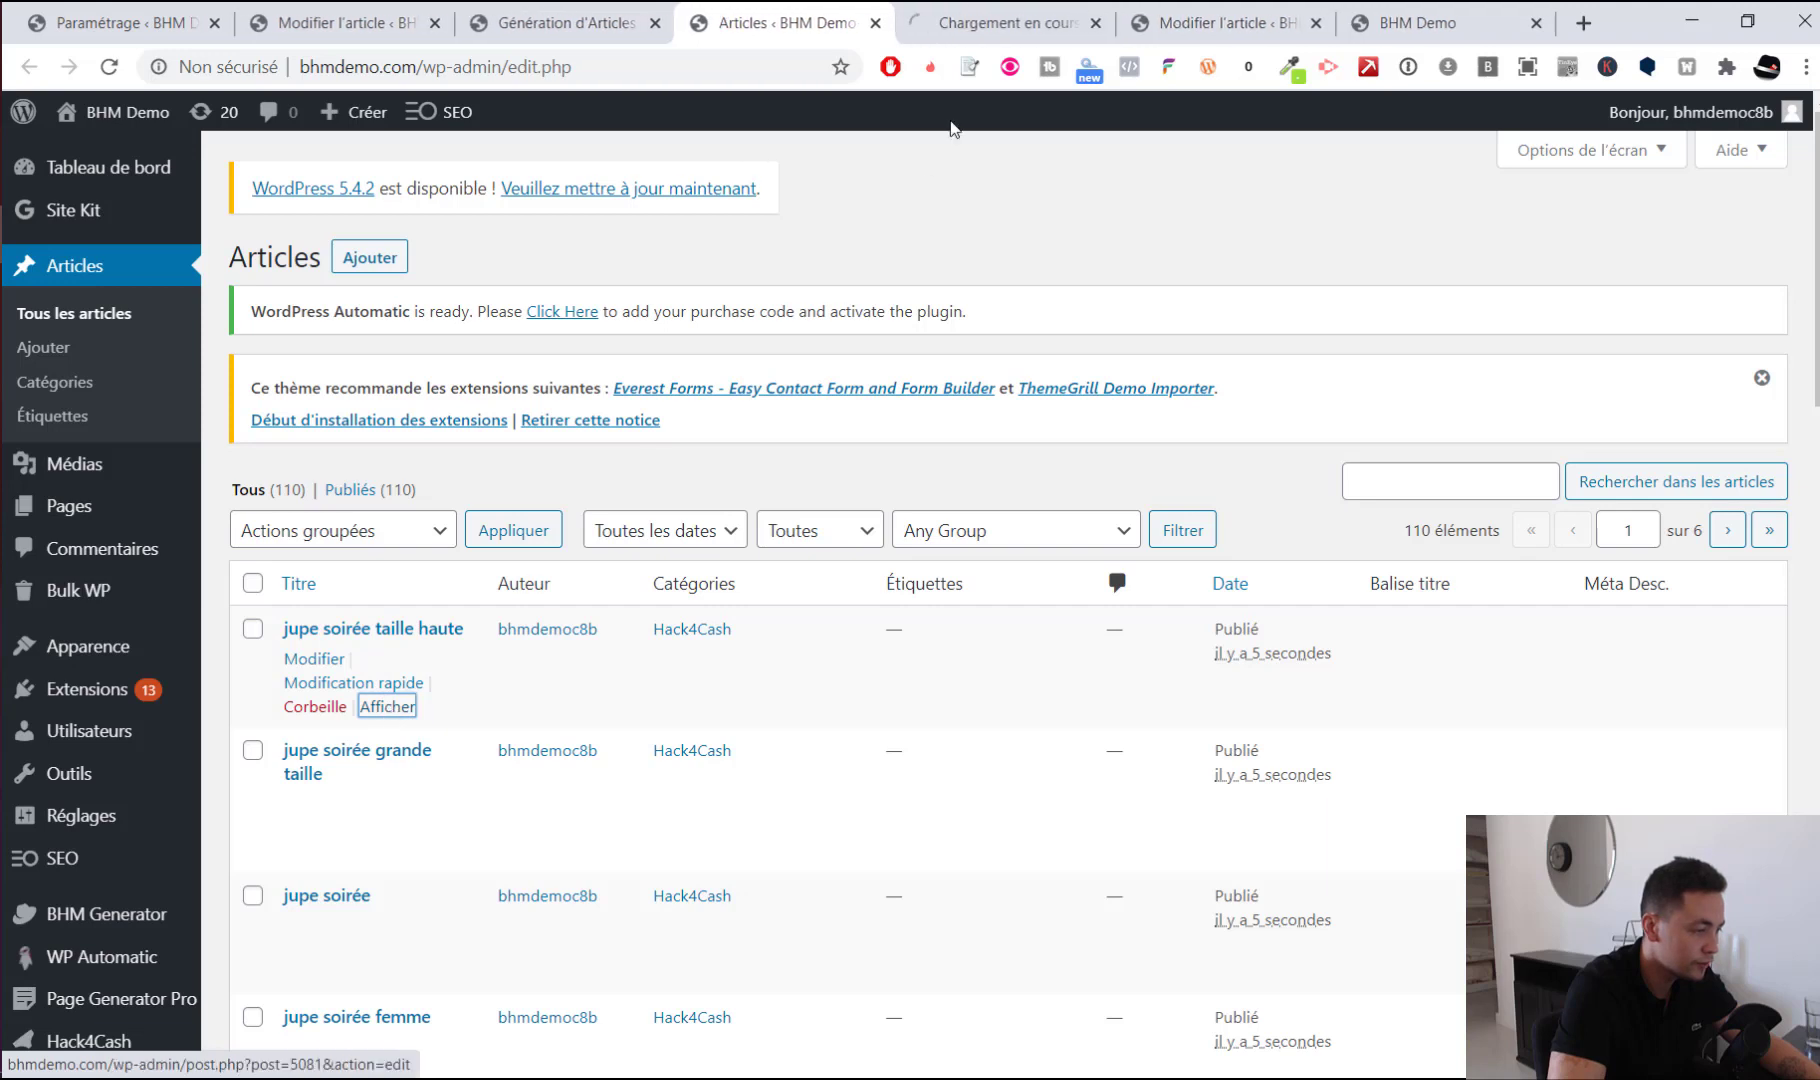
pyautogui.click(975, 30)
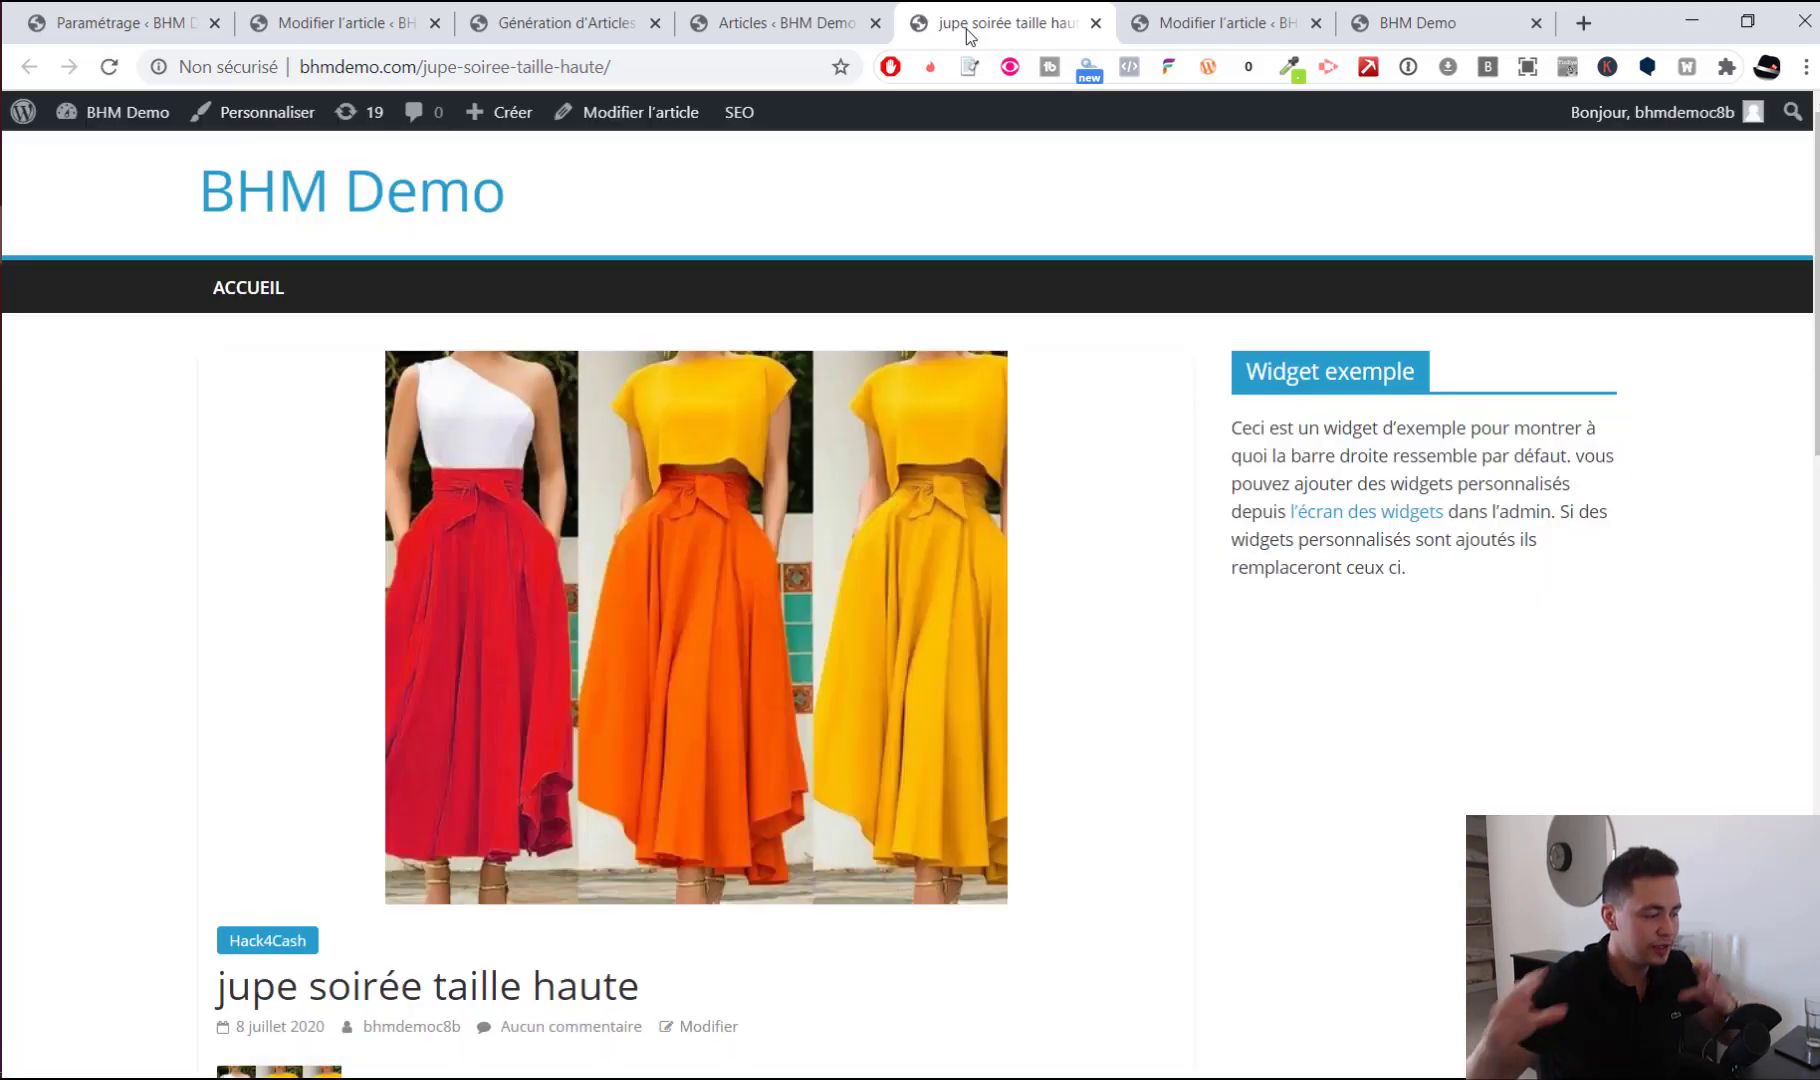
pyautogui.scroll(-5, 329, 565)
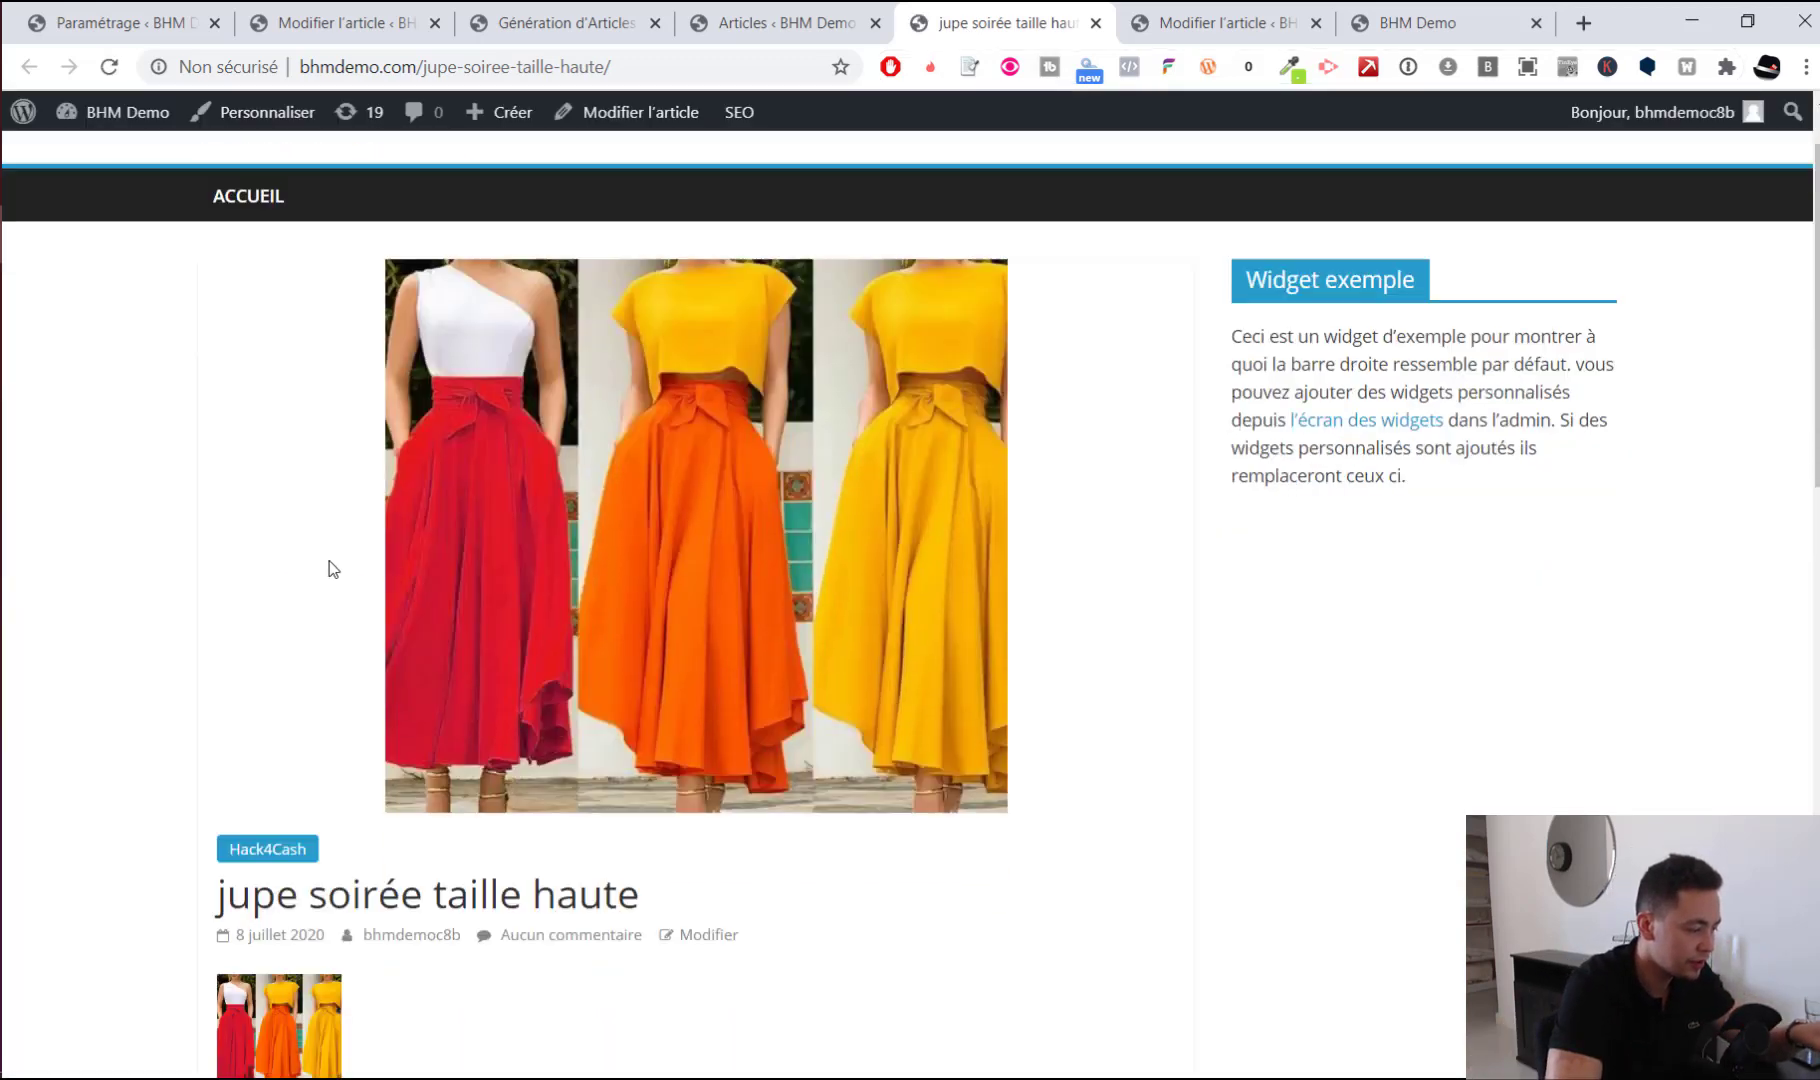
pyautogui.scroll(-3, 265, 750)
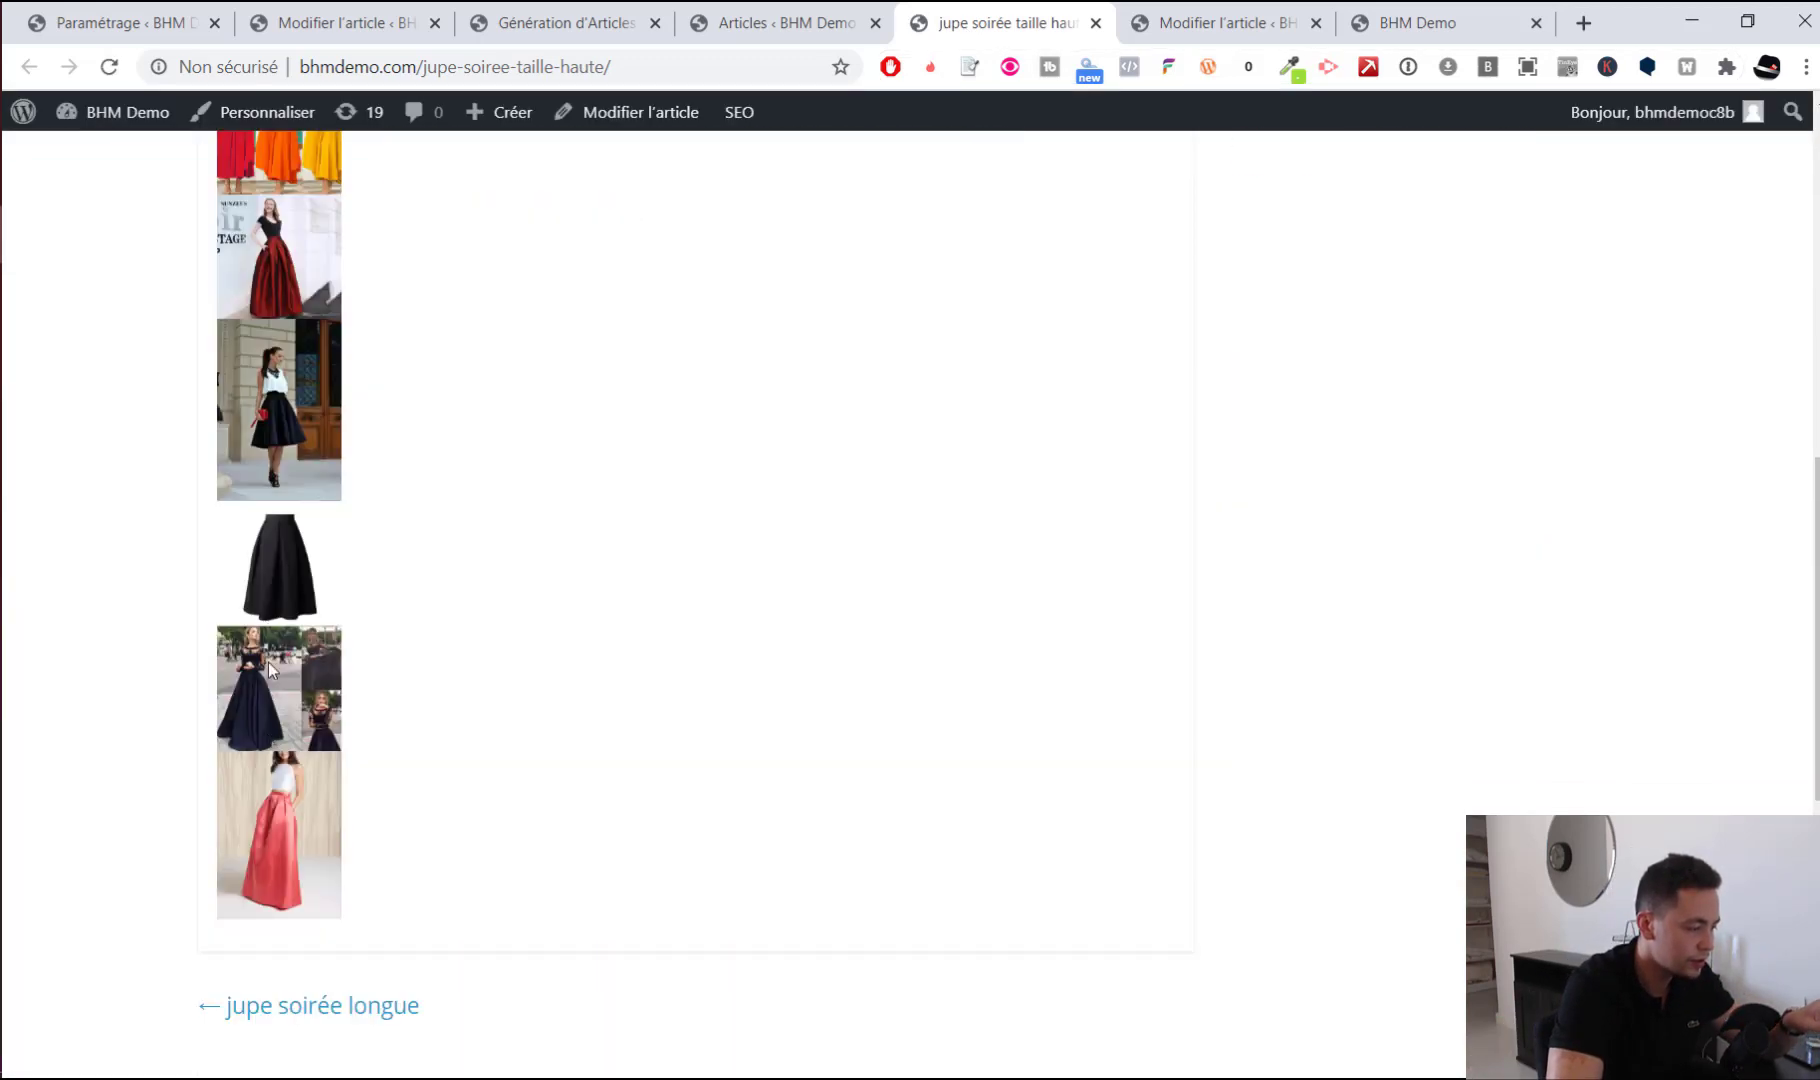
# View the "jupe soirée grande taille" article from the Articles list, close the previous article's tab and examine the retrieved images
pyautogui.click(785, 22)
pyautogui.scroll(-2, 388, 620)
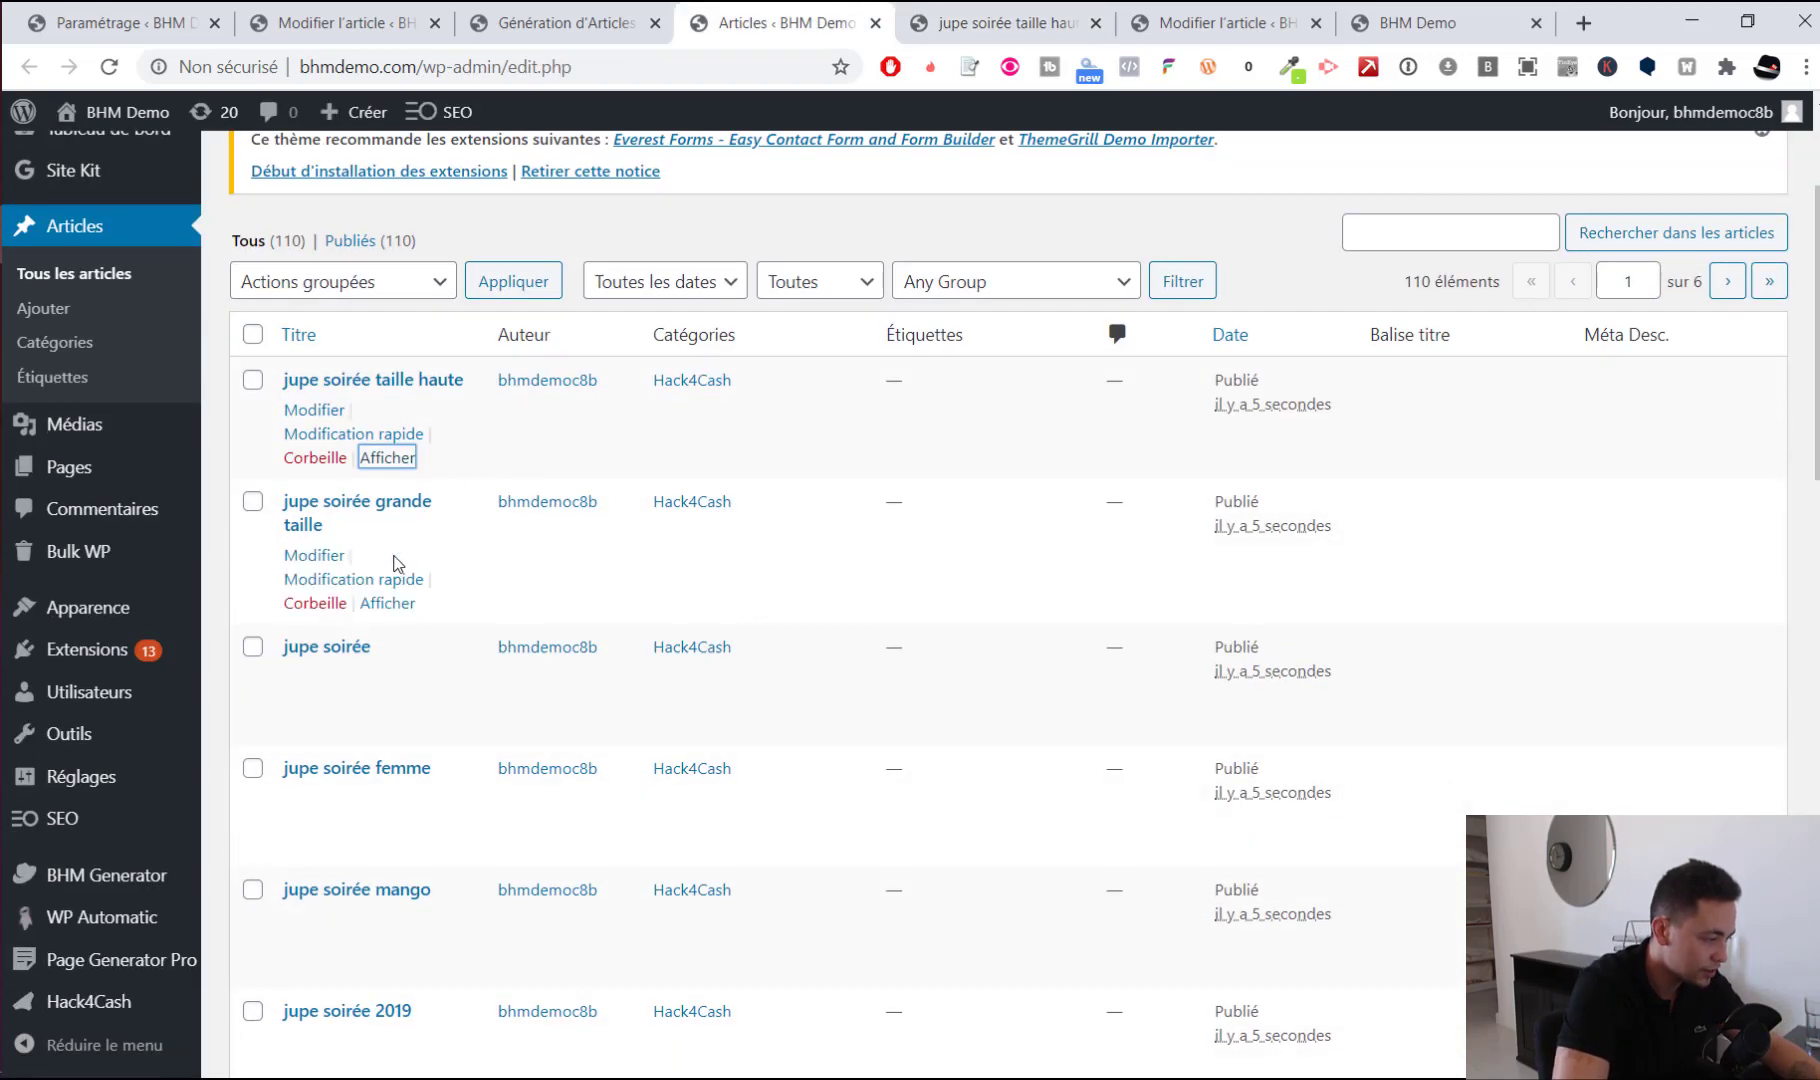
pyautogui.middleClick(388, 605)
pyautogui.click(1033, 10)
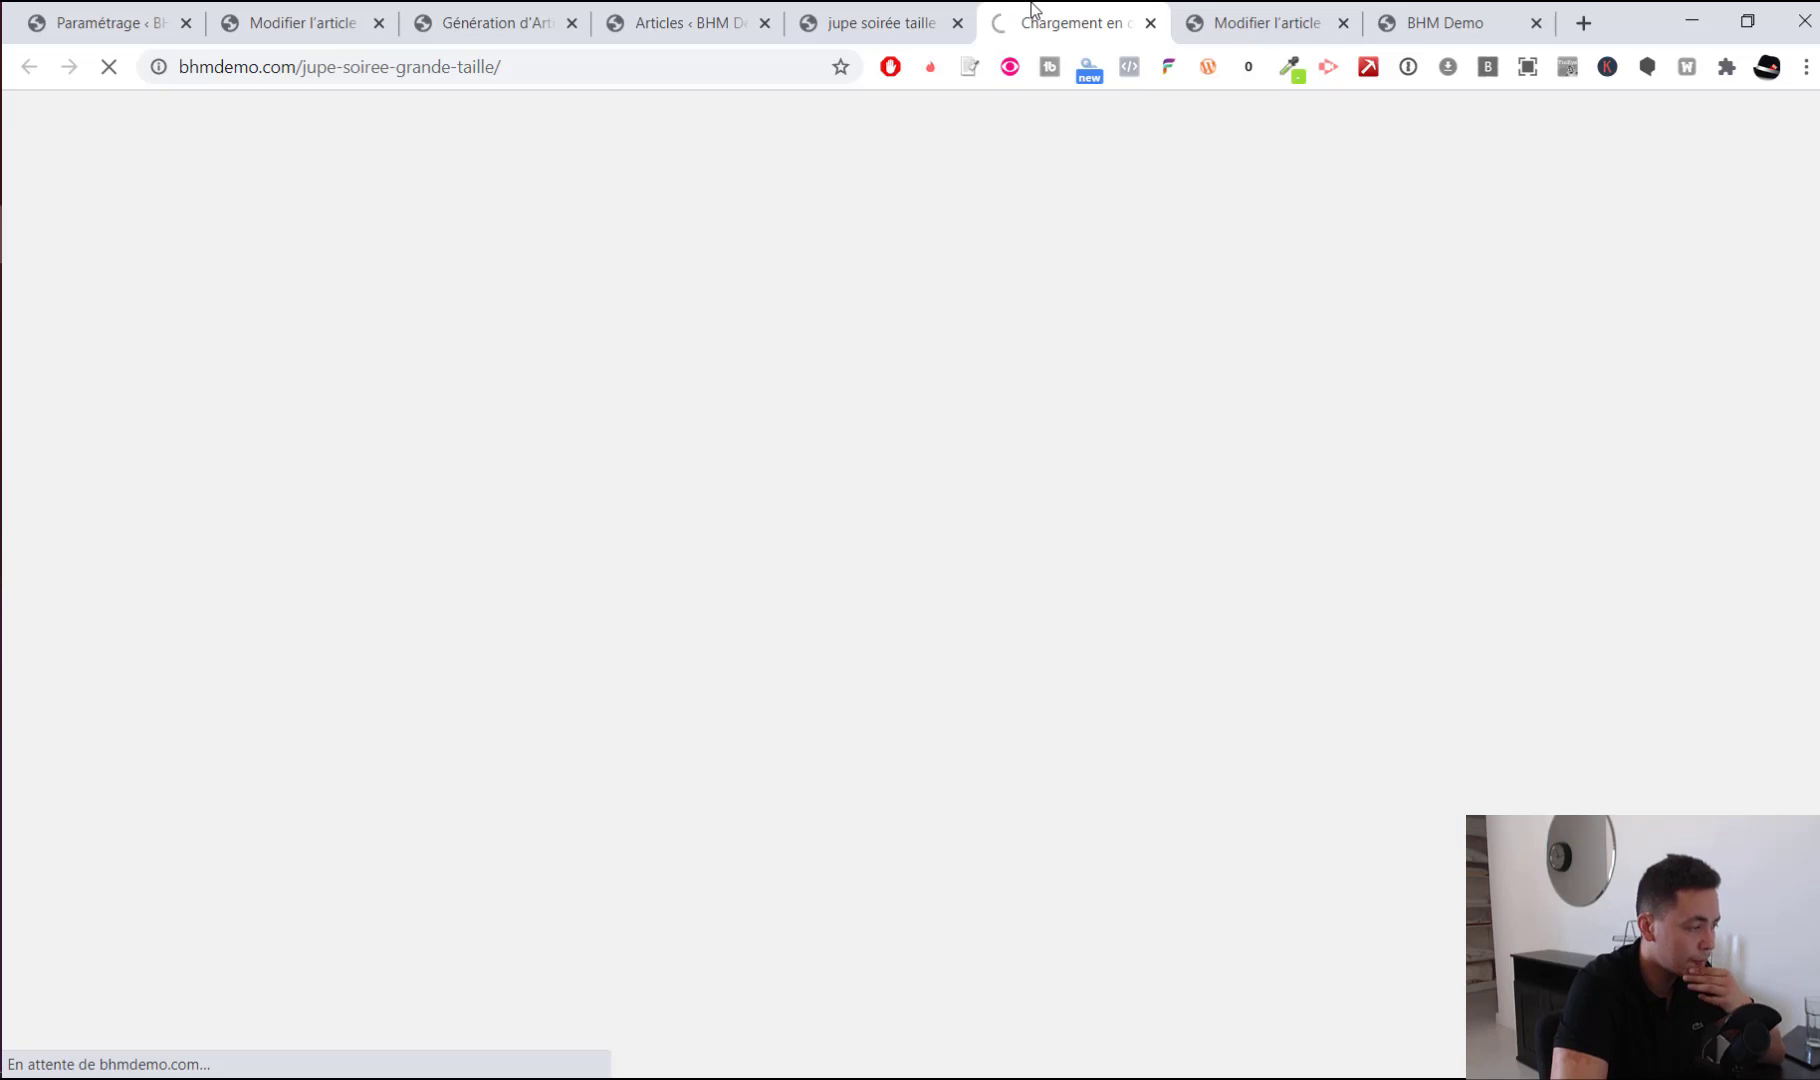
pyautogui.click(957, 23)
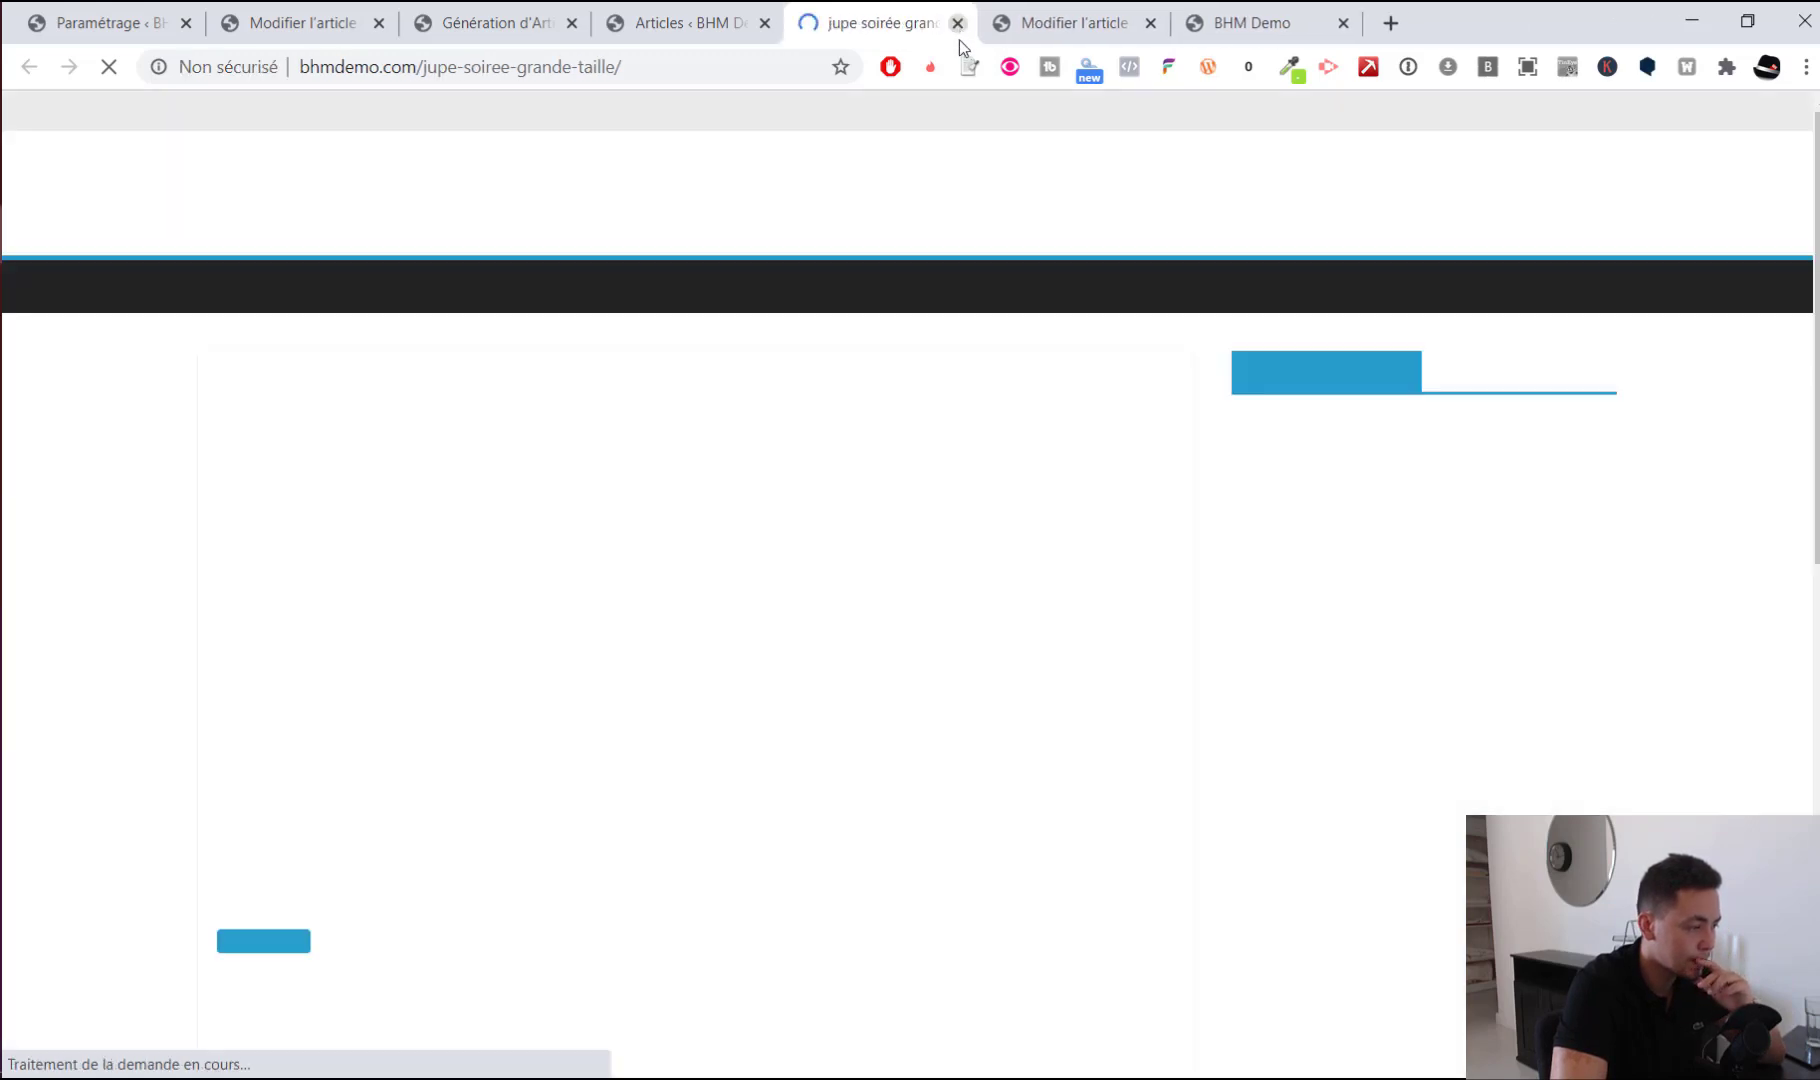
pyautogui.scroll(-3, 740, 315)
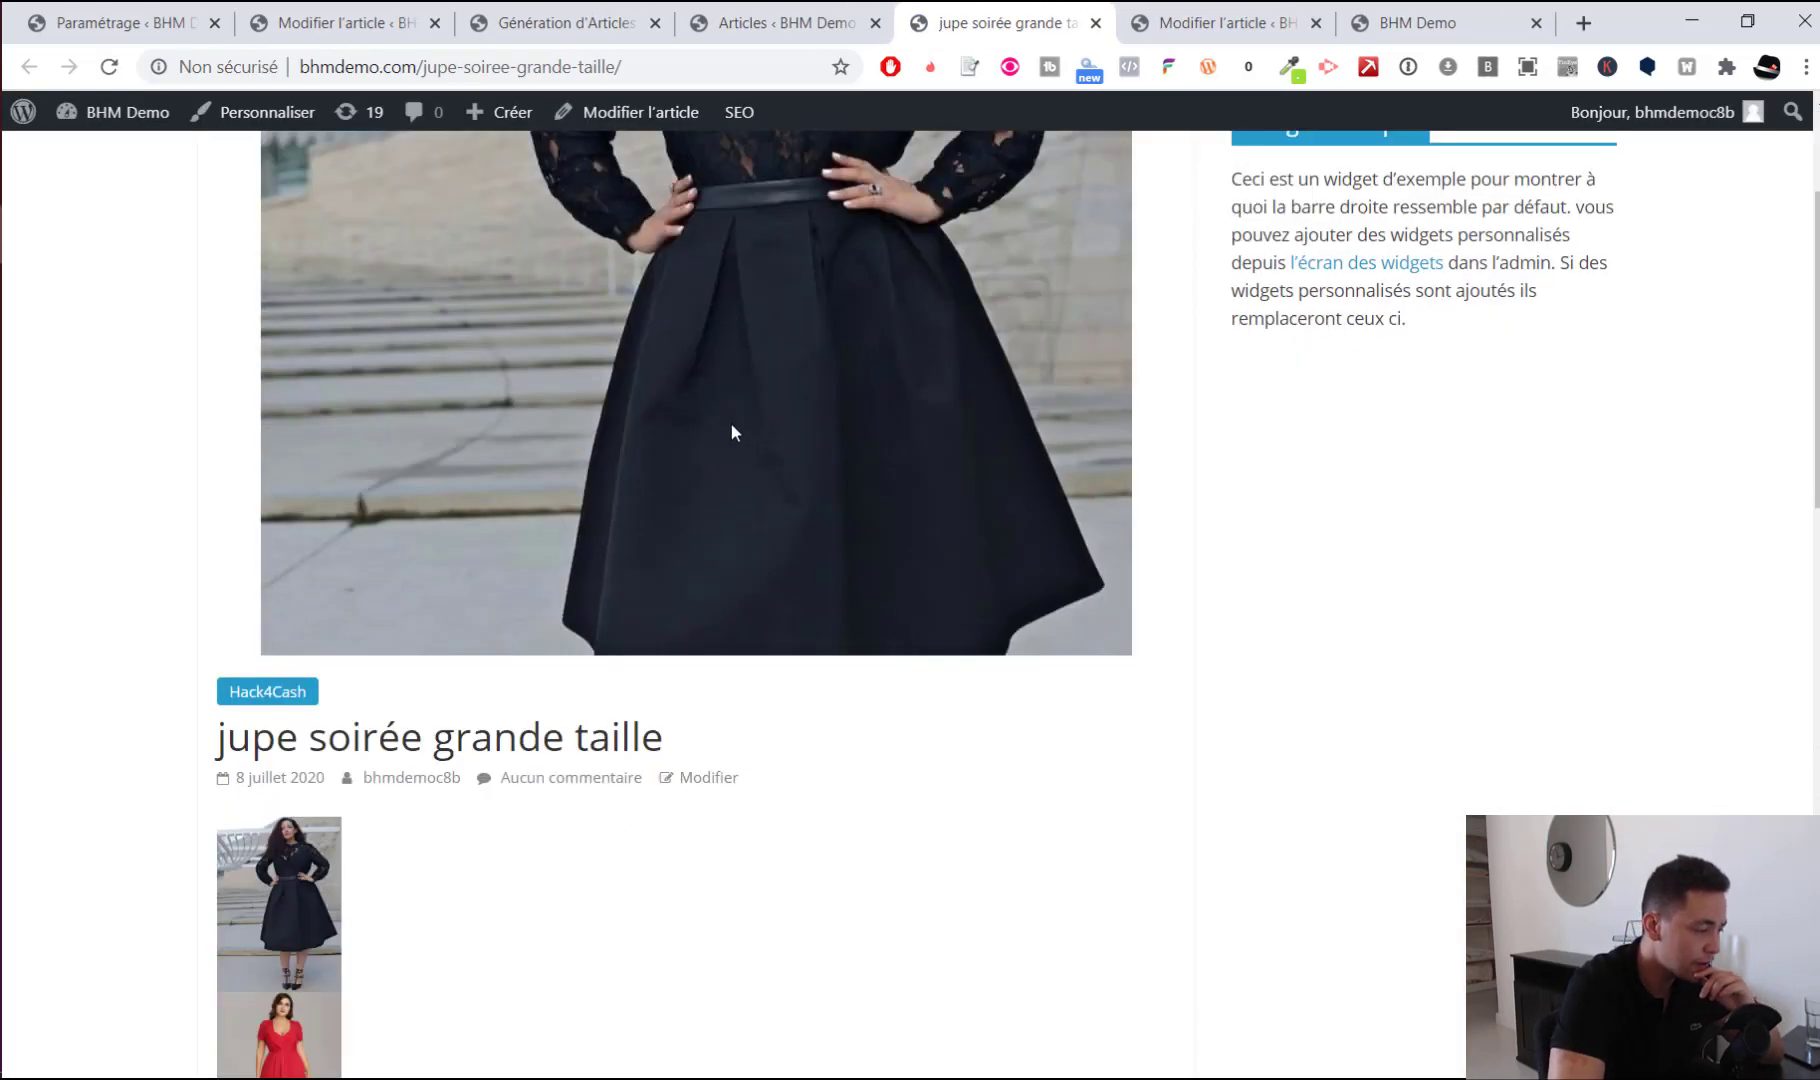
pyautogui.scroll(-5, 245, 867)
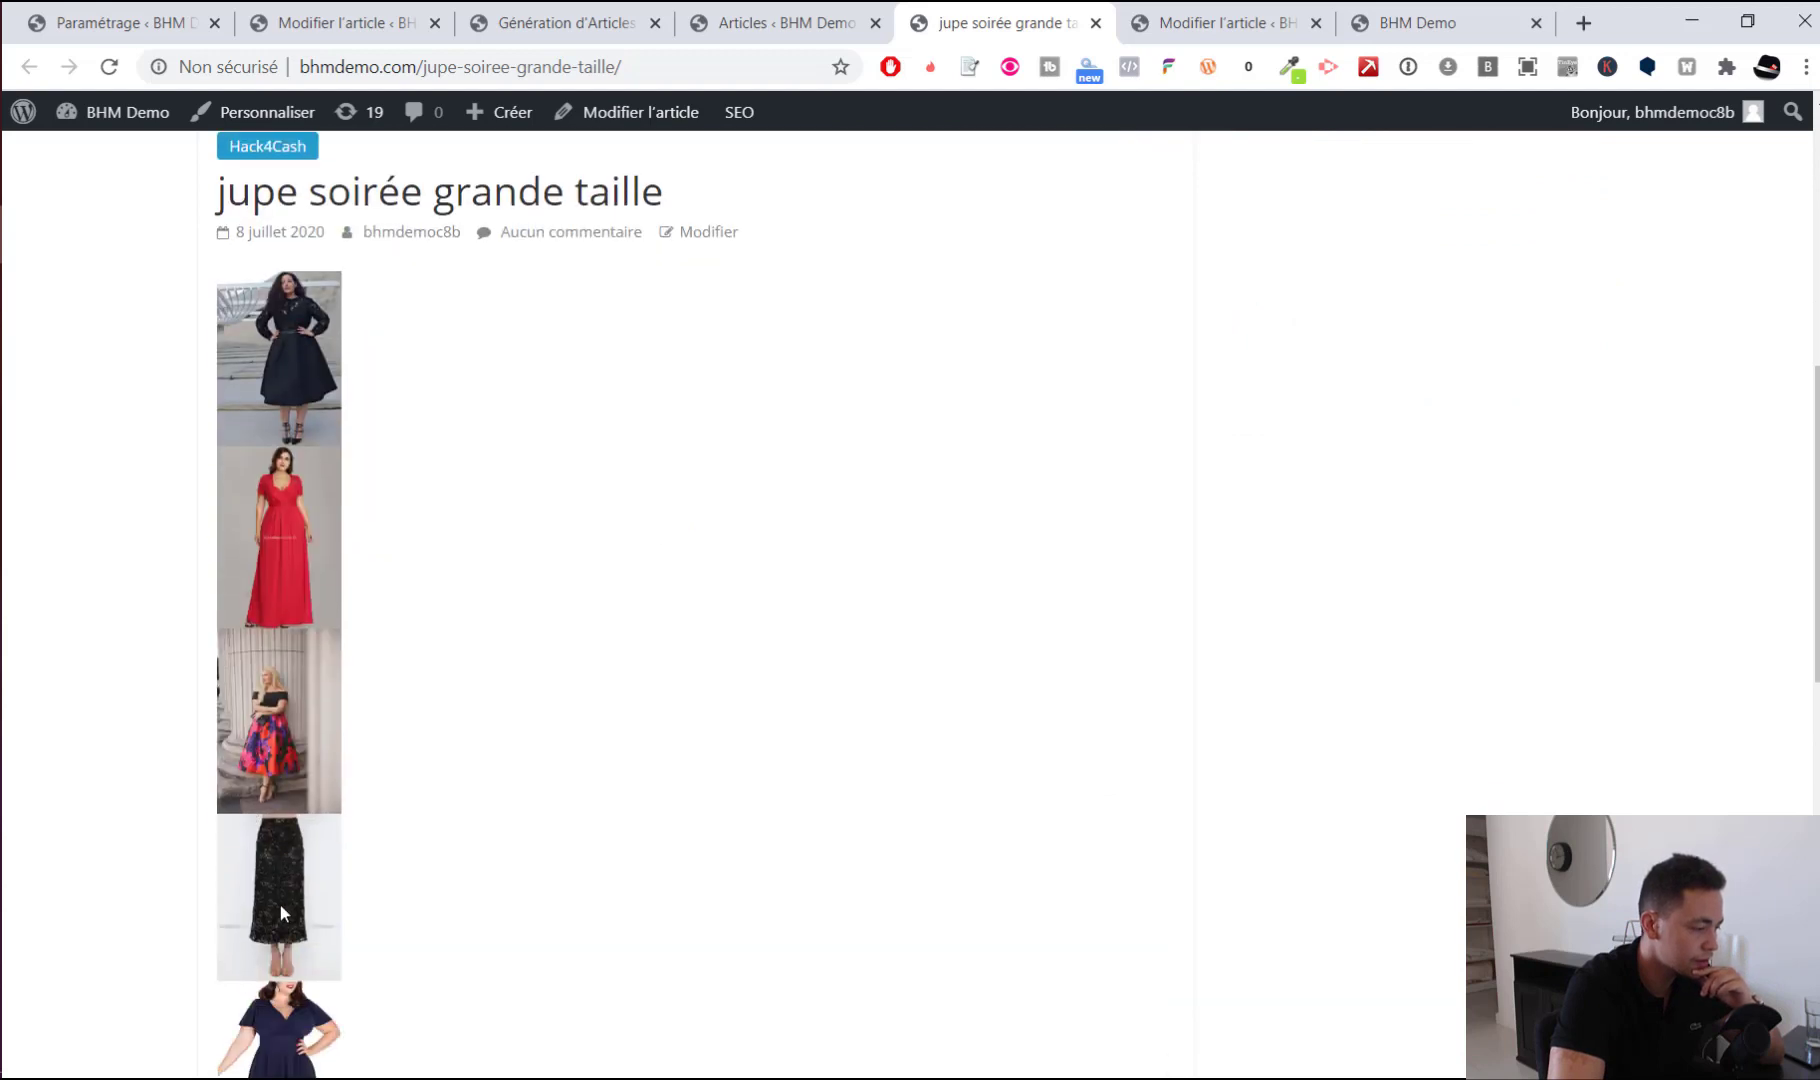
pyautogui.scroll(-4, 281, 911)
pyautogui.scroll(12, 475, 190)
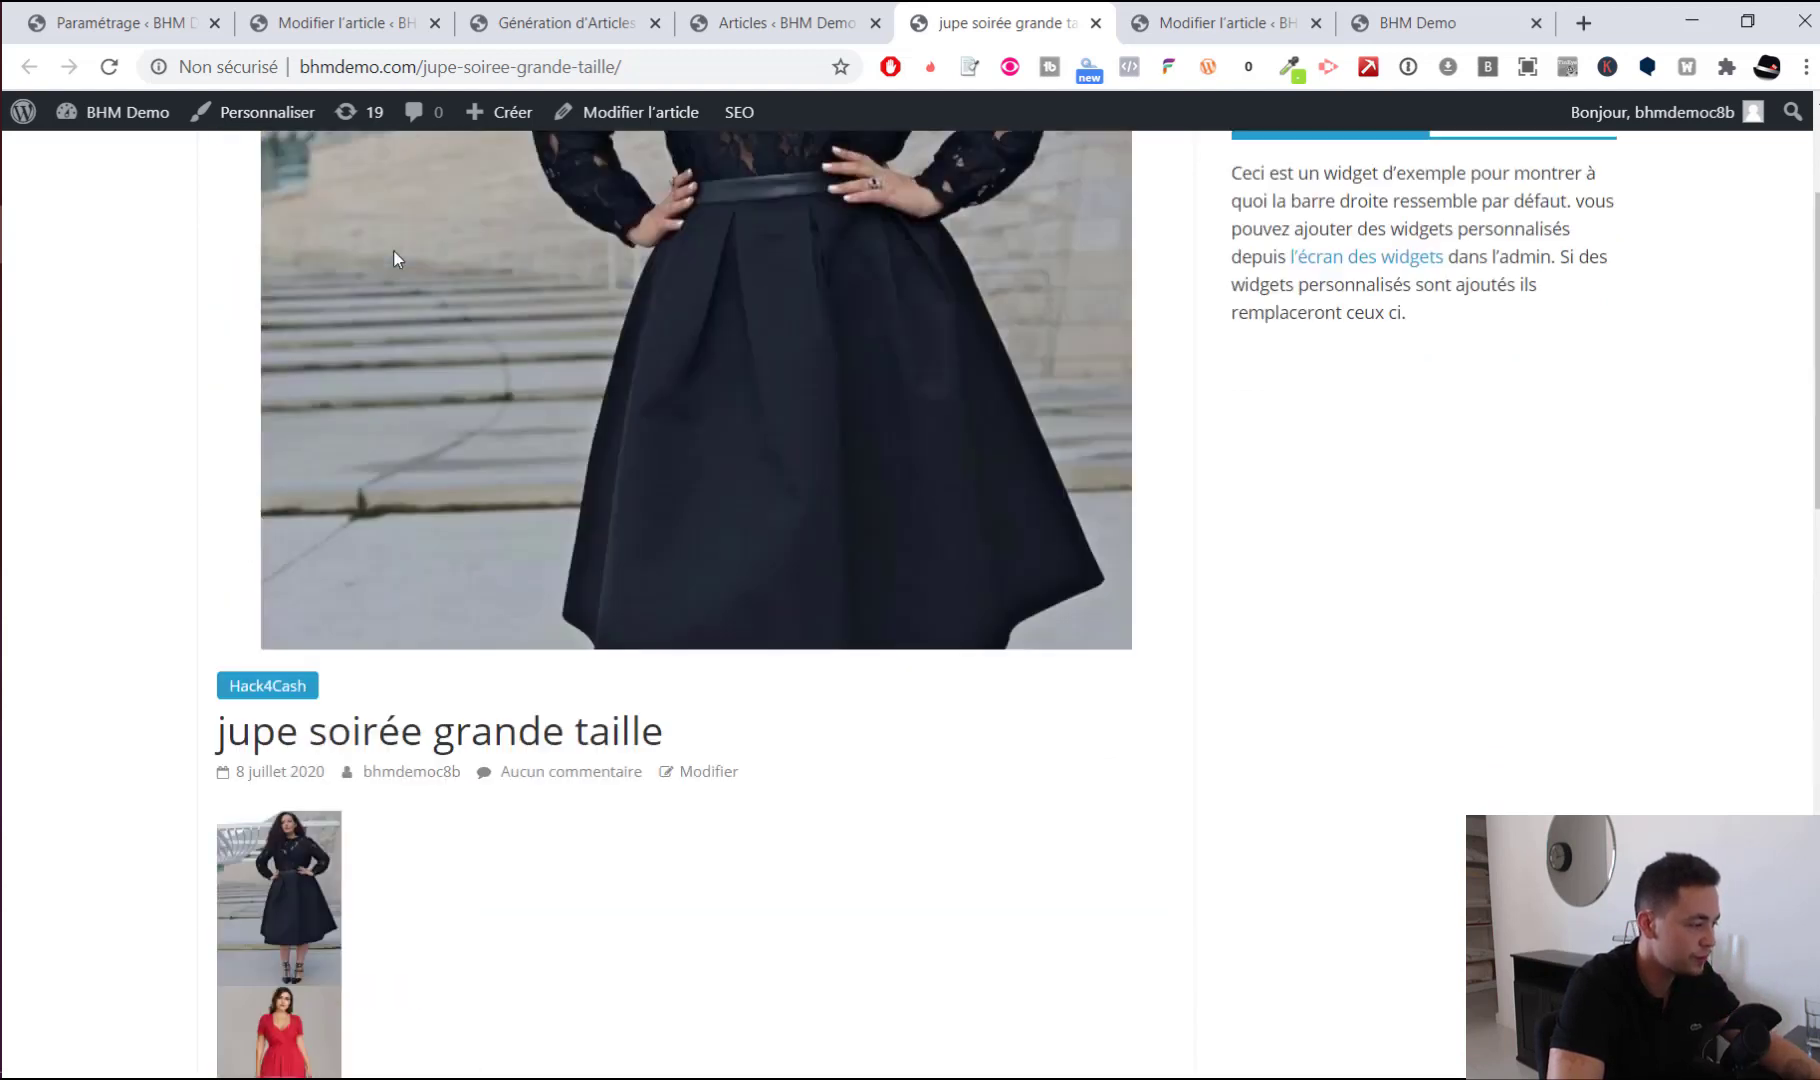
# Open the BHM Demo homepage and look over the generated articles with their featured images
pyautogui.click(462, 205)
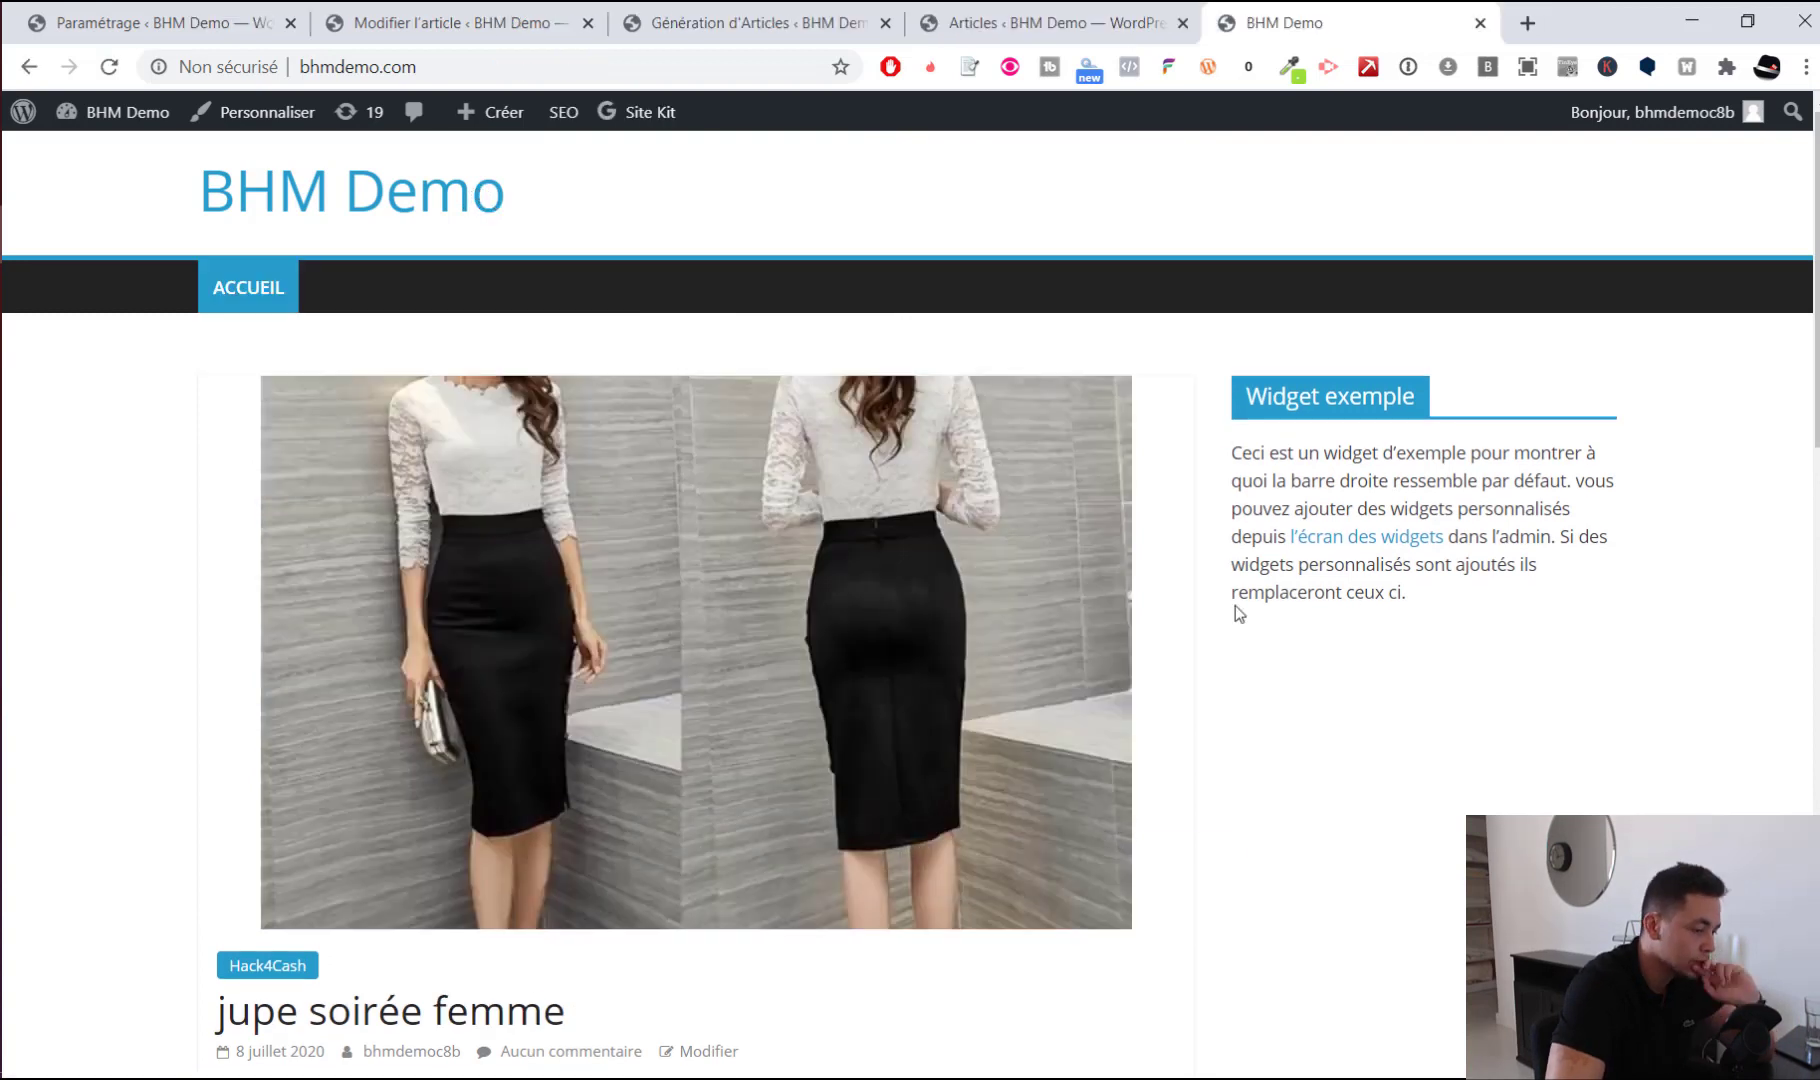
pyautogui.scroll(-7, 855, 375)
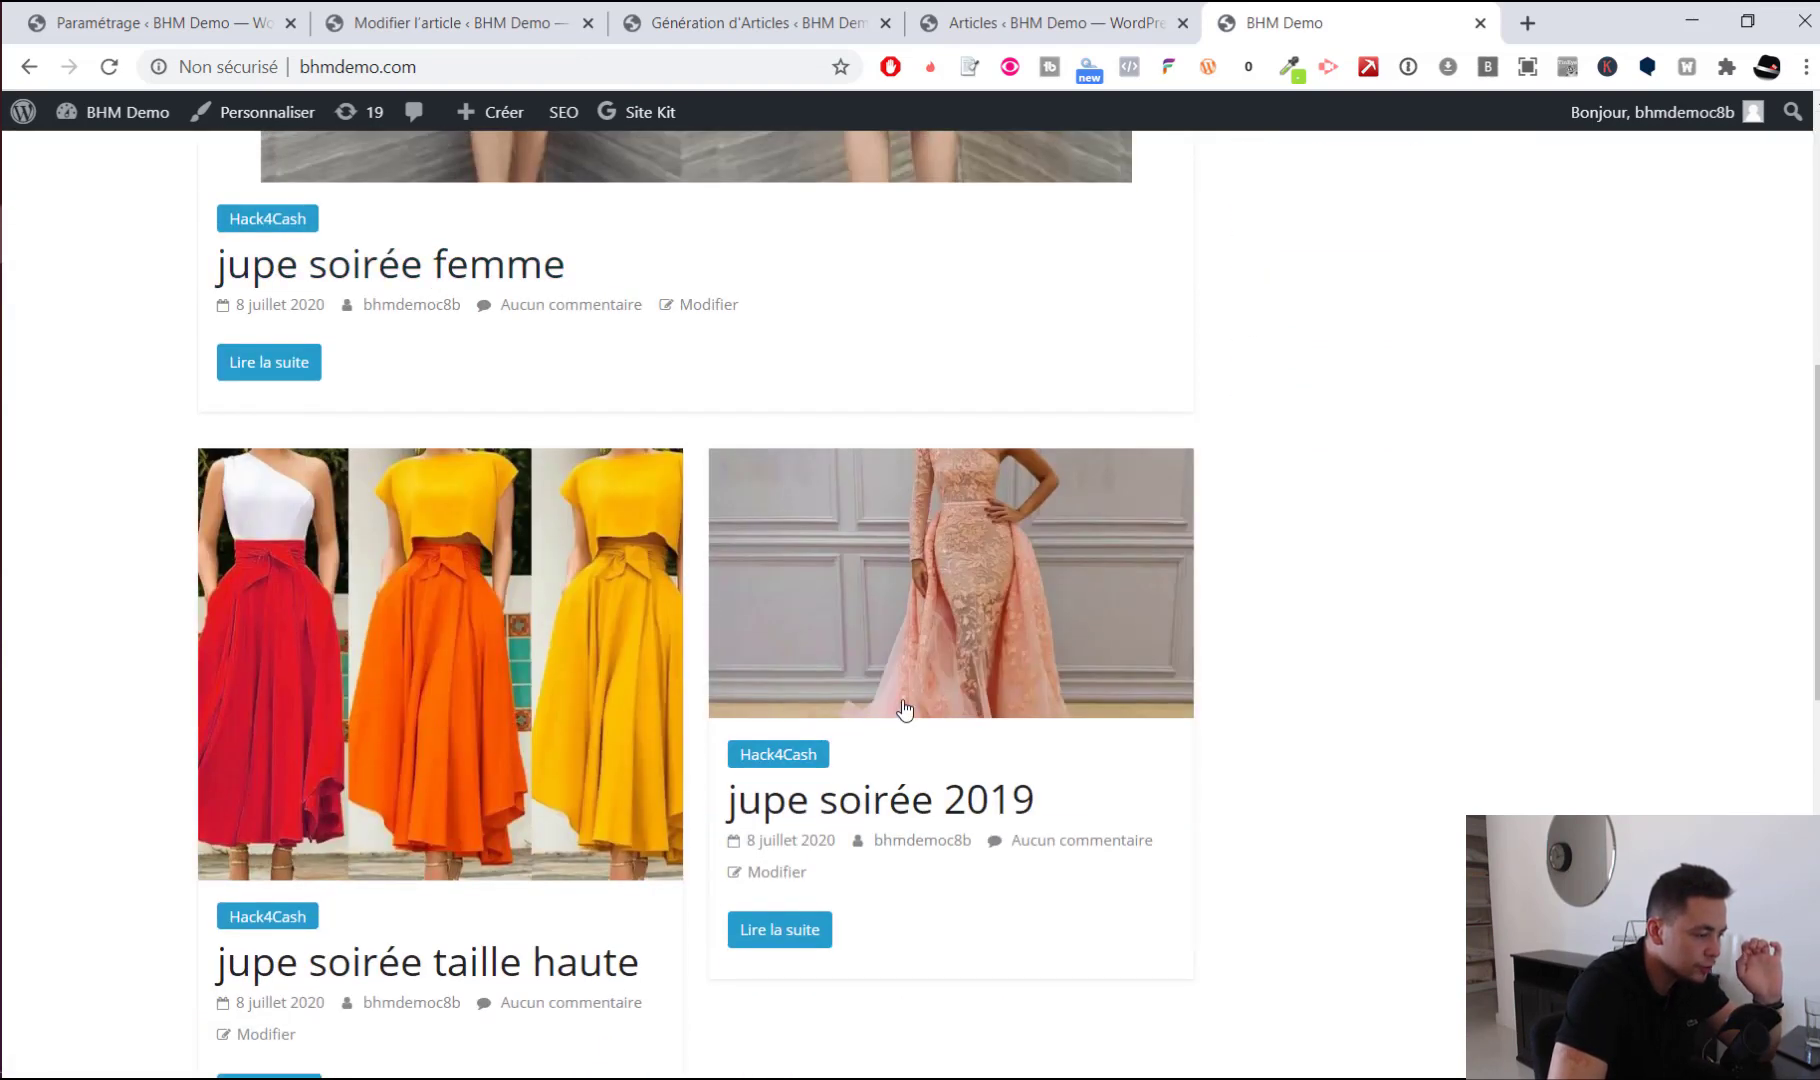
pyautogui.scroll(-10, 505, 745)
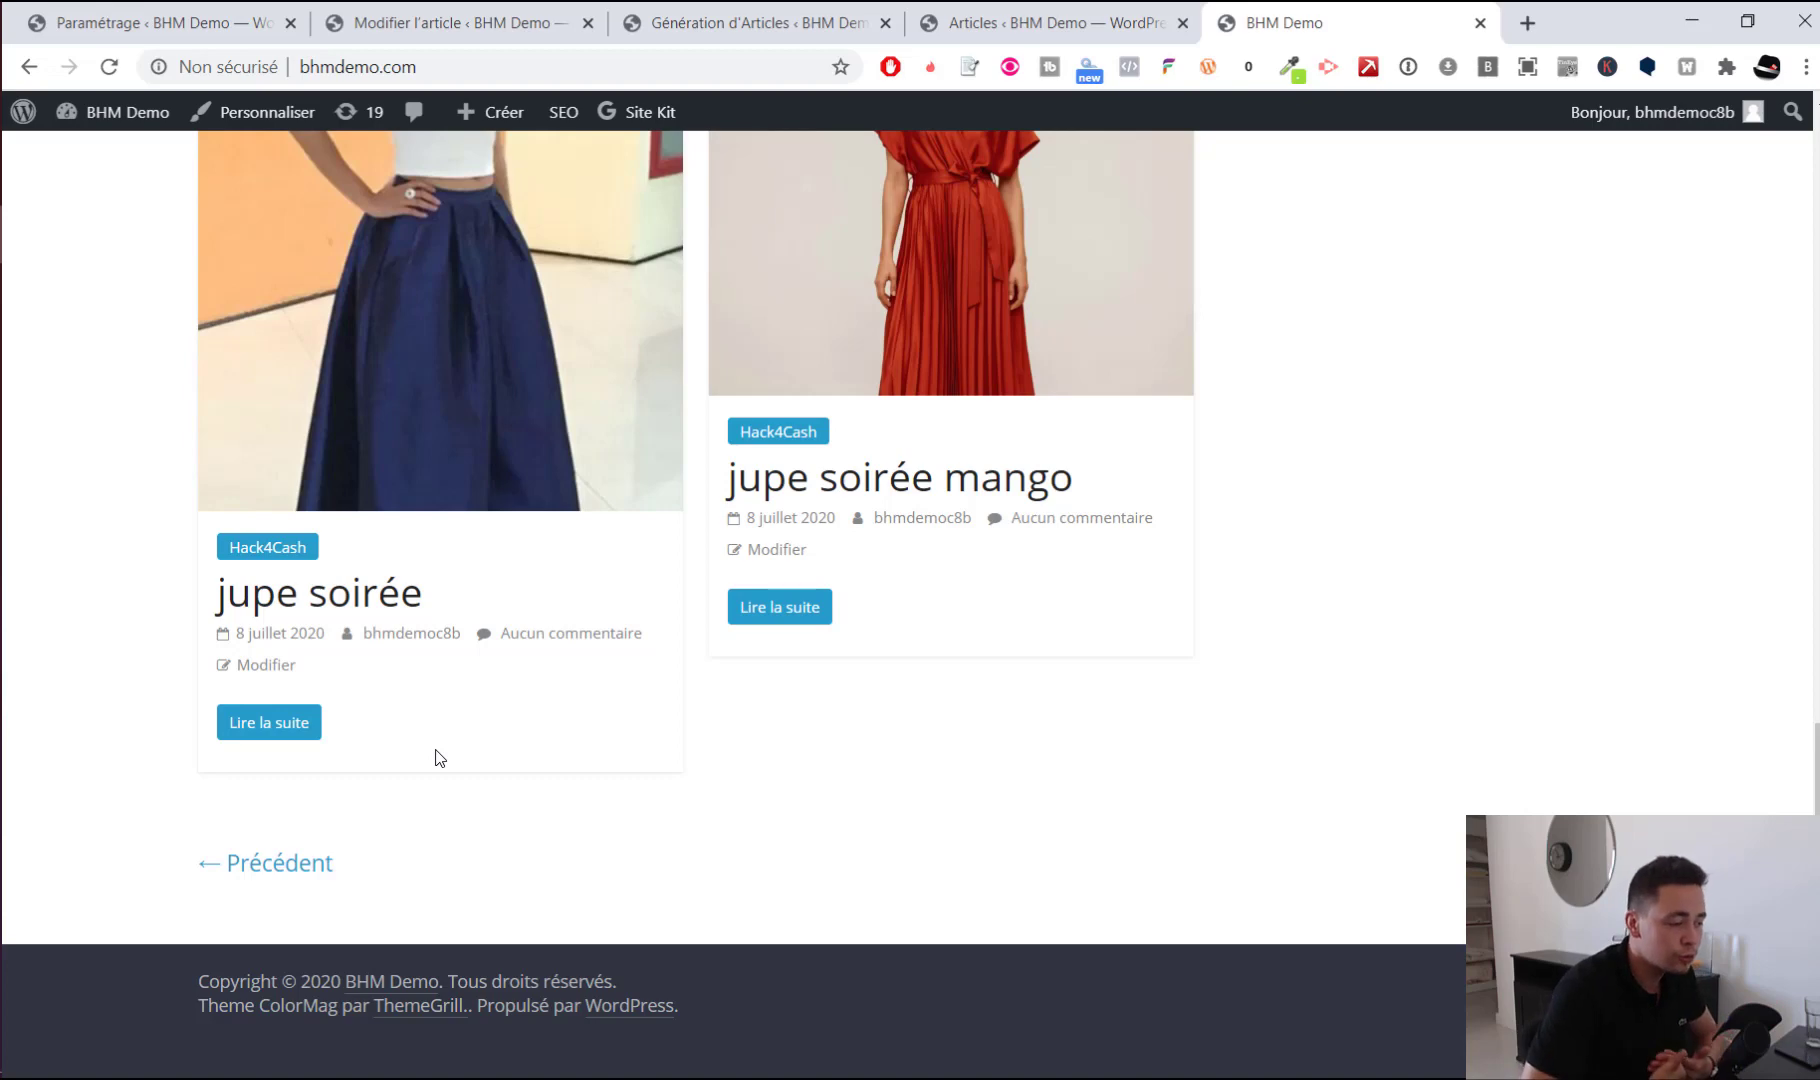
pyautogui.scroll(15, 1117, 812)
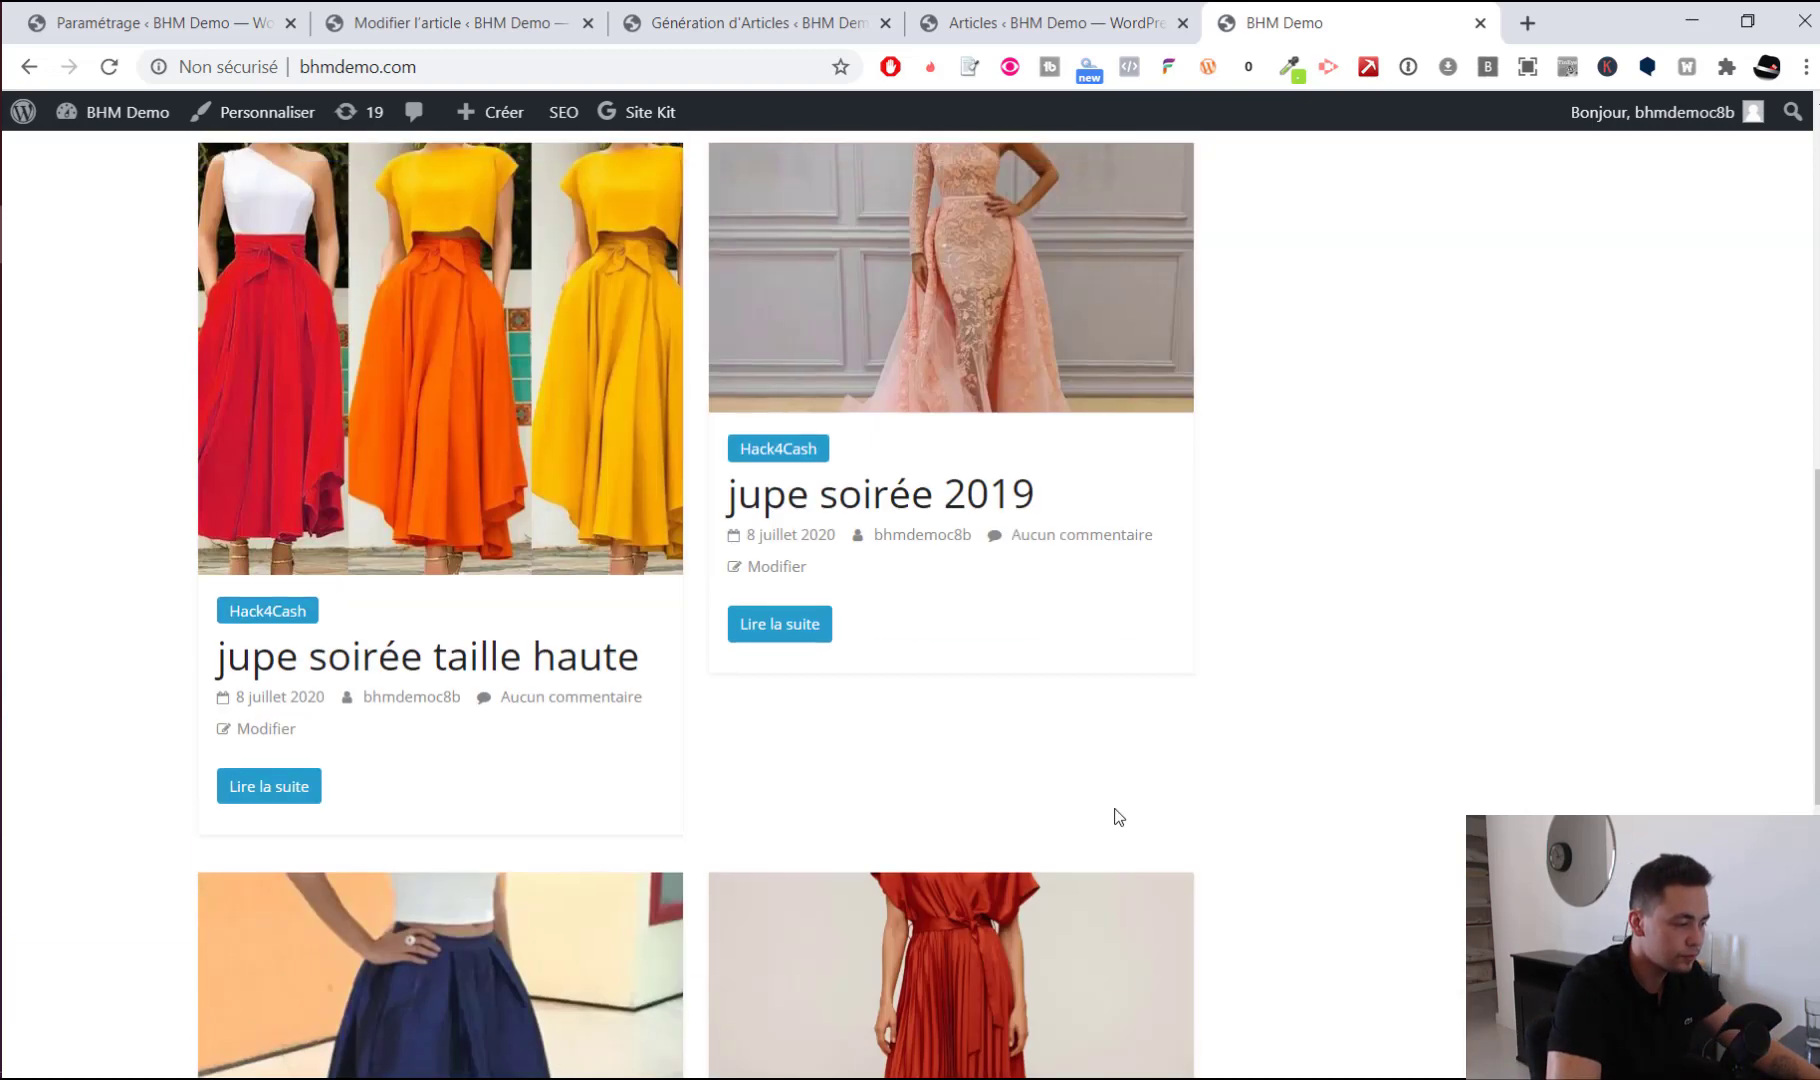
pyautogui.scroll(-6, 980, 736)
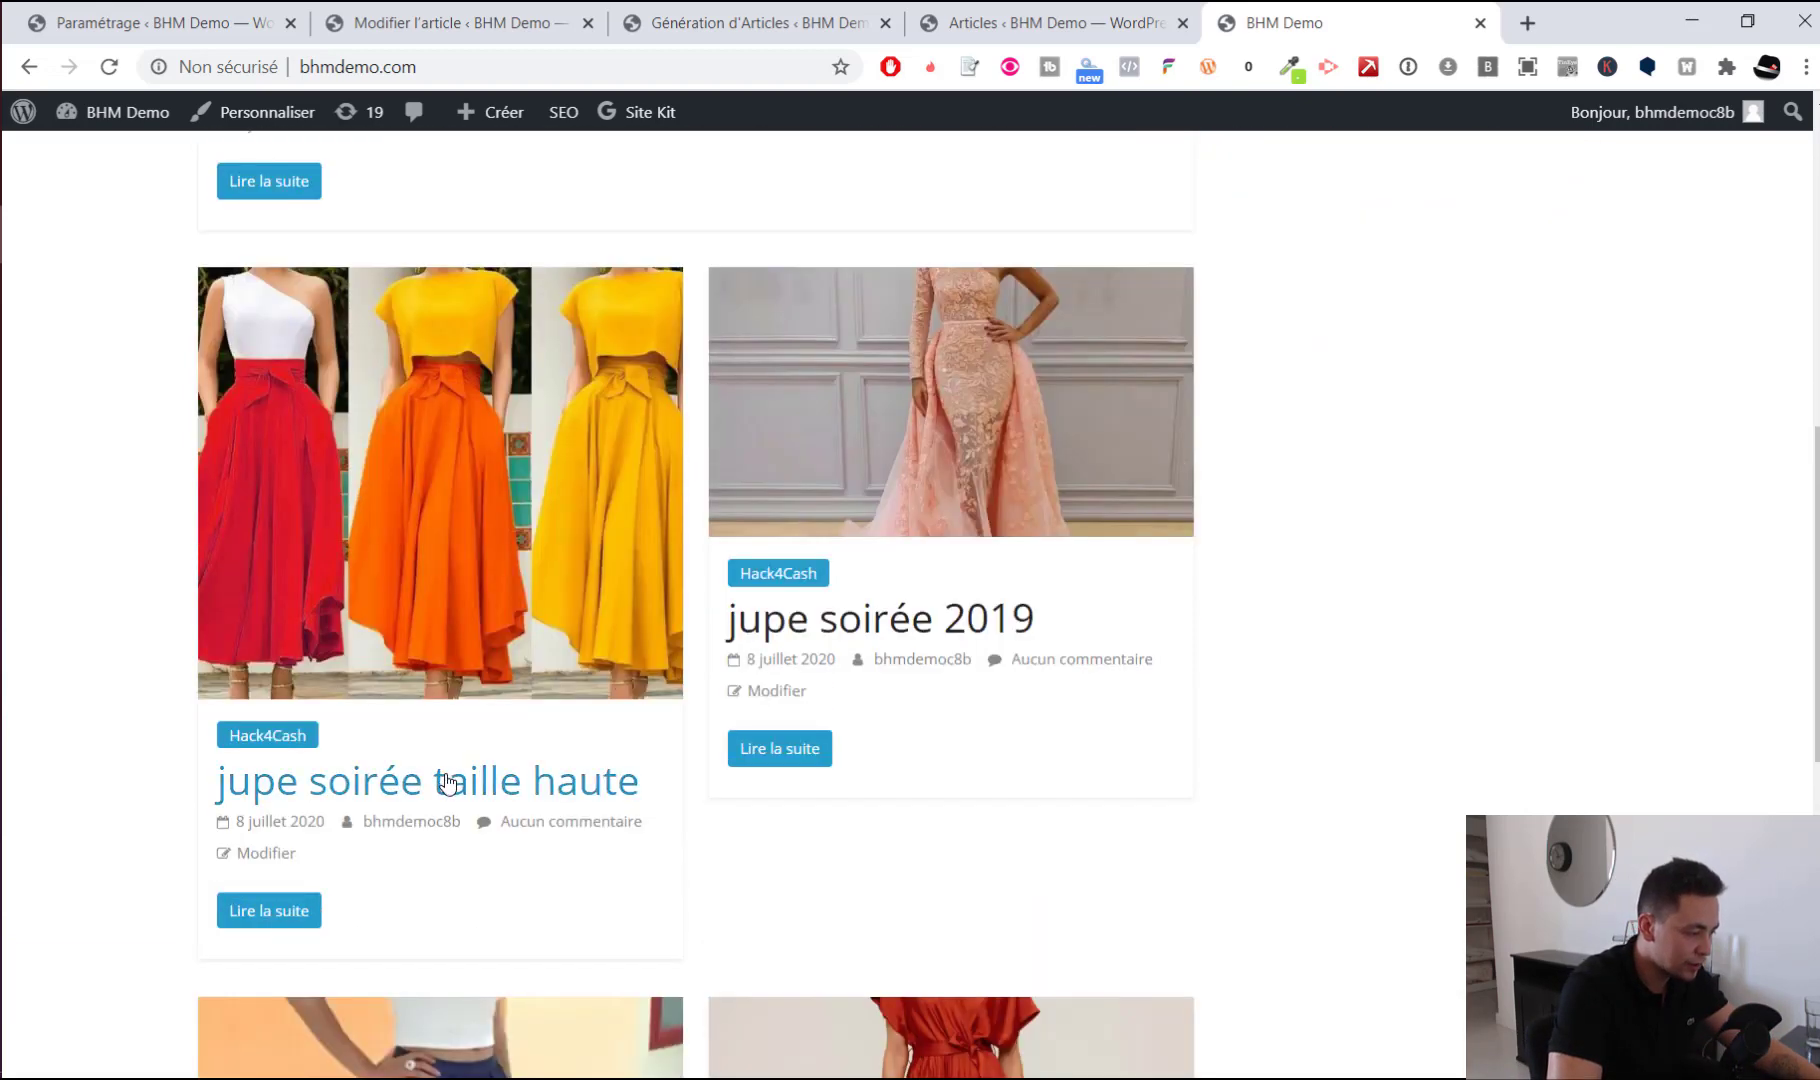
pyautogui.scroll(-1, 869, 572)
# Open the "jupe soirée 2019" article from the homepage and examine its image list and surrounding content
pyautogui.click(889, 505)
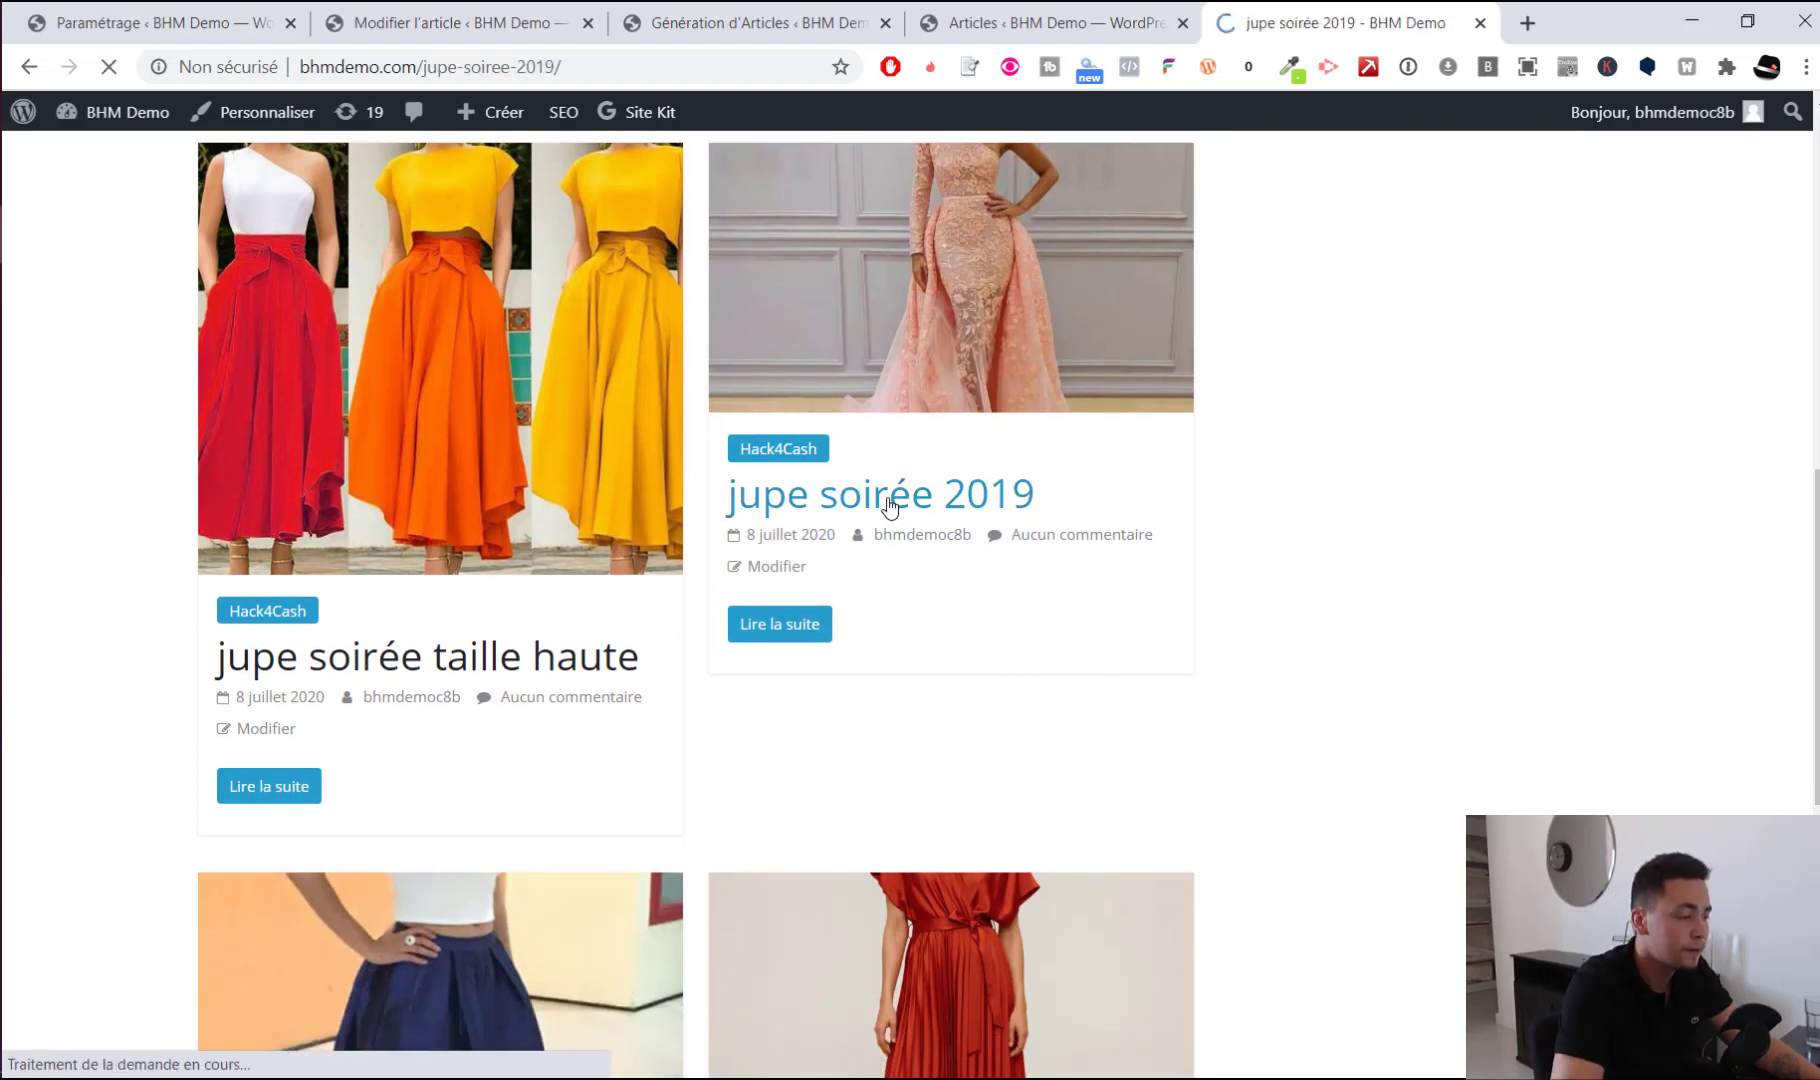
pyautogui.scroll(-9, 764, 451)
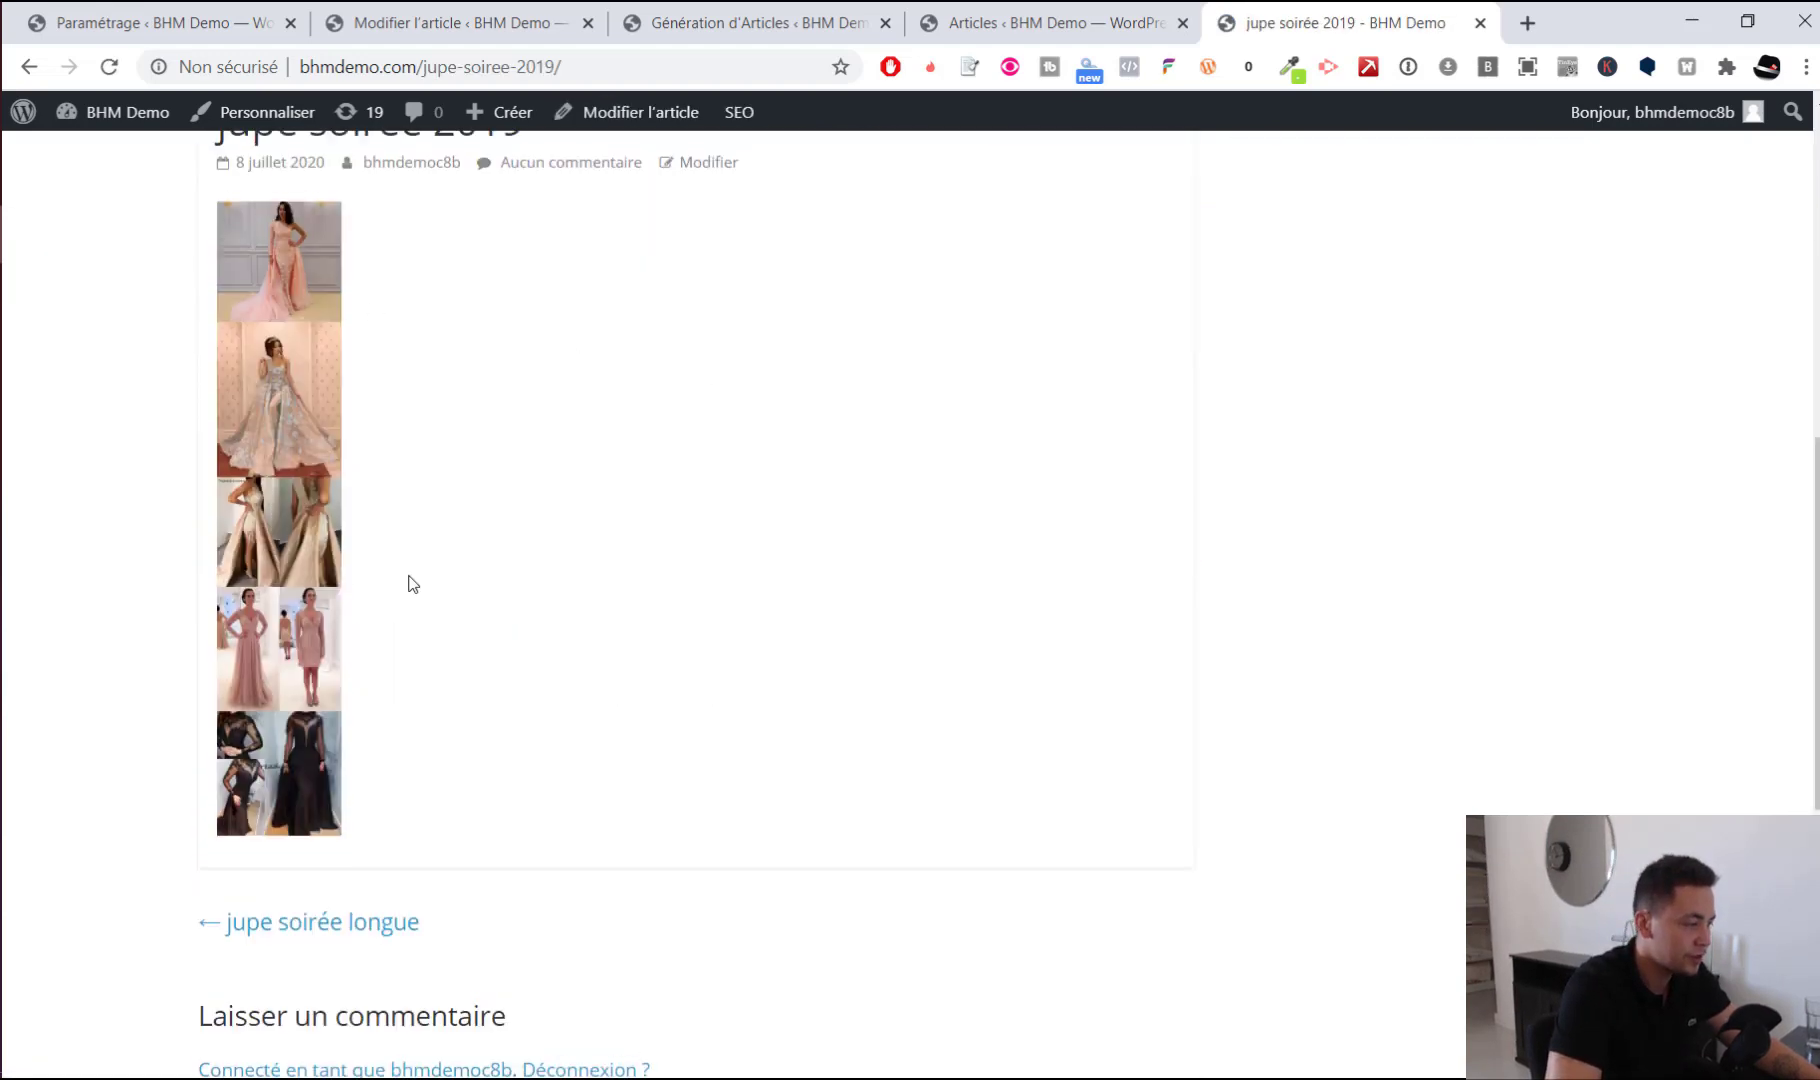
pyautogui.scroll(9, 408, 585)
pyautogui.scroll(-8, 731, 518)
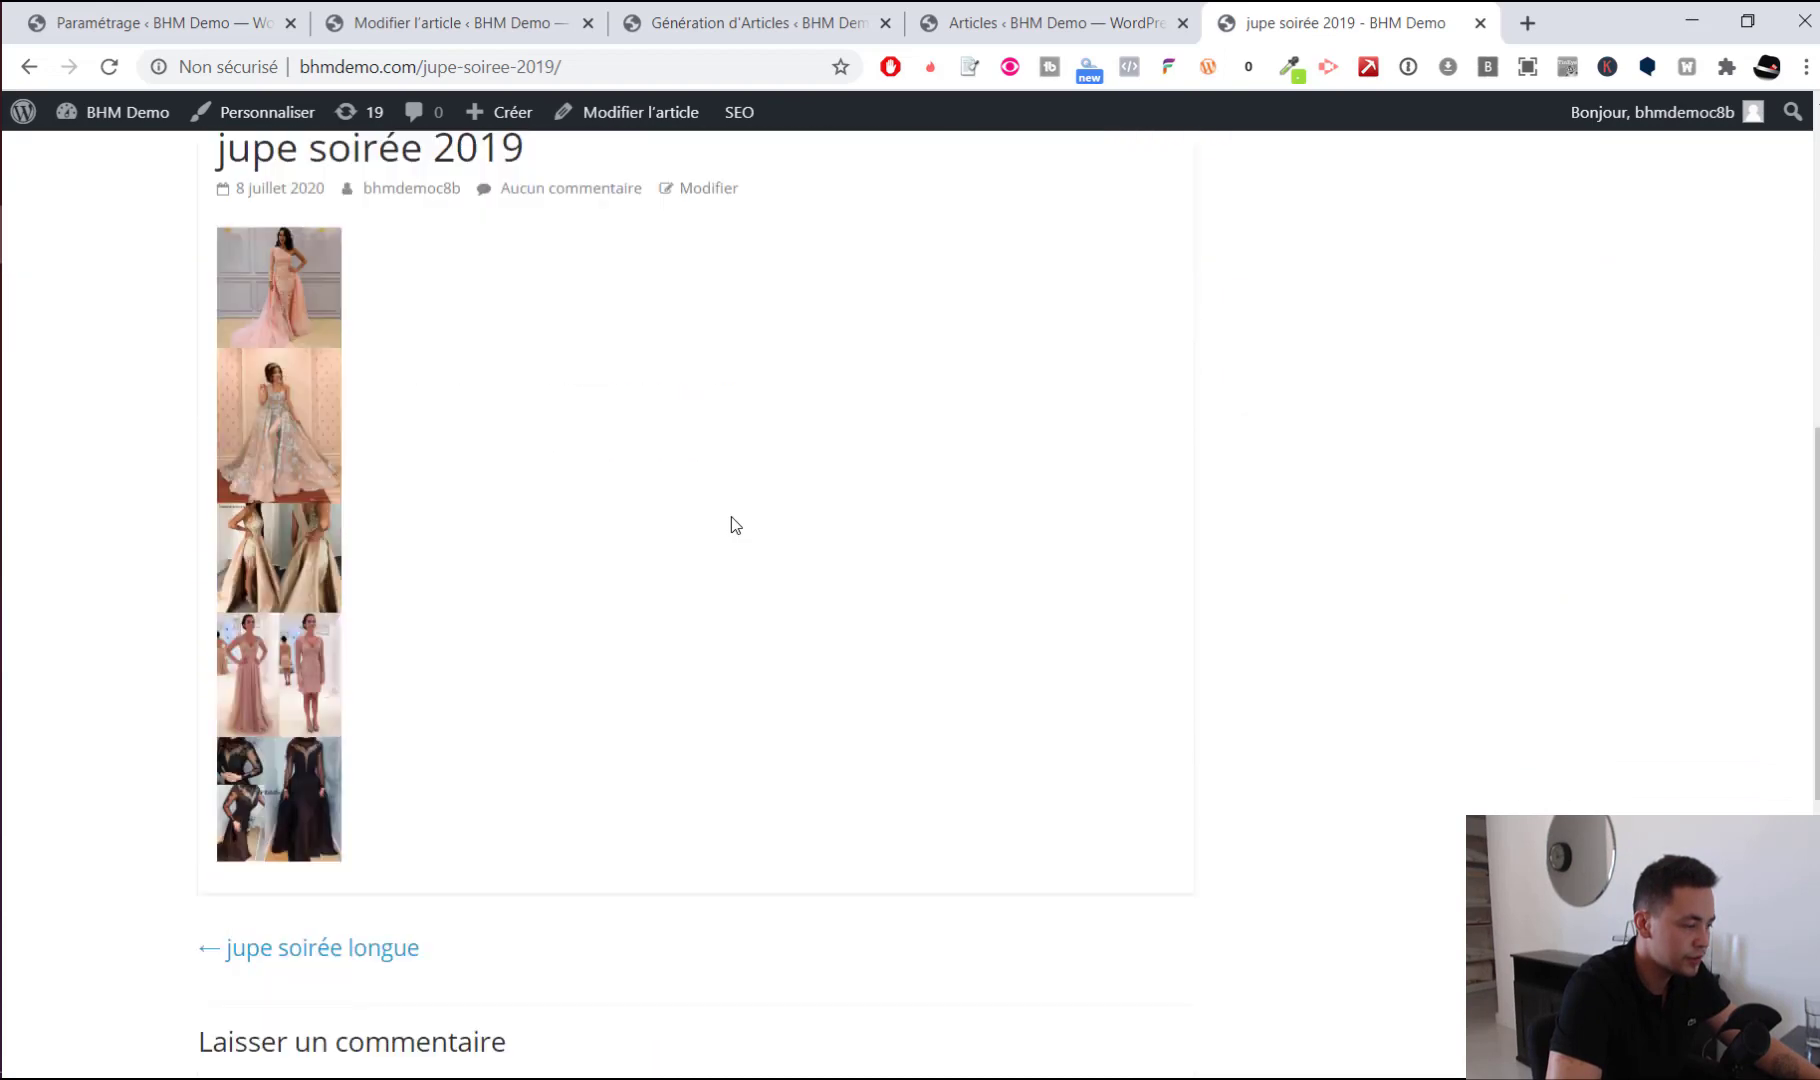
pyautogui.scroll(1, 735, 524)
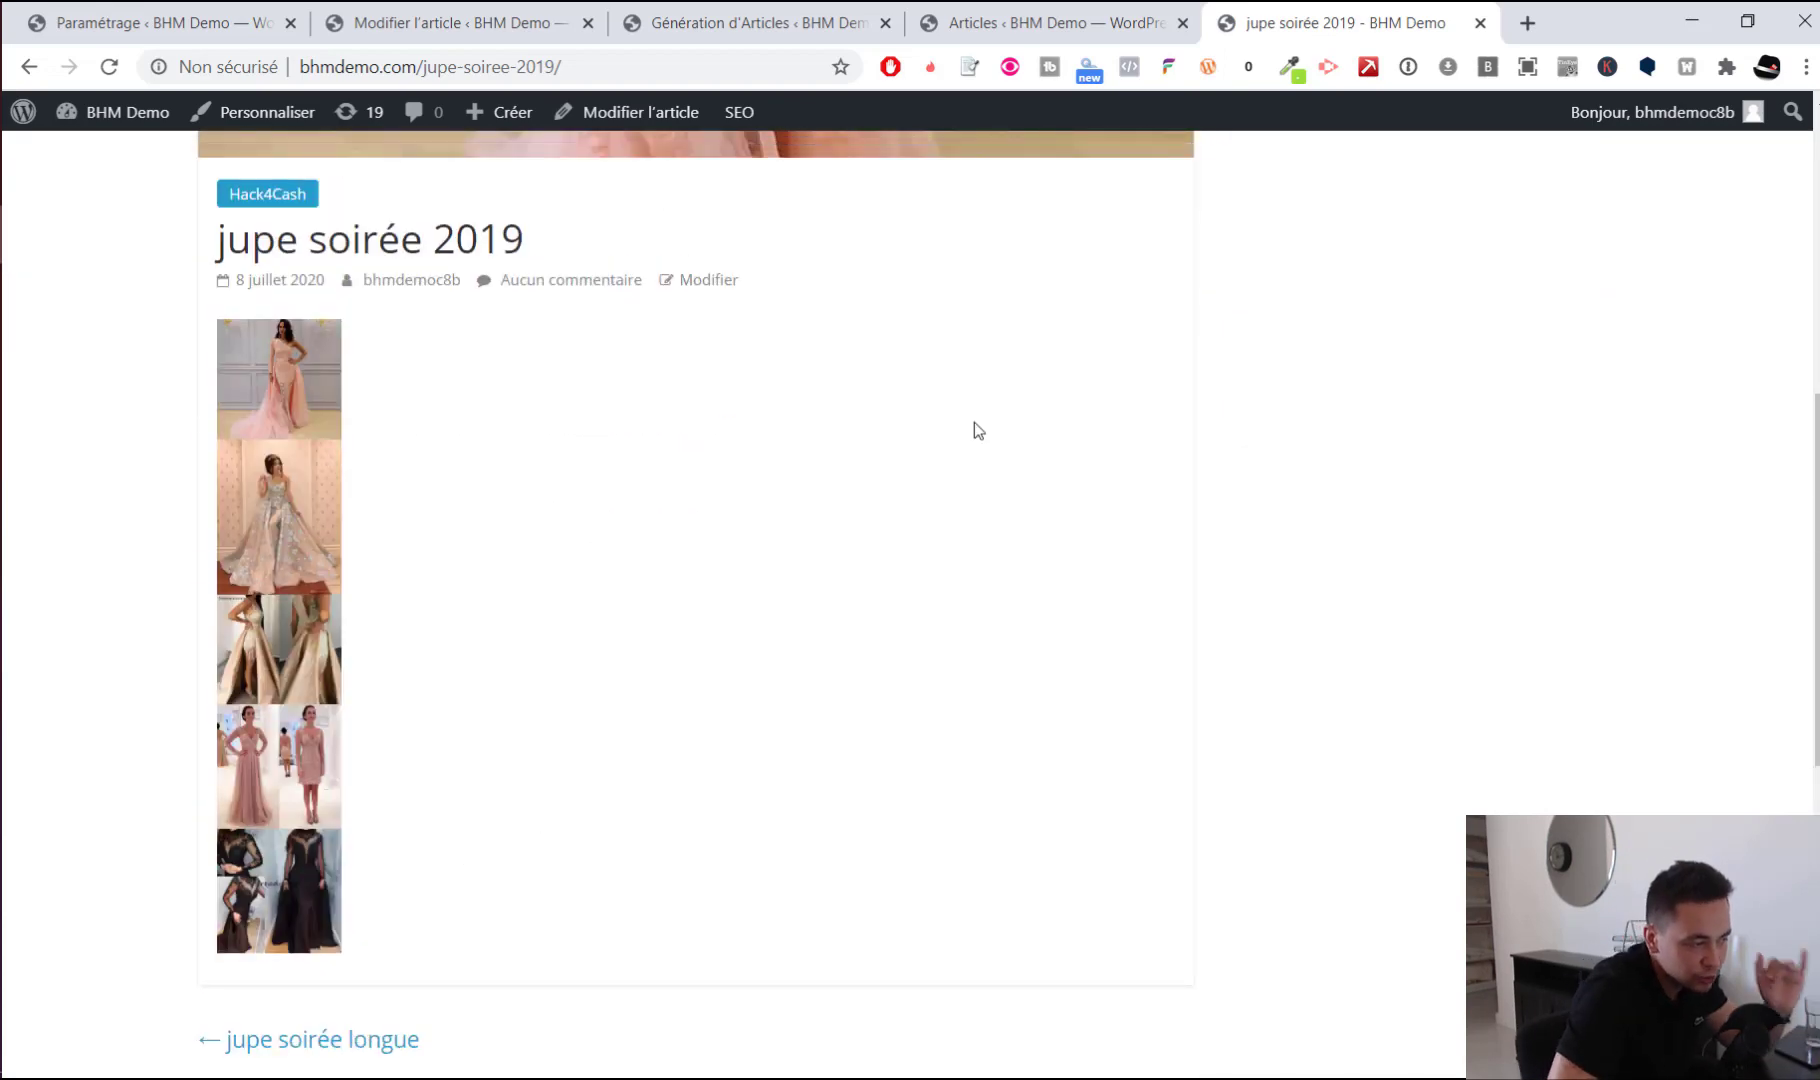
pyautogui.scroll(-2, 669, 444)
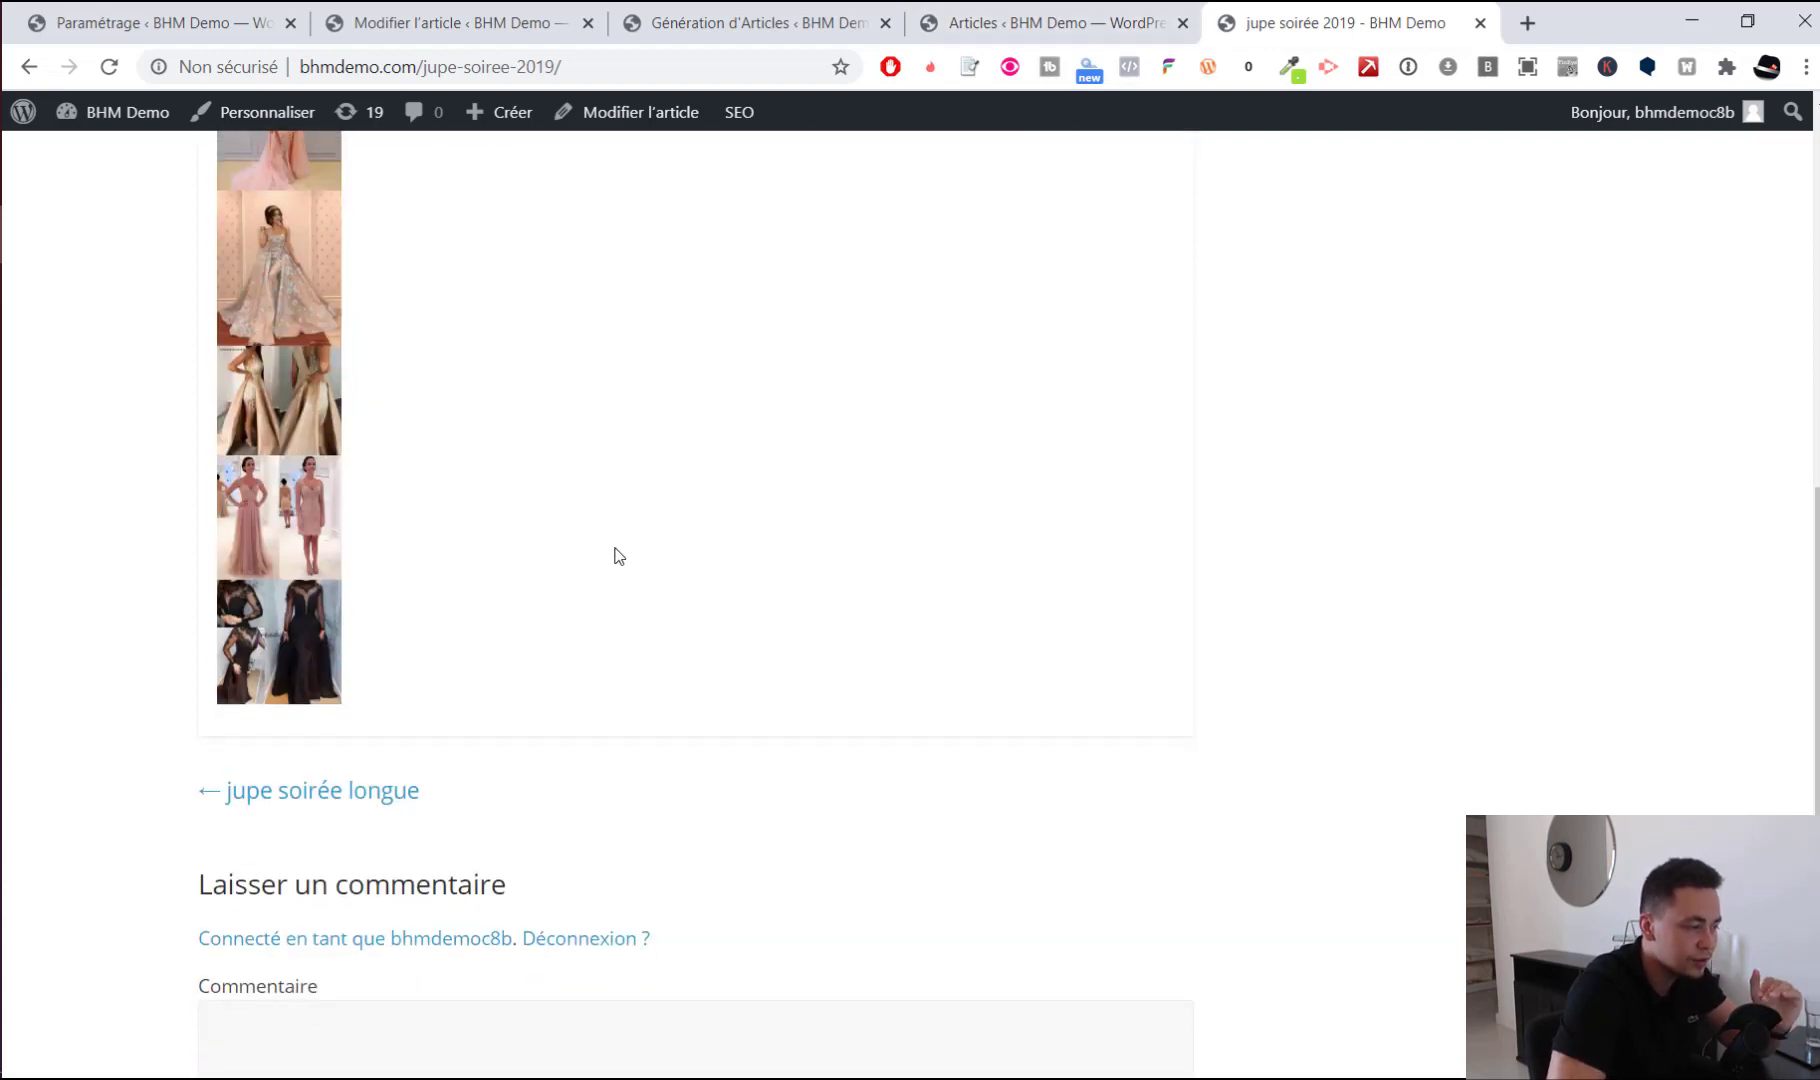
# Go to the Hack4Cash settings from the article generation page and enable the Articles/Produits aléatoires option
pyautogui.click(712, 25)
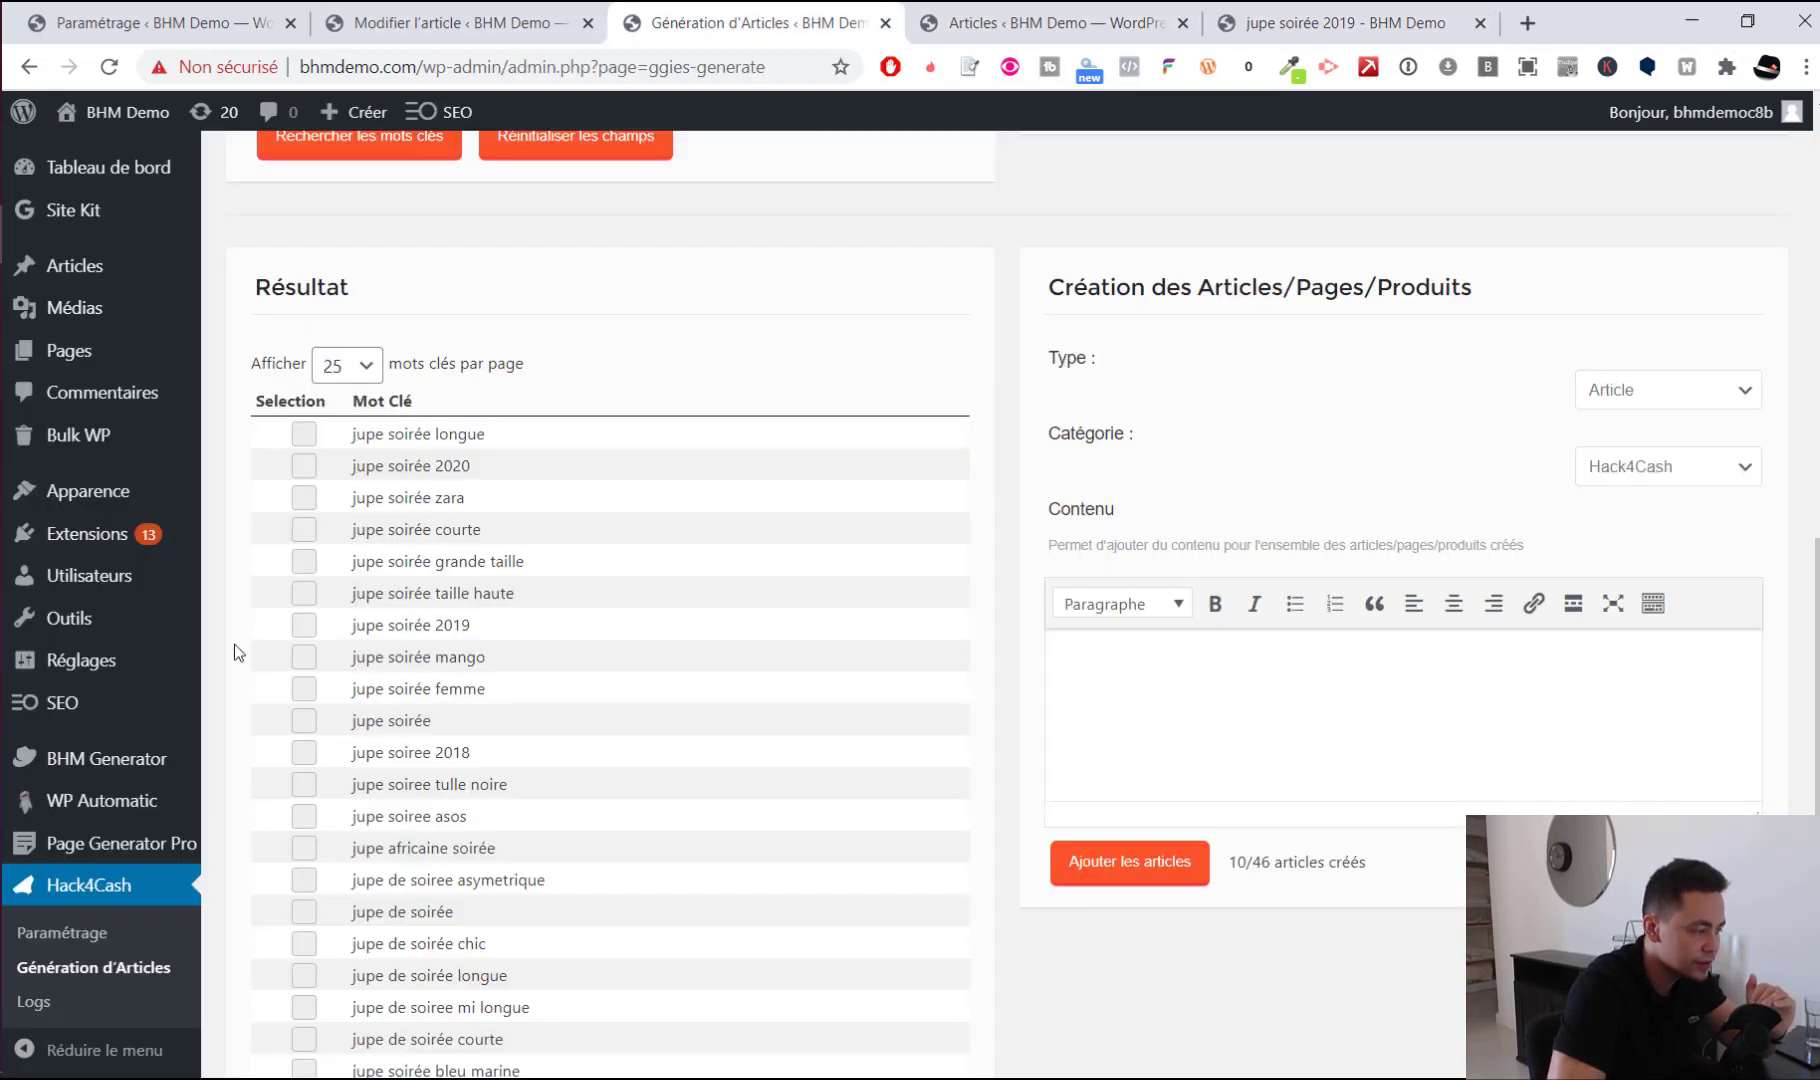
pyautogui.rightClick(224, 888)
pyautogui.press('Escape')
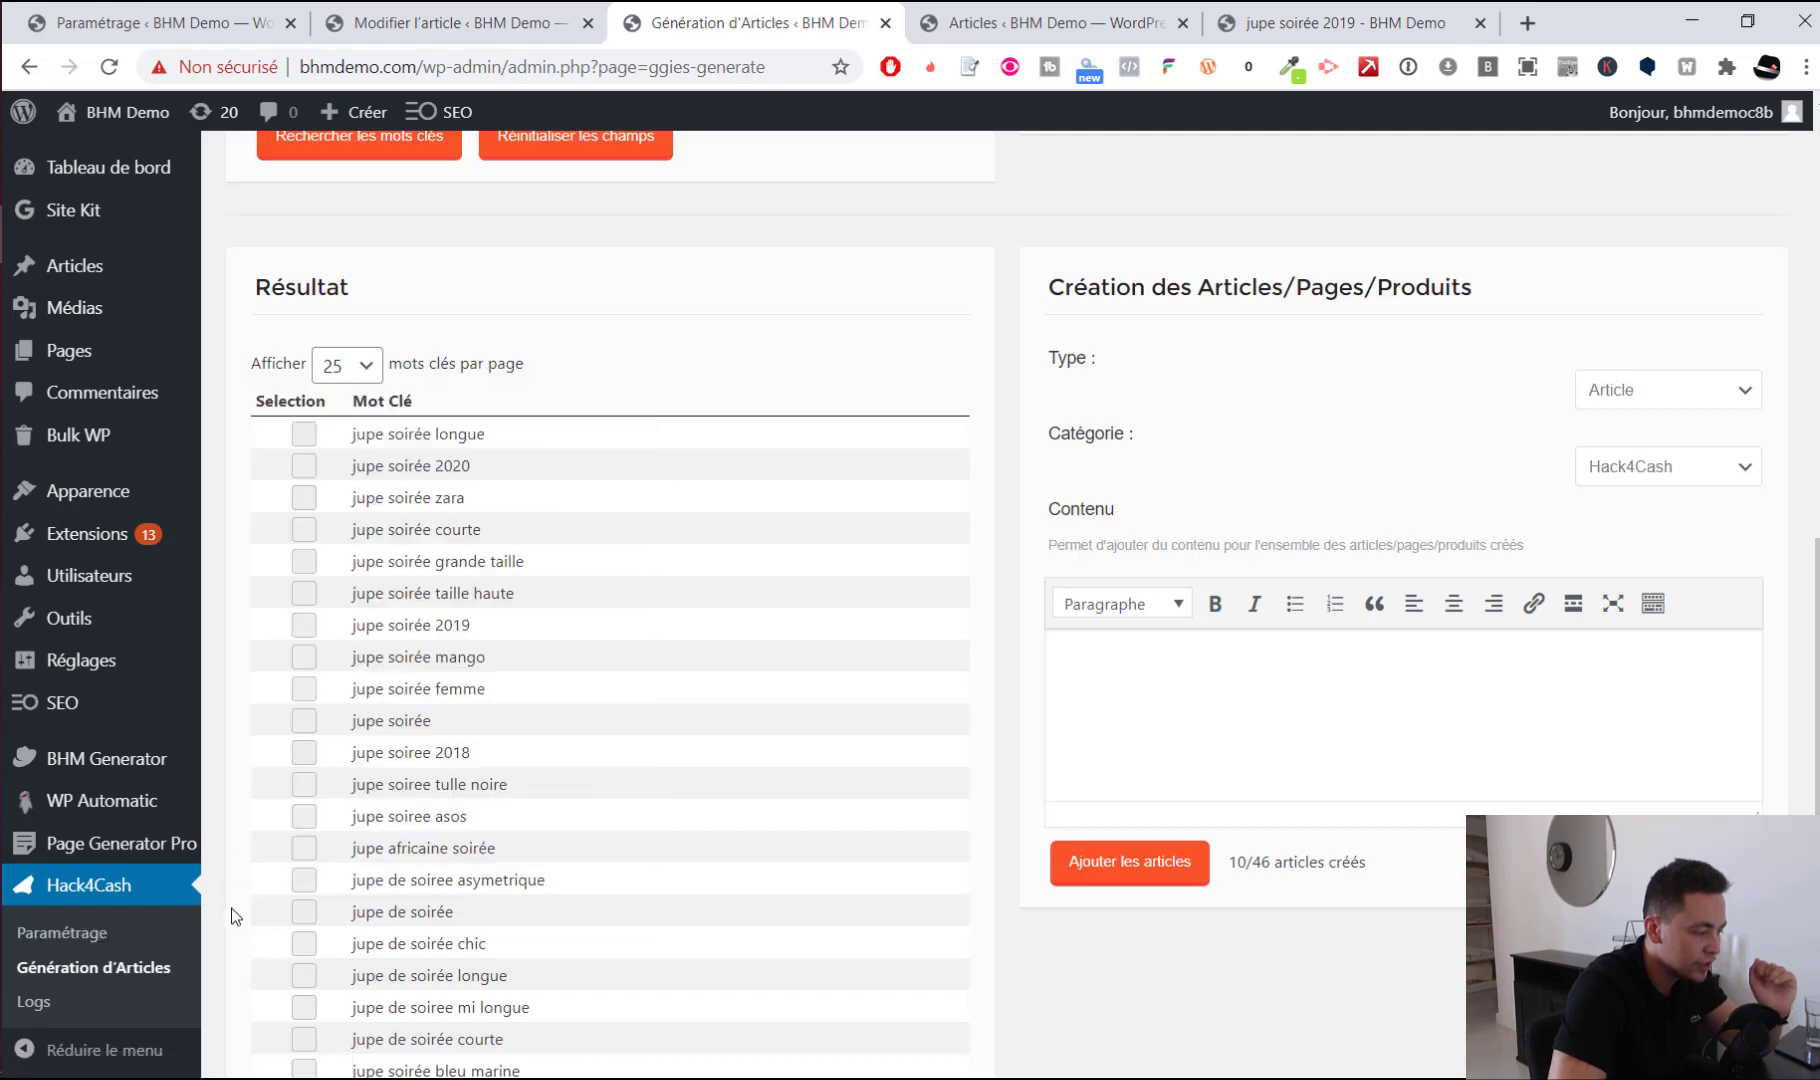
pyautogui.click(163, 932)
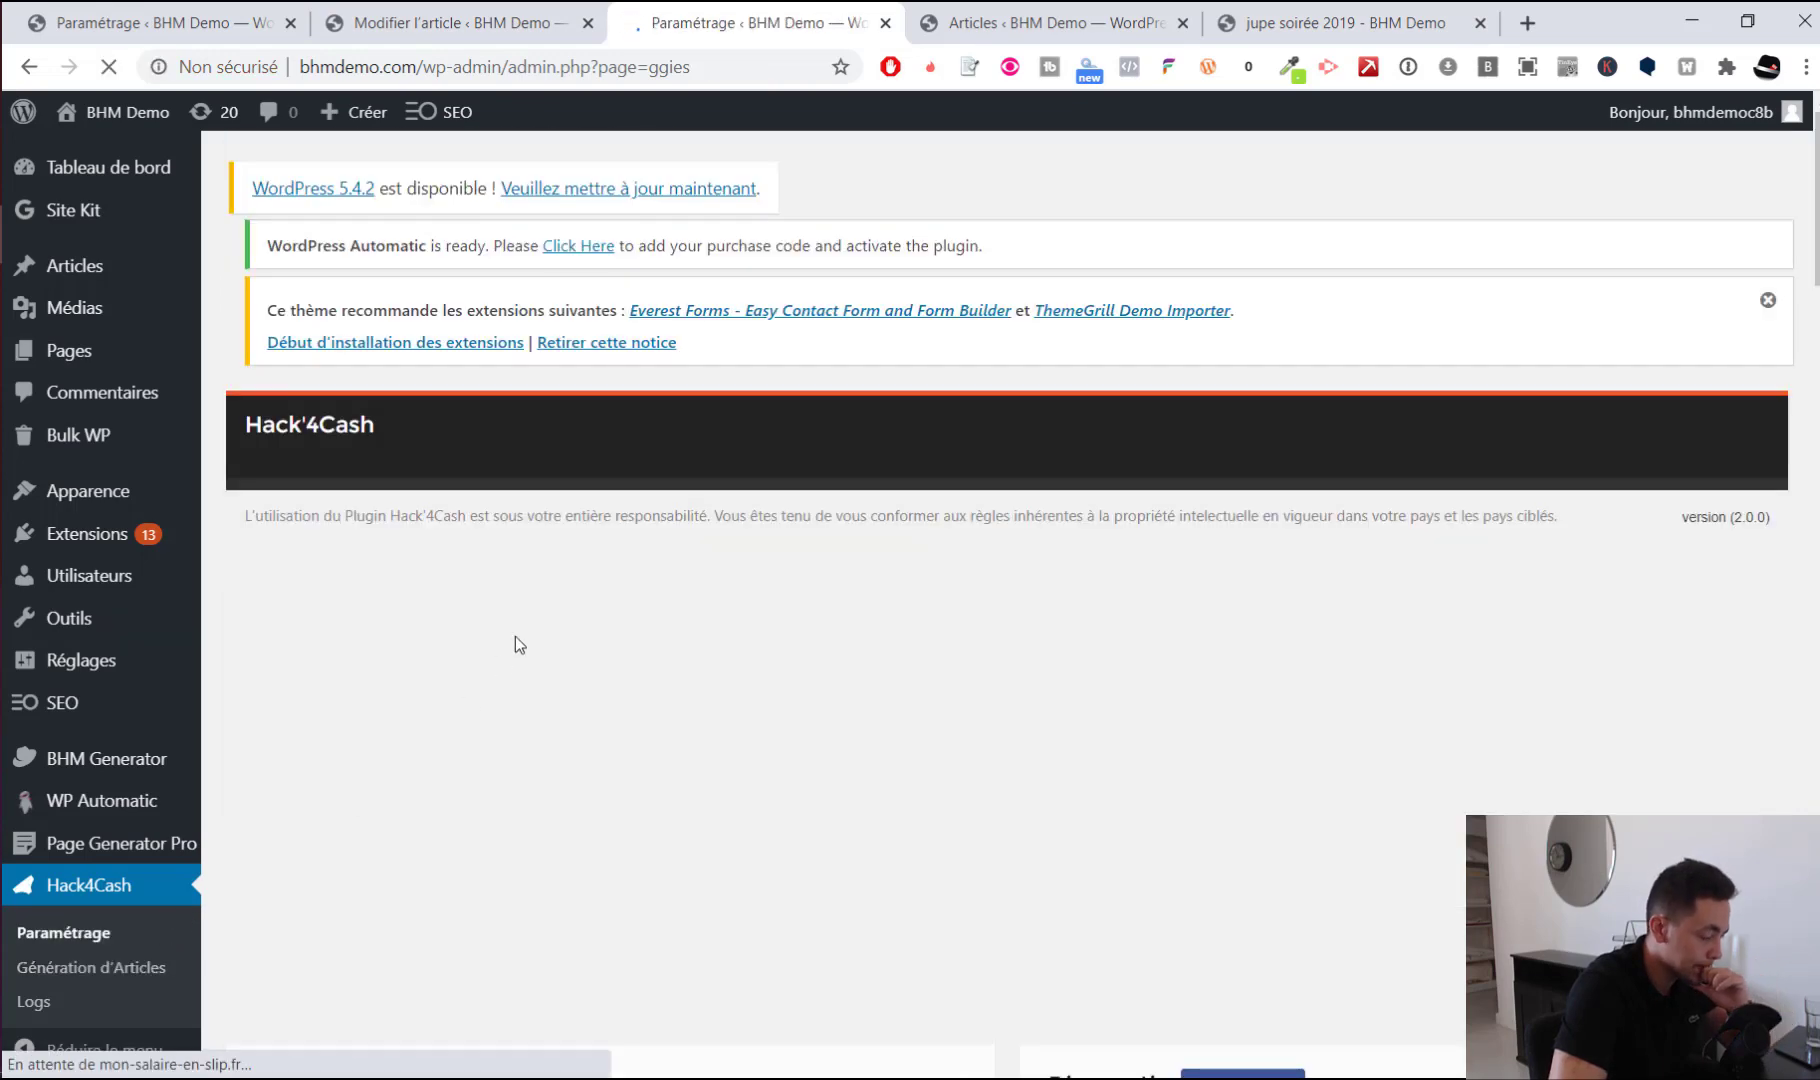
pyautogui.scroll(-20, 587, 493)
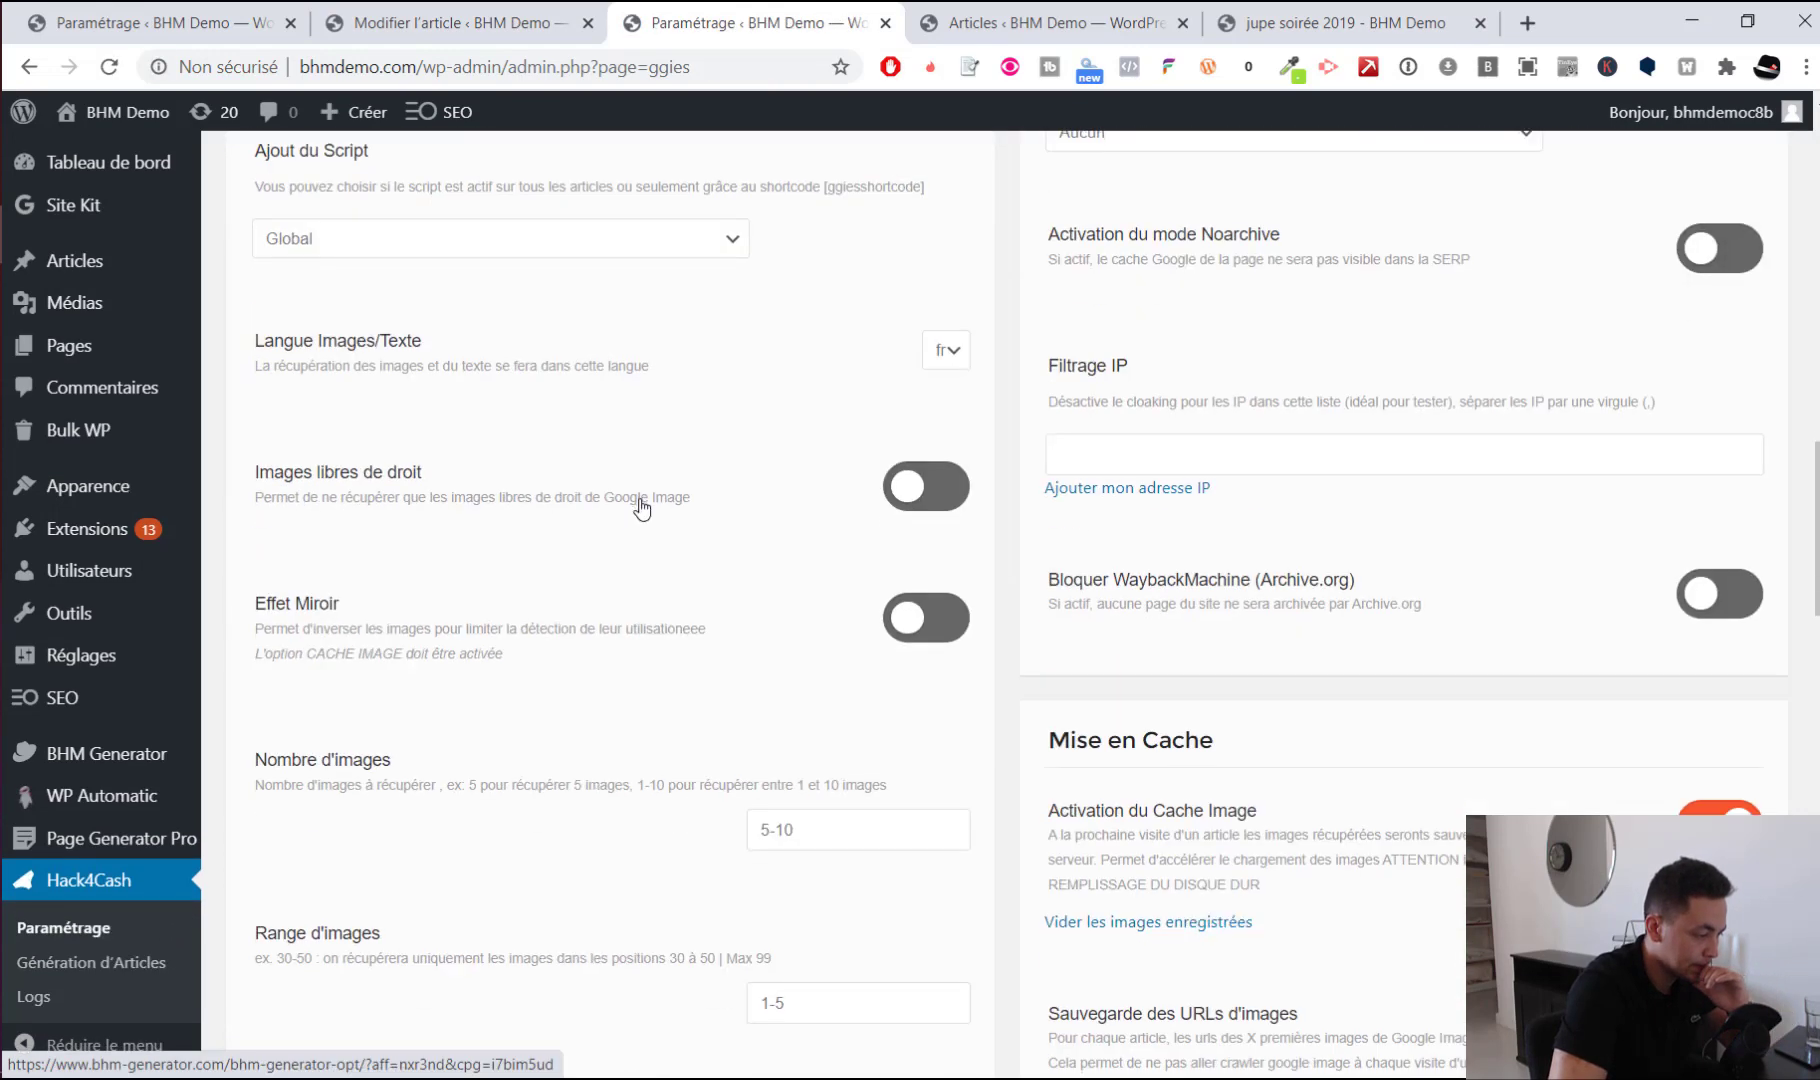
pyautogui.scroll(-5, 700, 520)
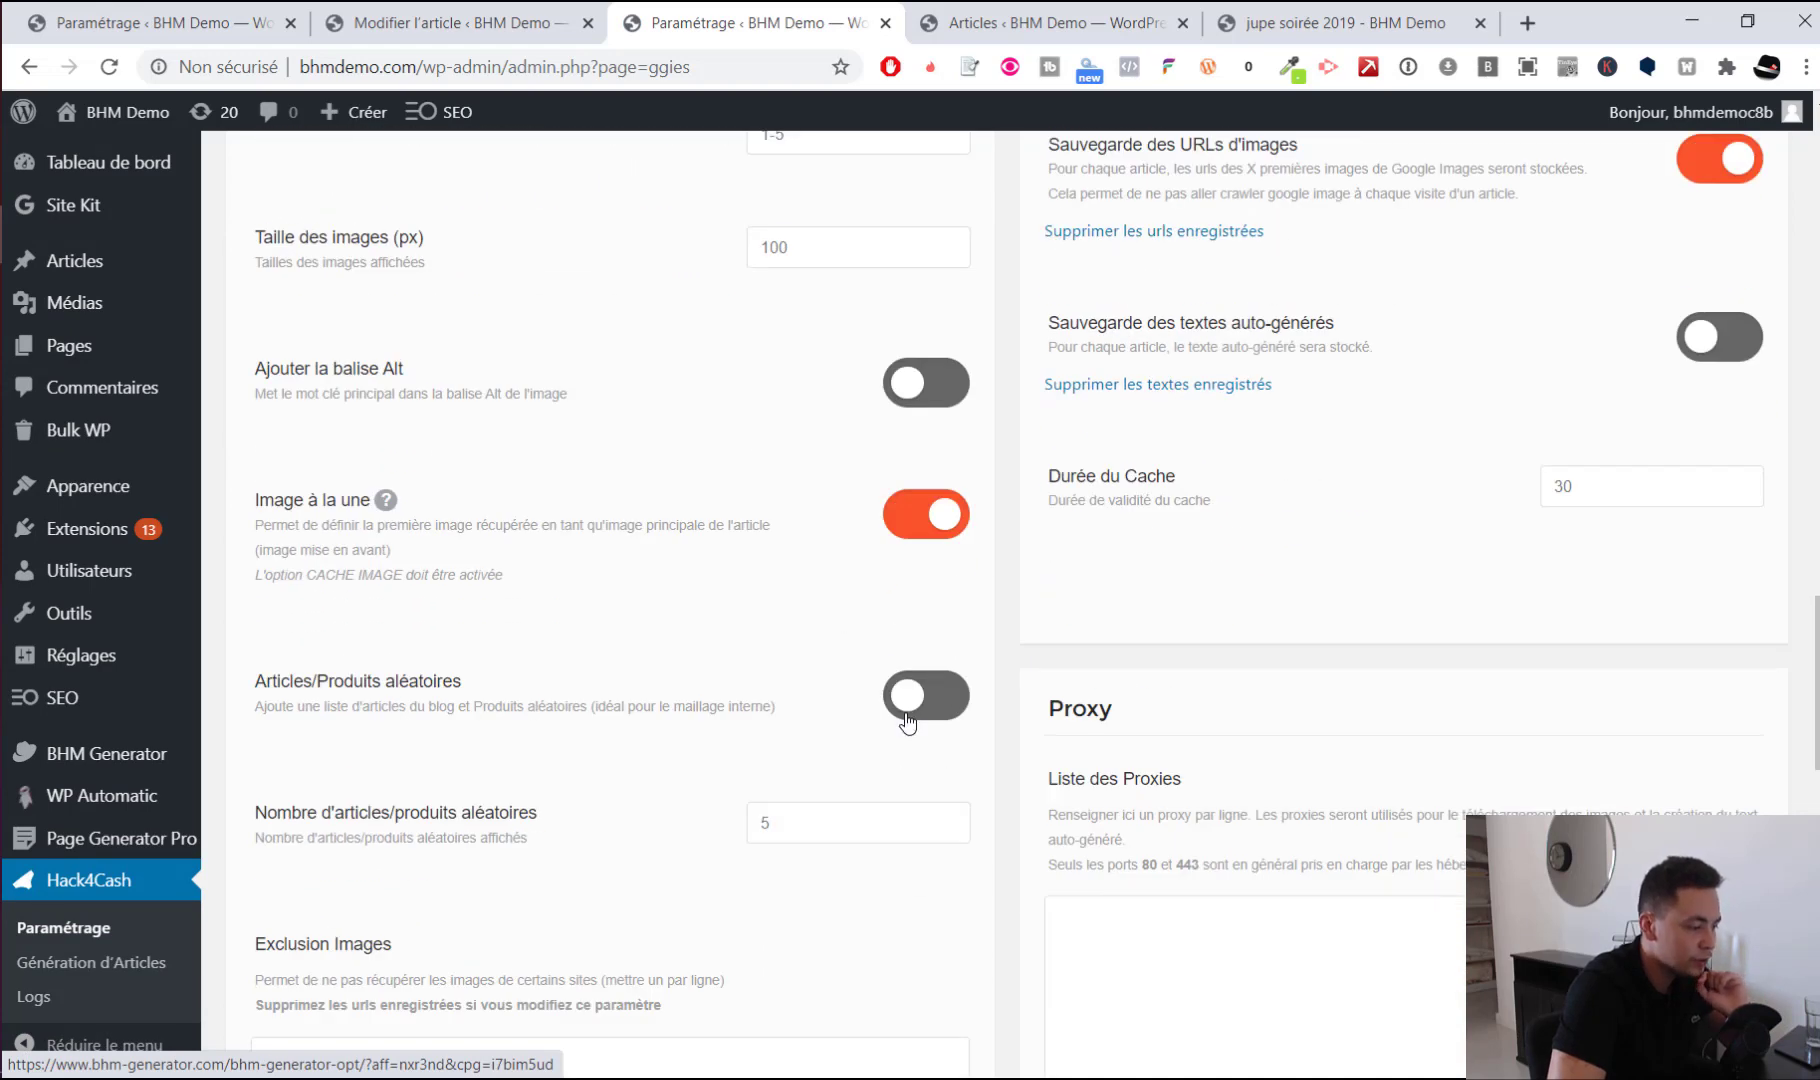
pyautogui.click(907, 718)
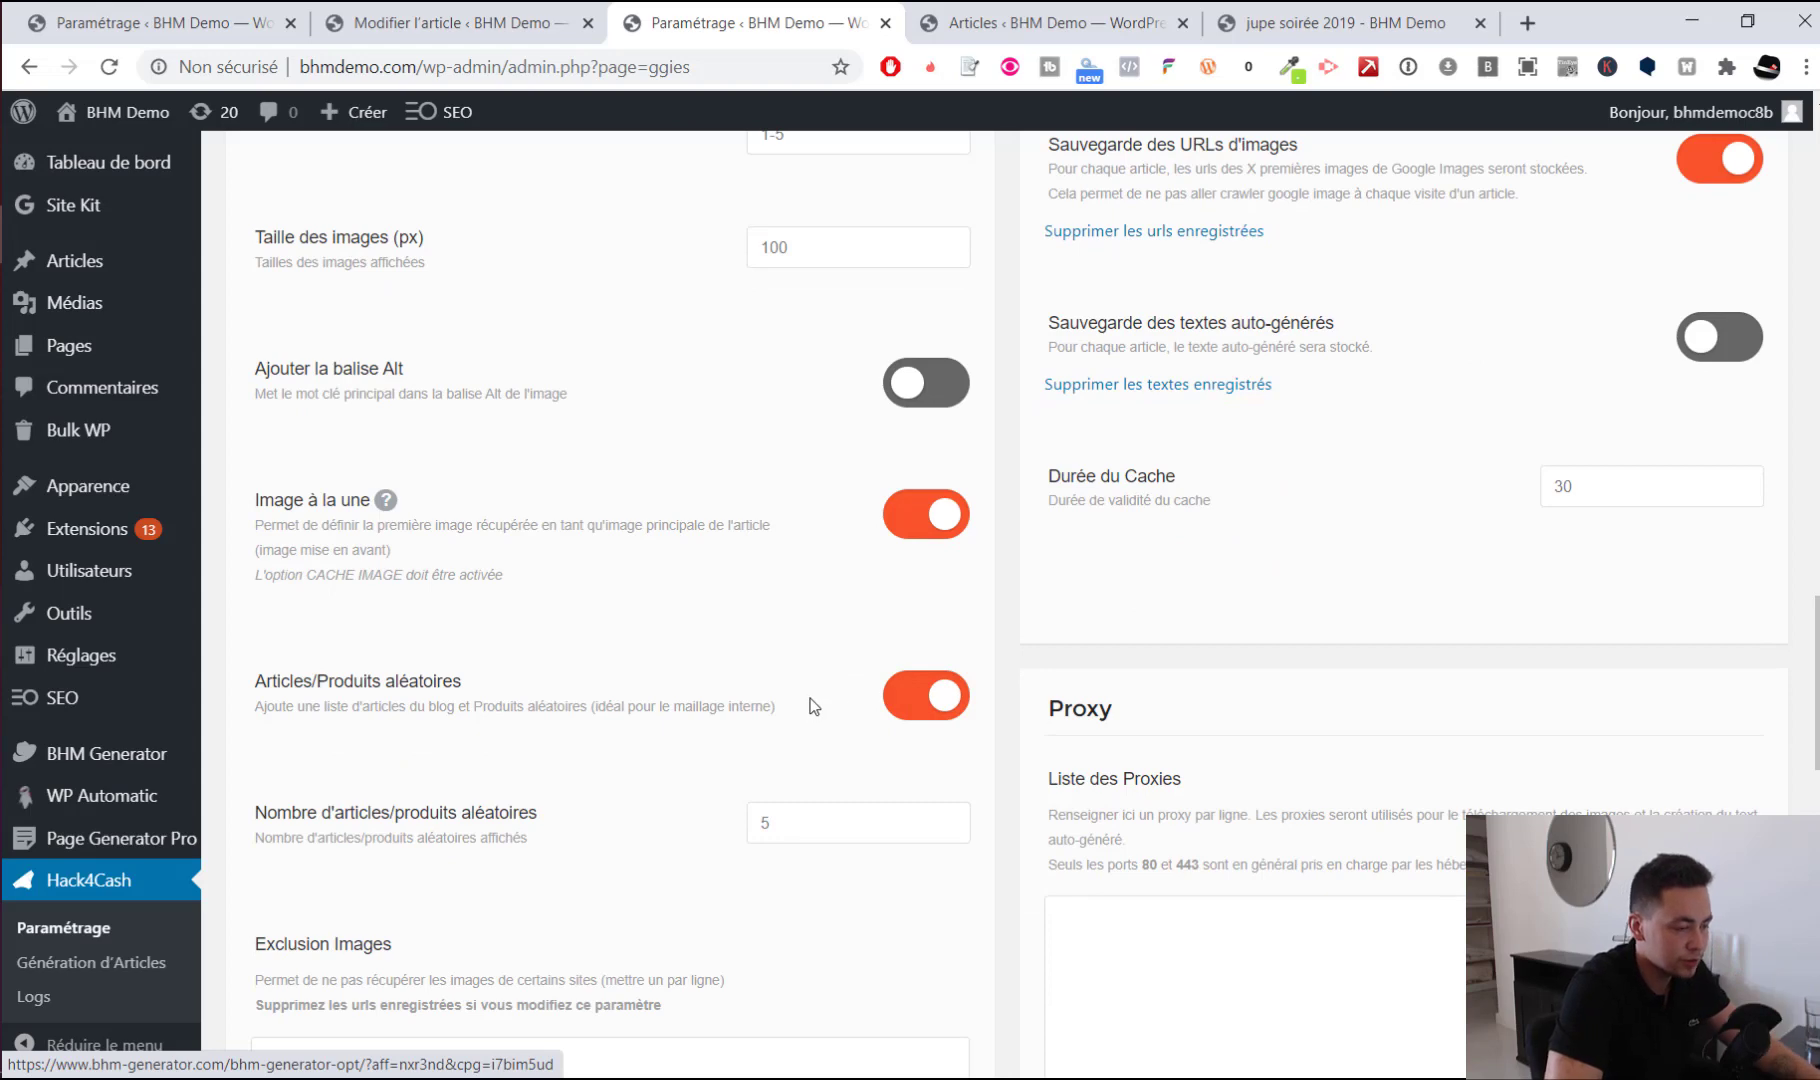
# Review the image, cache and text generation settings, and save the Hack4Cash modifications
pyautogui.scroll(8, 946, 731)
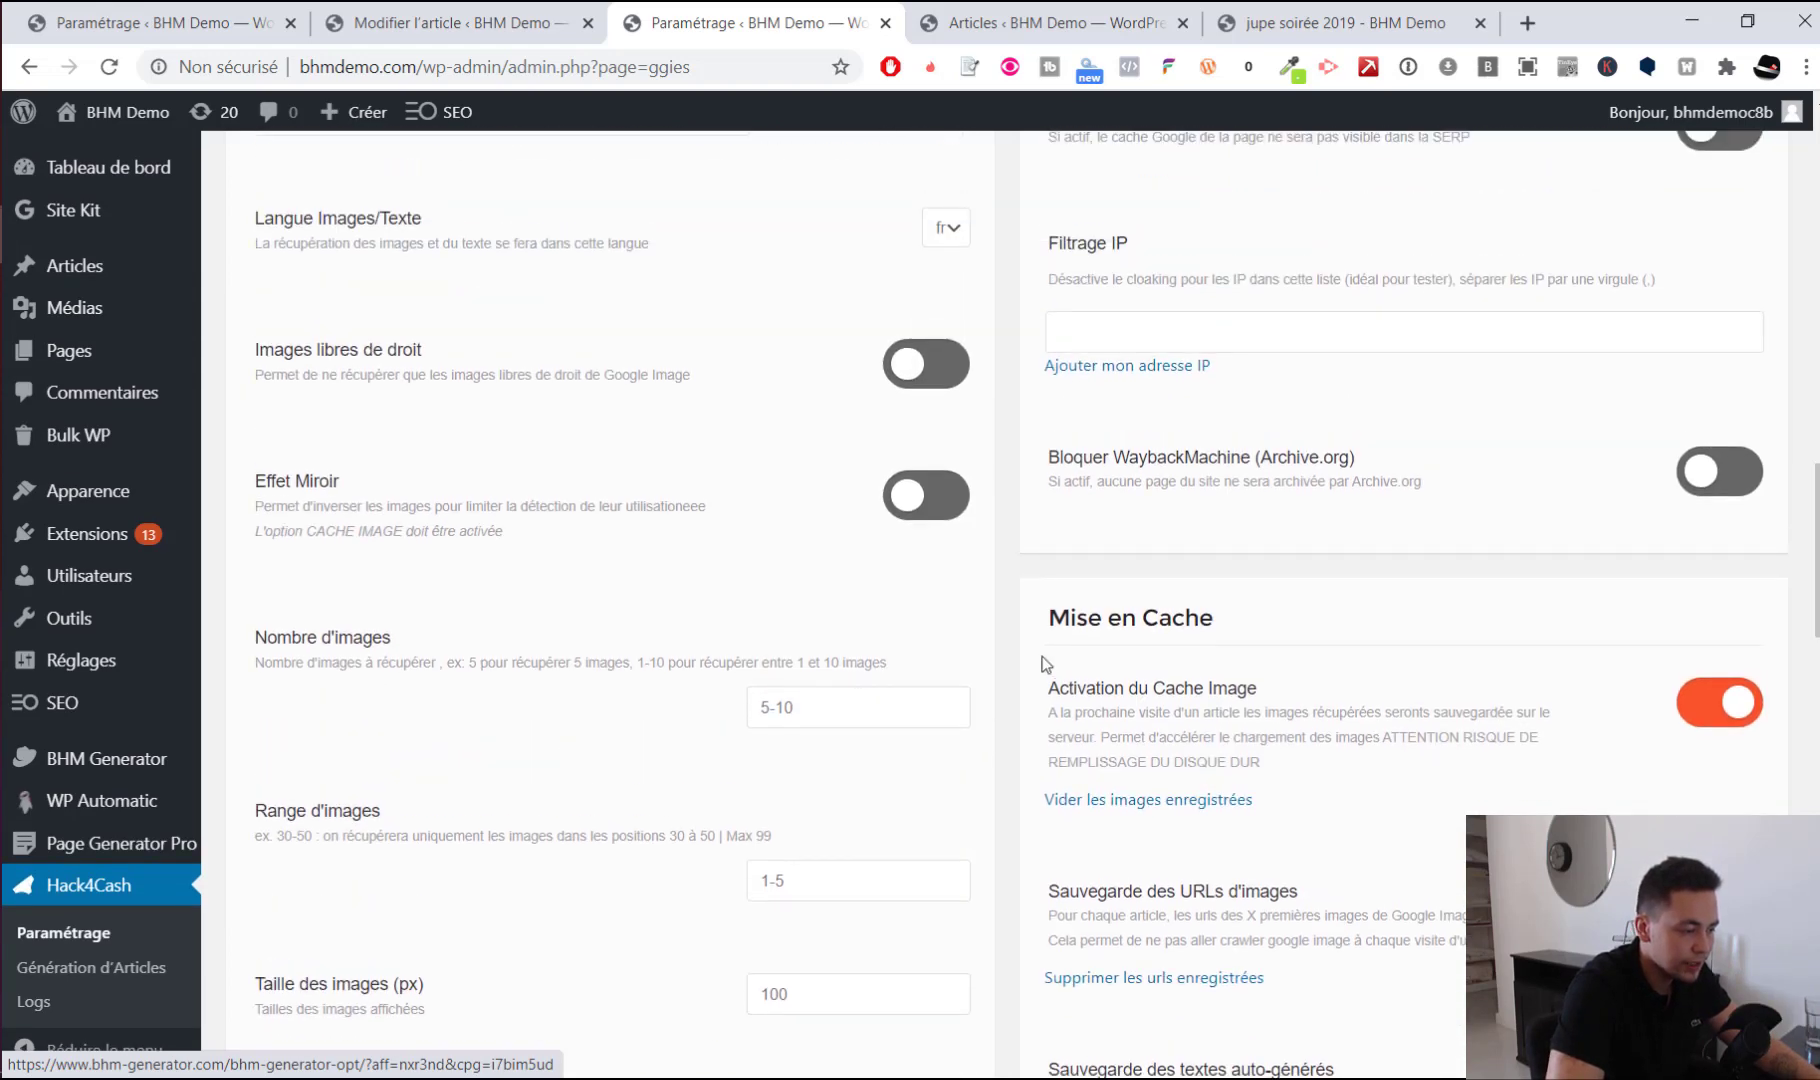
pyautogui.scroll(-9, 1046, 663)
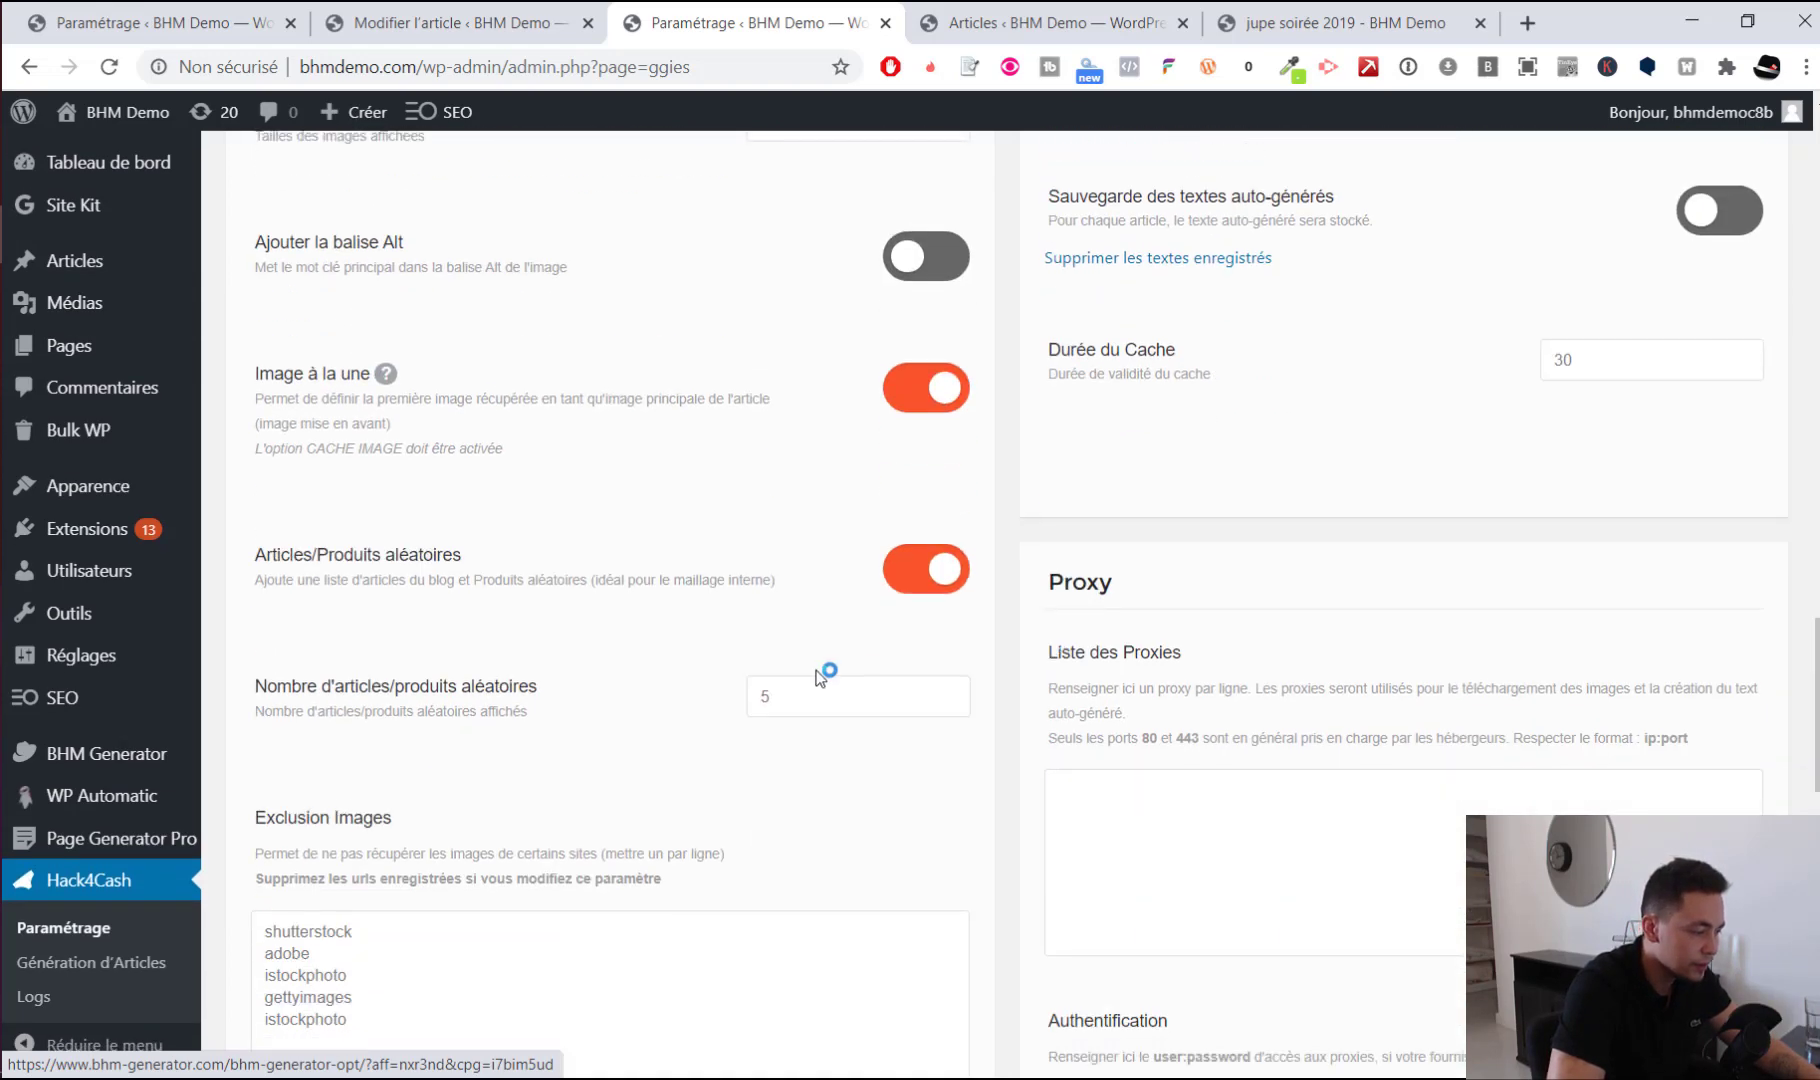
pyautogui.scroll(-12, 819, 677)
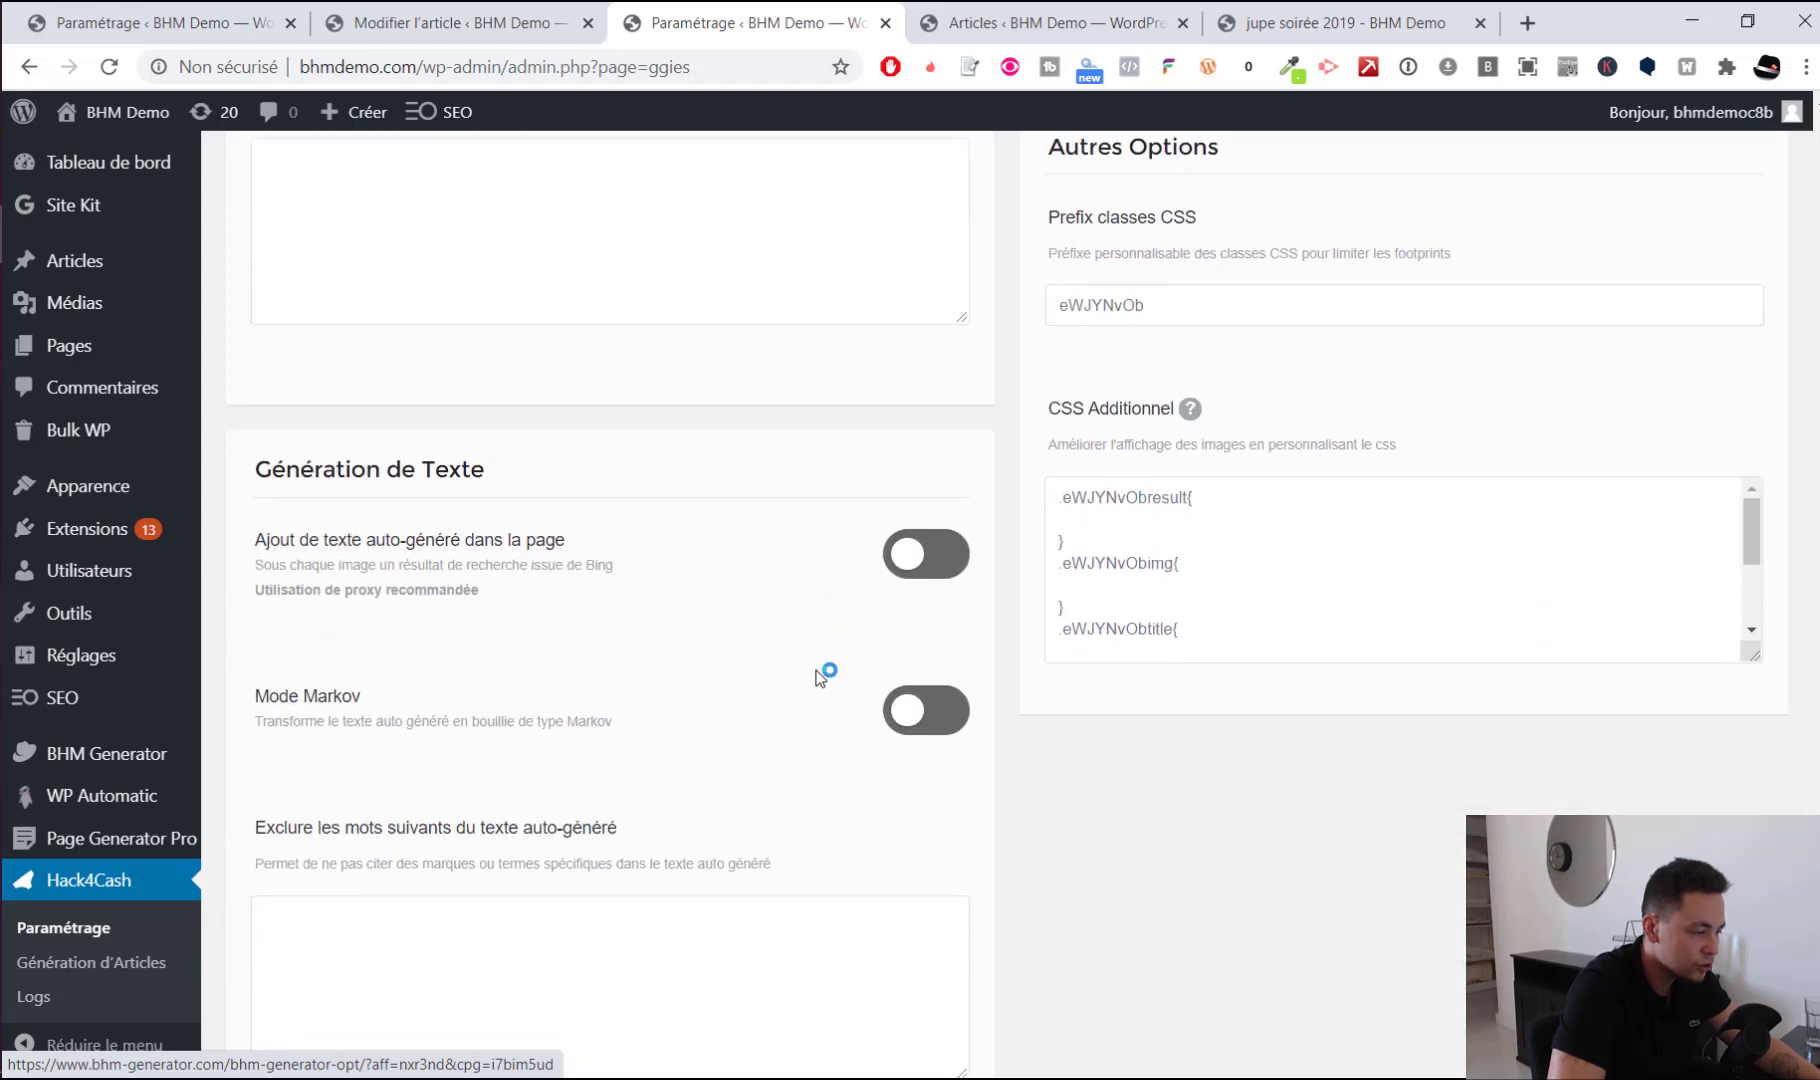
pyautogui.scroll(20, 819, 677)
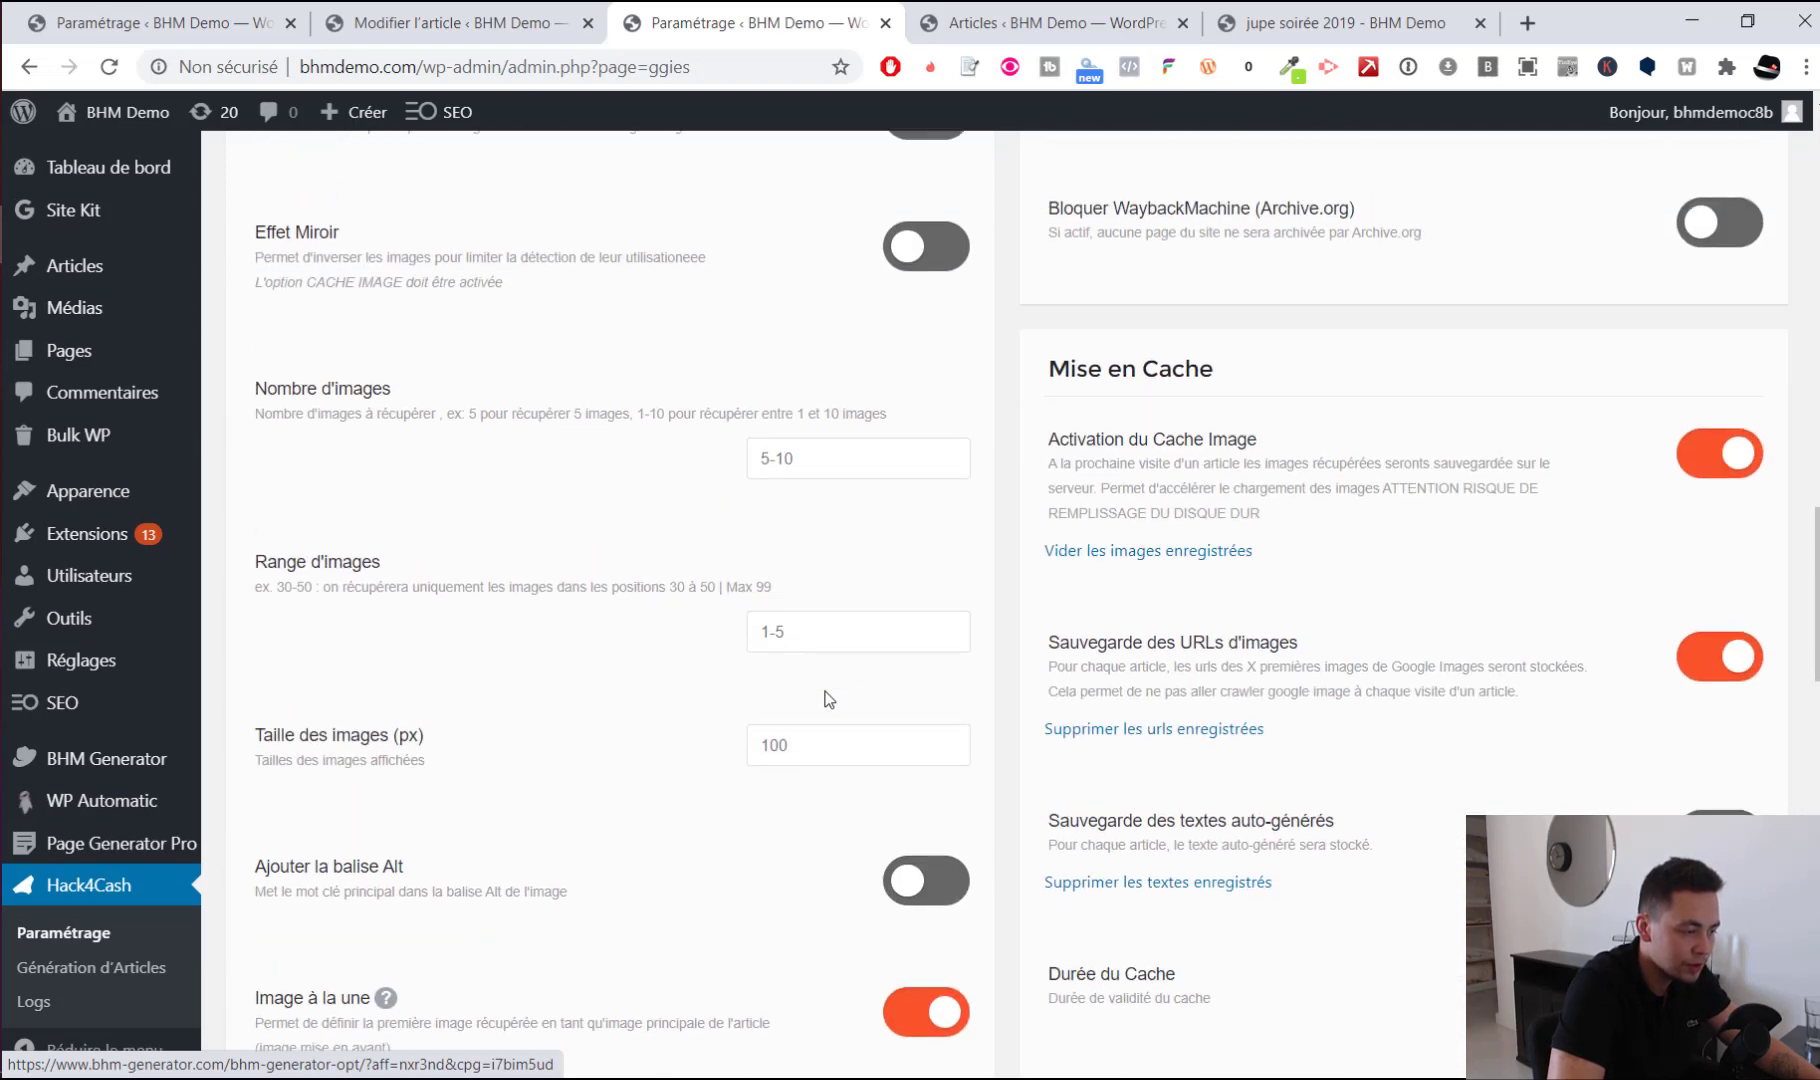
pyautogui.scroll(3, 829, 699)
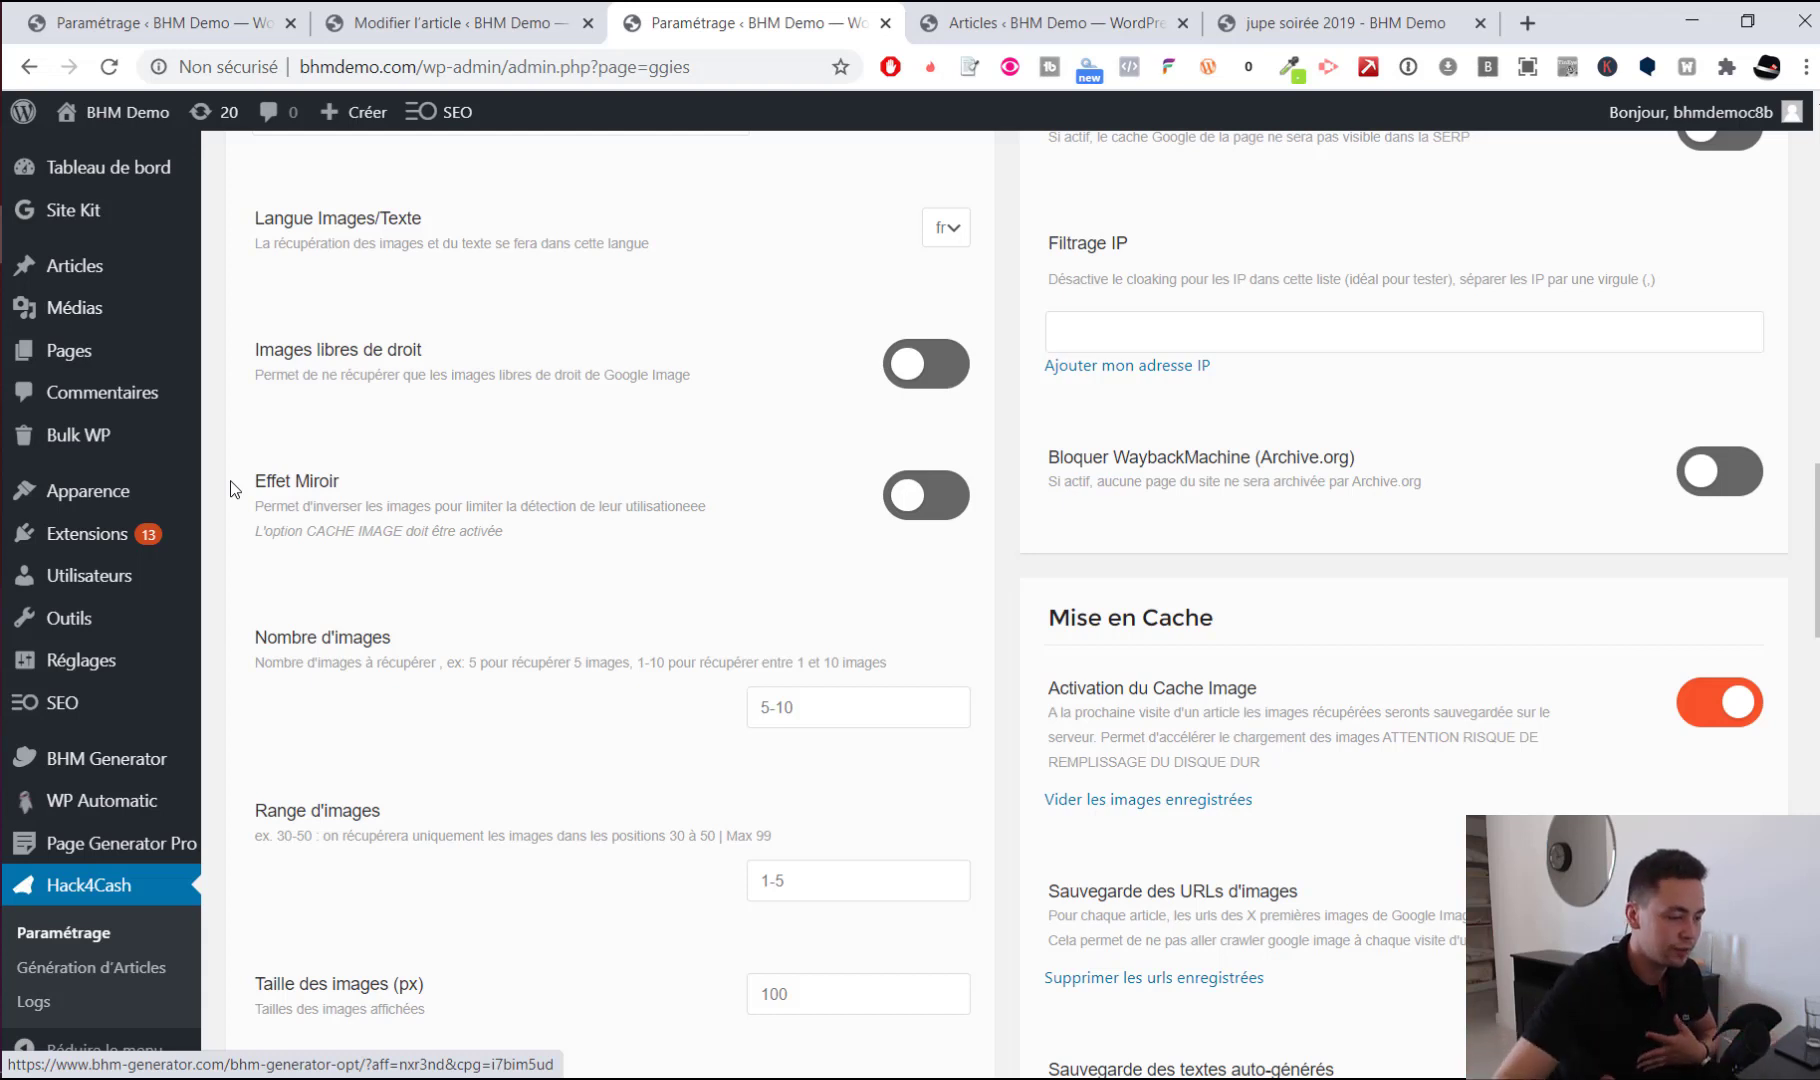
pyautogui.scroll(-10, 845, 540)
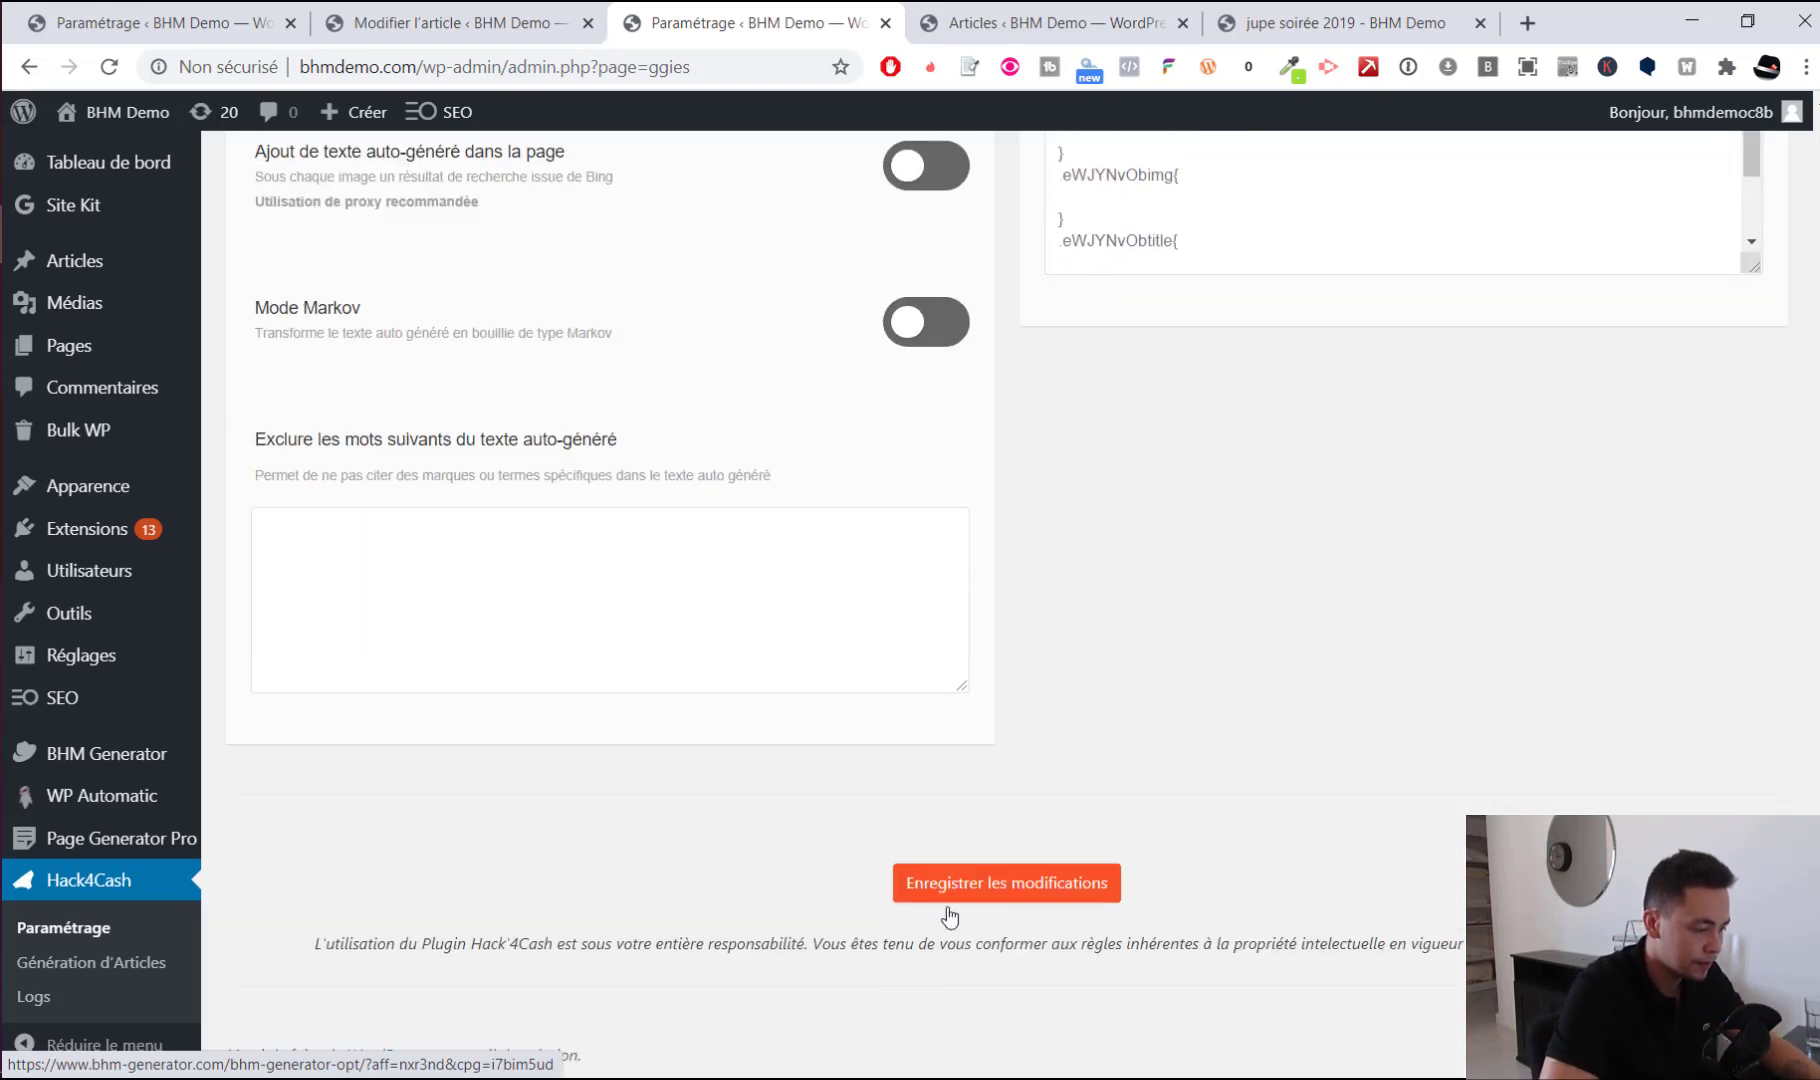
pyautogui.click(968, 893)
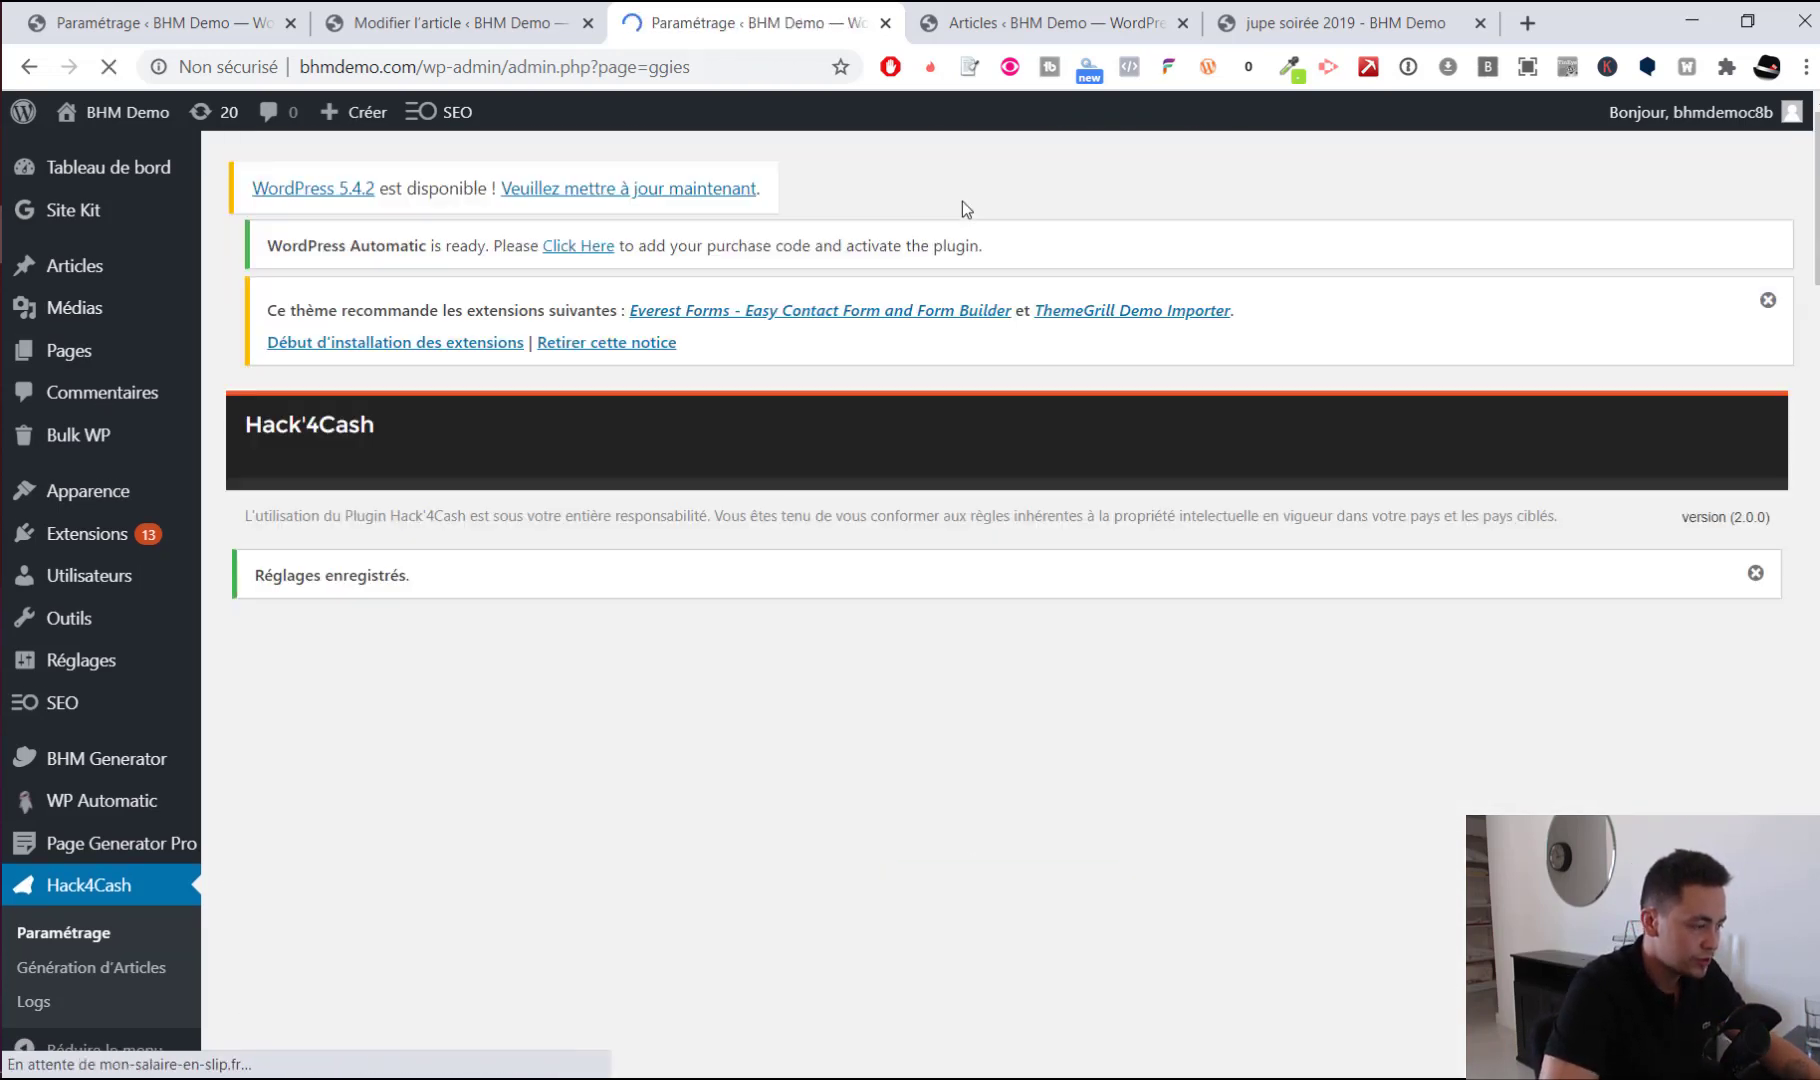
pyautogui.scroll(-8, 488, 569)
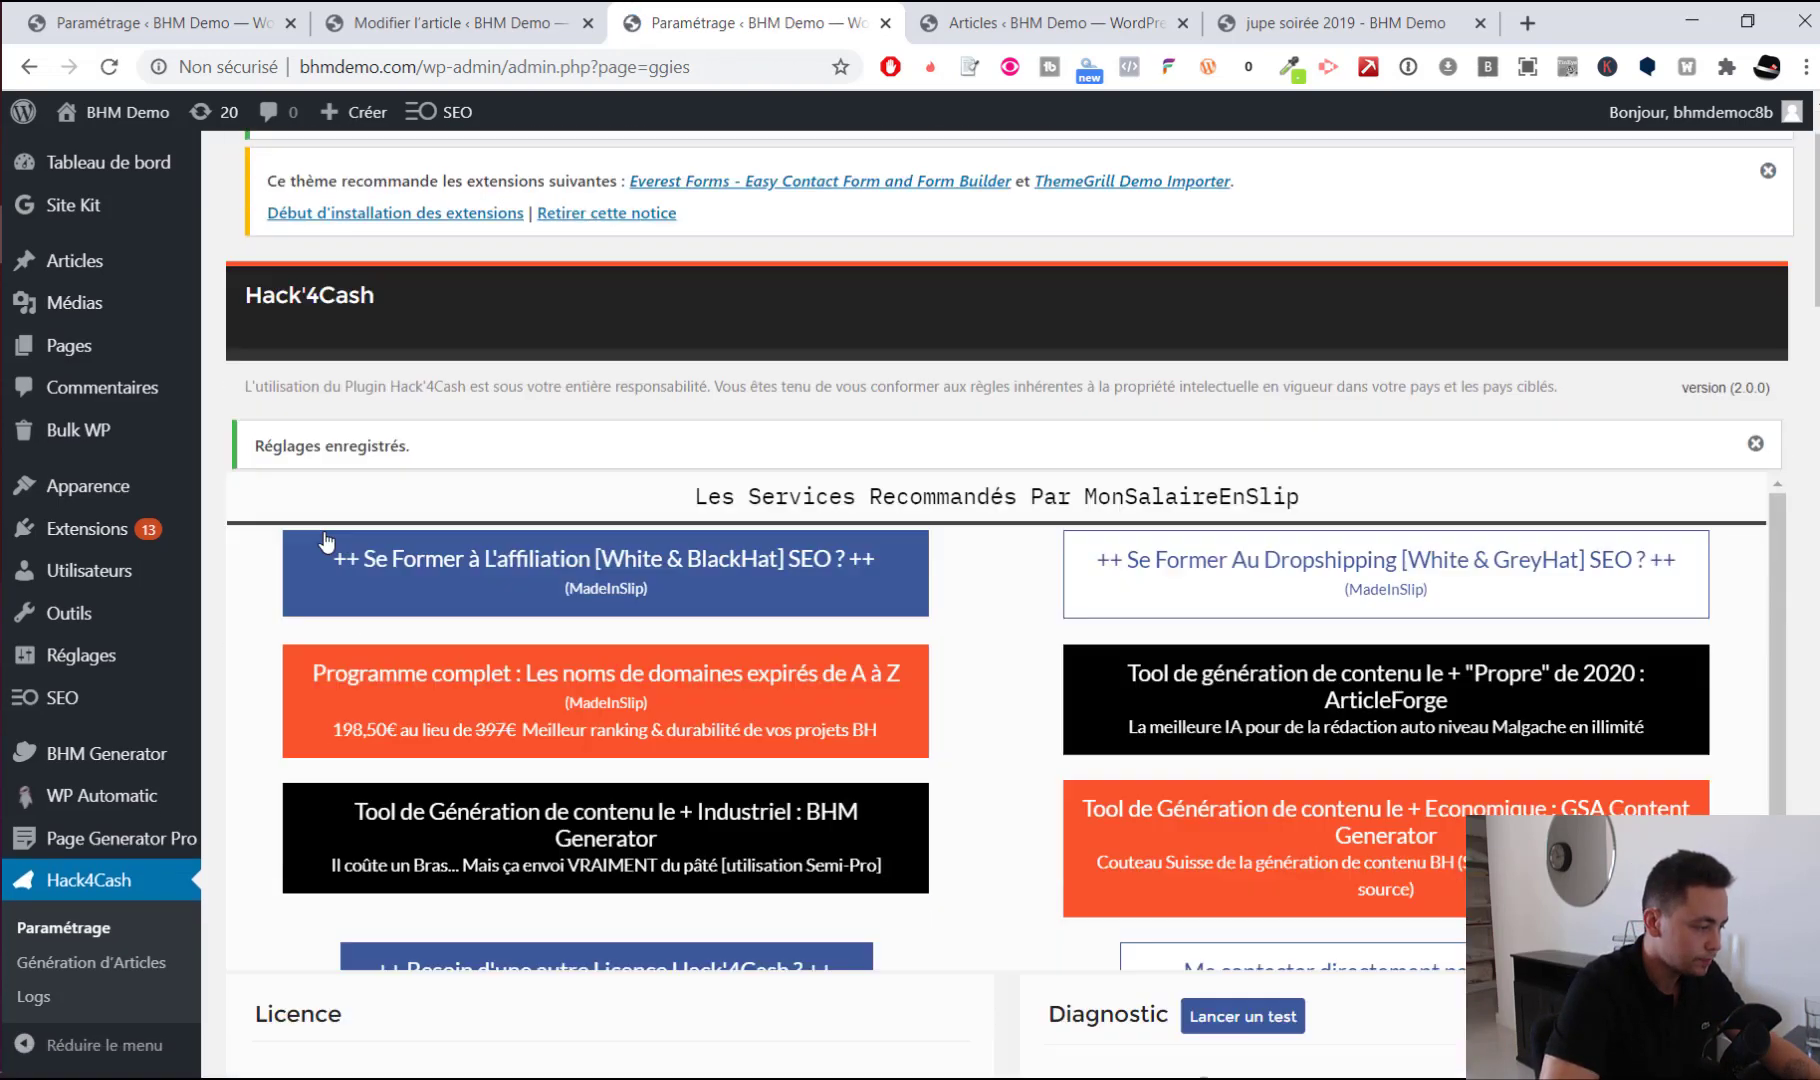
# Open the Hack4Cash article generation page and enter "chaussure noir" as the search keyword
pyautogui.click(137, 965)
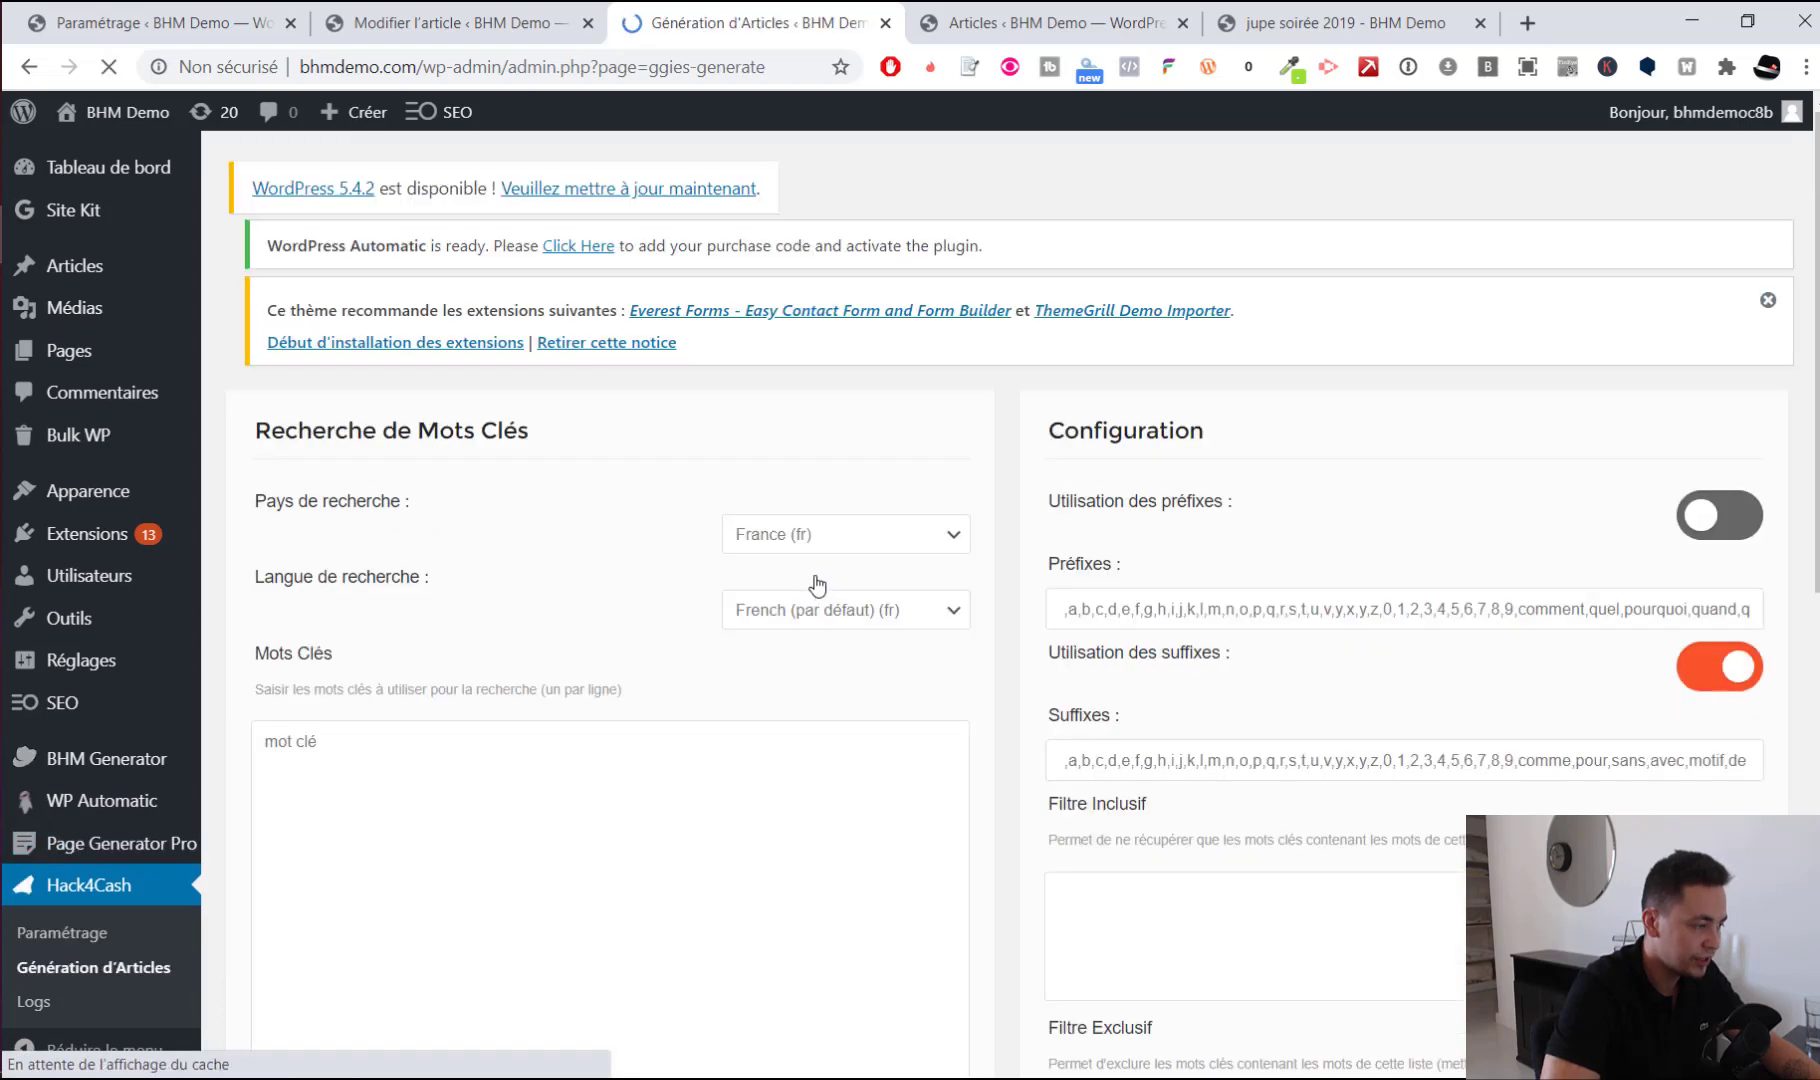
pyautogui.click(561, 590)
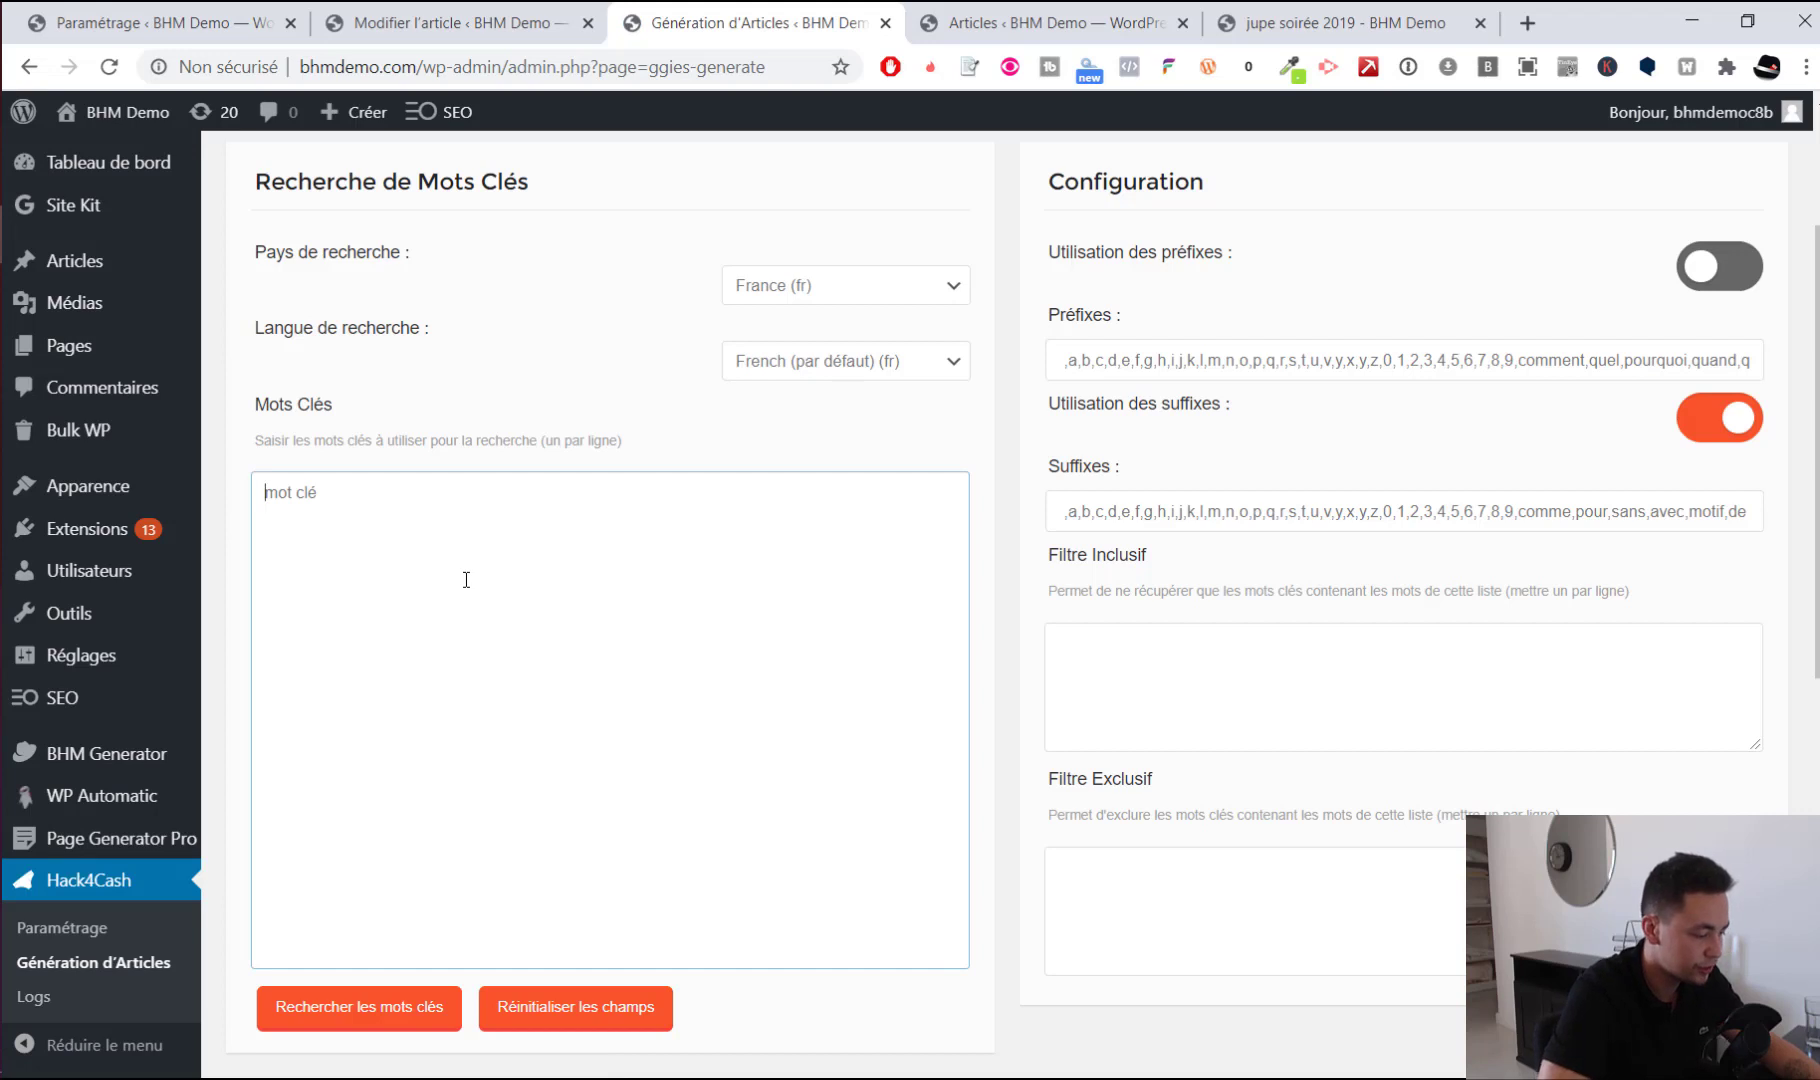
pyautogui.write('chaussure')
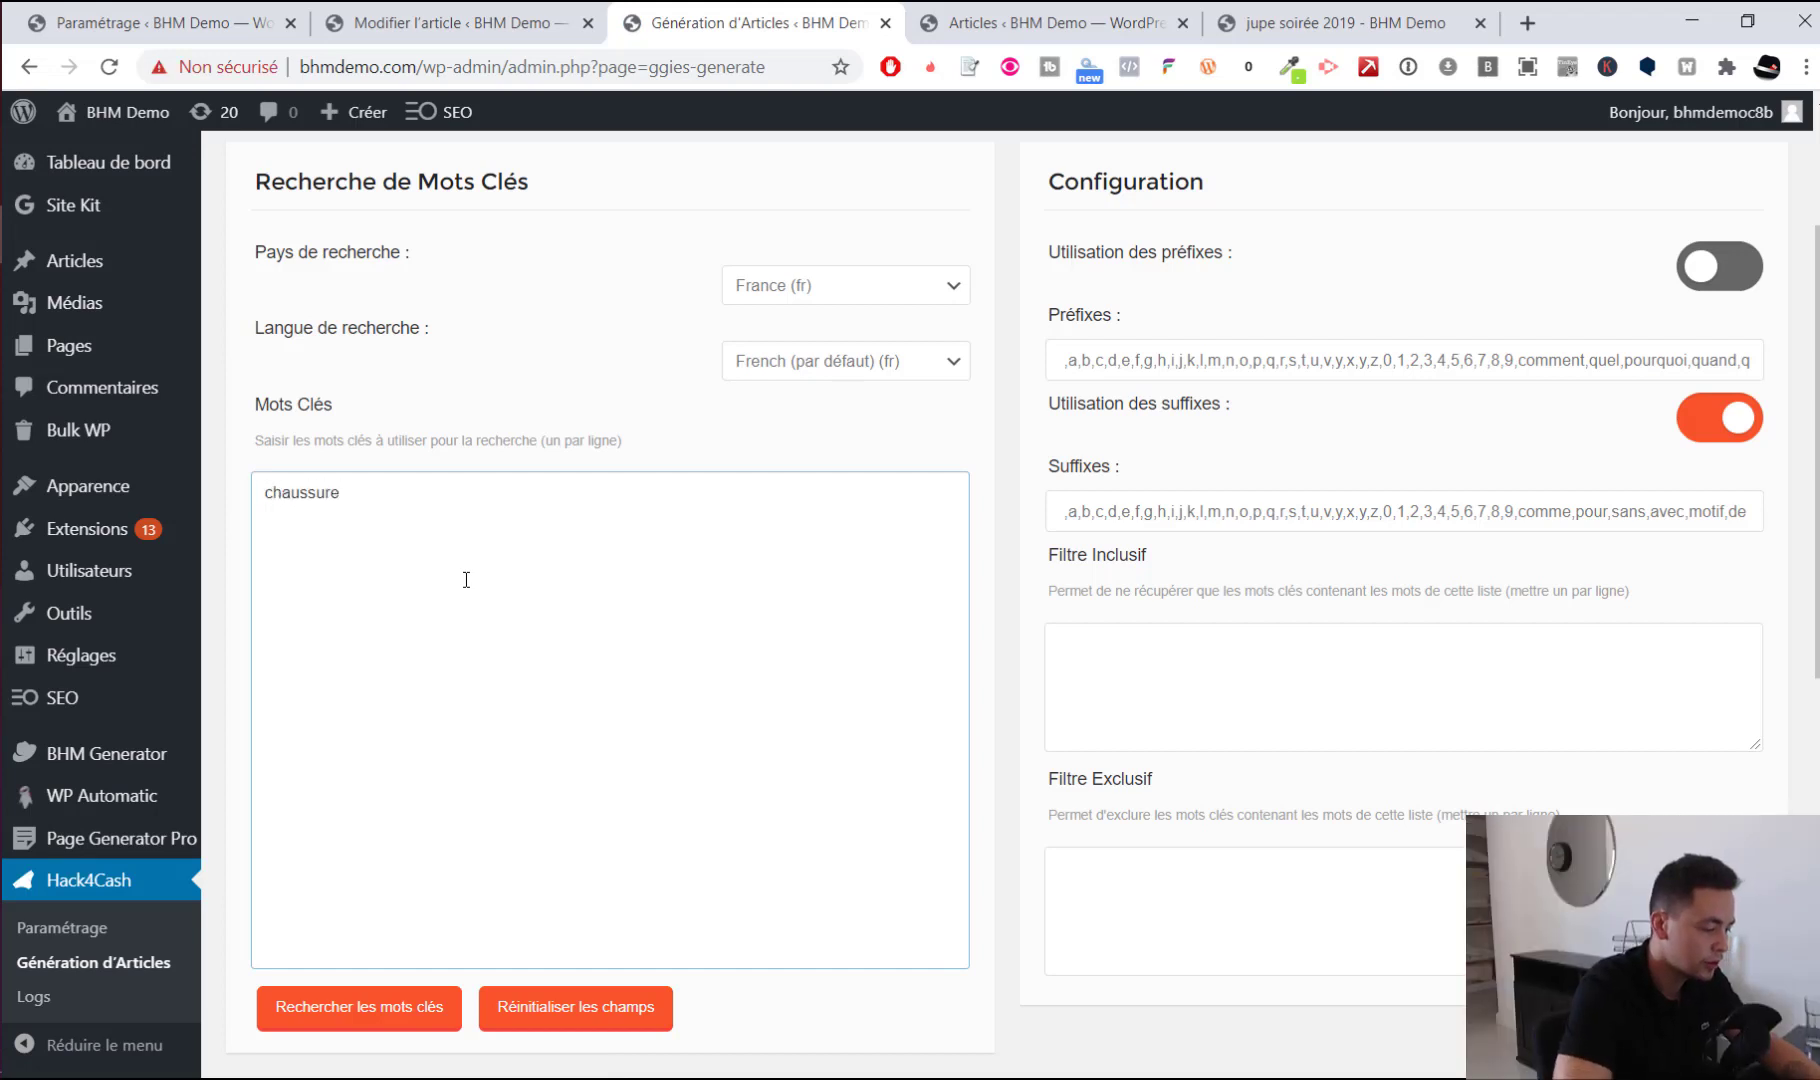
pyautogui.write(' nike')
pyautogui.press('BackSpace')
pyautogui.press('BackSpace')
pyautogui.press('BackSpace')
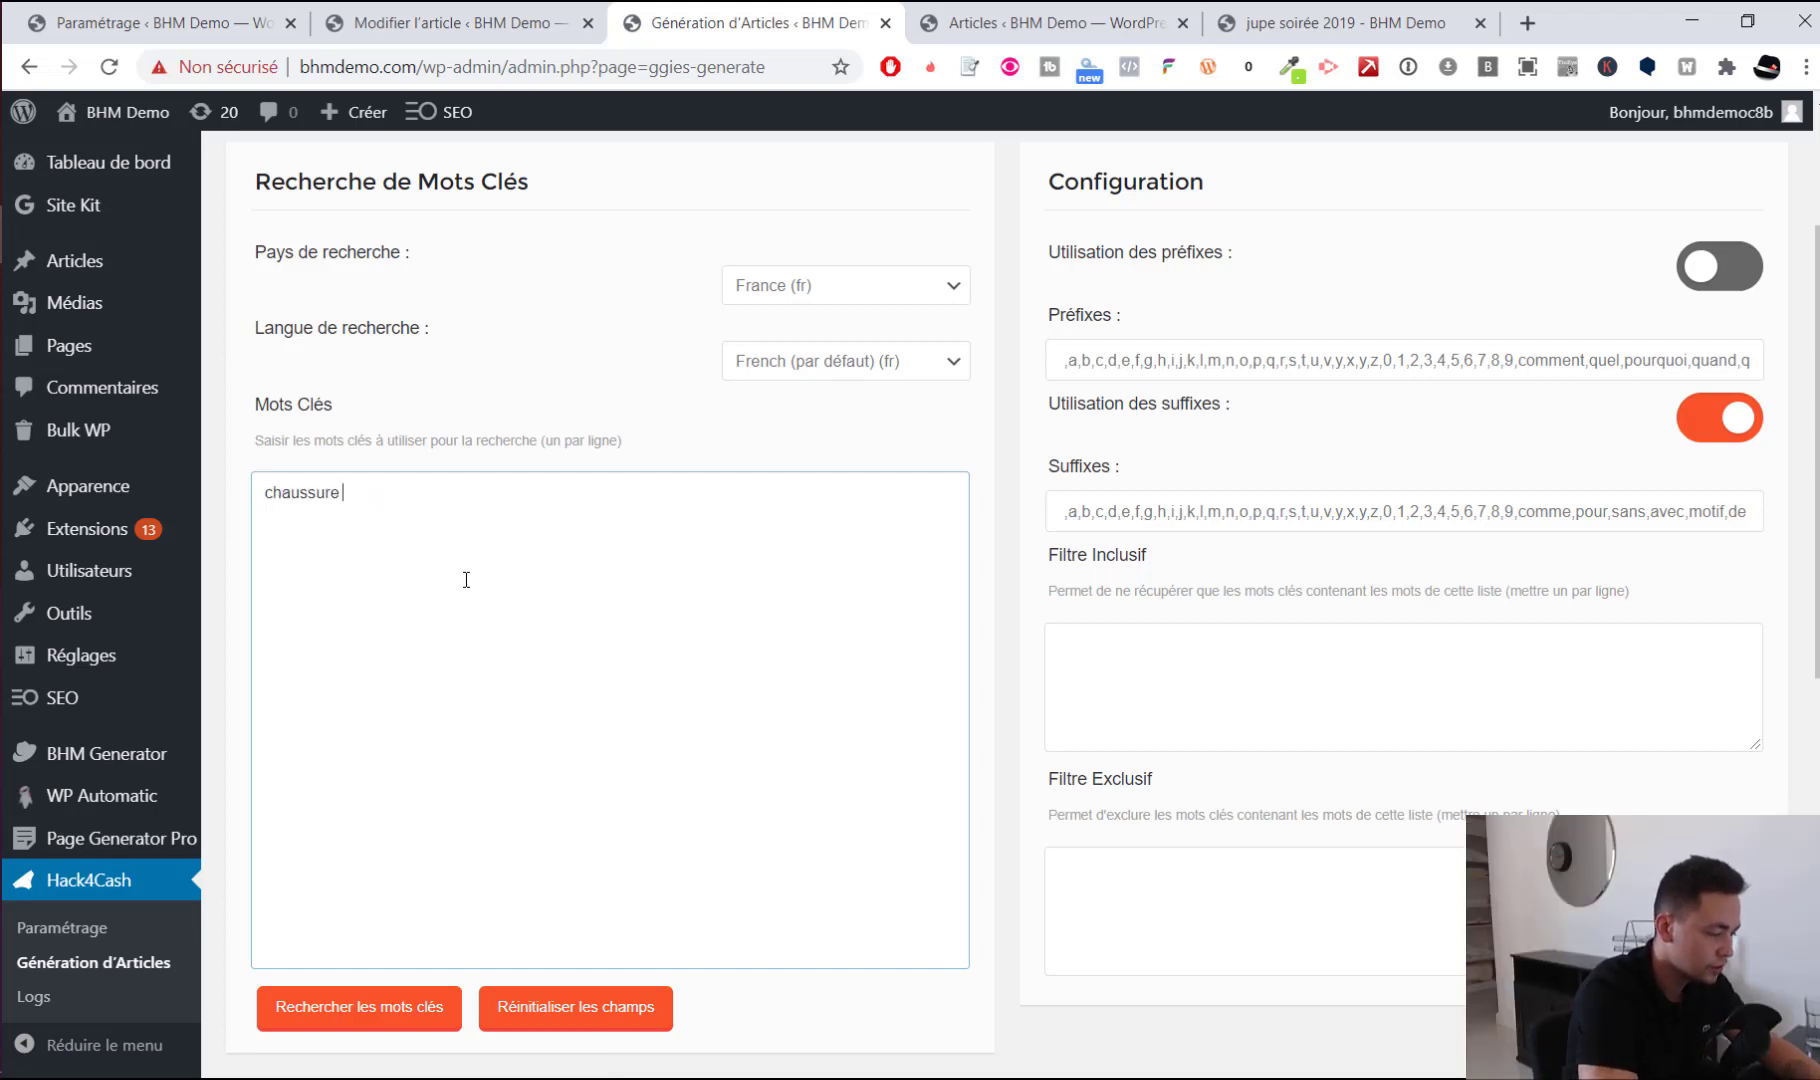
pyautogui.write('noir')
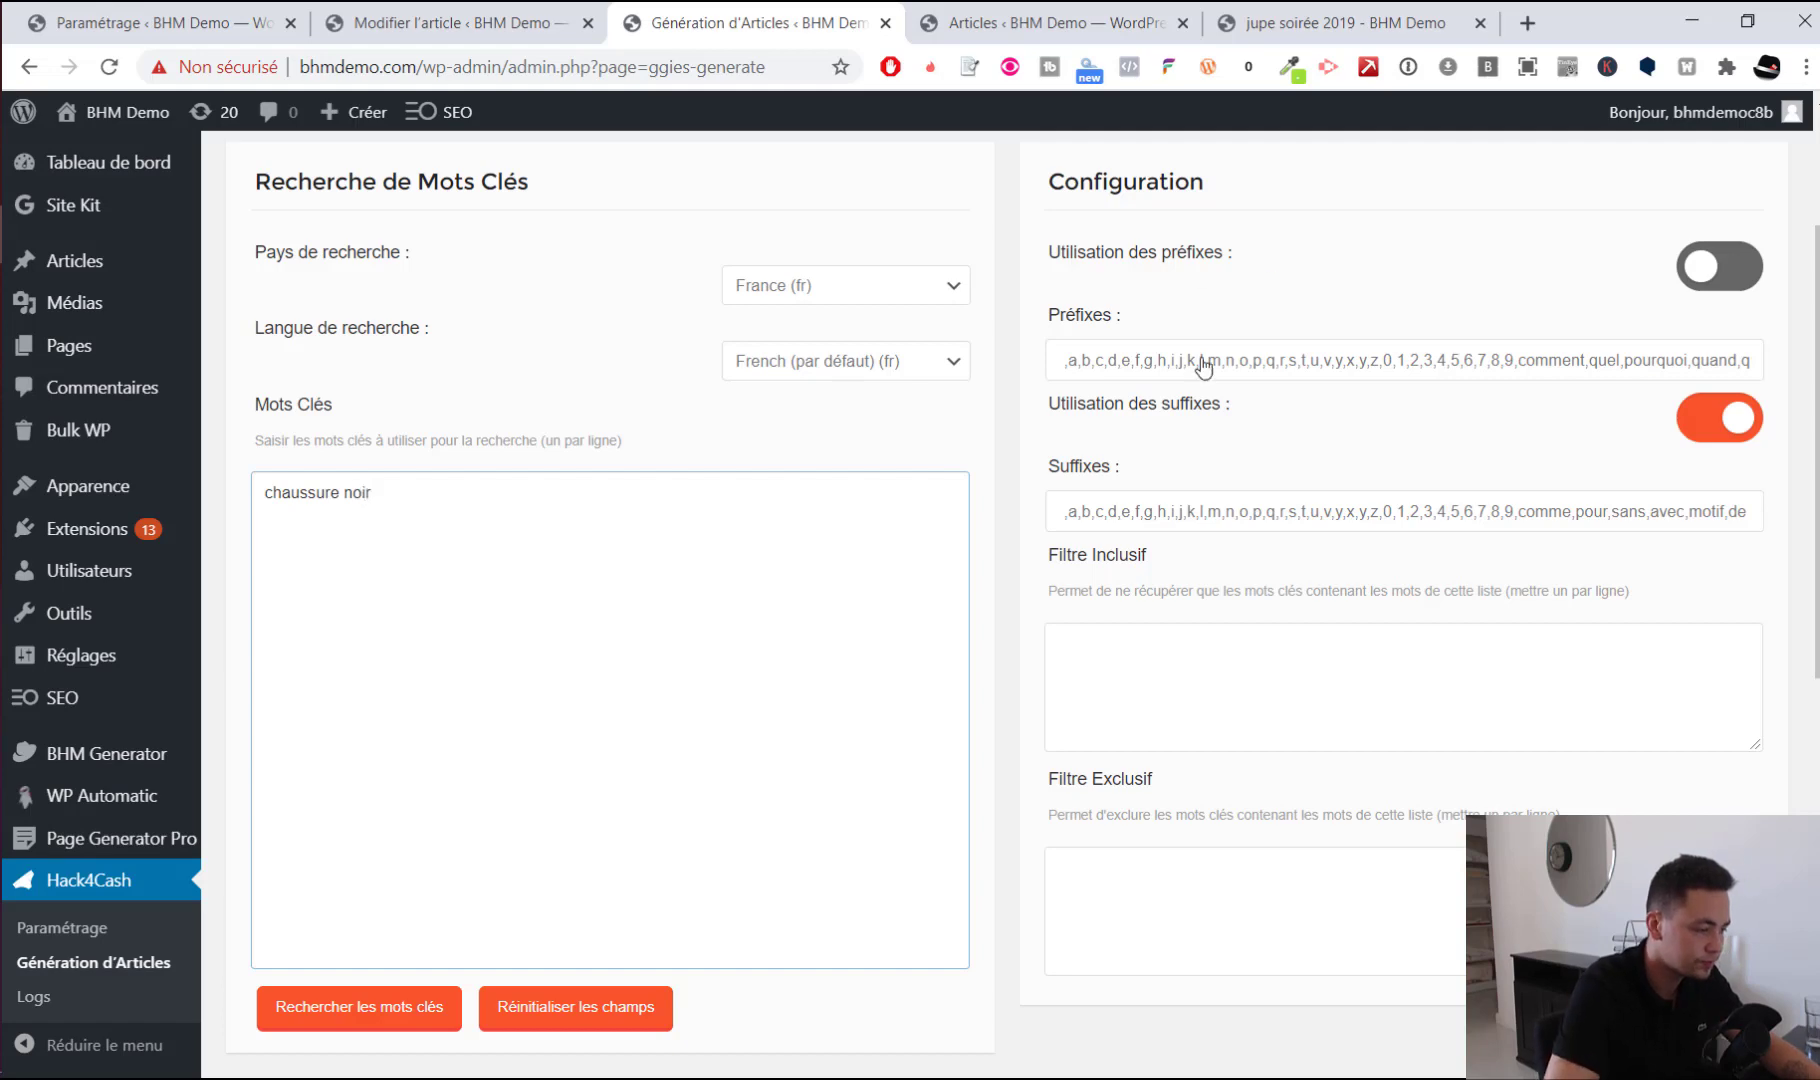
pyautogui.click(1017, 582)
# Open the list of installed extensions in a new tab and locate the Text Spinner plugin
pyautogui.scroll(-6, 1047, 638)
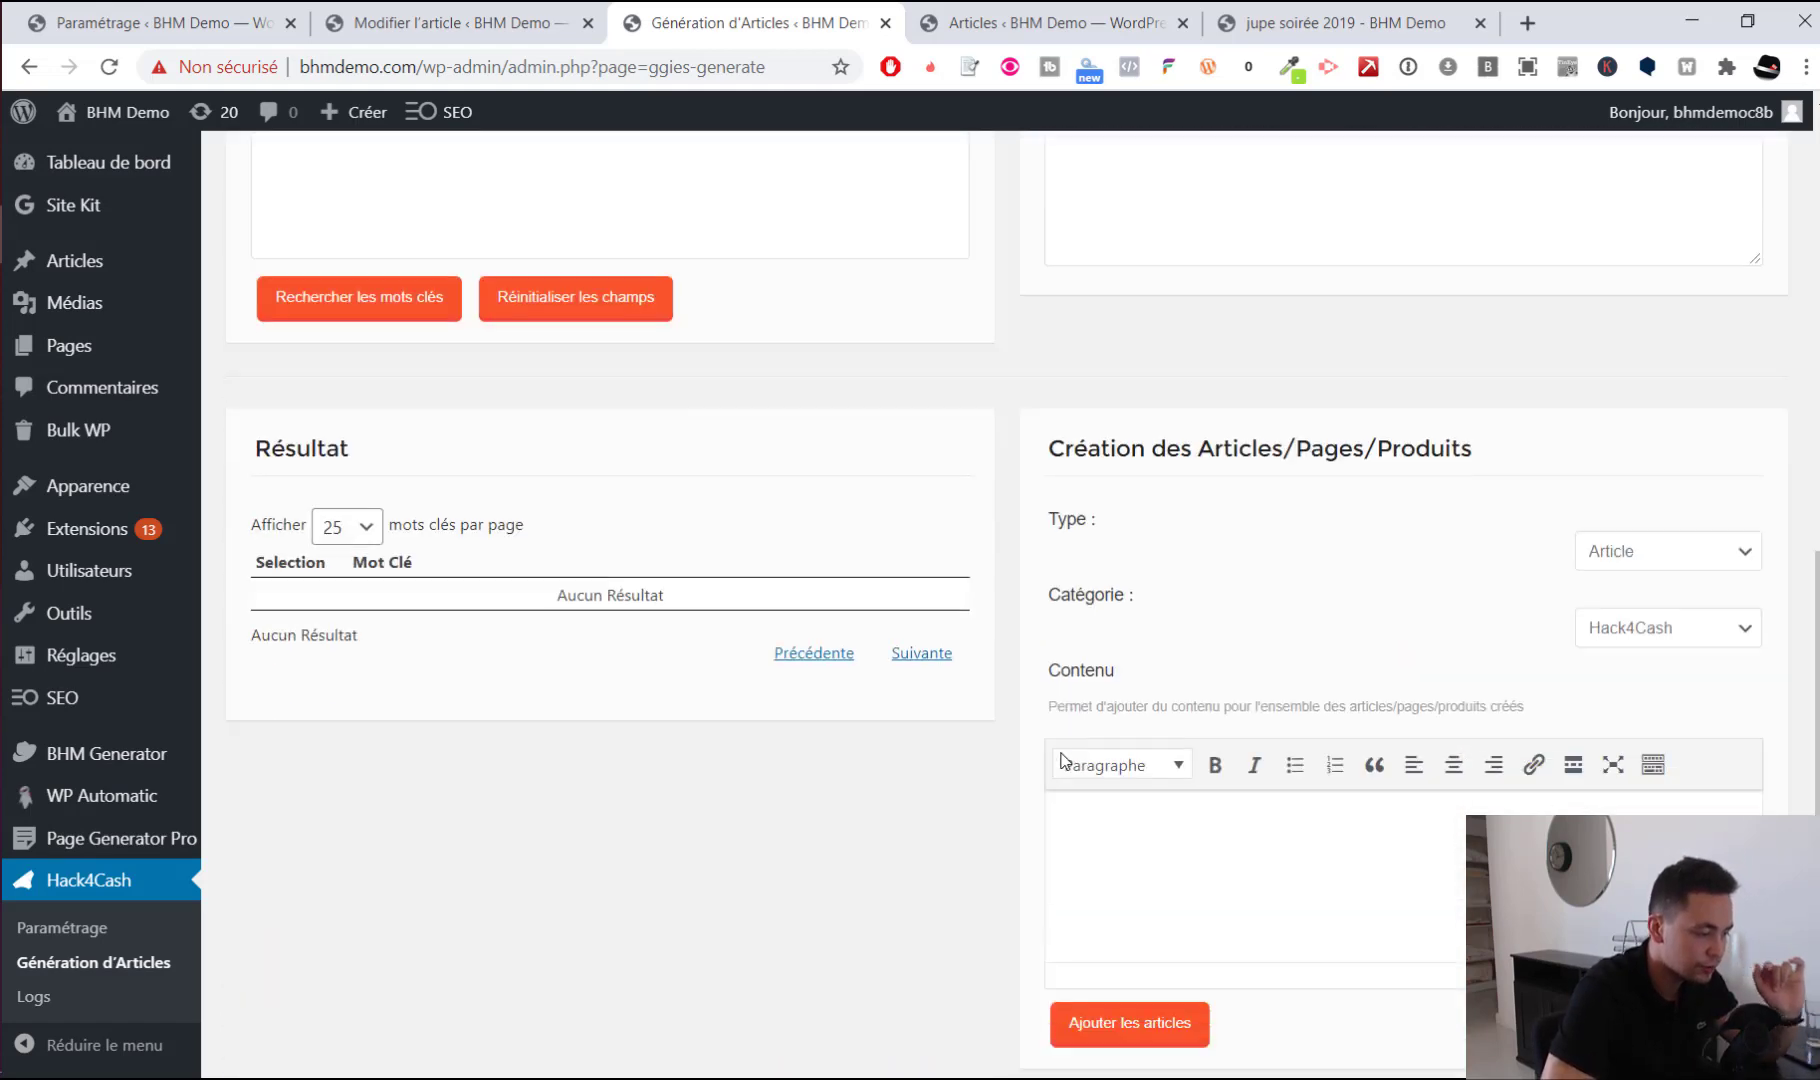
pyautogui.scroll(-1, 1069, 765)
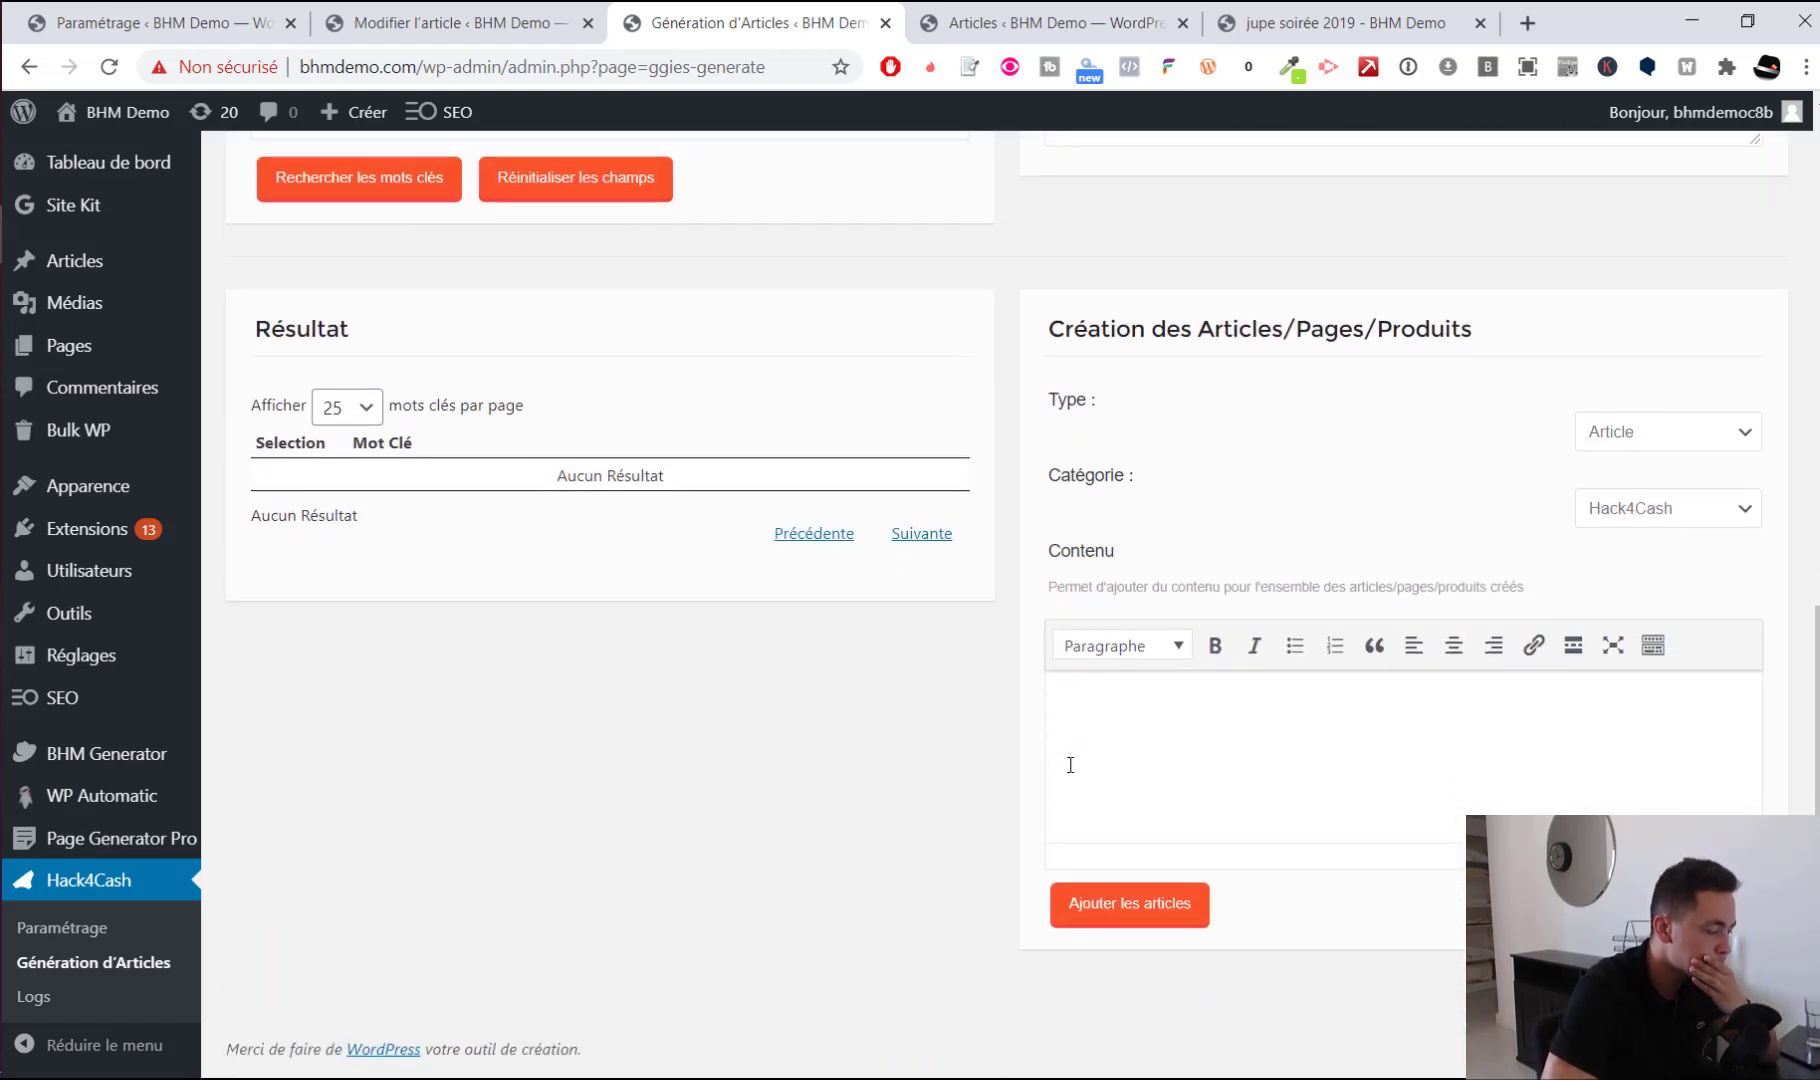
pyautogui.moveTo(152, 537)
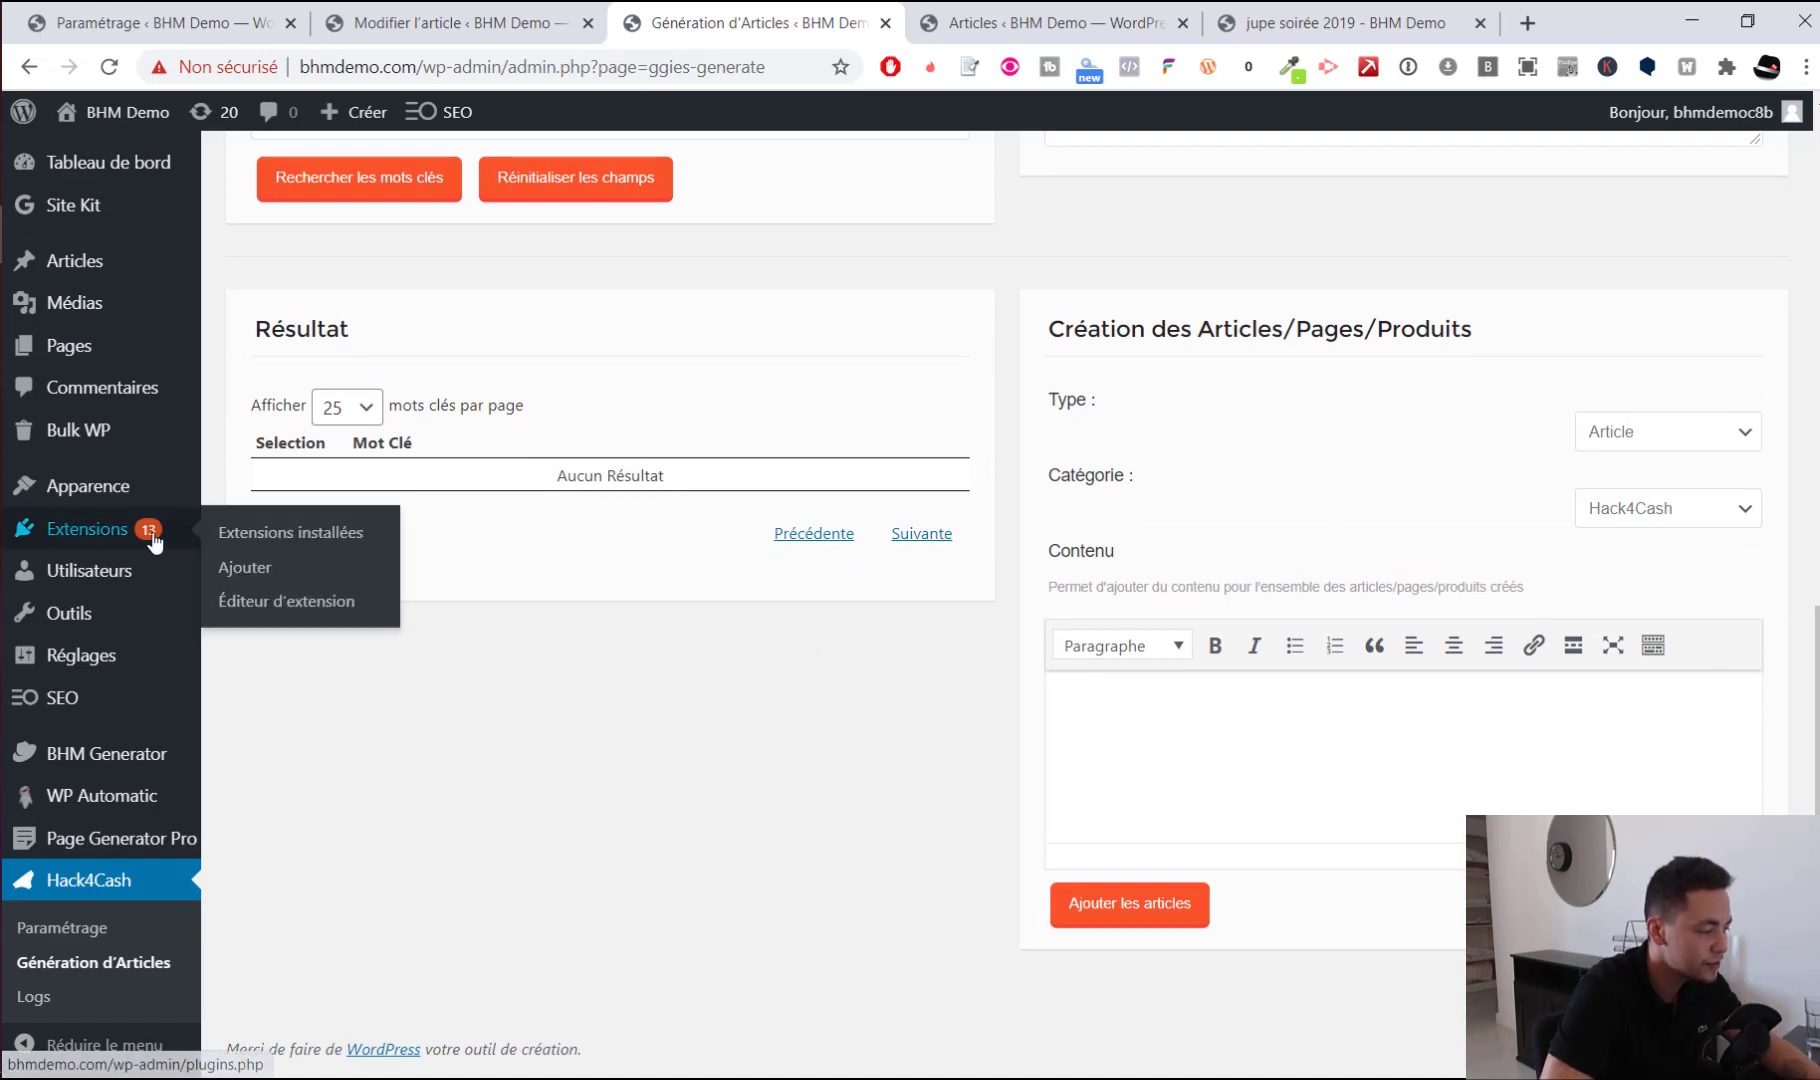
pyautogui.middleClick(249, 541)
pyautogui.hotkey('ctrl', 'Tab')
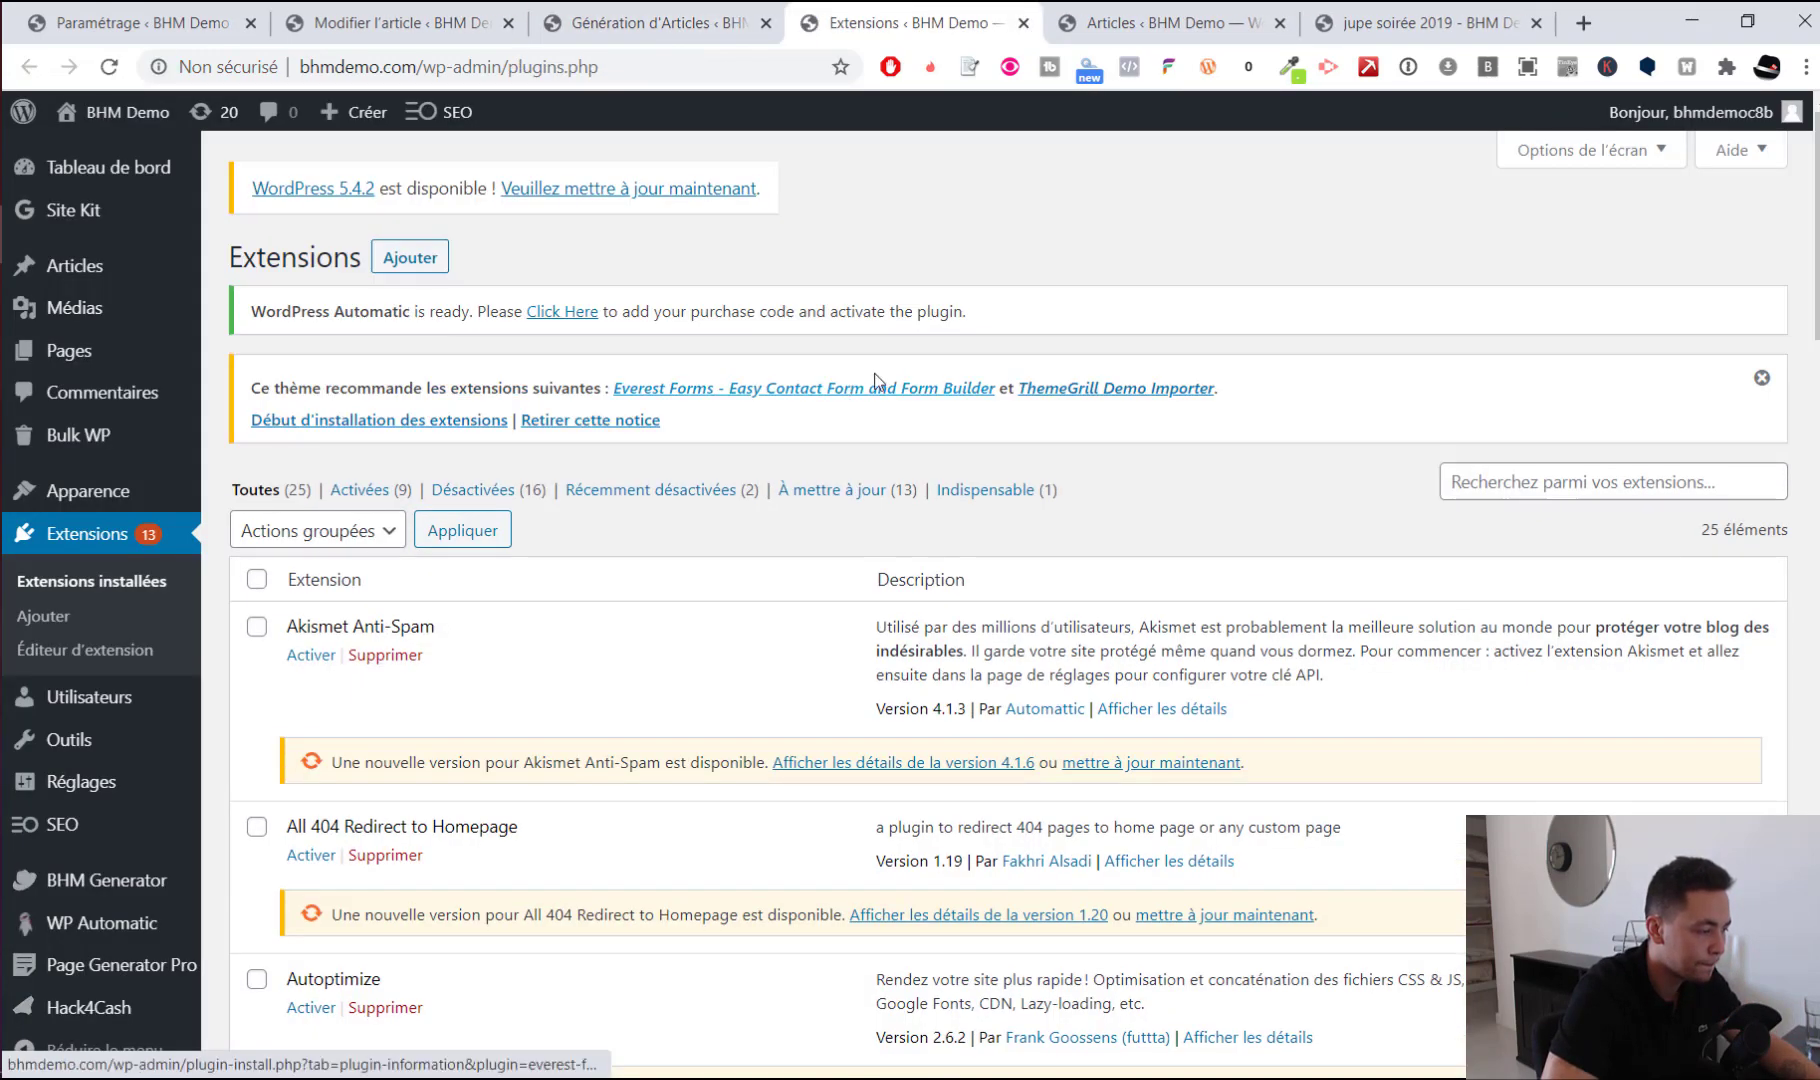
pyautogui.scroll(-10, 870, 450)
pyautogui.scroll(-15, 870, 450)
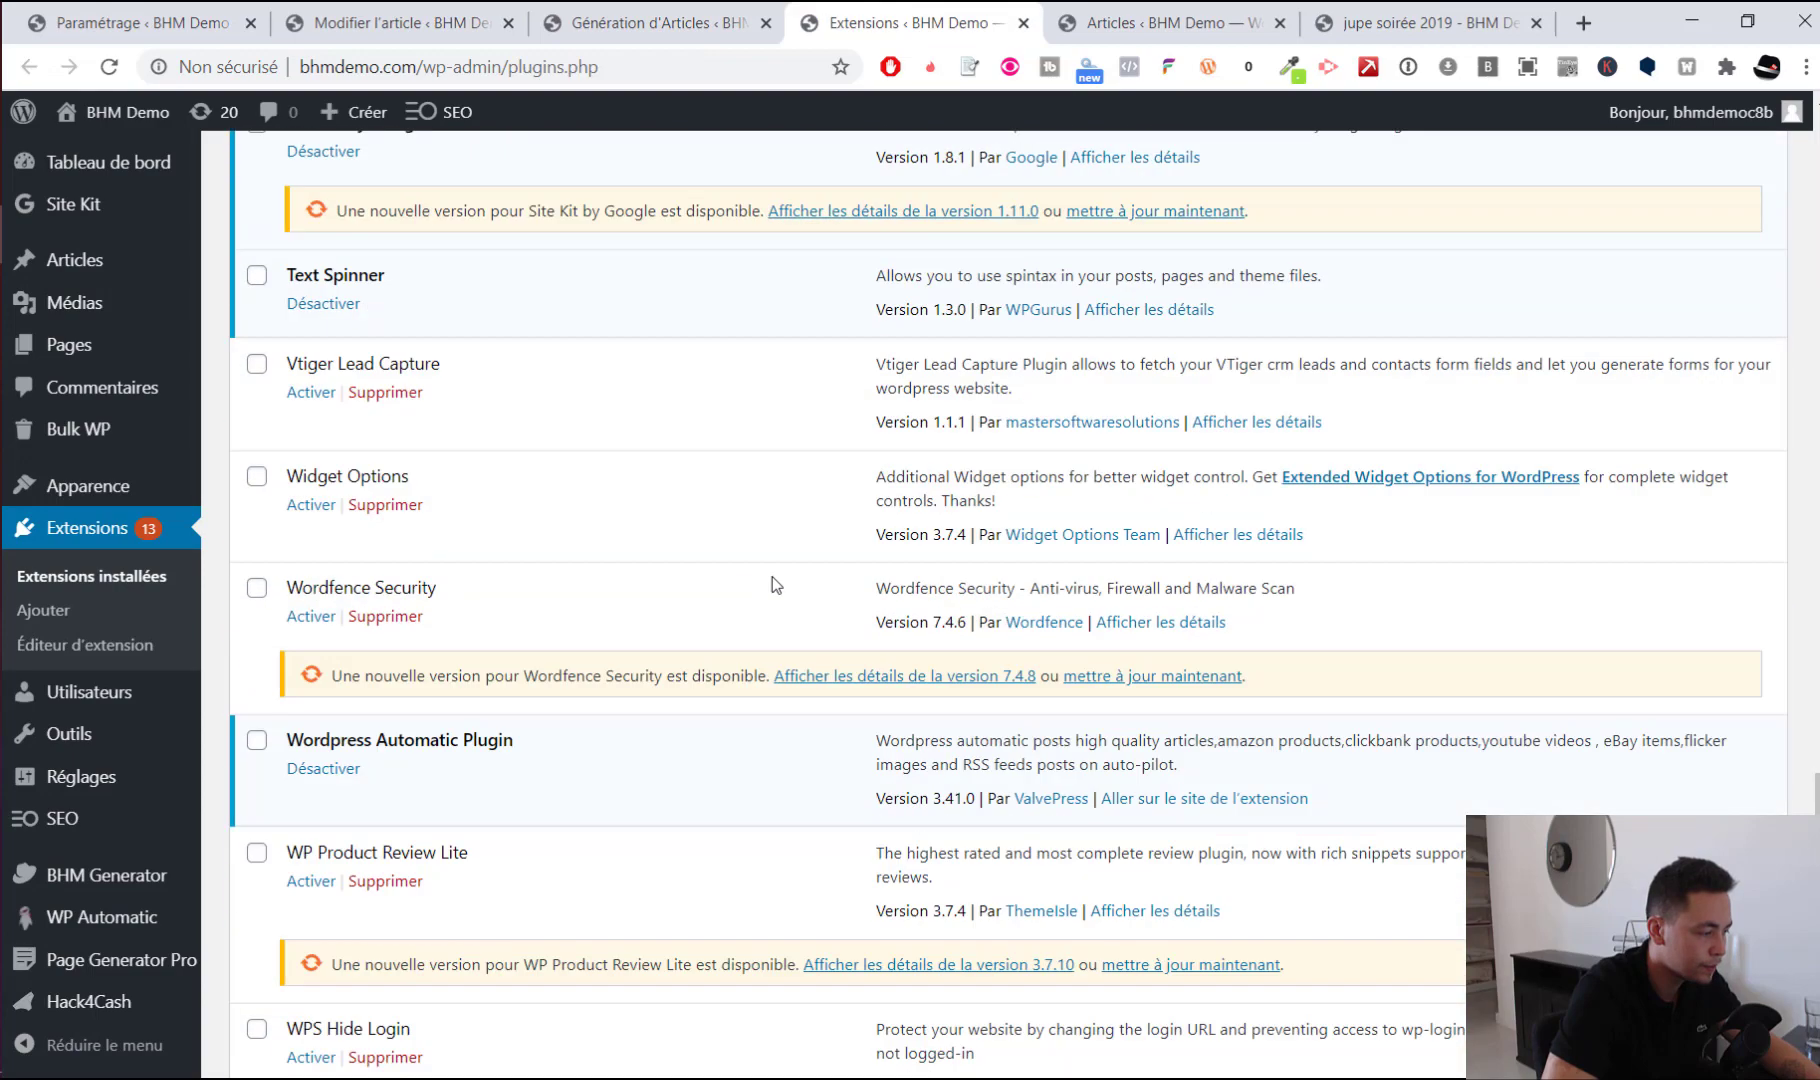
pyautogui.scroll(3, 424, 348)
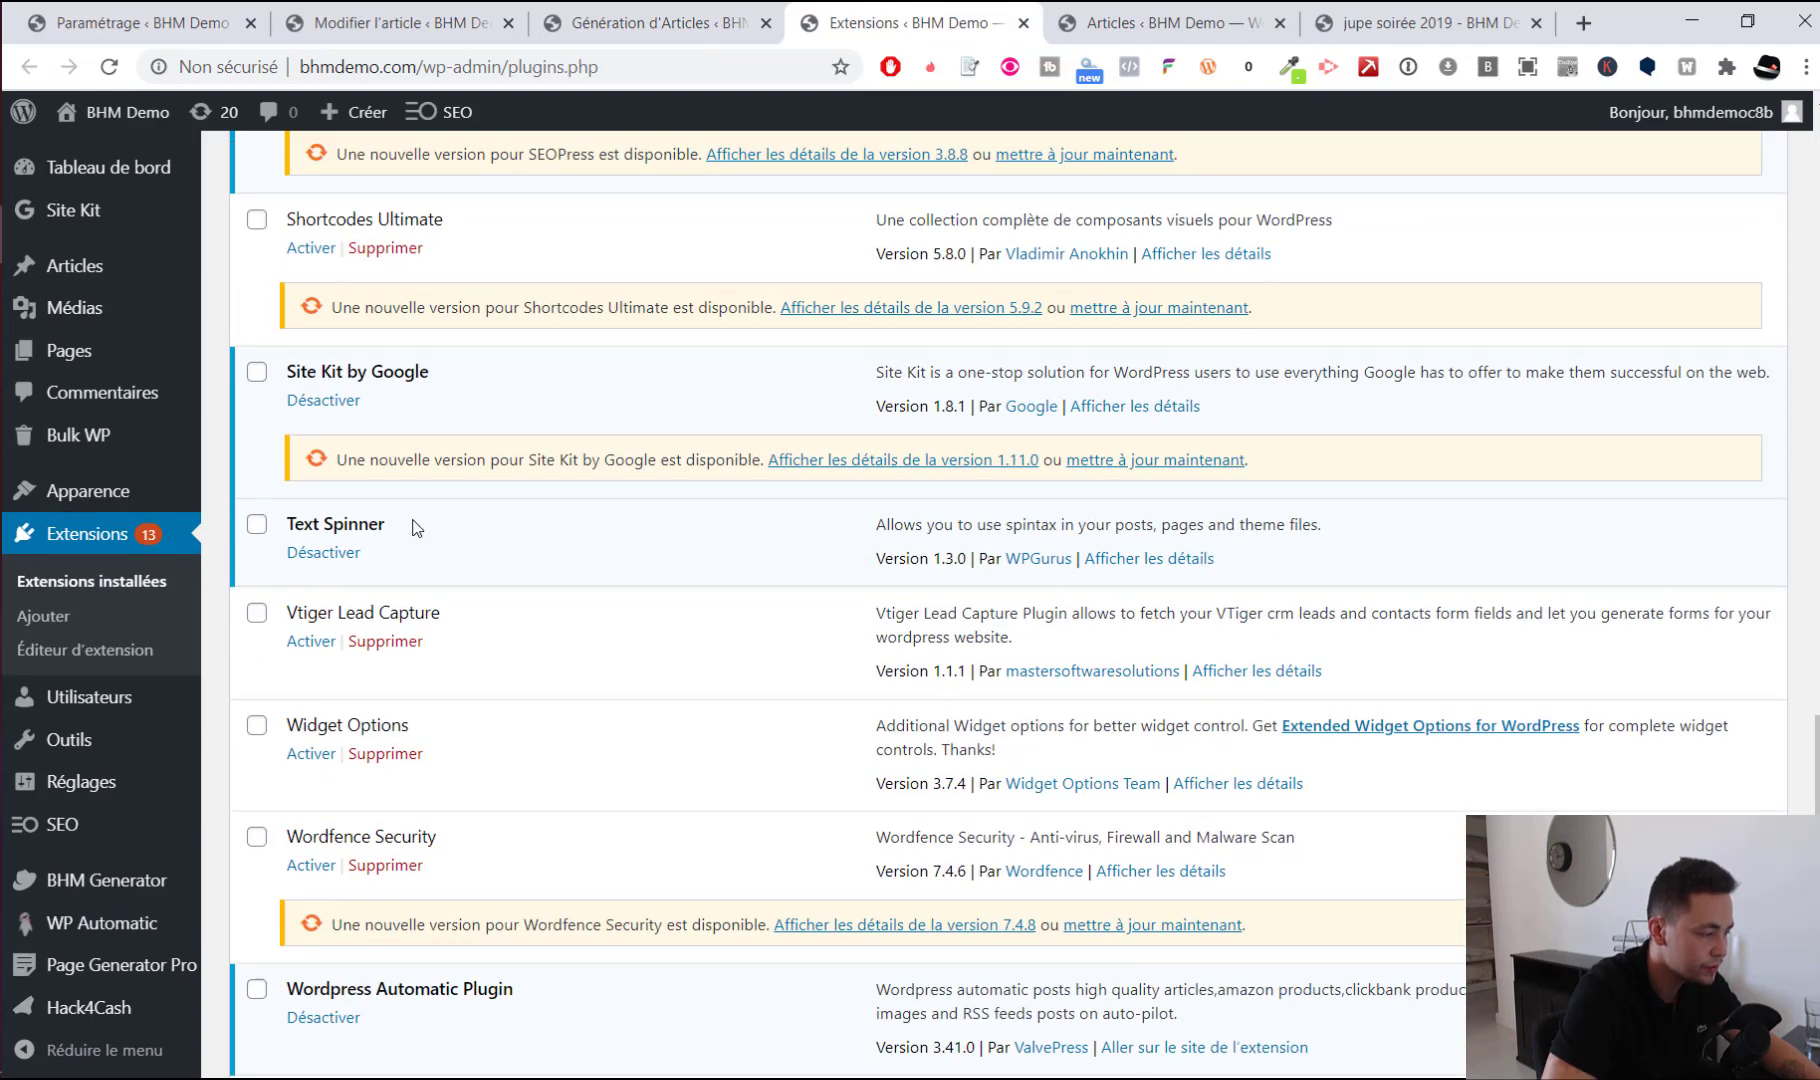
# Search Google for "Text Spinner wordpress" in a private window and open the plugin's WordPress.org page
pyautogui.moveTo(416, 527); pyautogui.dragTo(282, 529)
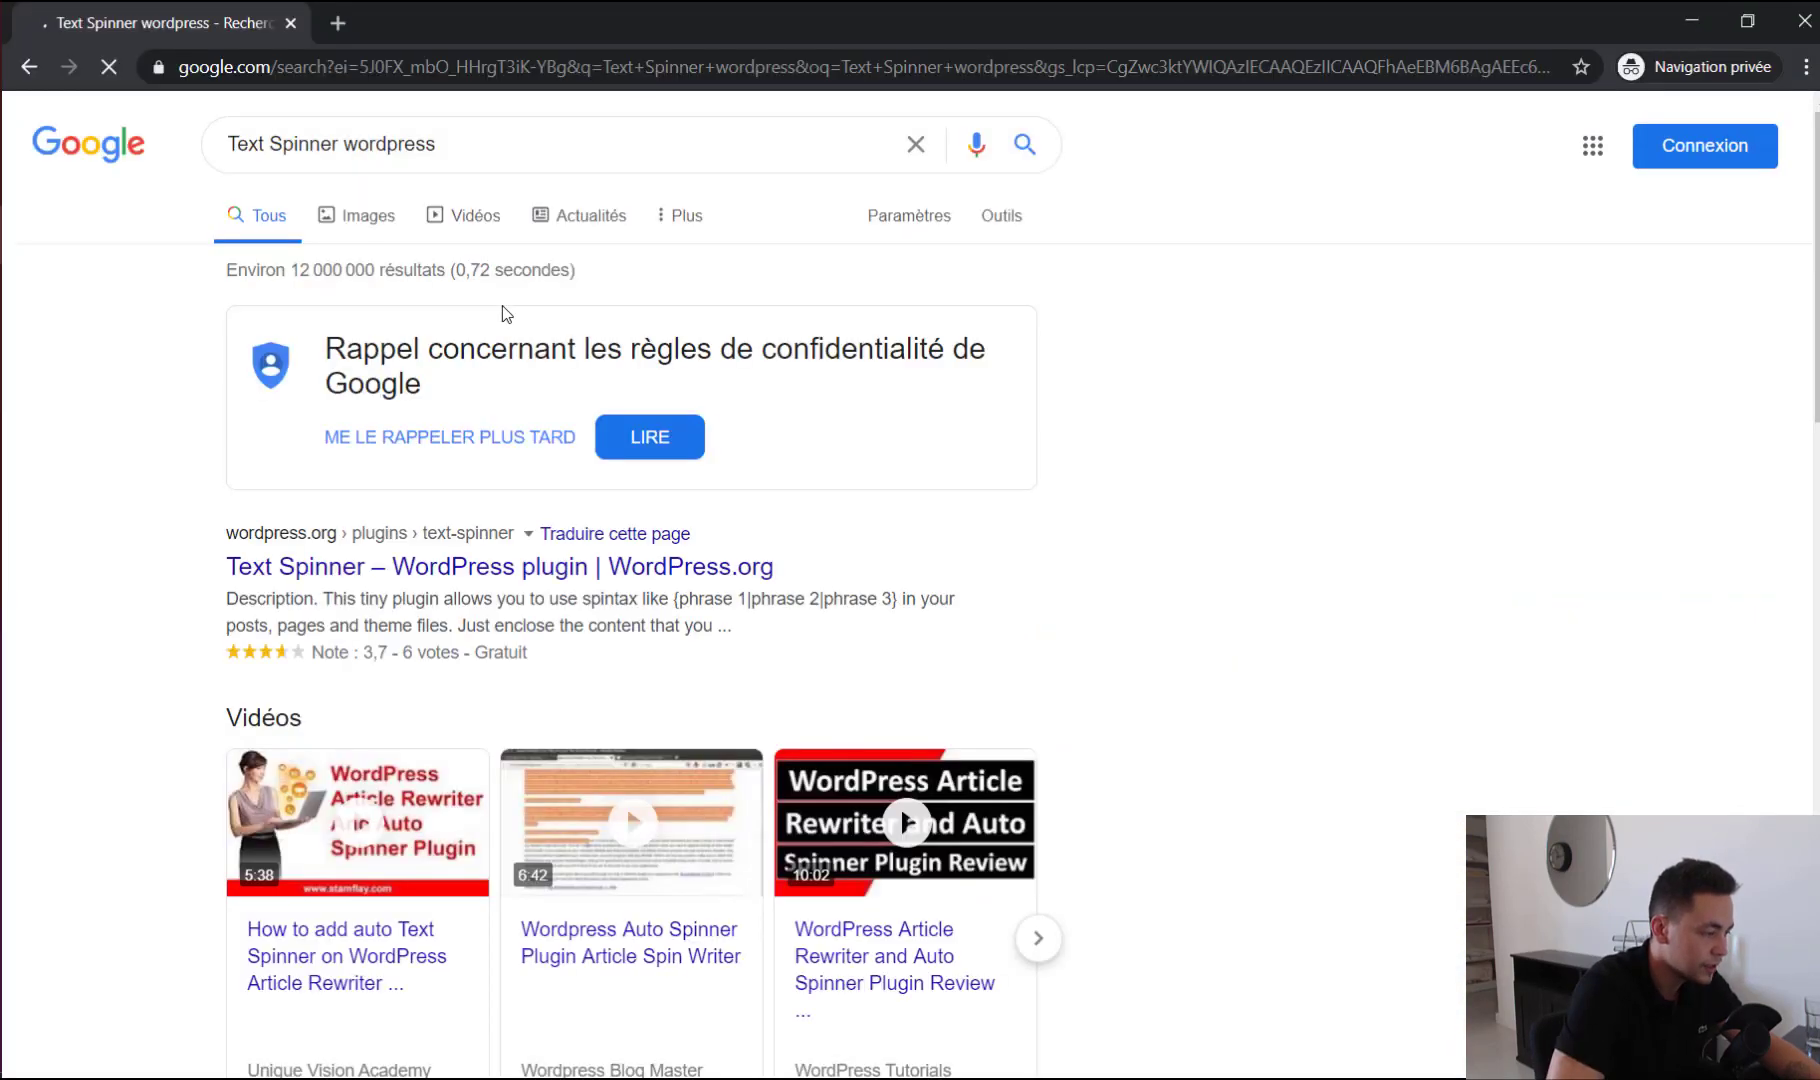
pyautogui.click(520, 563)
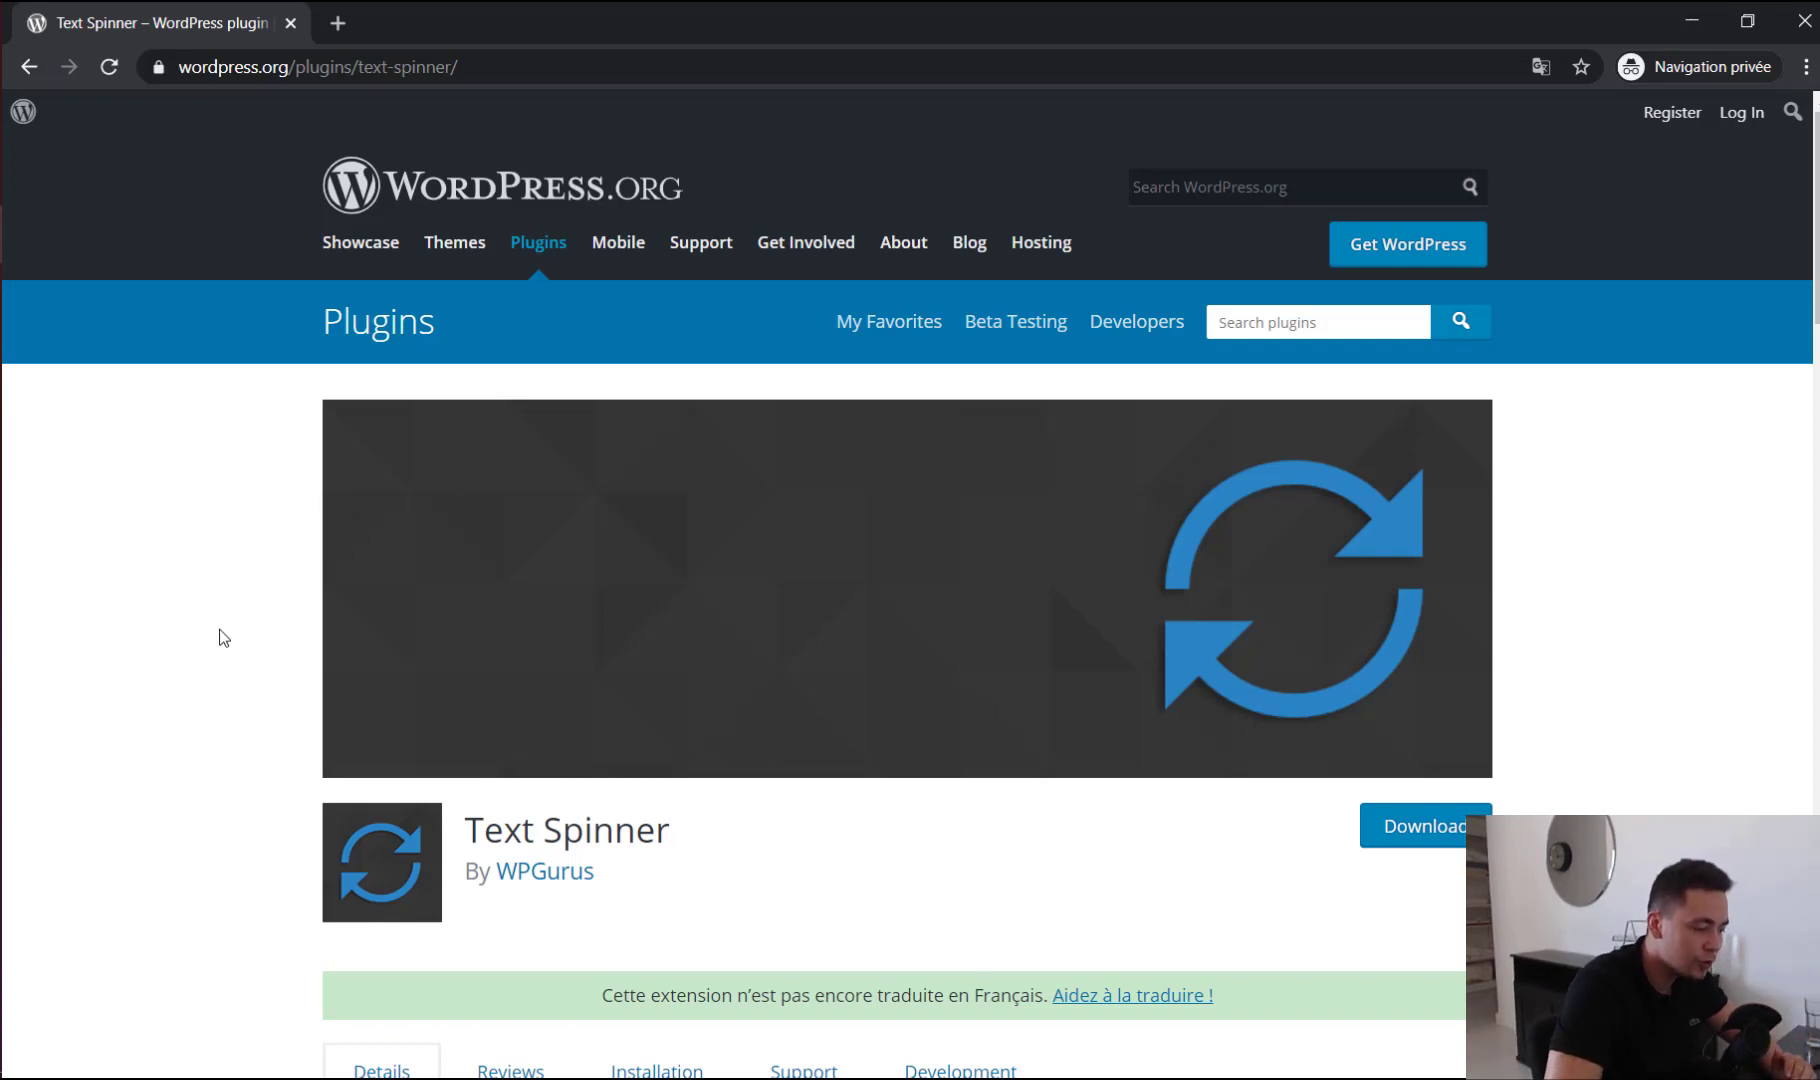
pyautogui.scroll(-7, 232, 650)
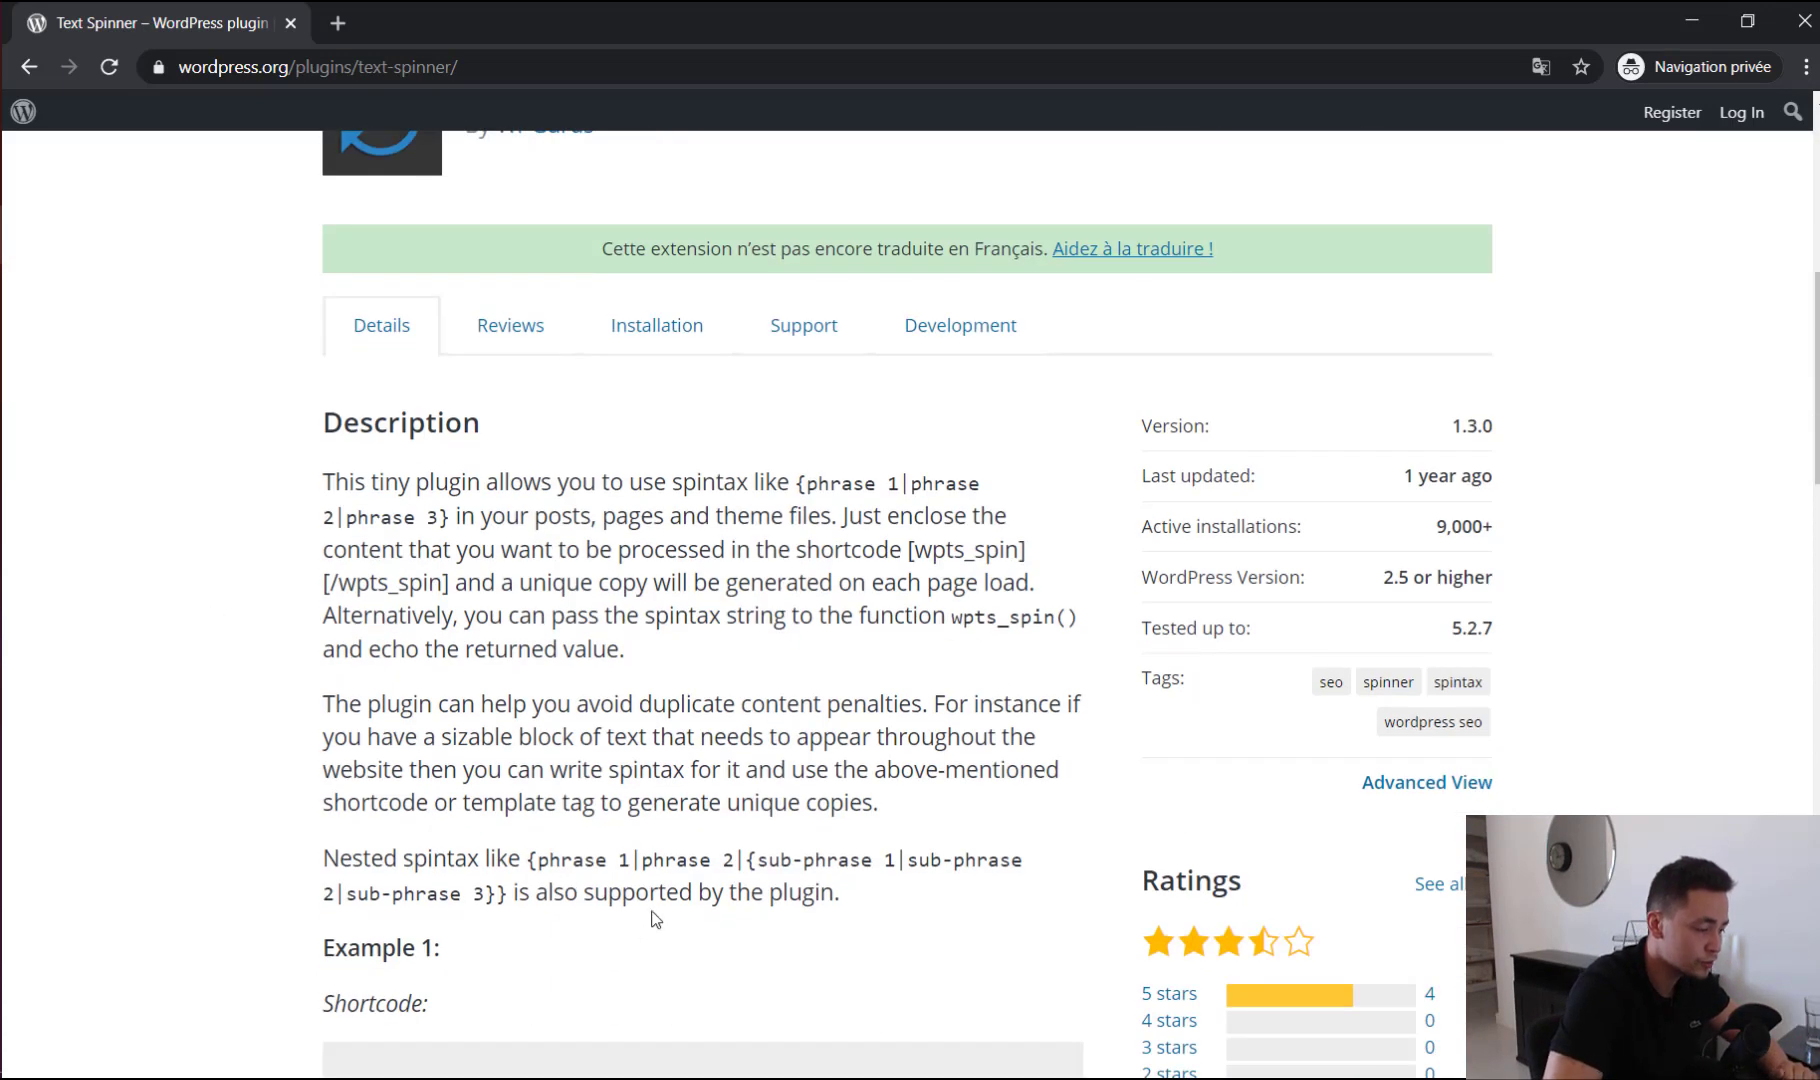
# Examine the nested spintax syntax and the full [wpts_spin] shortcode example in the Text Spinner description
pyautogui.moveTo(530, 860); pyautogui.dragTo(505, 891)
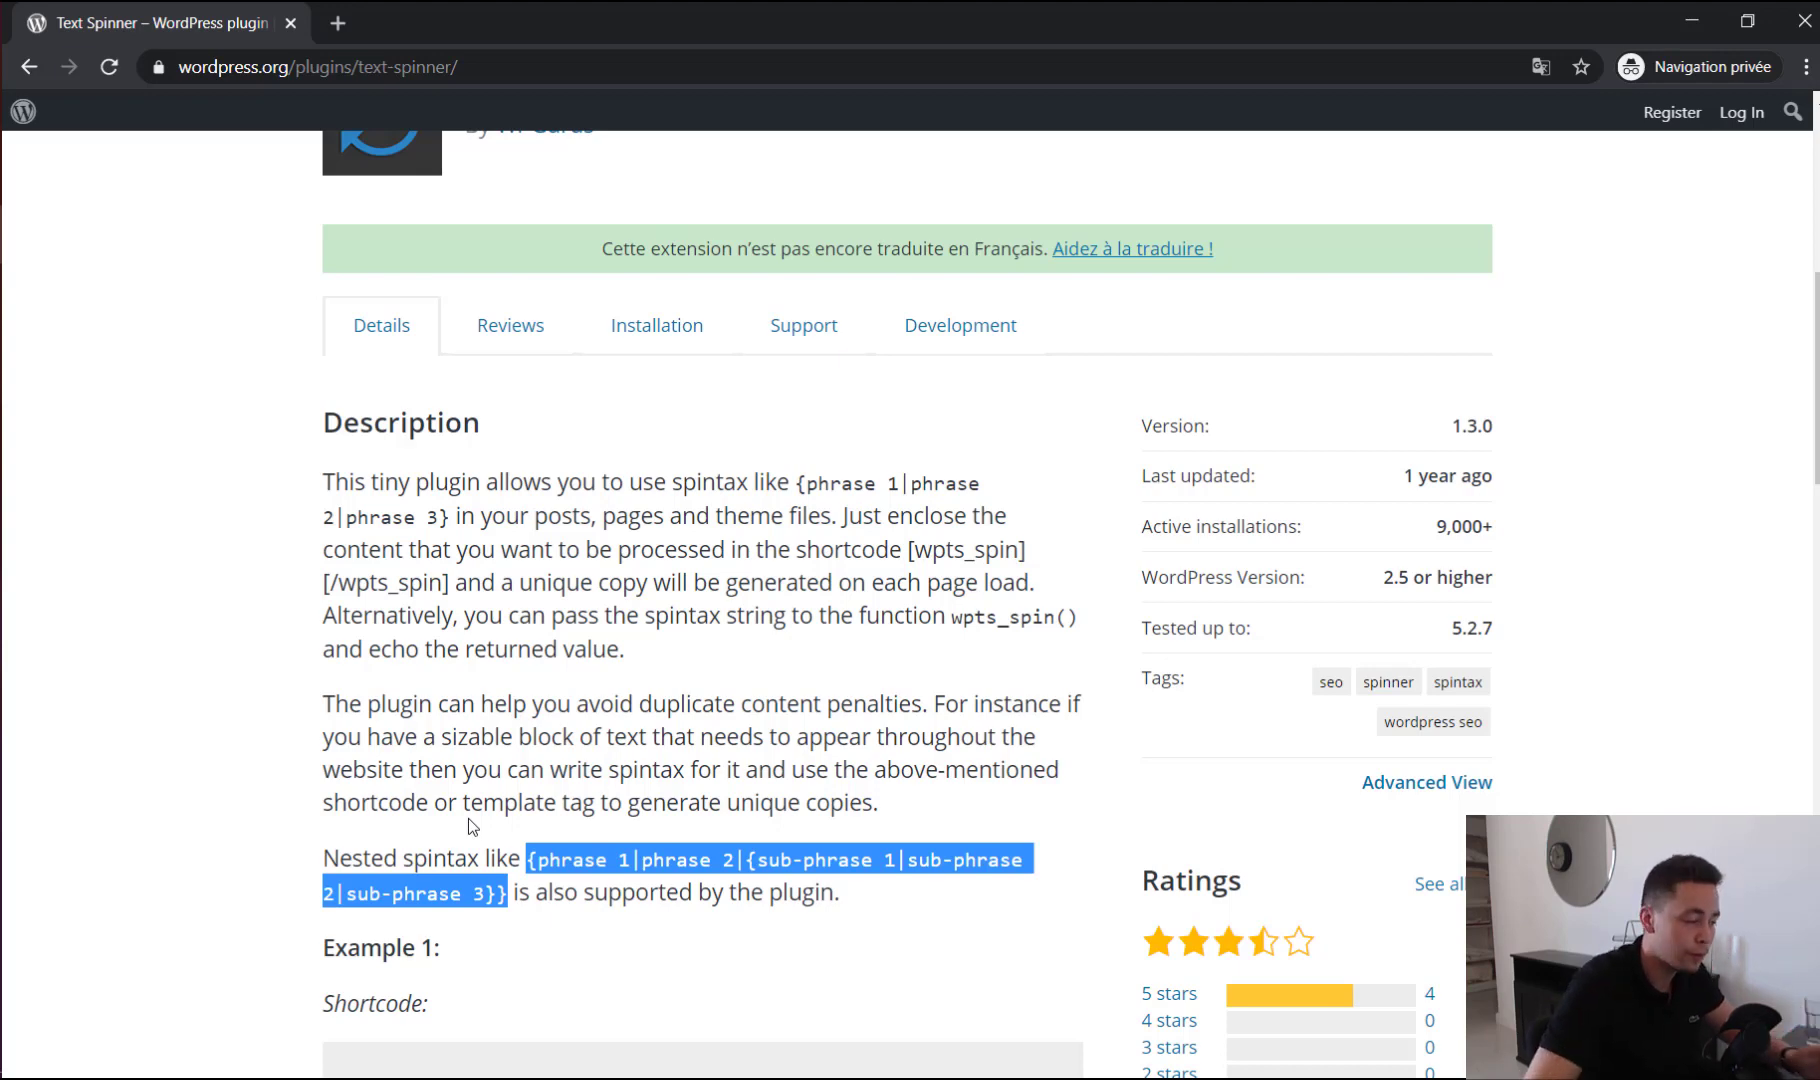
pyautogui.scroll(-9, 556, 776)
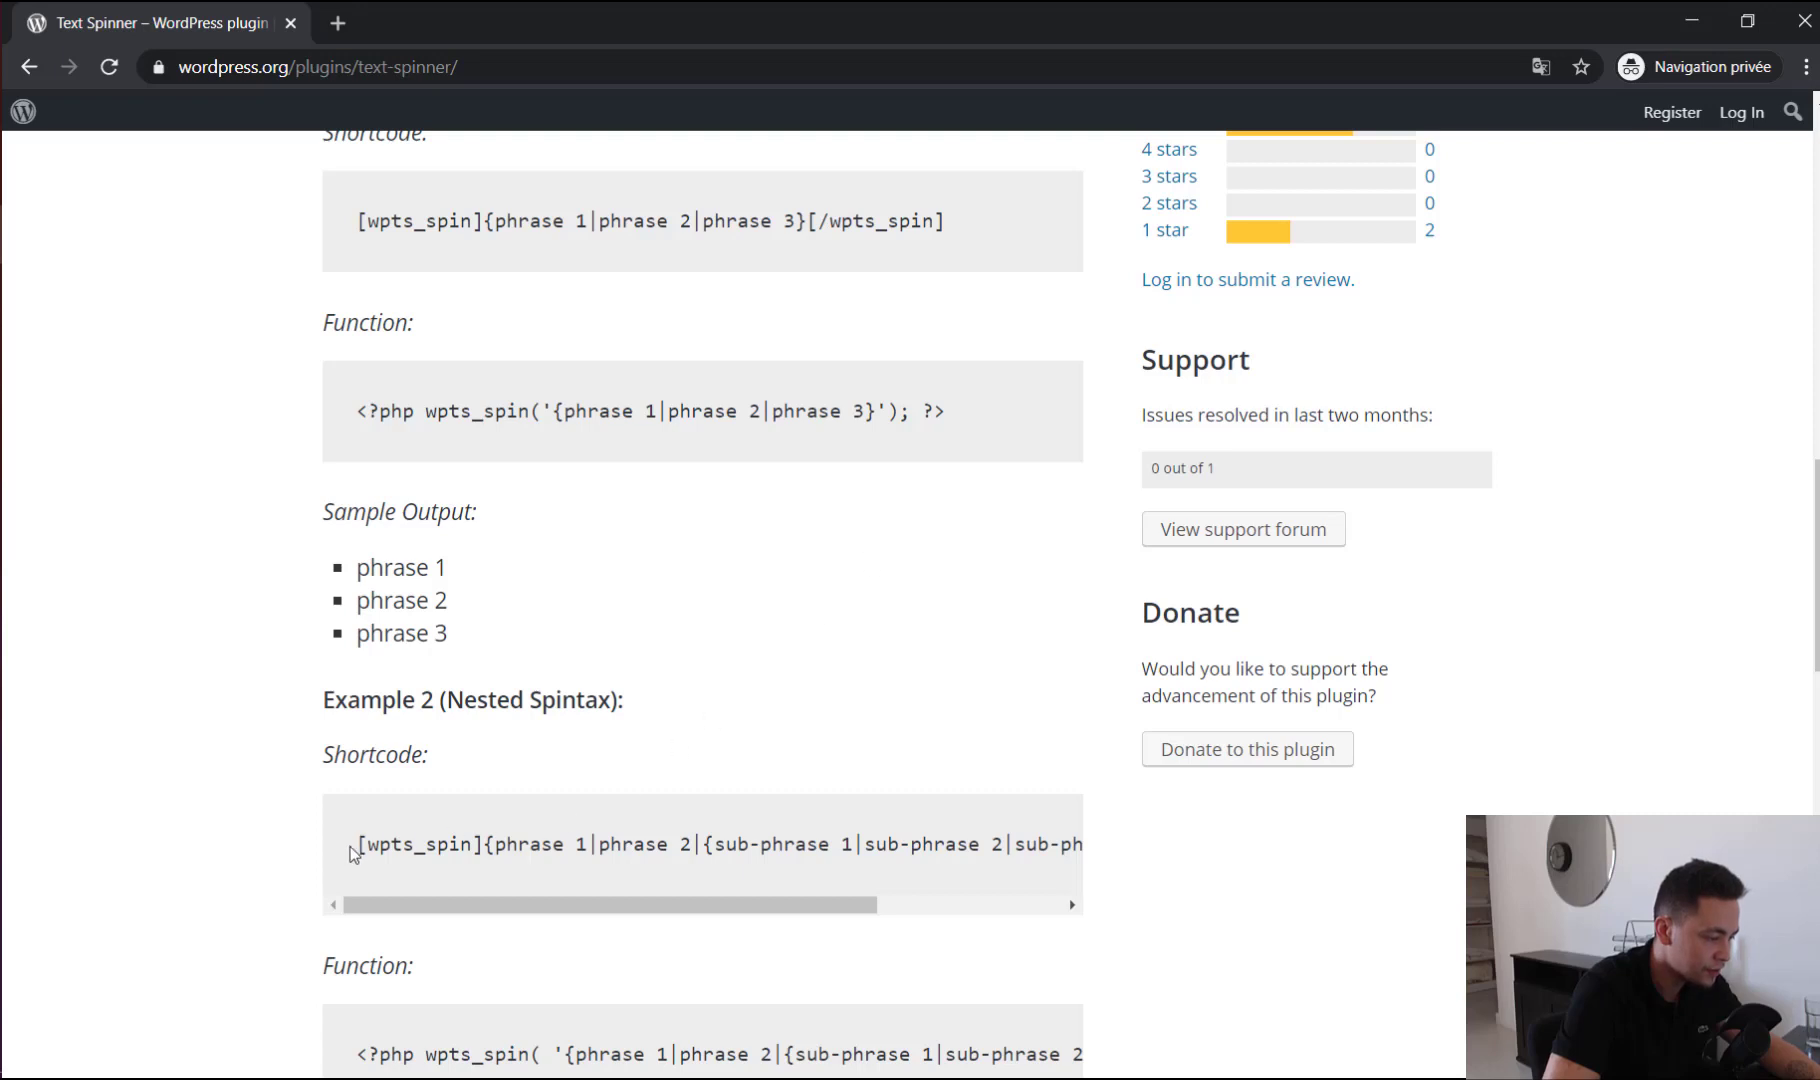
pyautogui.scroll(-1, 352, 853)
pyautogui.moveTo(356, 718); pyautogui.dragTo(1063, 722)
pyautogui.click(243, 568)
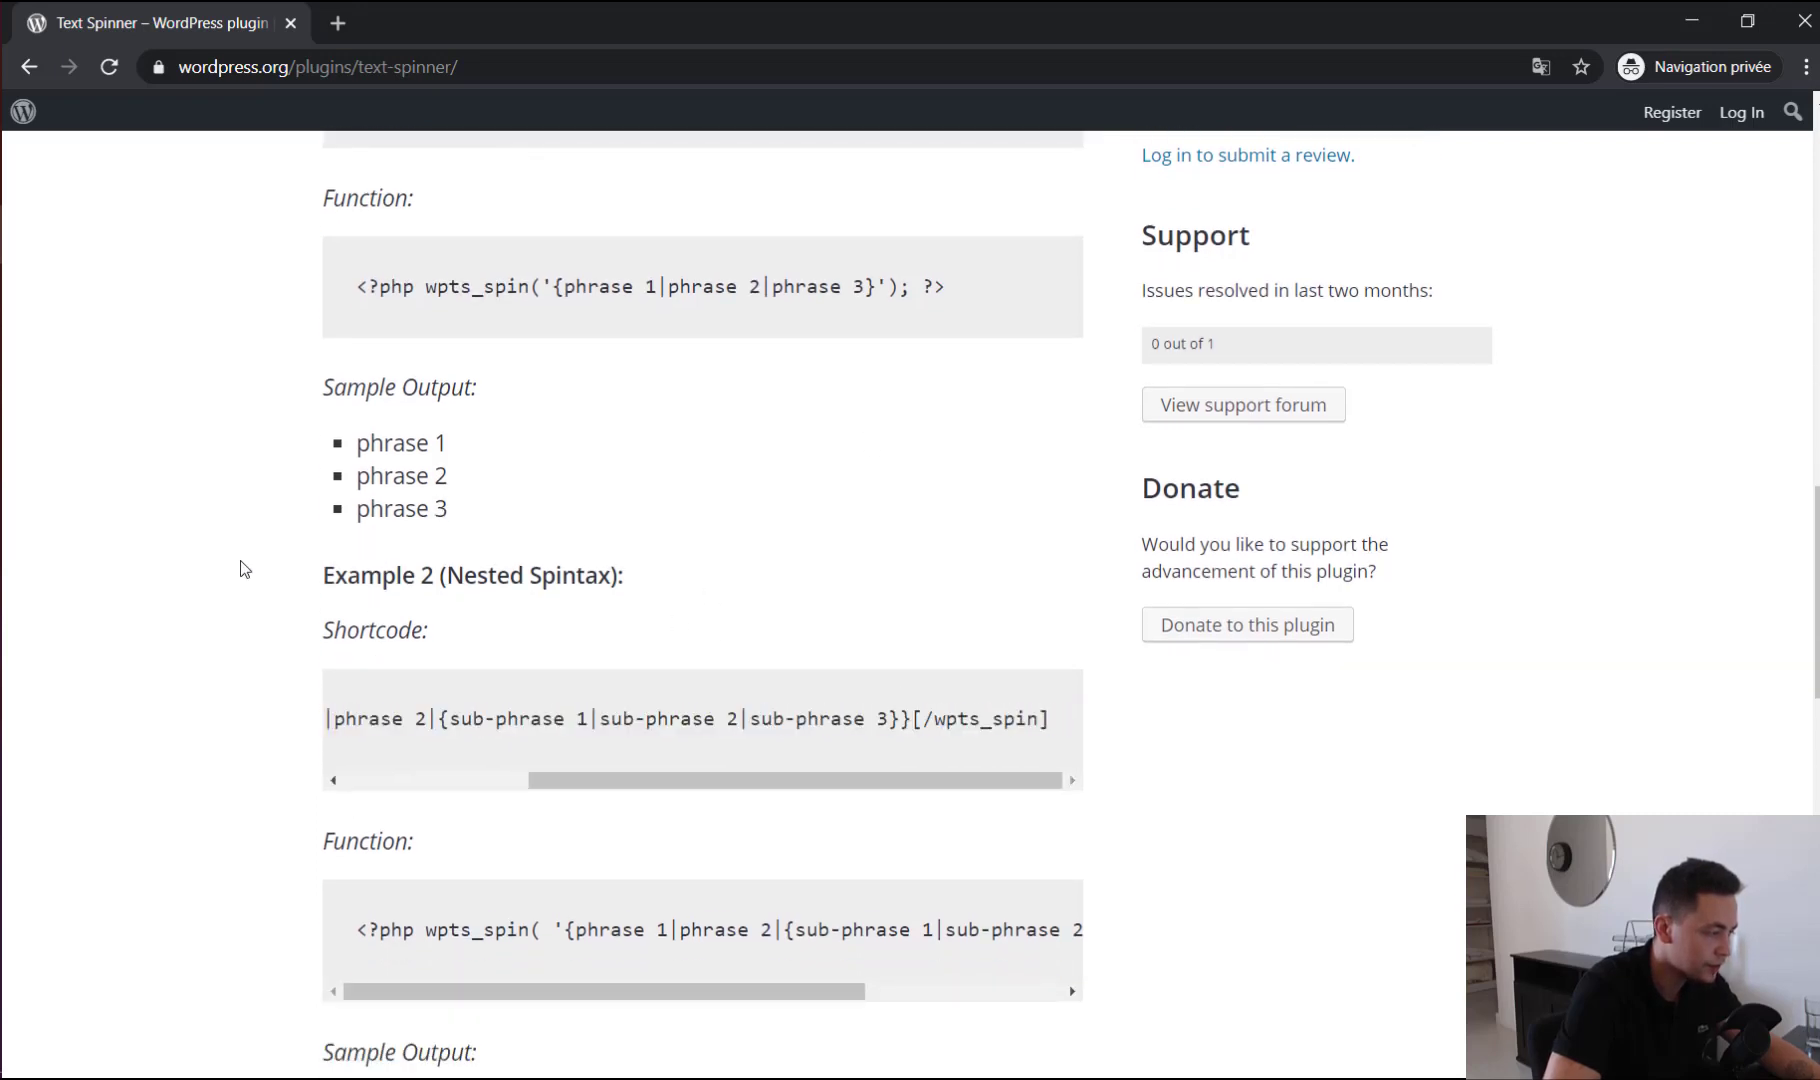
# Switch back to the WordPress admin window and return to the Hack4Cash article generation page
pyautogui.hotkey('alt', 'Tab')
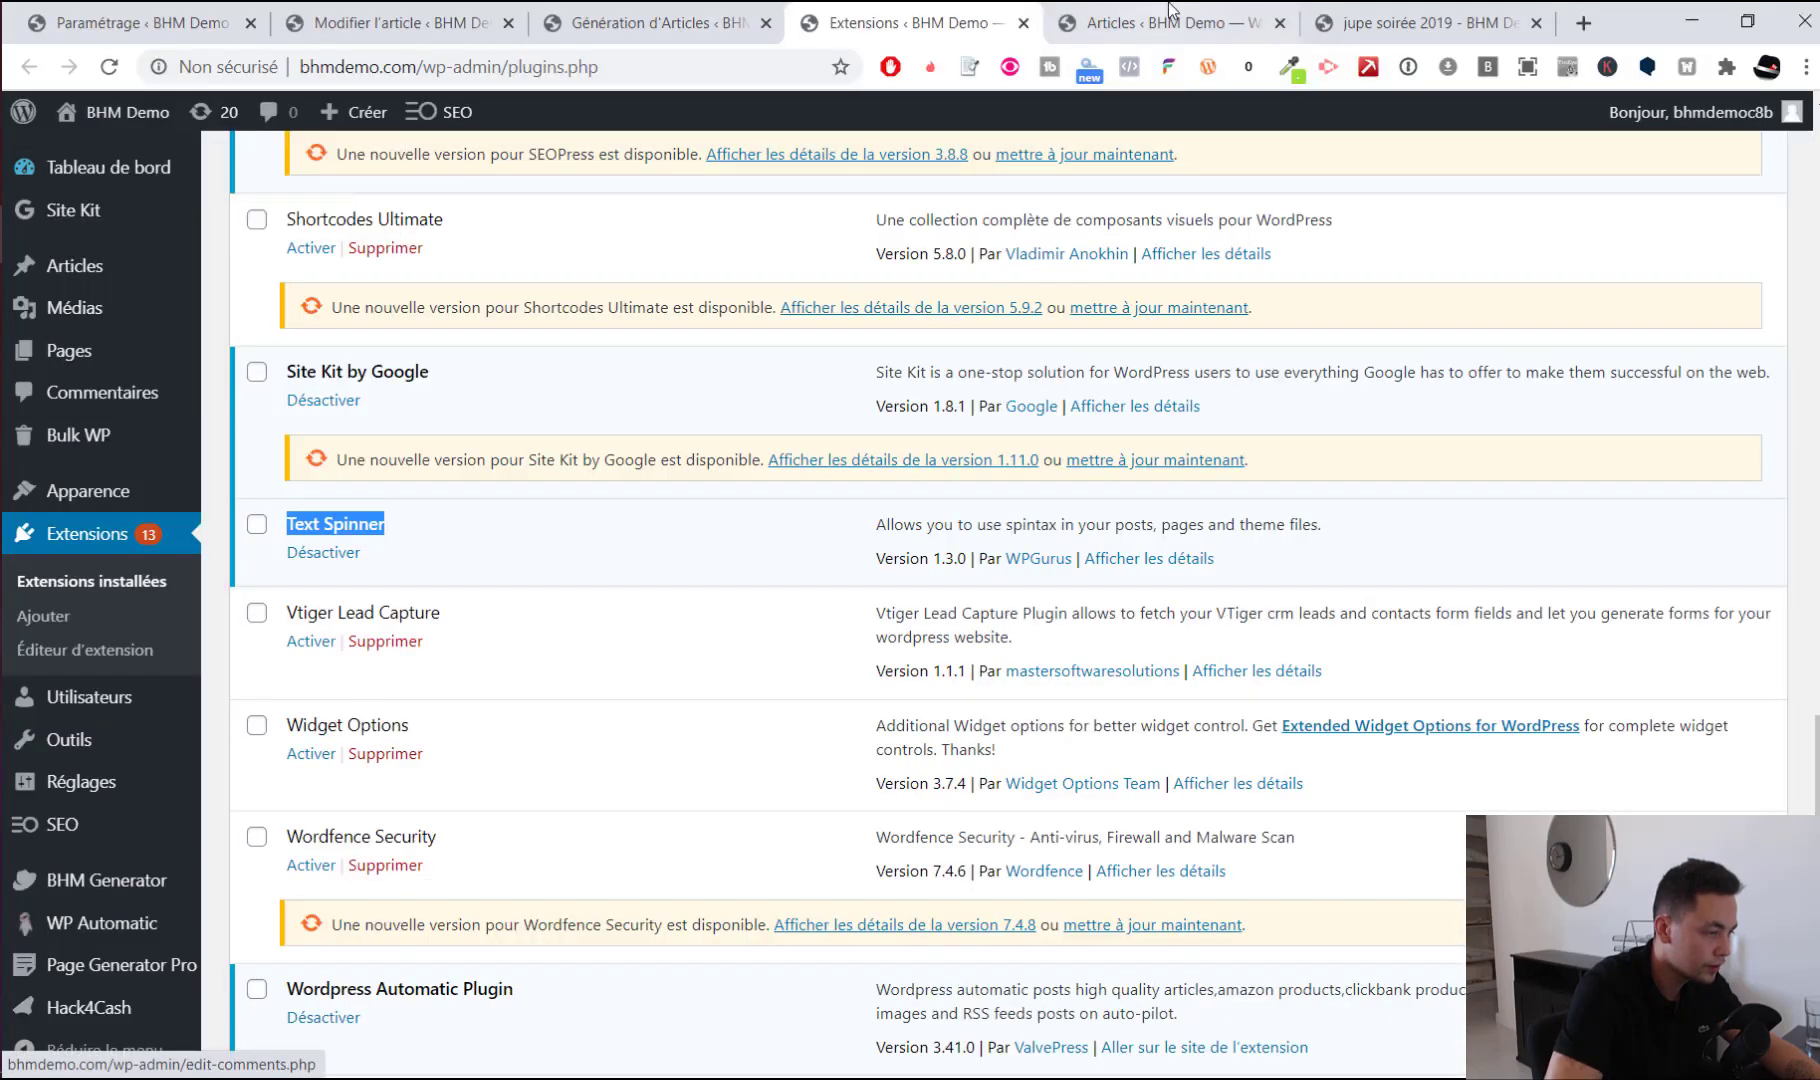
pyautogui.click(1165, 22)
pyautogui.click(1378, 12)
pyautogui.click(650, 12)
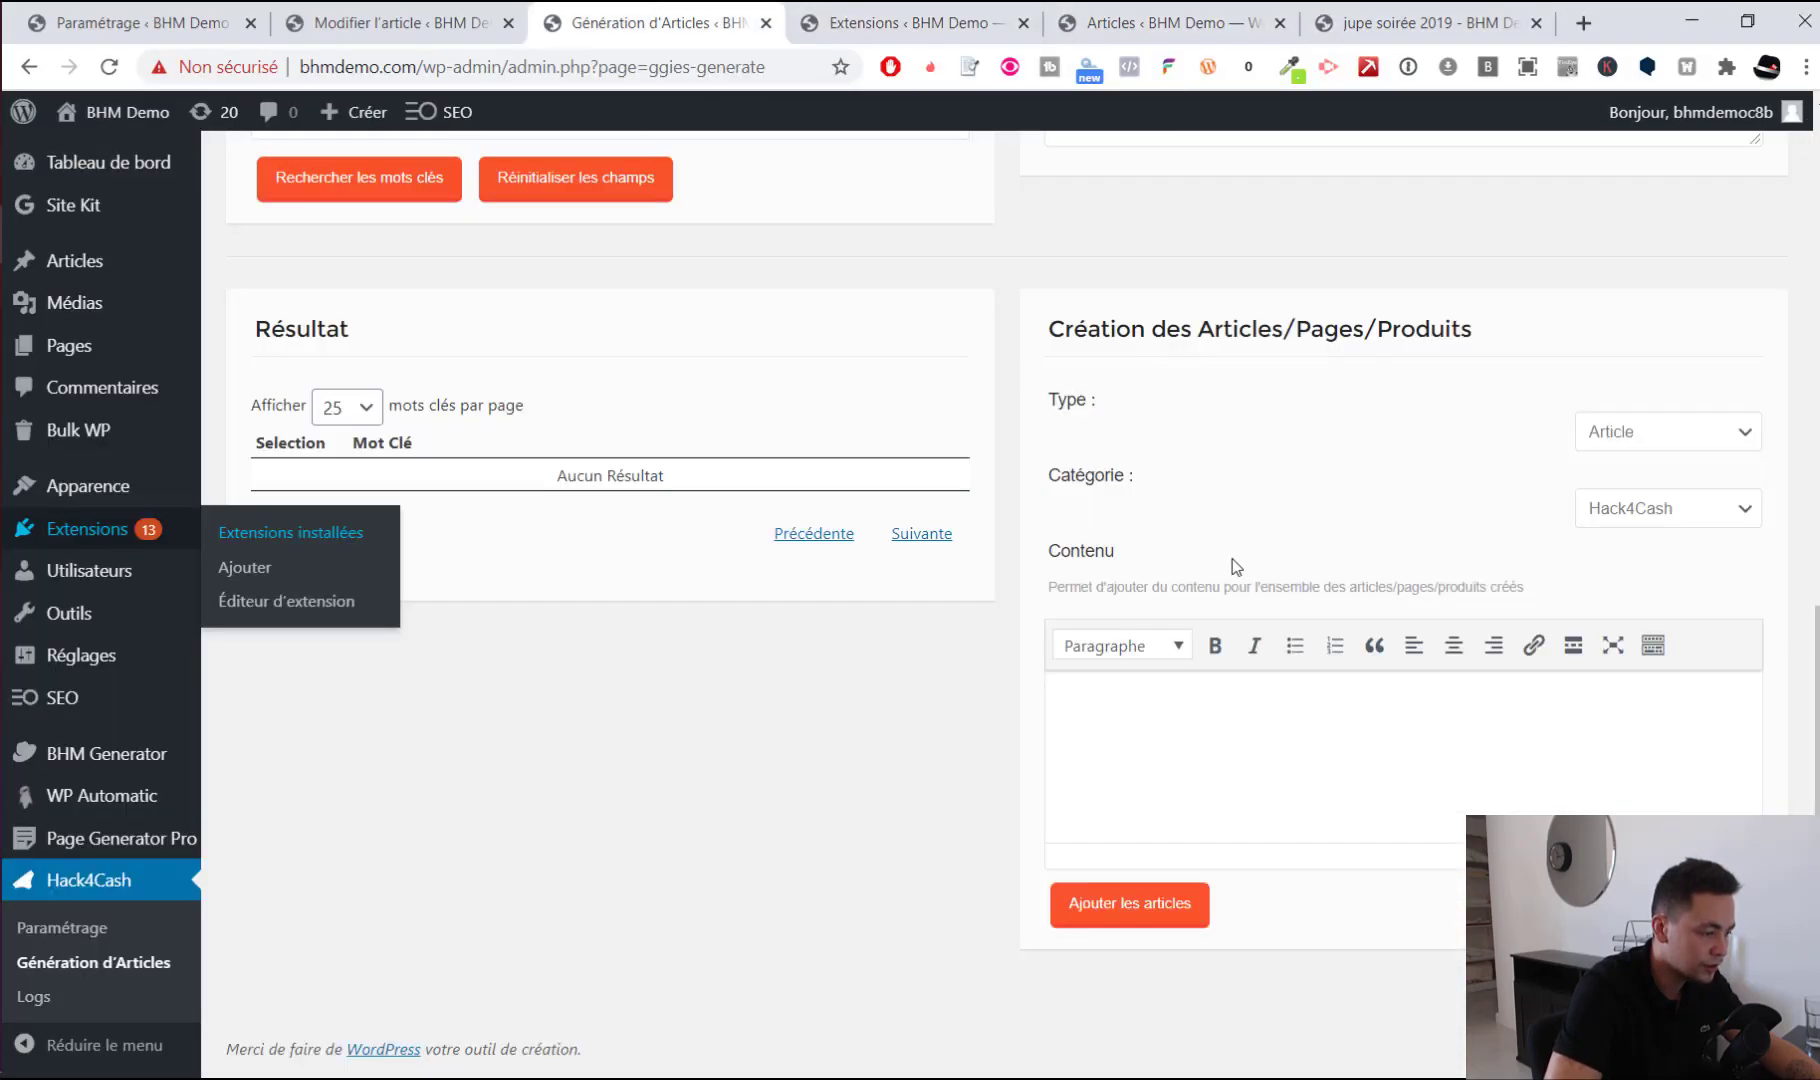
pyautogui.click(1240, 692)
pyautogui.hotkey('ctrl', 'v')
pyautogui.hotkey('ctrl', 'z')
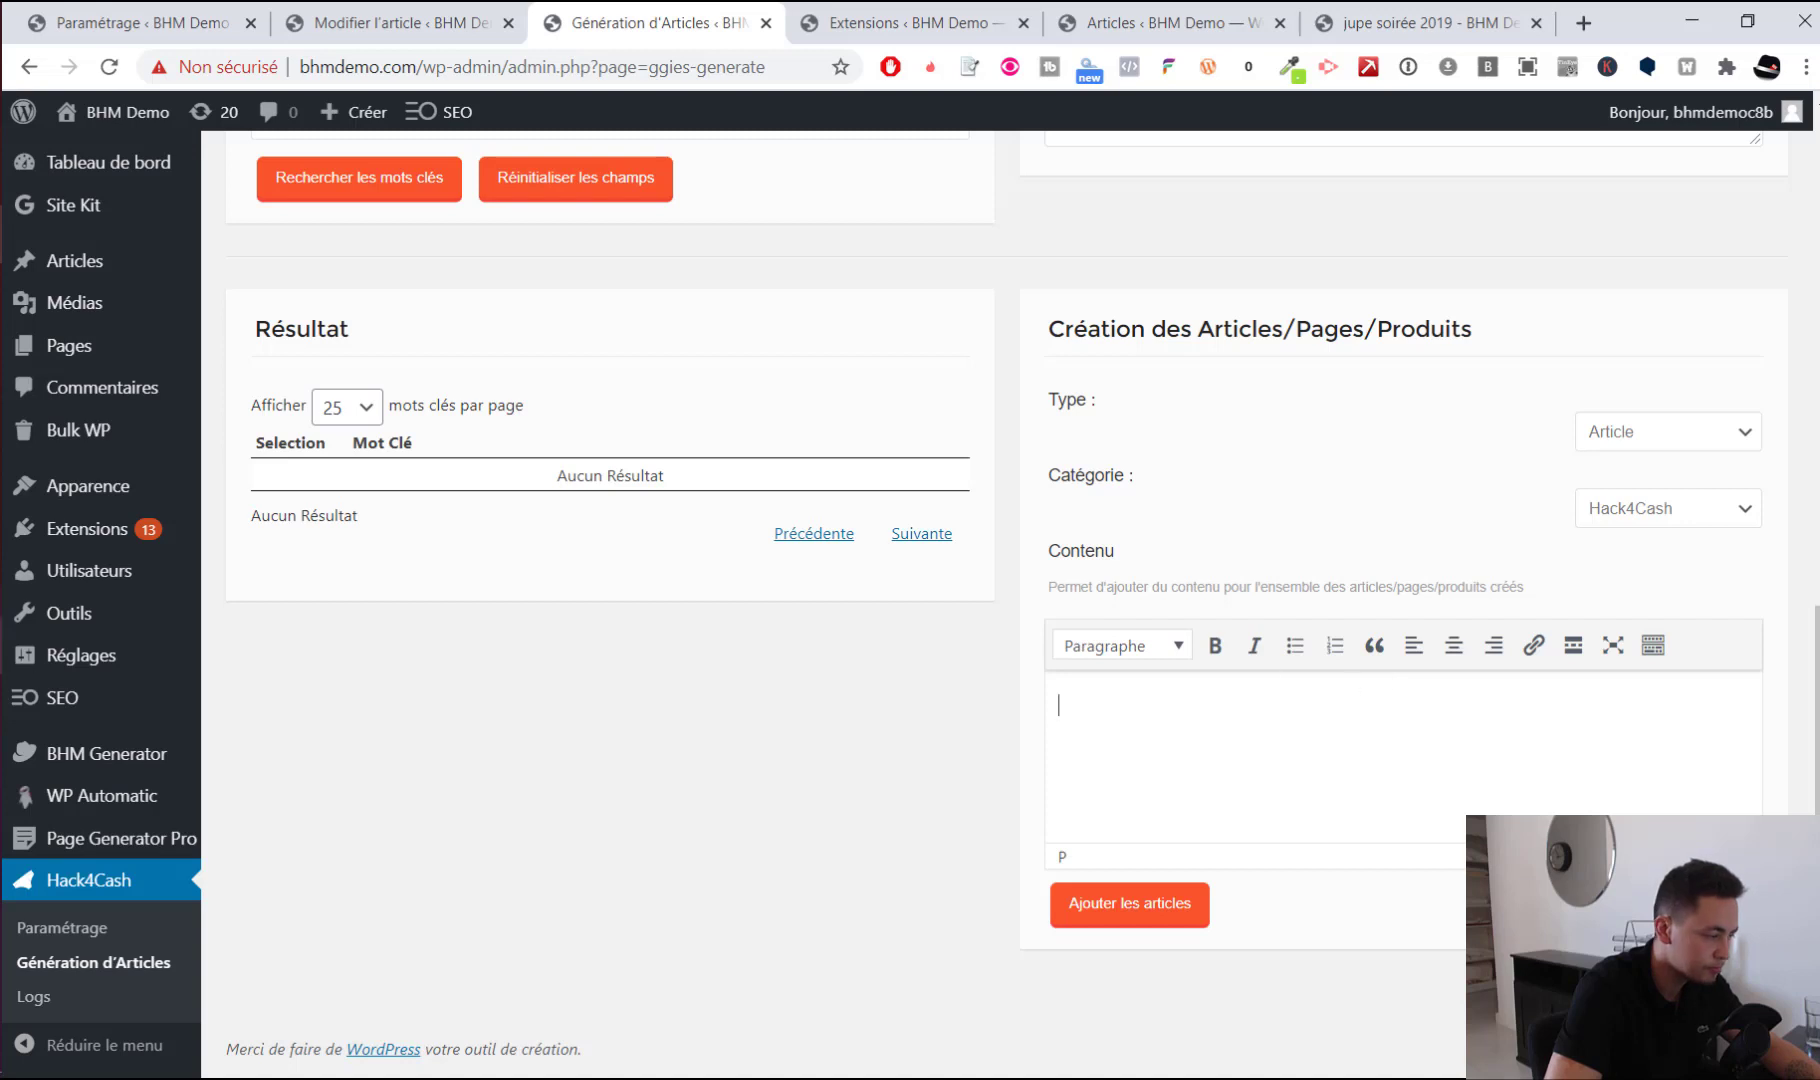
# Copy the sample [wpts_spin] spintax shortcode from the other window and paste it into the article content editor
pyautogui.hotkey('alt', 'Tab')
pyautogui.hotkey('ctrl', 'a')
pyautogui.hotkey('ctrl', 'c')
pyautogui.hotkey('alt', 'Tab')
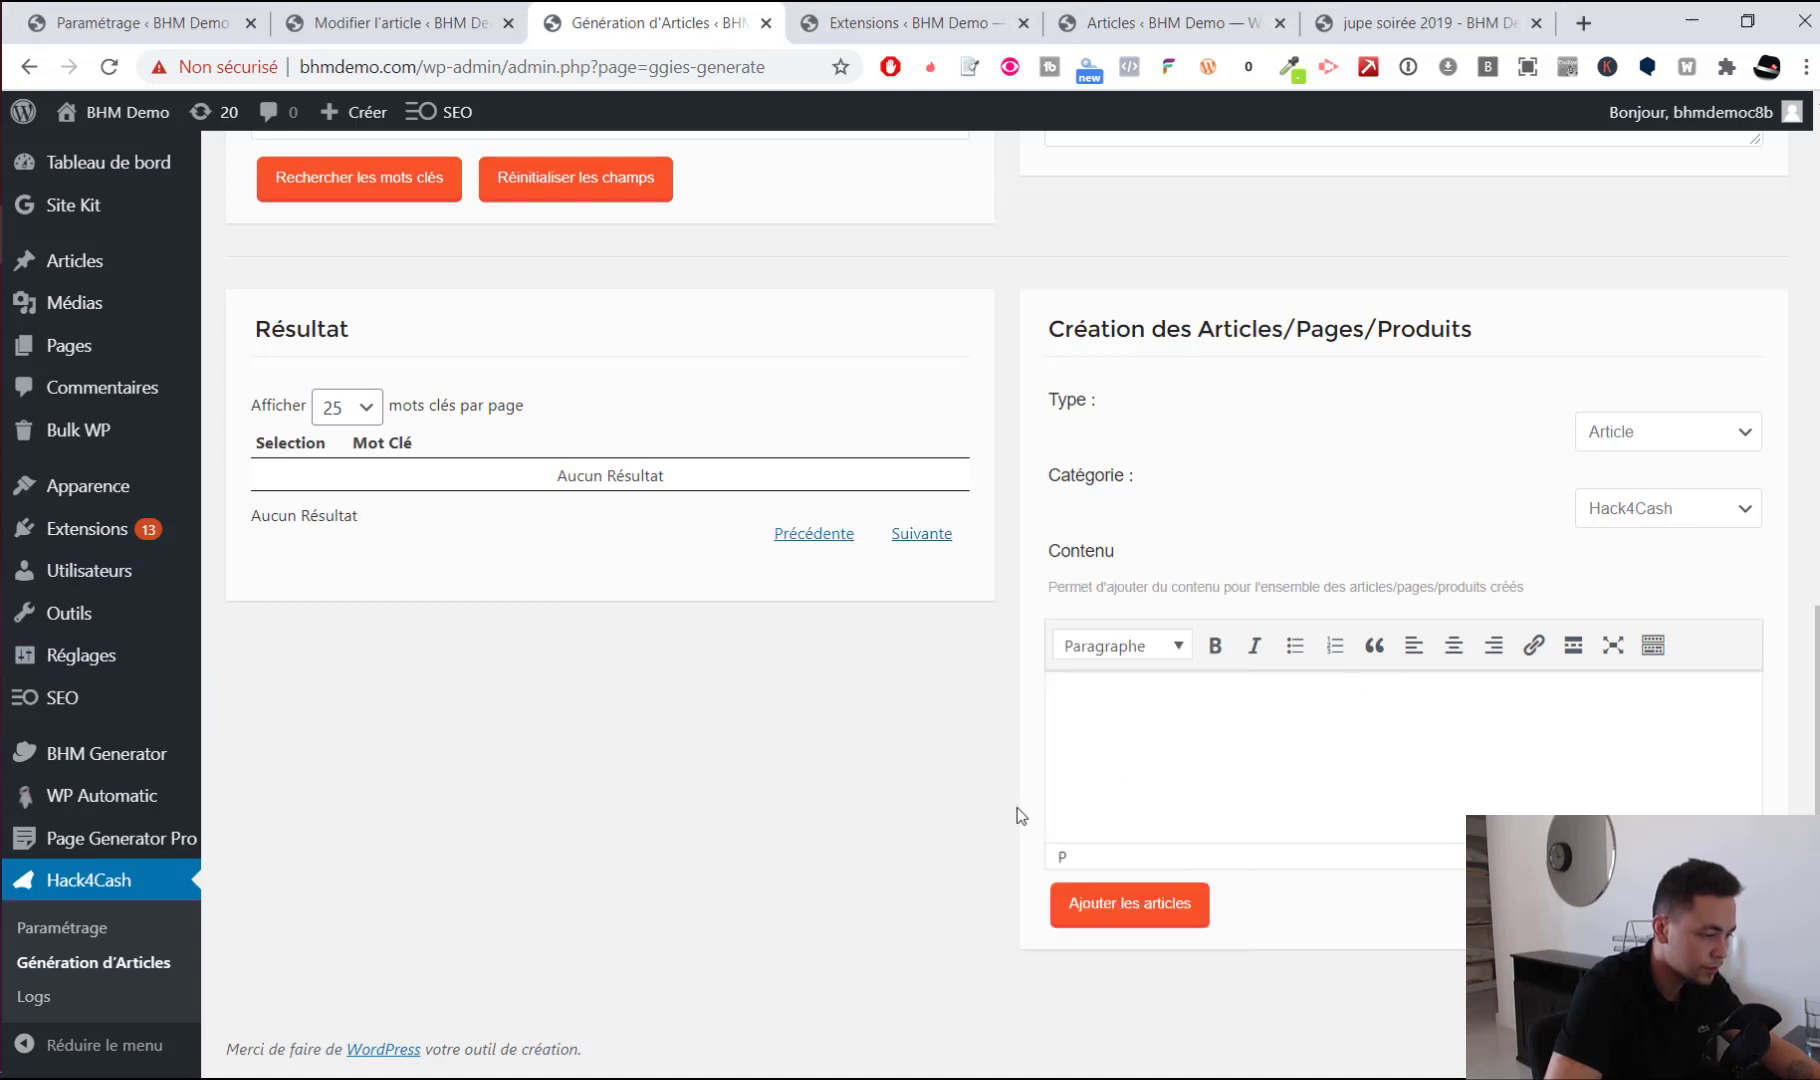
pyautogui.hotkey('ctrl', 'v')
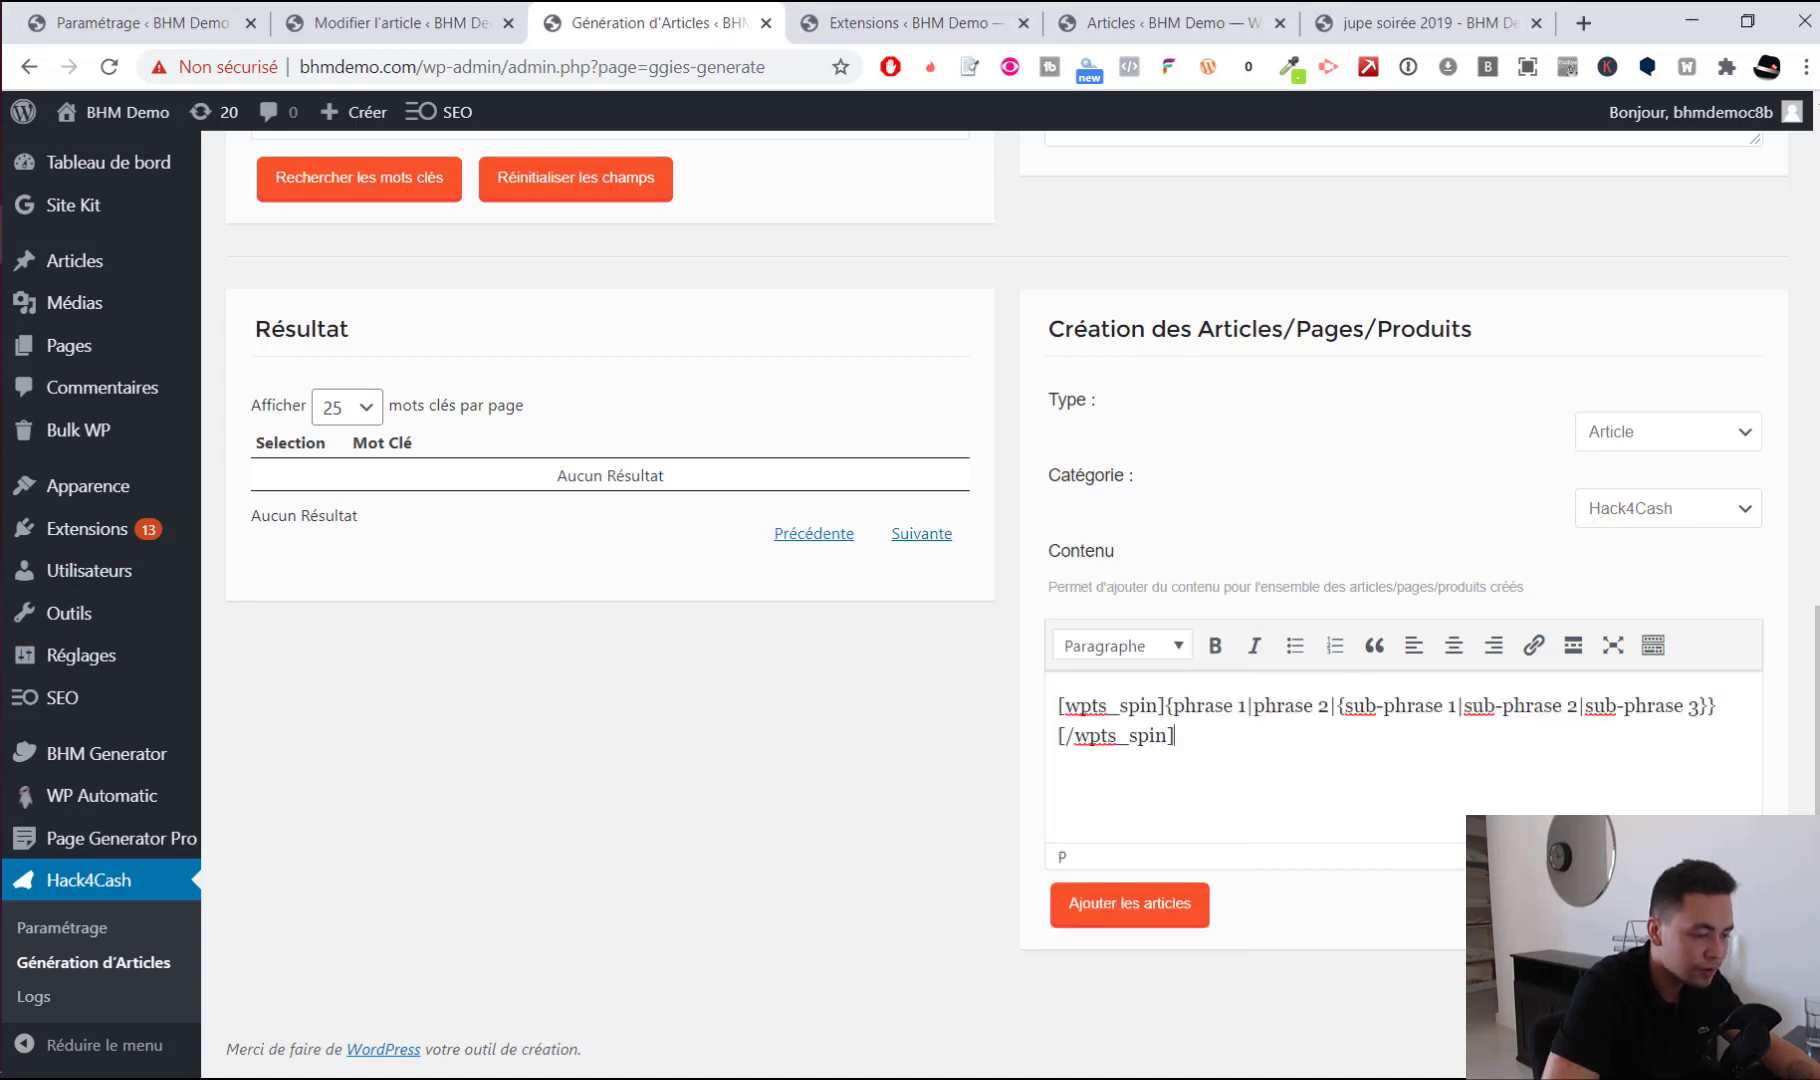
pyautogui.press('Return')
pyautogui.press('Return')
pyautogui.press('Return')
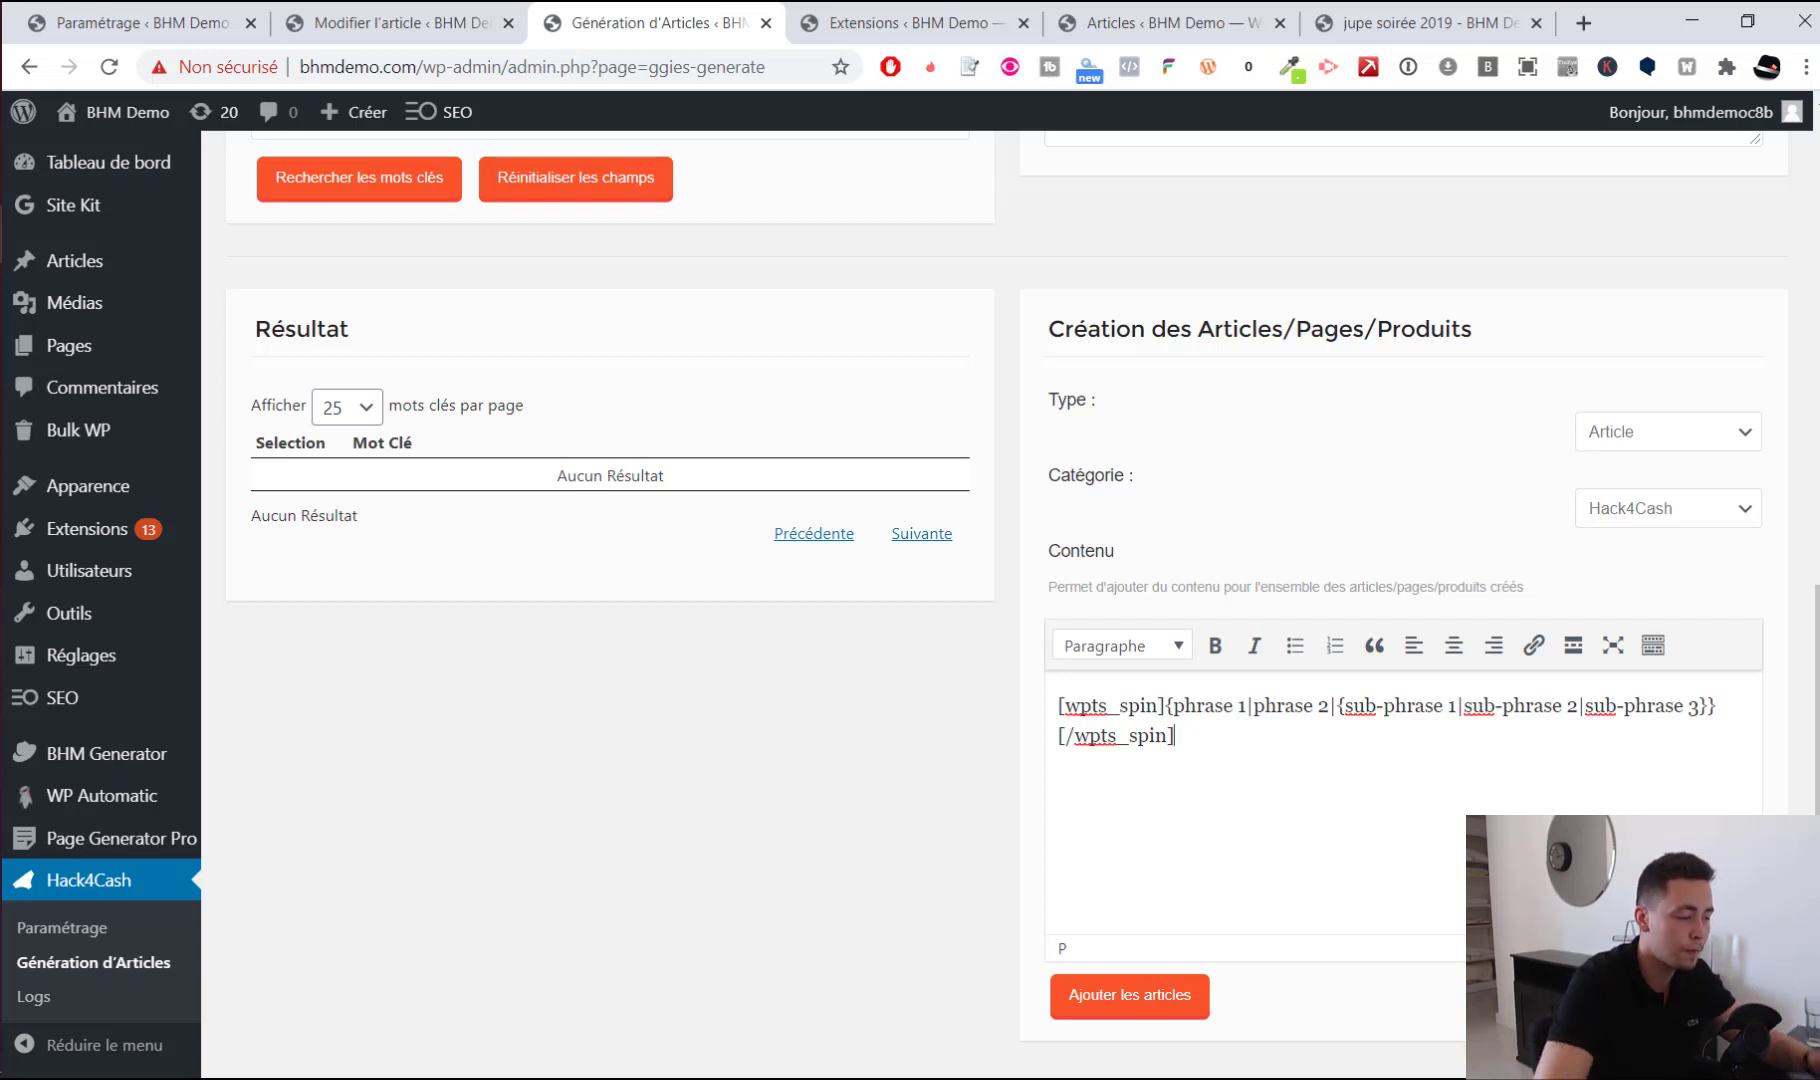
# Run the keyword search for "chaussure noir" and stop it once enough keywords are collected
pyautogui.scroll(7, 610, 570)
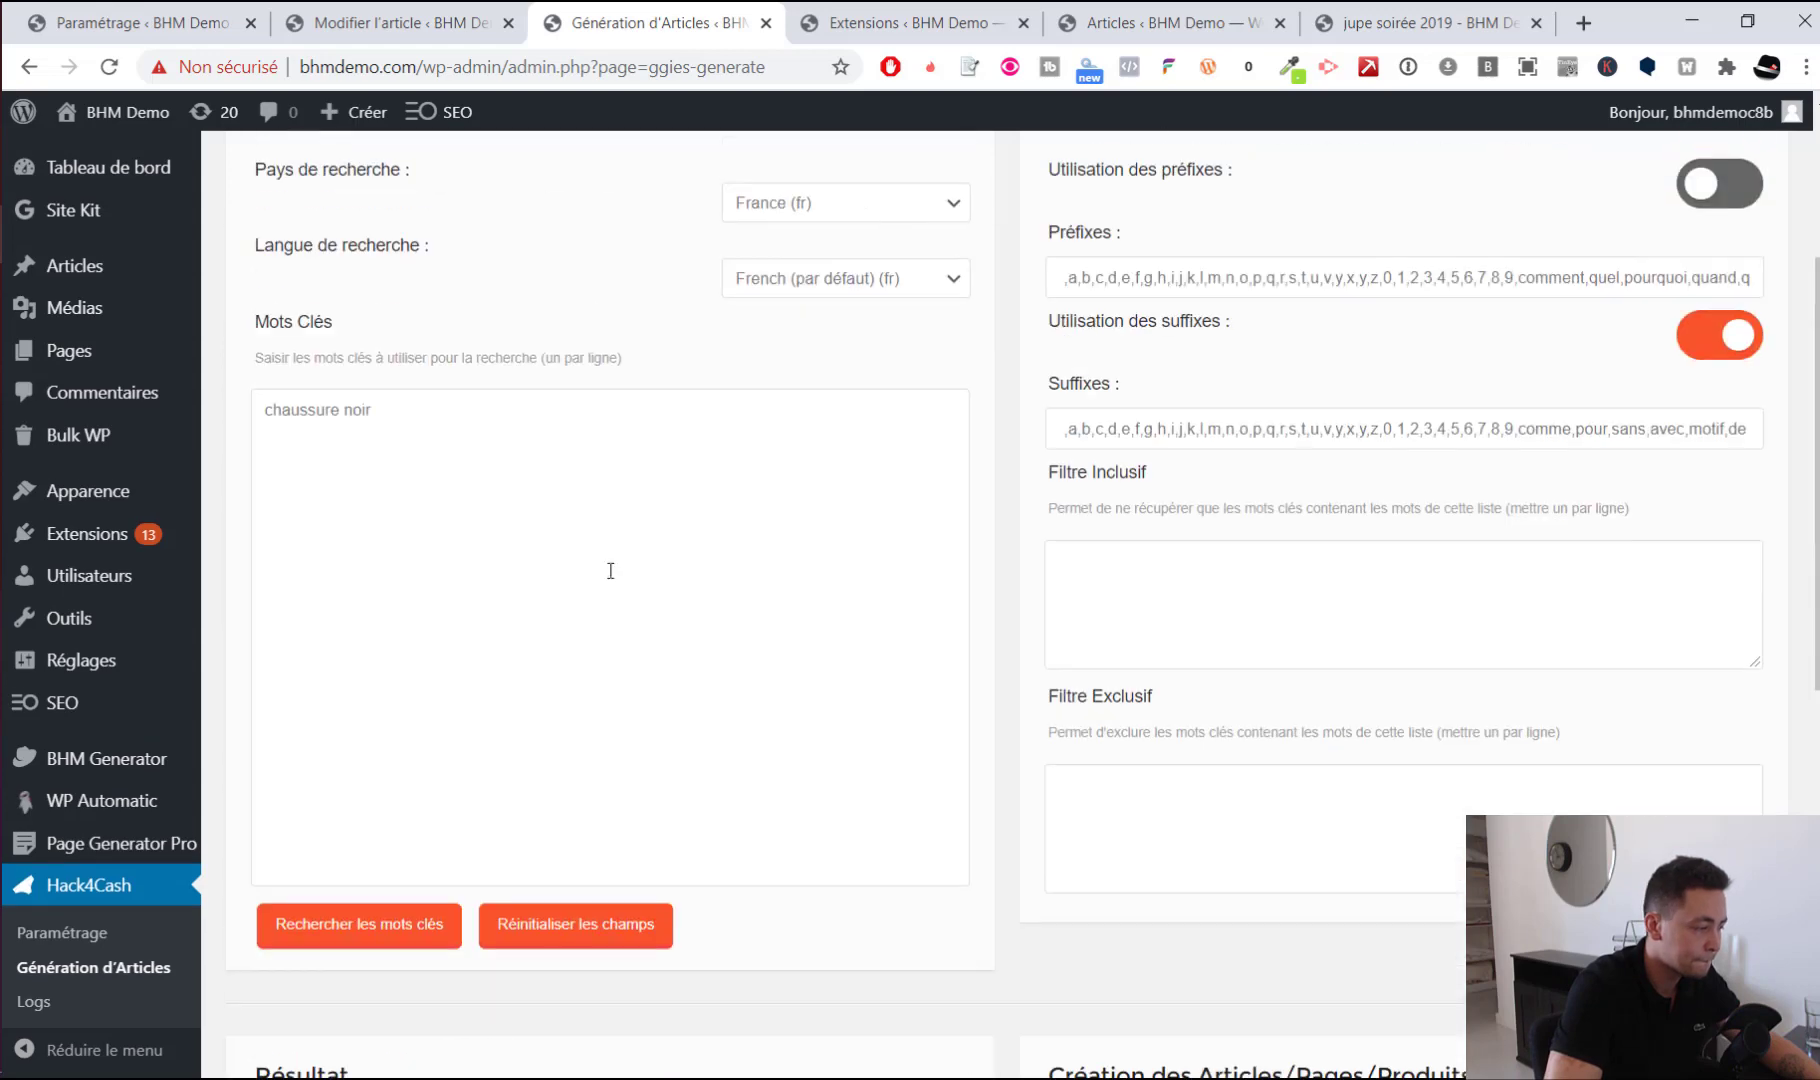
pyautogui.click(372, 905)
pyautogui.scroll(-6, 940, 930)
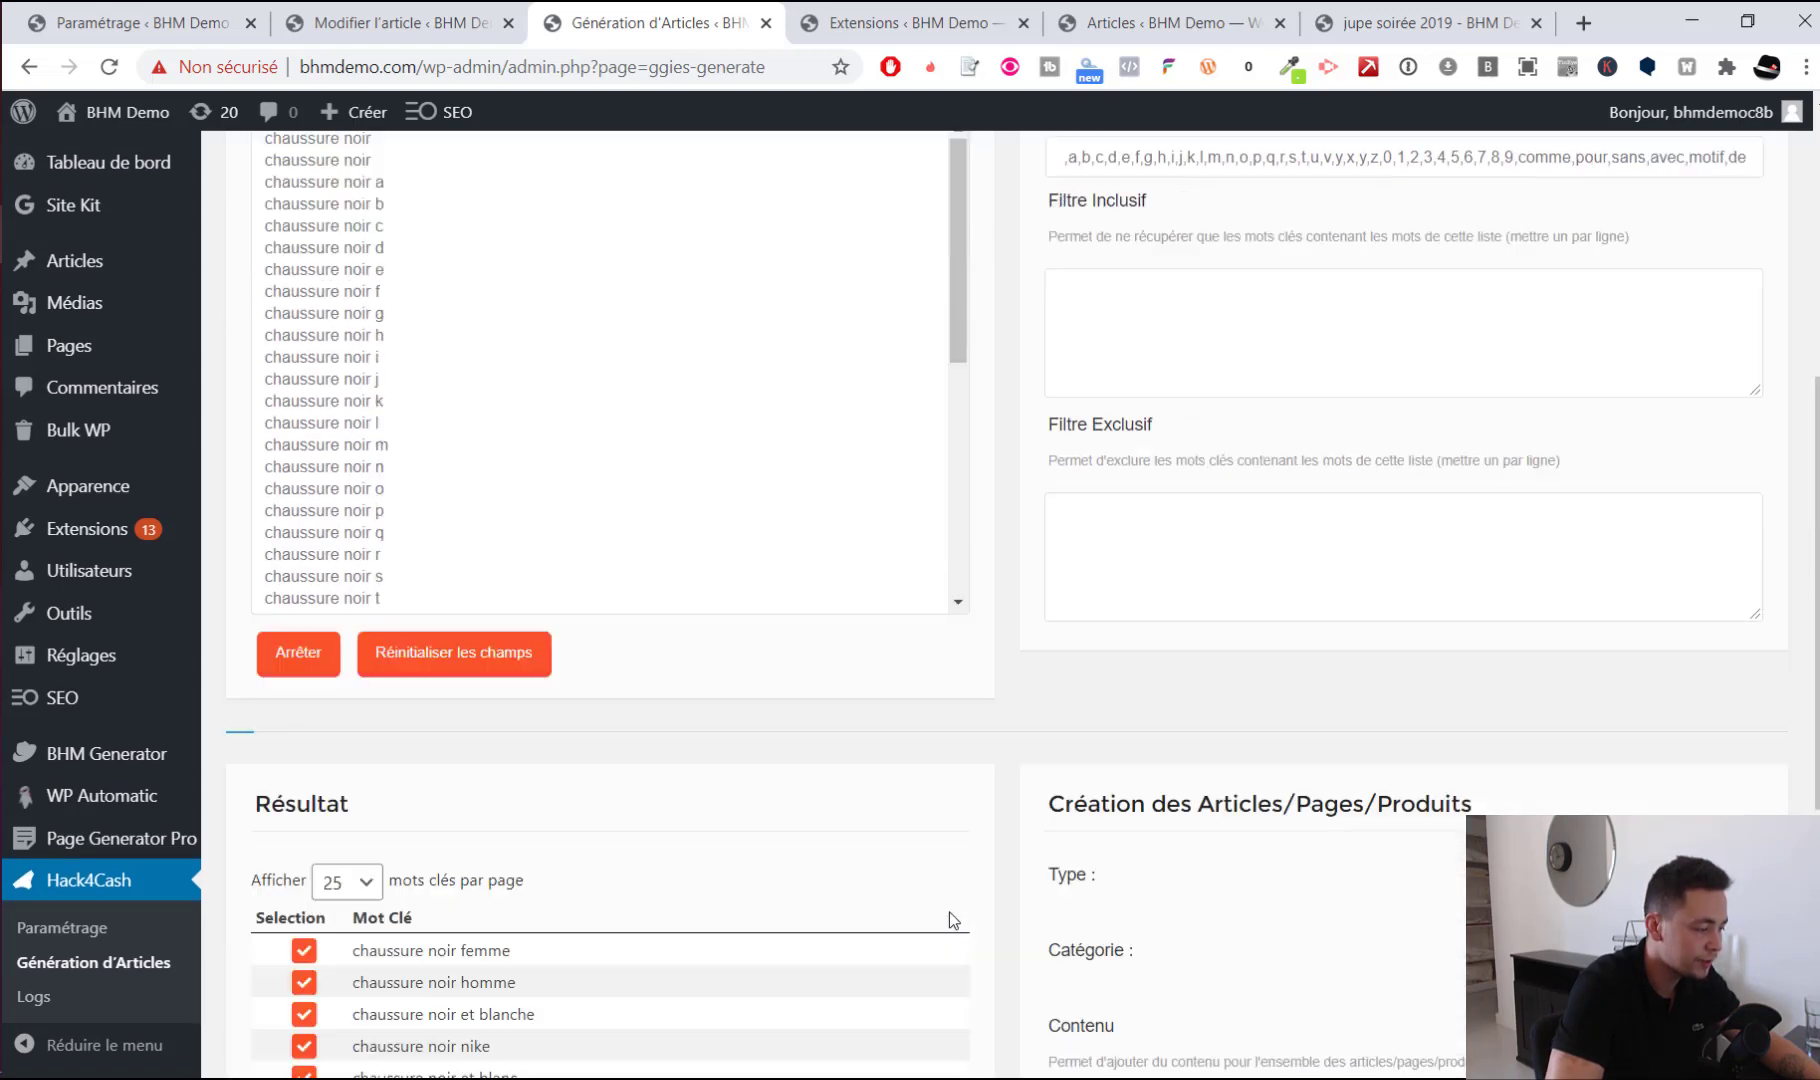
pyautogui.scroll(-5, 625, 910)
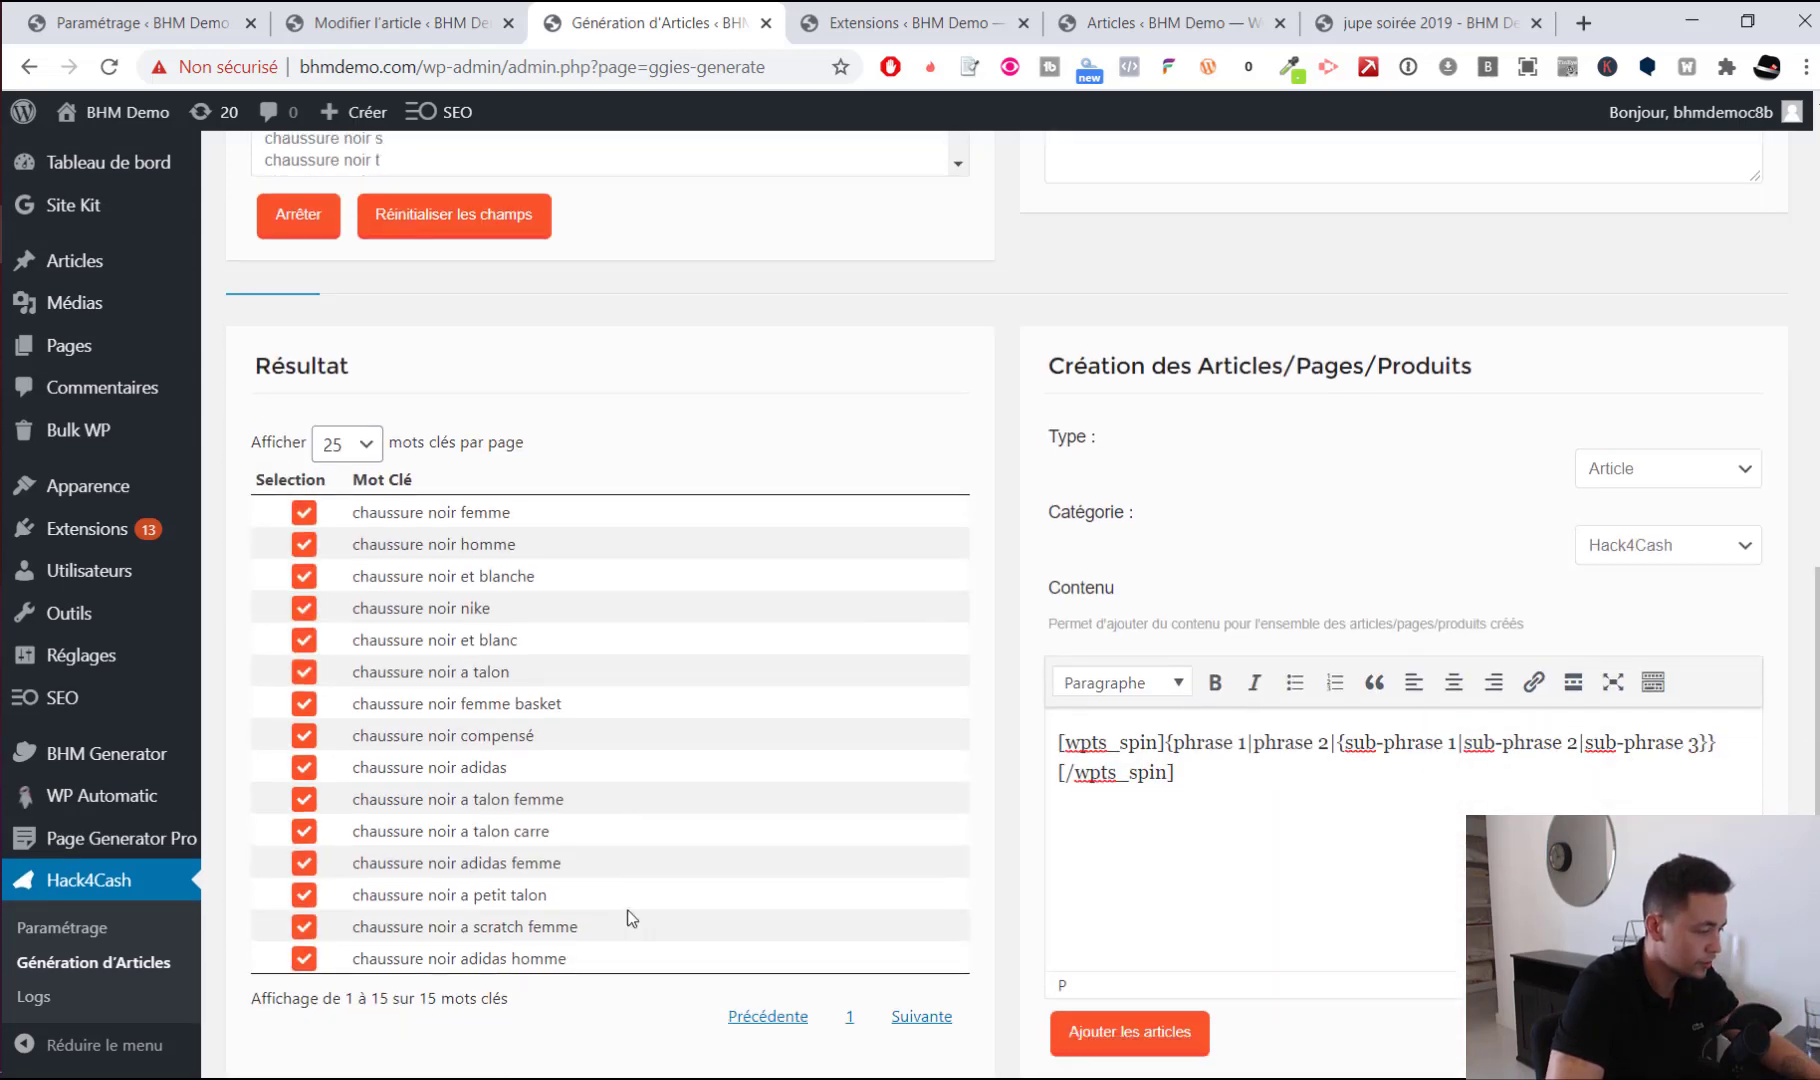
pyautogui.scroll(5, 600, 860)
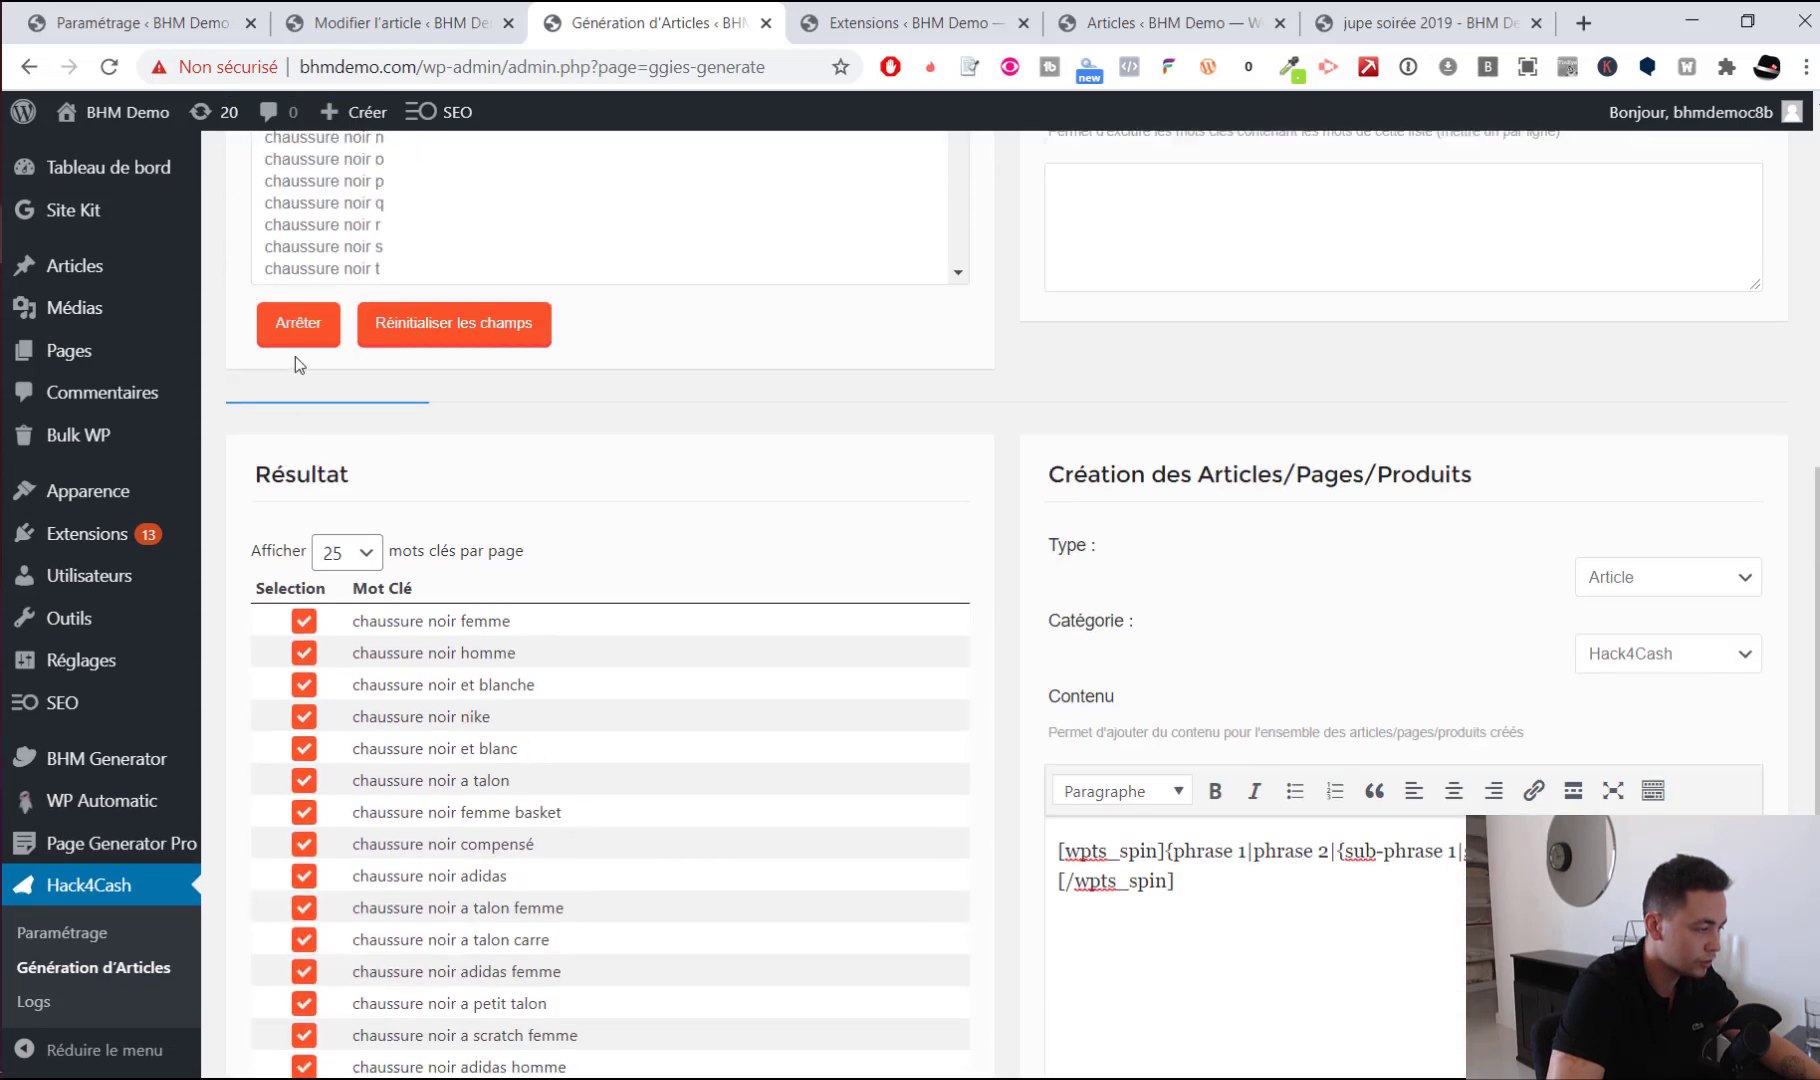
pyautogui.click(295, 335)
# Review the selected keywords and generate the articles in the Hack4Cash category with the spintax content
pyautogui.scroll(-6, 1012, 471)
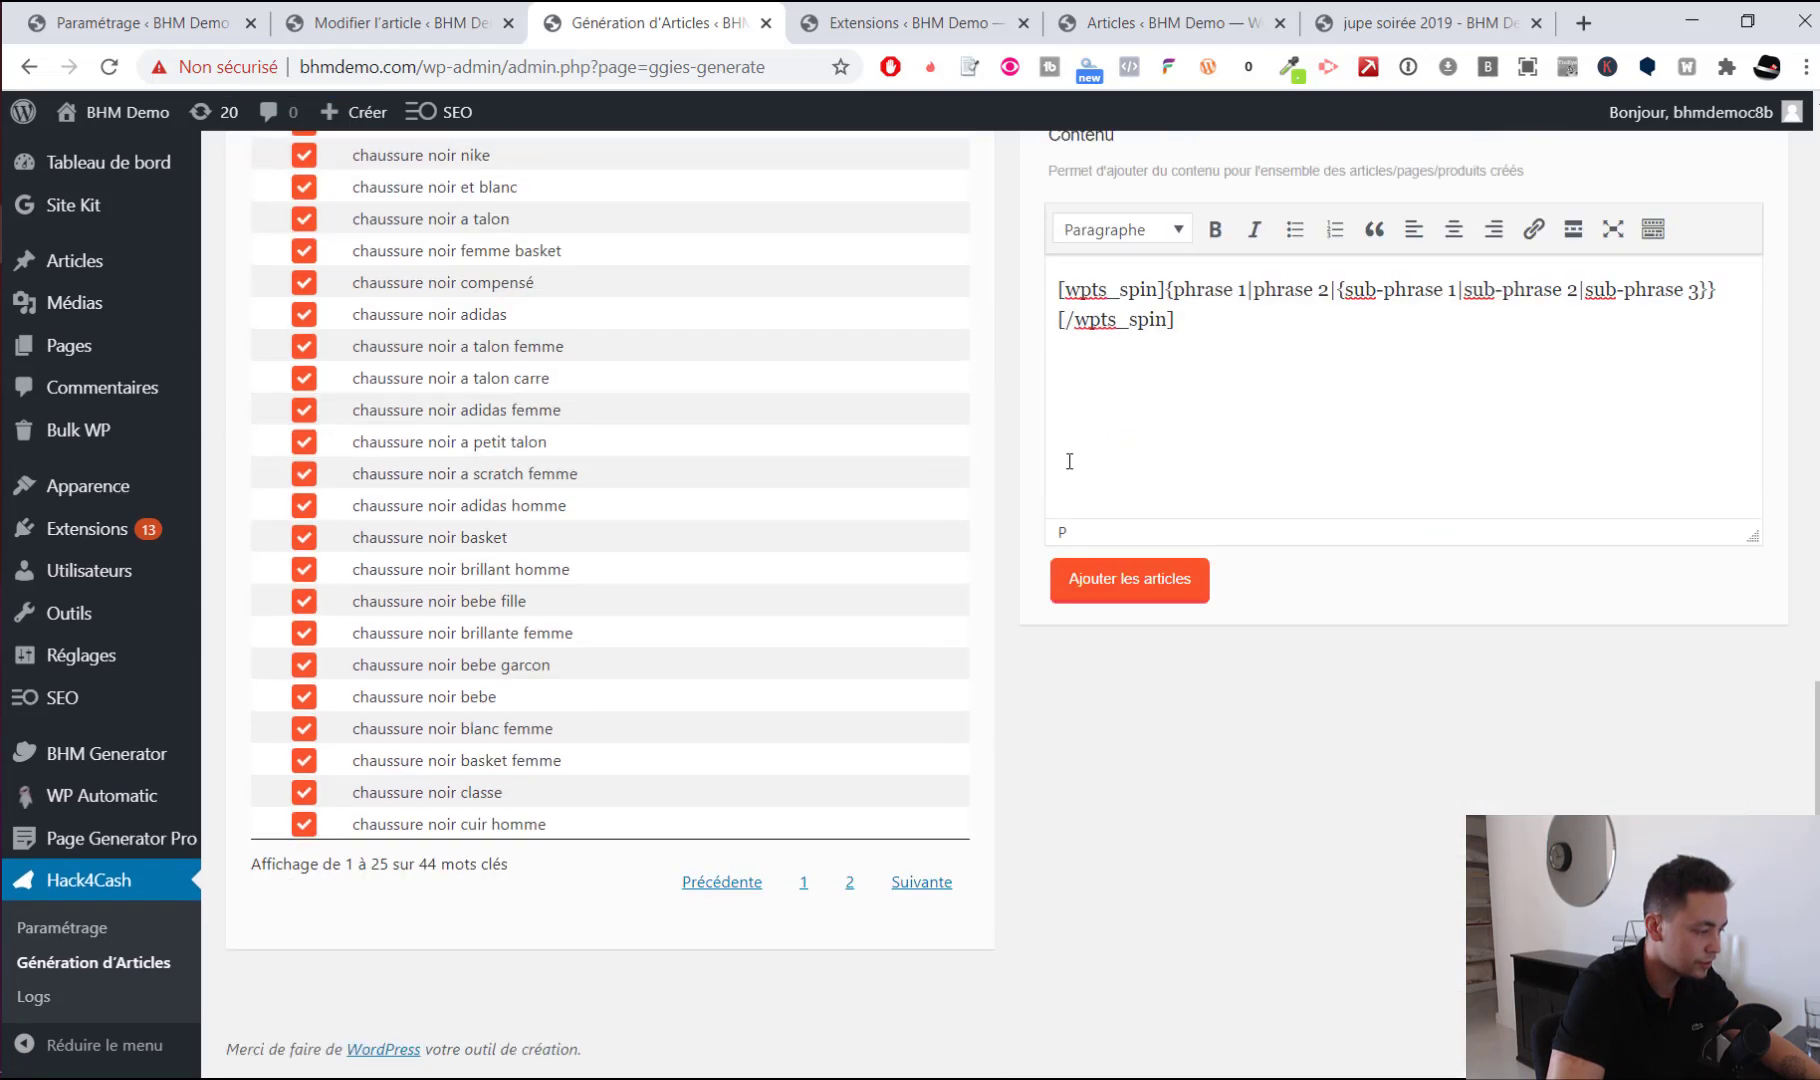
pyautogui.doubleClick(425, 866)
pyautogui.scroll(6, 424, 648)
pyautogui.scroll(-4, 437, 735)
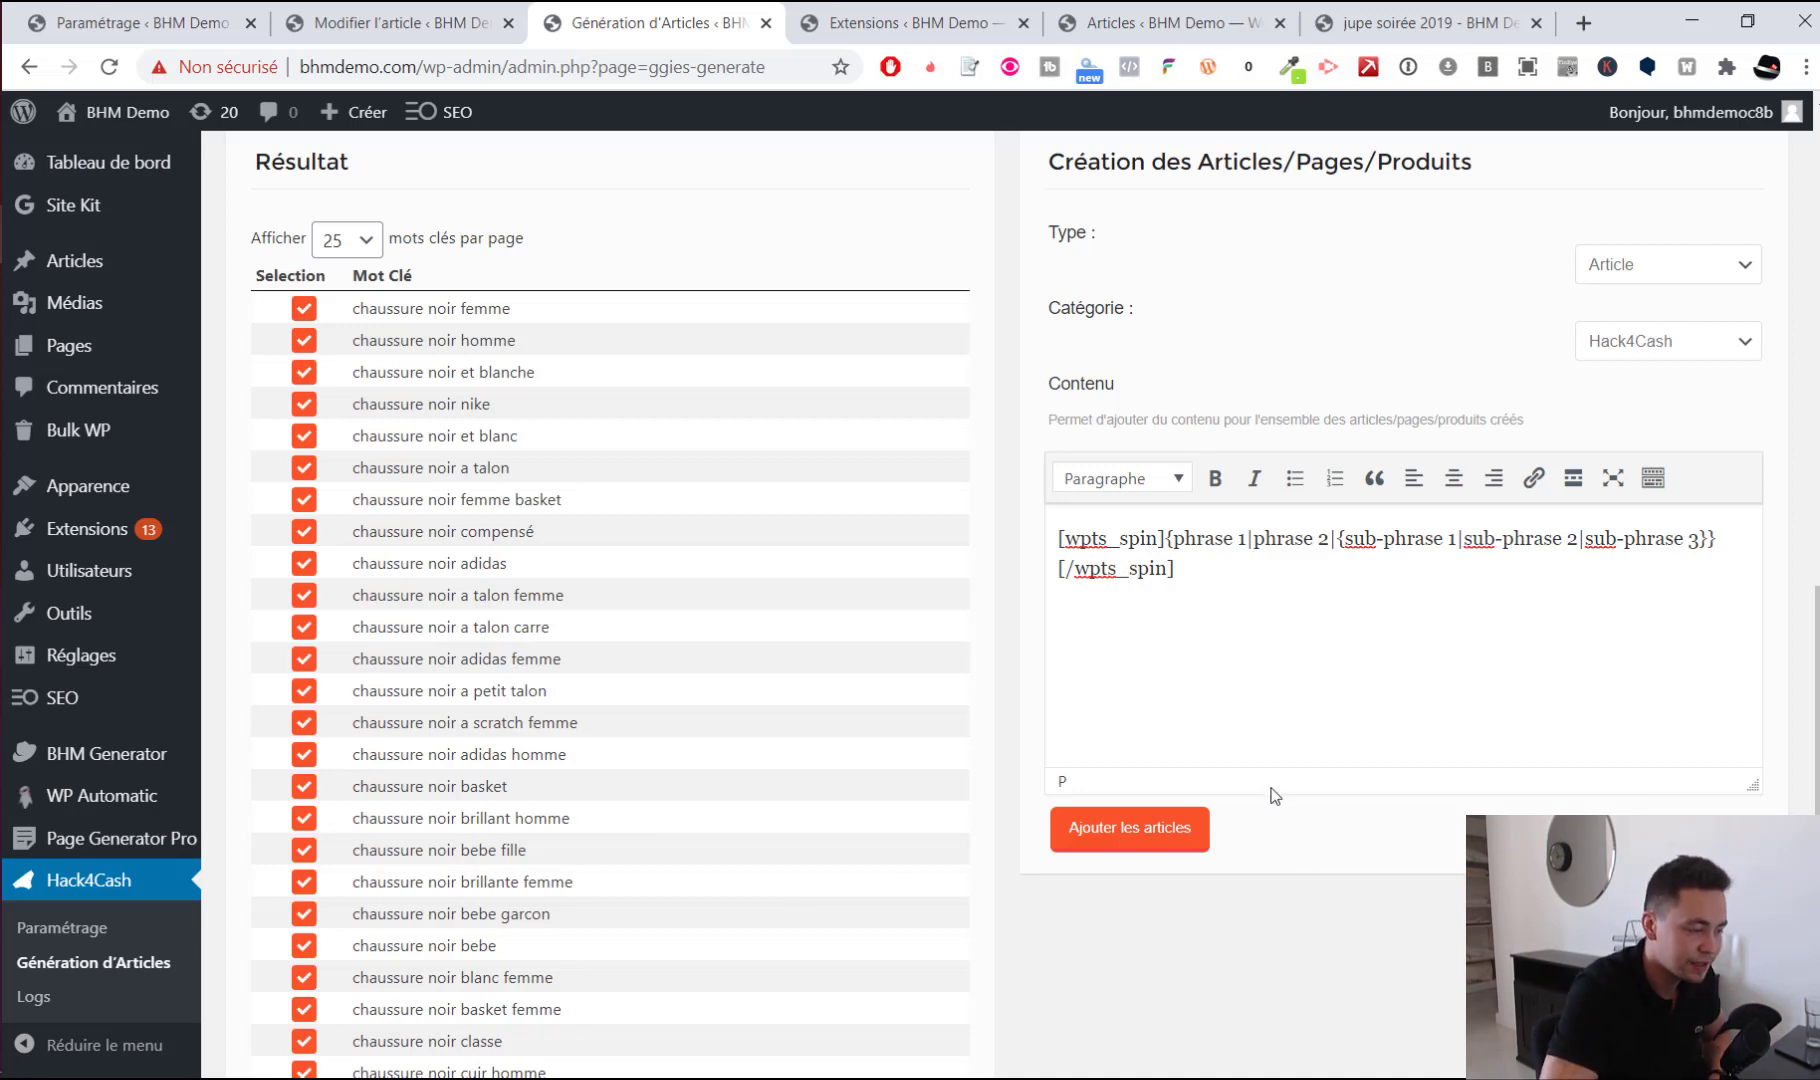
pyautogui.click(1143, 829)
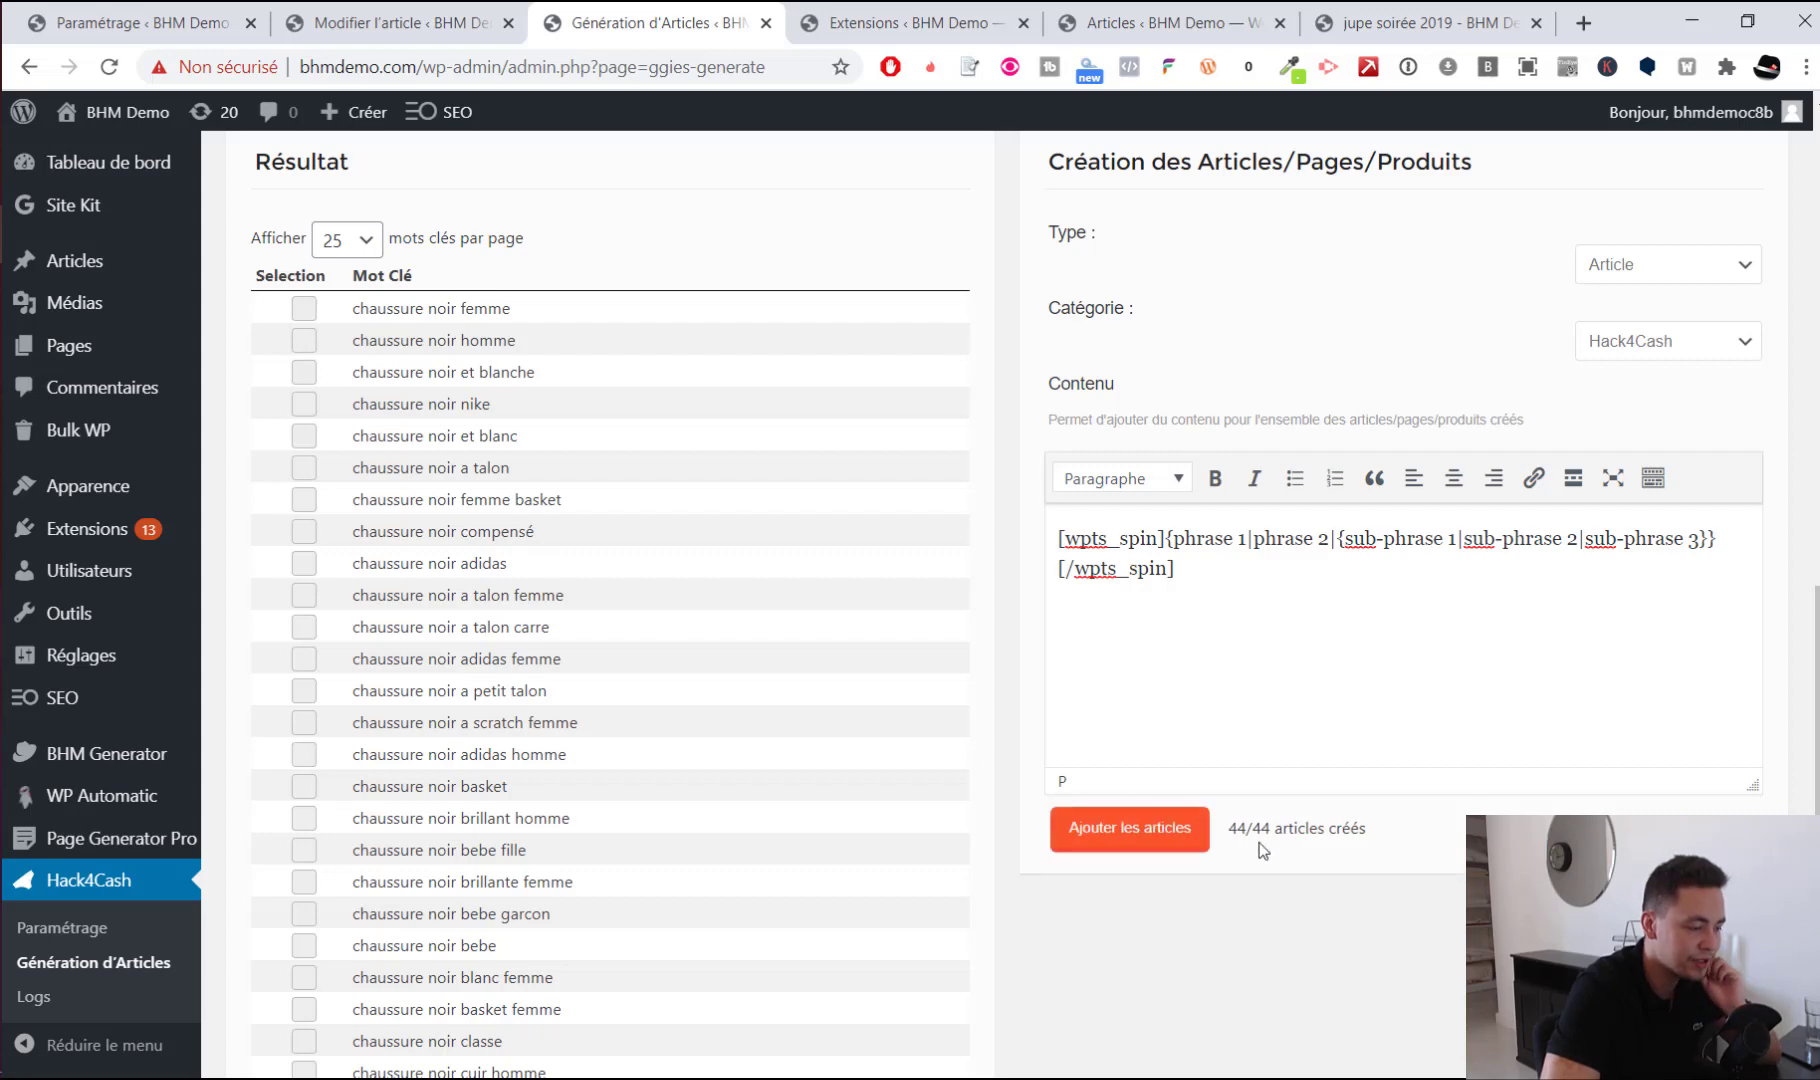
# Open the list of articles in a new tab and view the published article "chaussure noir et blanche homme"
pyautogui.rightClick(145, 270)
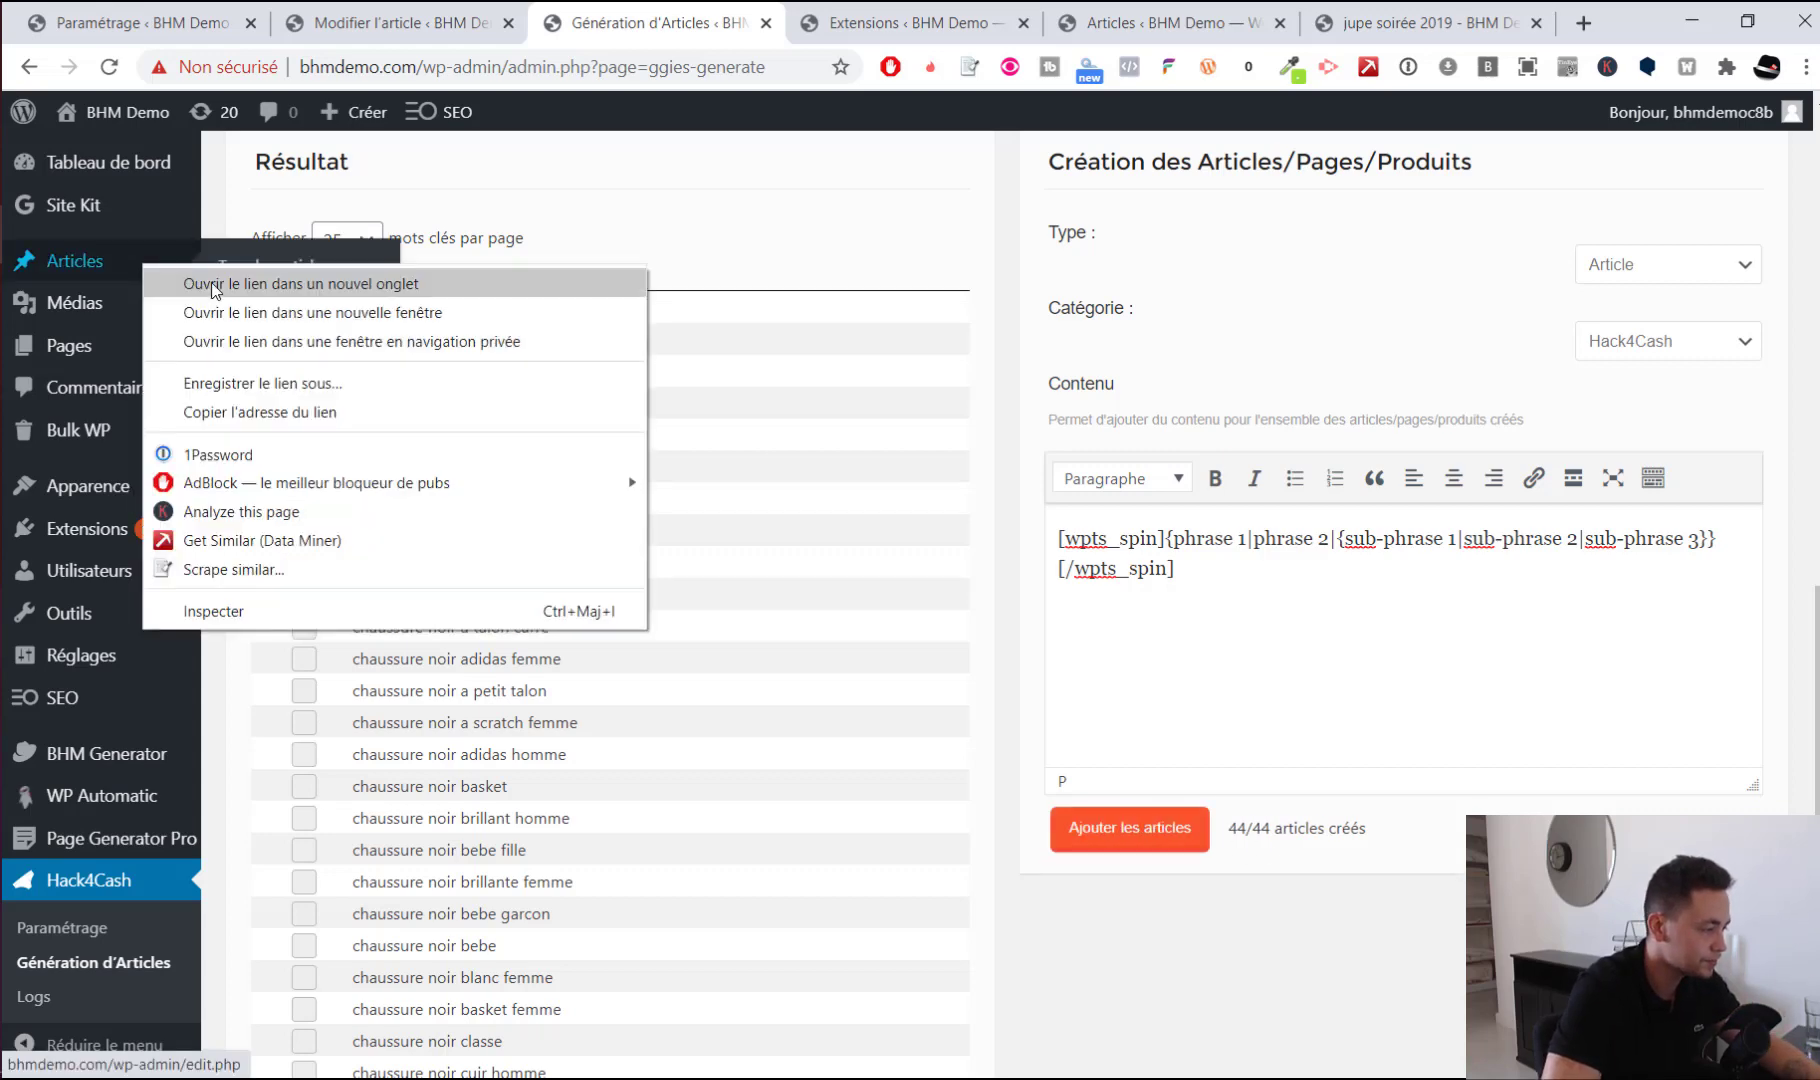
pyautogui.click(230, 284)
pyautogui.click(790, 22)
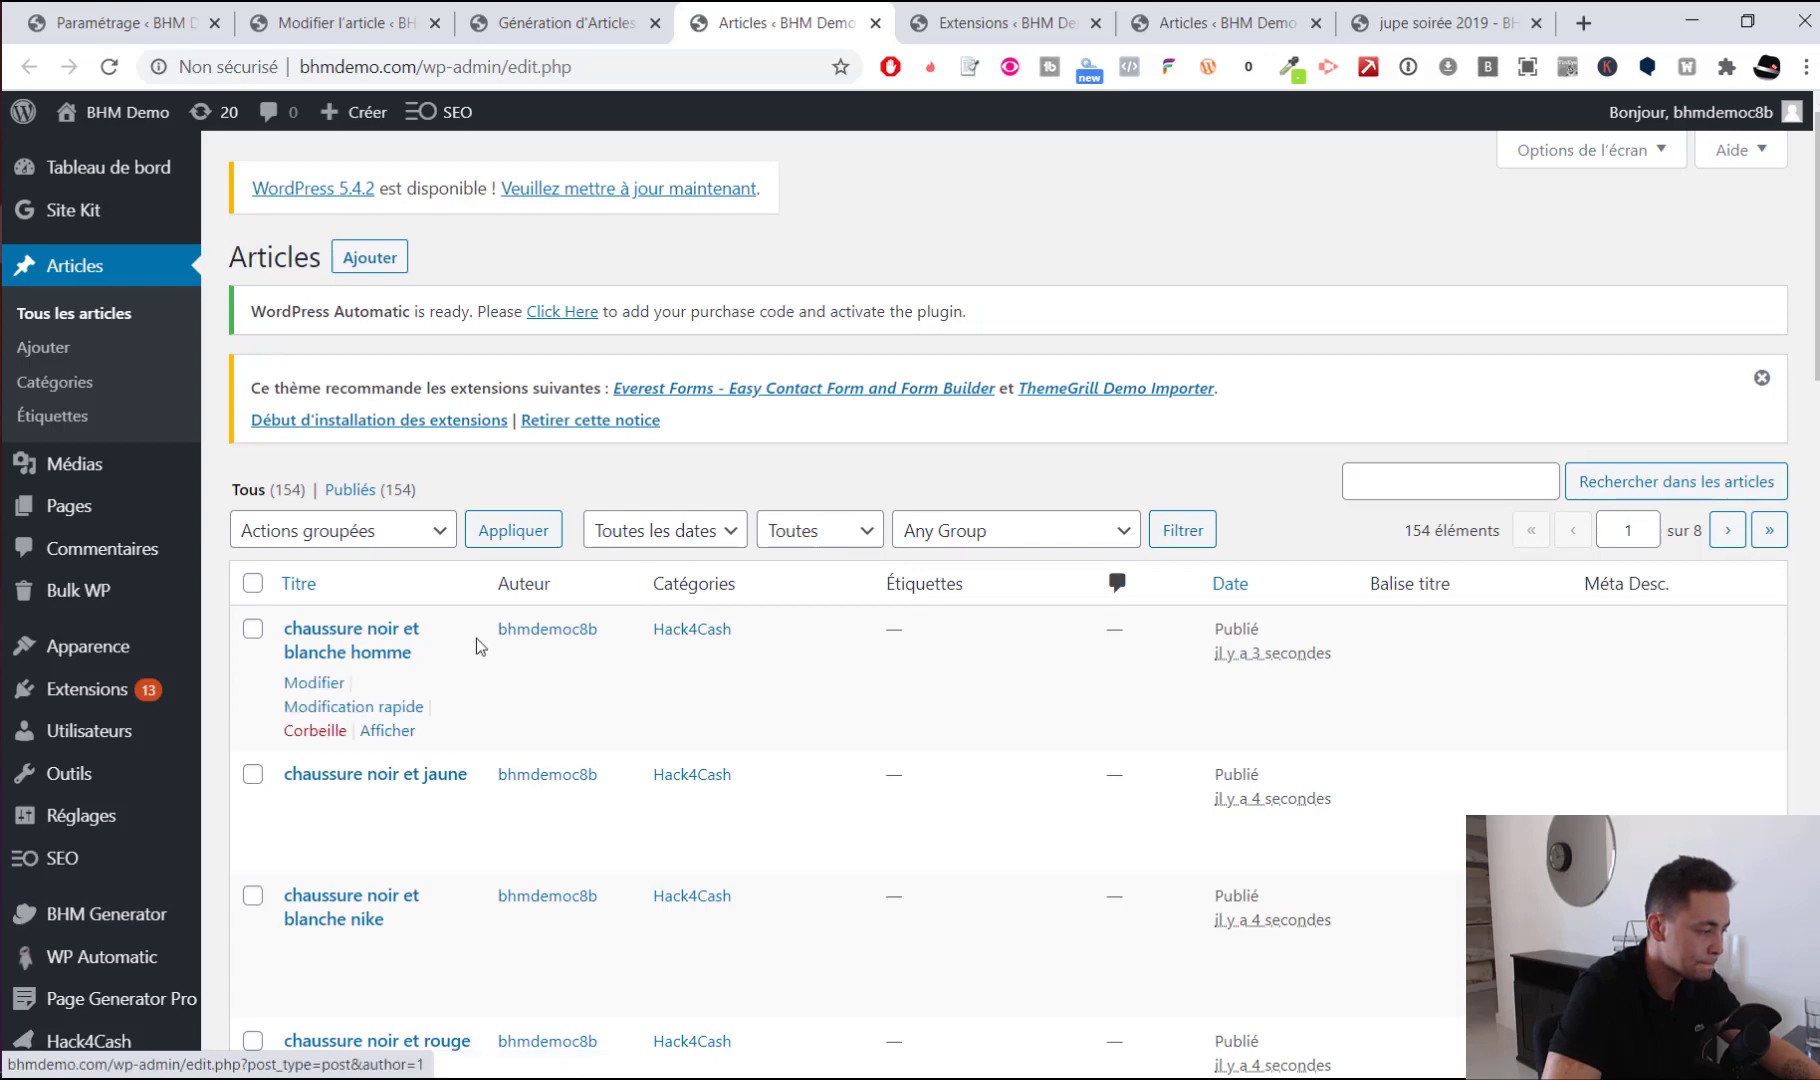
pyautogui.scroll(-3, 476, 638)
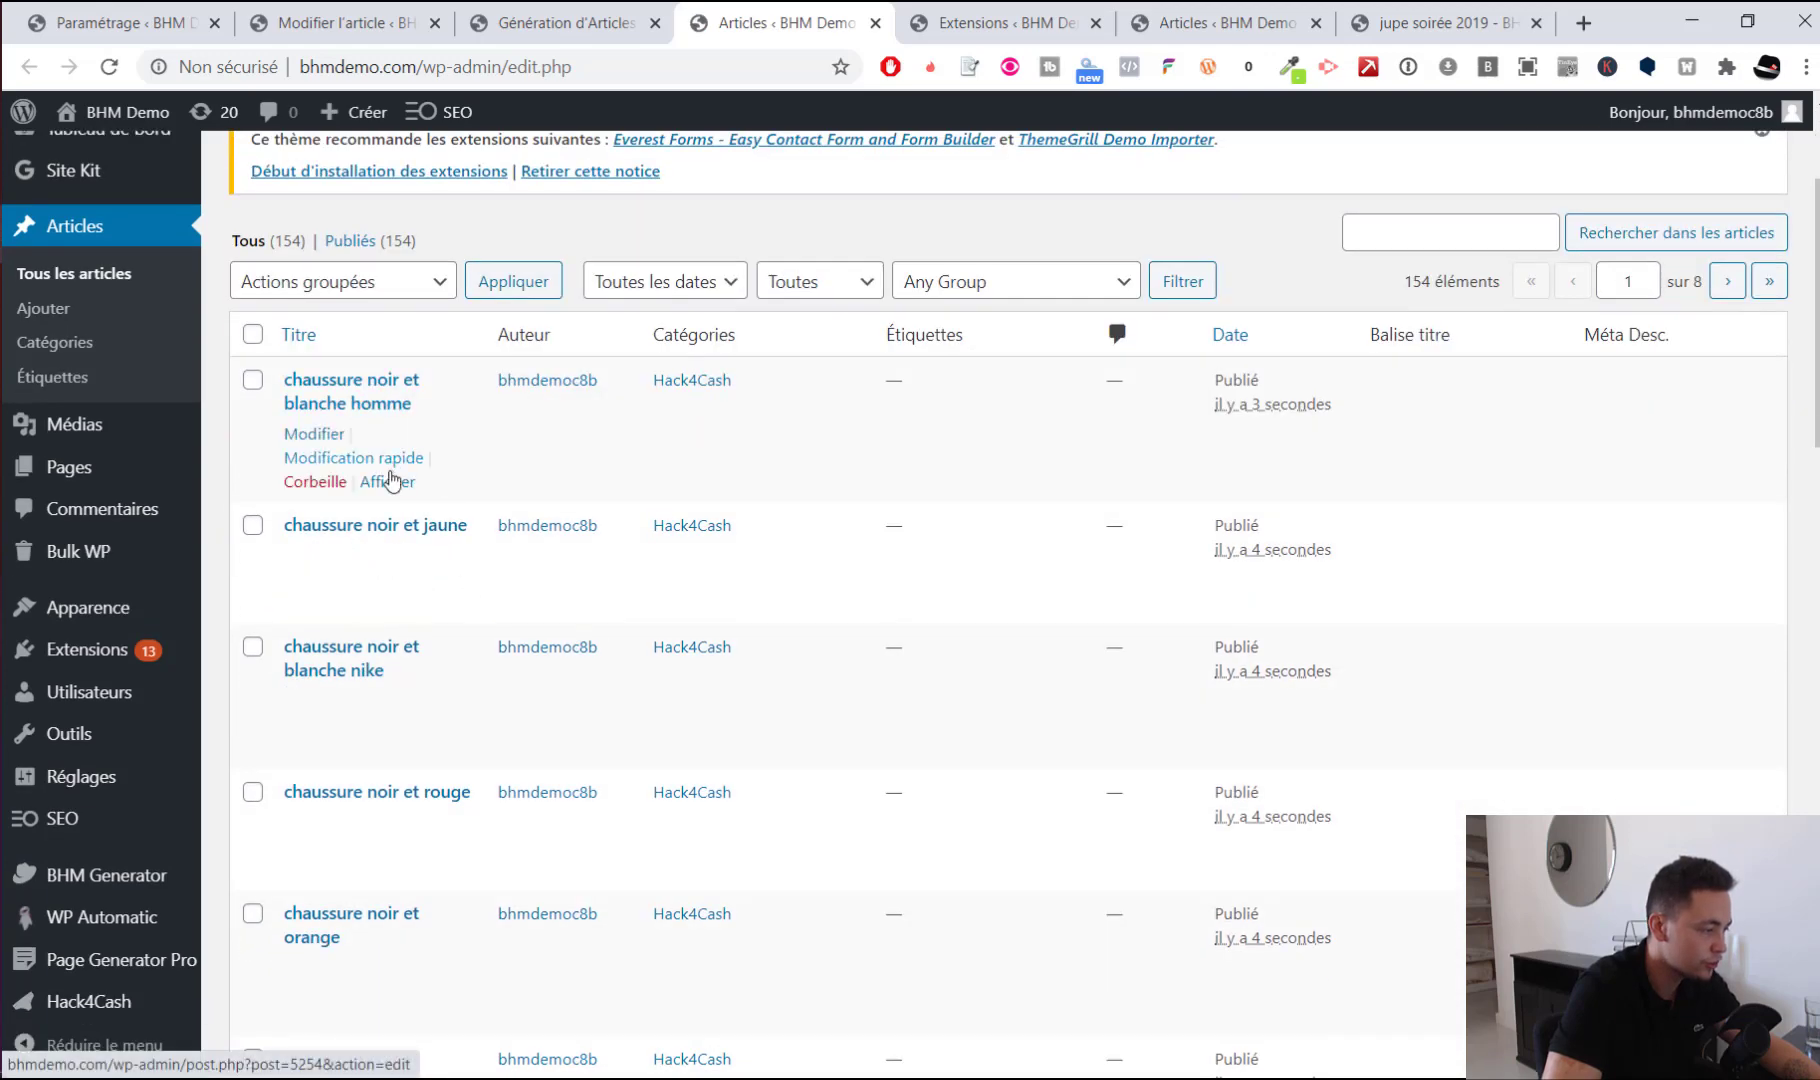
pyautogui.middleClick(389, 482)
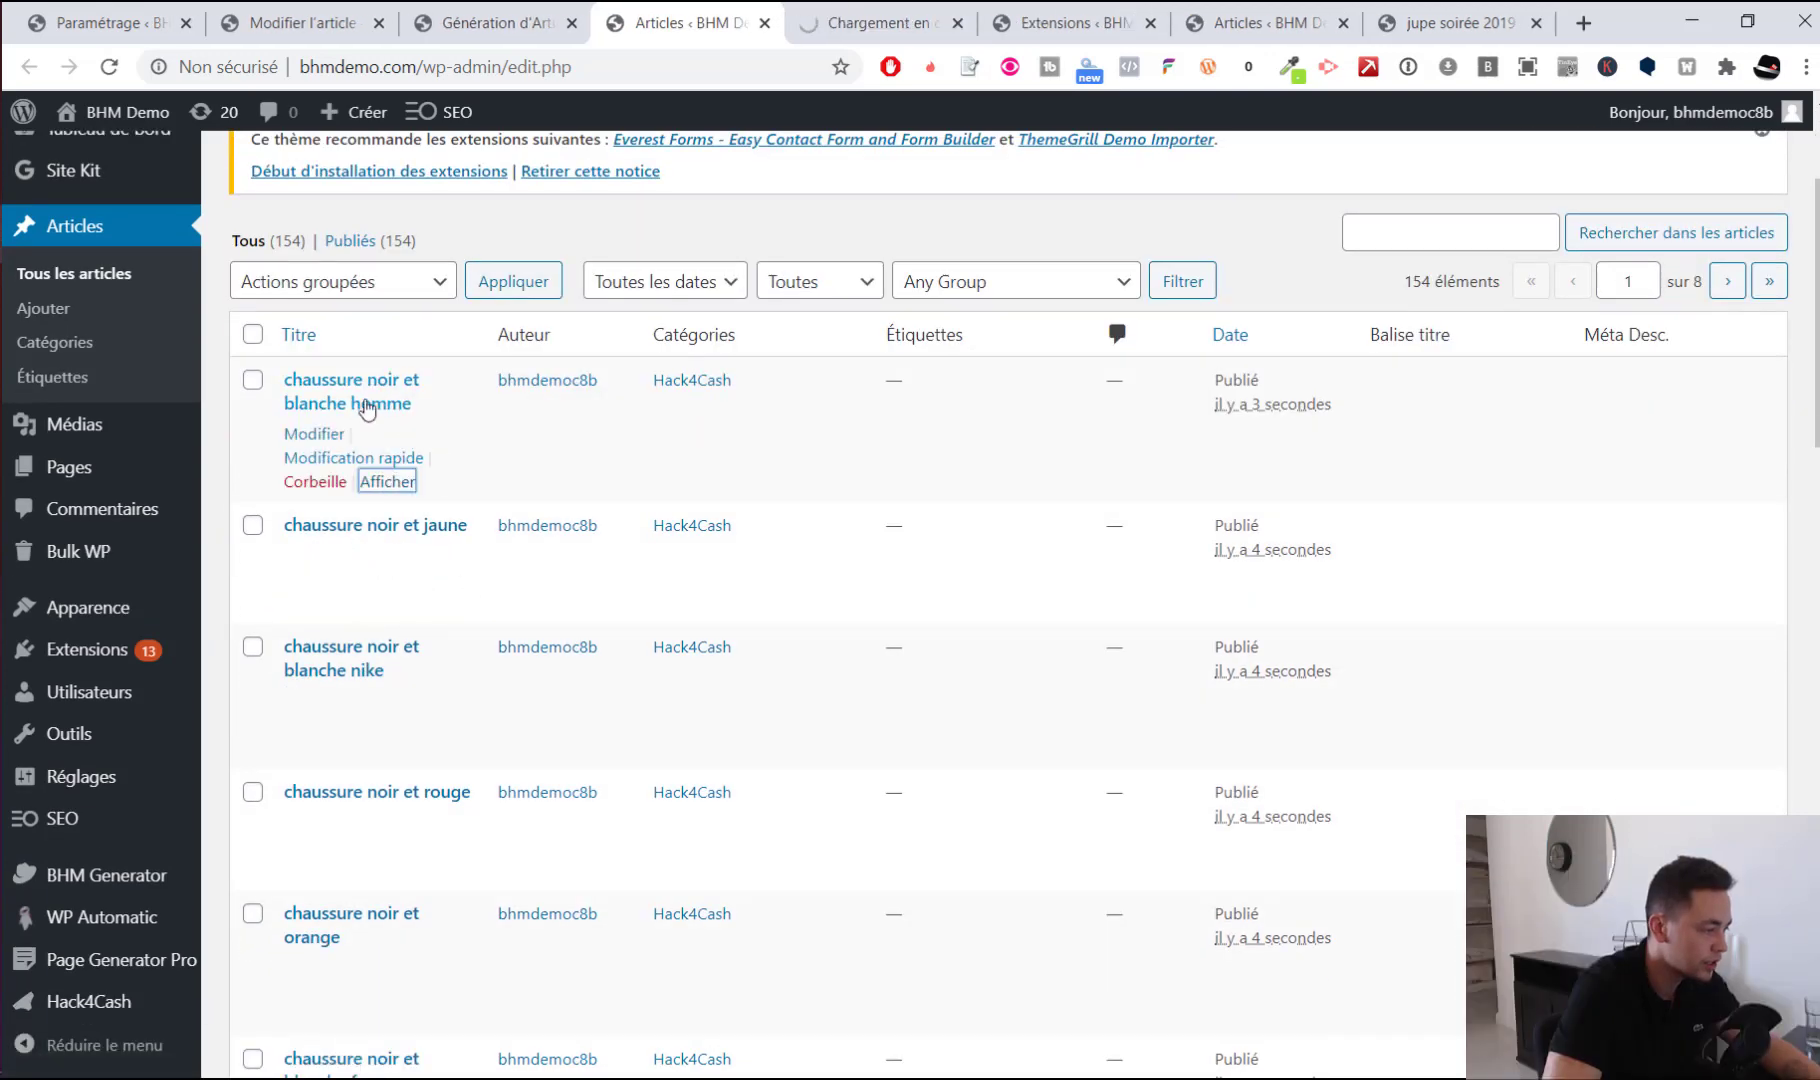
pyautogui.click(873, 12)
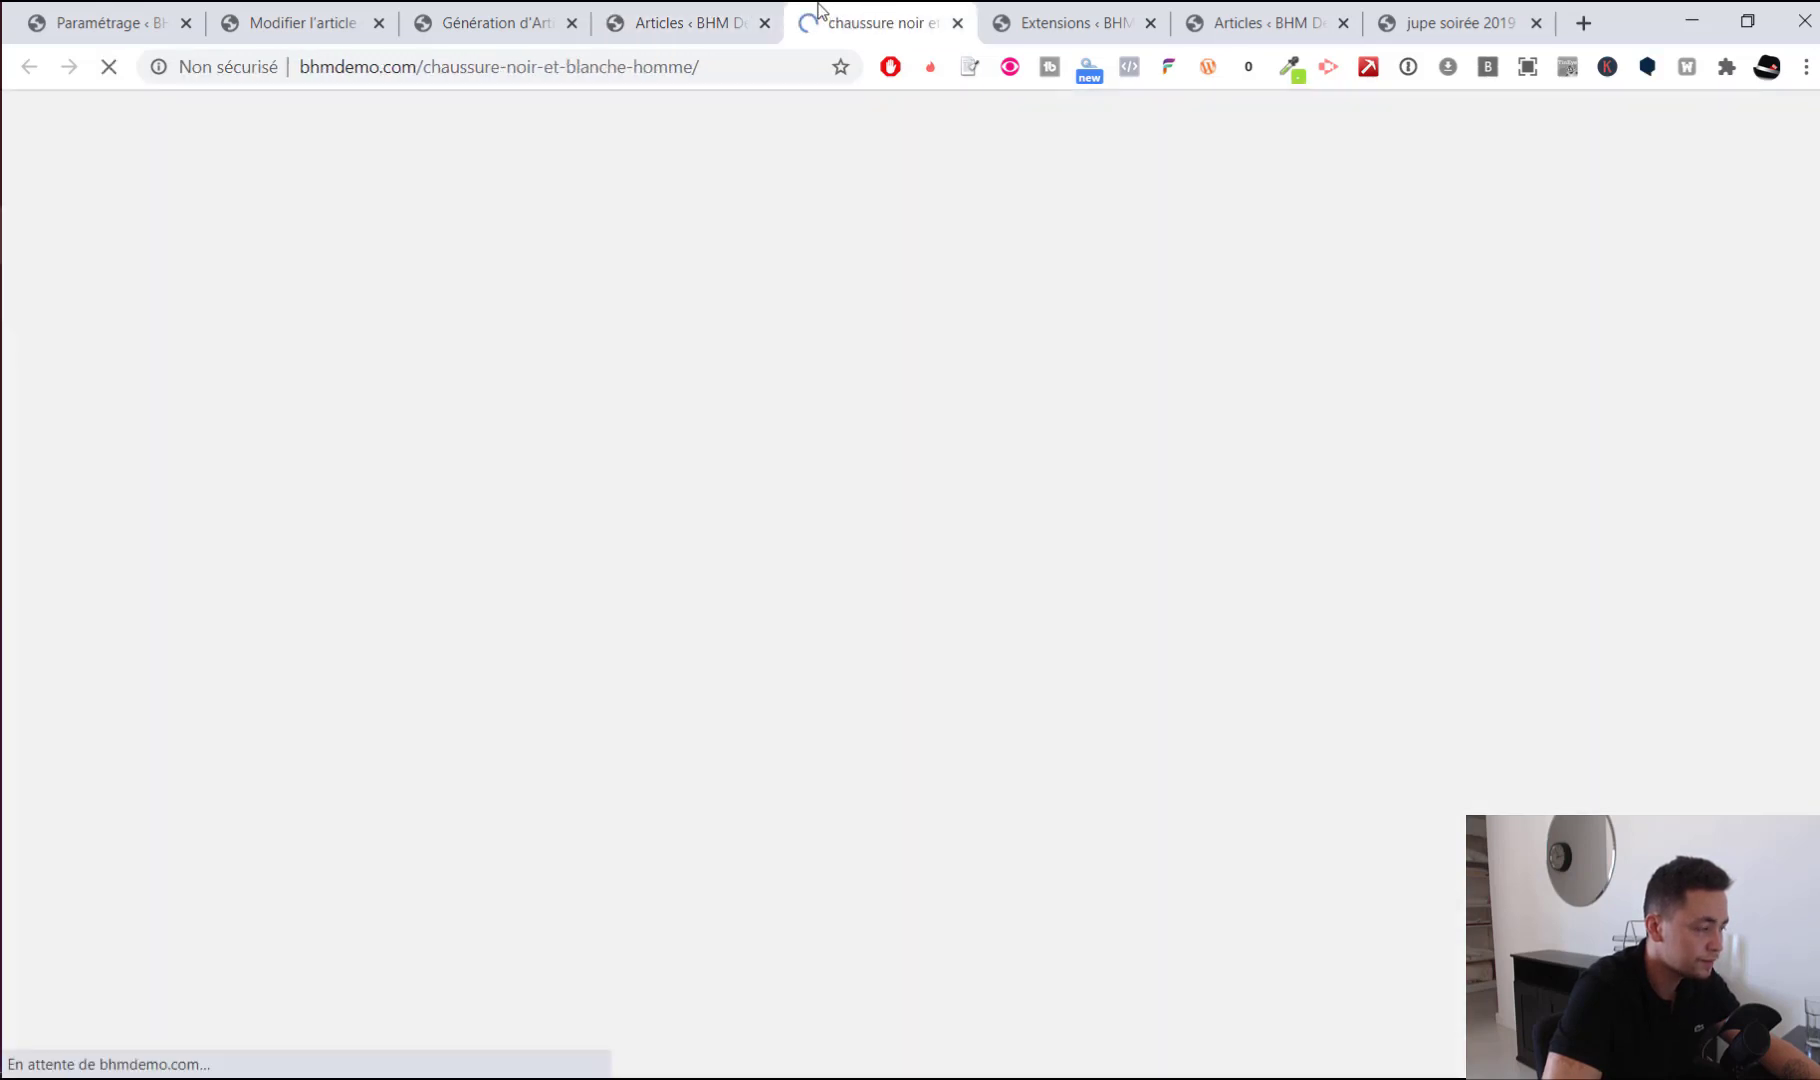
# Examine the article's featured image, Google image list and spun phrase under the title
pyautogui.scroll(-8, 808, 380)
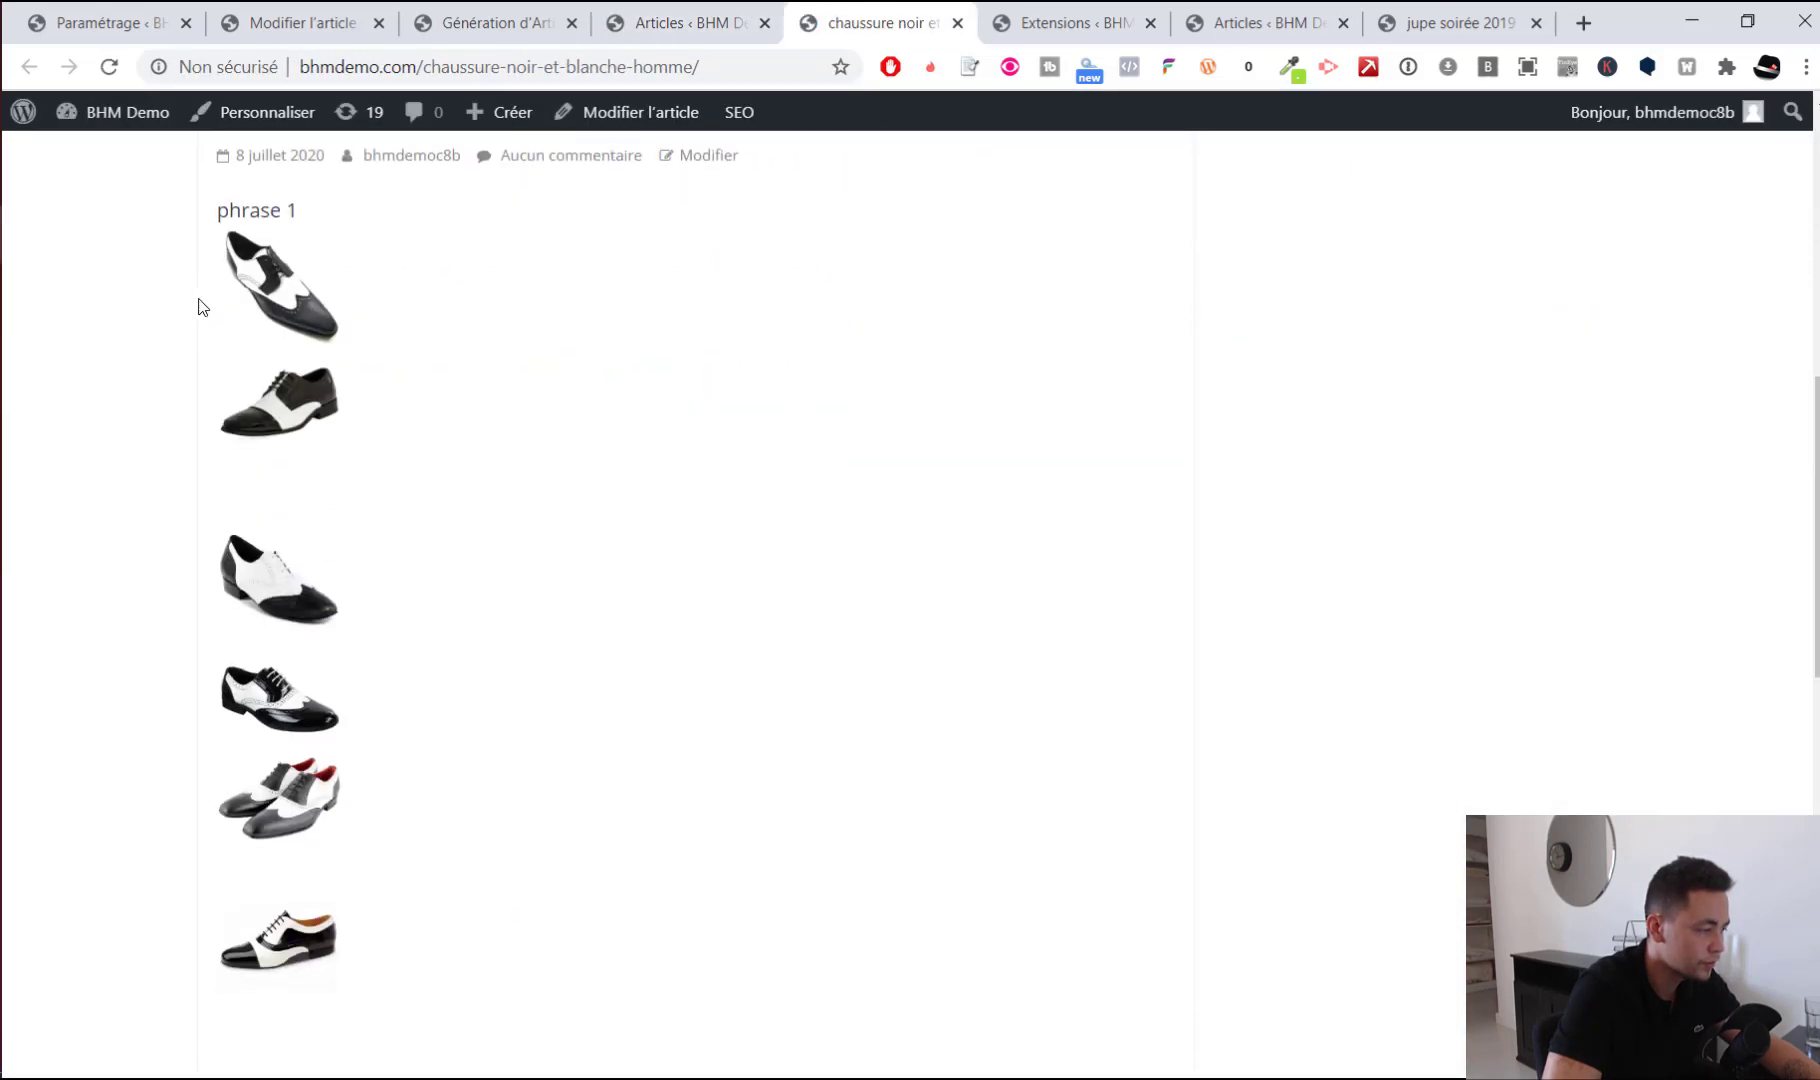
pyautogui.moveTo(198, 307); pyautogui.dragTo(357, 325)
pyautogui.scroll(8, 430, 370)
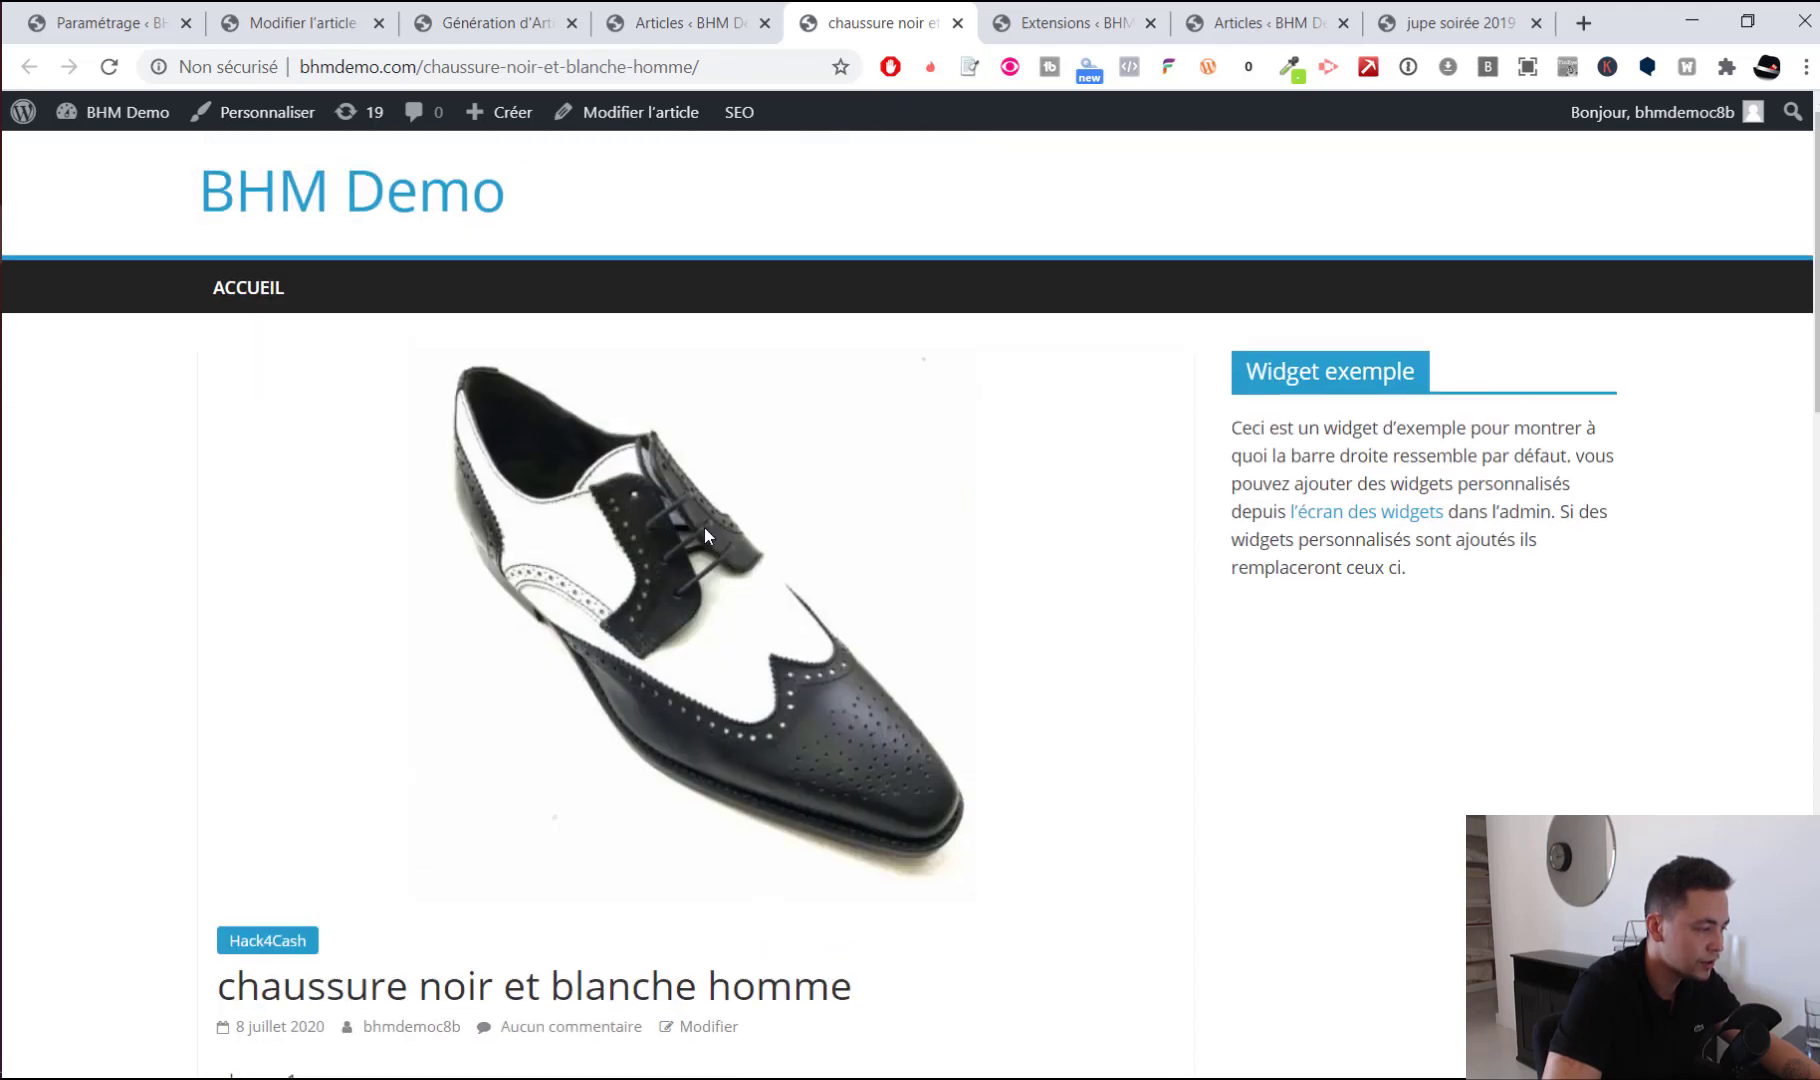
pyautogui.scroll(-2, 596, 566)
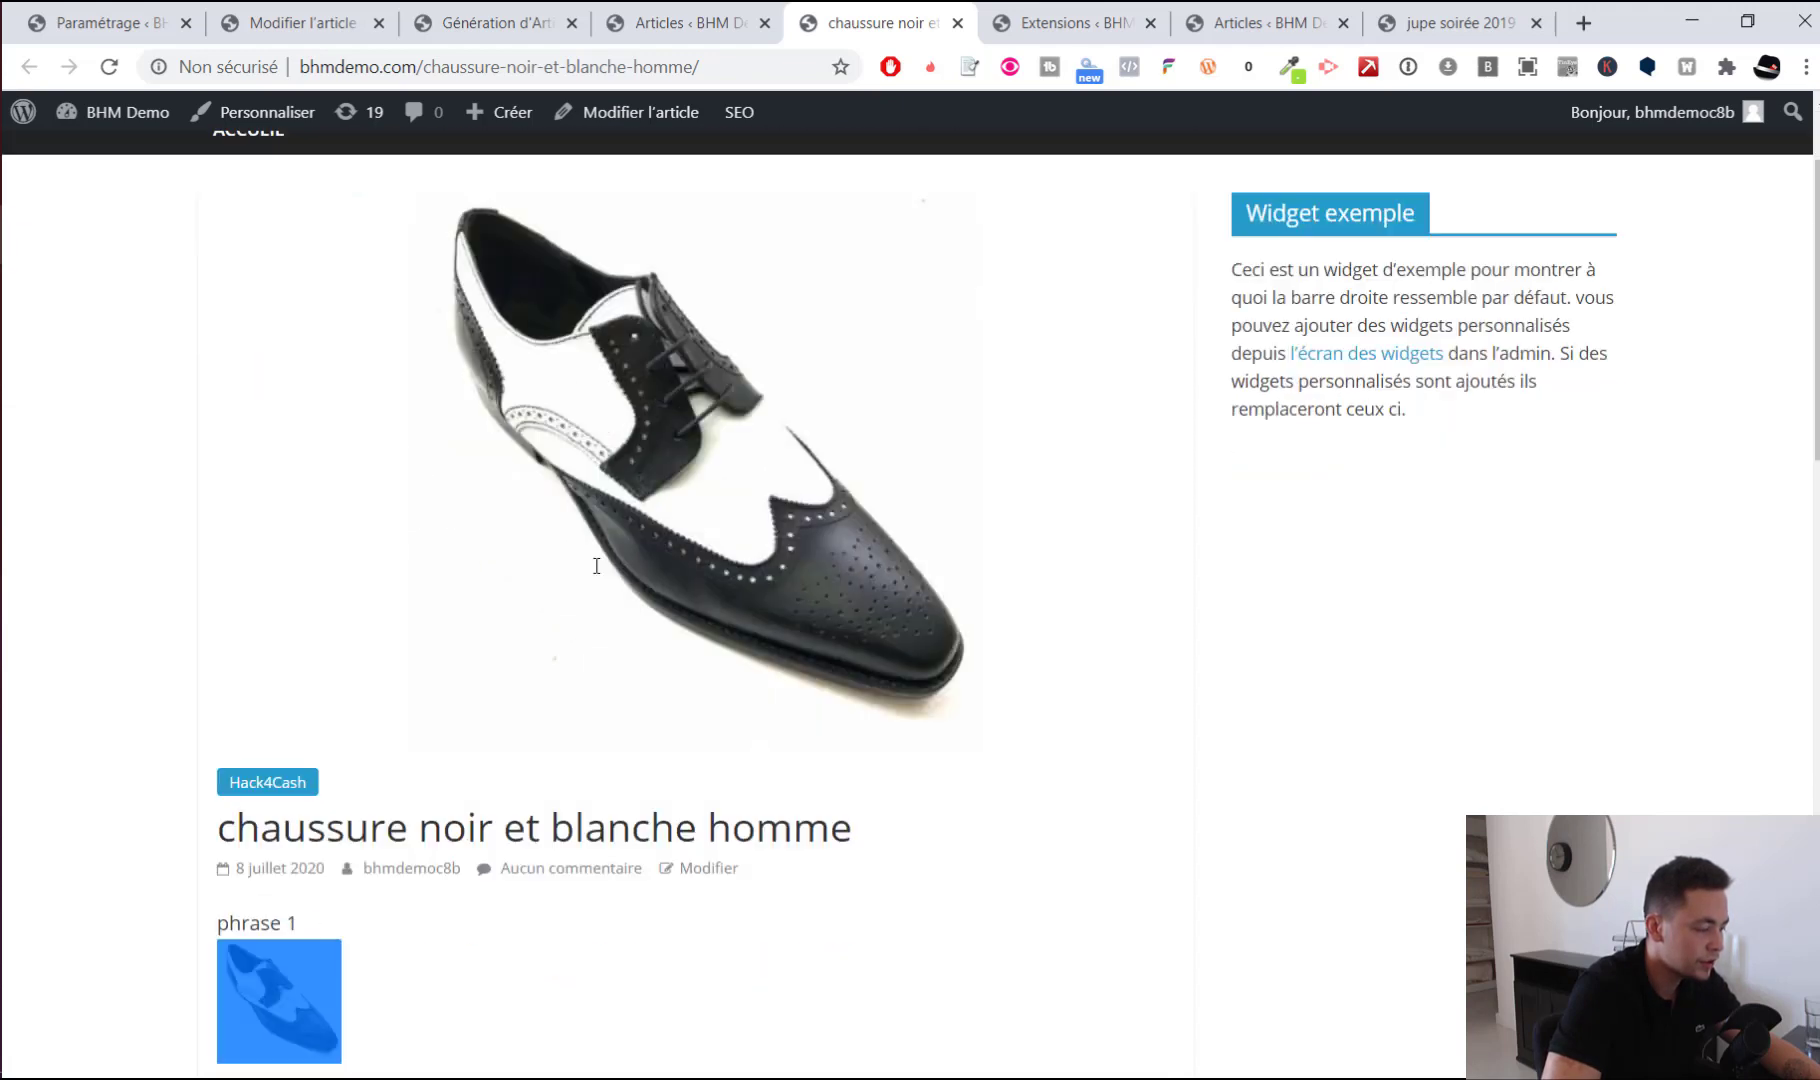
pyautogui.scroll(-6, 596, 566)
pyautogui.click(413, 606)
pyautogui.scroll(-5, 400, 600)
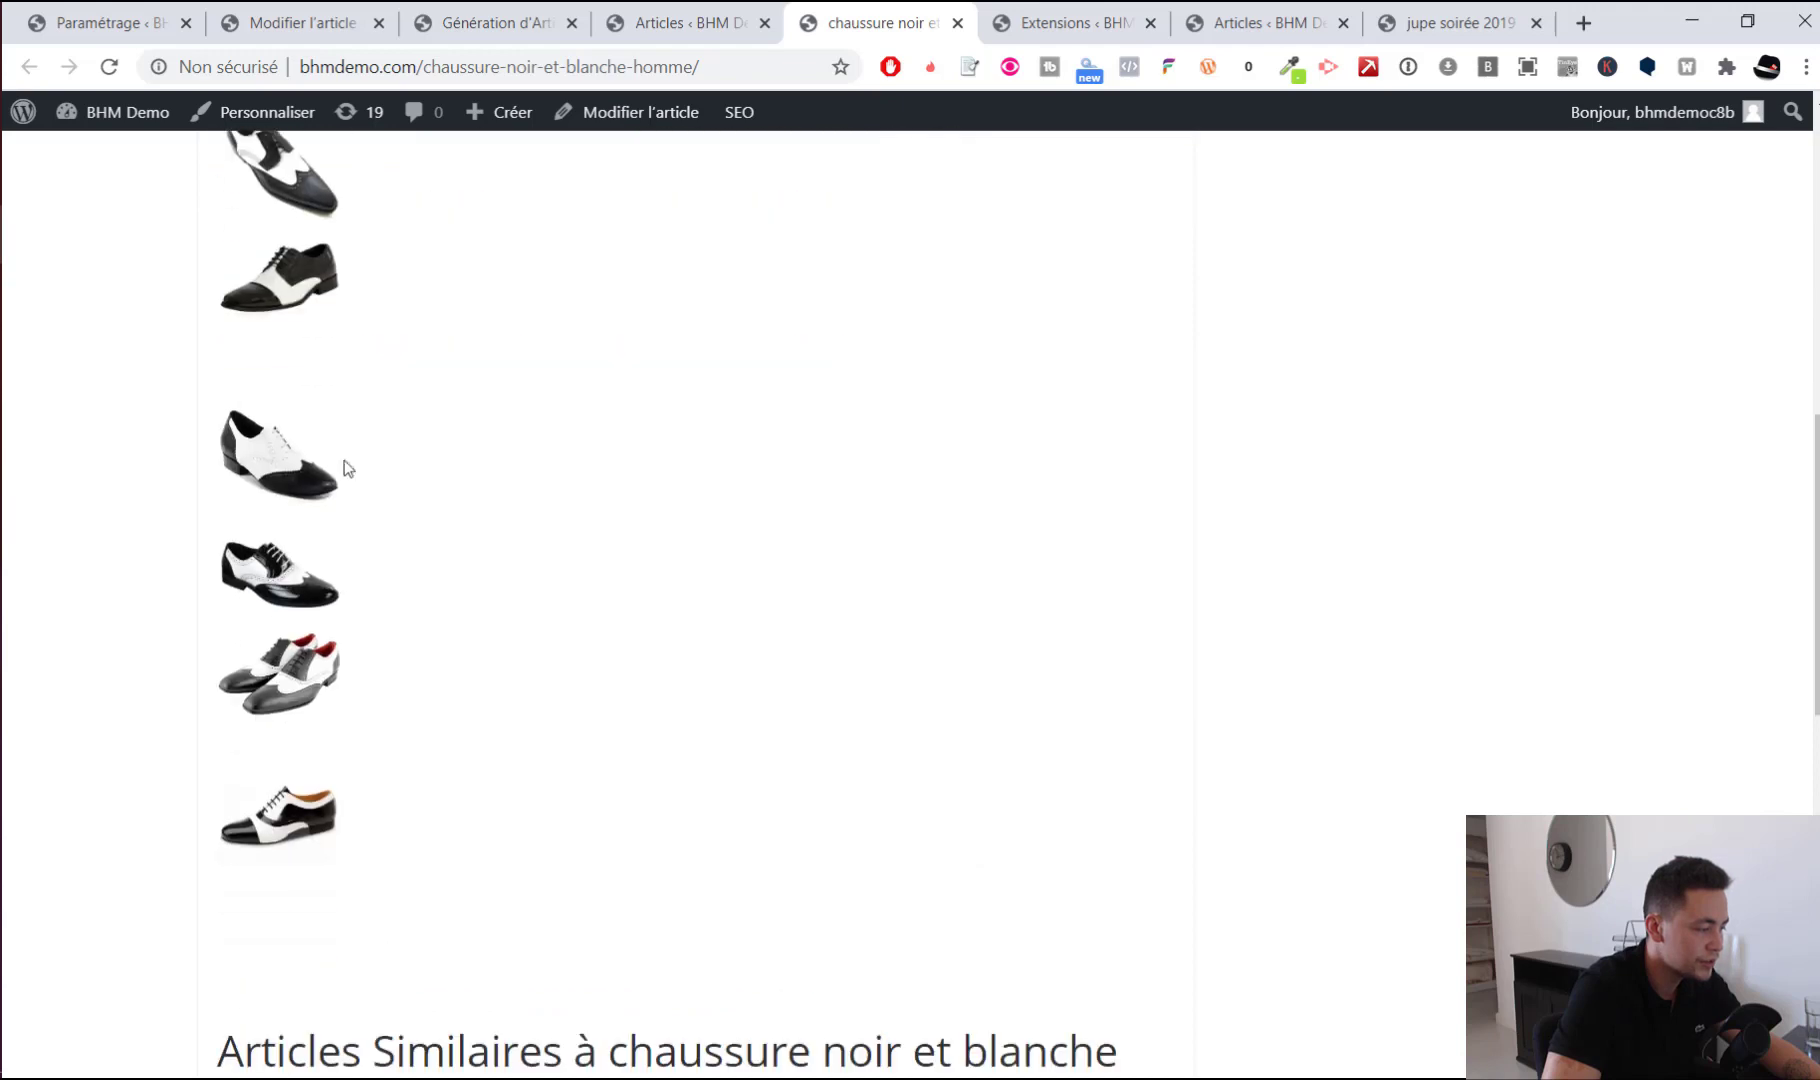
pyautogui.scroll(9, 340, 470)
pyautogui.moveTo(320, 835); pyautogui.dragTo(217, 845)
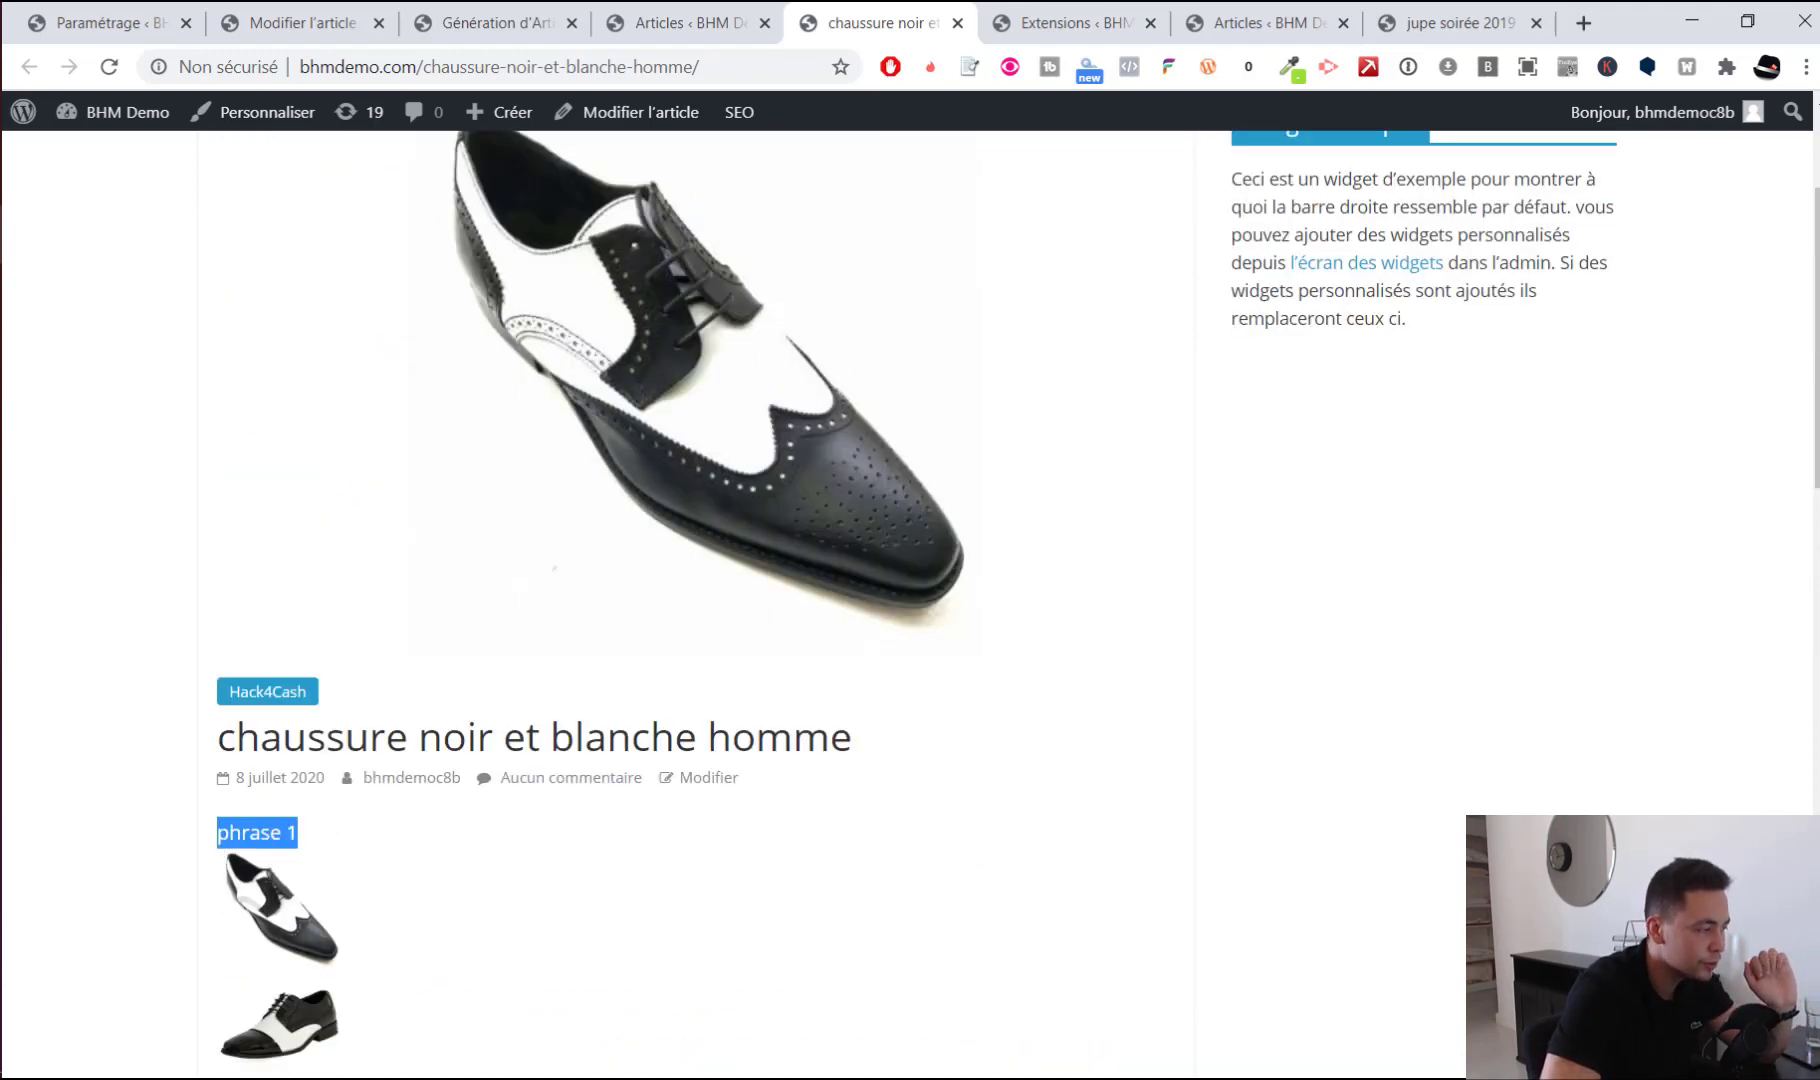
# Reload the article twice to compare the spun phrase, and look over the images and similar articles below it
pyautogui.click(109, 68)
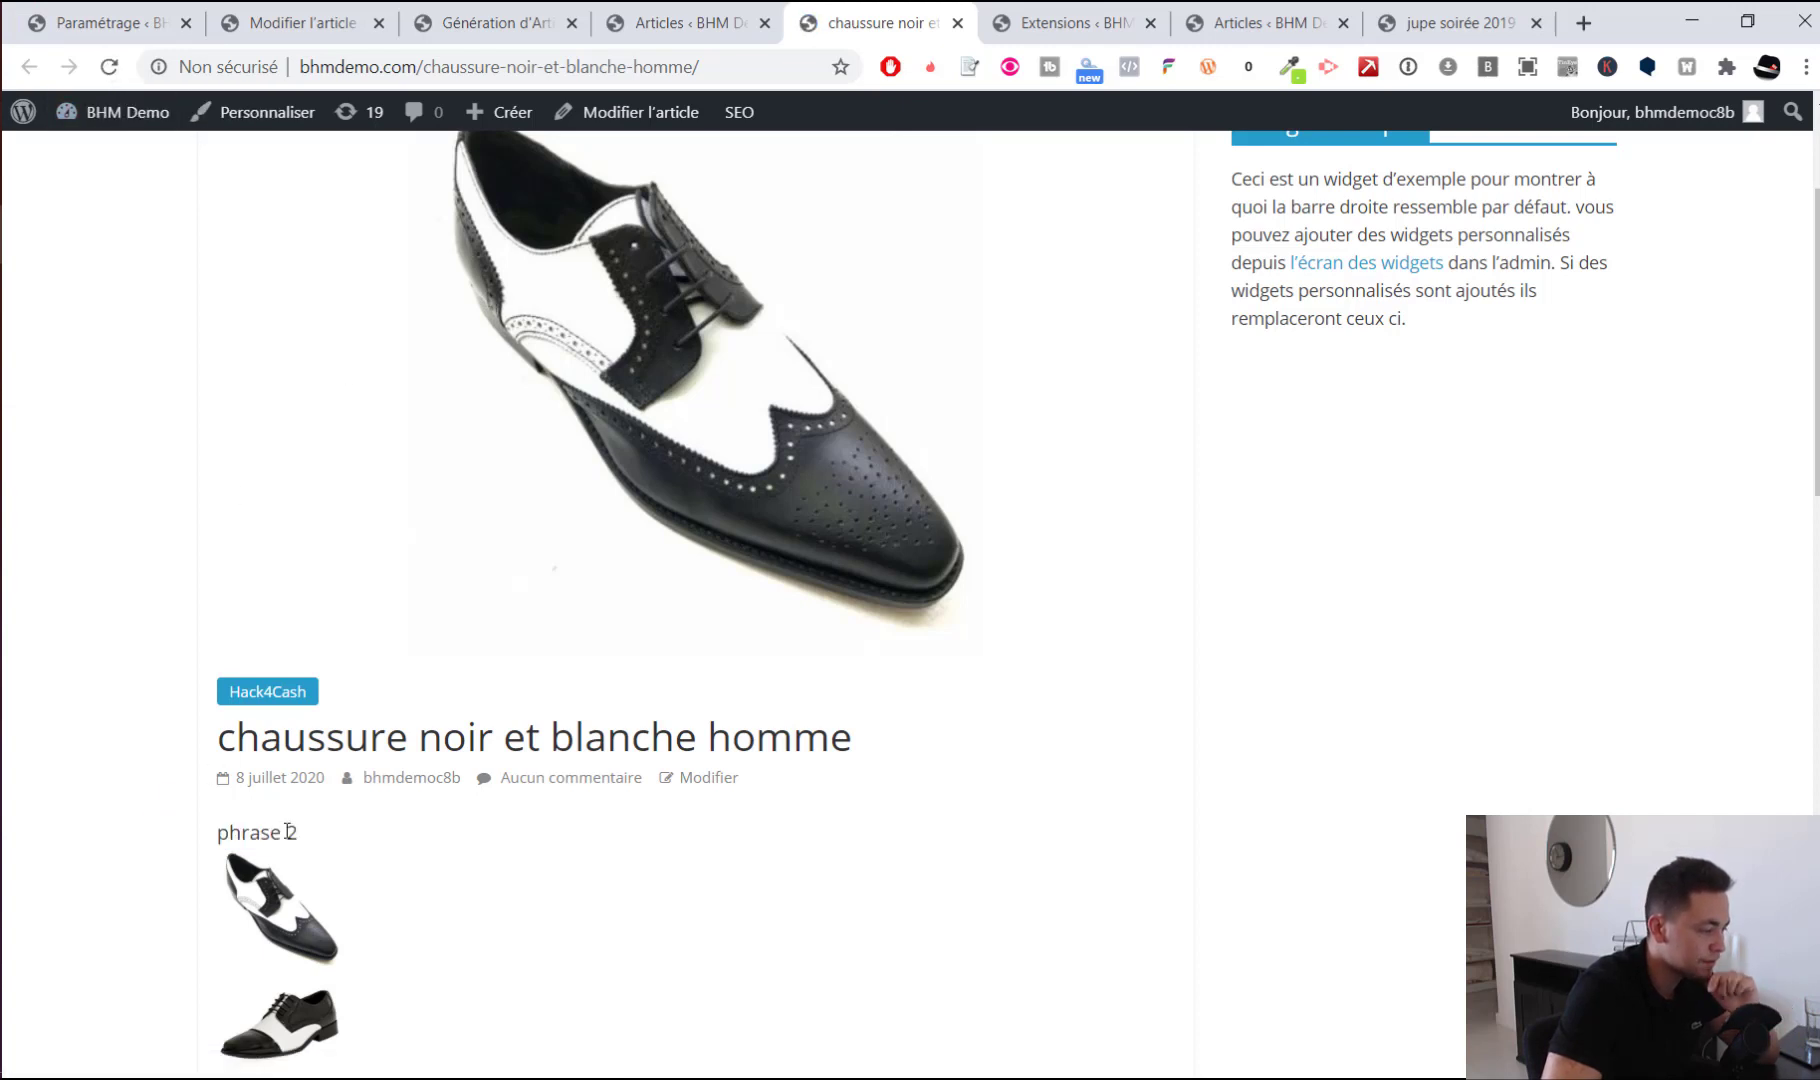
pyautogui.click(109, 68)
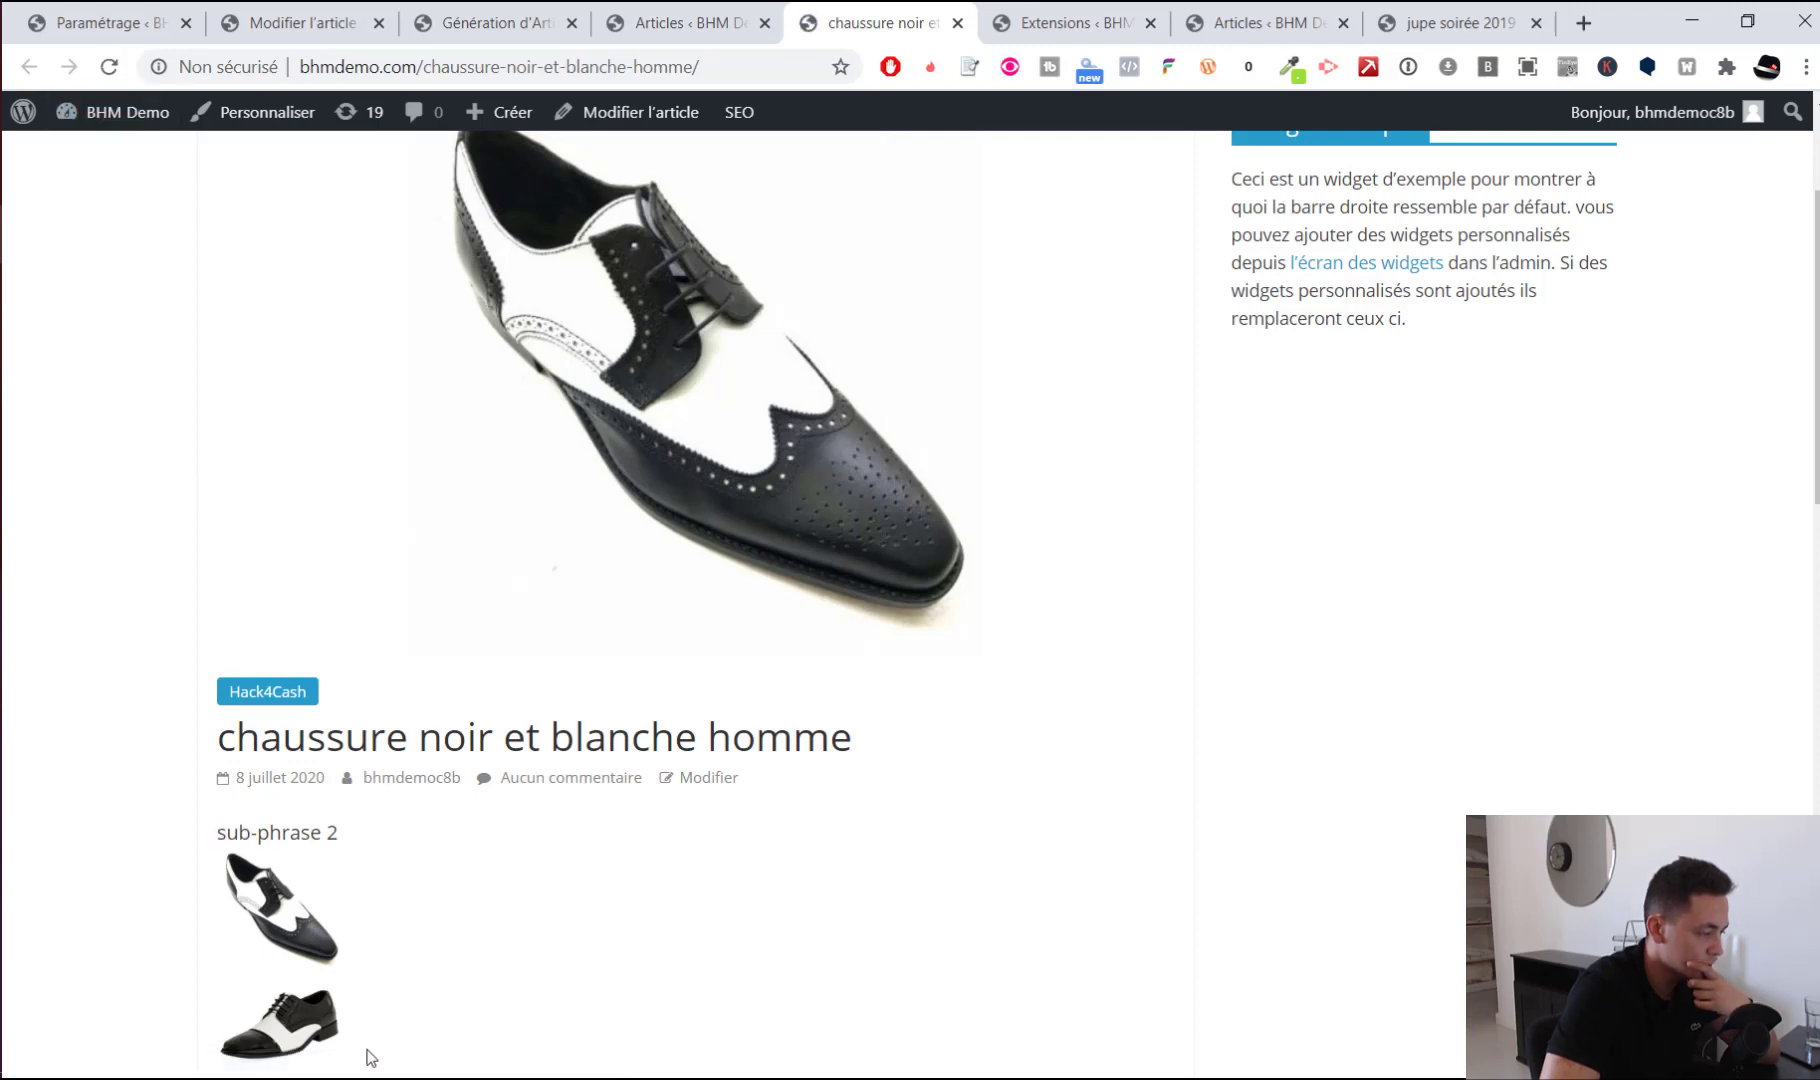
pyautogui.moveTo(389, 834); pyautogui.dragTo(260, 785)
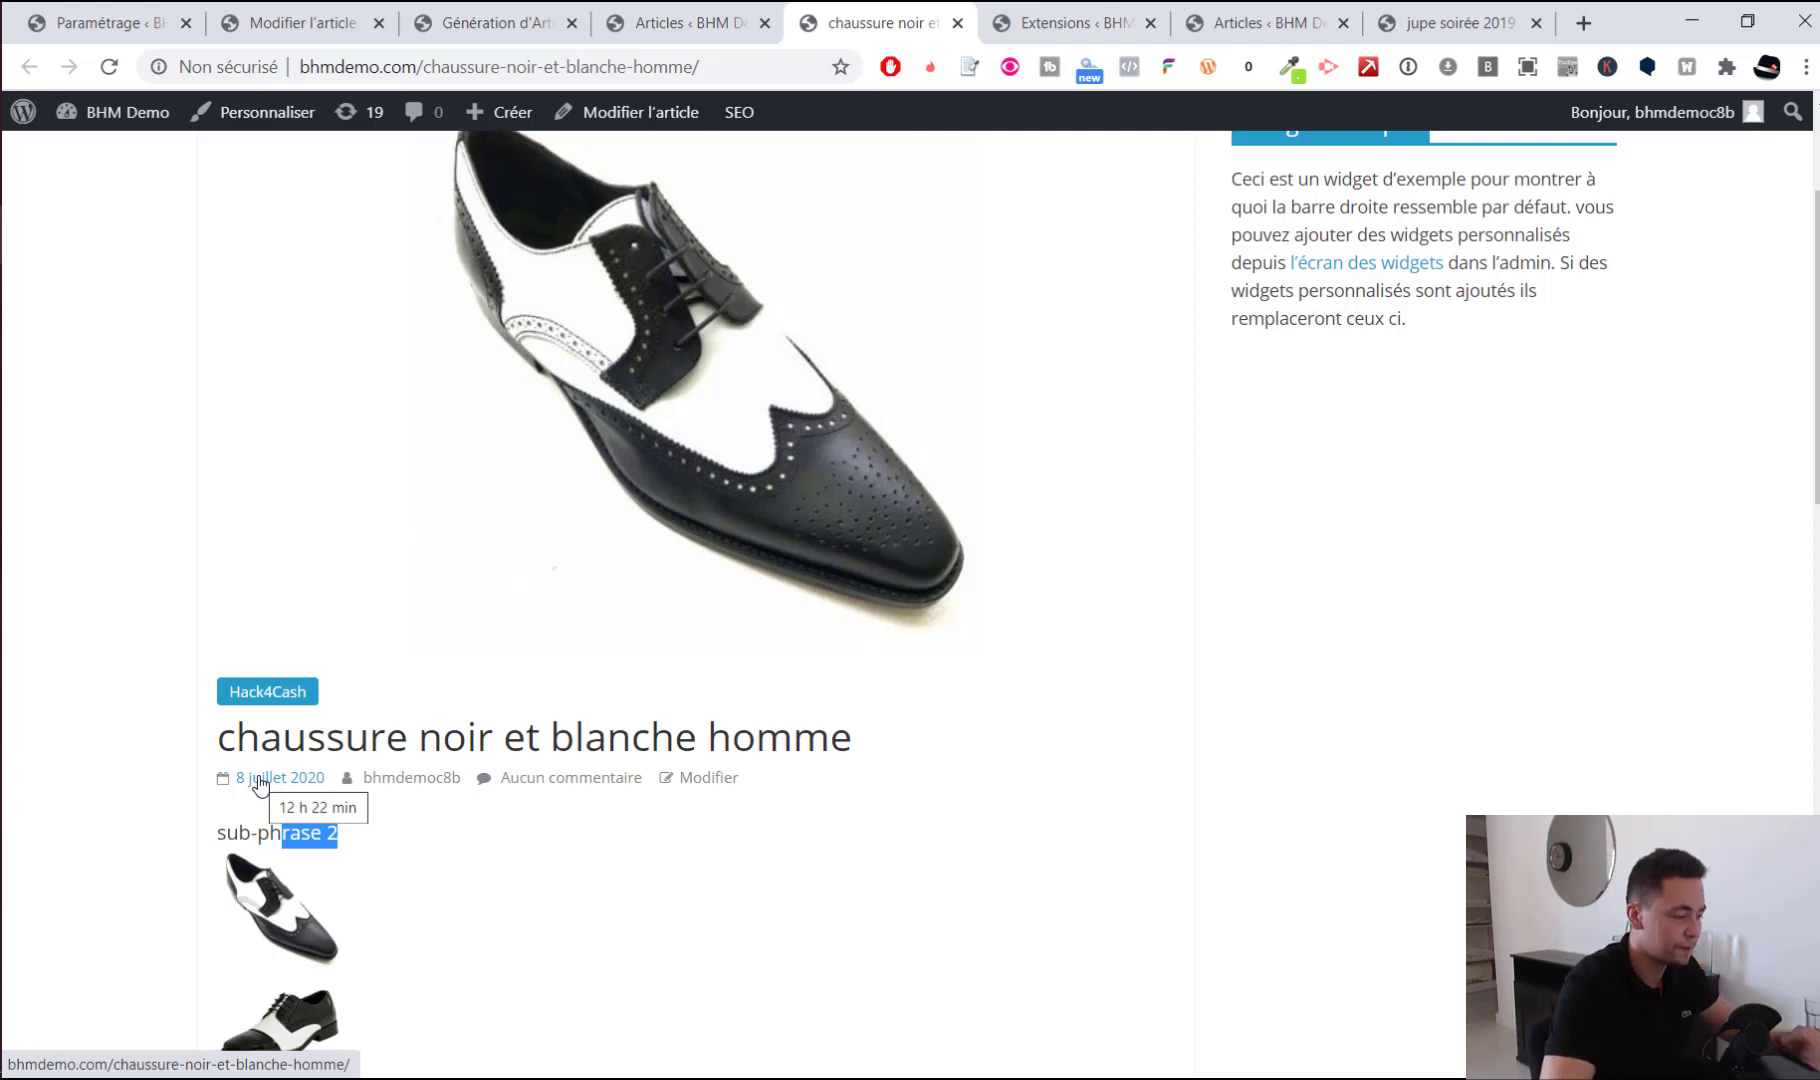
pyautogui.click(703, 804)
pyautogui.scroll(-10, 680, 720)
pyautogui.scroll(10, 634, 655)
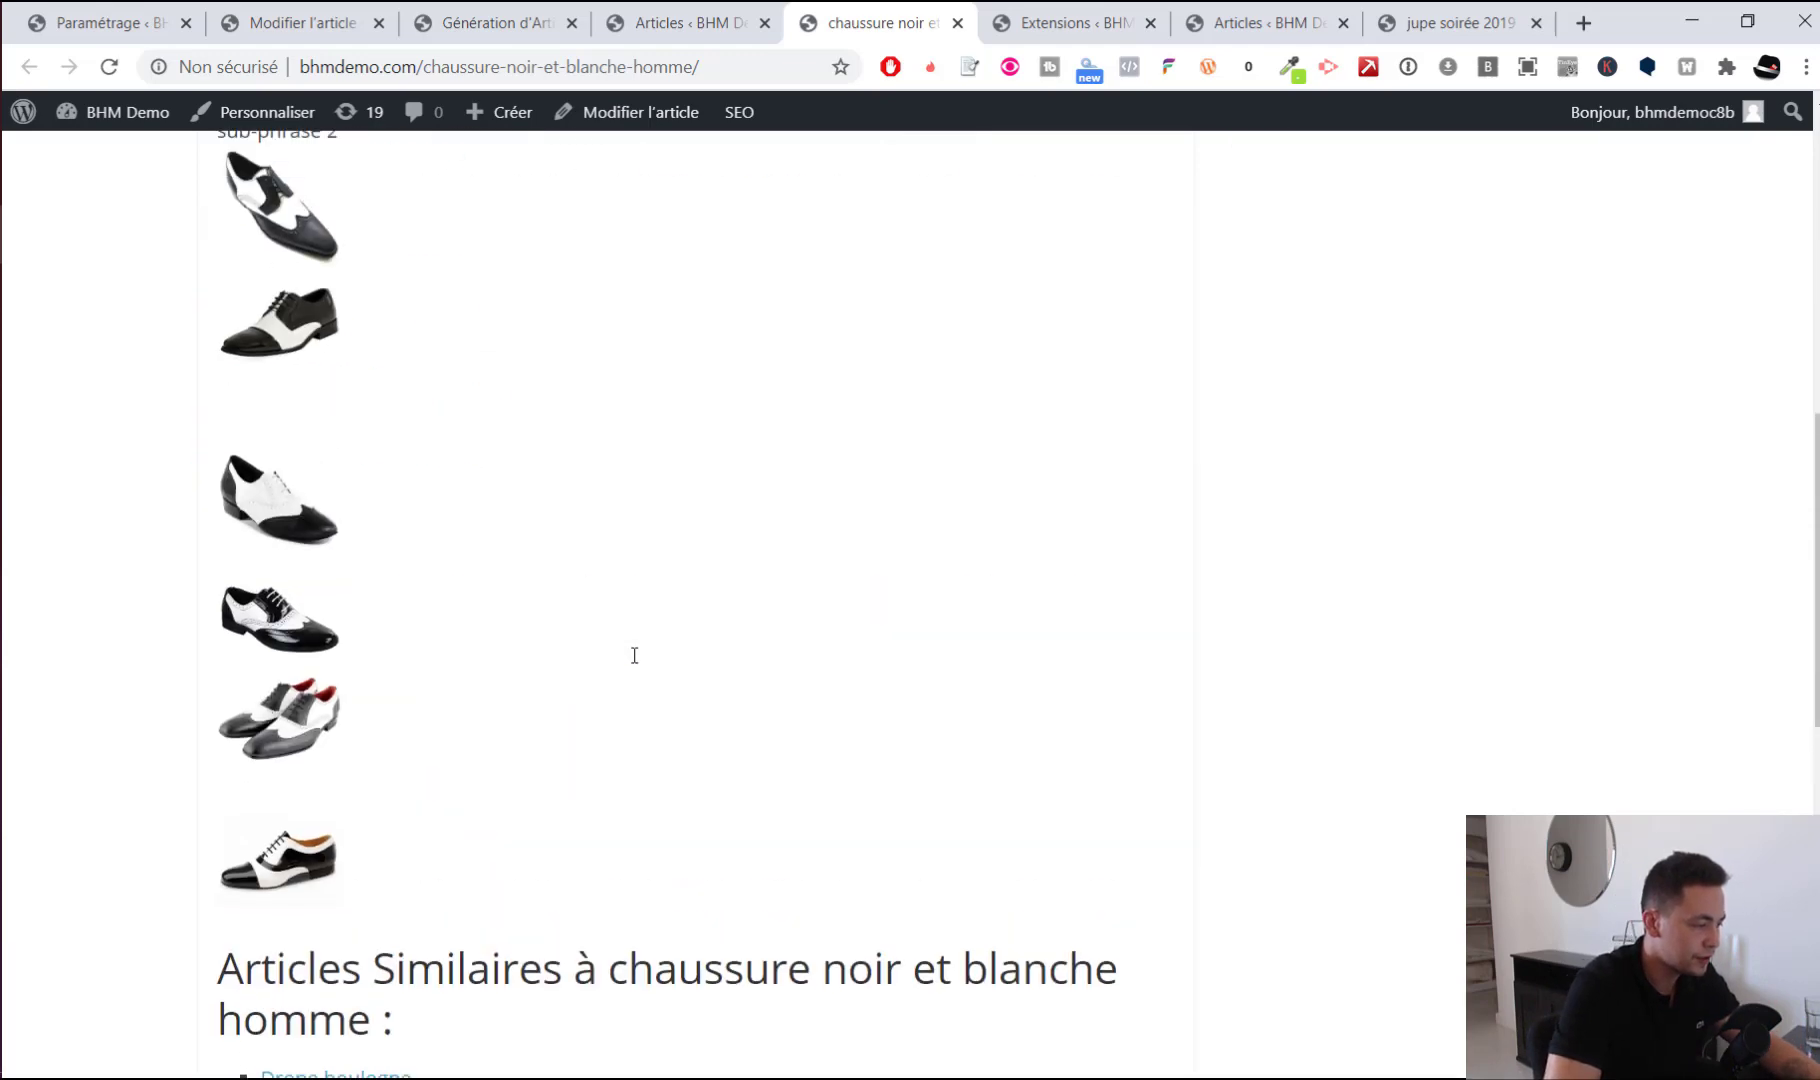
# Return to the Hack4Cash settings page and set the displayed image size to 400 px
pyautogui.click(528, 20)
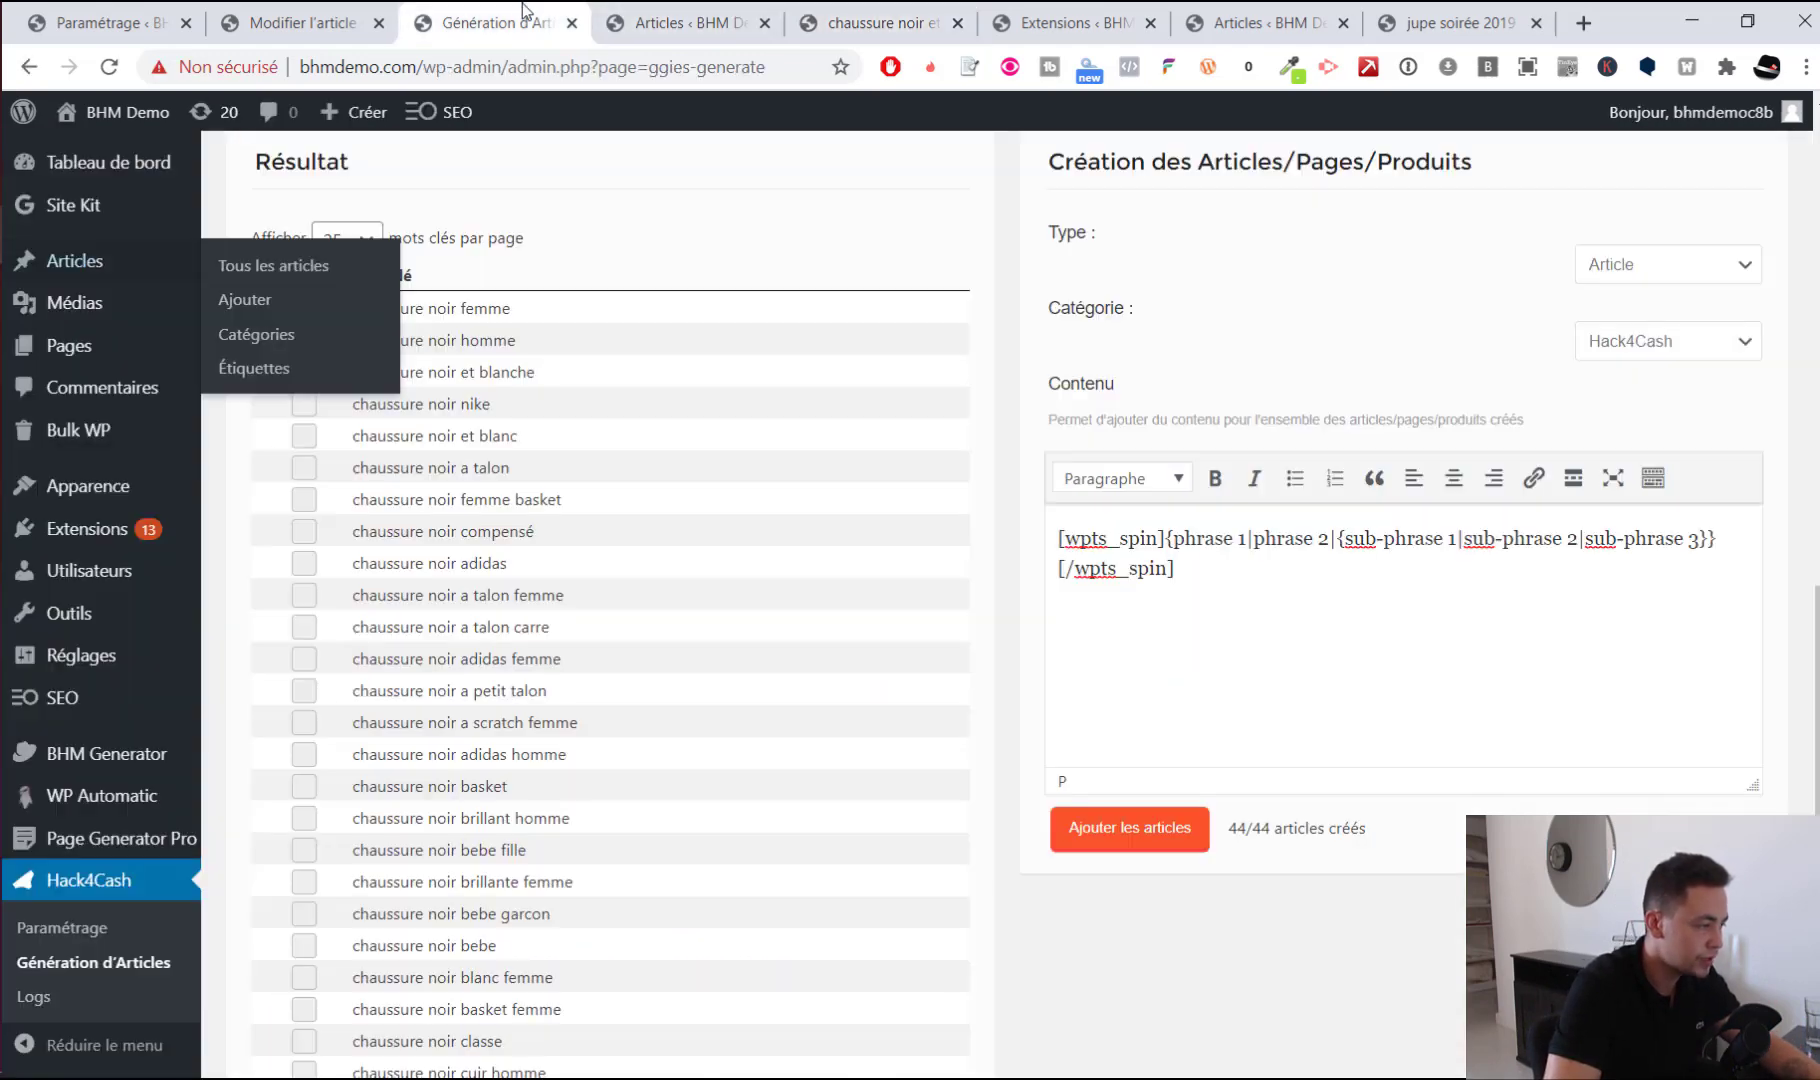
pyautogui.click(120, 929)
pyautogui.scroll(-15, 540, 556)
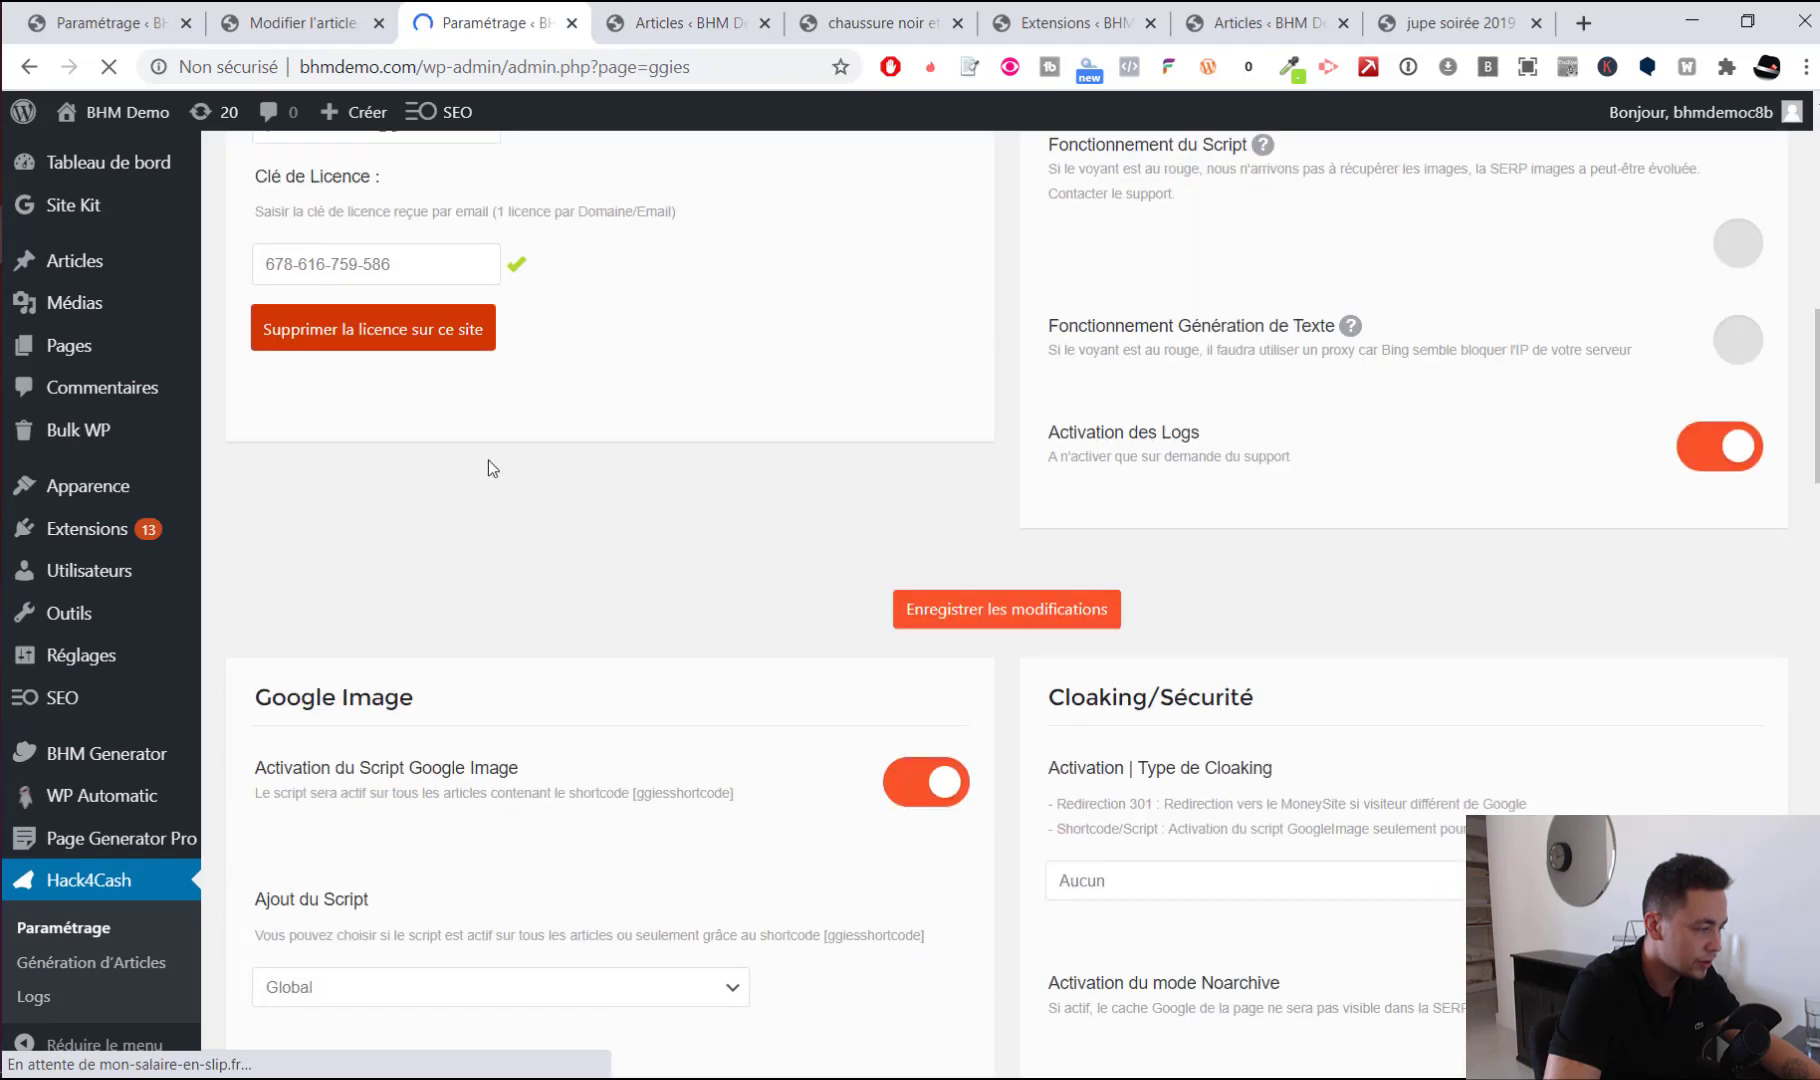
pyautogui.scroll(3, 832, 622)
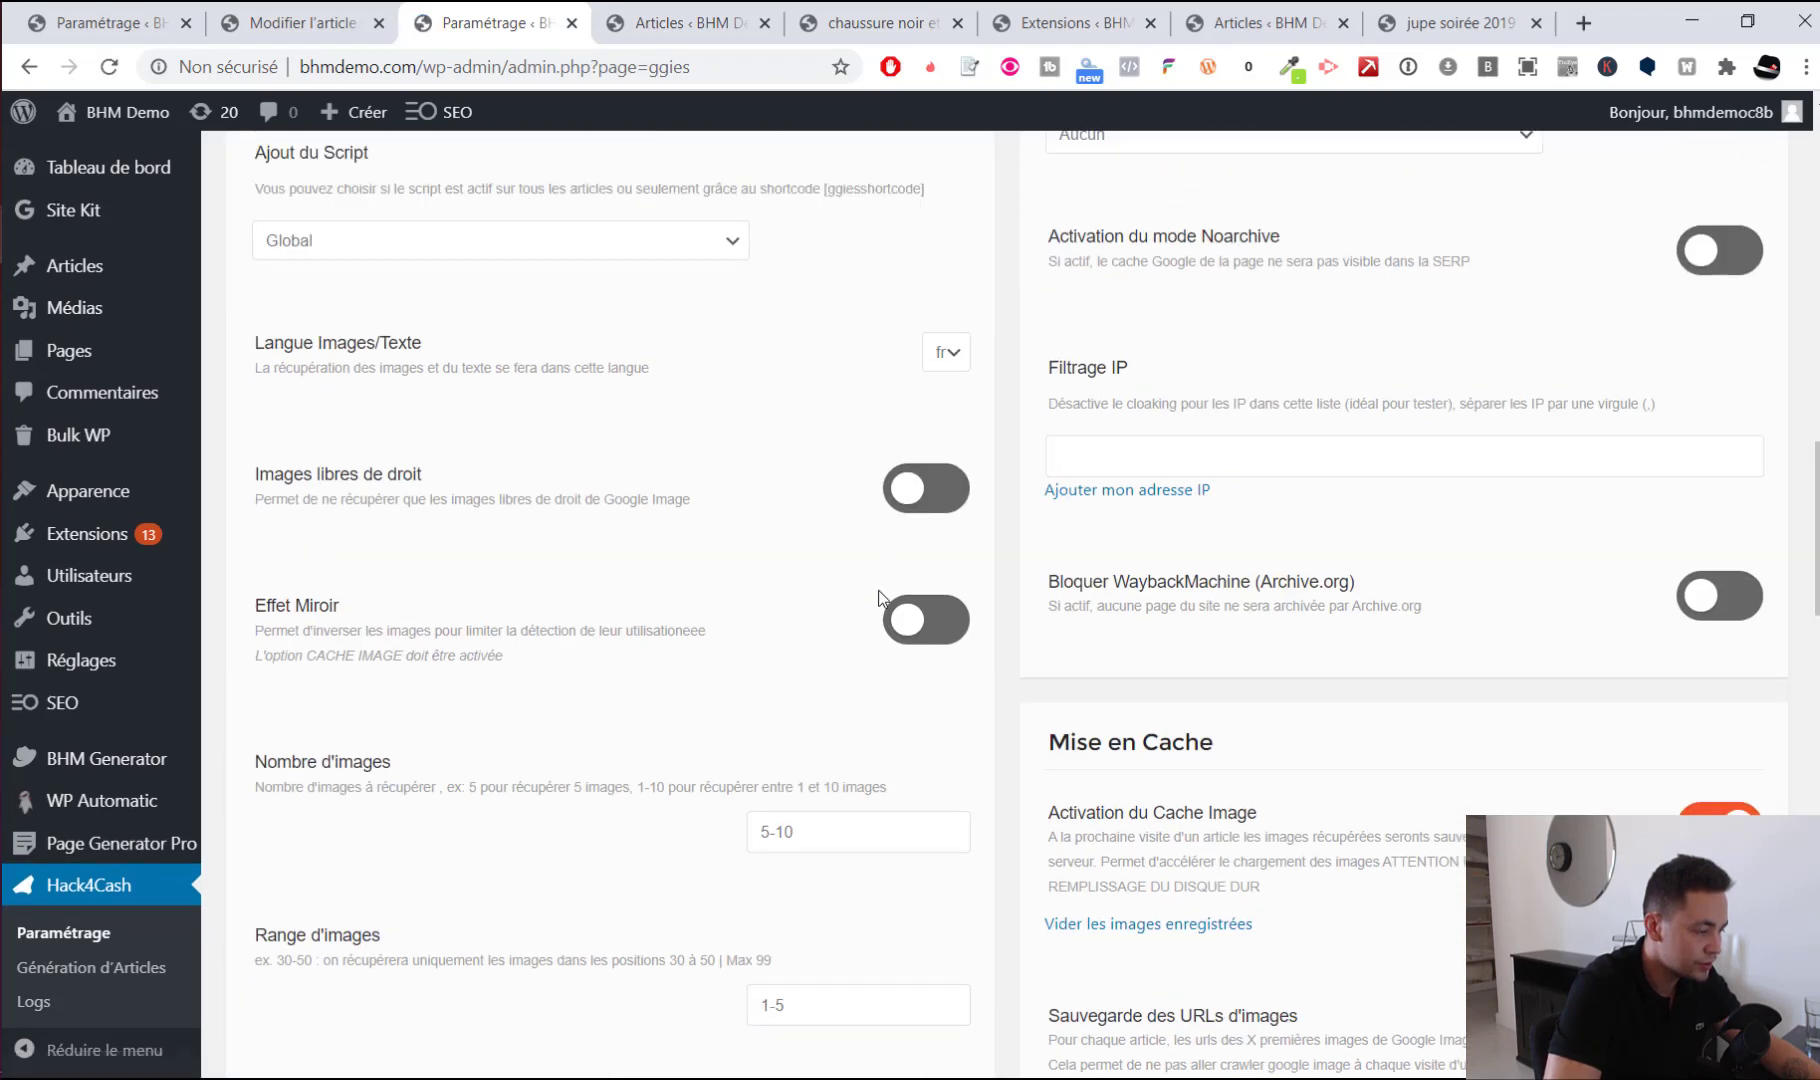
pyautogui.scroll(-6, 860, 610)
pyautogui.moveTo(820, 496); pyautogui.dragTo(475, 498)
pyautogui.write('400')
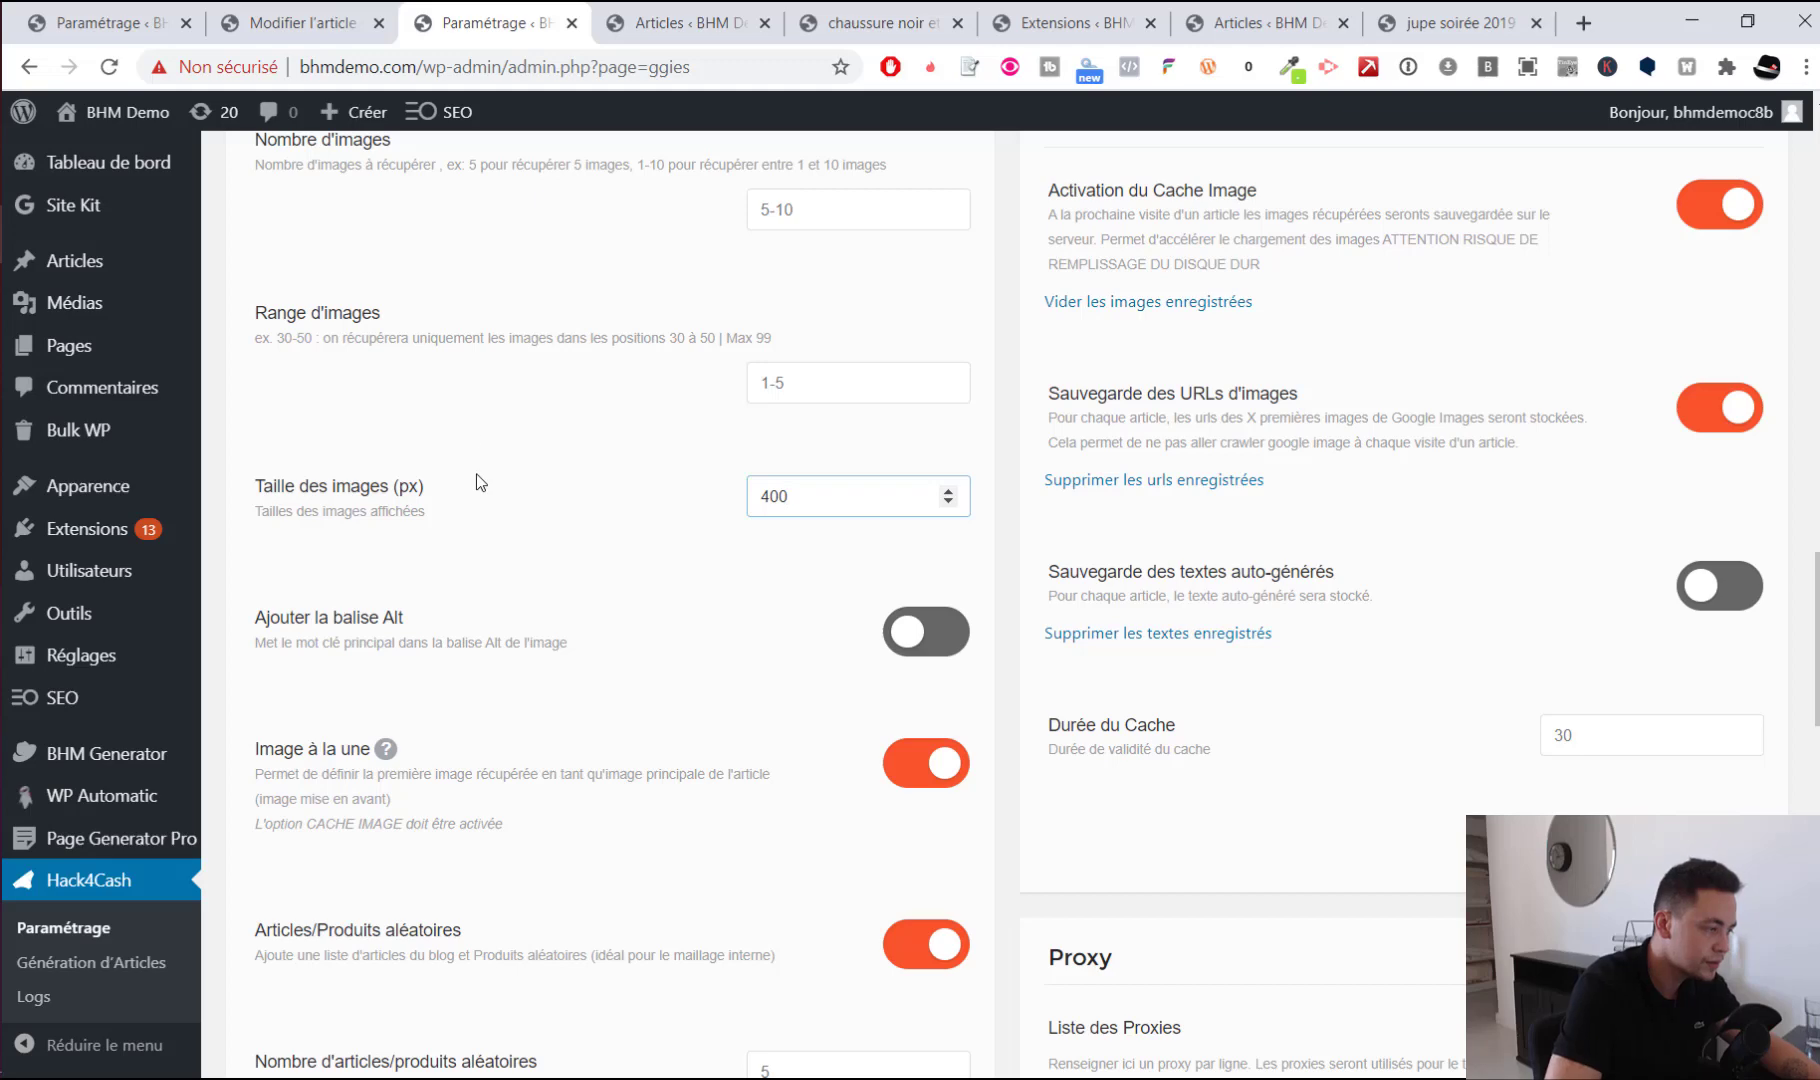
# Set the number of Google images to retrieve to 15-30
pyautogui.scroll(3, 479, 483)
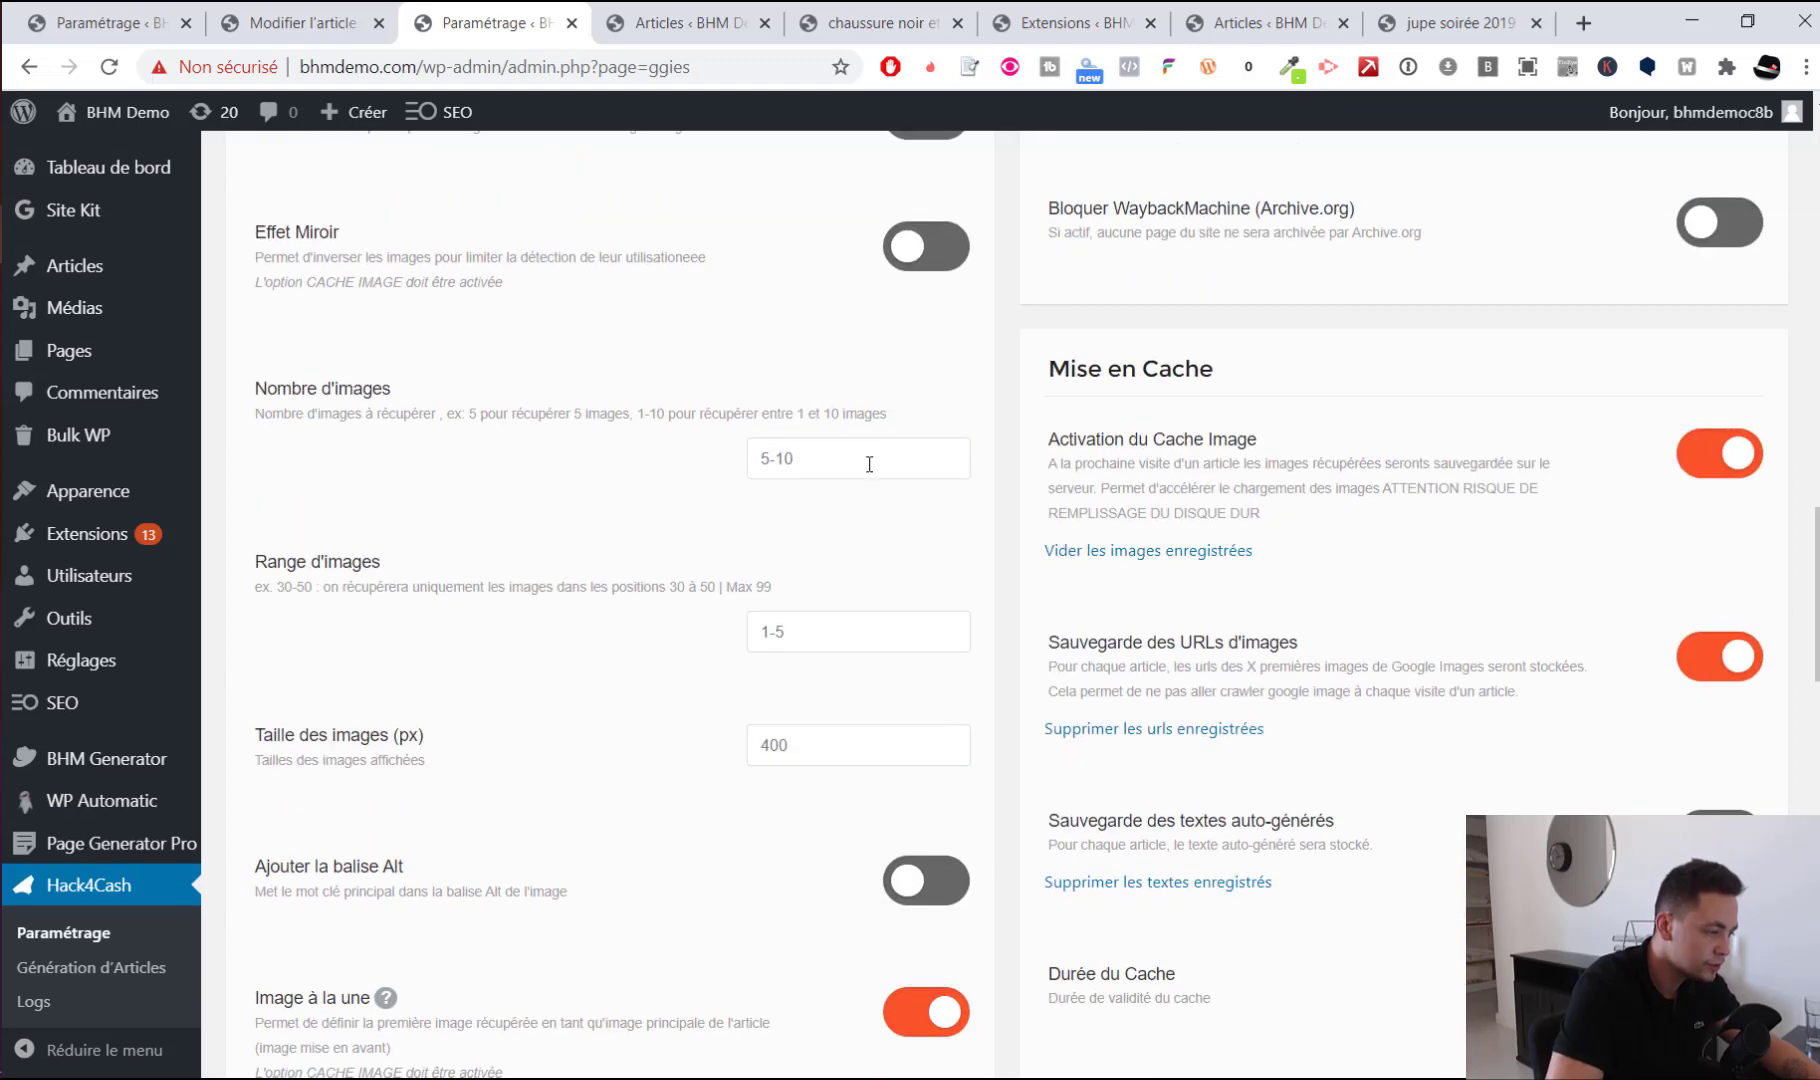
pyautogui.moveTo(865, 460); pyautogui.dragTo(547, 440)
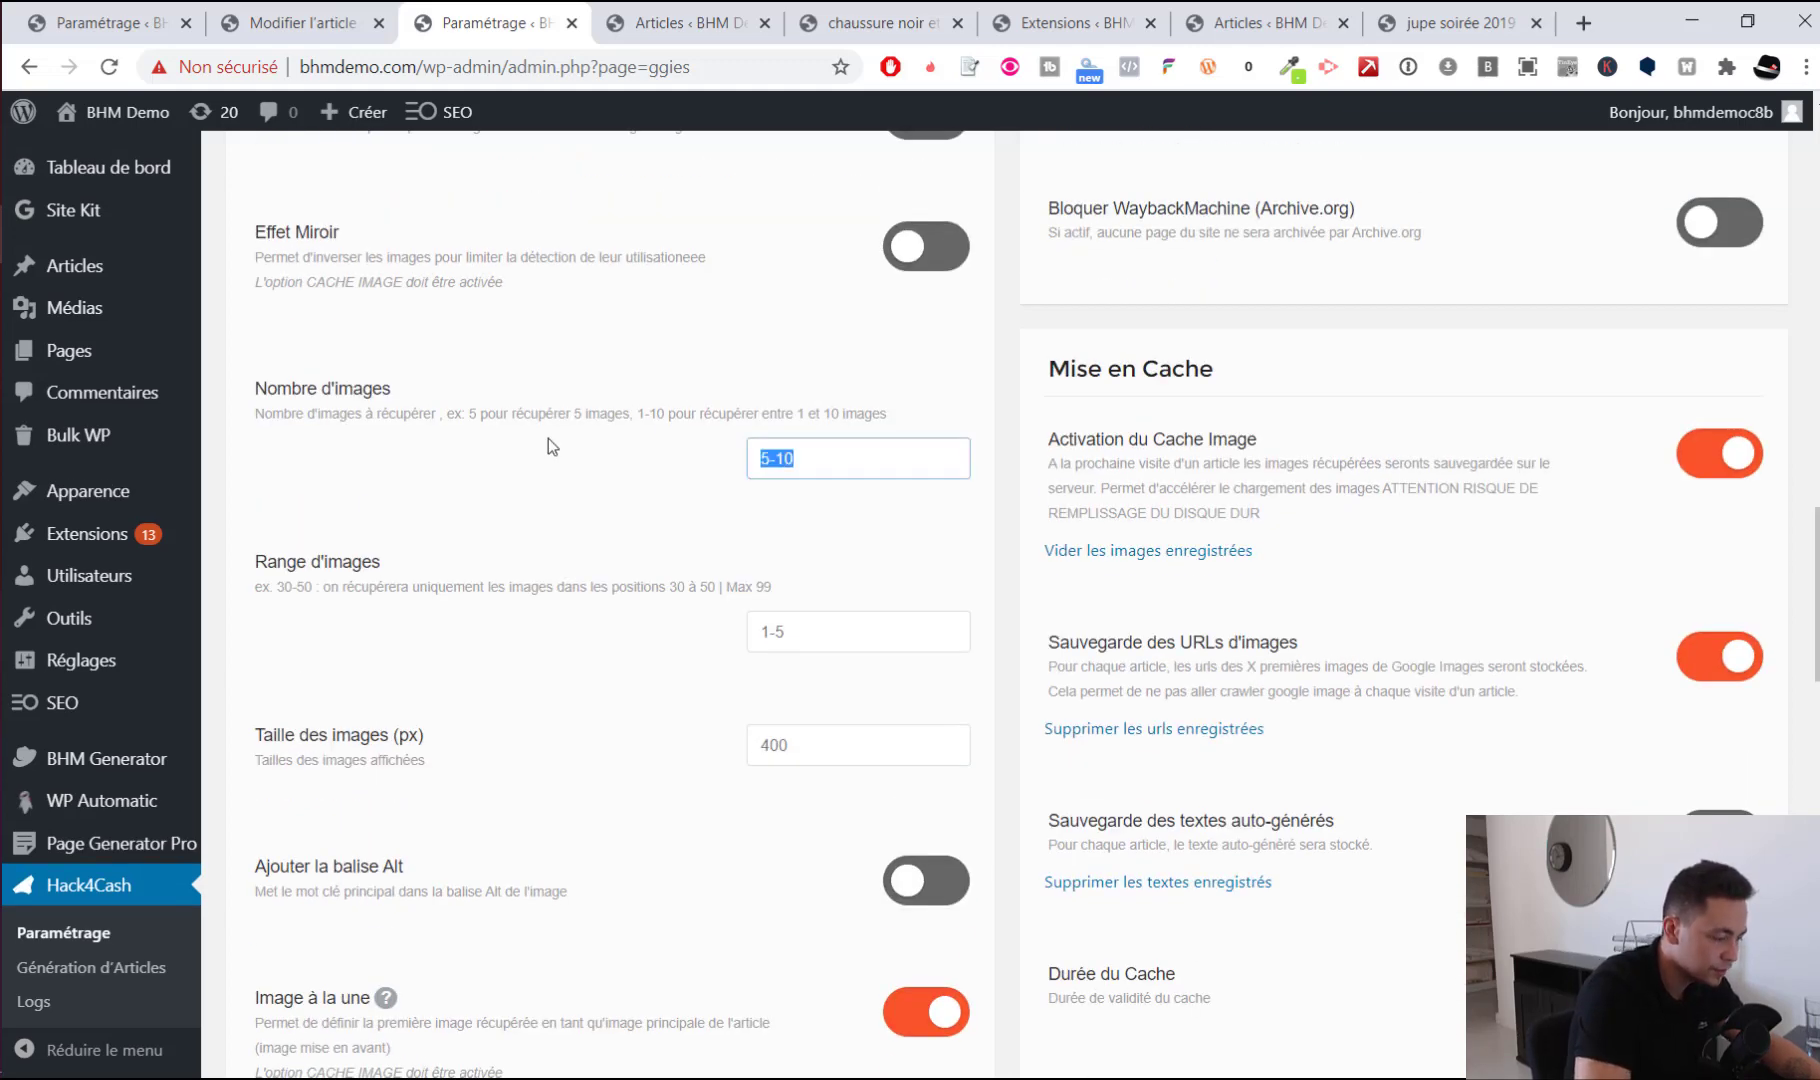
pyautogui.write('15-30')
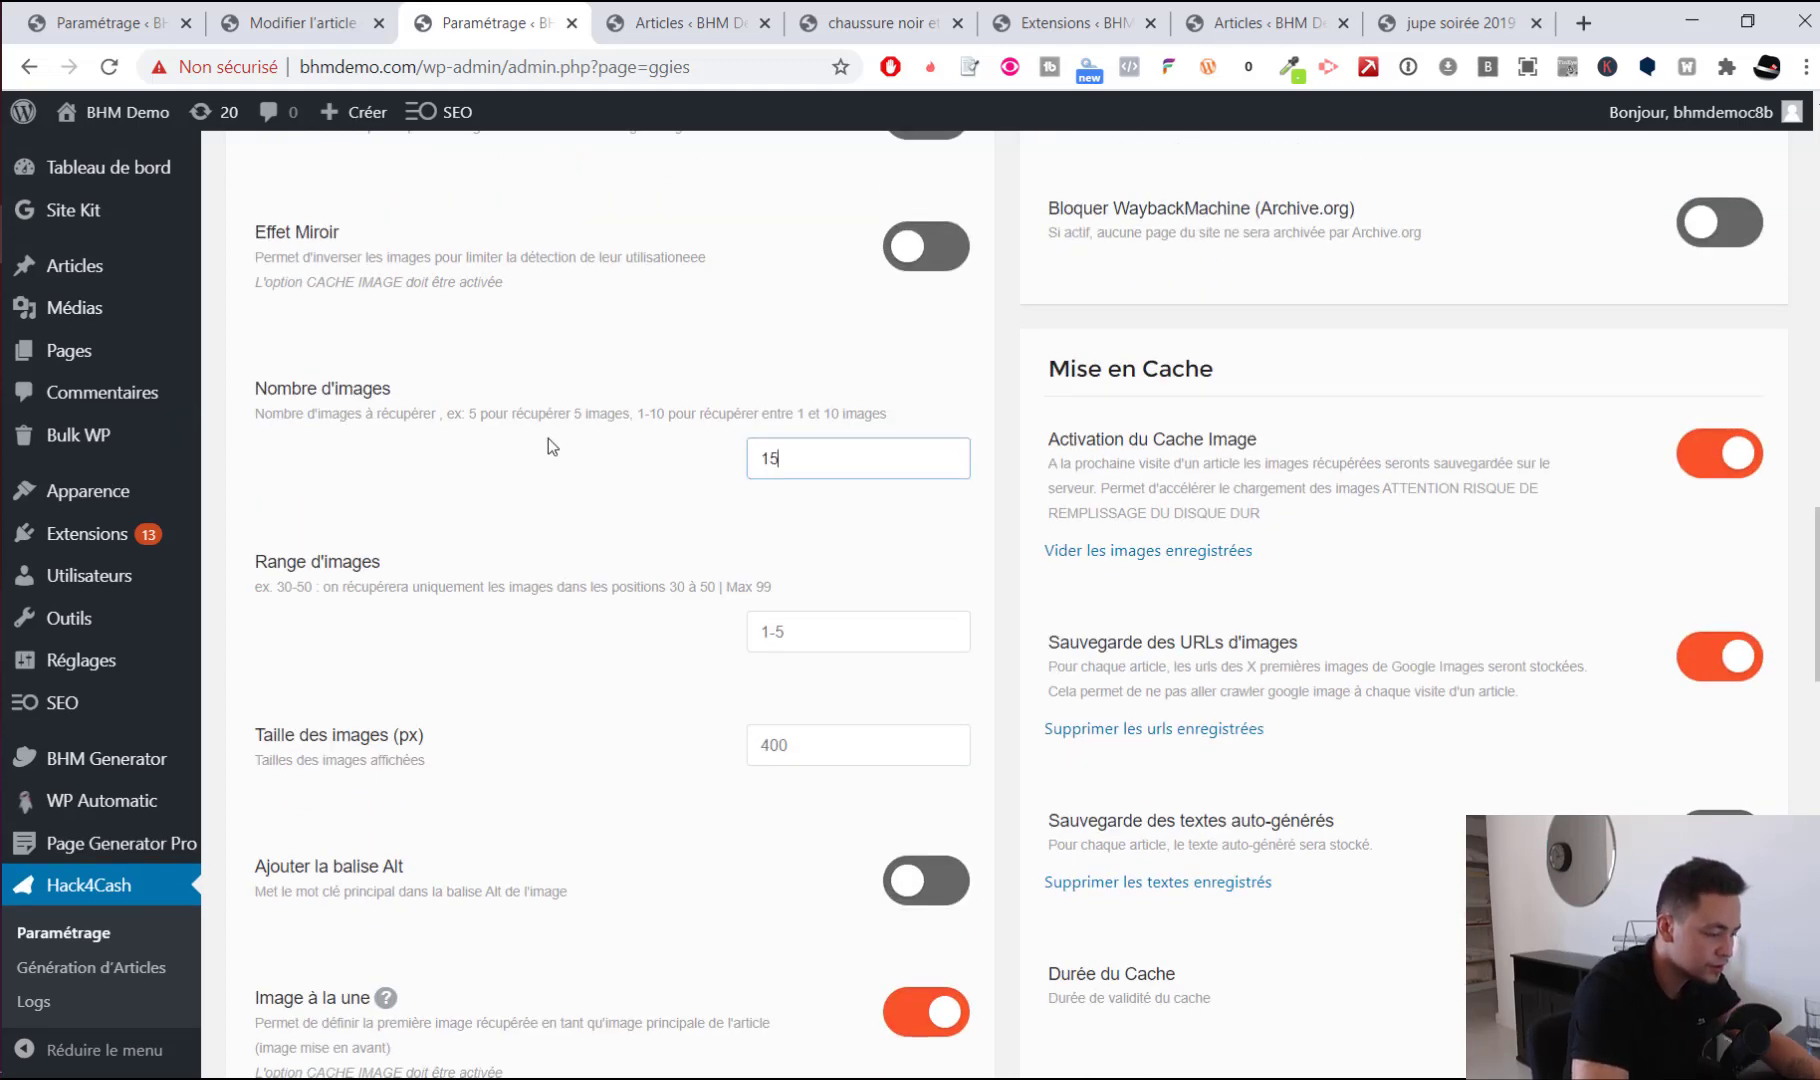
pyautogui.click(660, 414)
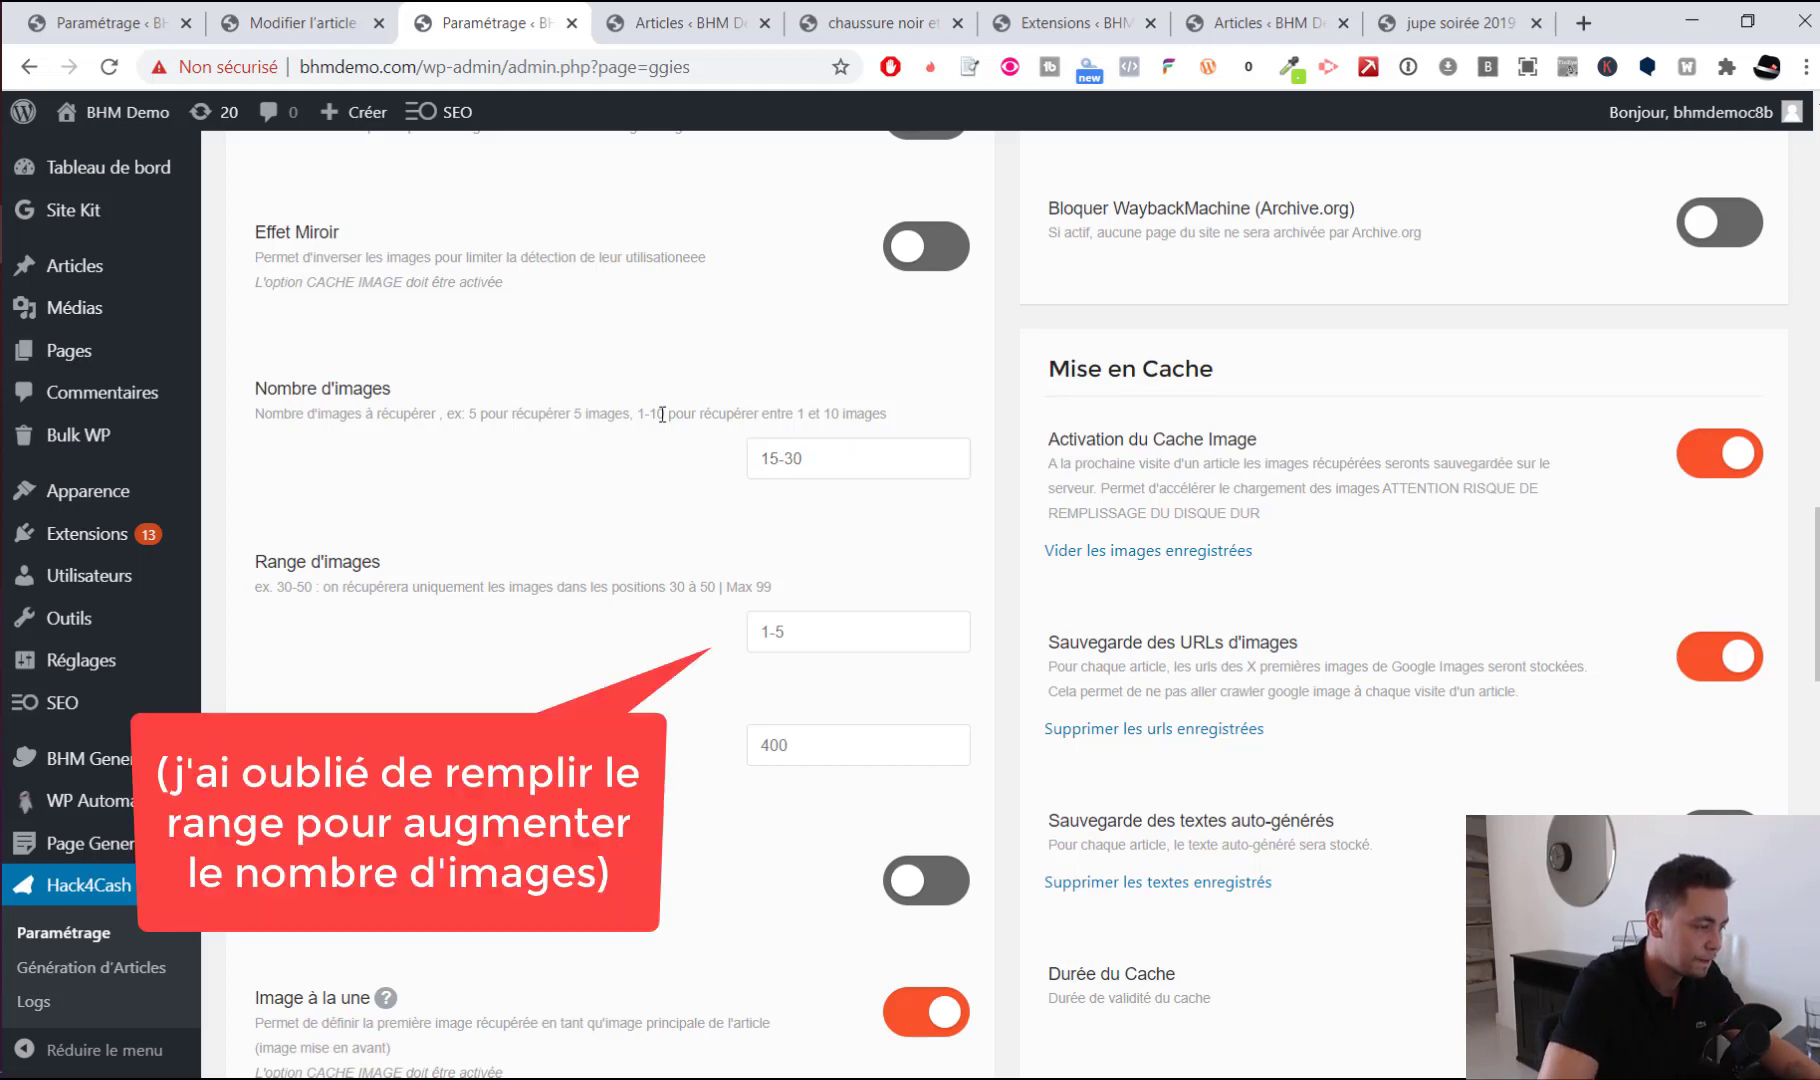
# Enable the mirror effect (Effet Miroir) for images and save the plugin settings
pyautogui.scroll(2, 660, 414)
pyautogui.click(933, 518)
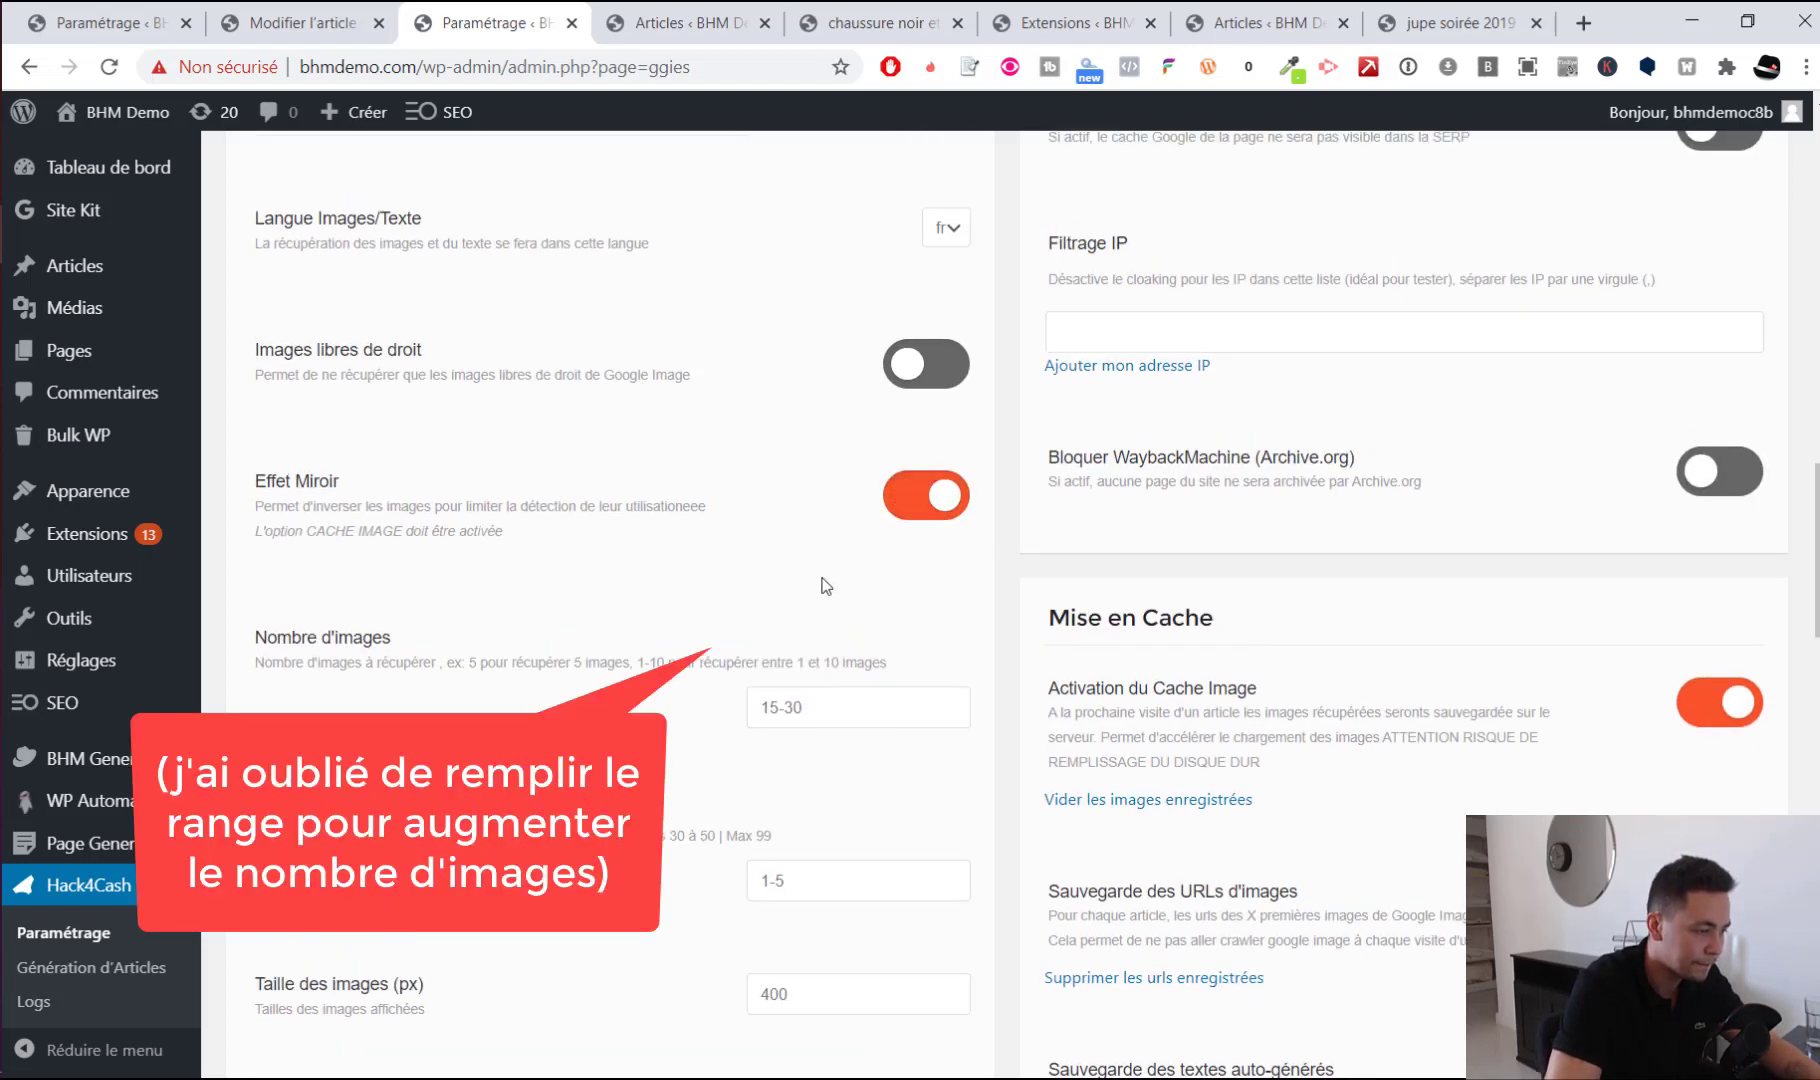
pyautogui.scroll(-20, 826, 586)
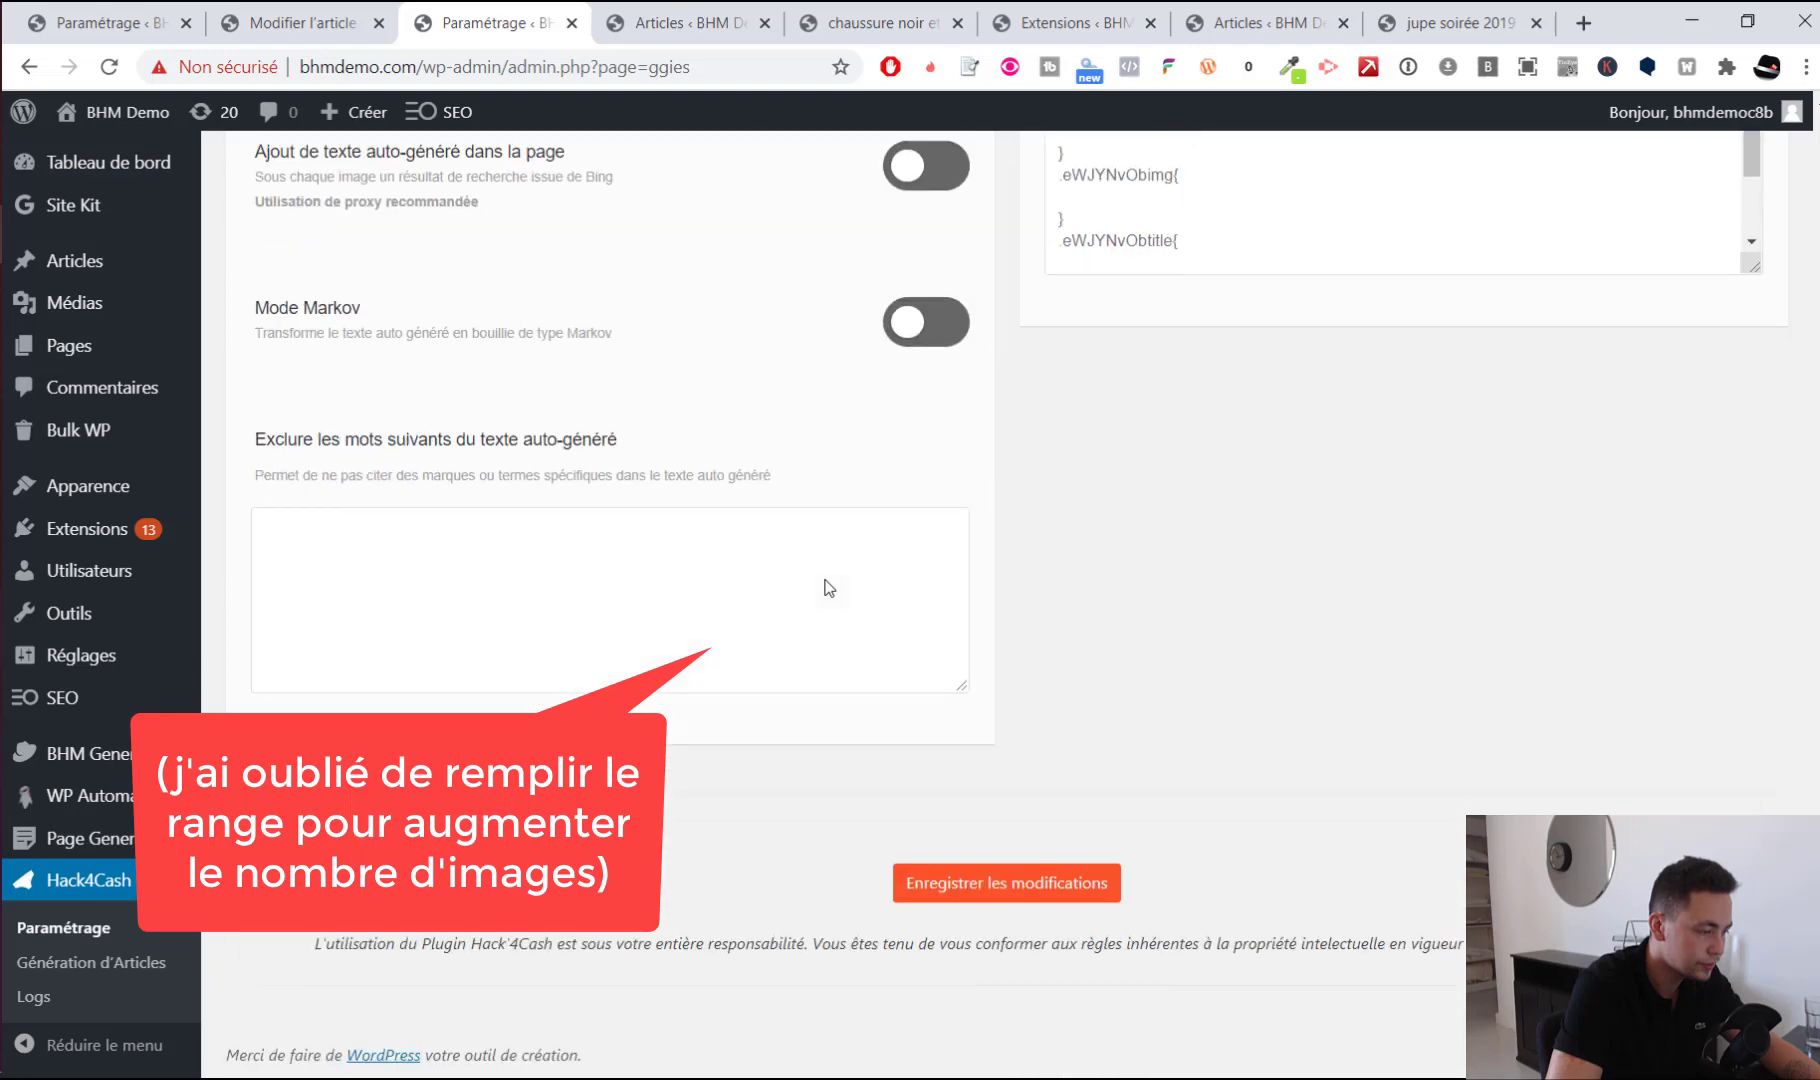
pyautogui.click(1052, 886)
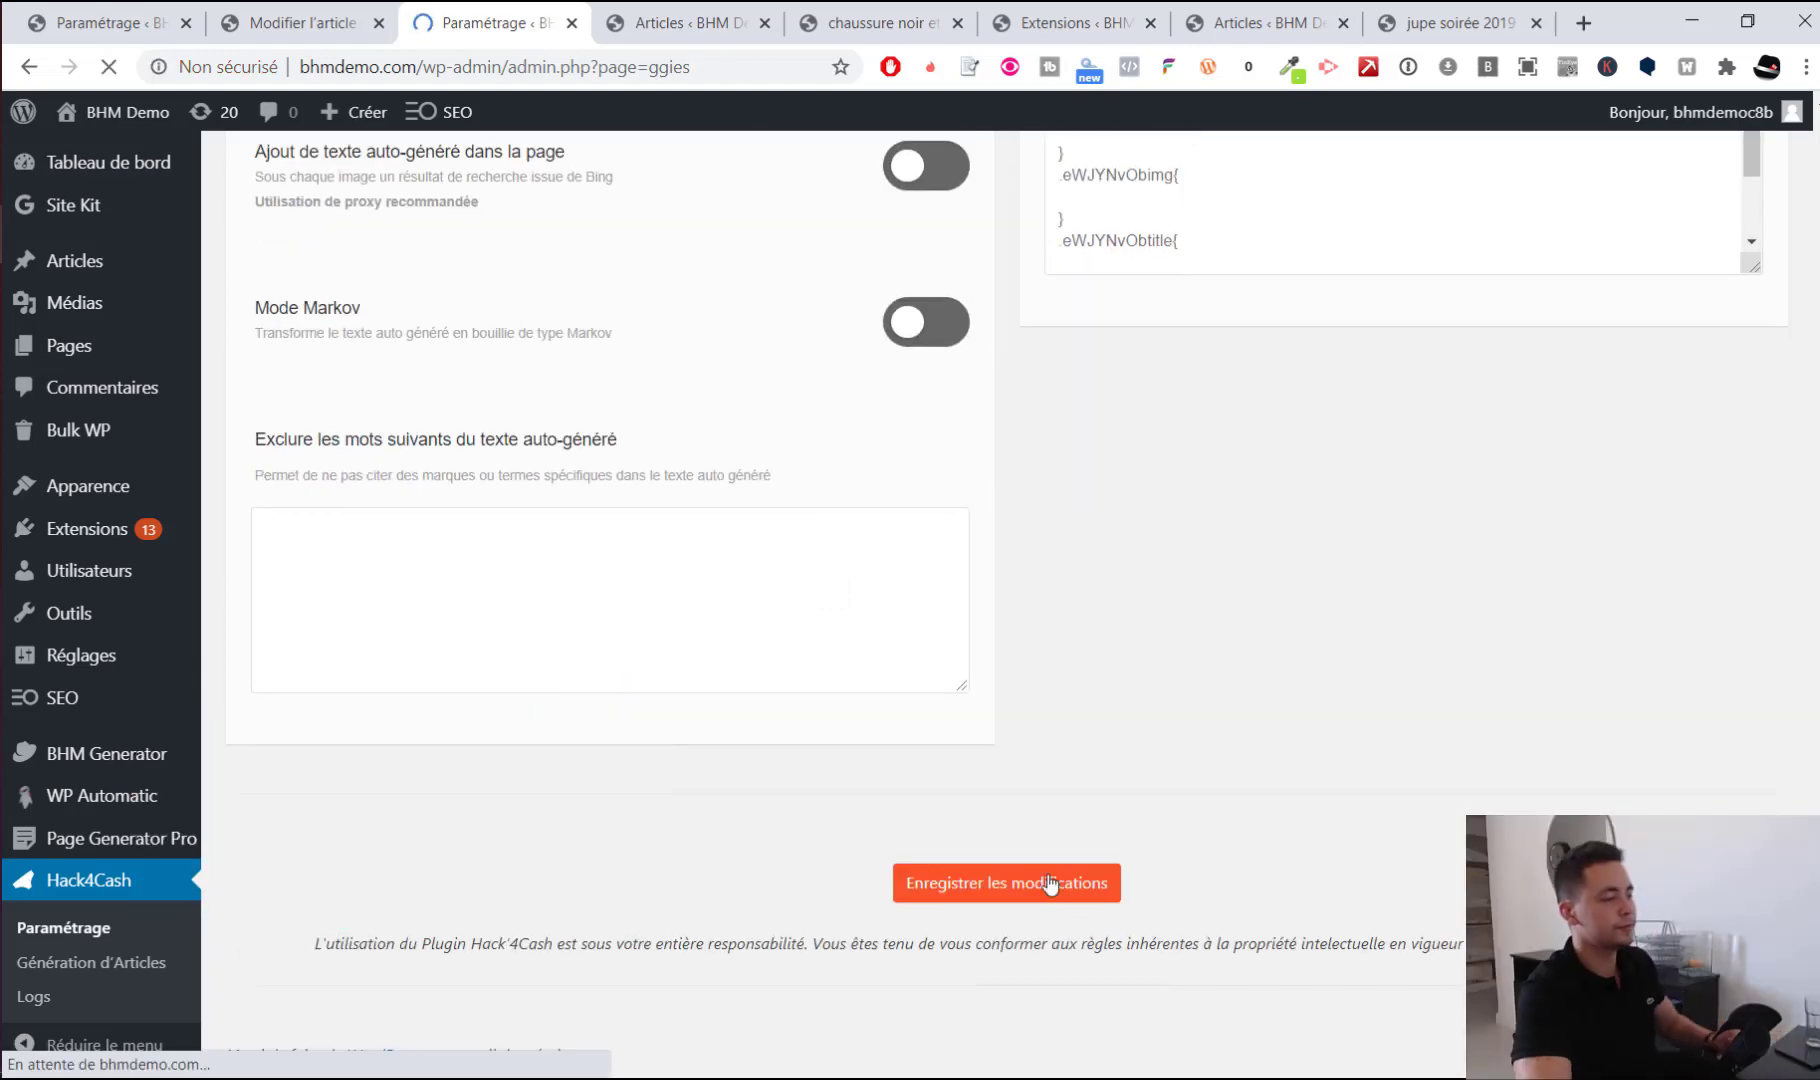
# Open the Hack4Cash article generation page and create articles in the Hack4Cash category for all selected keywords, using the nested wpts_spin text
pyautogui.scroll(-6, 148, 960)
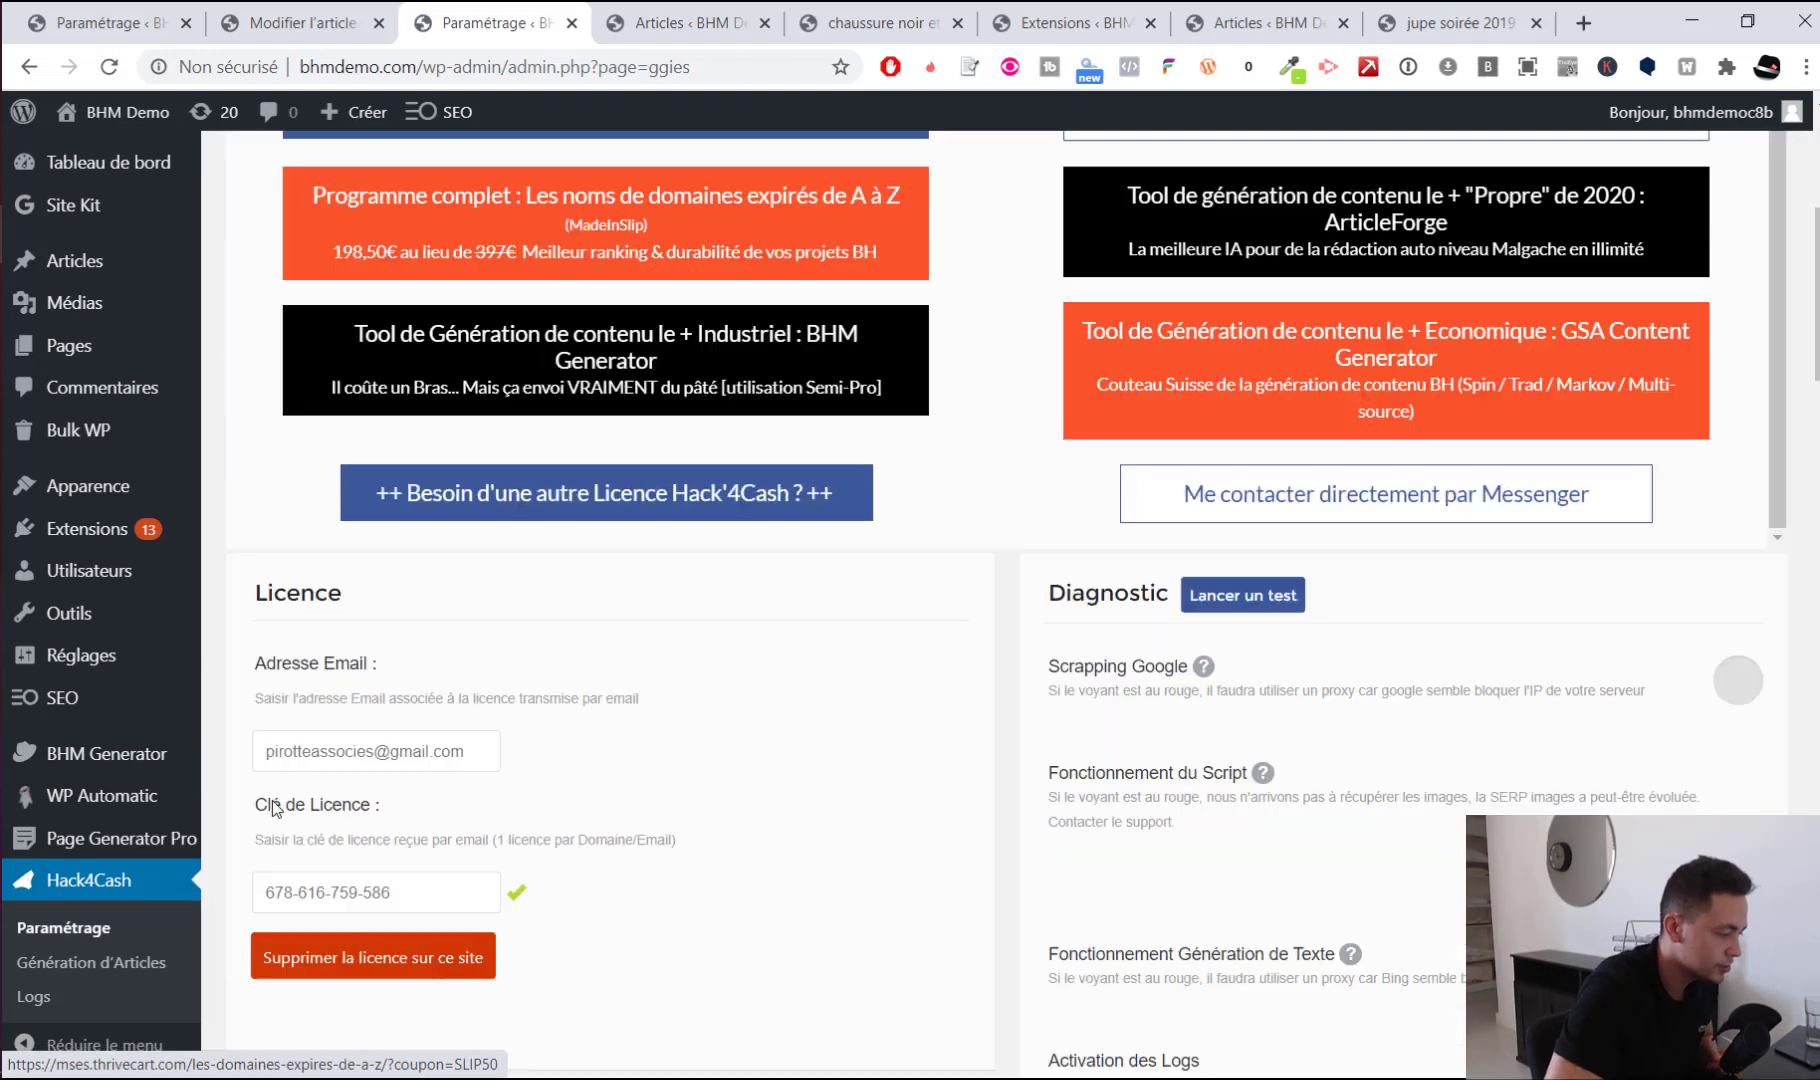
pyautogui.click(148, 960)
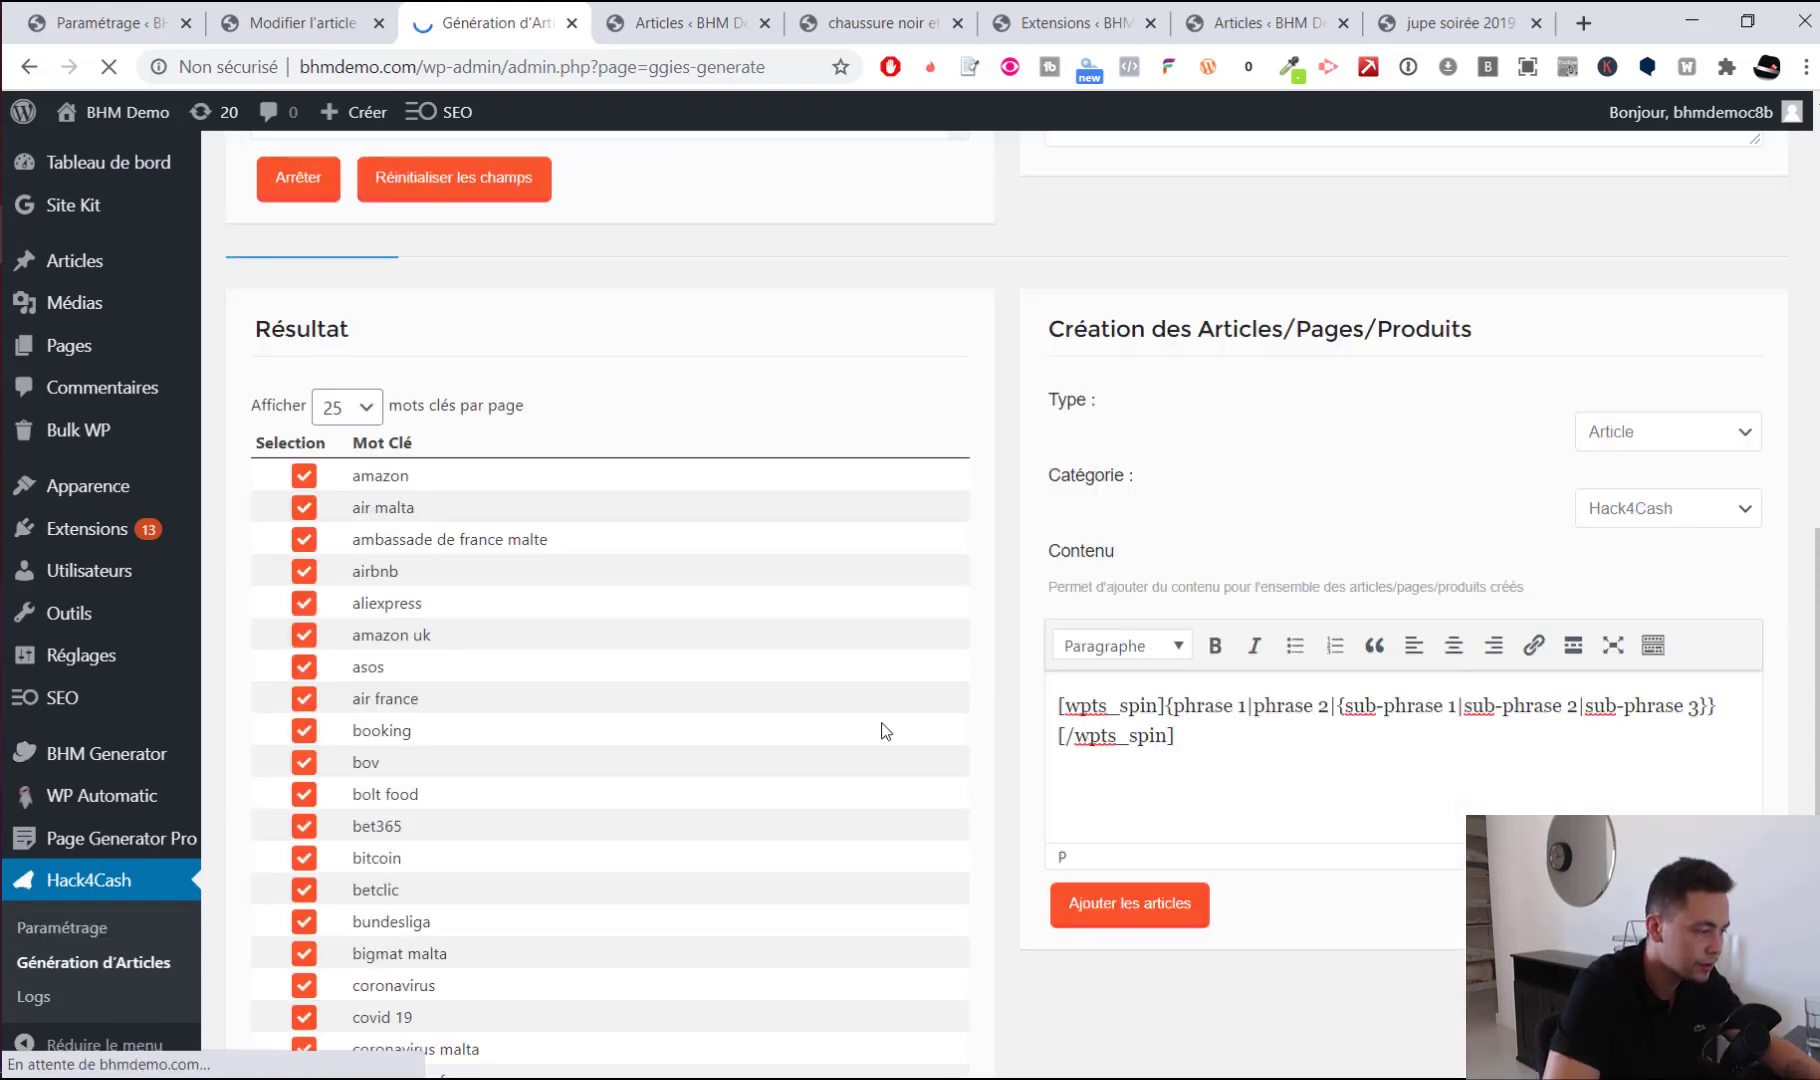
pyautogui.scroll(-4, 674, 313)
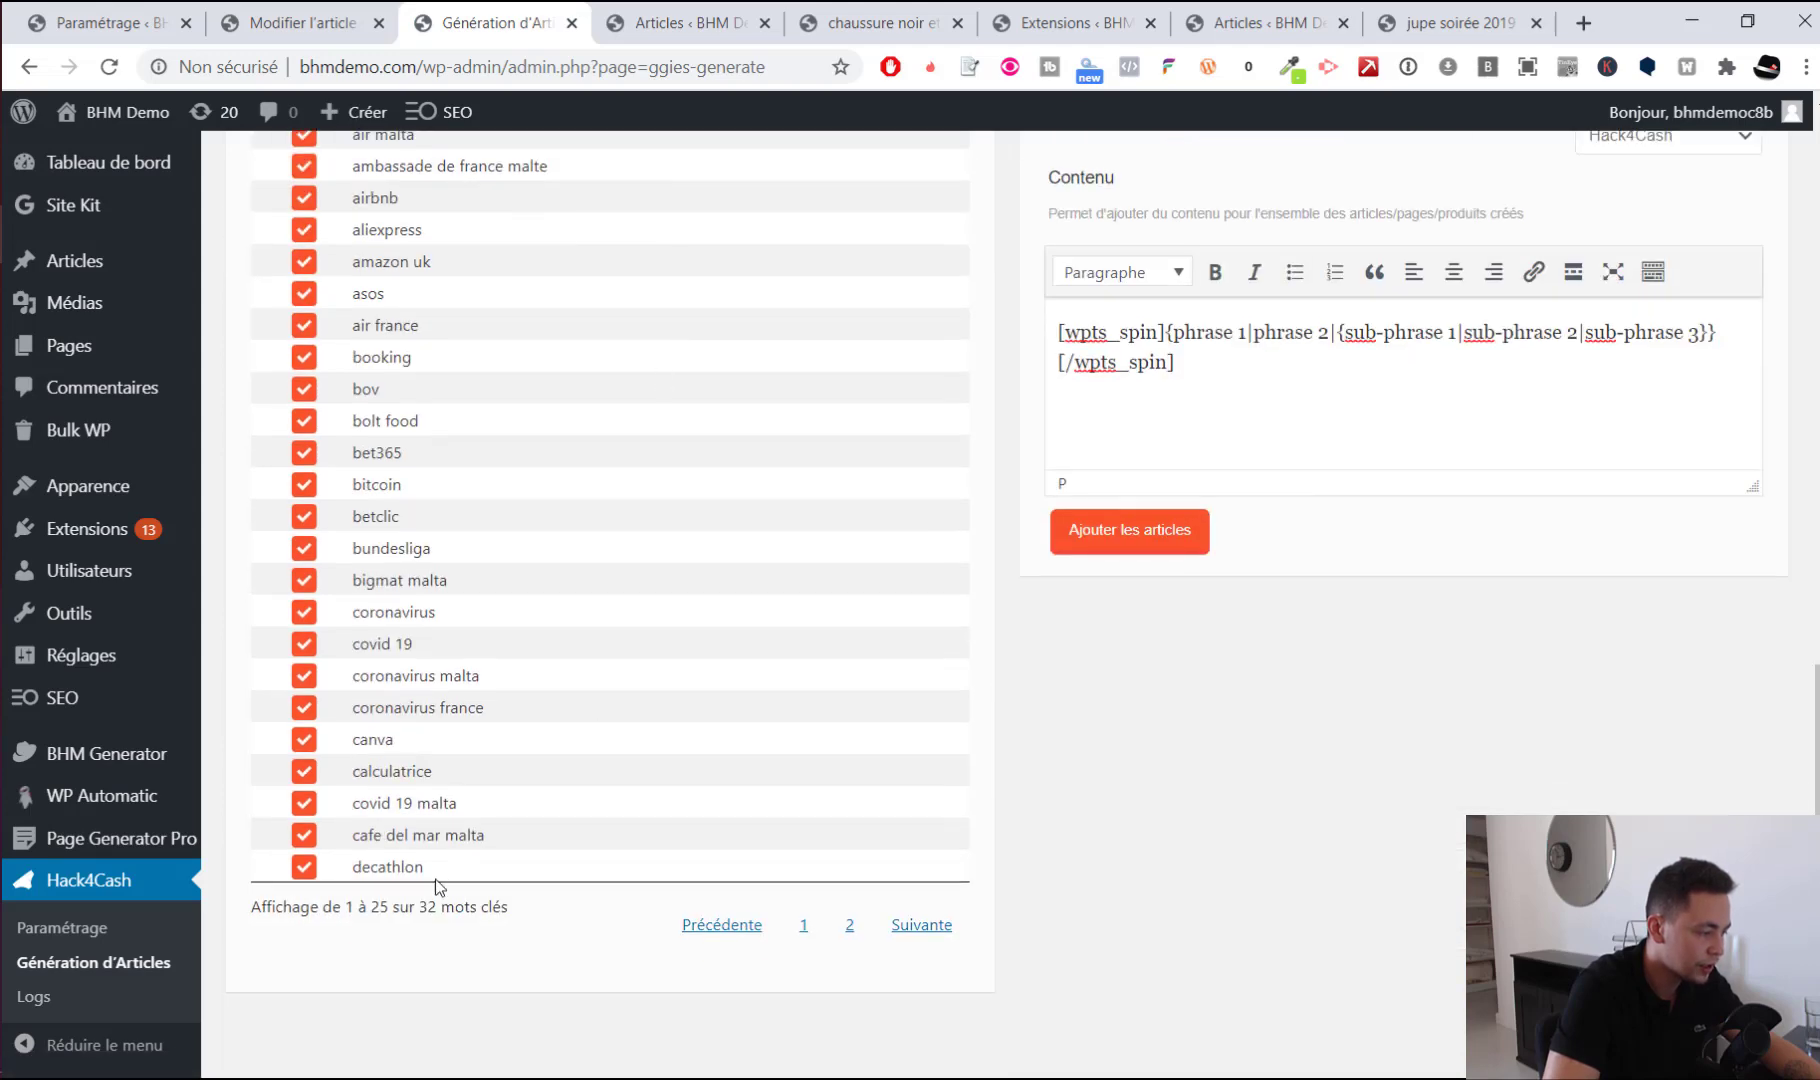
pyautogui.click(1146, 535)
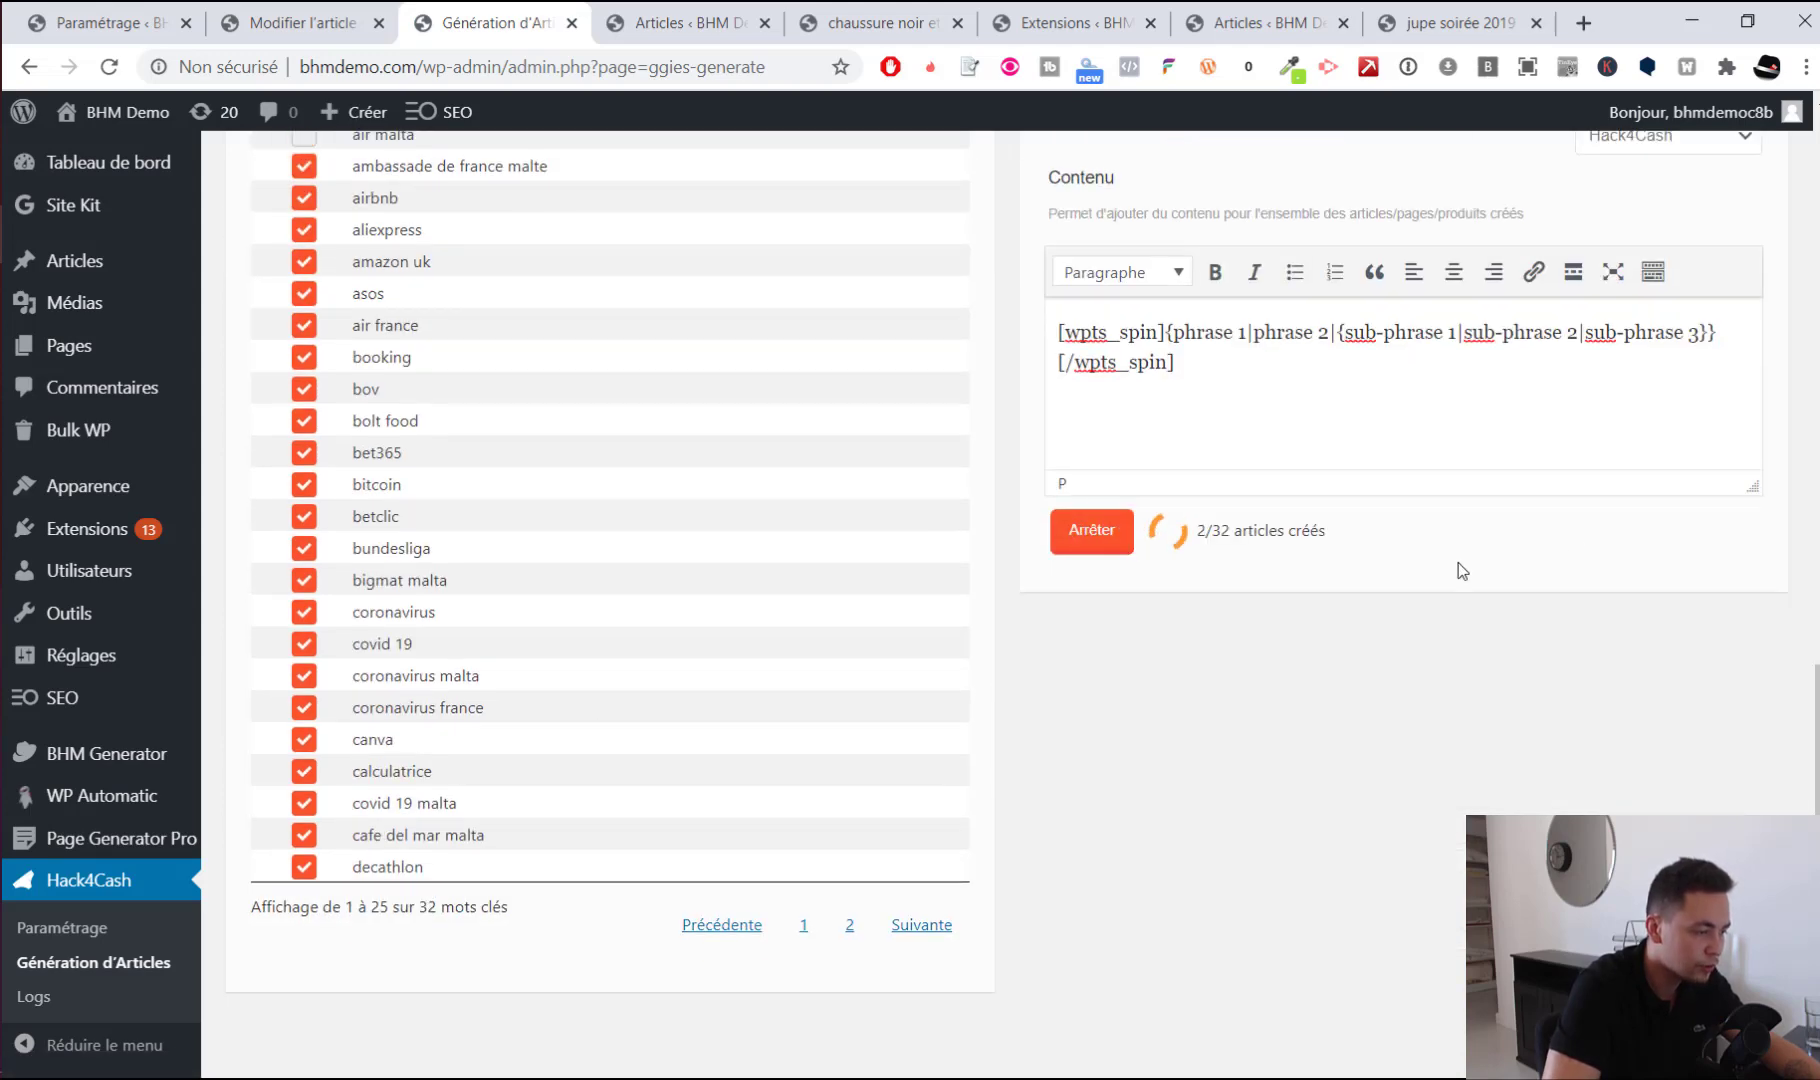
pyautogui.scroll(3, 1457, 562)
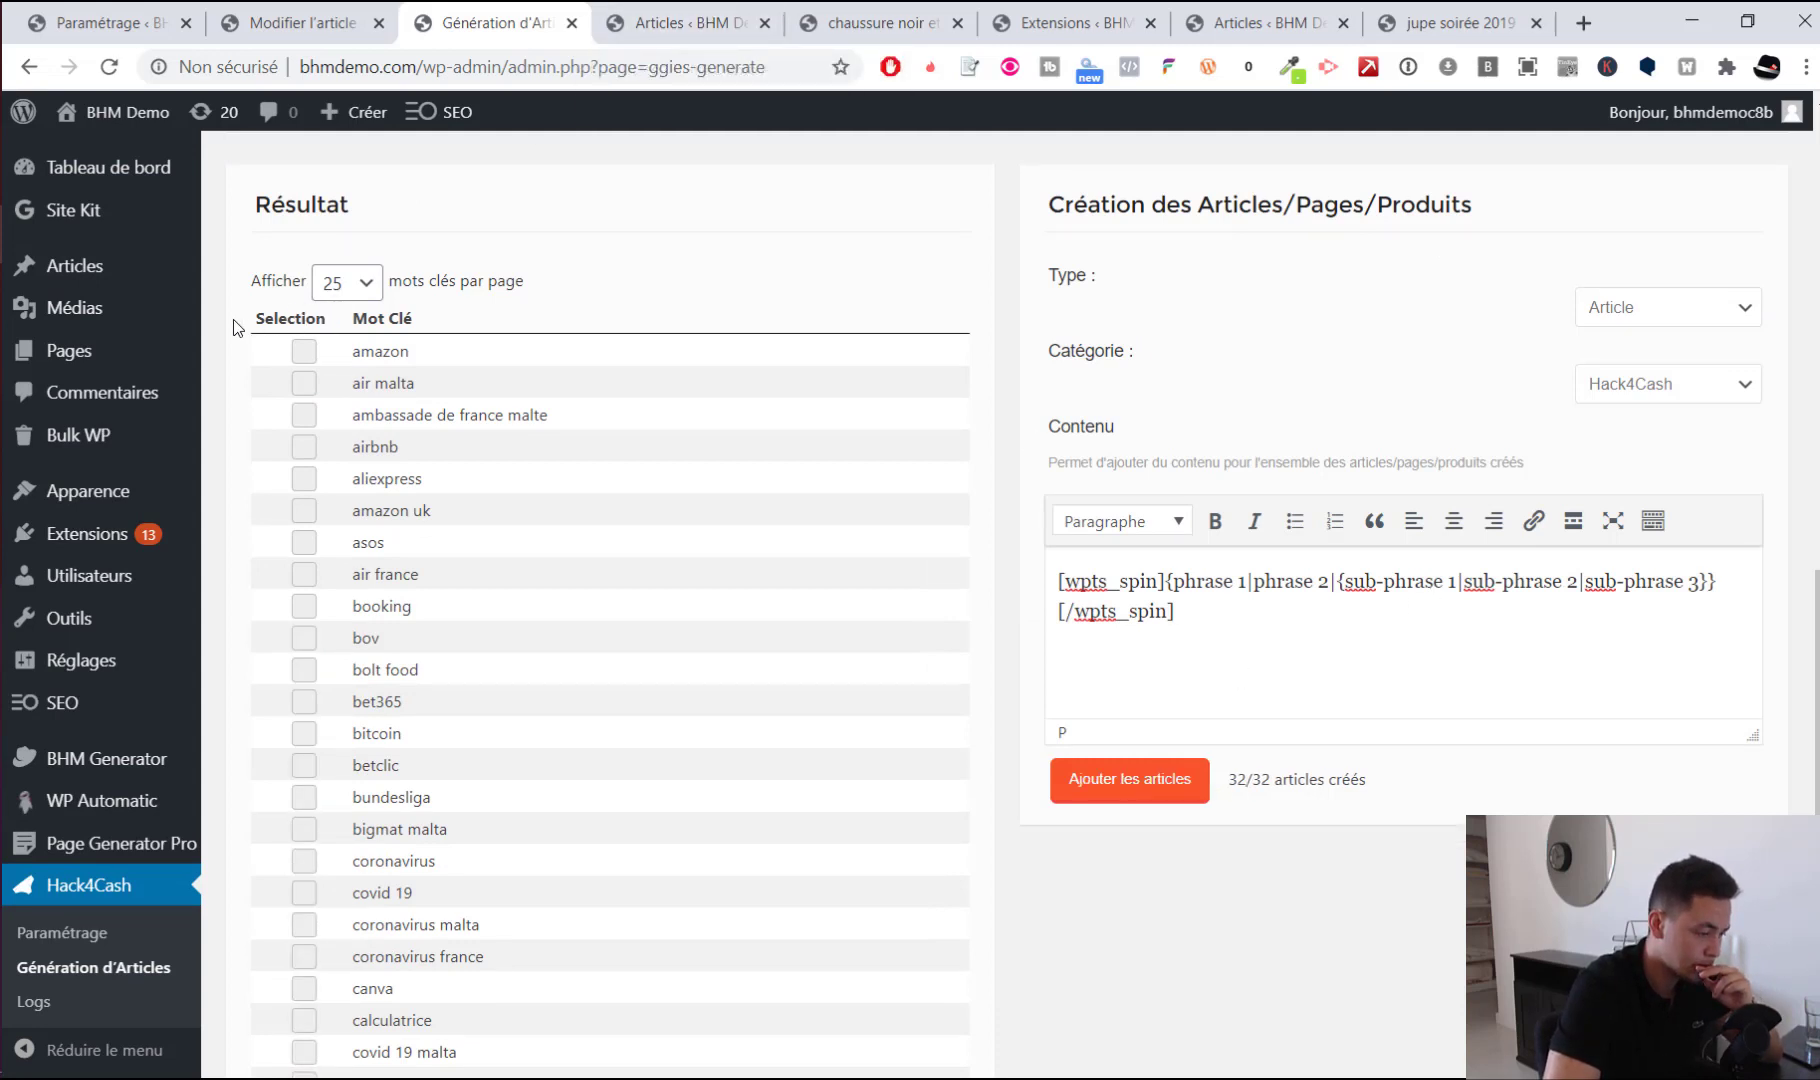
# Open the list of all articles in a new tab and display the newly generated deezer article
pyautogui.rightClick(126, 274)
pyautogui.click(200, 291)
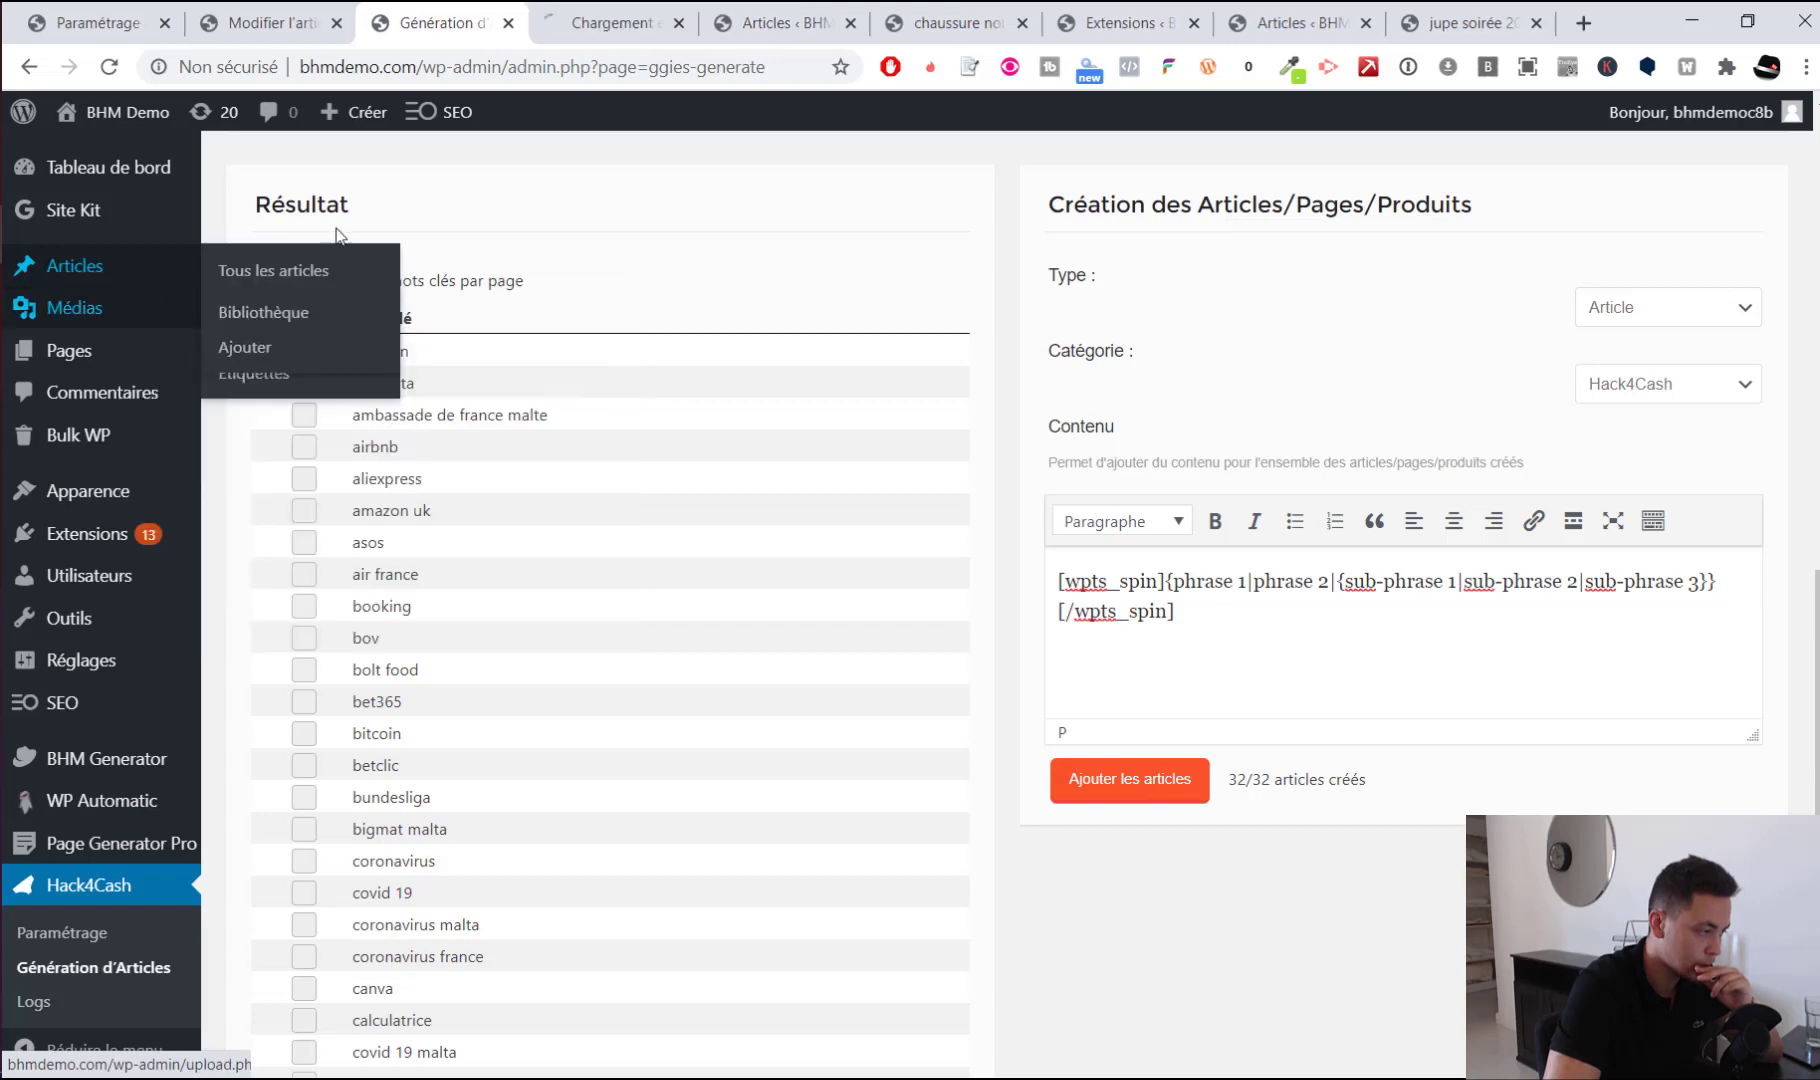
pyautogui.click(625, 36)
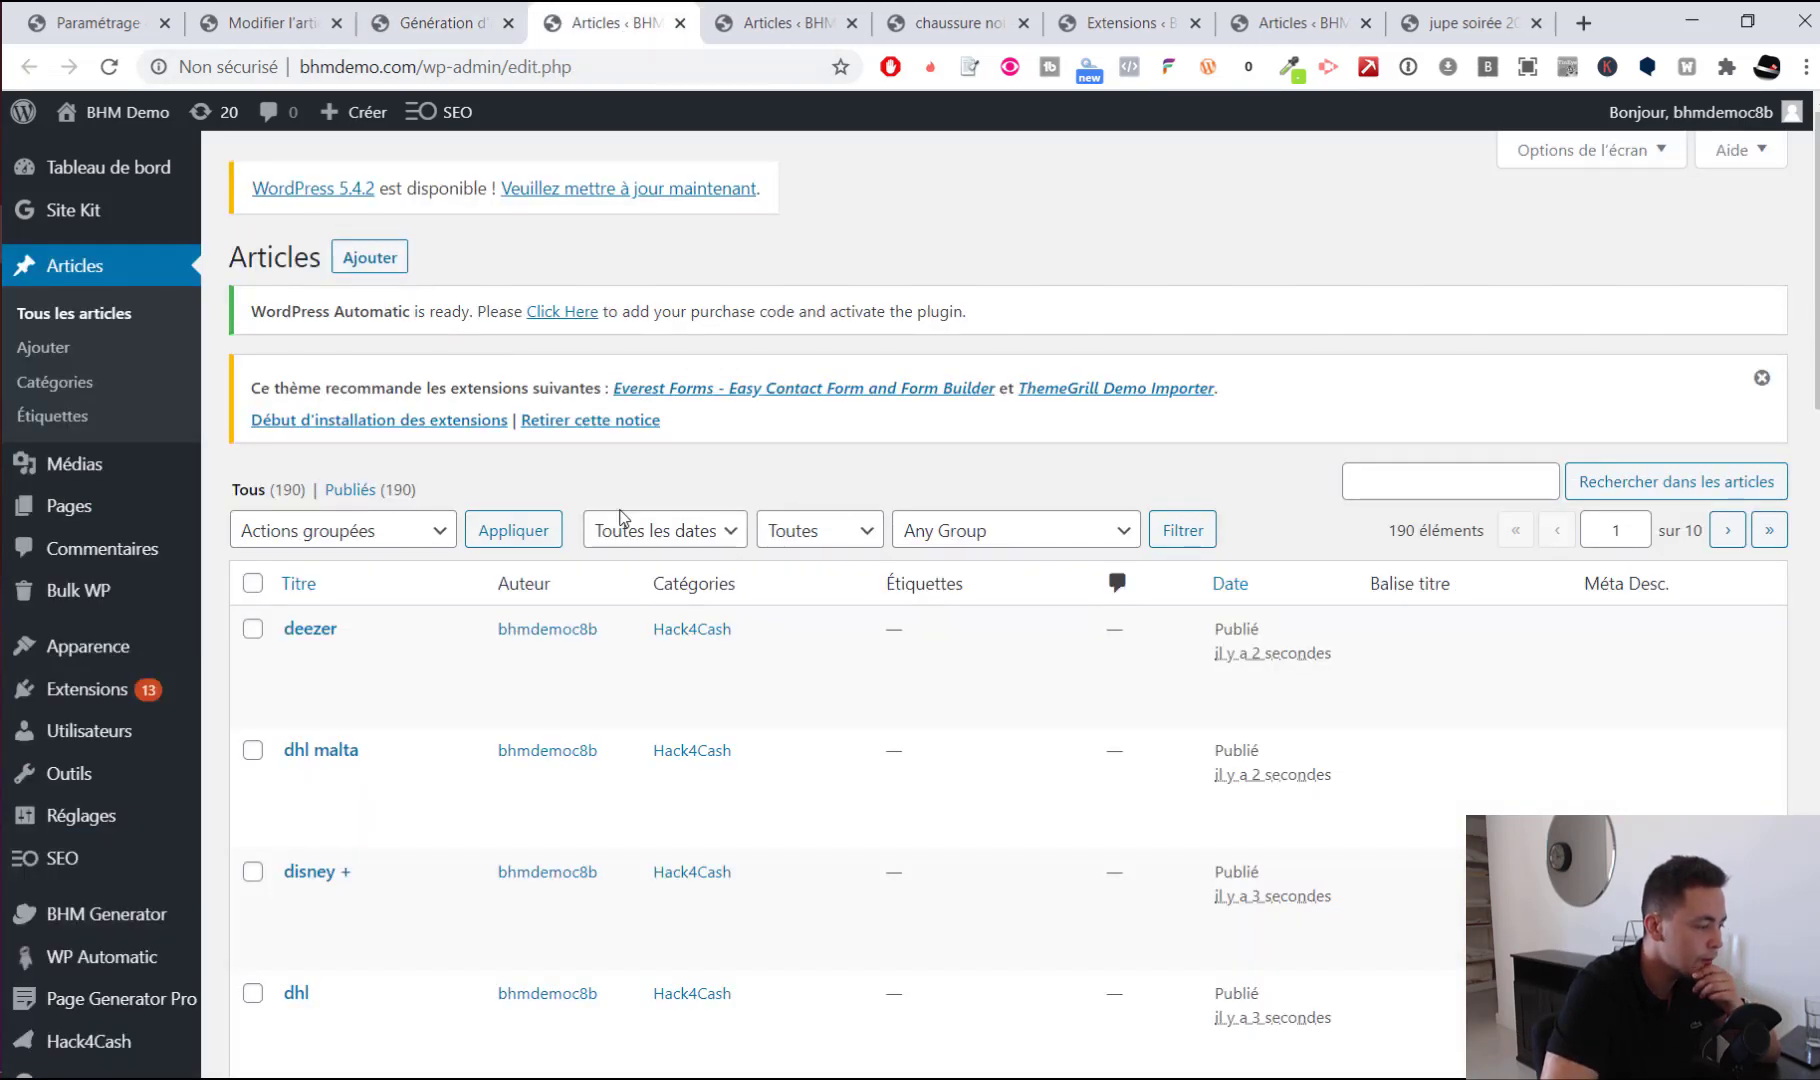
pyautogui.scroll(-3, 471, 500)
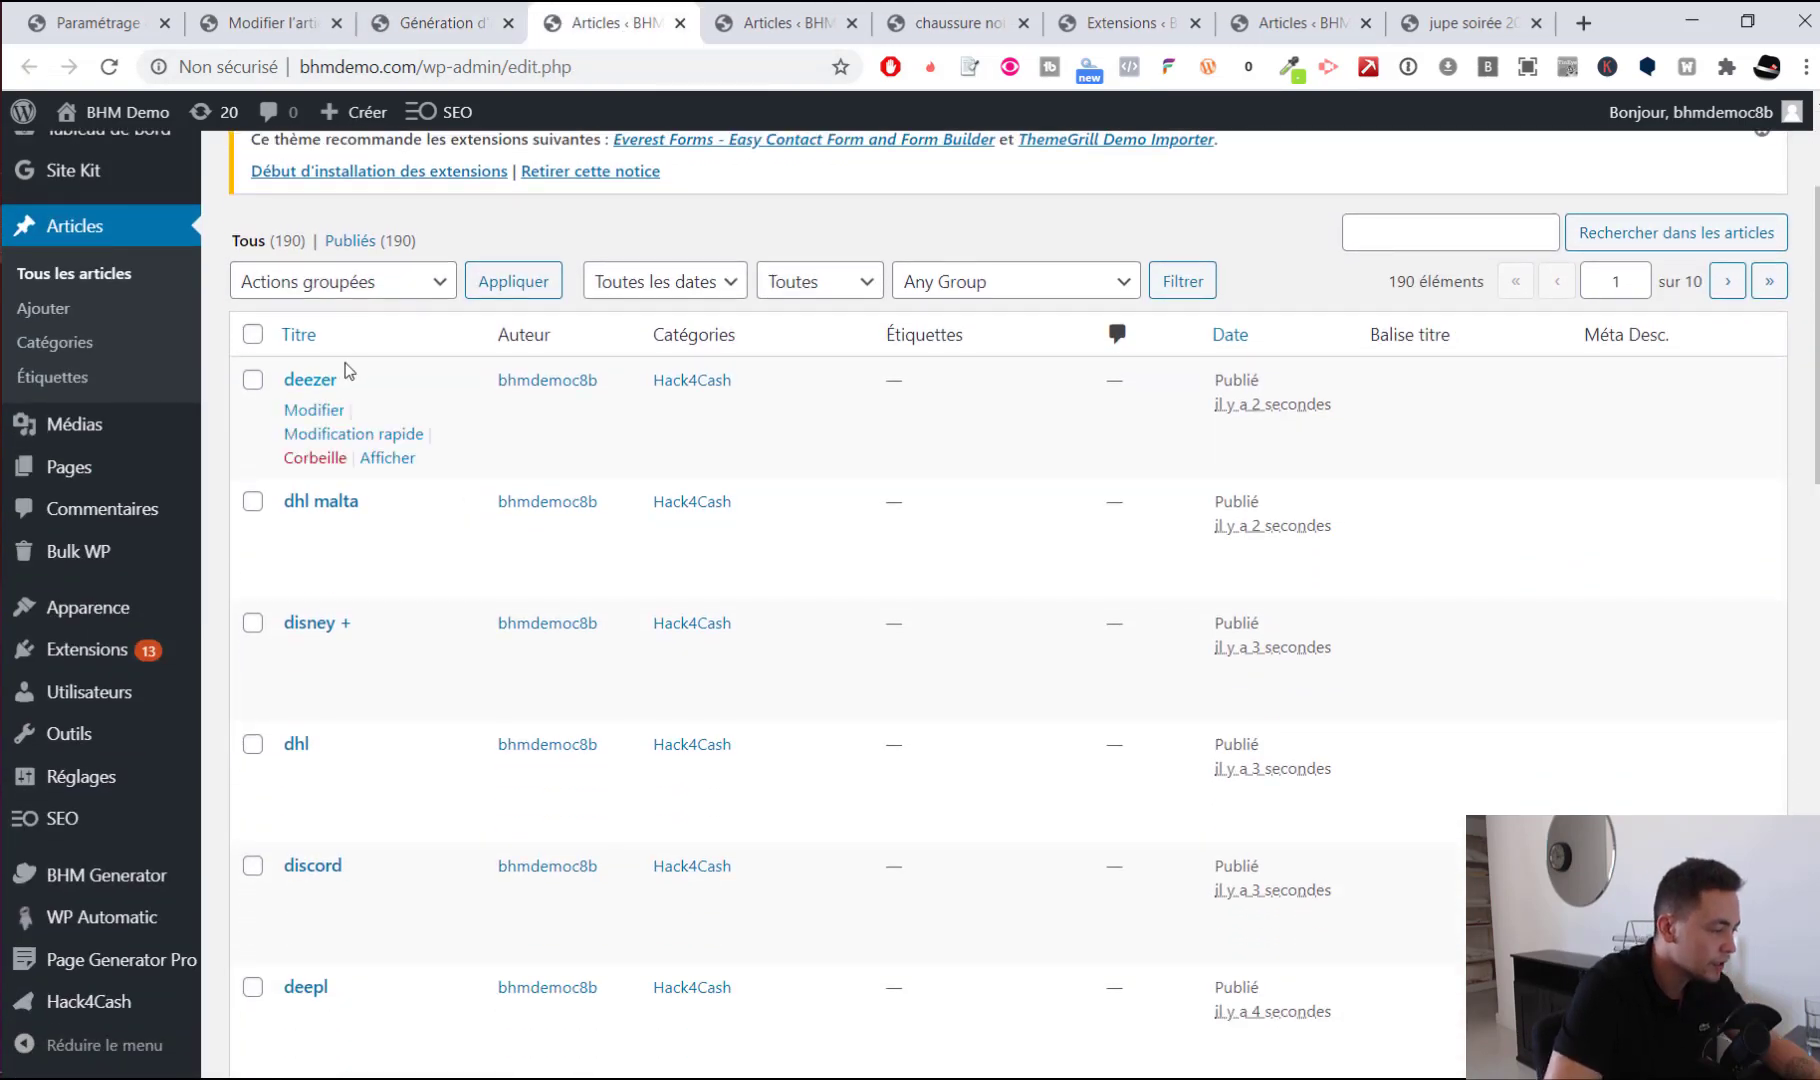
pyautogui.middleClick(398, 458)
pyautogui.click(632, 22)
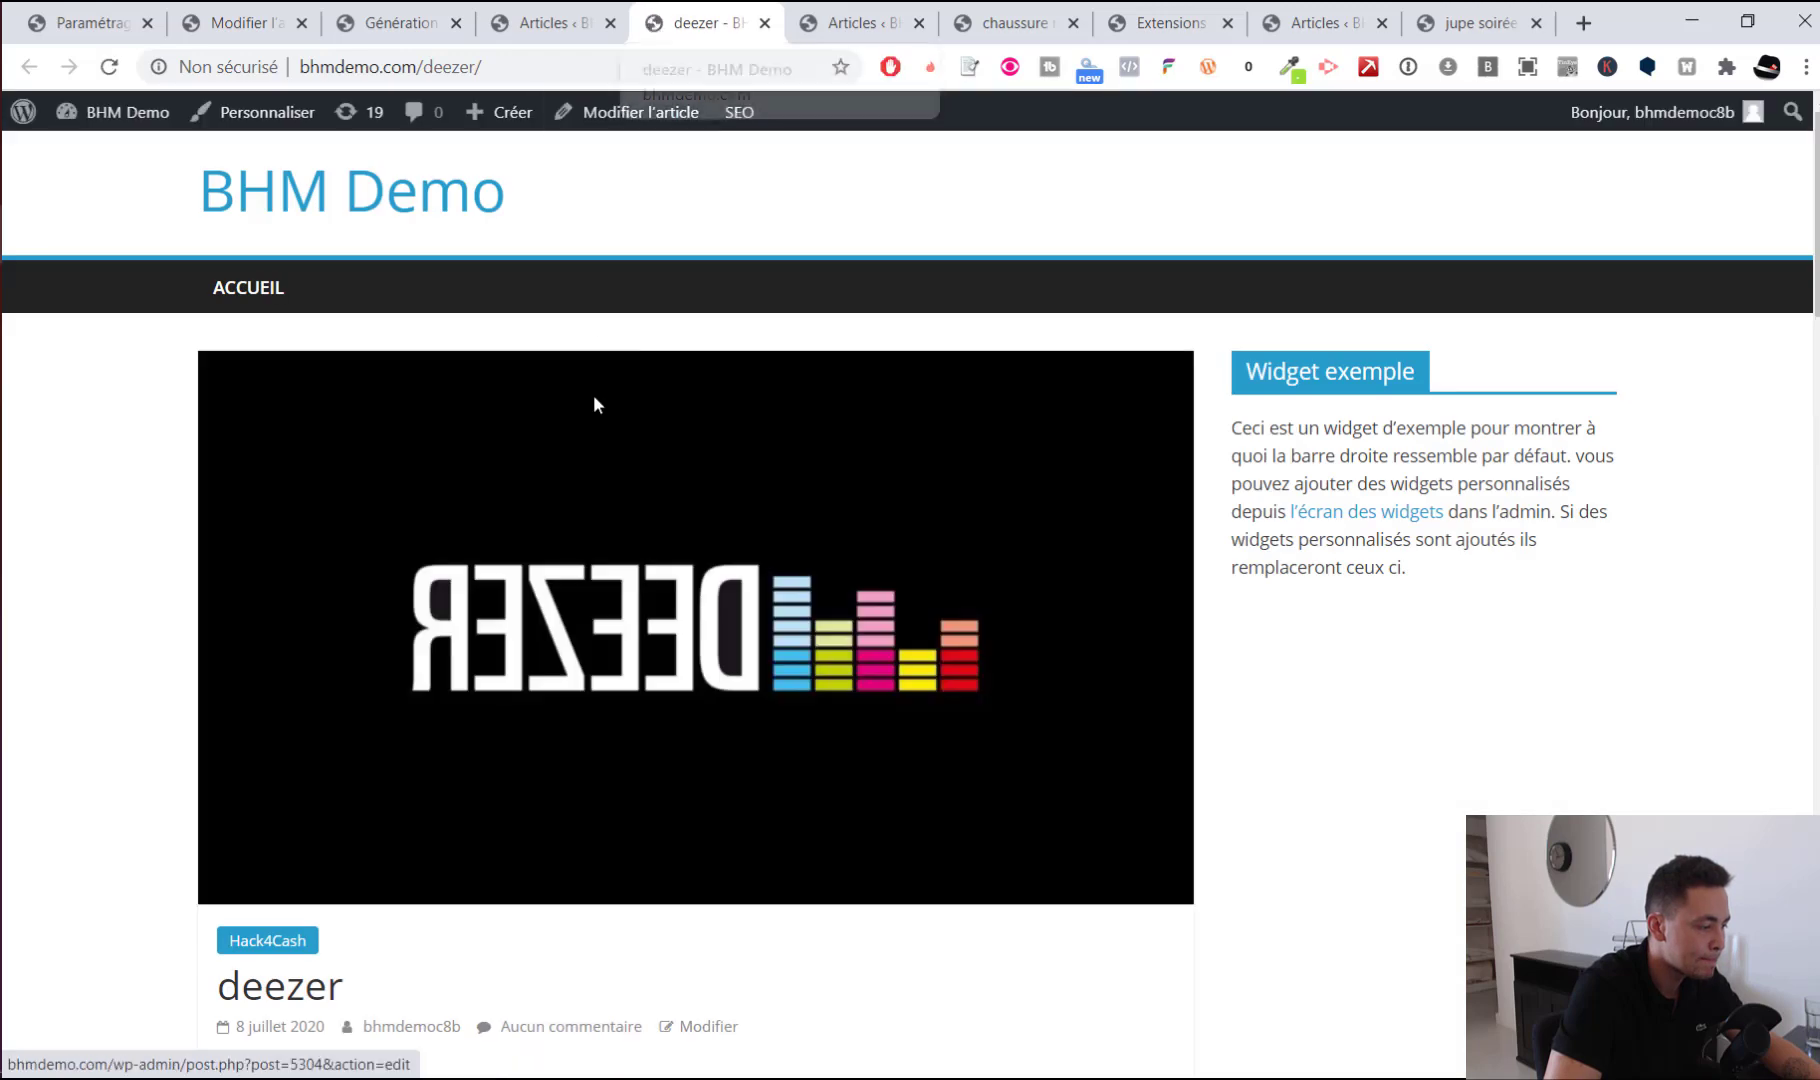
# Examine the deezer article's featured image, spun phrase and content images for the mirror effect and display size
pyautogui.scroll(-3, 594, 388)
pyautogui.scroll(2, 700, 440)
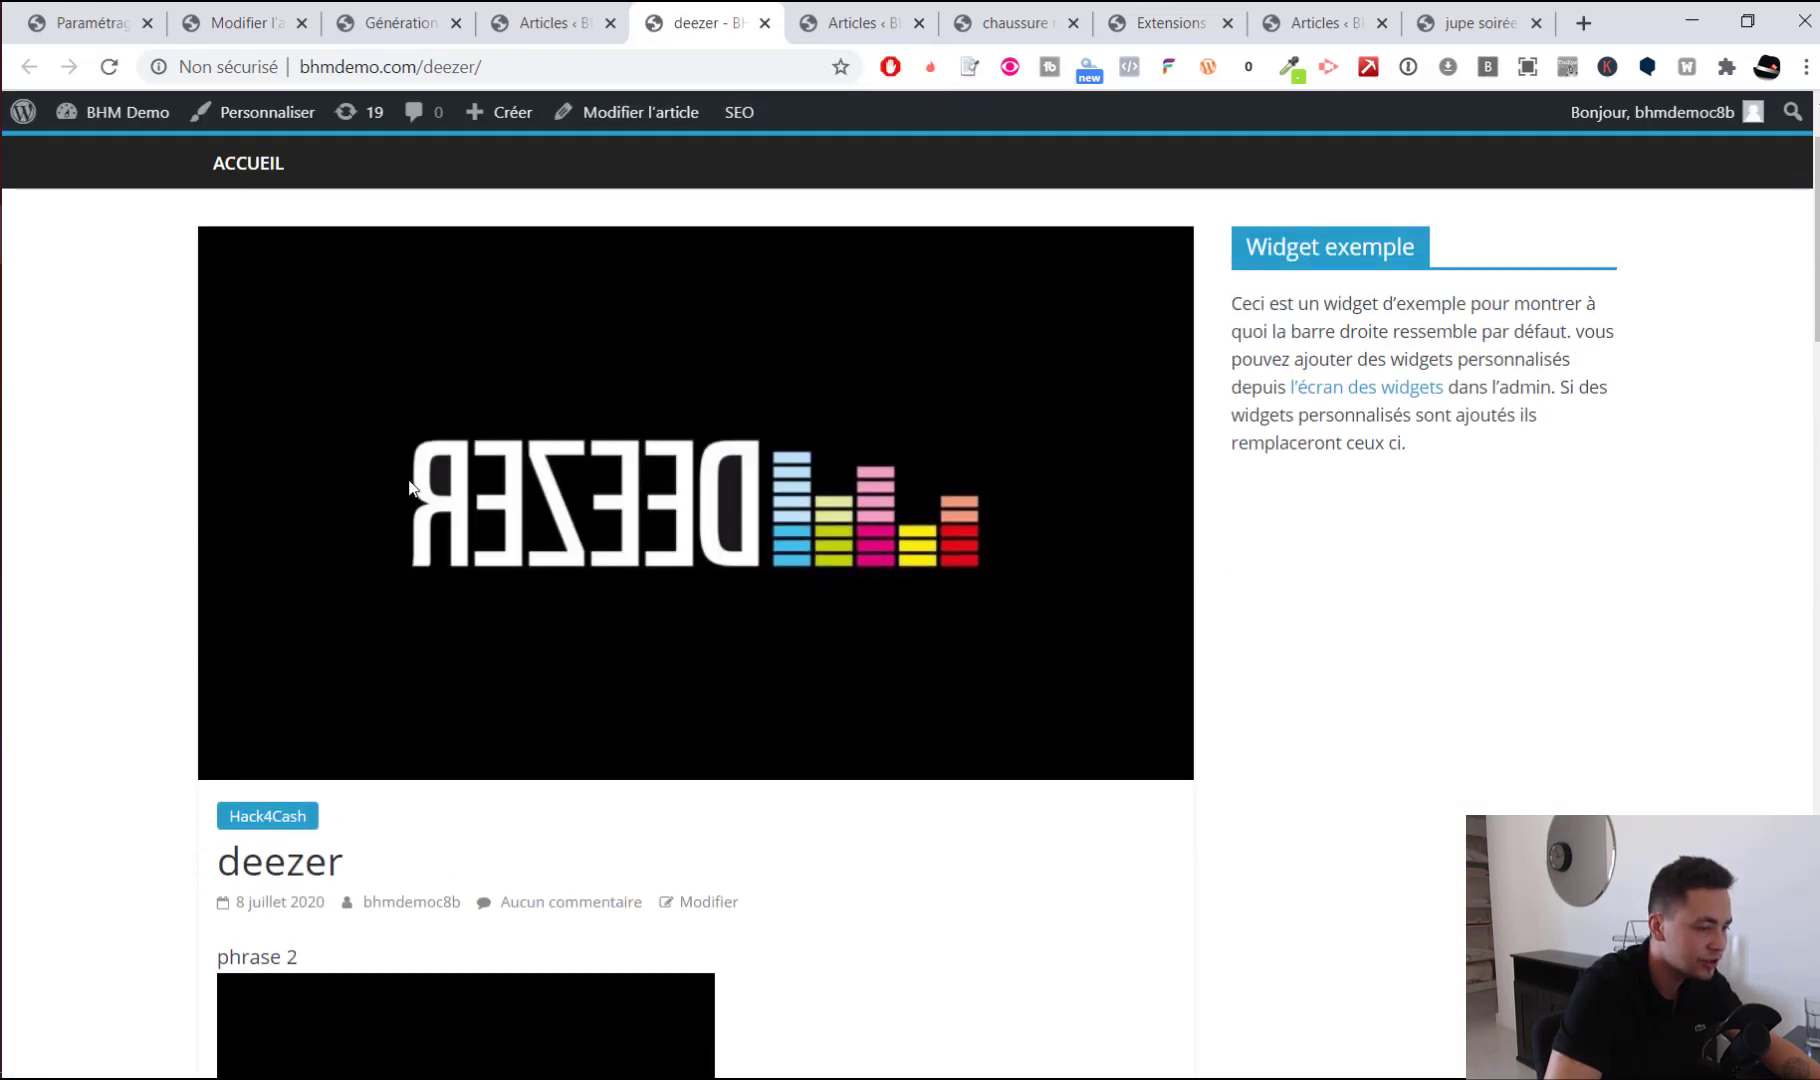
pyautogui.scroll(-7, 402, 478)
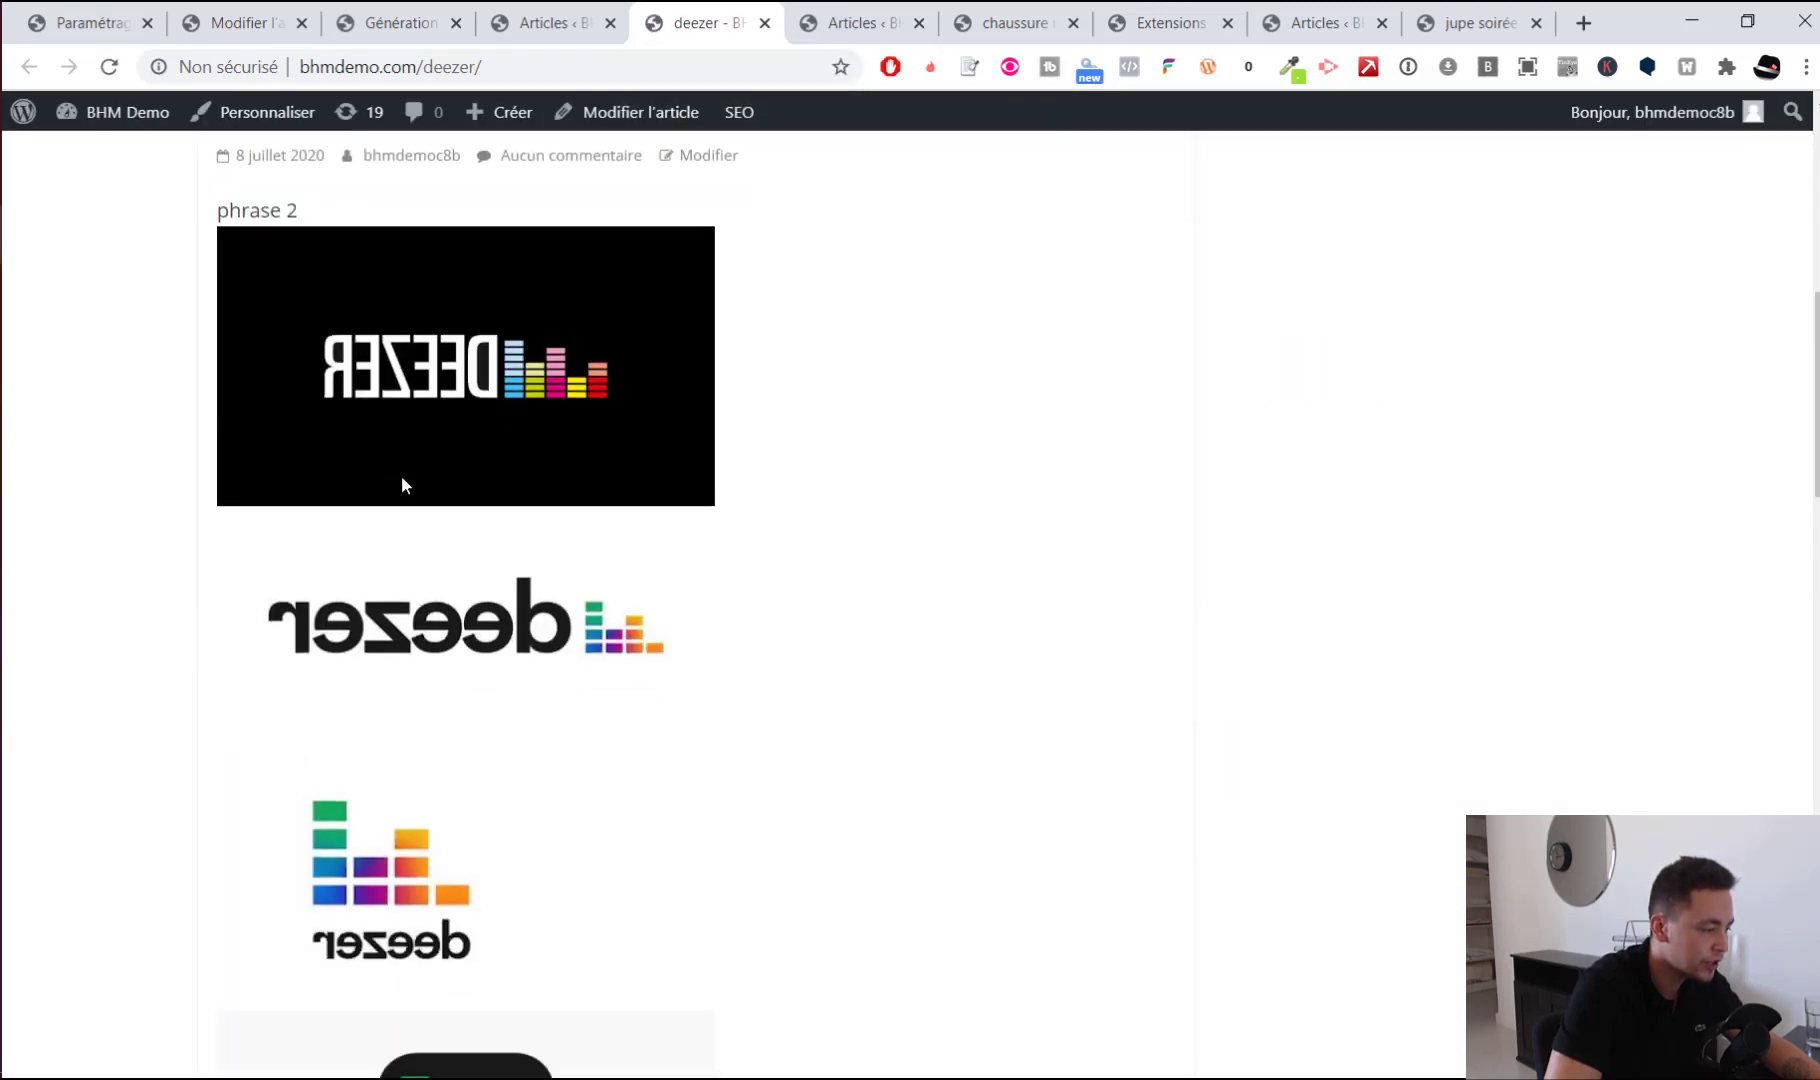
pyautogui.scroll(3, 401, 475)
pyautogui.scroll(-12, 466, 584)
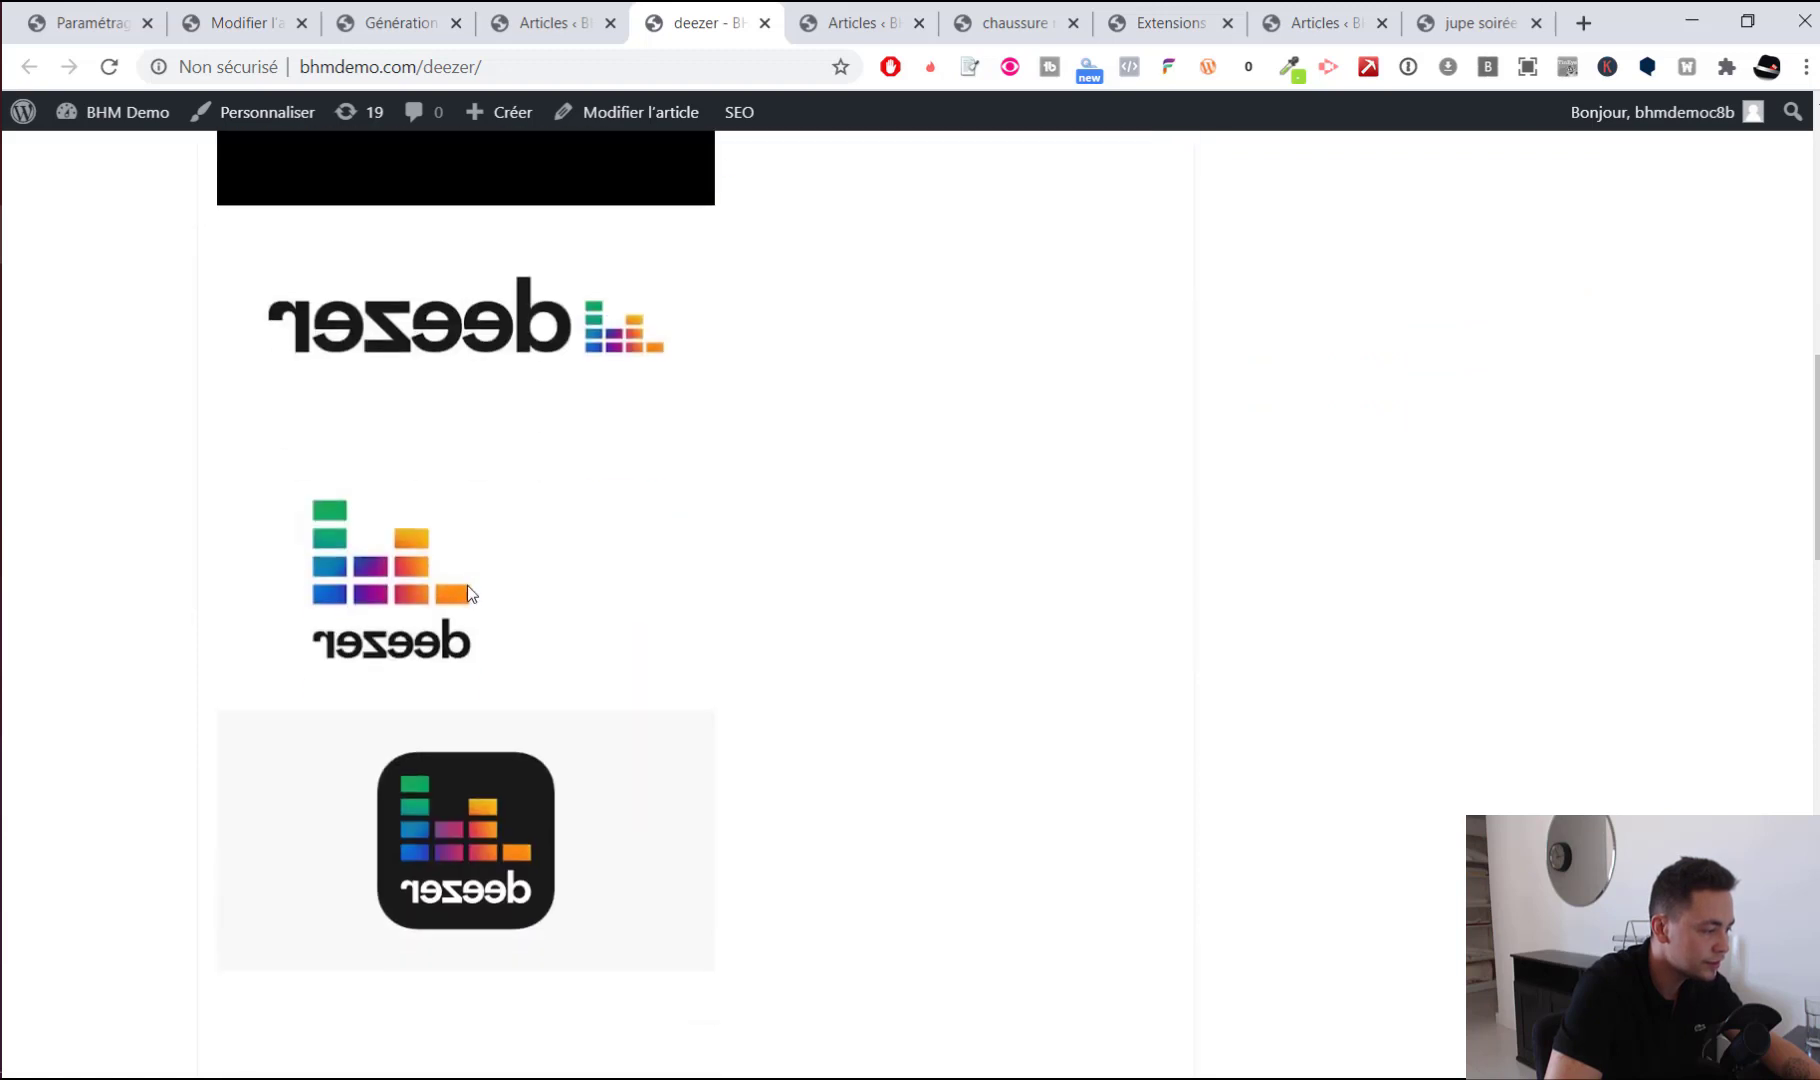
# Display the disney + article in a new tab from the article list, and close the leftover article and extension tabs
pyautogui.hotkey('ctrl', 'shift', 'Tab')
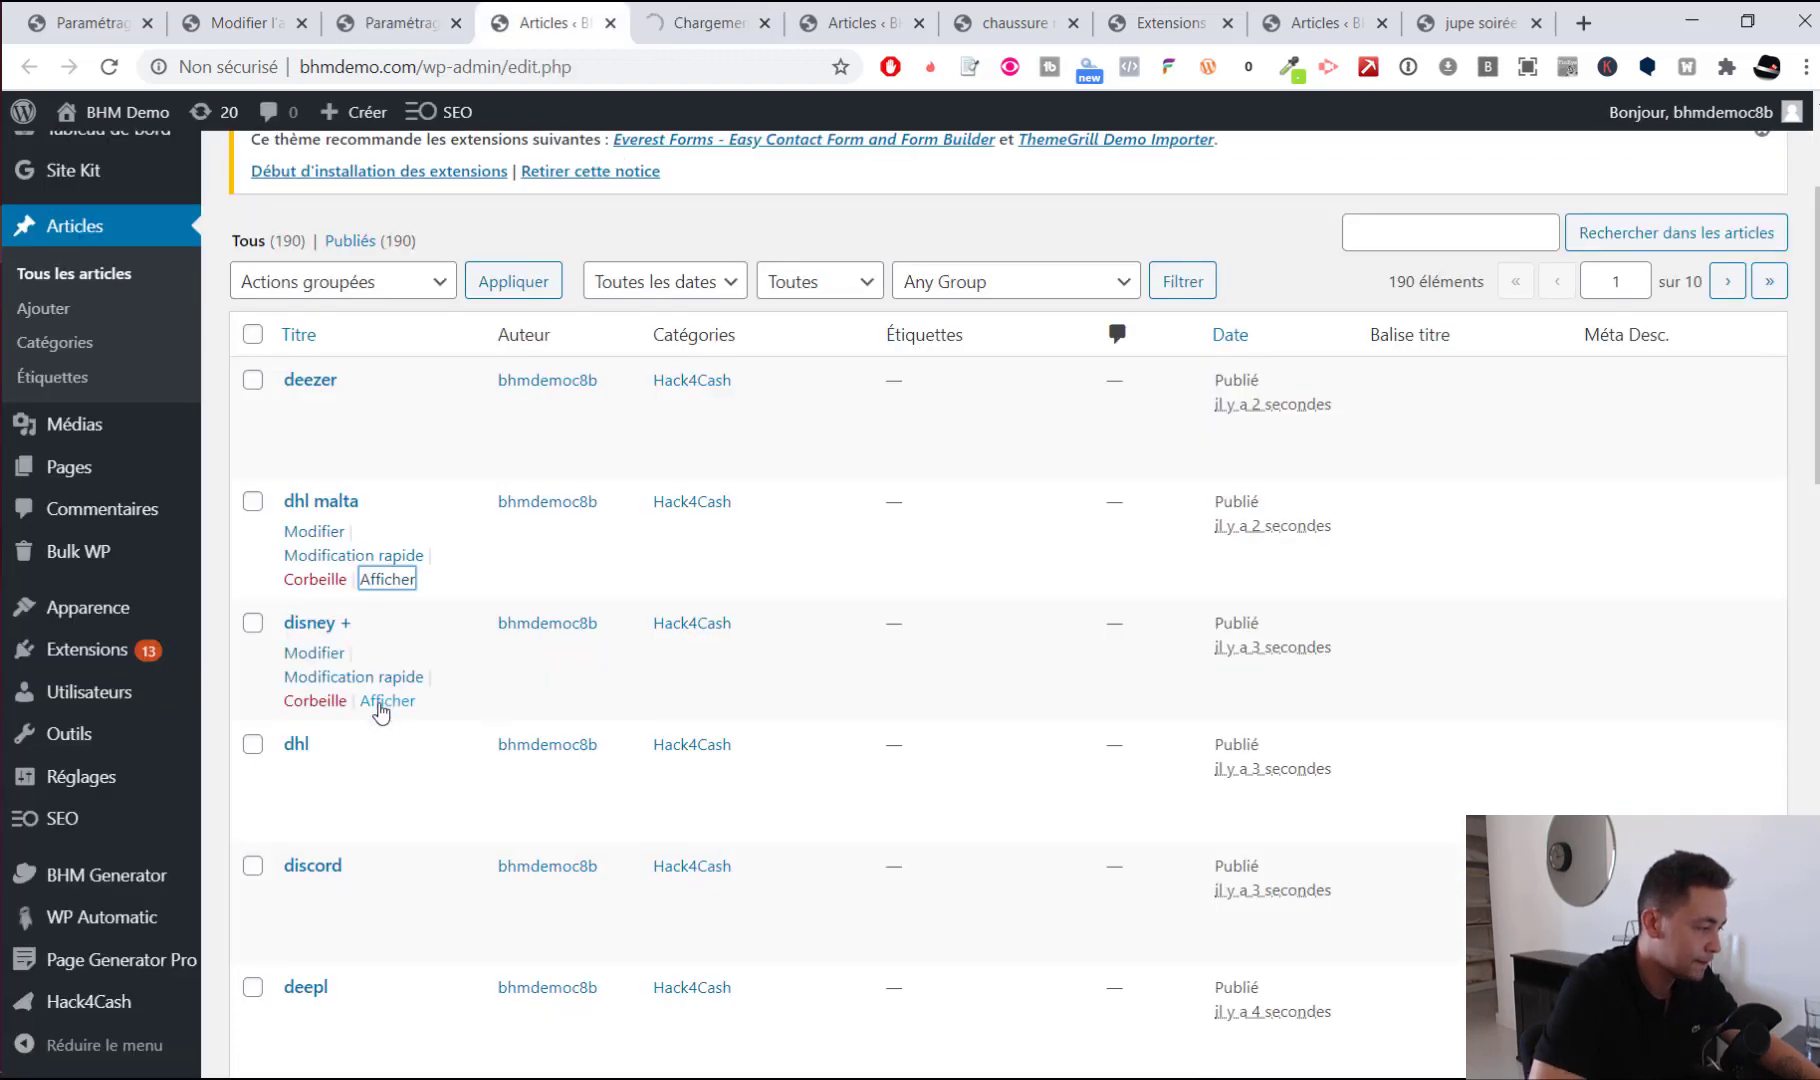
pyautogui.middleClick(387, 700)
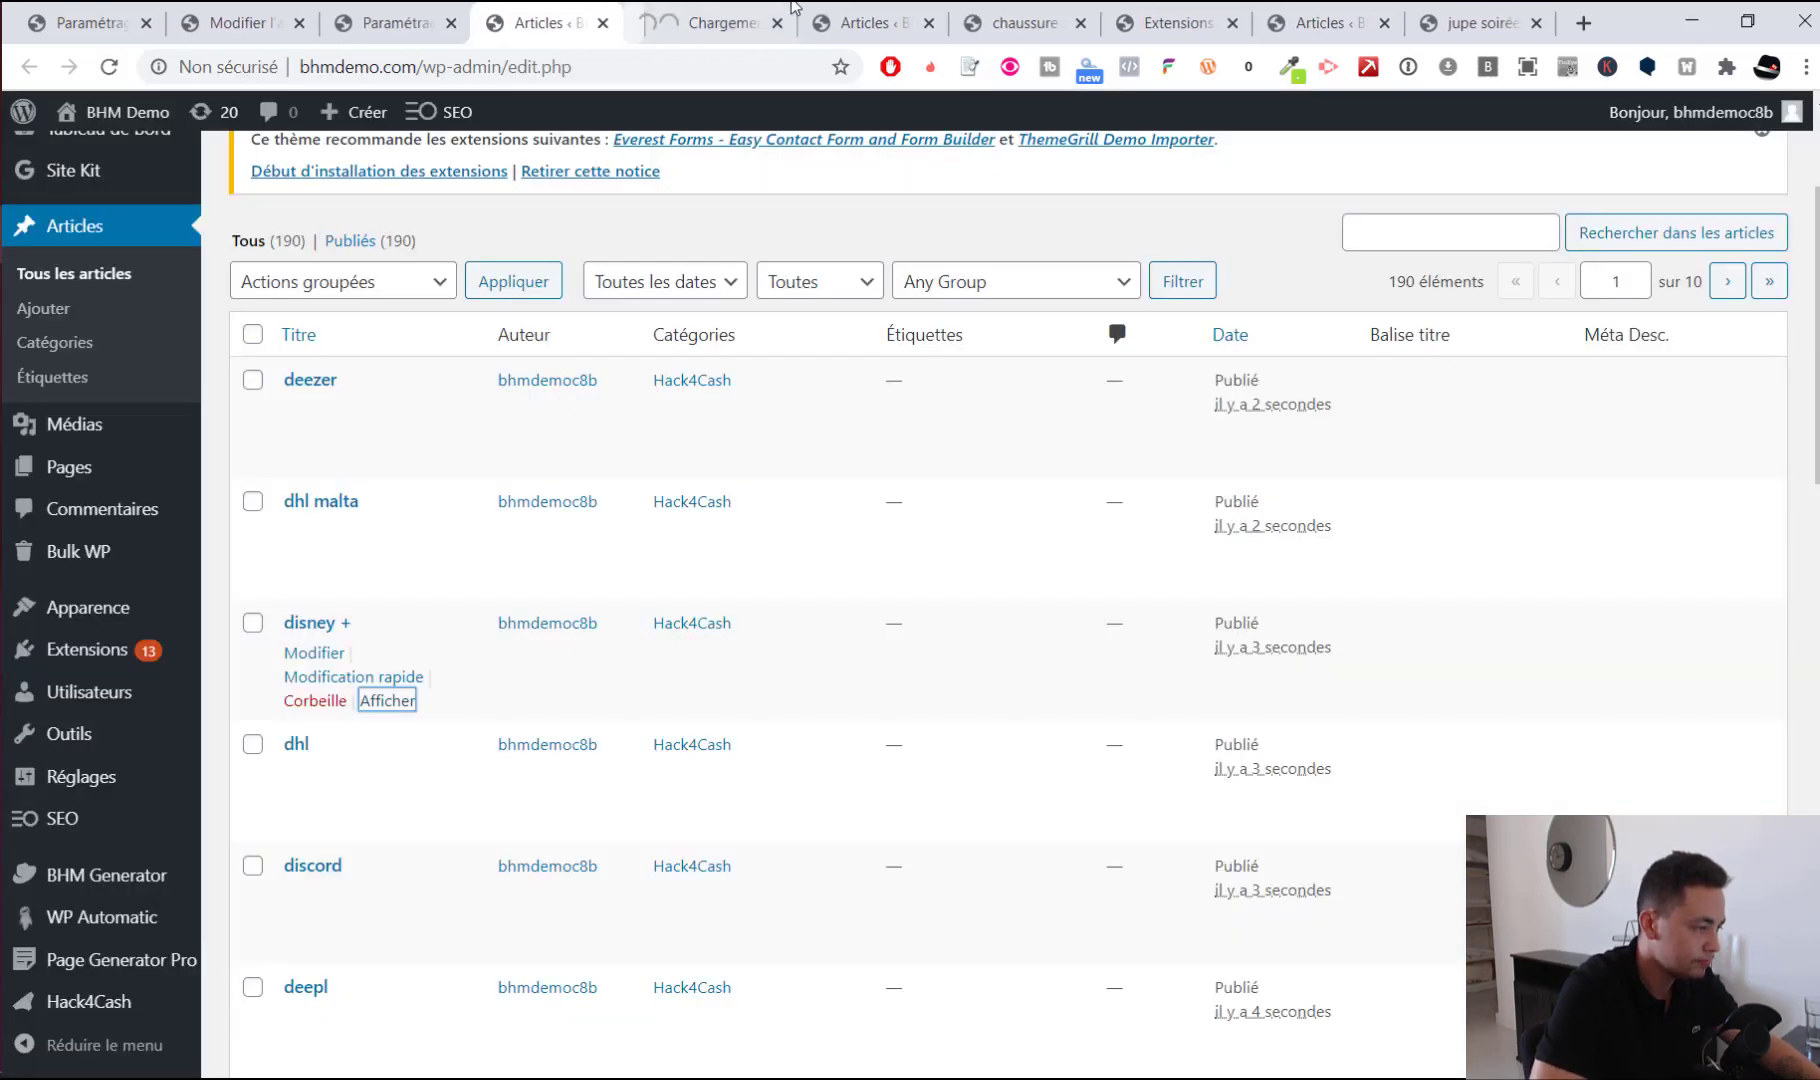
pyautogui.click(800, 12)
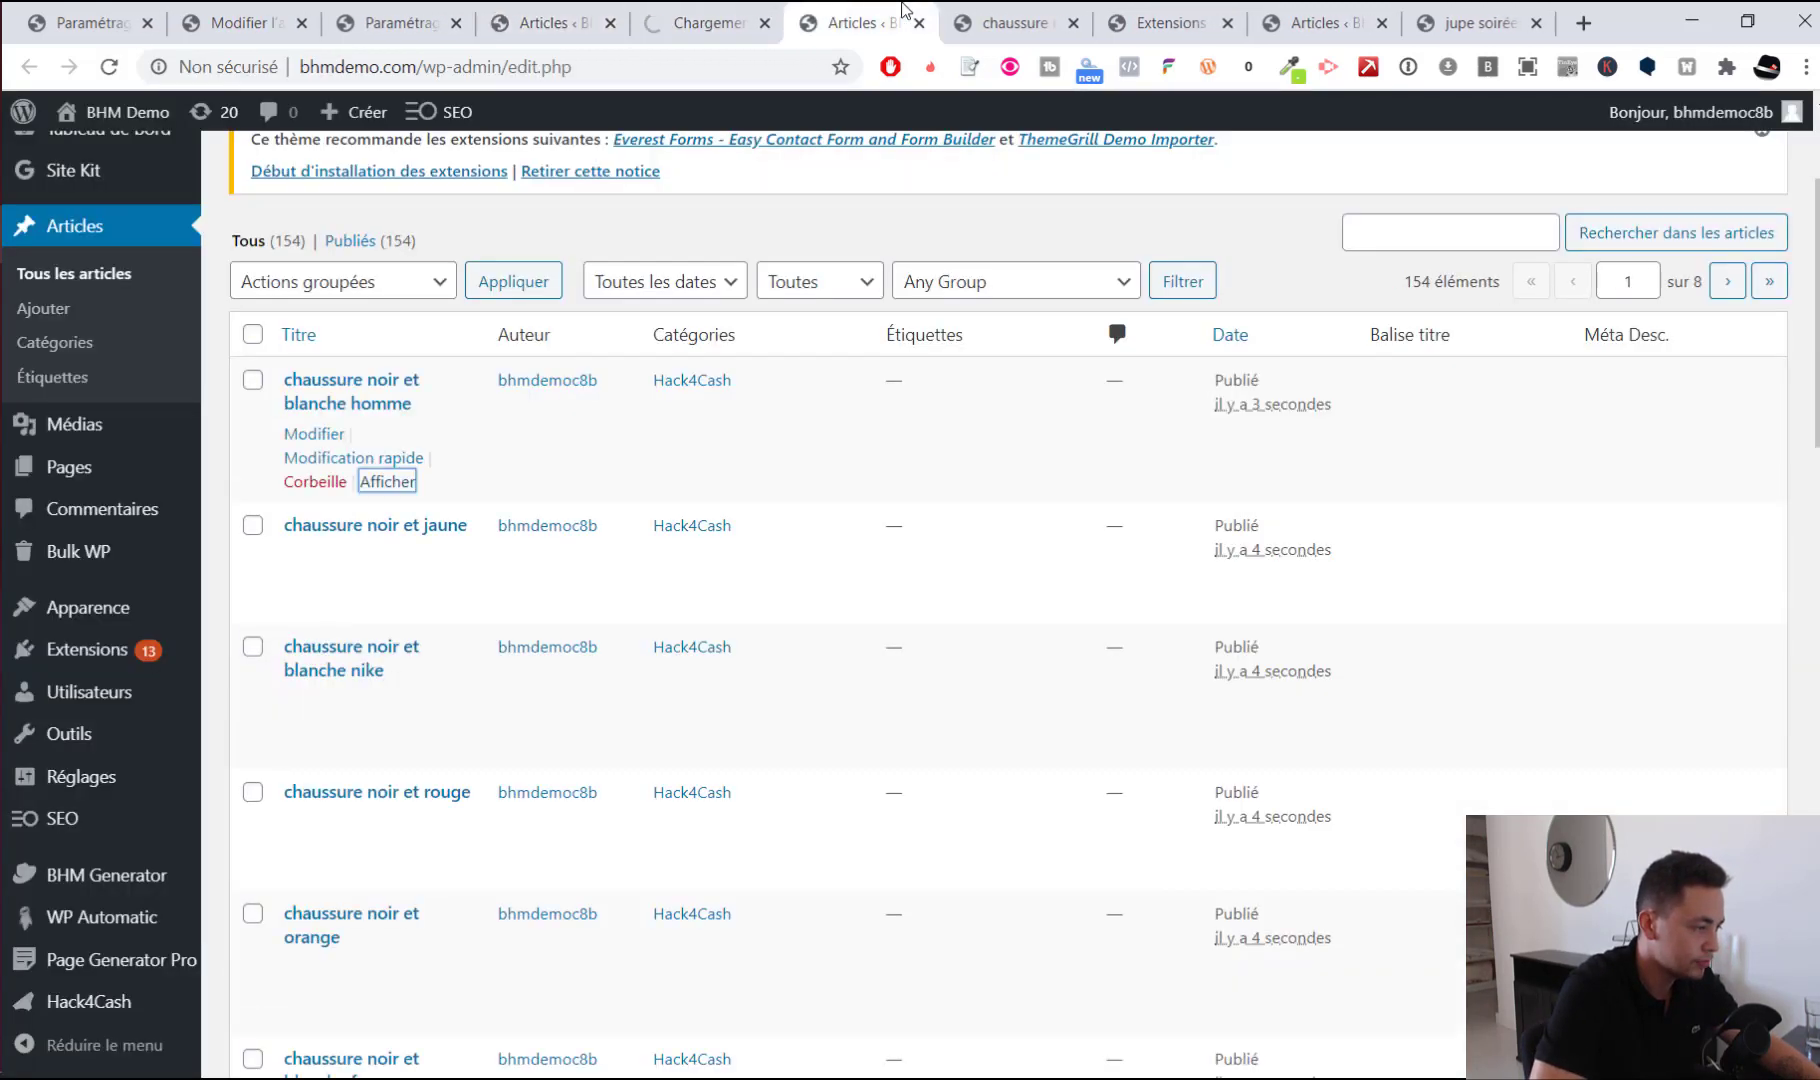
pyautogui.hotkey('ctrl', 'w')
pyautogui.hotkey('ctrl', 'w')
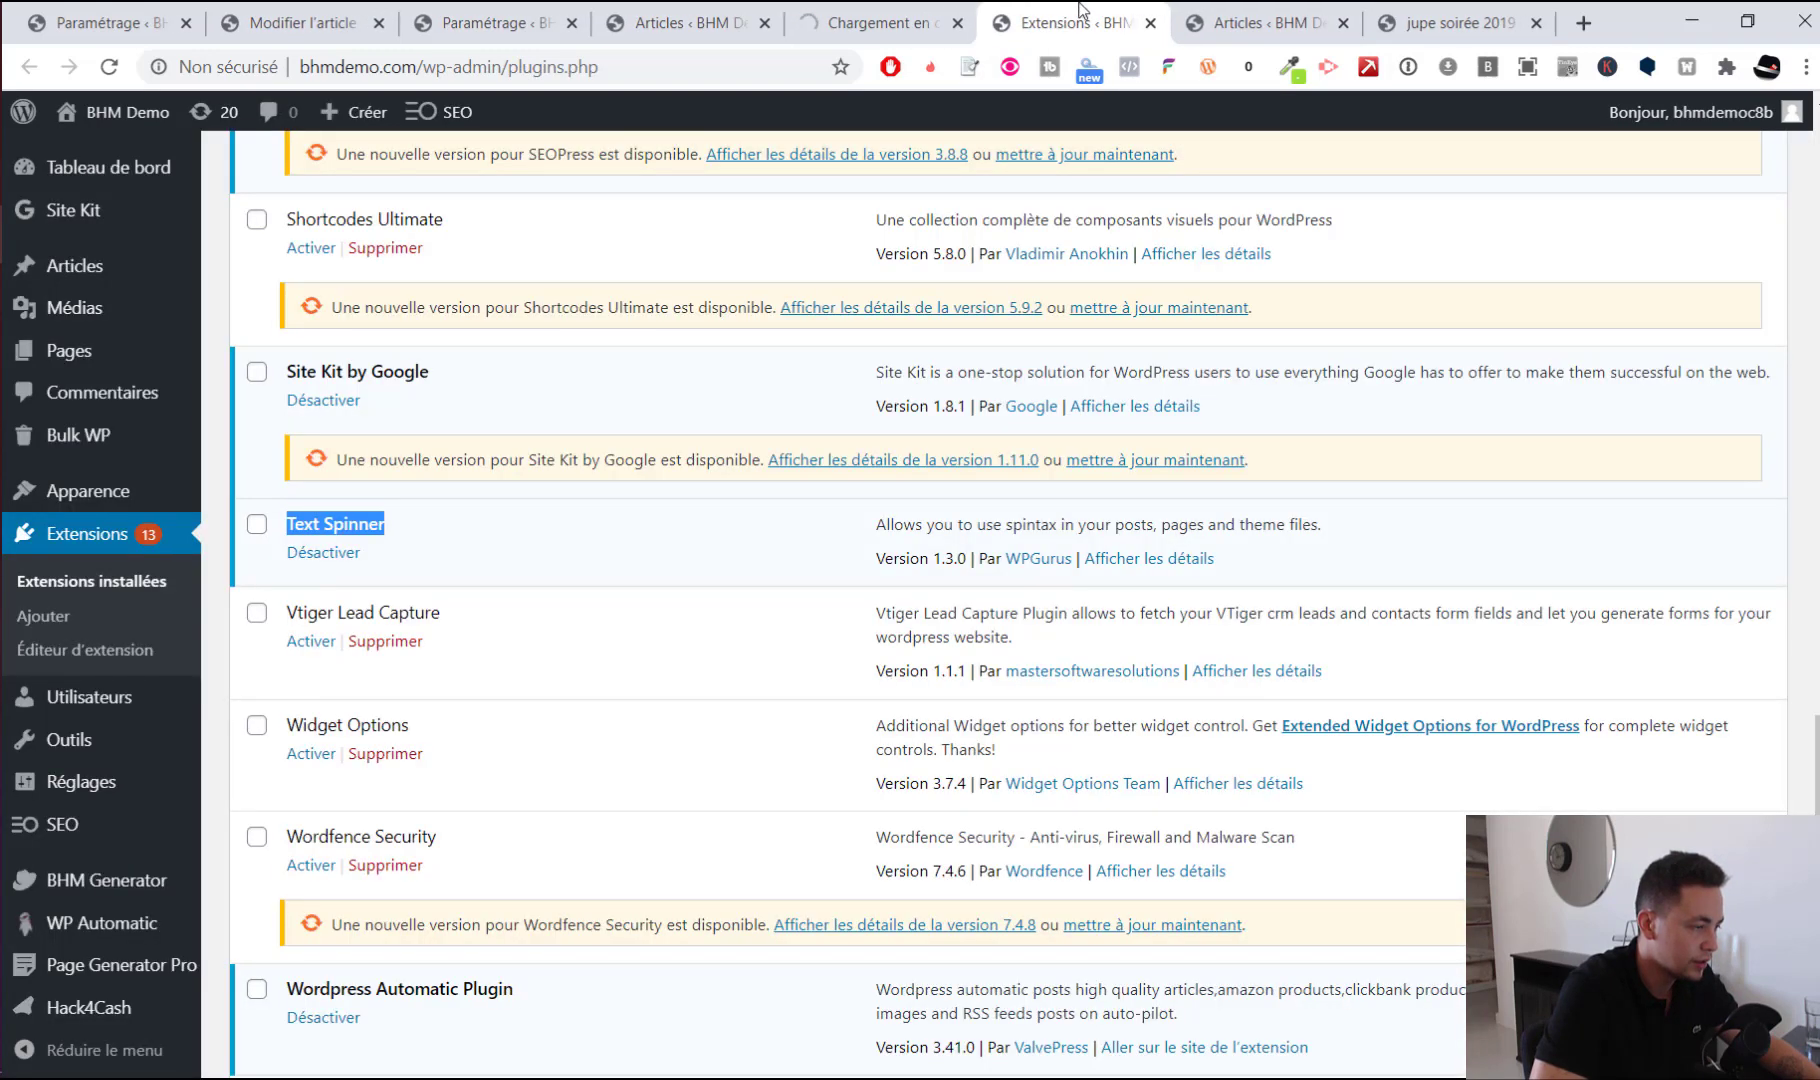
pyautogui.hotkey('ctrl', 'w')
pyautogui.click(962, 14)
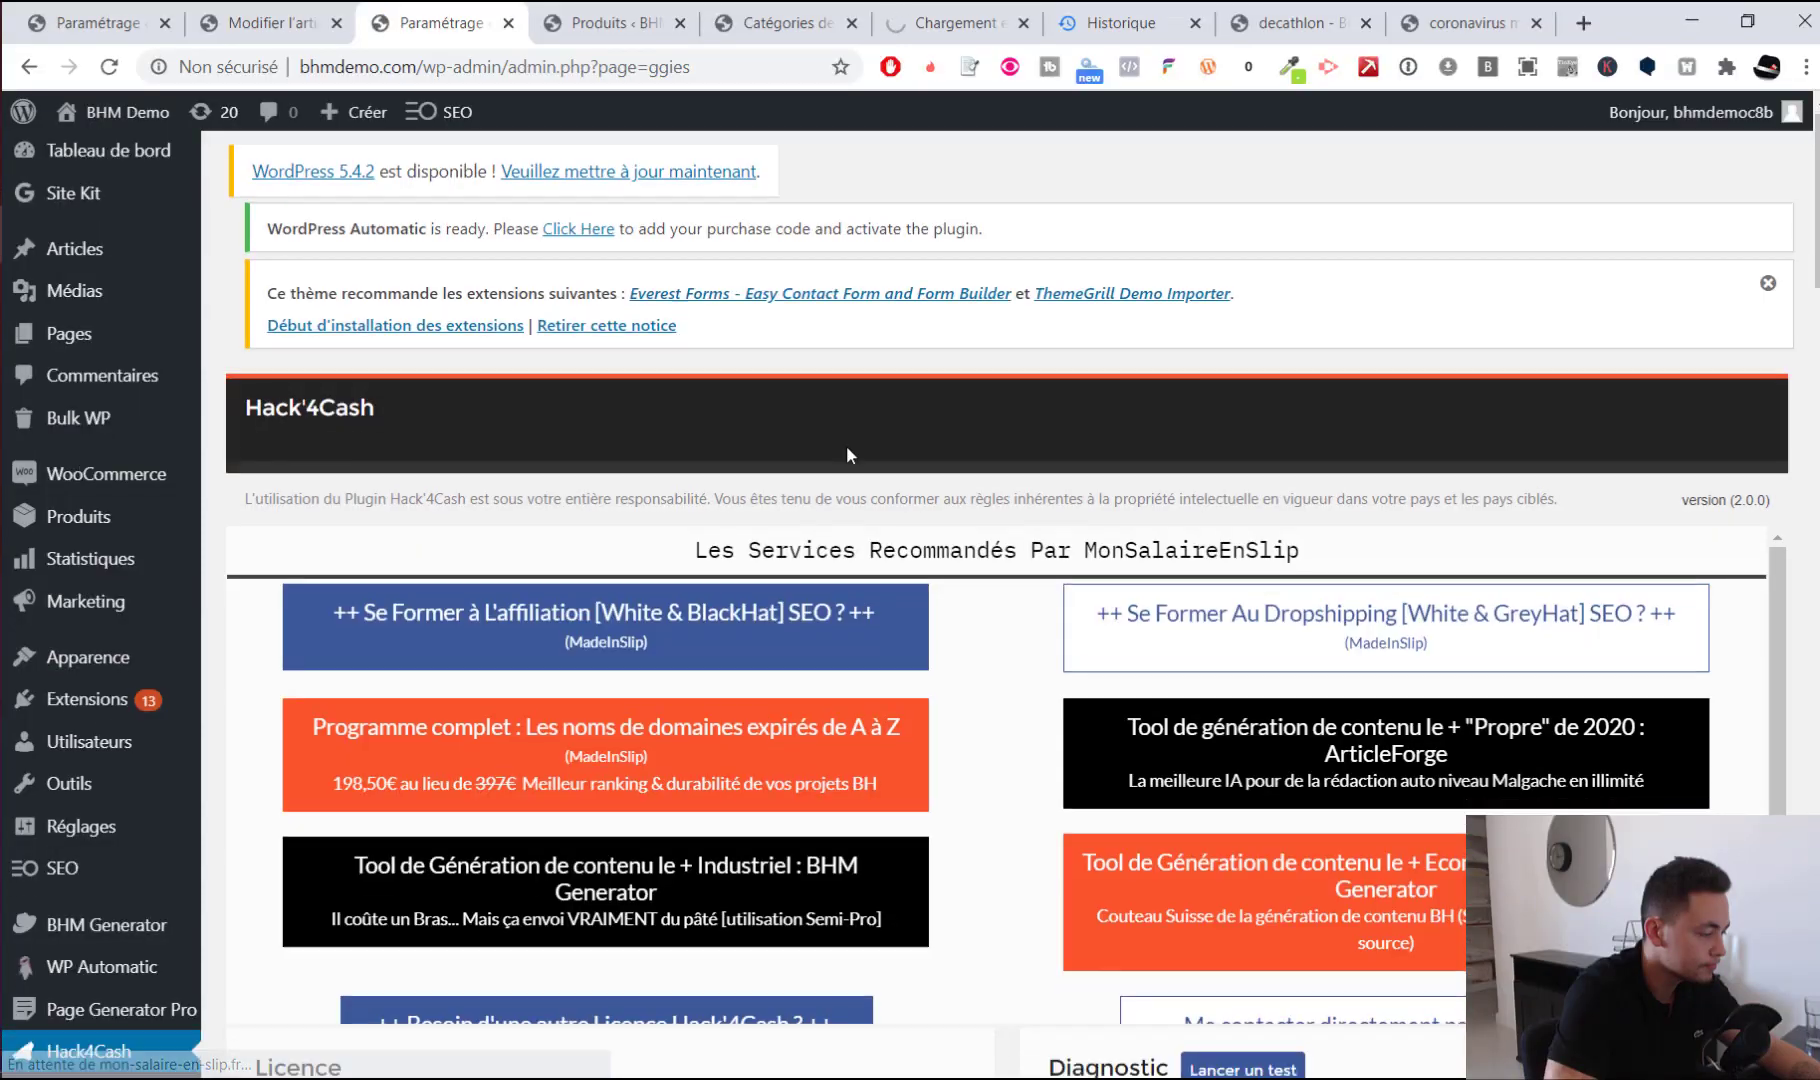
# Review the Hack4Cash settings for image number and range, featured image, random articles, caching, proxies, CSS and text generation
pyautogui.scroll(-6, 849, 451)
pyautogui.scroll(-15, 802, 635)
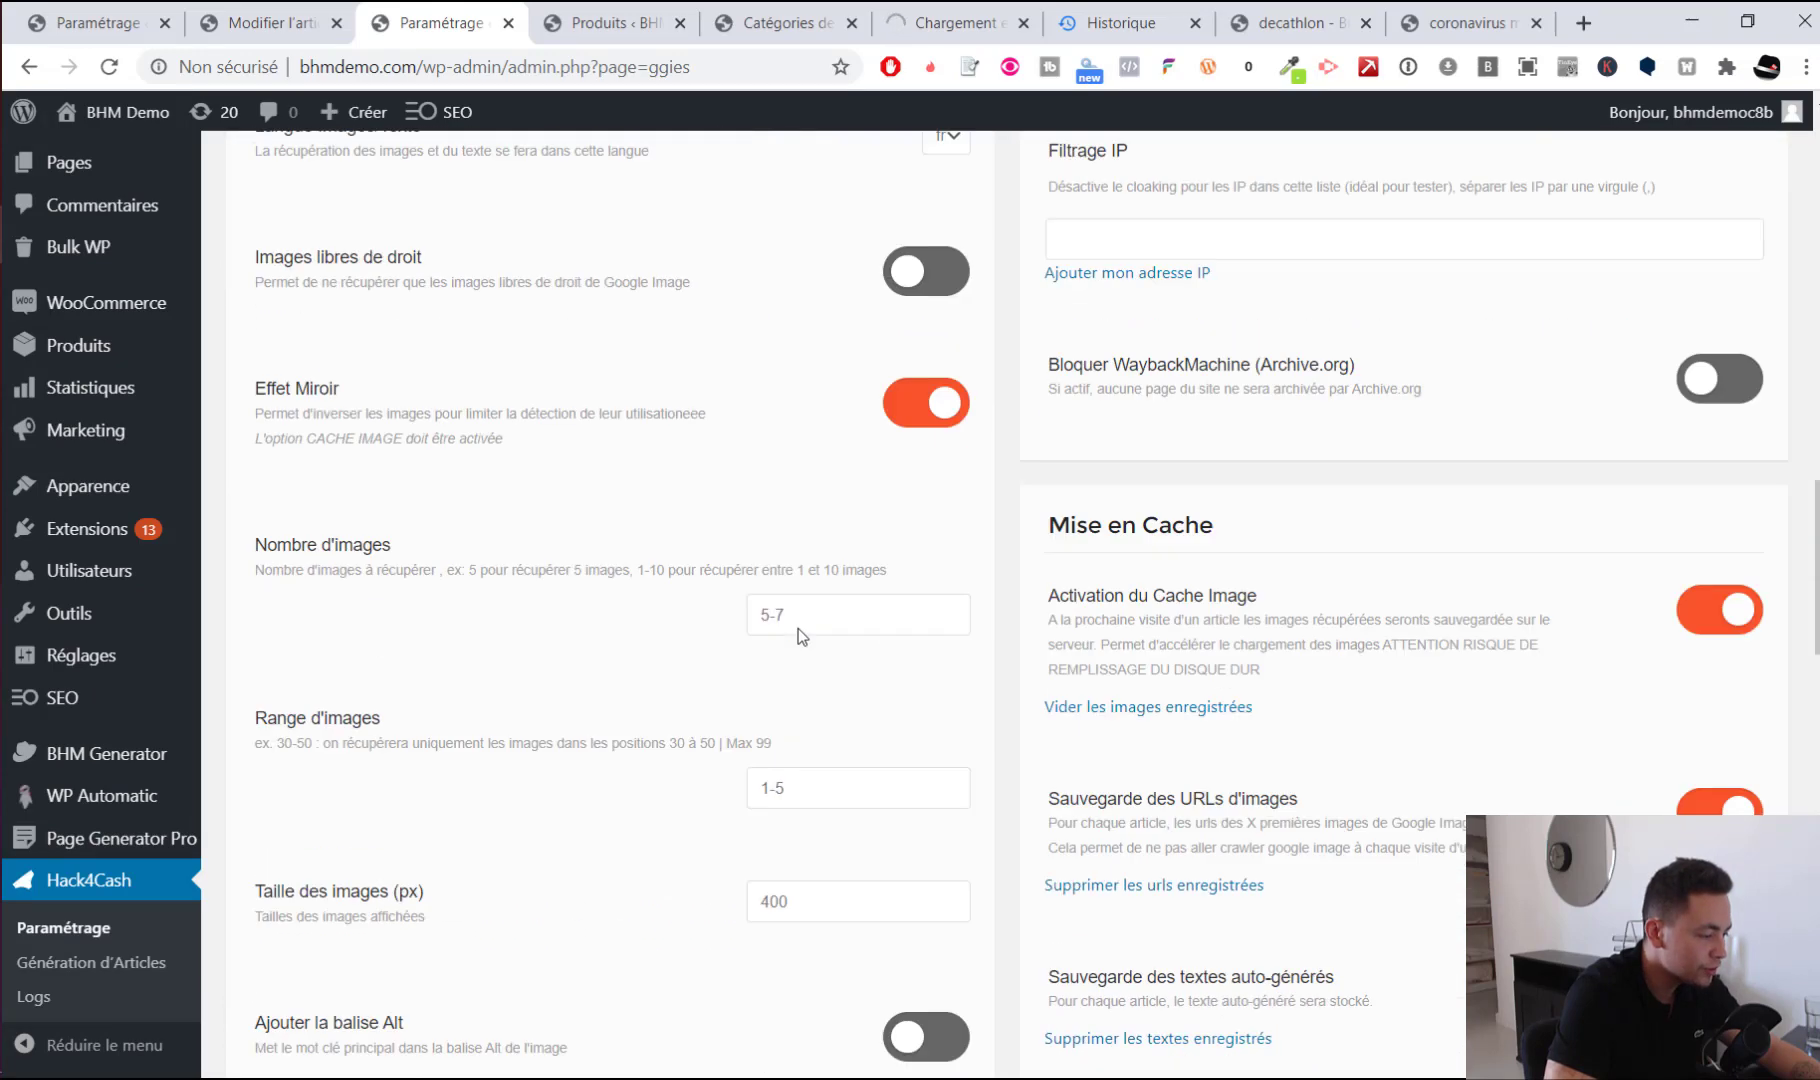
pyautogui.click(822, 470)
pyautogui.hotkey('ctrl', 'a')
pyautogui.click(712, 617)
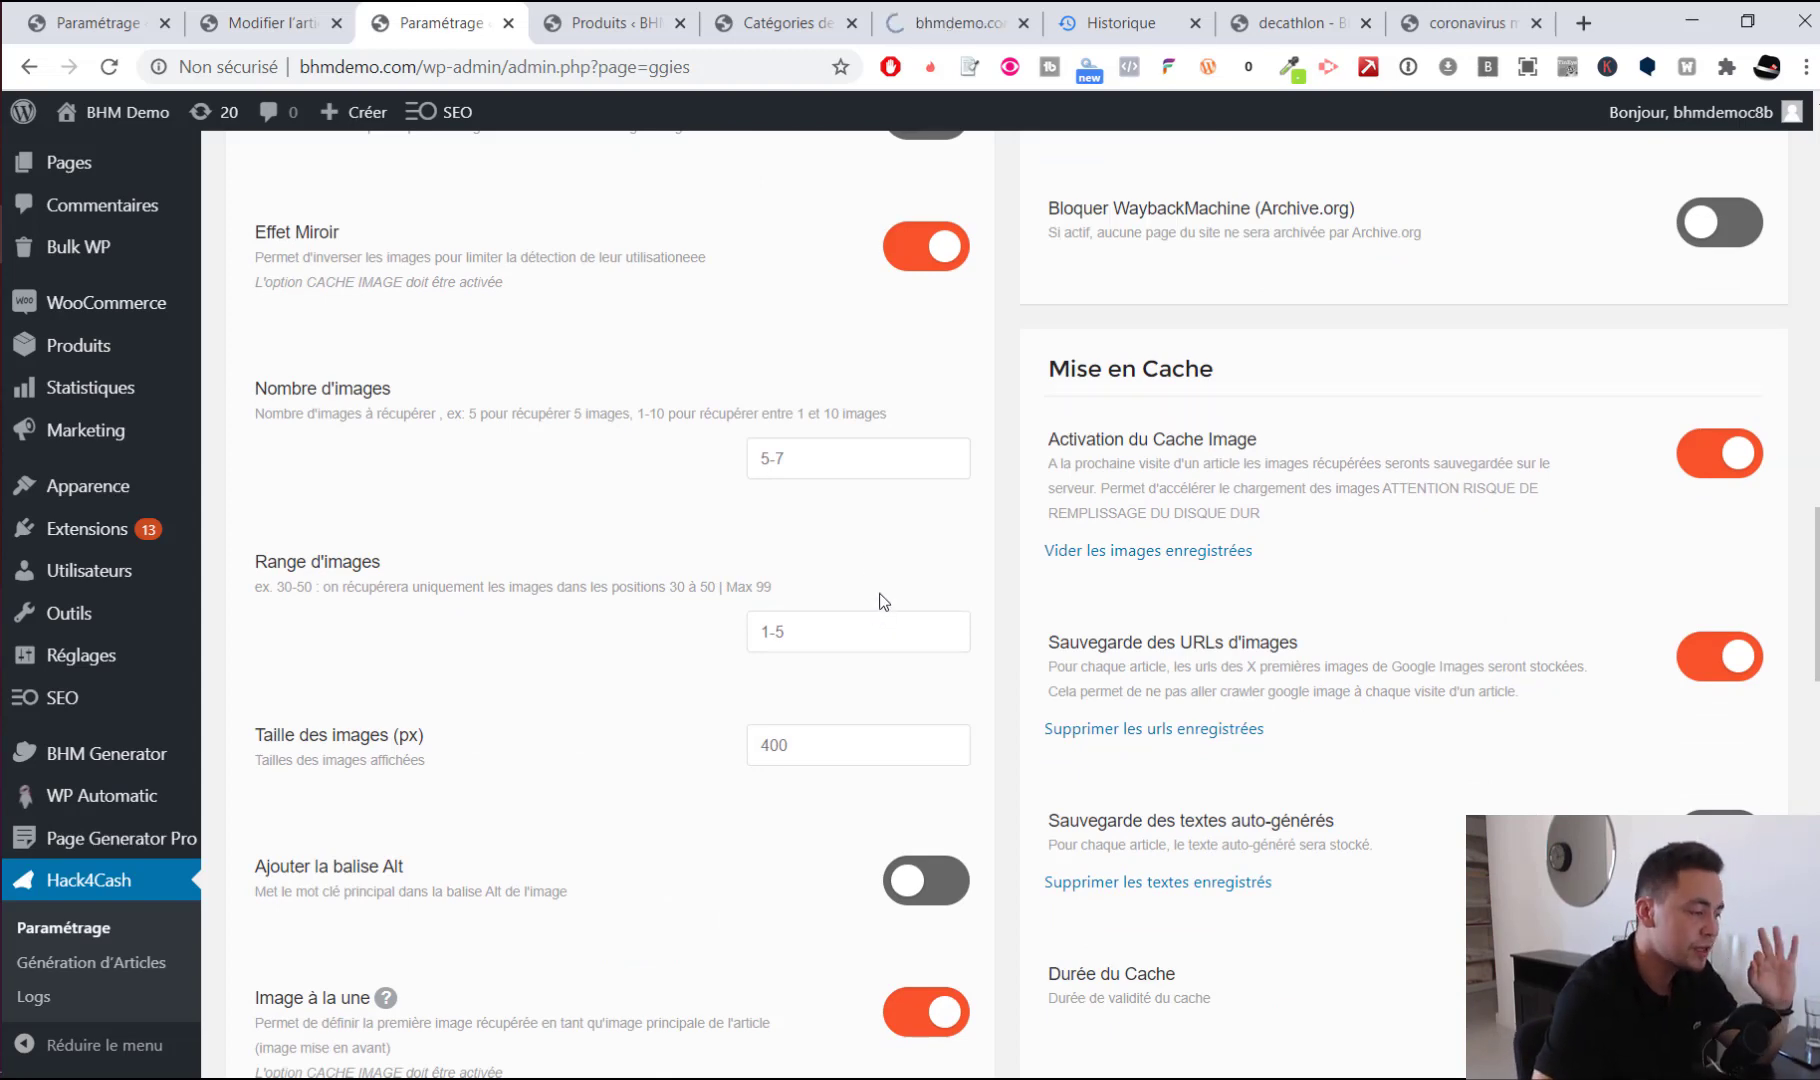
pyautogui.scroll(-5, 838, 545)
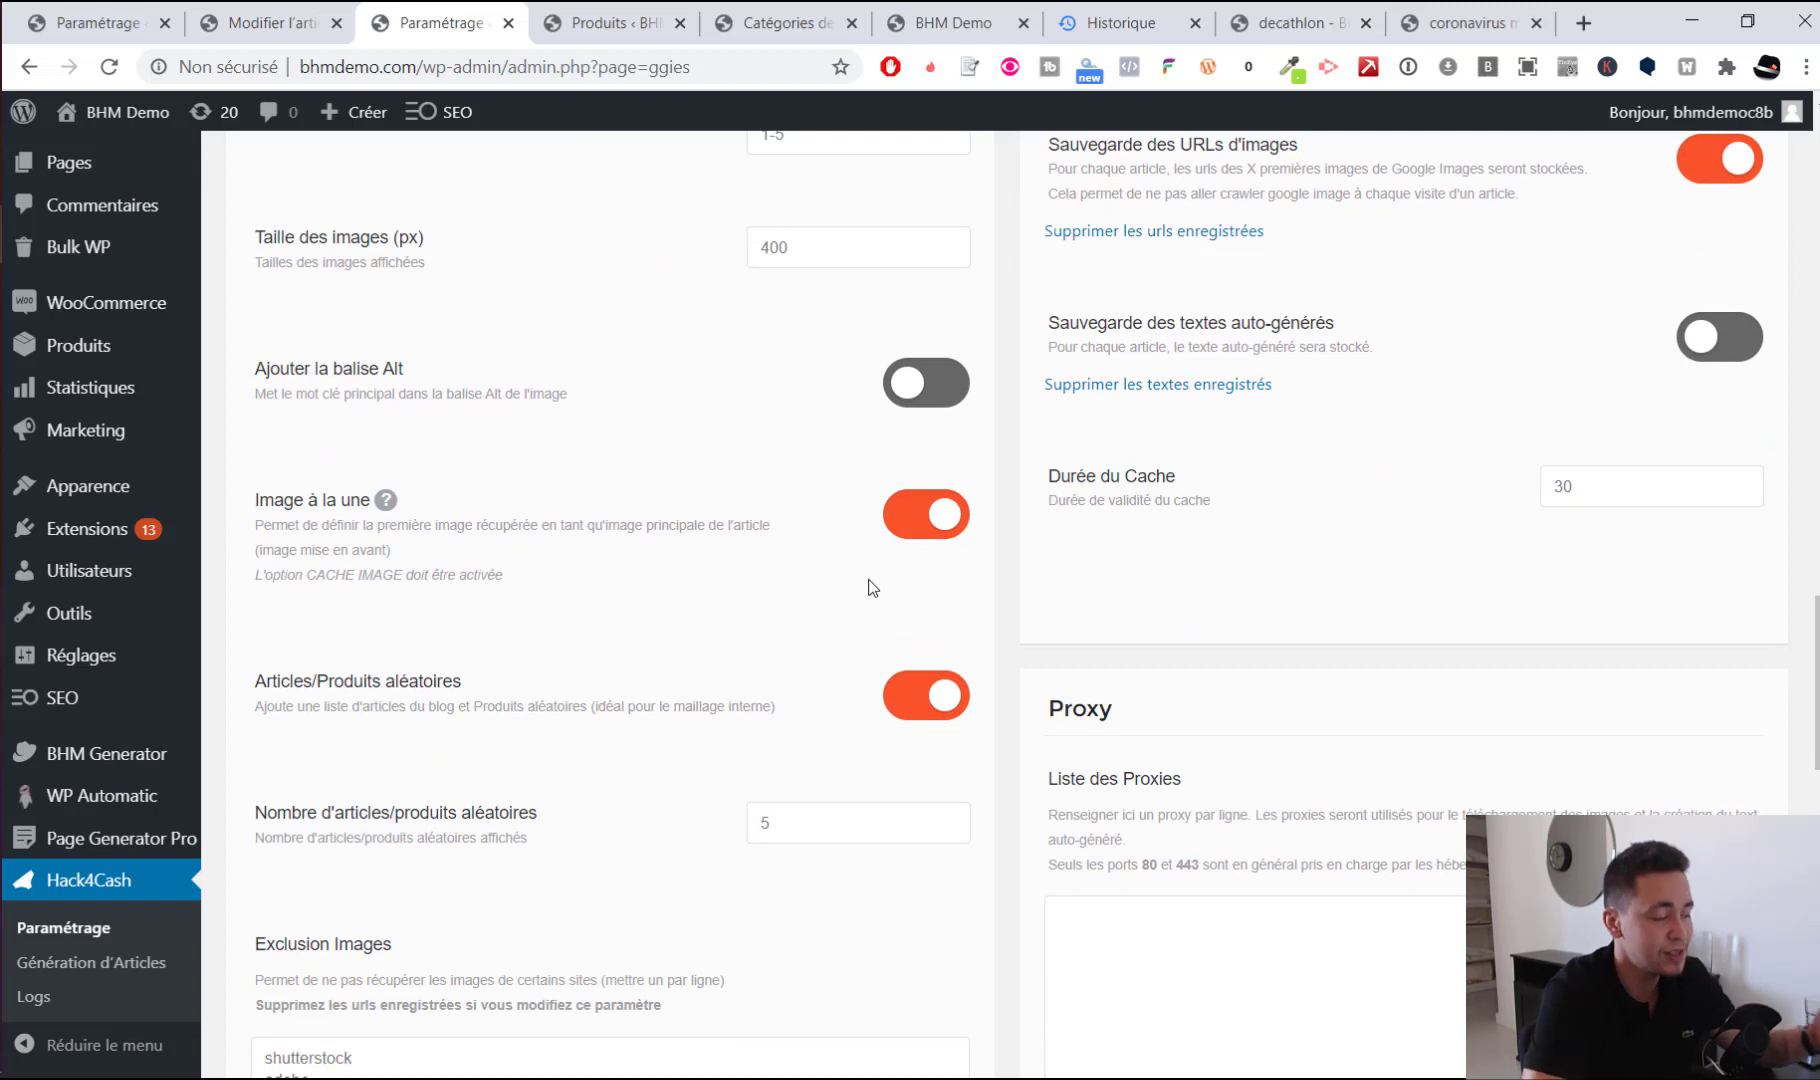
pyautogui.scroll(-1, 1141, 618)
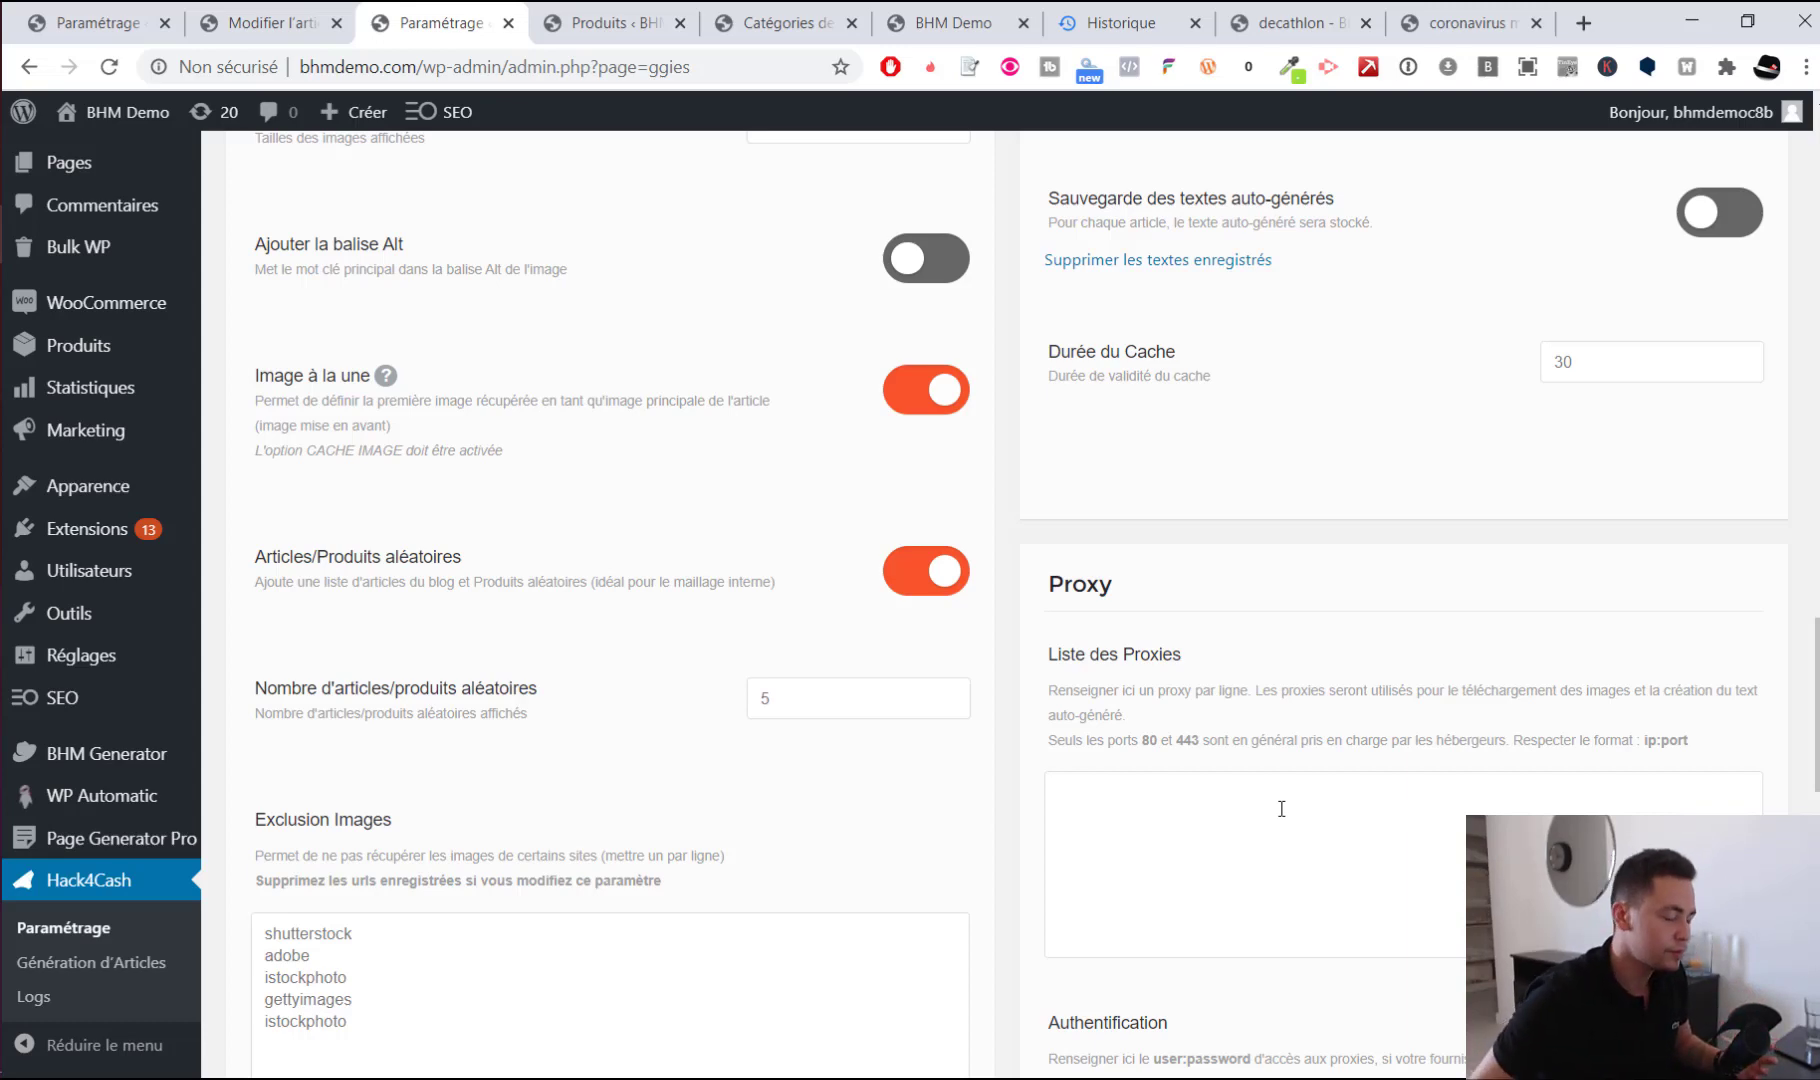
pyautogui.scroll(-7, 1269, 789)
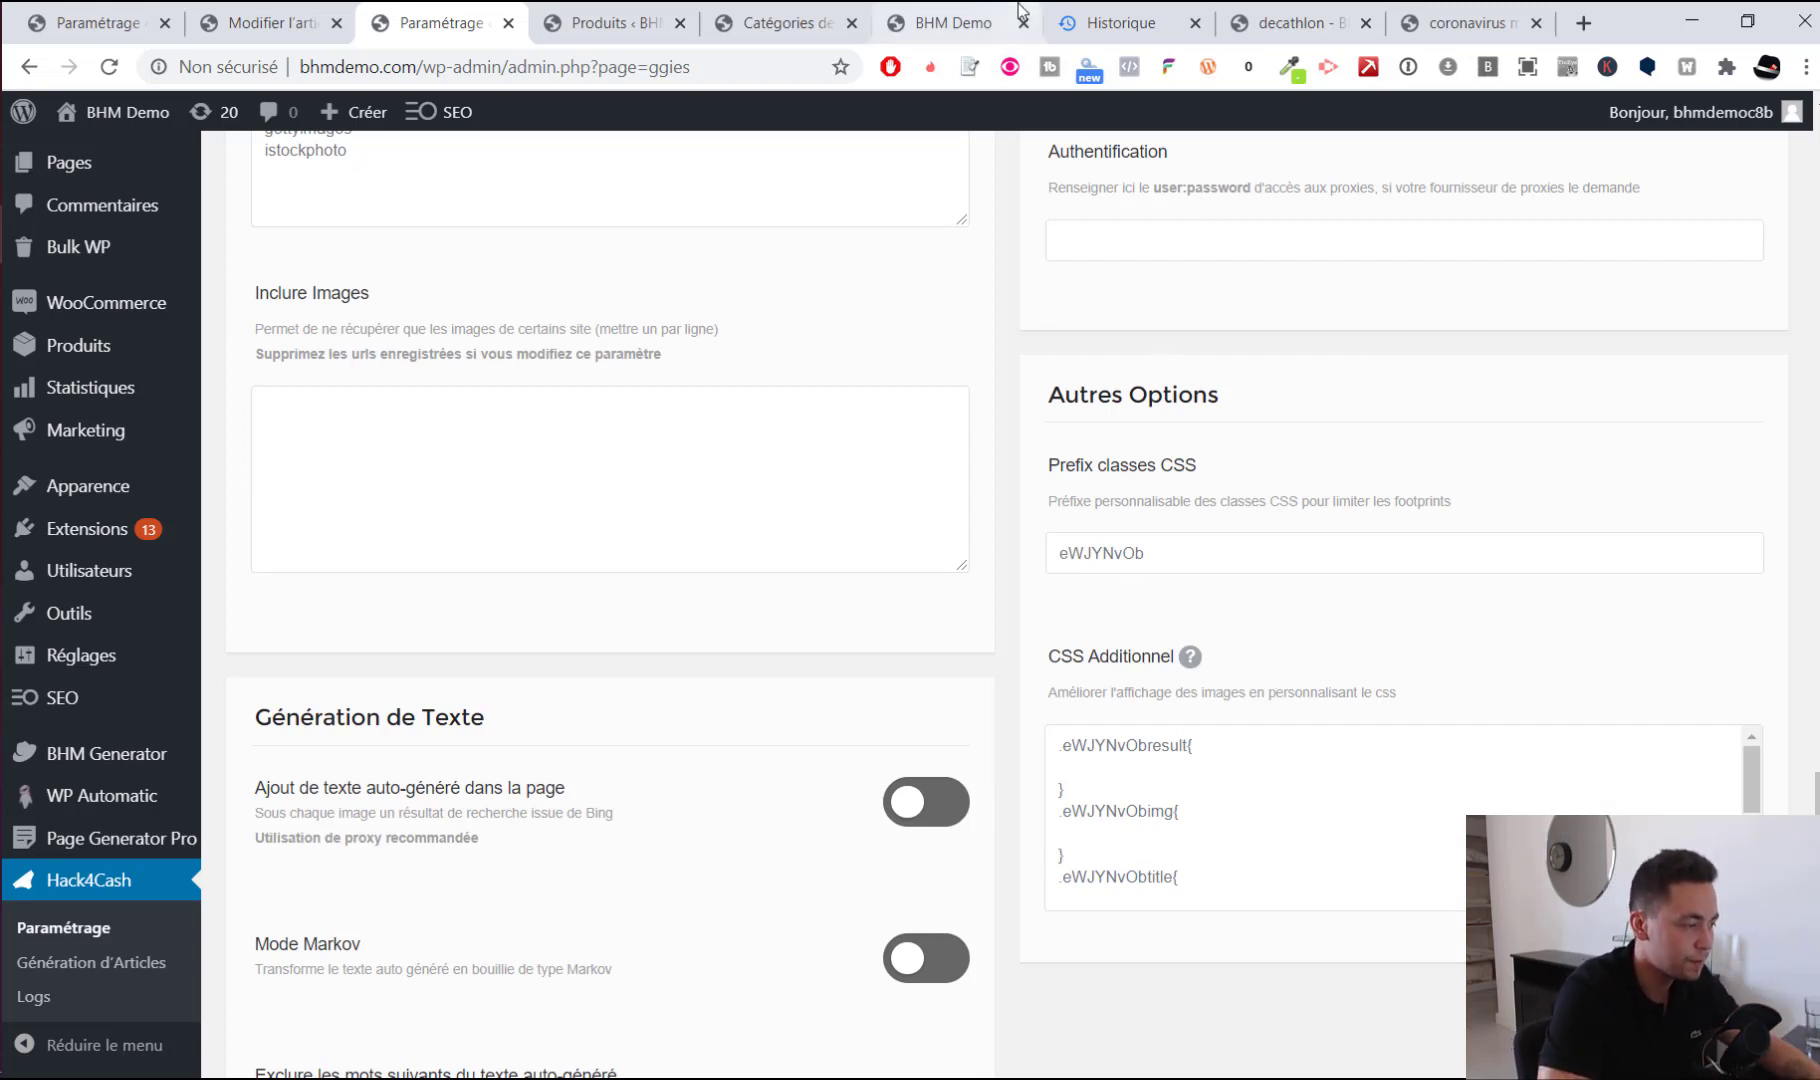
# Switch to the decathlon article and look over its mirrored images
pyautogui.click(1300, 22)
pyautogui.scroll(-8, 761, 464)
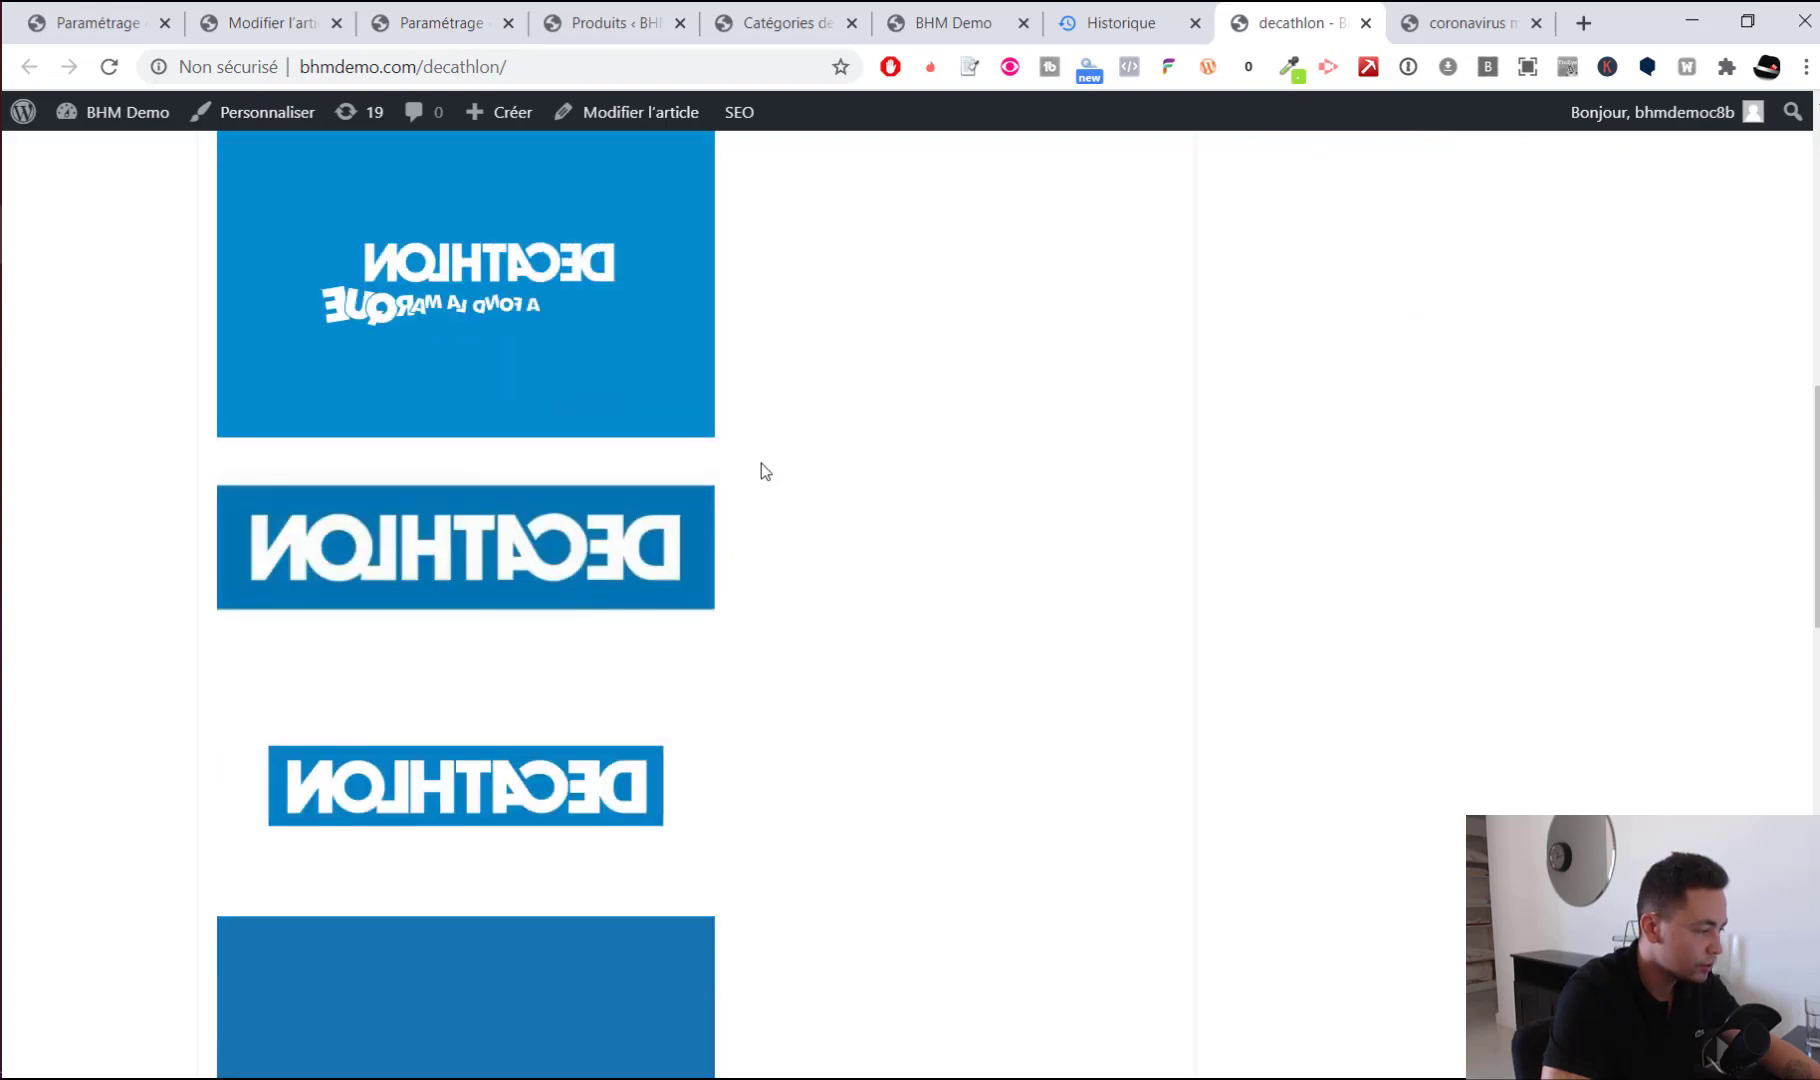
pyautogui.scroll(6, 761, 464)
pyautogui.scroll(-8, 761, 471)
# View the coronavirus malta article, examining its mirrored images and highlighting the similar articles list below them
pyautogui.click(1470, 22)
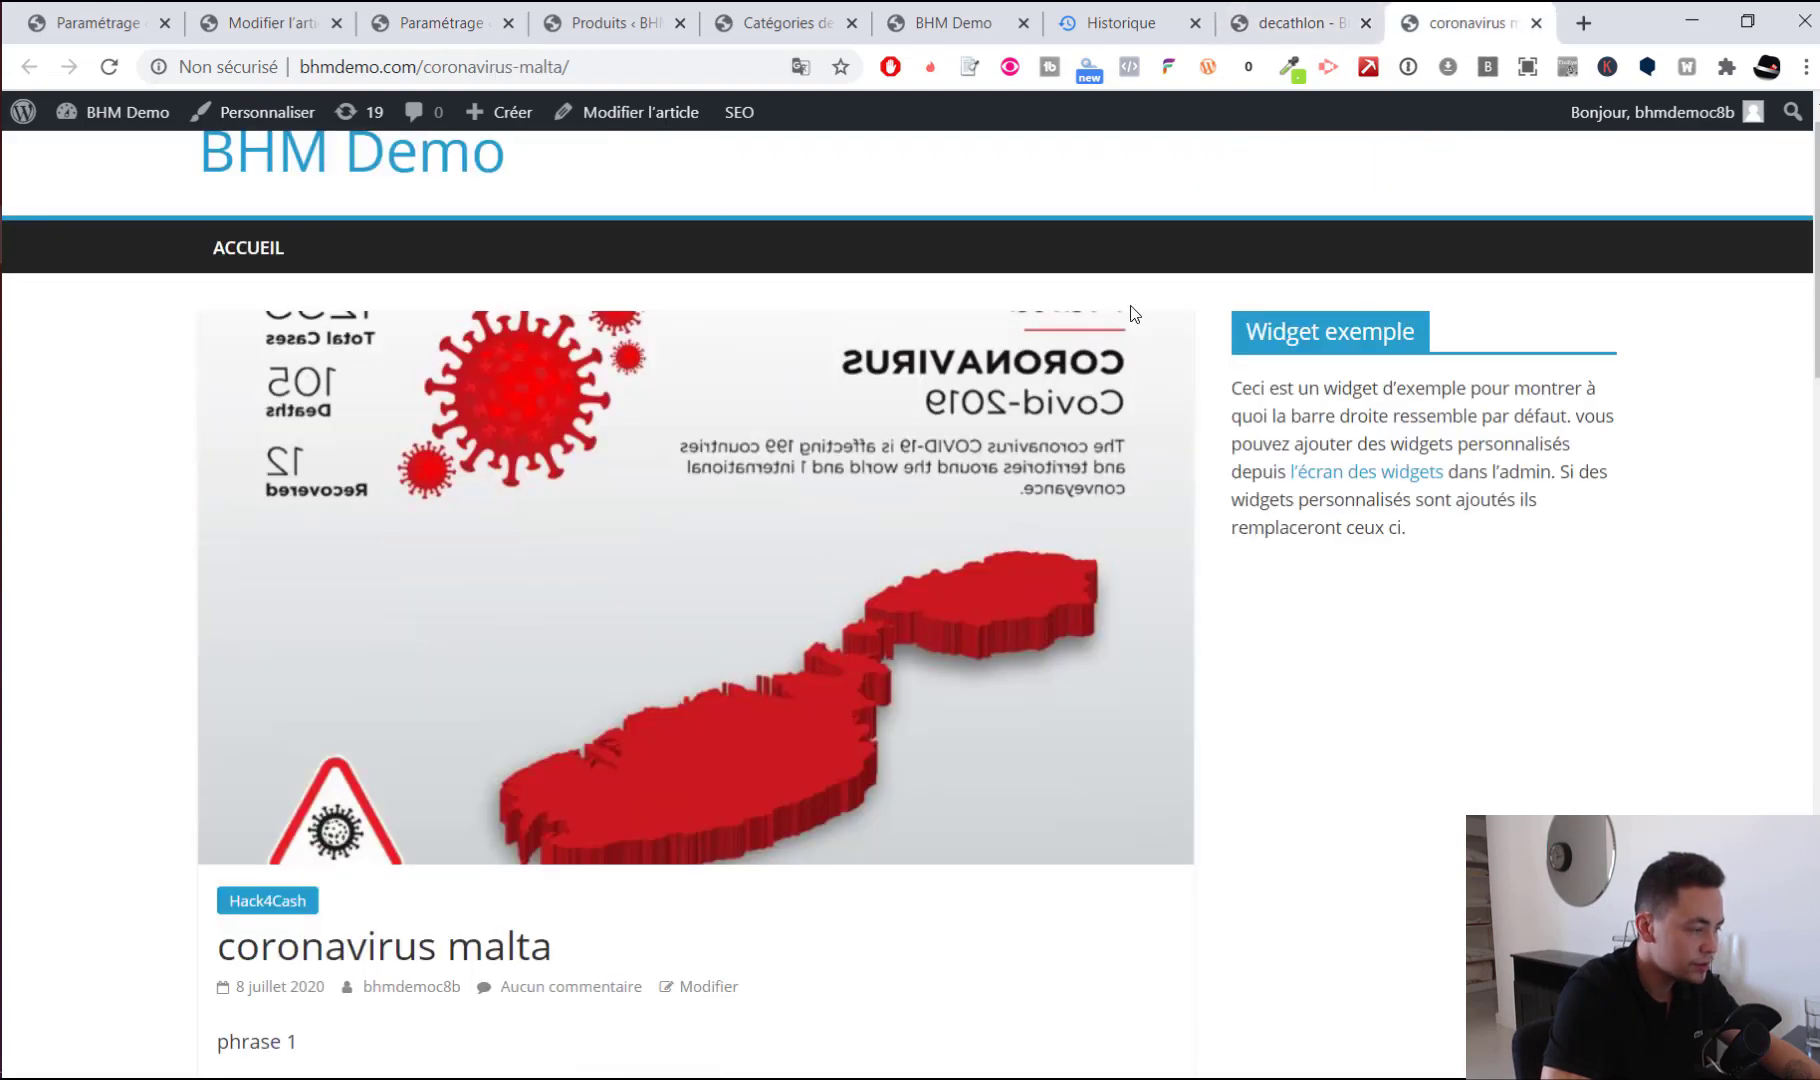
pyautogui.scroll(-2, 553, 481)
pyautogui.scroll(-13, 553, 481)
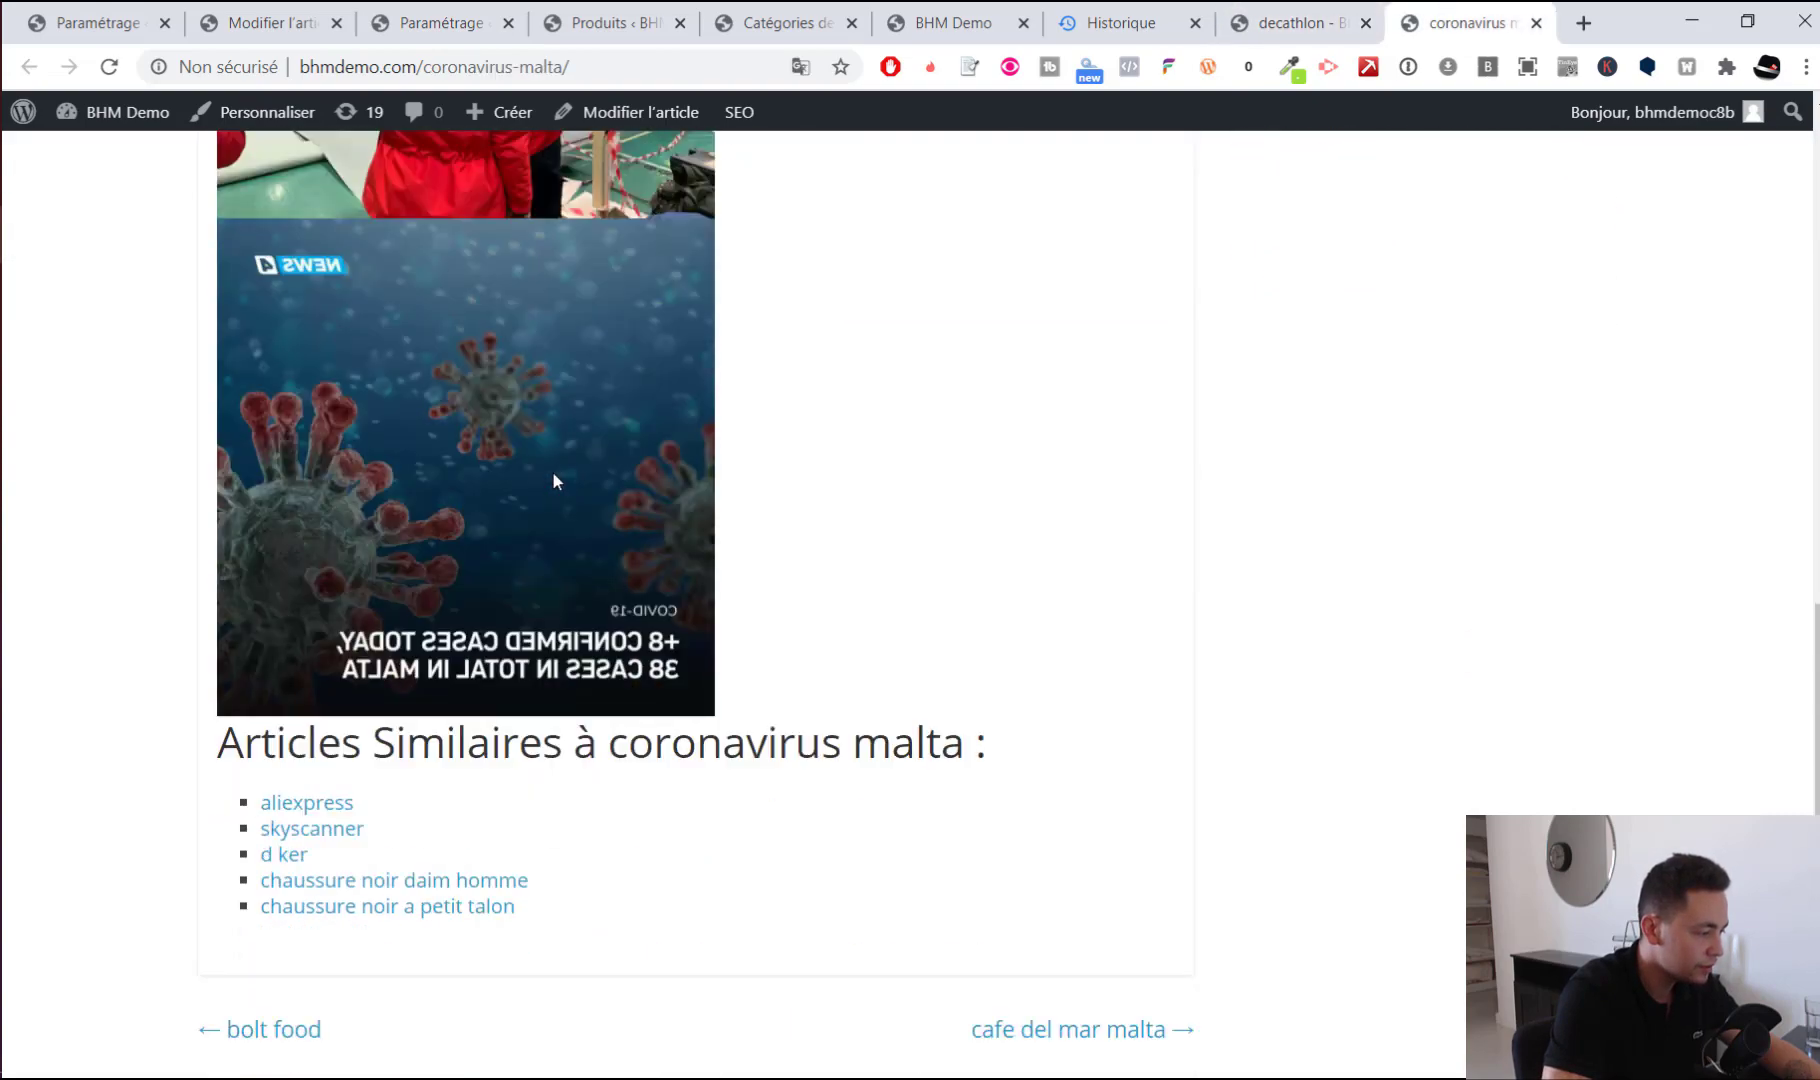
pyautogui.scroll(10, 551, 481)
pyautogui.scroll(-10, 550, 480)
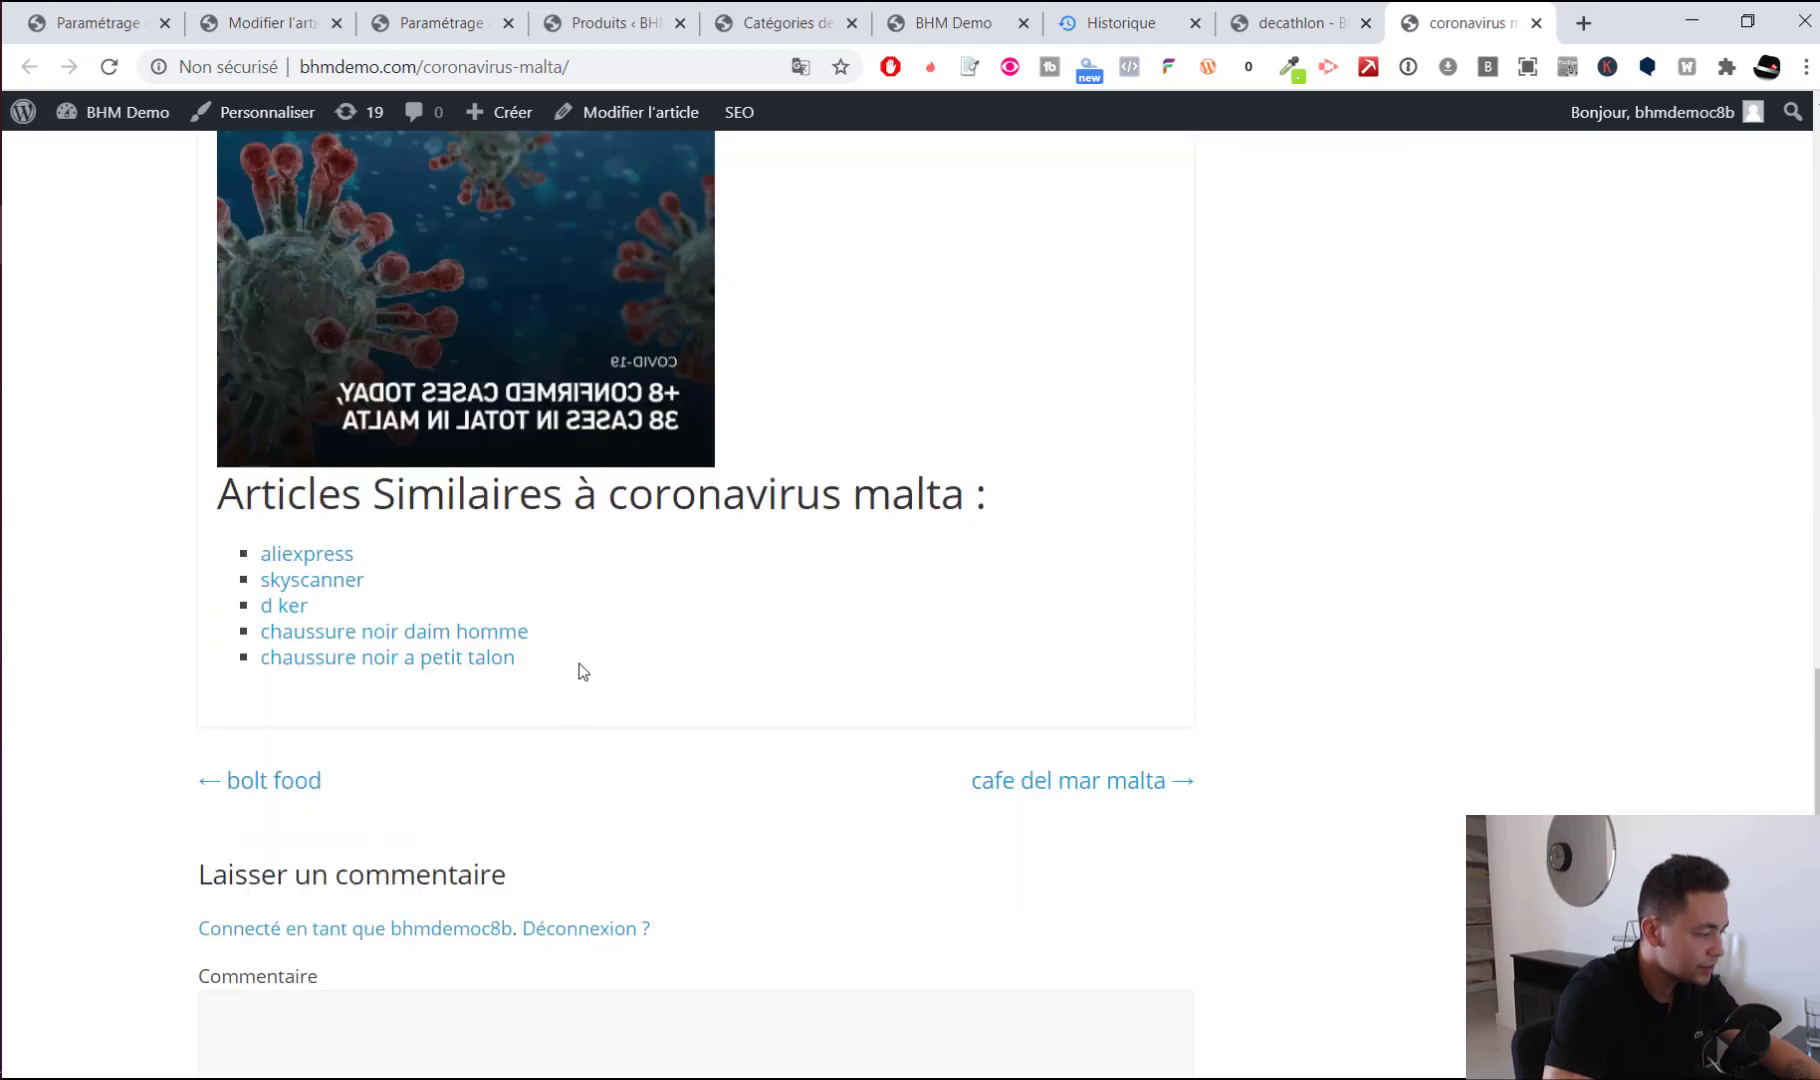
pyautogui.moveTo(583, 670); pyautogui.dragTo(215, 503)
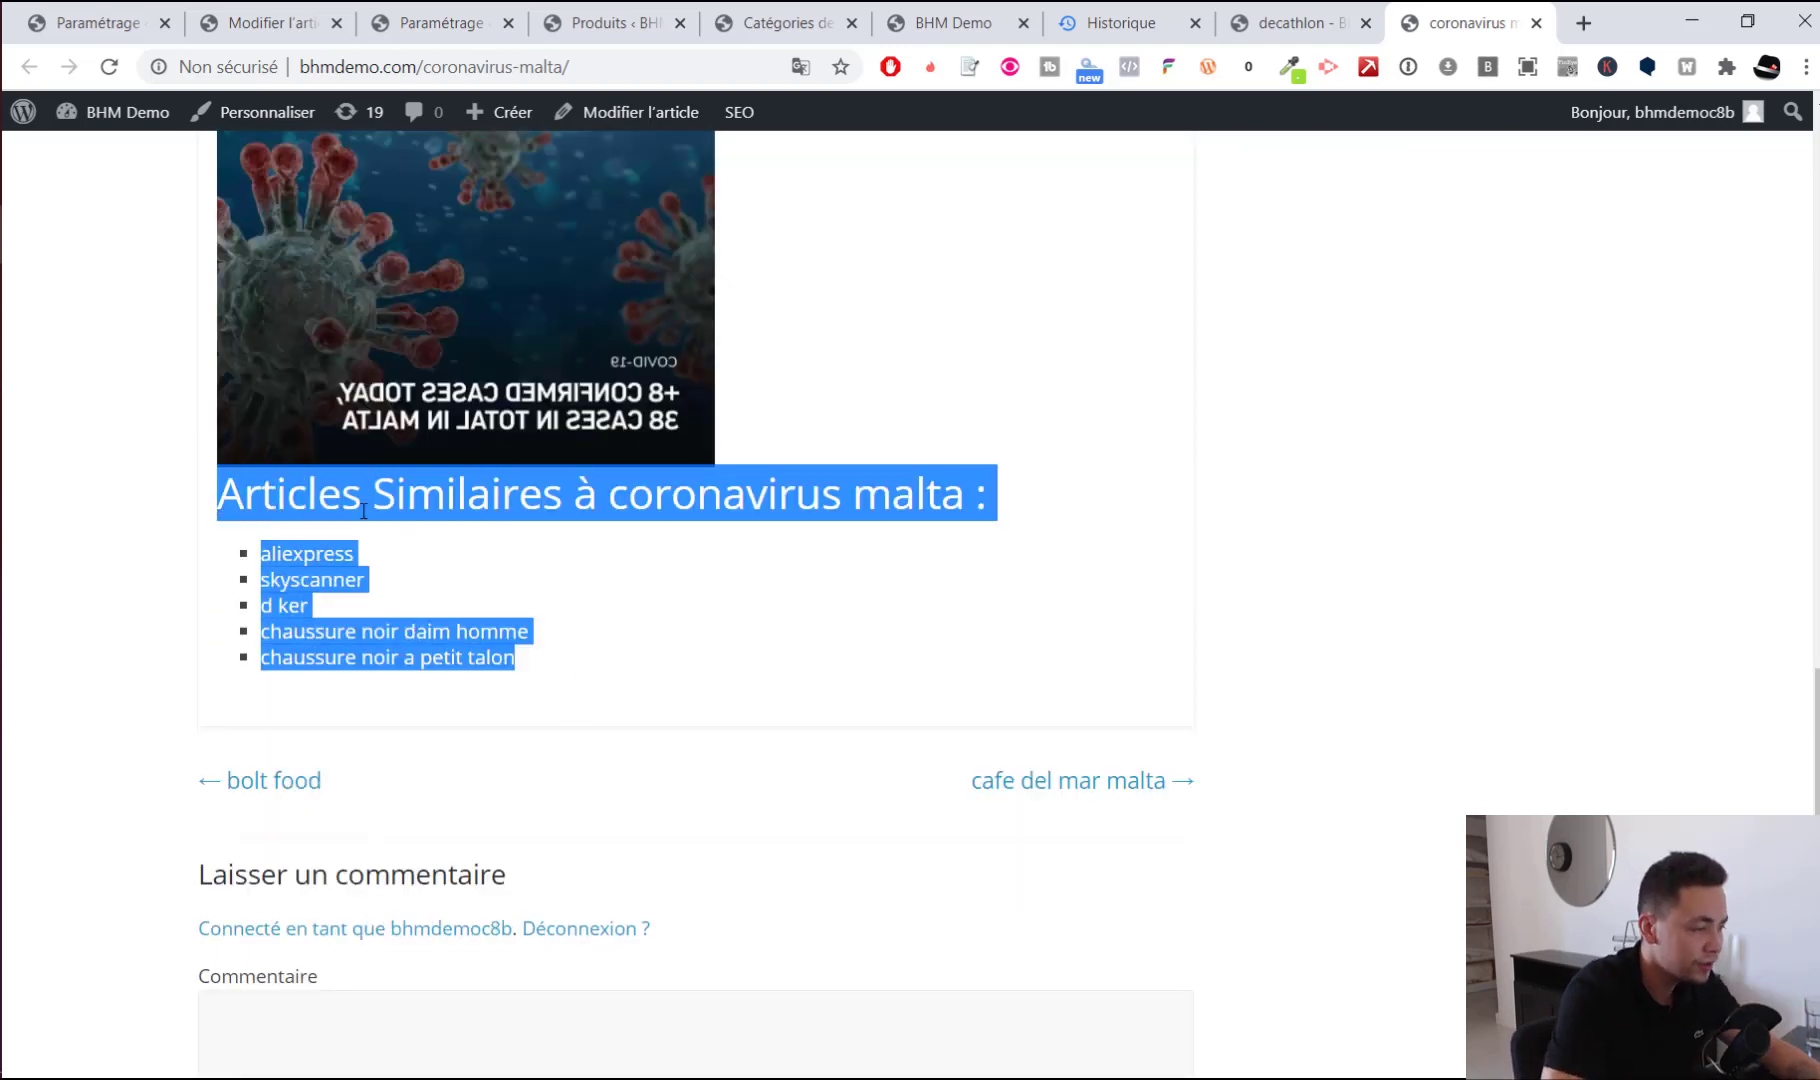
pyautogui.click(1475, 483)
# Close the coronavirus malta, decathlon and browsing history tabs and return to the Hack4Cash settings
pyautogui.hotkey('ctrl', 'w')
pyautogui.hotkey('ctrl', 'w')
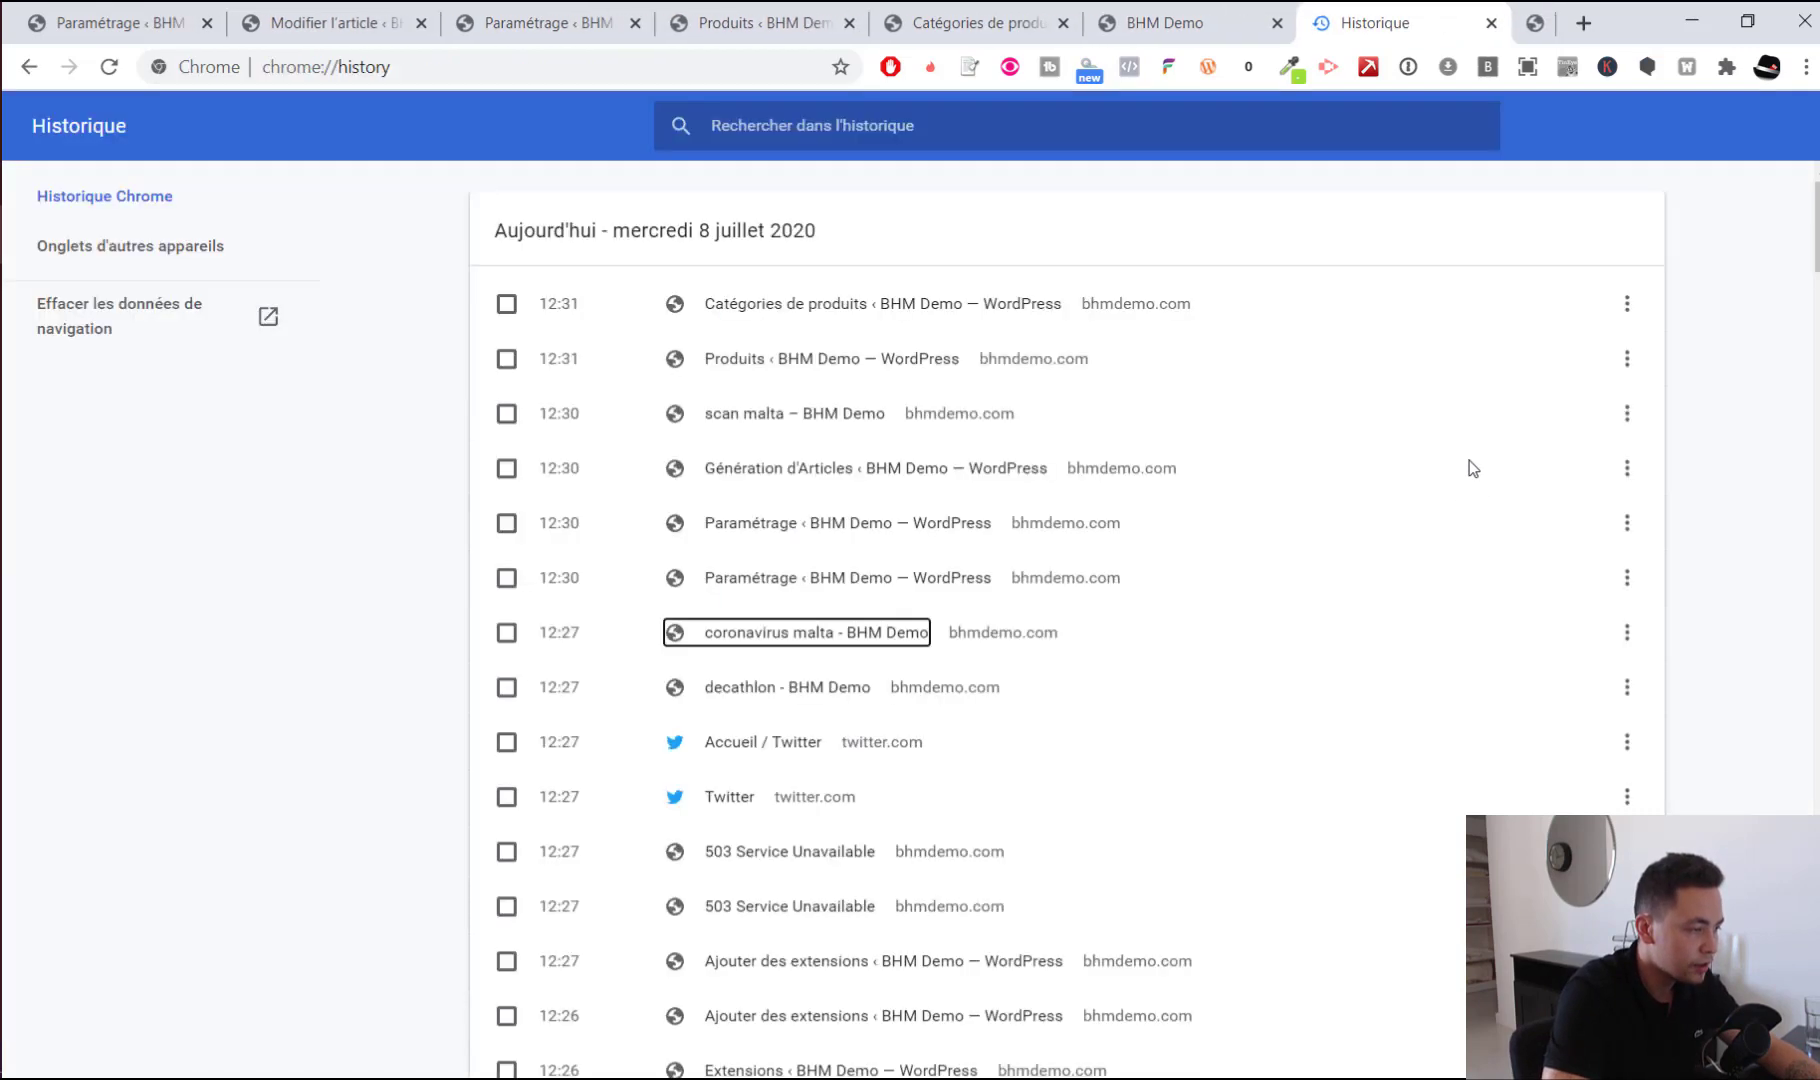
pyautogui.hotkey('ctrl', 'w')
pyautogui.click(720, 16)
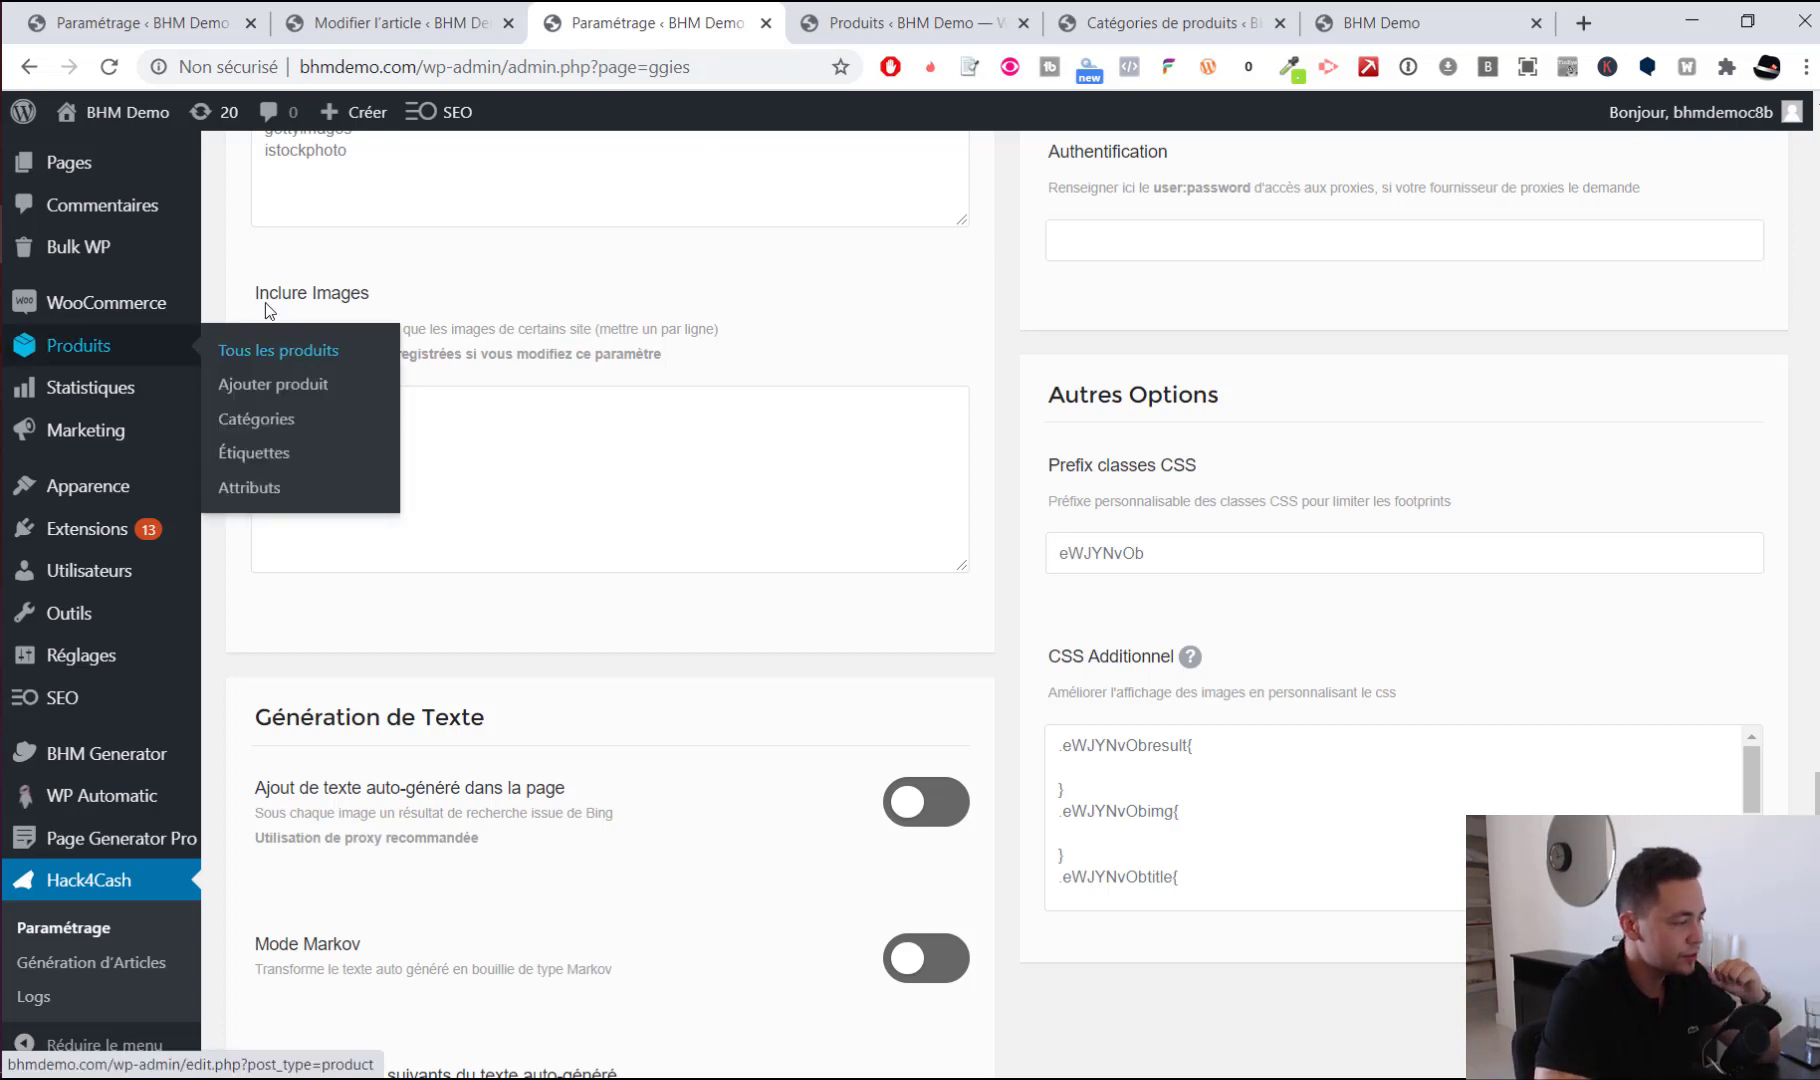
# Open the Hack4Cash article generation page and view the content types offered for creation, leaving Article selected
pyautogui.click(145, 962)
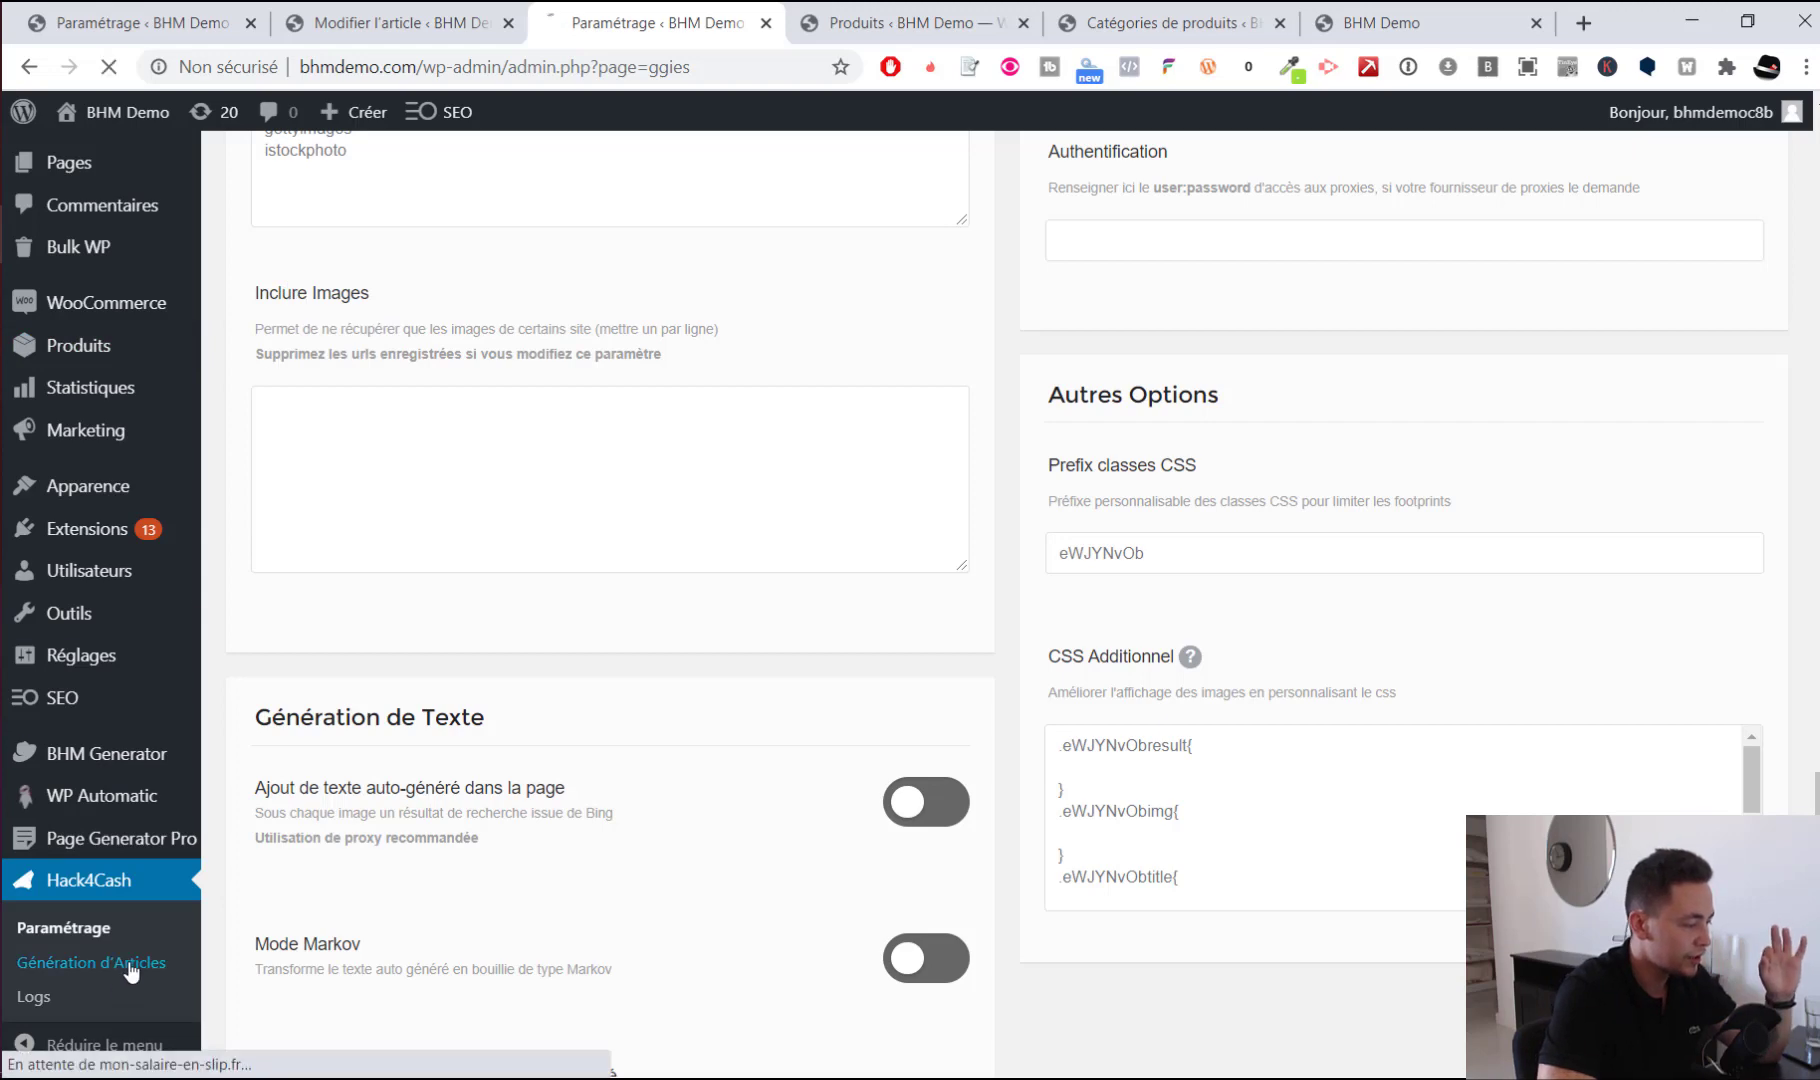
pyautogui.scroll(-8, 1190, 451)
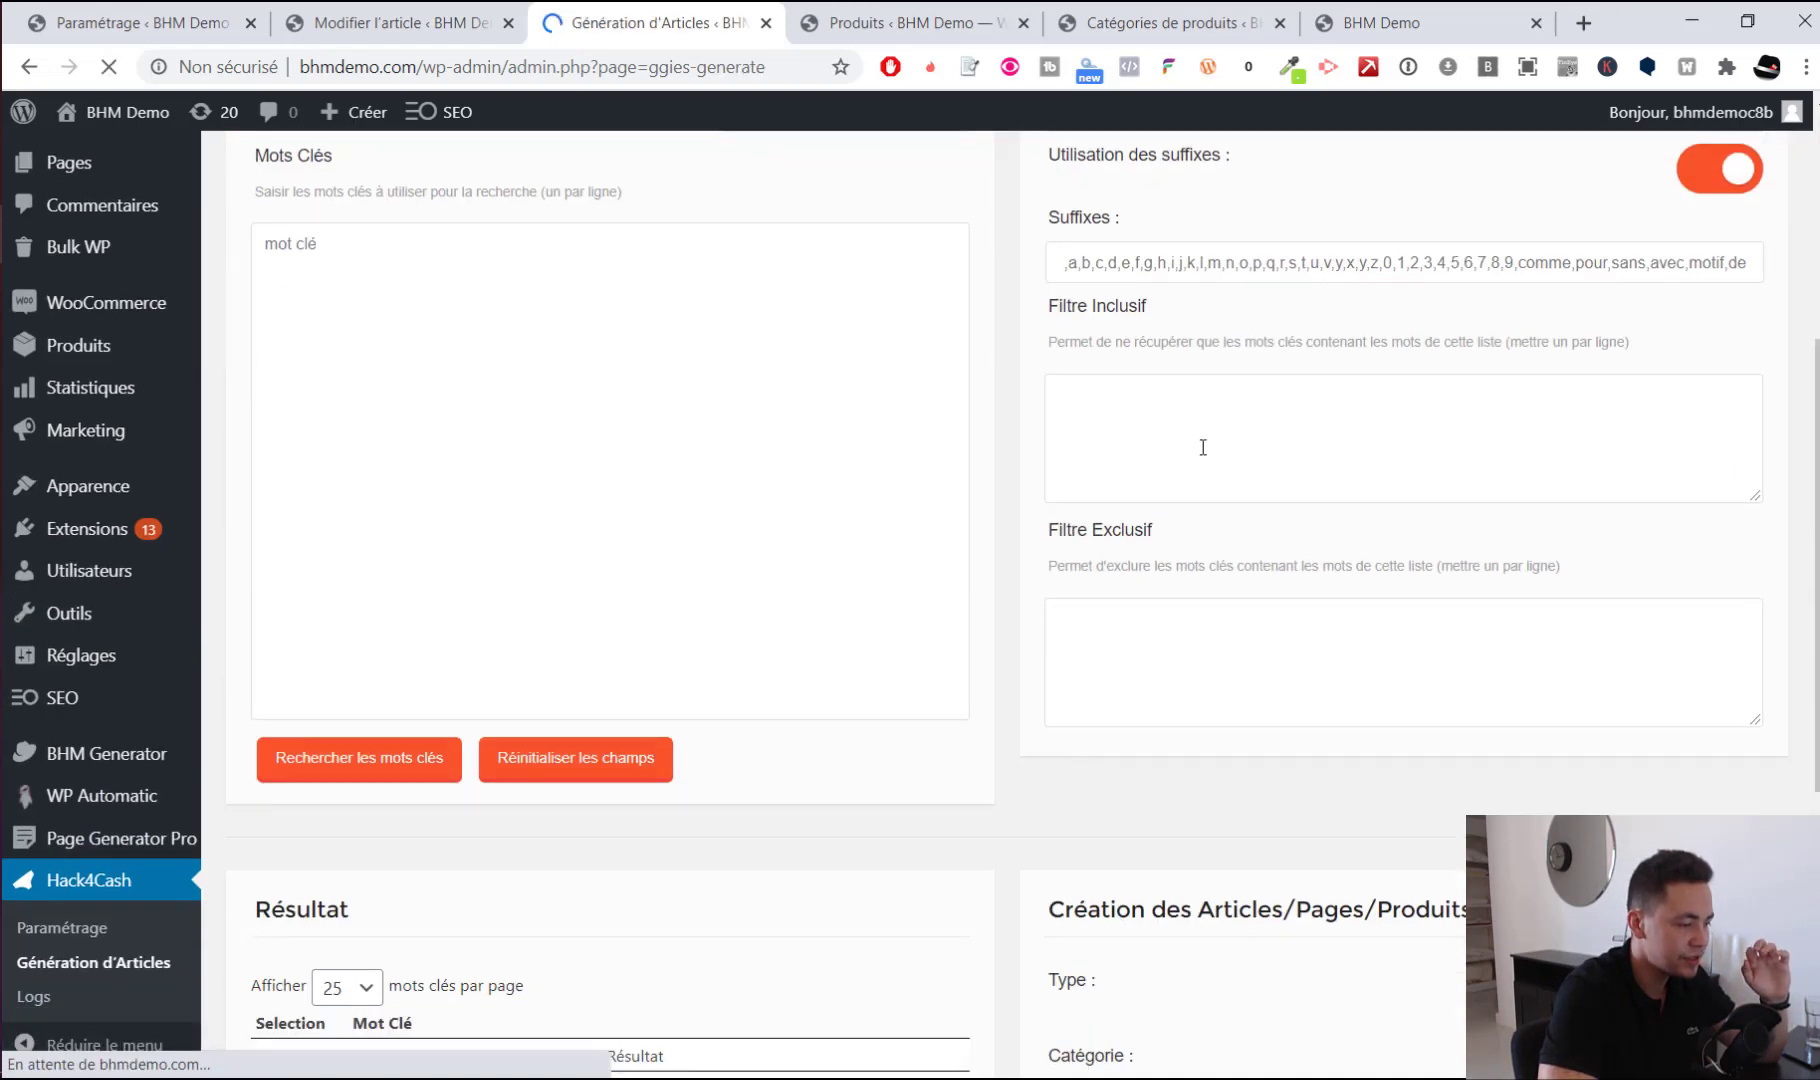
pyautogui.scroll(-2, 1460, 577)
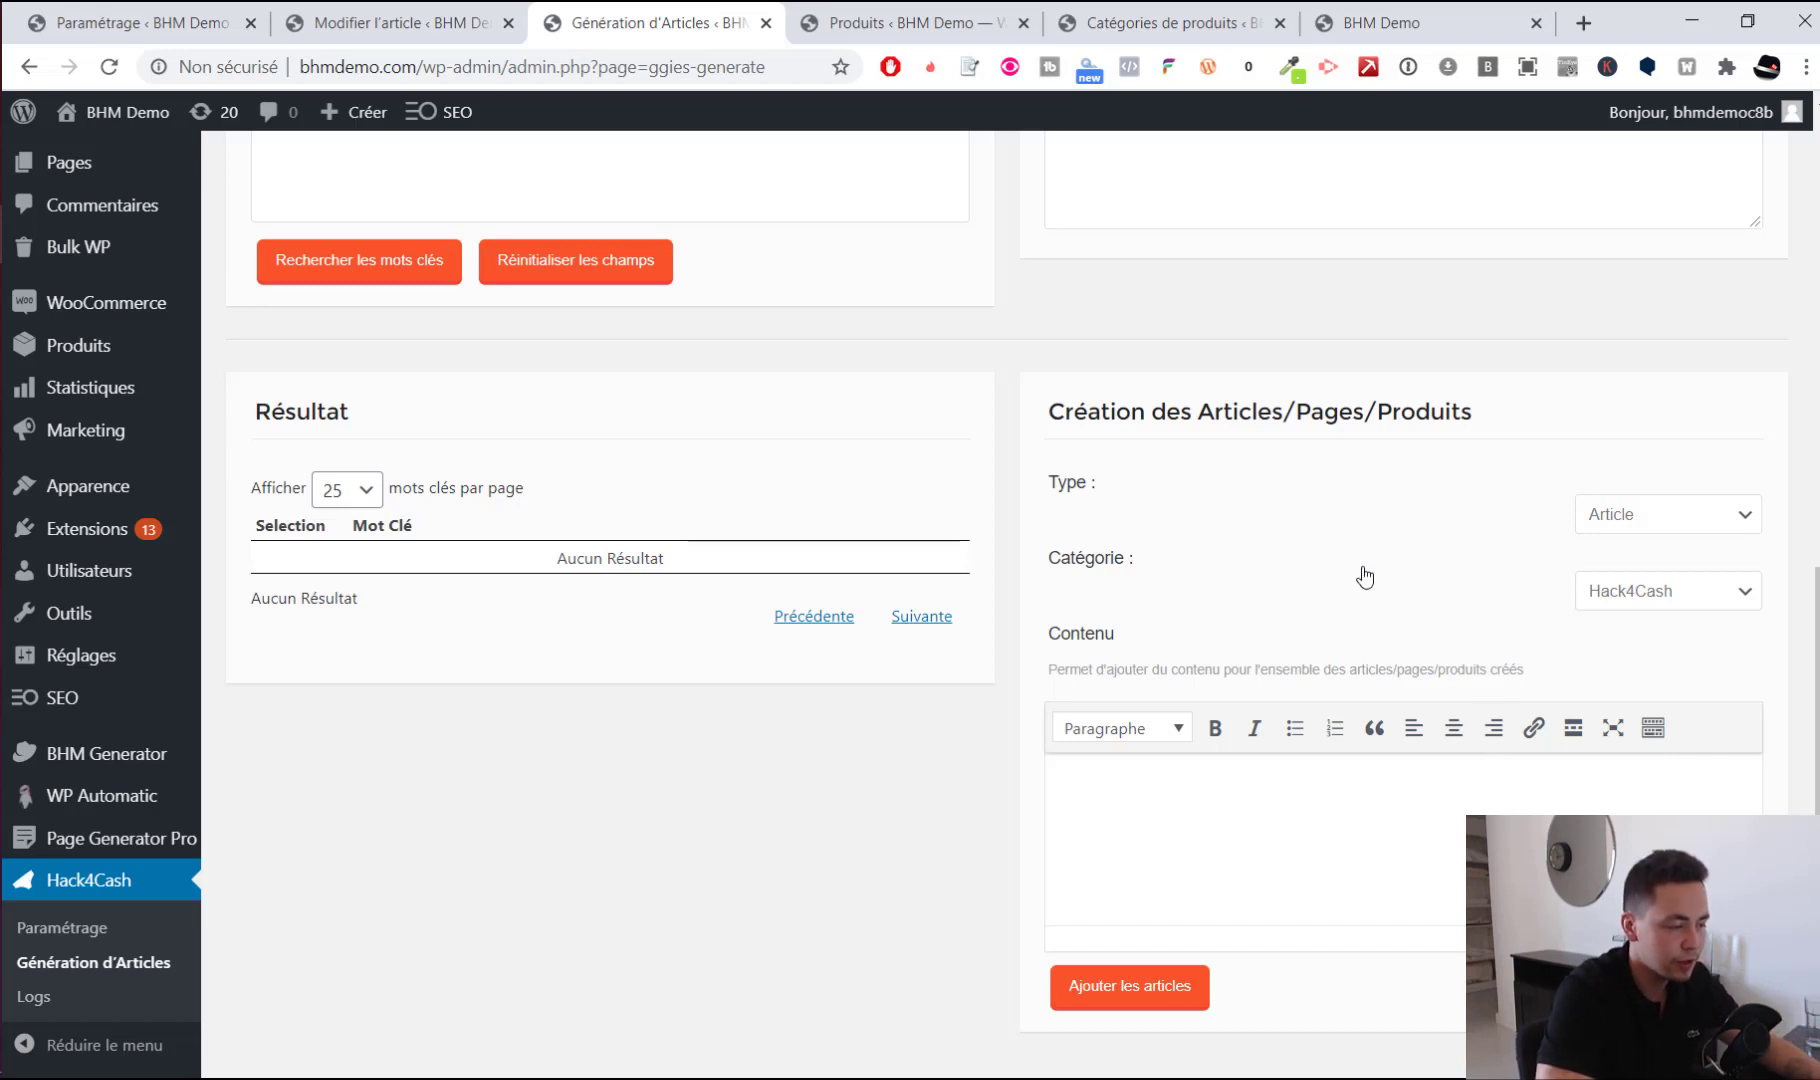
pyautogui.click(1622, 515)
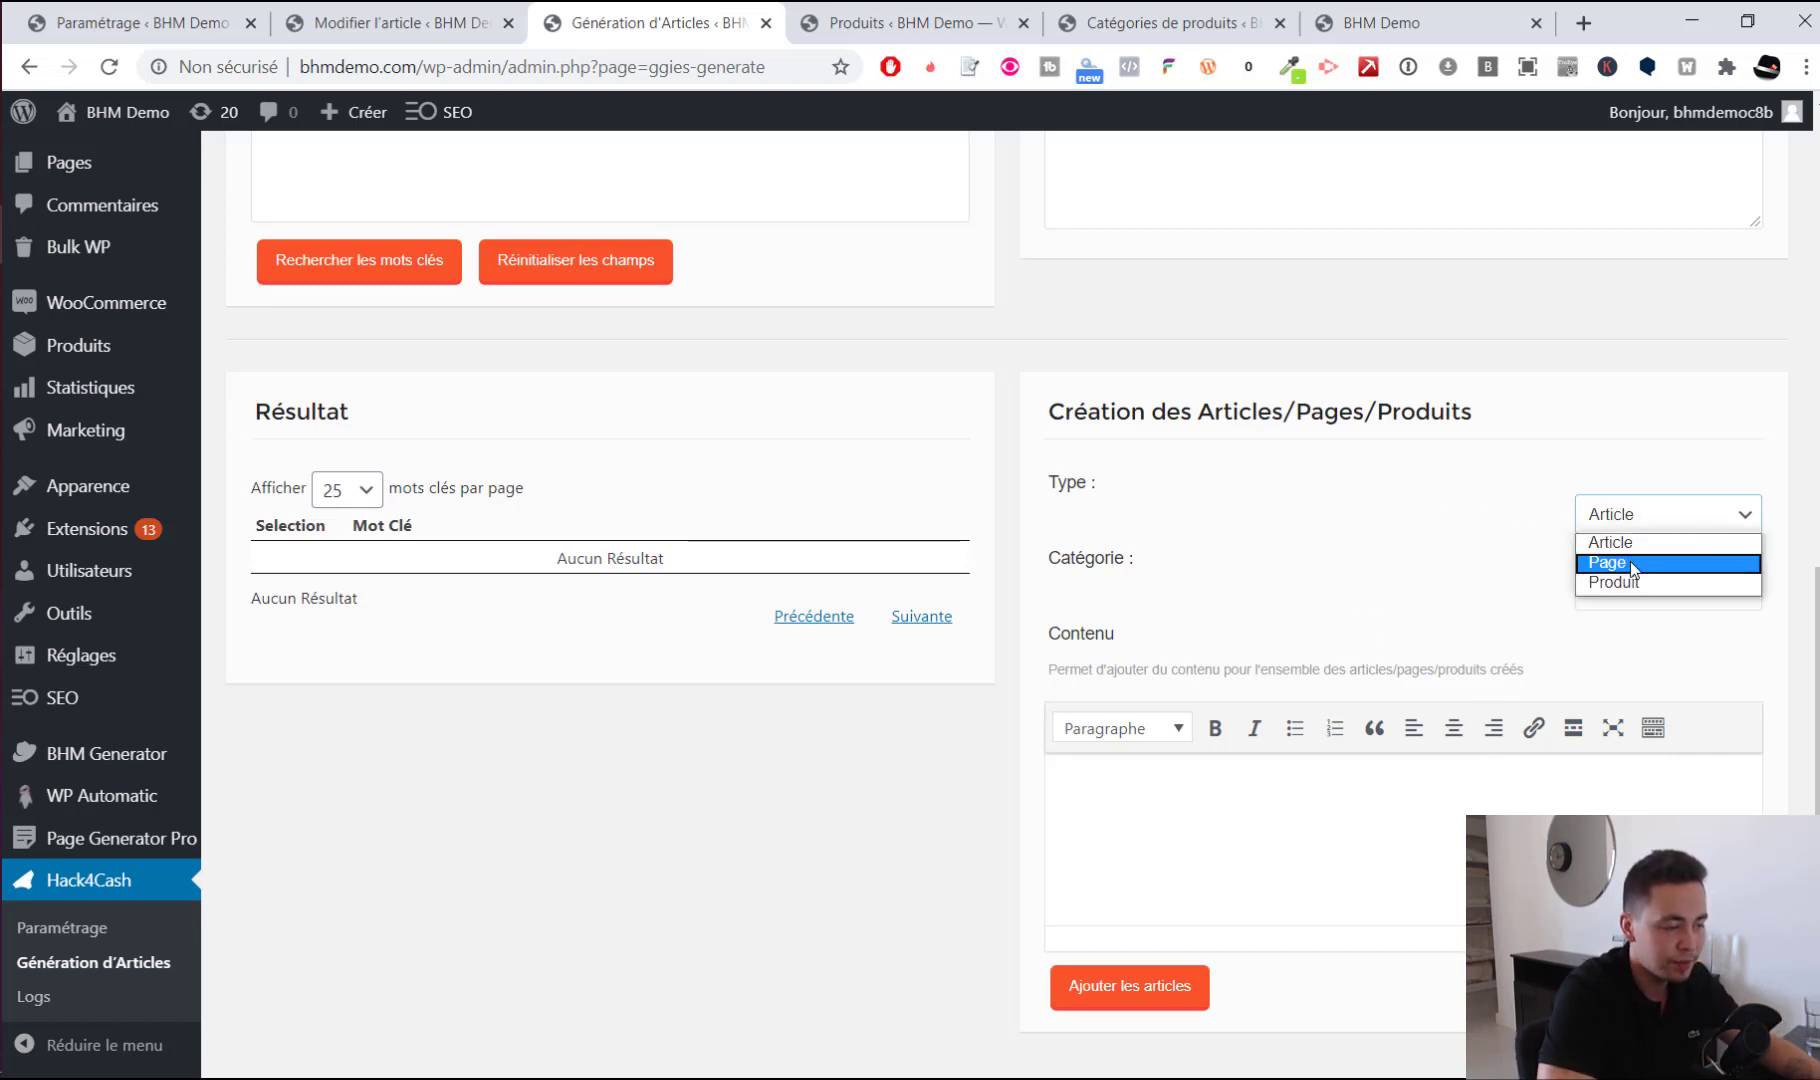
pyautogui.click(1525, 562)
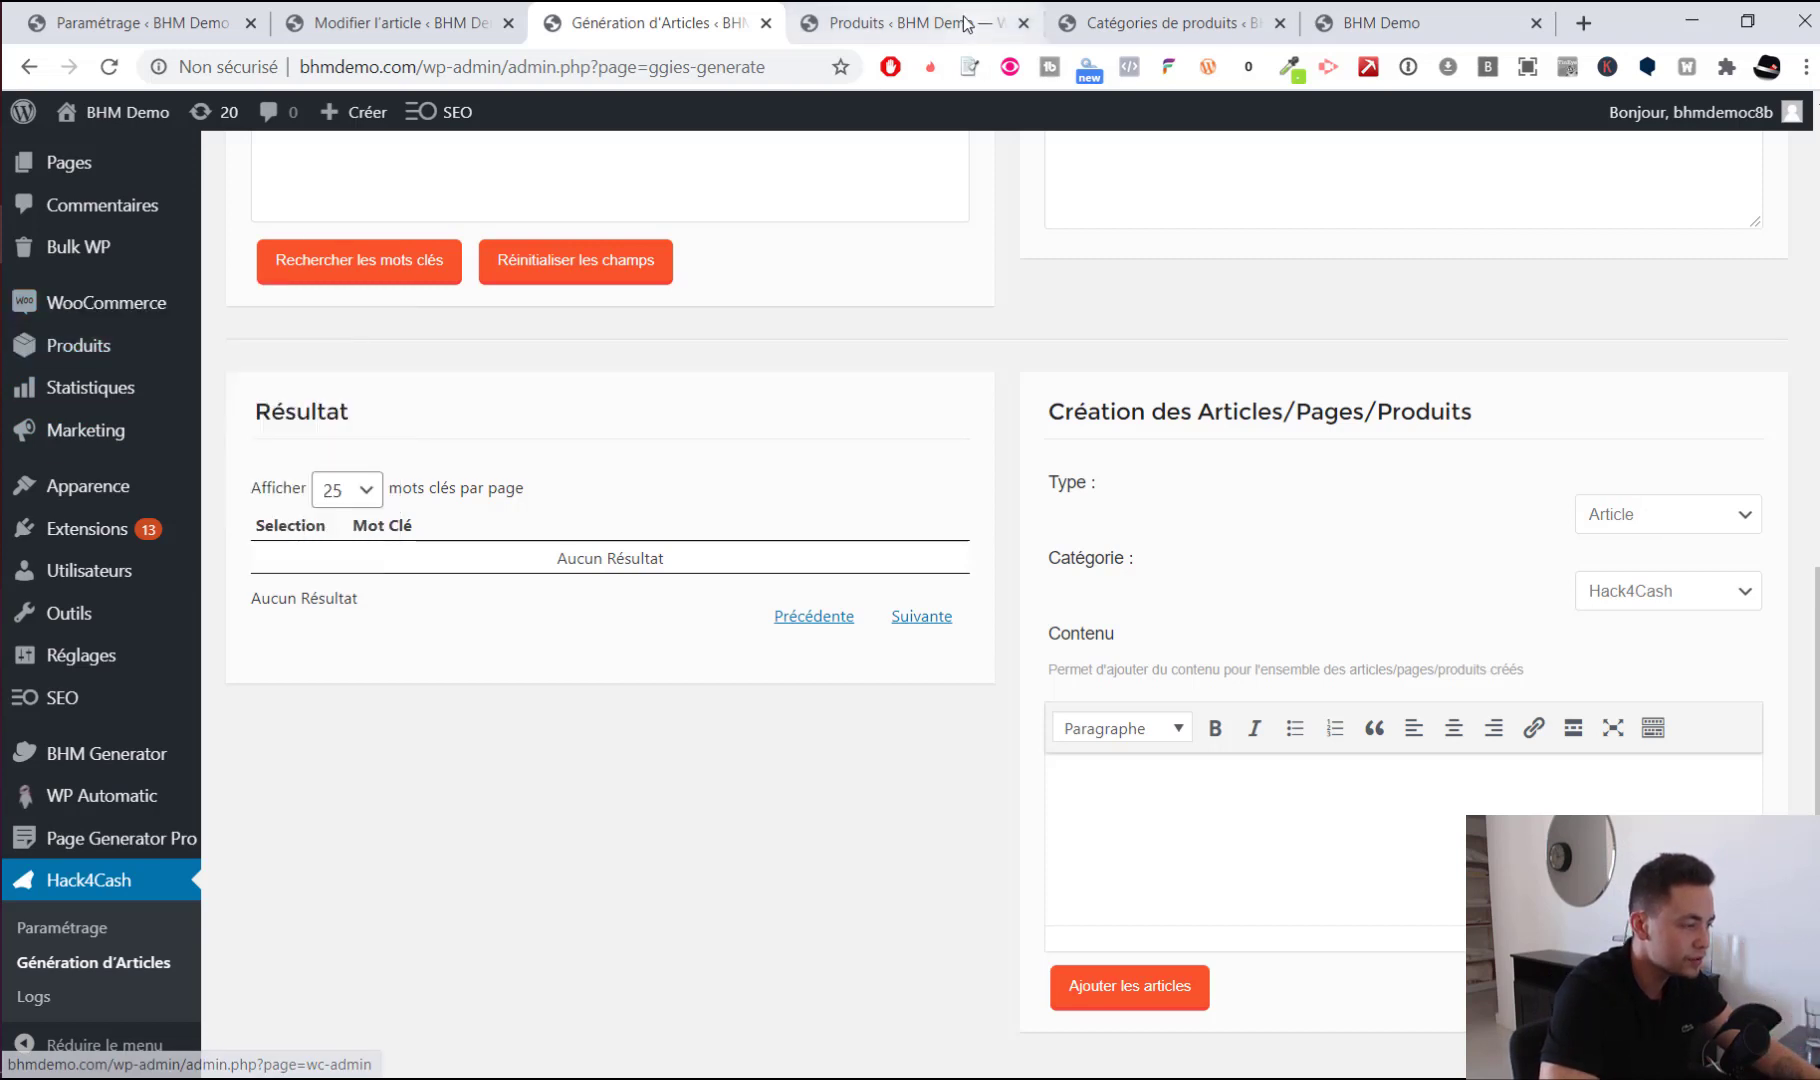
pyautogui.moveTo(150, 302)
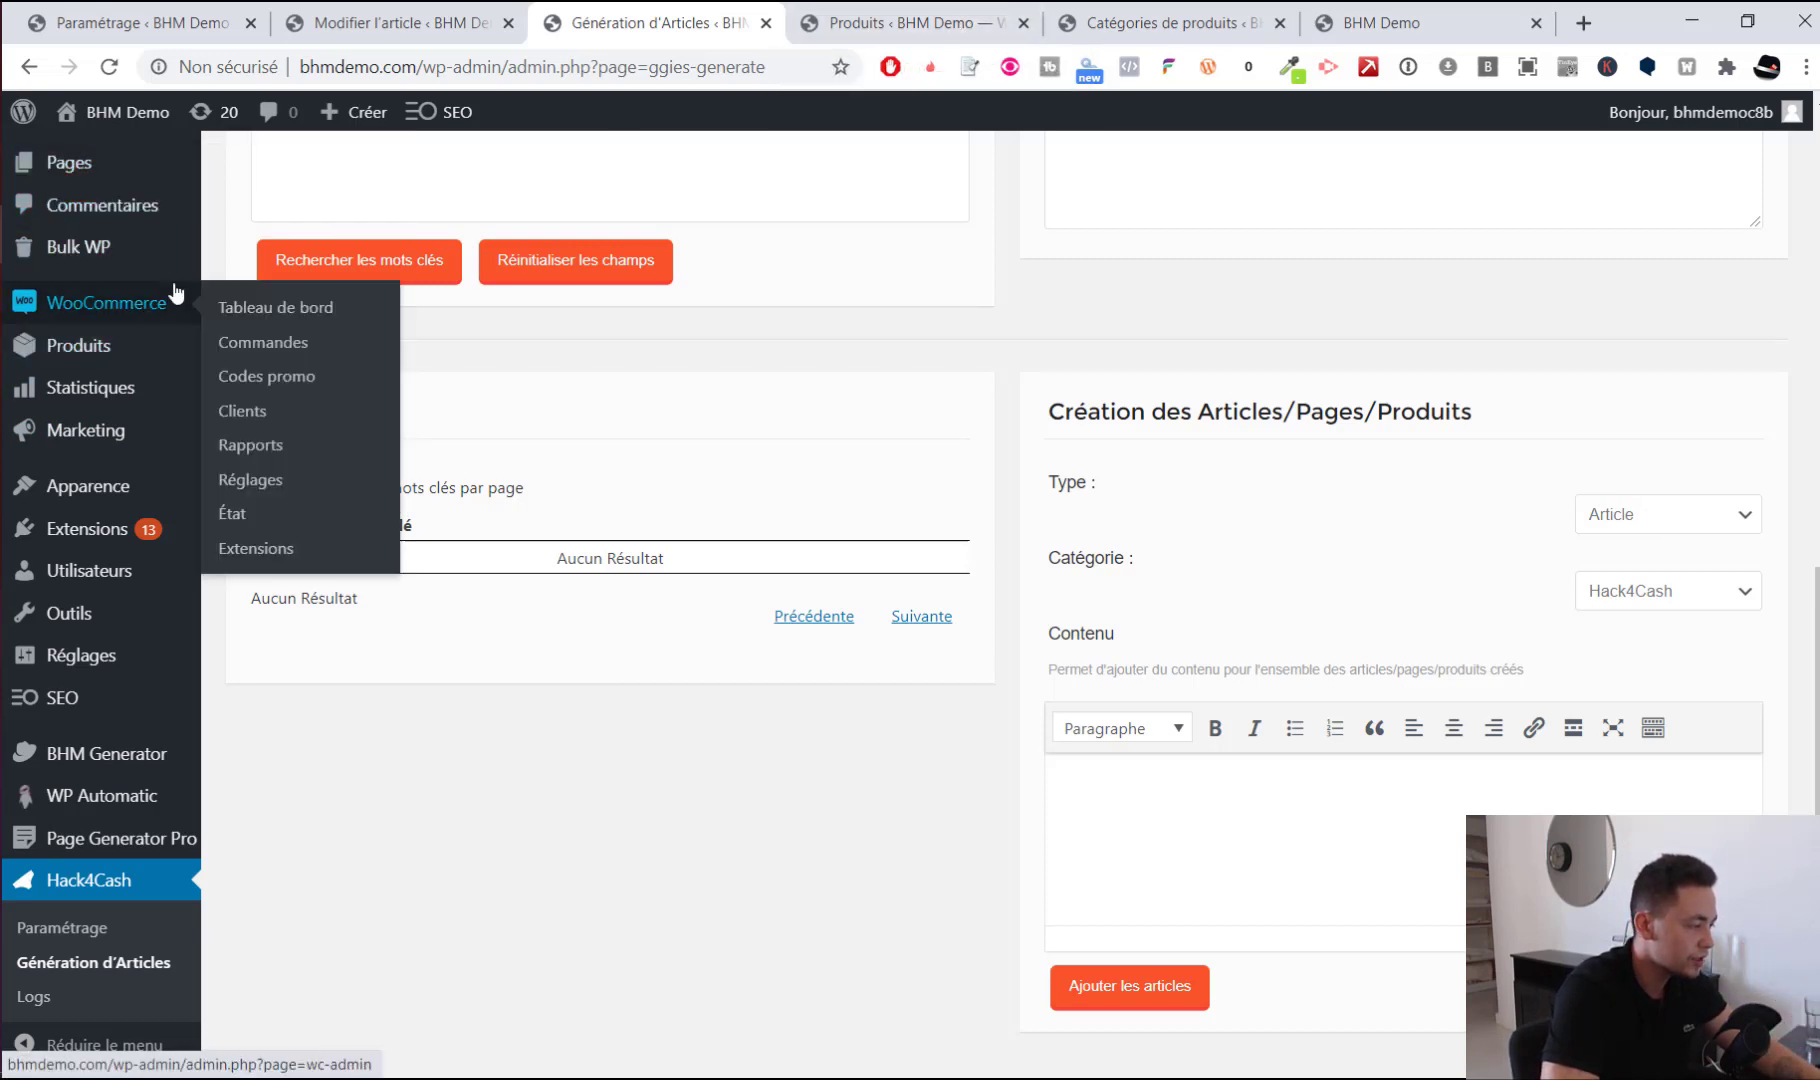
# Open the full product list in a new tab and view the scan malta product page
pyautogui.moveTo(170, 348)
pyautogui.middleClick(265, 355)
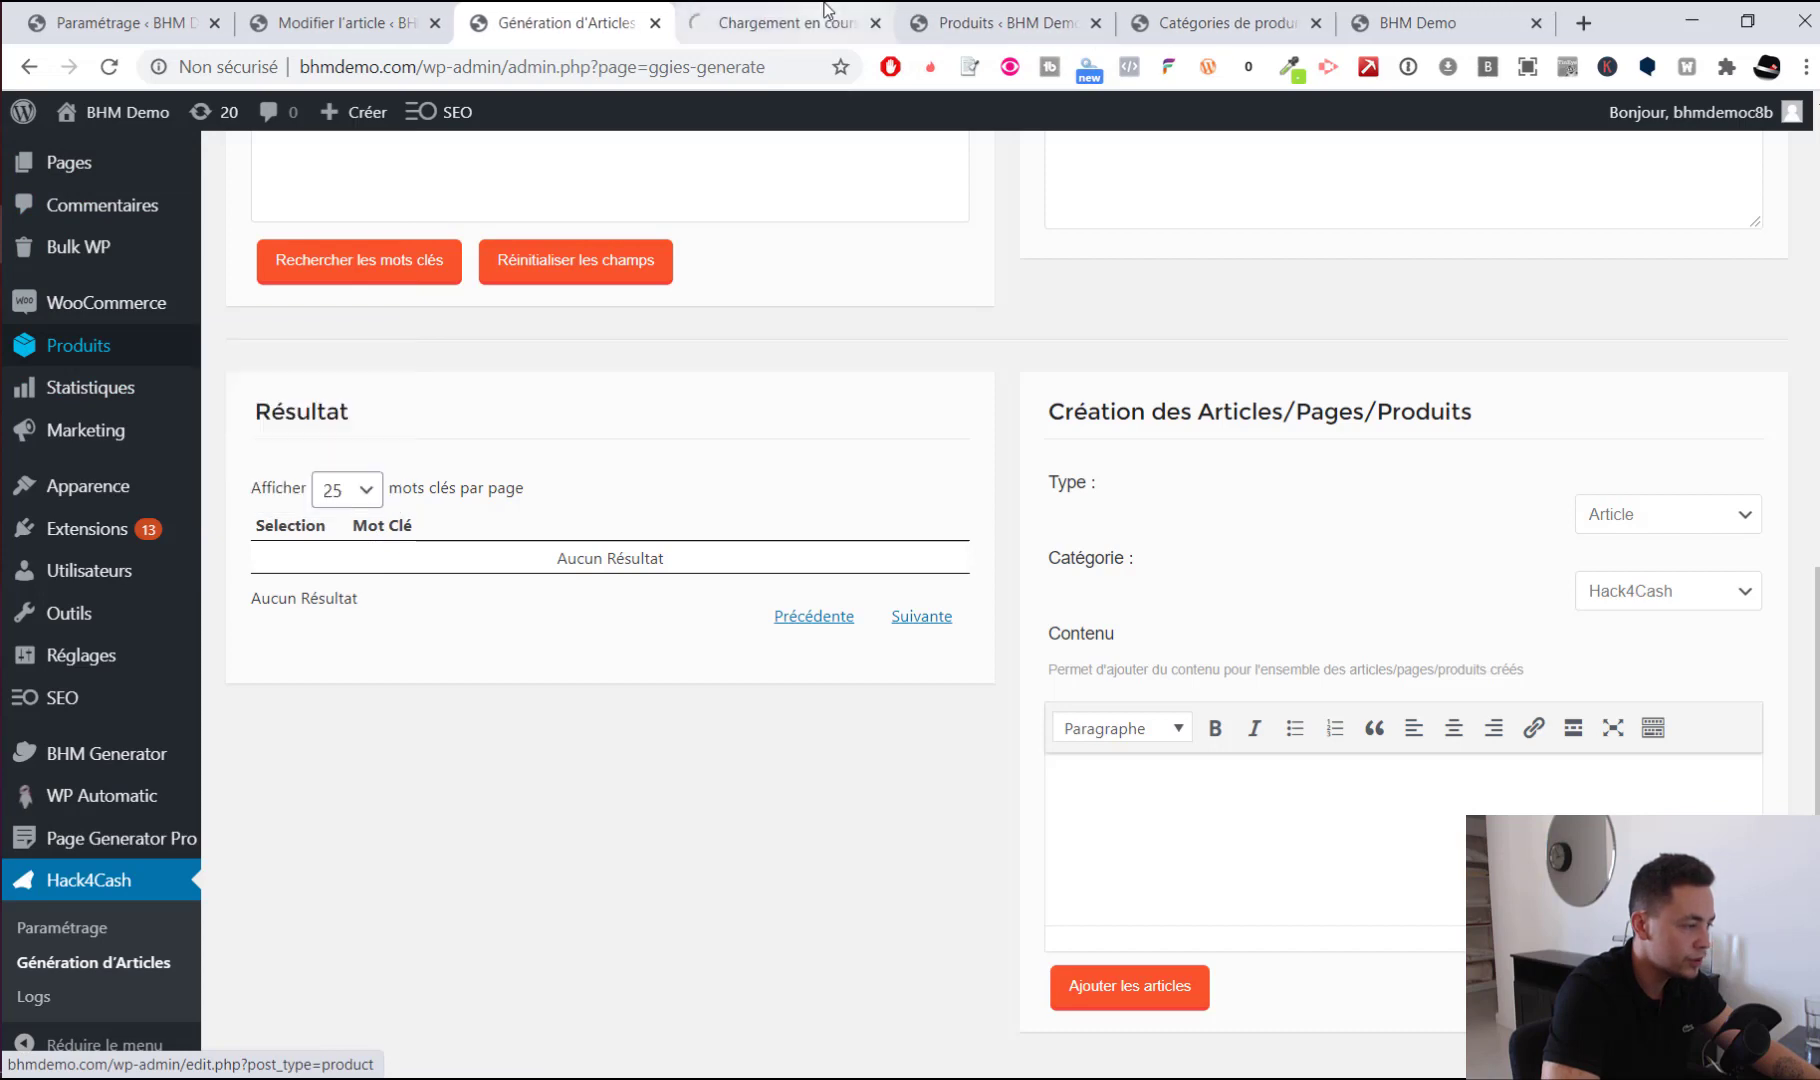
pyautogui.click(826, 12)
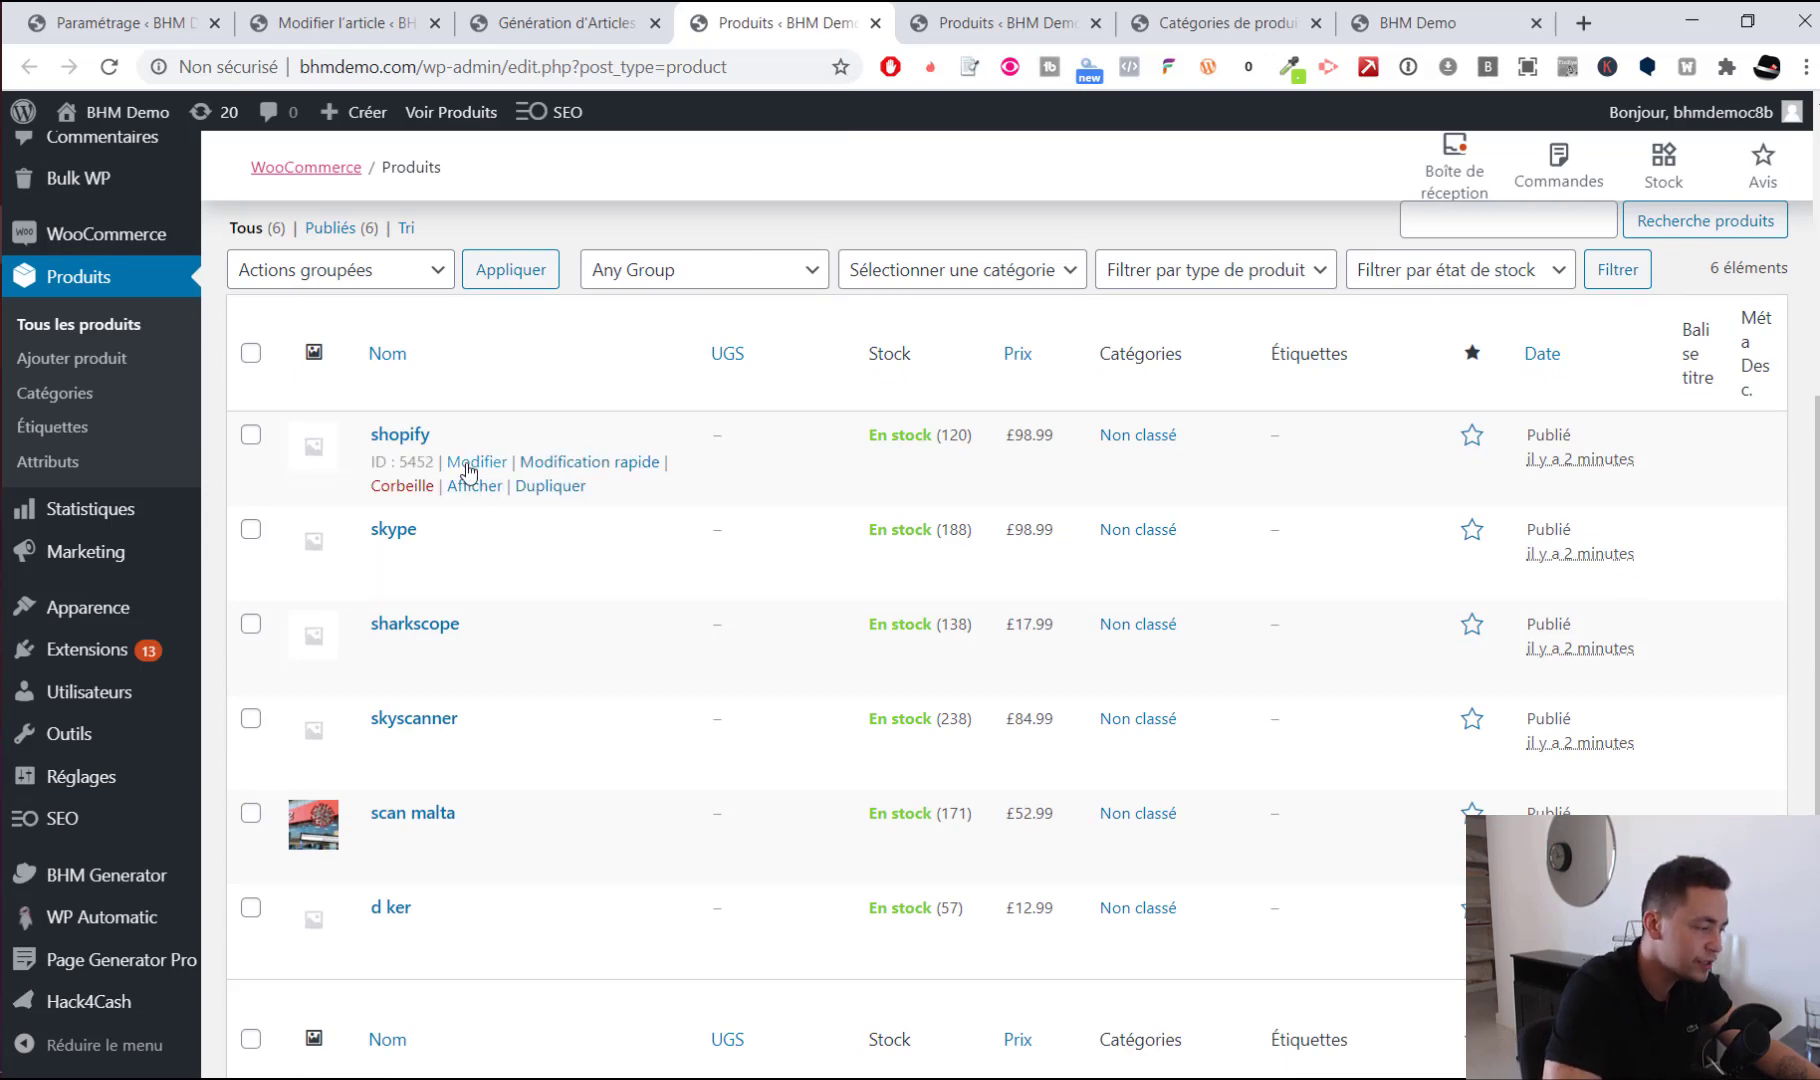
pyautogui.middleClick(476, 863)
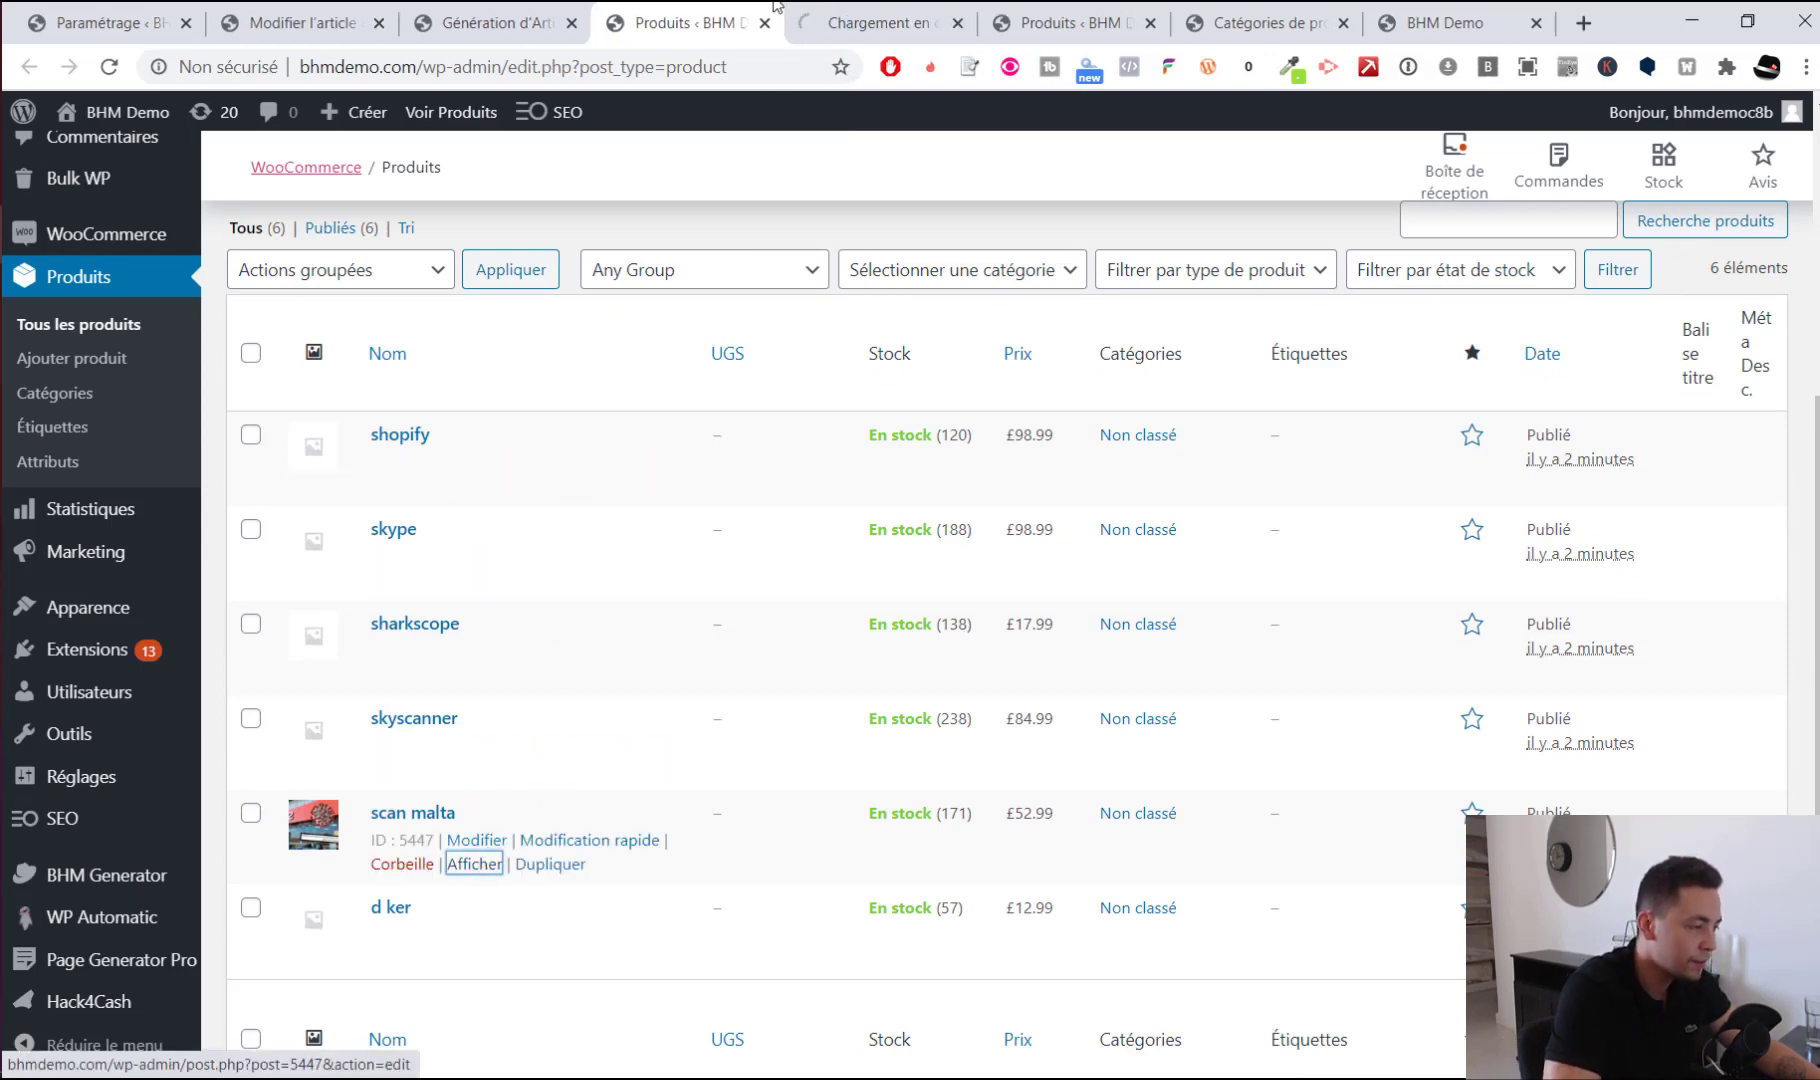
pyautogui.click(900, 10)
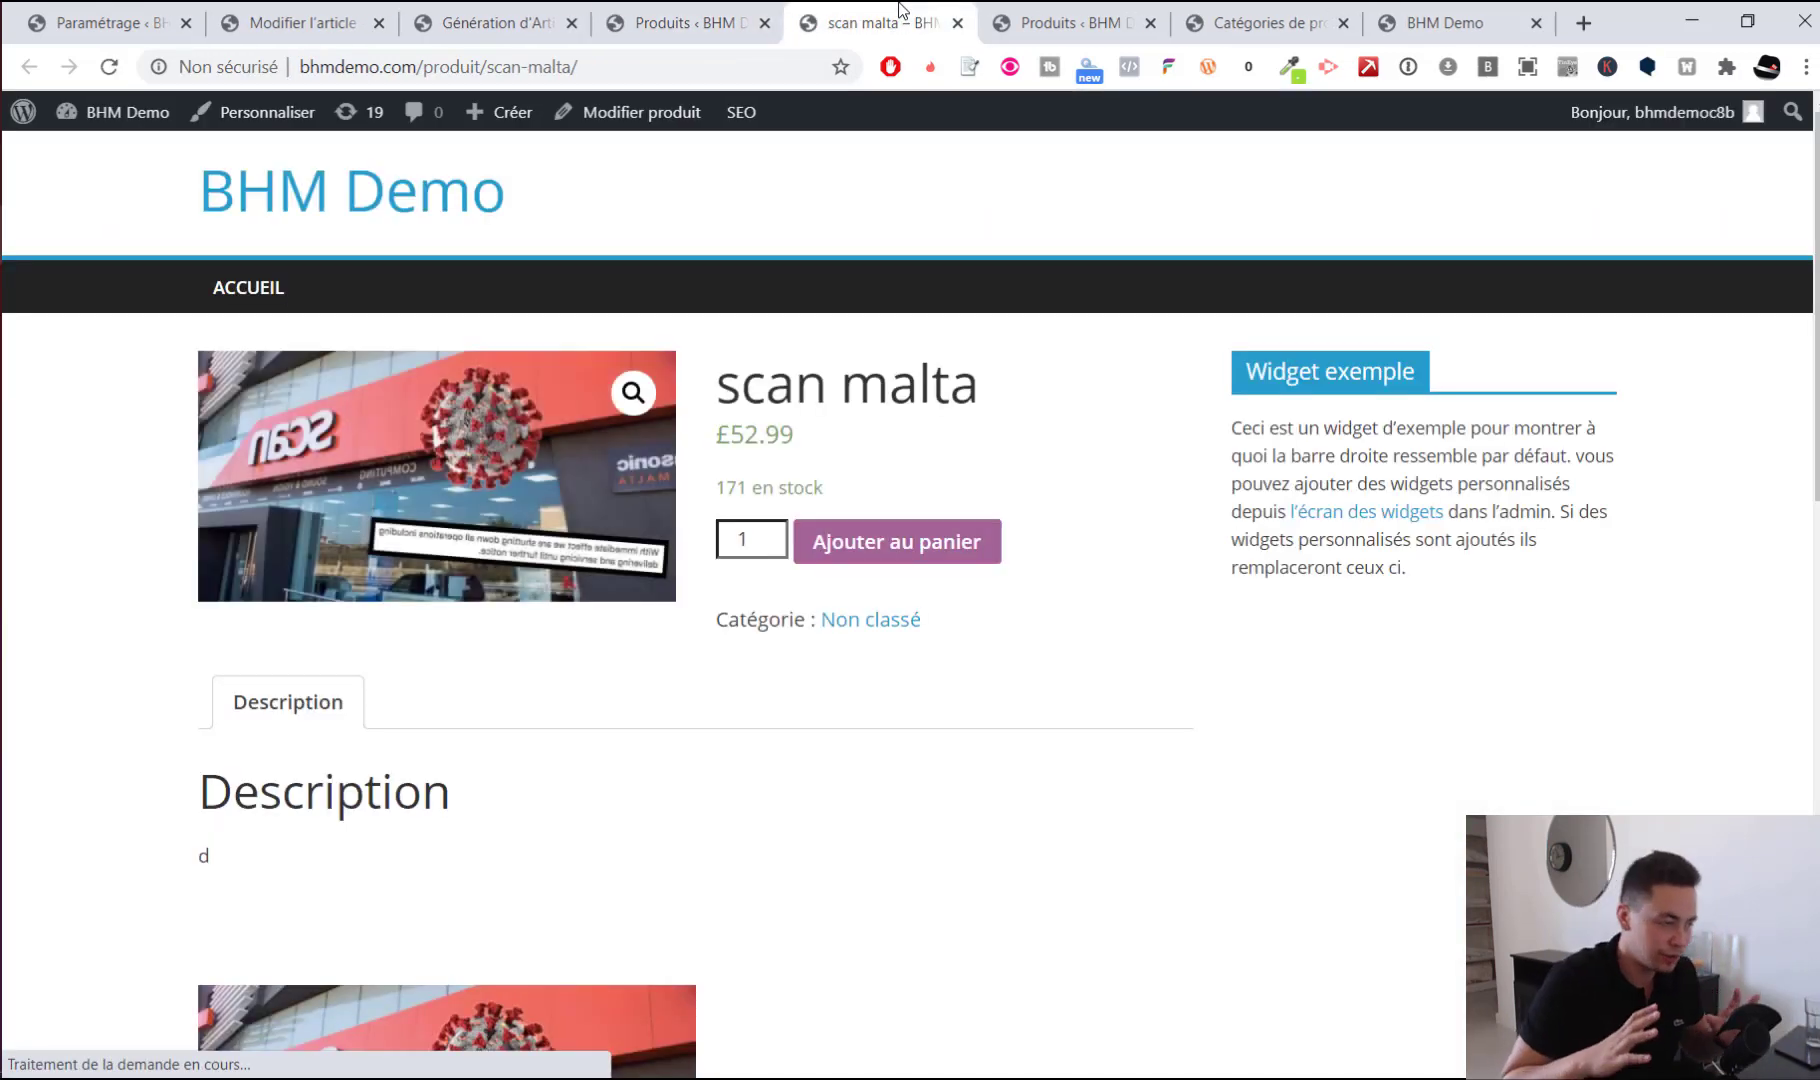
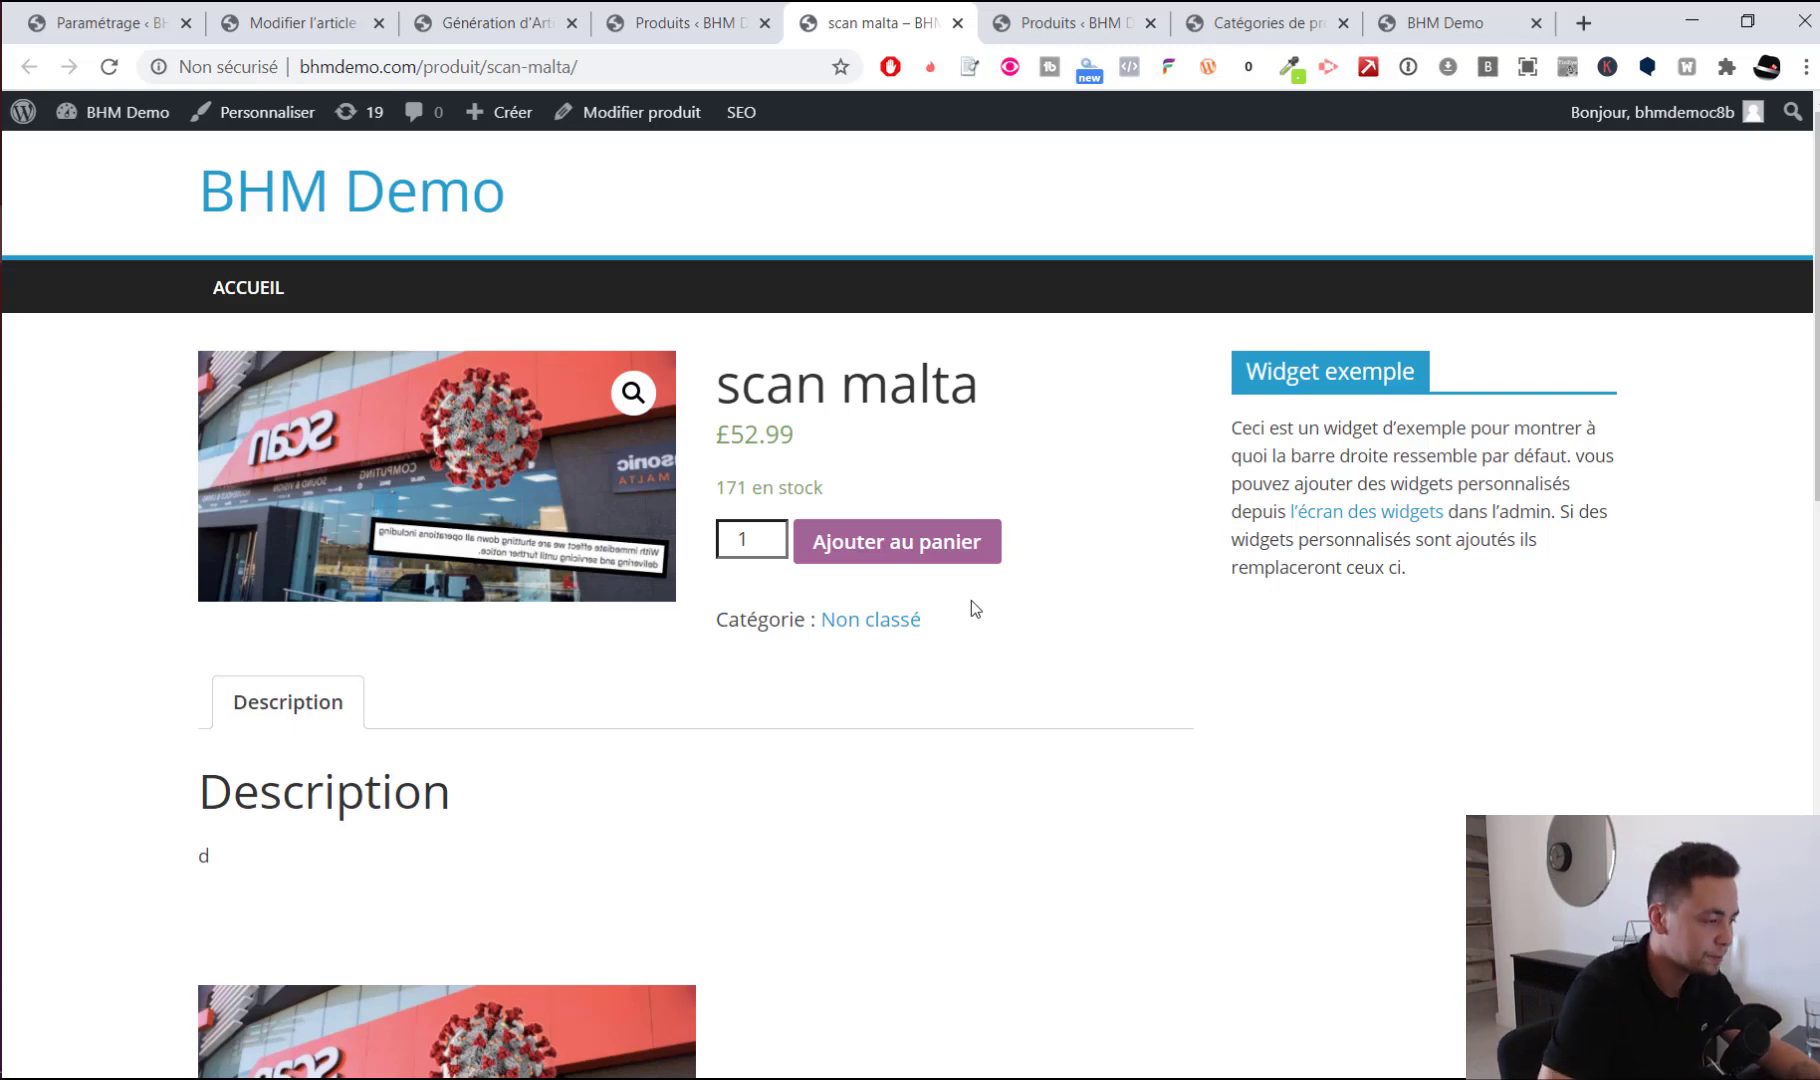
# Open the shopify product page from the product list, look through it and reload it
pyautogui.click(686, 12)
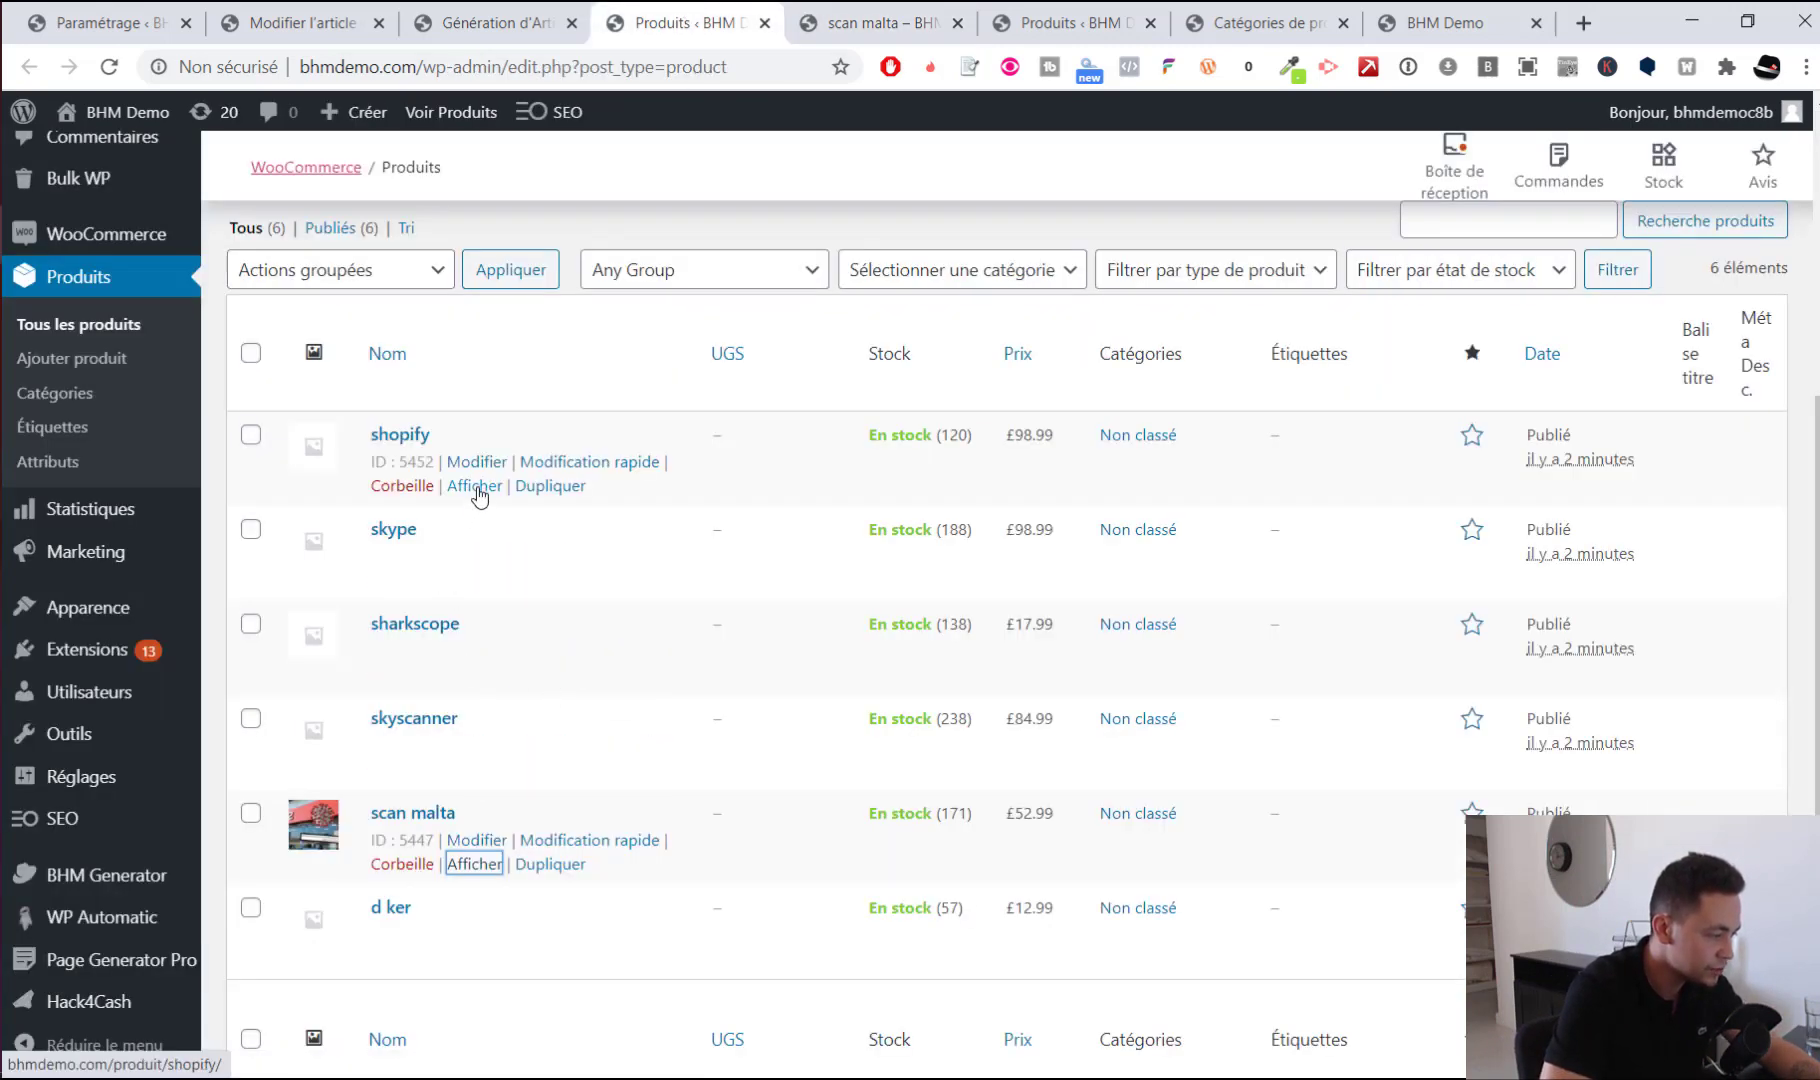
pyautogui.keyDown('ctrl'); pyautogui.click(479, 494); pyautogui.keyUp('ctrl')
pyautogui.moveTo(880, 20); pyautogui.dragTo(820, 8)
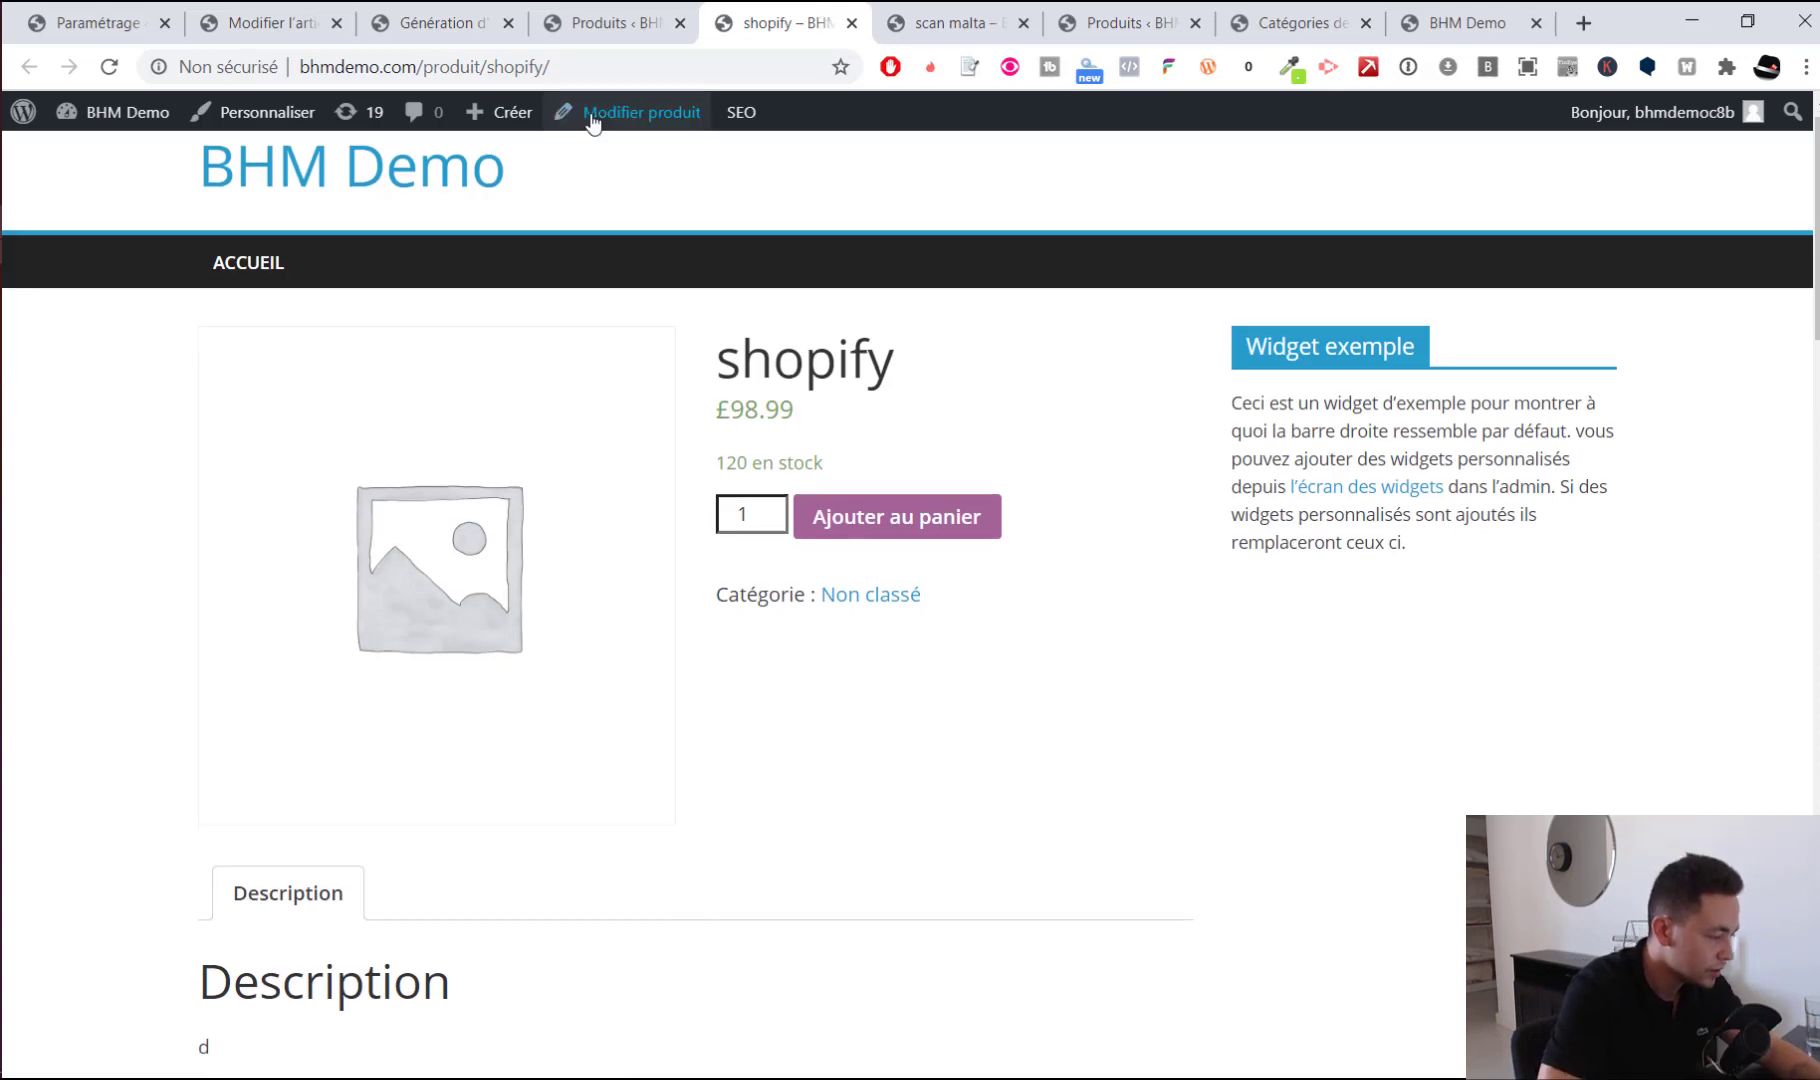
pyautogui.scroll(-7, 600, 140)
pyautogui.scroll(5, 591, 406)
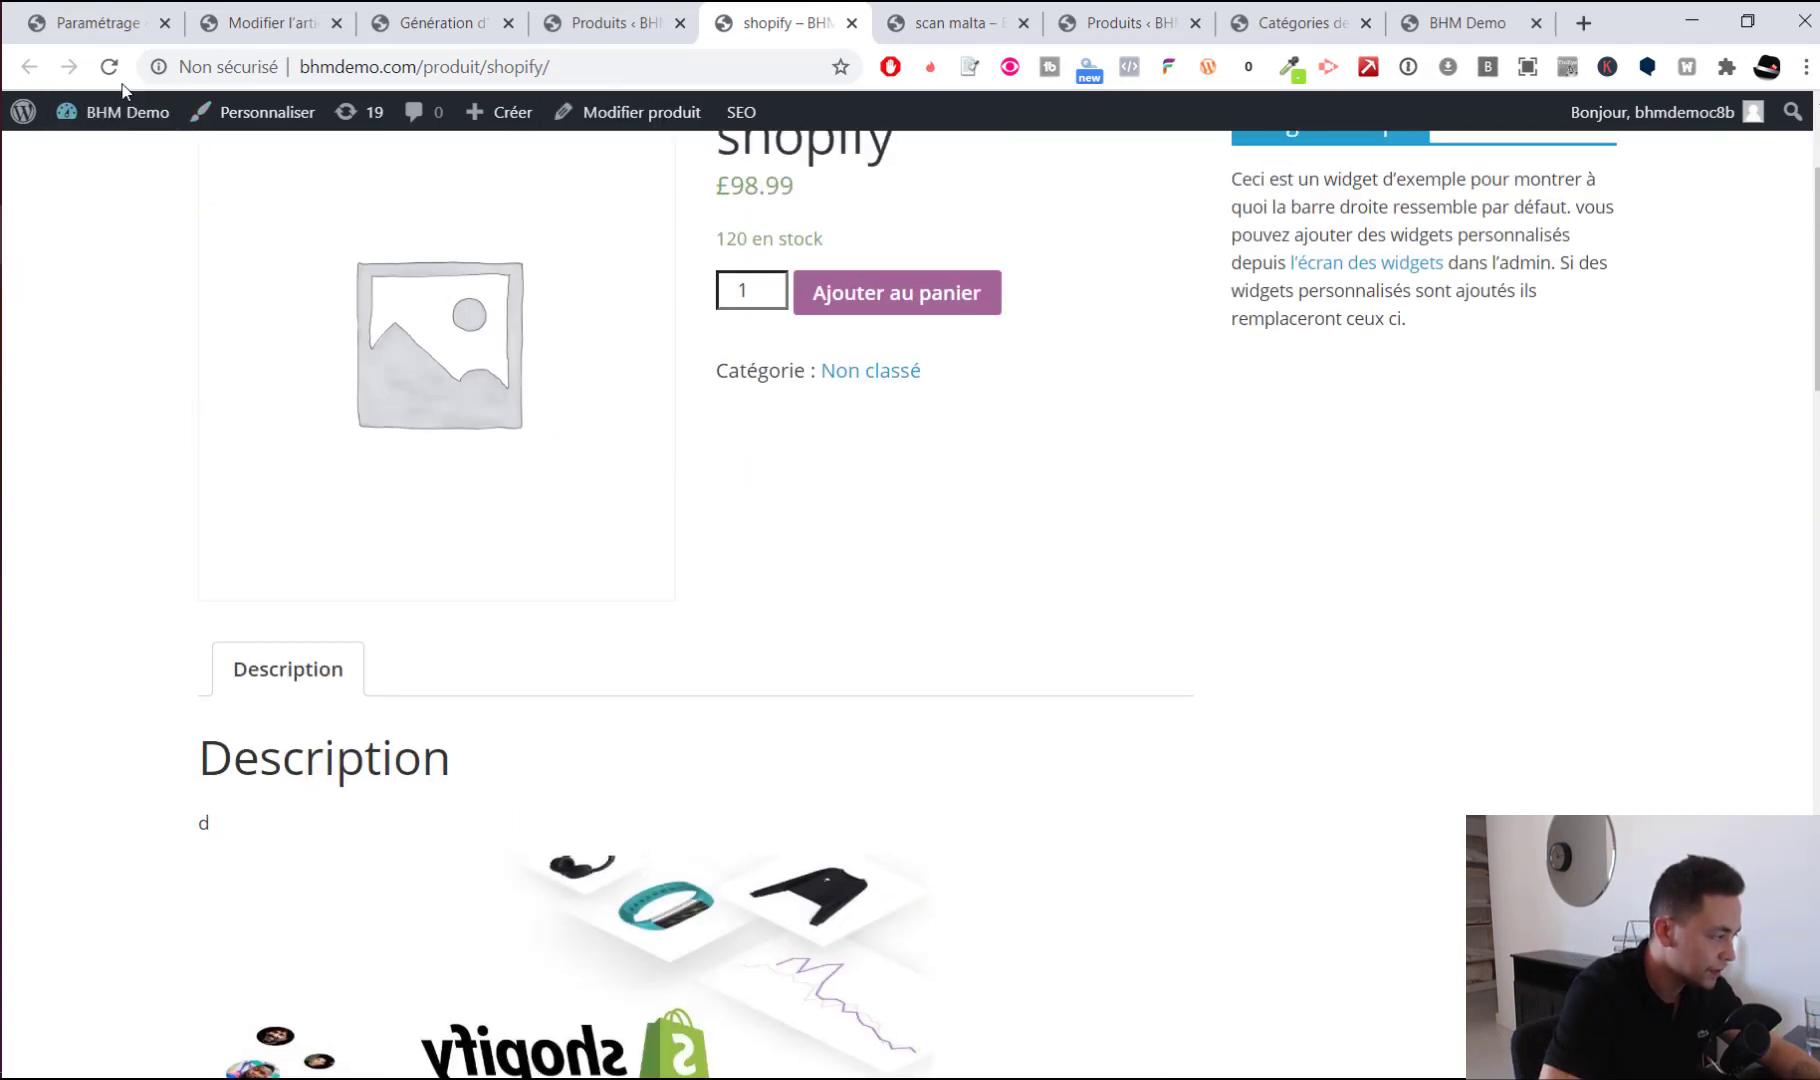
pyautogui.click(110, 67)
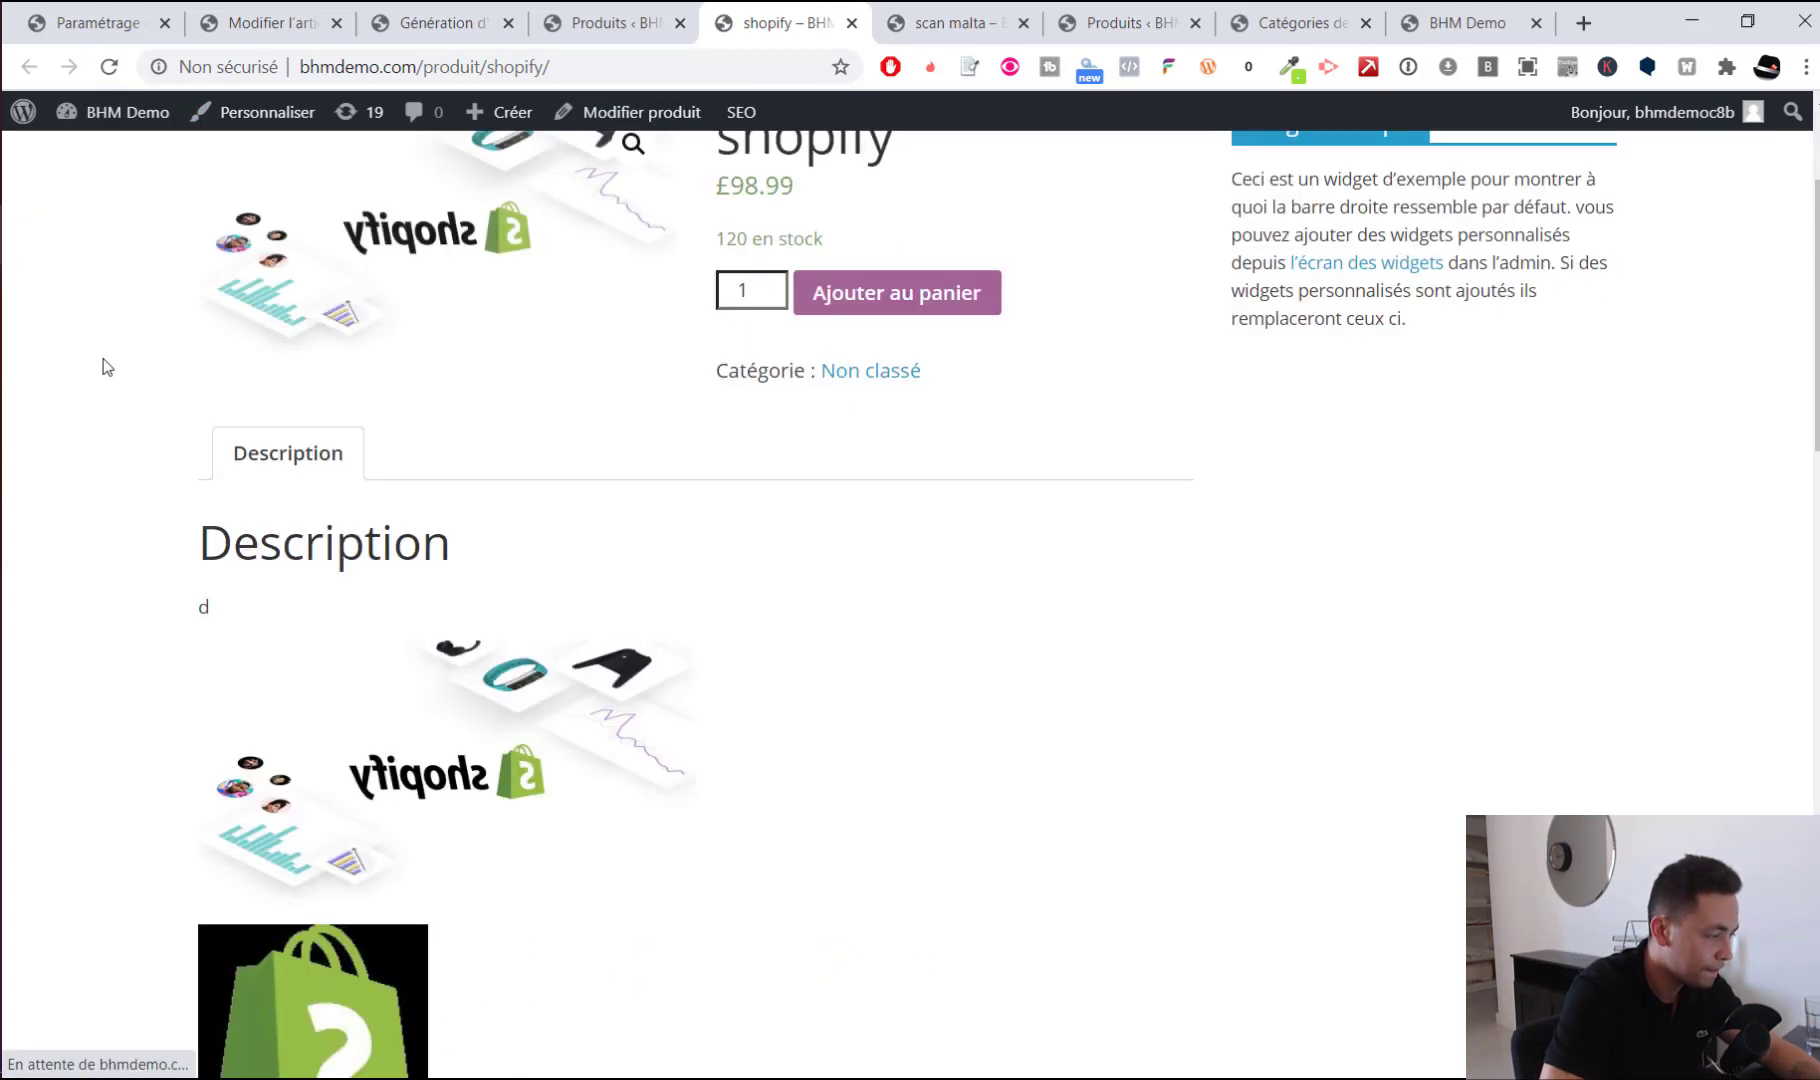
pyautogui.scroll(-5, 428, 551)
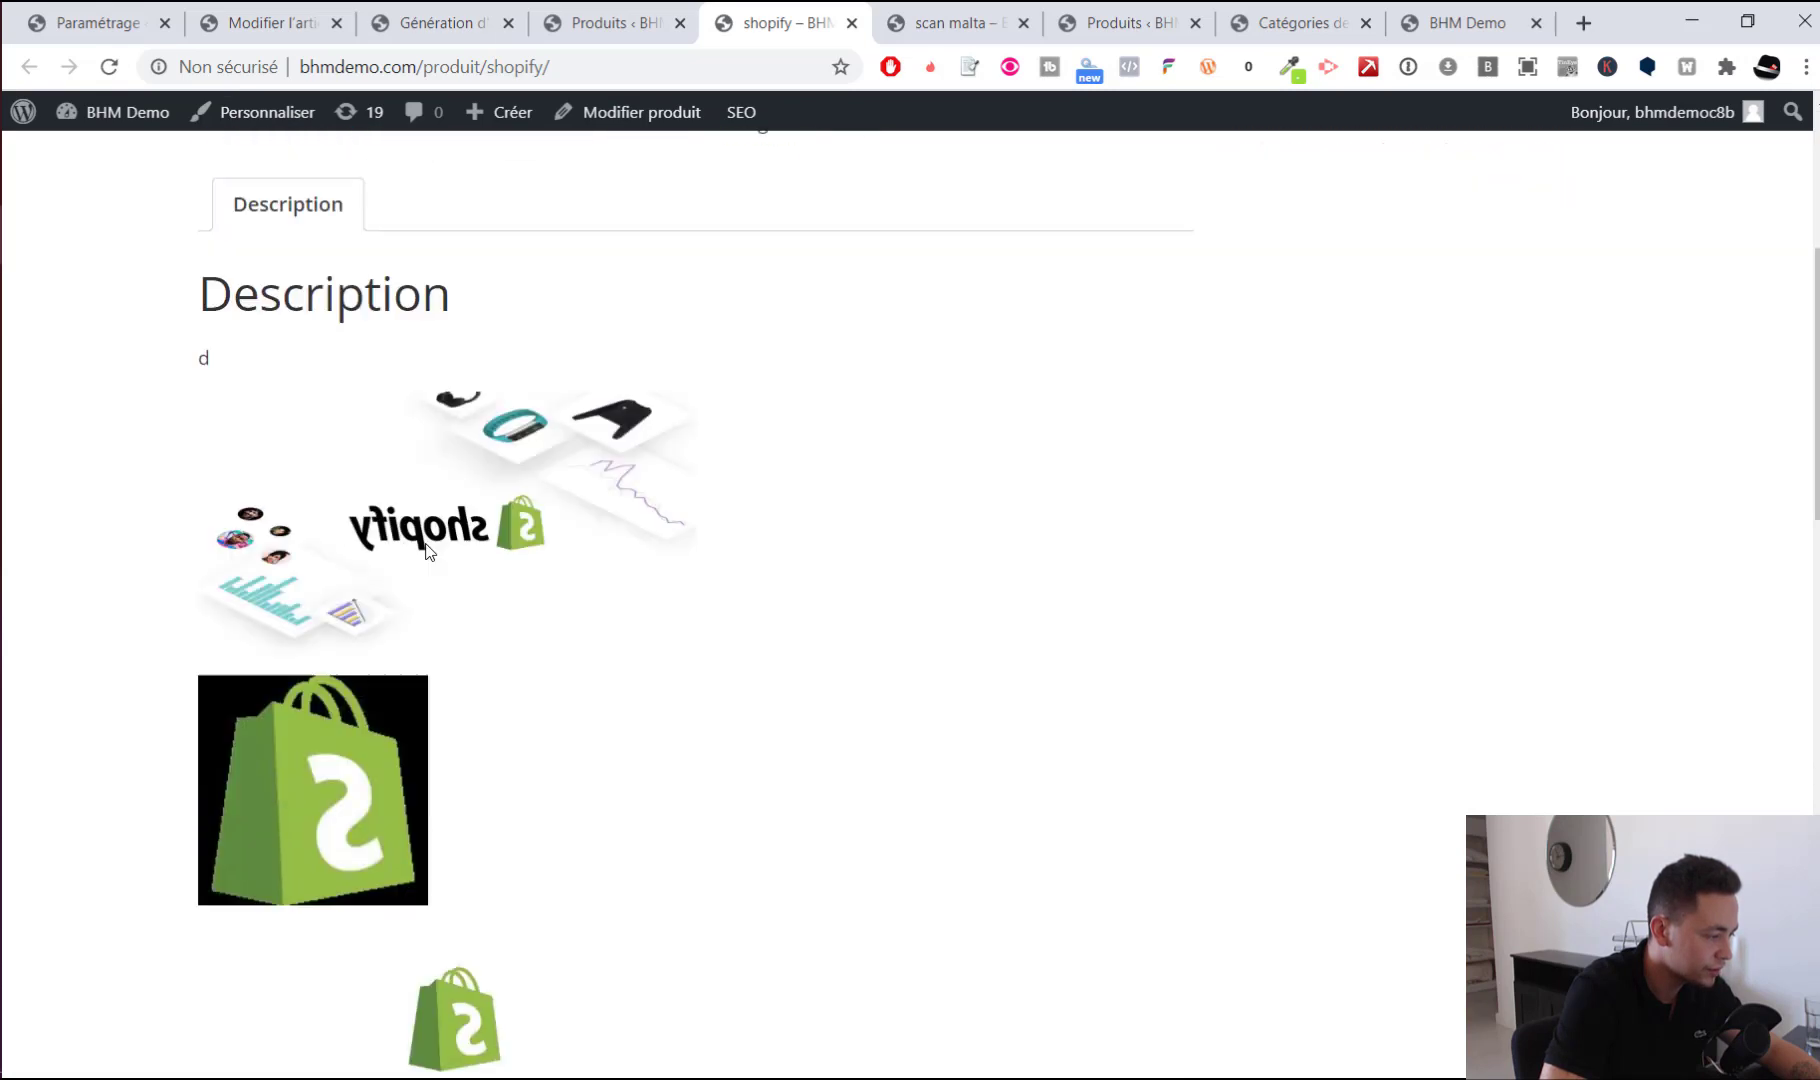
# Examine the mirrored images and the description text on the shopify product page
pyautogui.moveTo(833, 487); pyautogui.dragTo(198, 589)
pyautogui.scroll(-11, 410, 601)
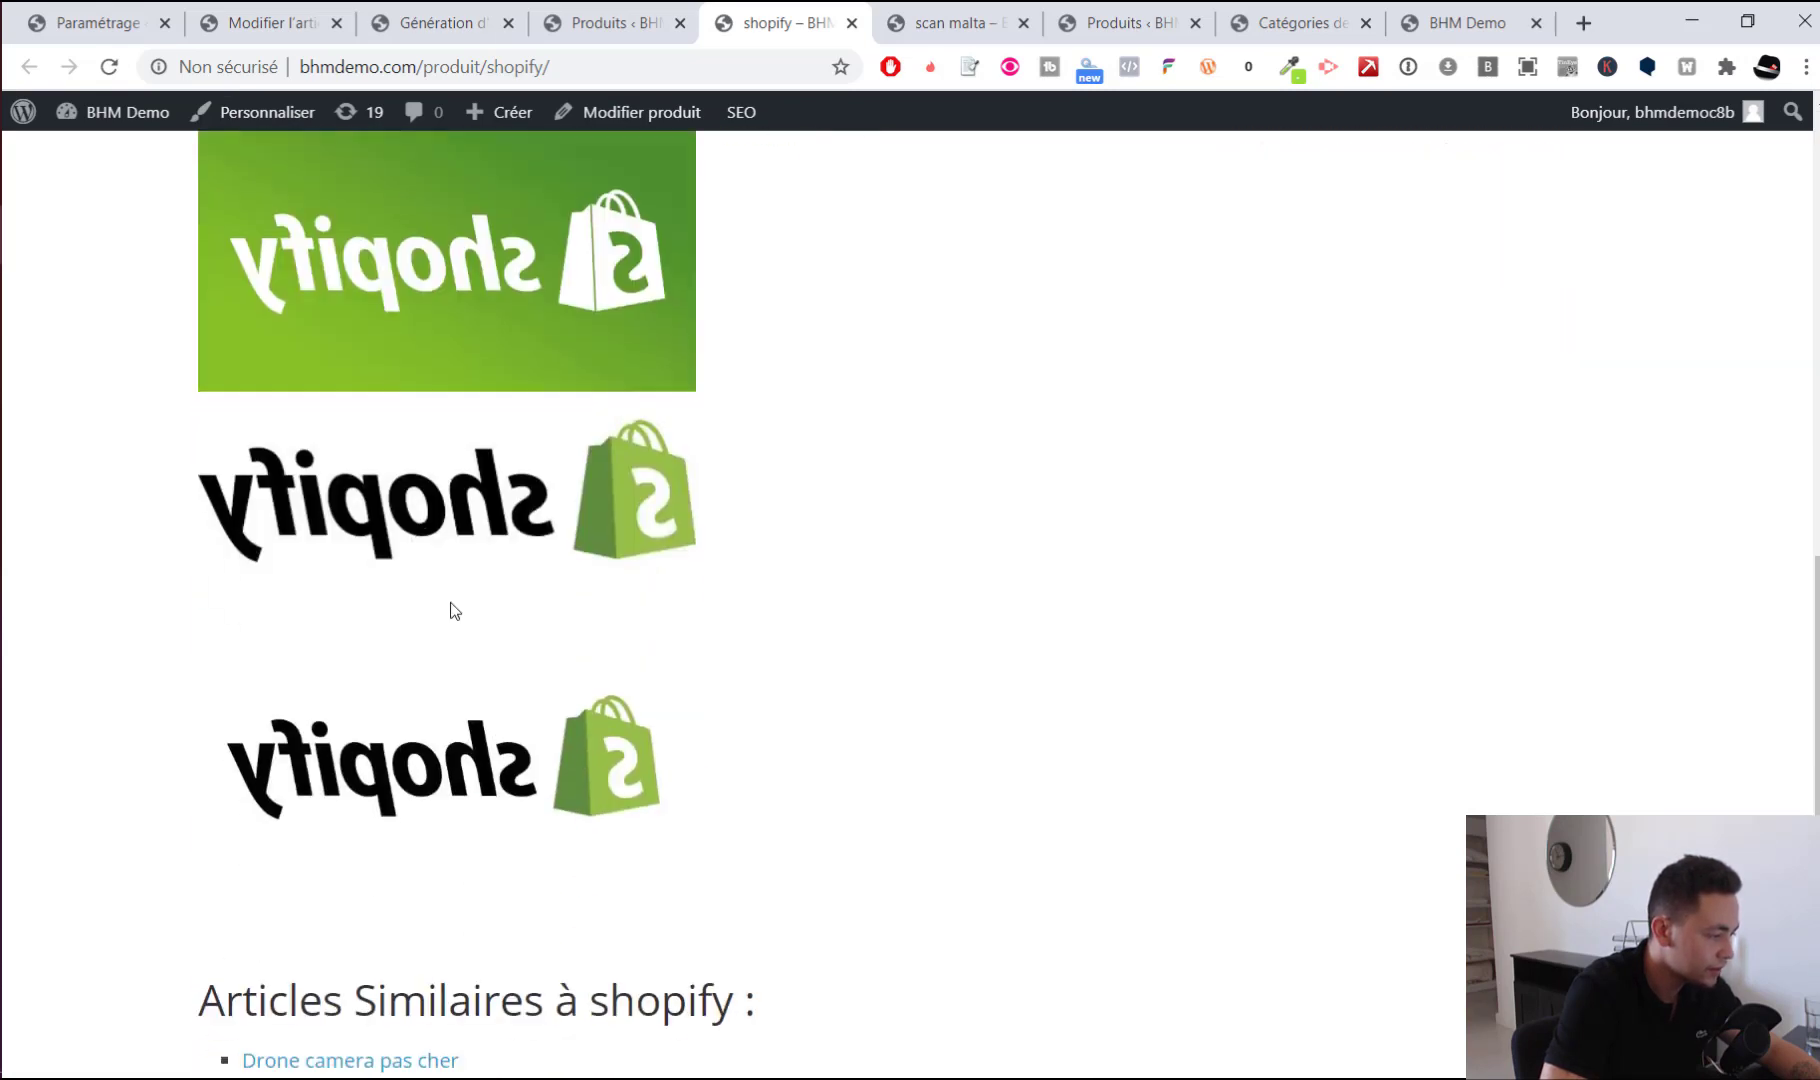
pyautogui.moveTo(711, 751); pyautogui.dragTo(492, 388)
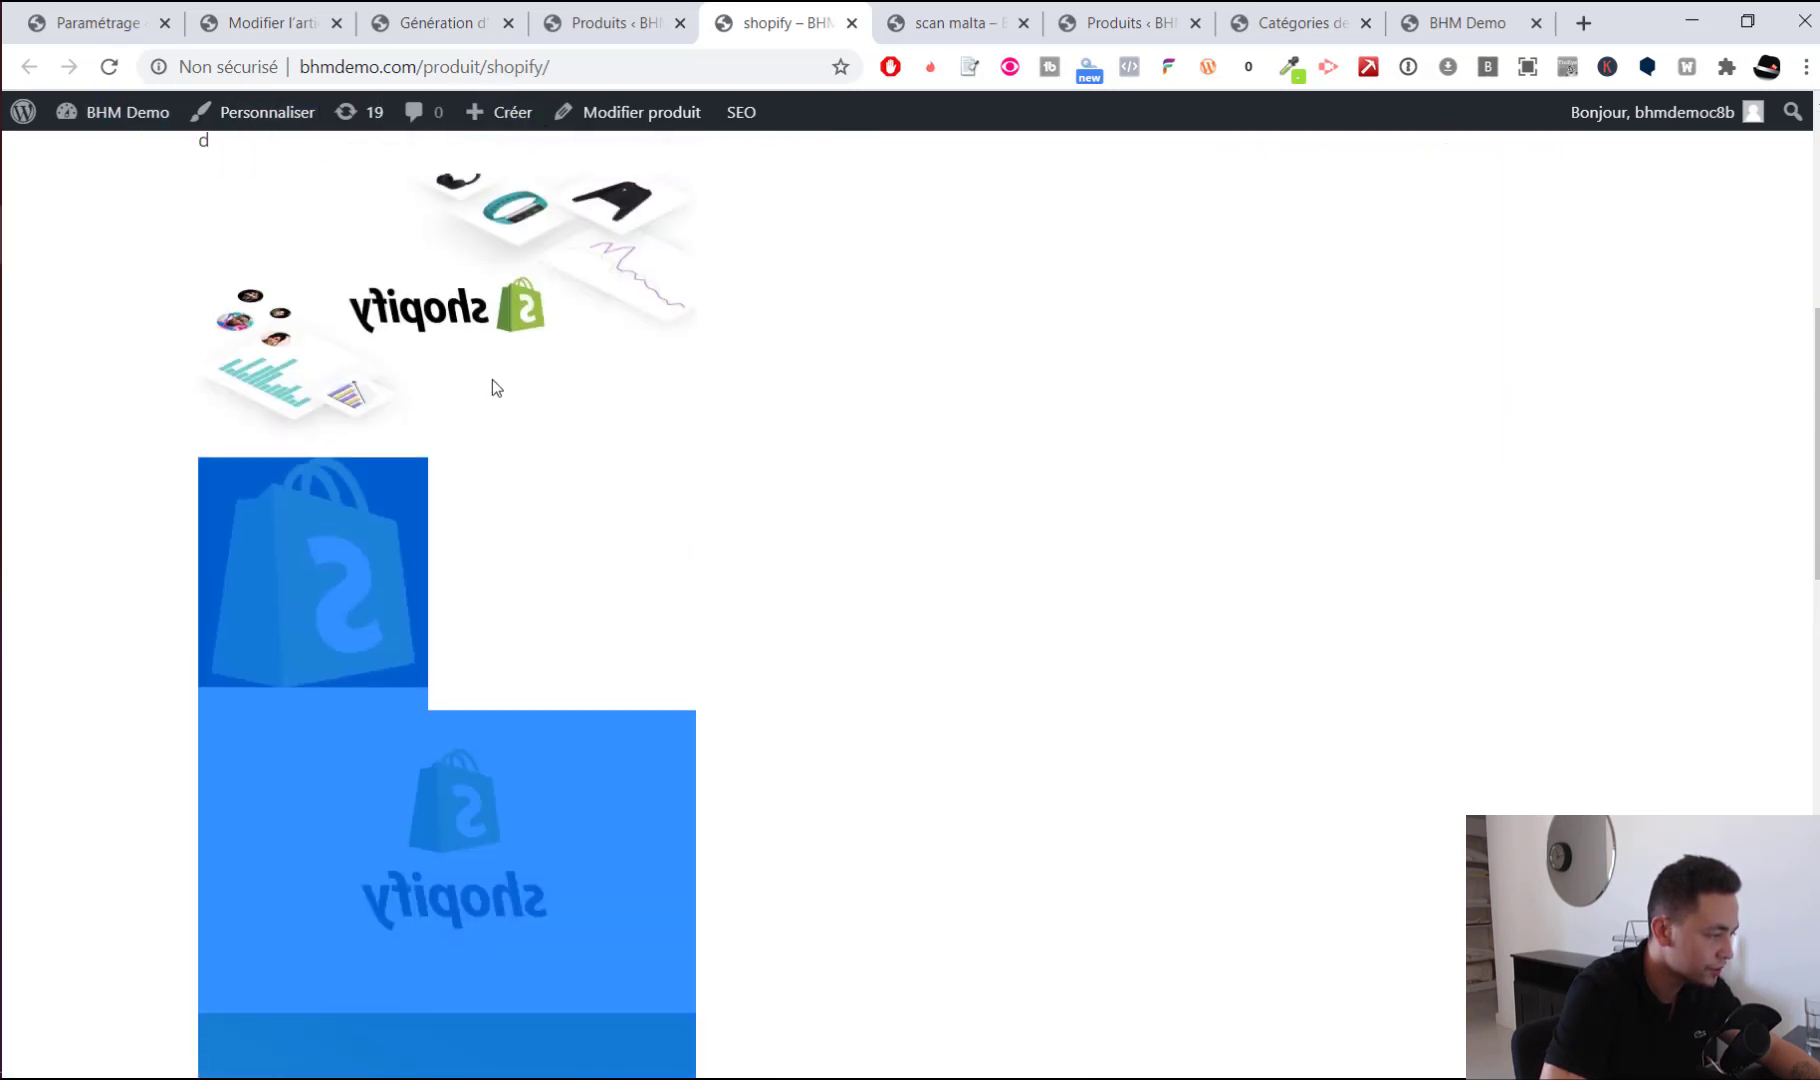
pyautogui.scroll(1, 492, 388)
pyautogui.click(222, 280)
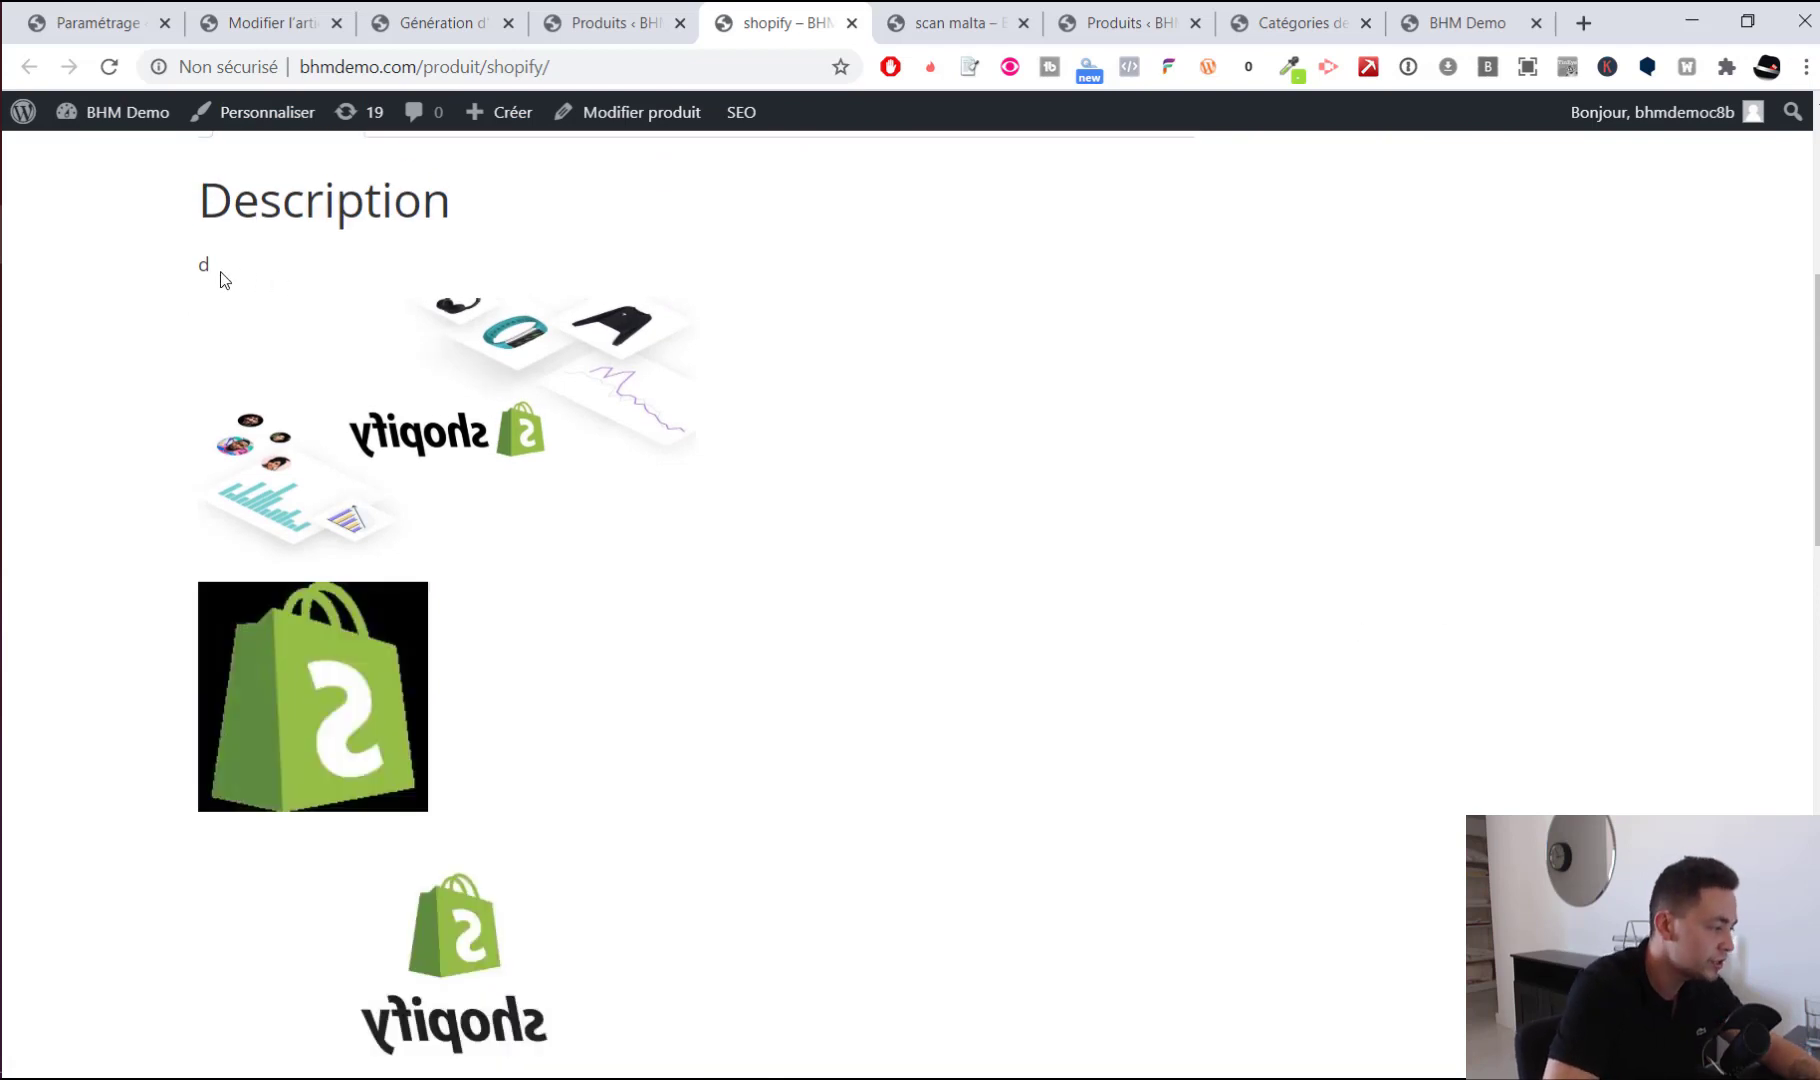
pyautogui.moveTo(222, 280); pyautogui.dragTo(196, 268)
pyautogui.click(337, 227)
# Return to the article generation page and paste the wpts_spin template with its sample phrases into the content
pyautogui.click(401, 33)
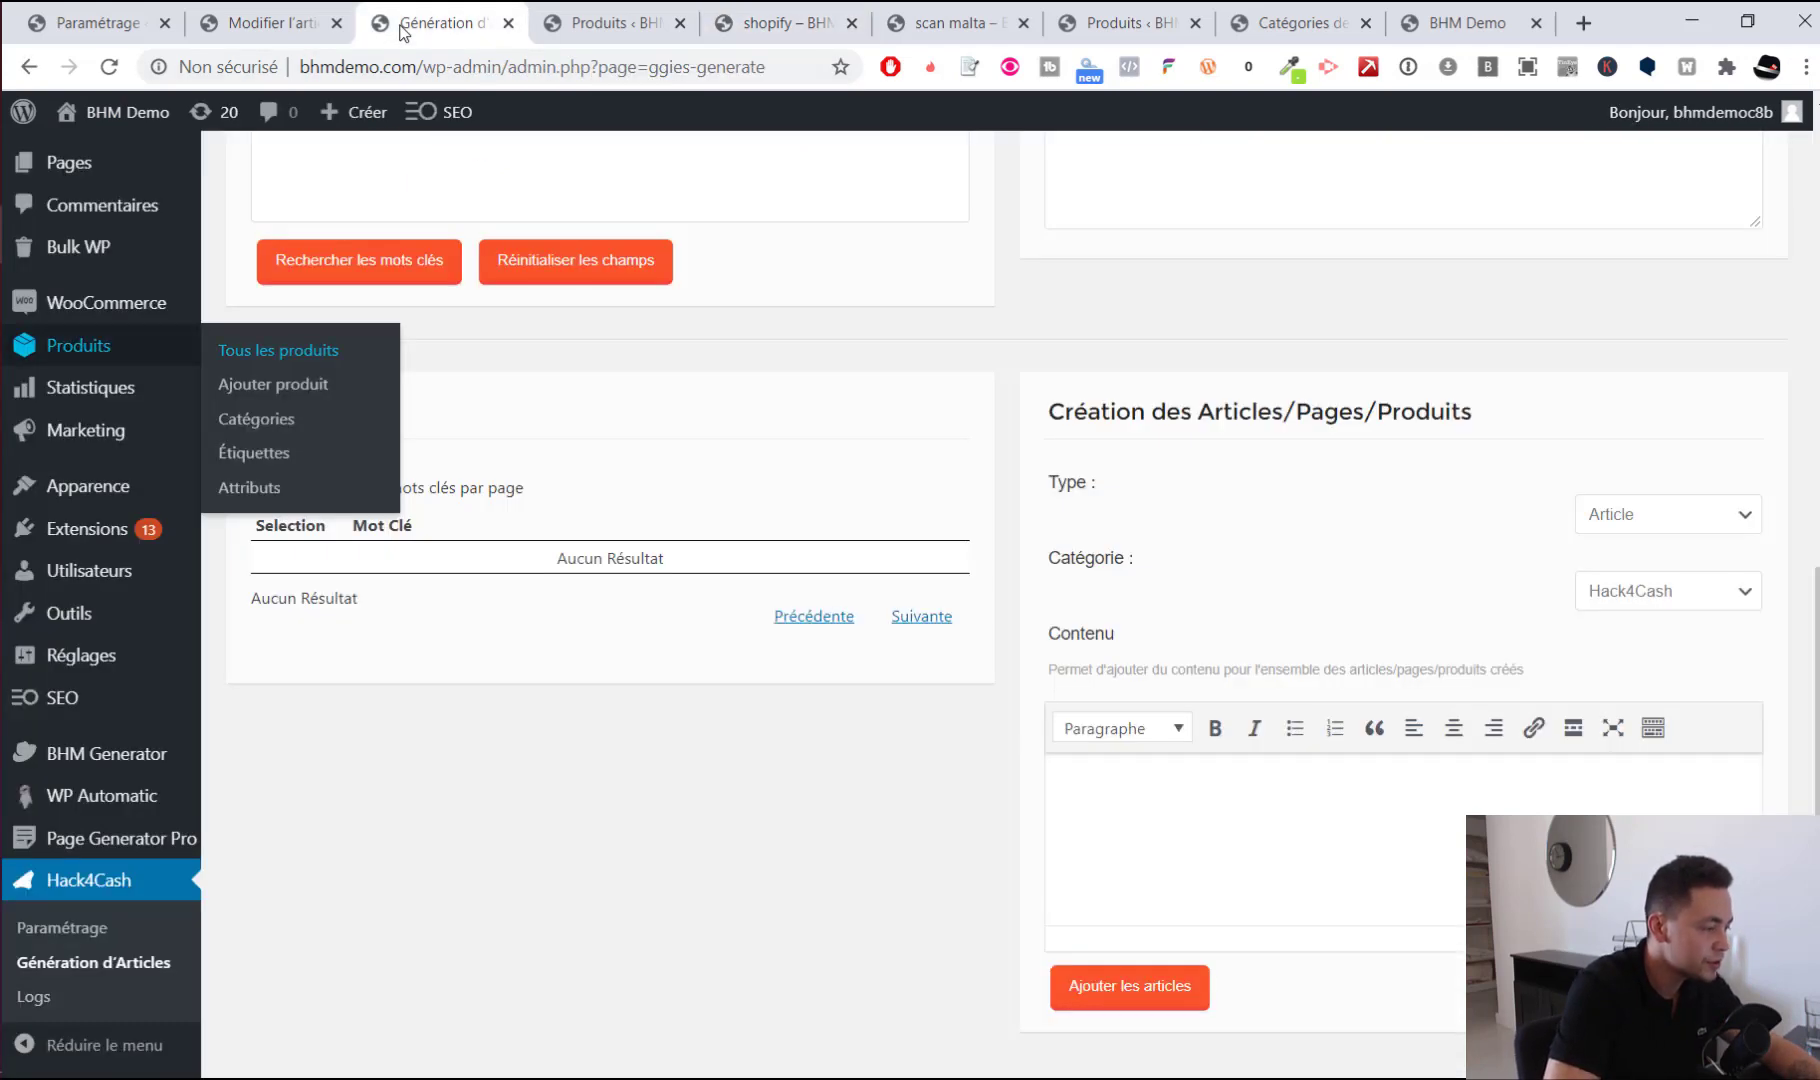
pyautogui.click(1245, 861)
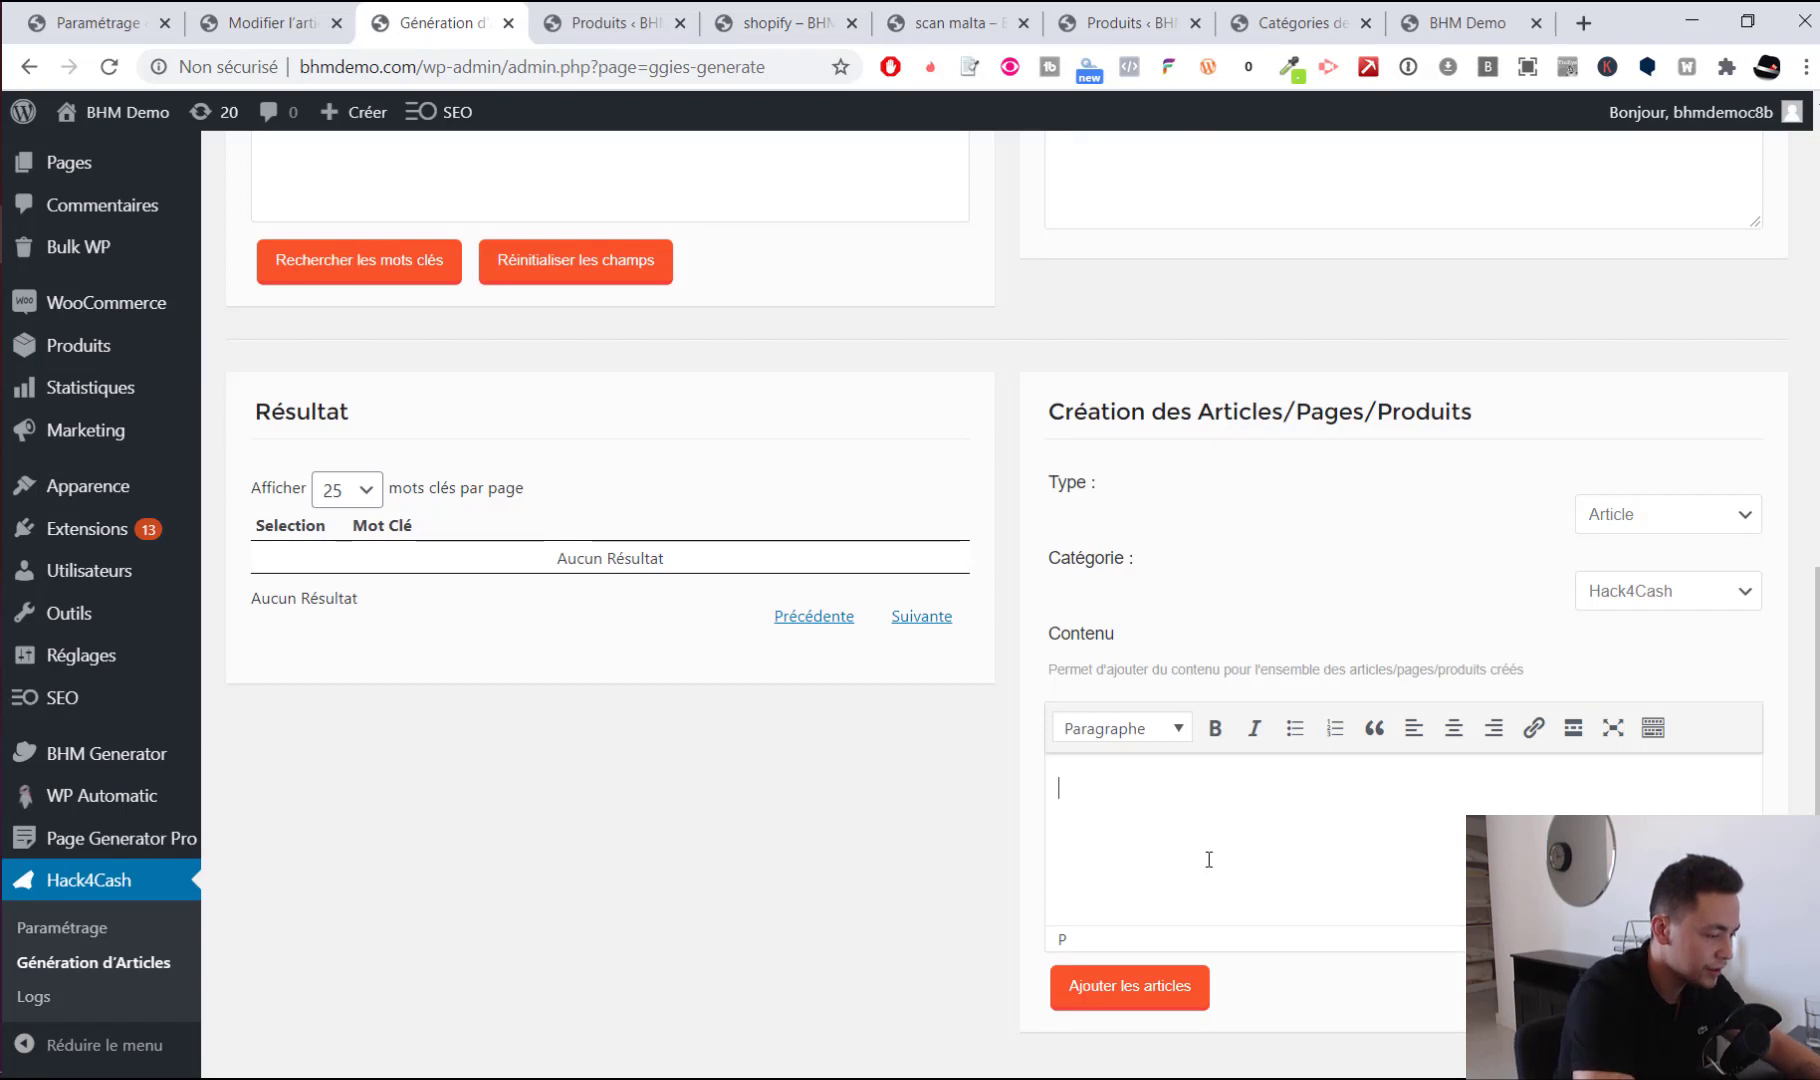
pyautogui.write('http://bhmdemo.com/tbl-malta/')
pyautogui.hotkey('ctrl', 'z')
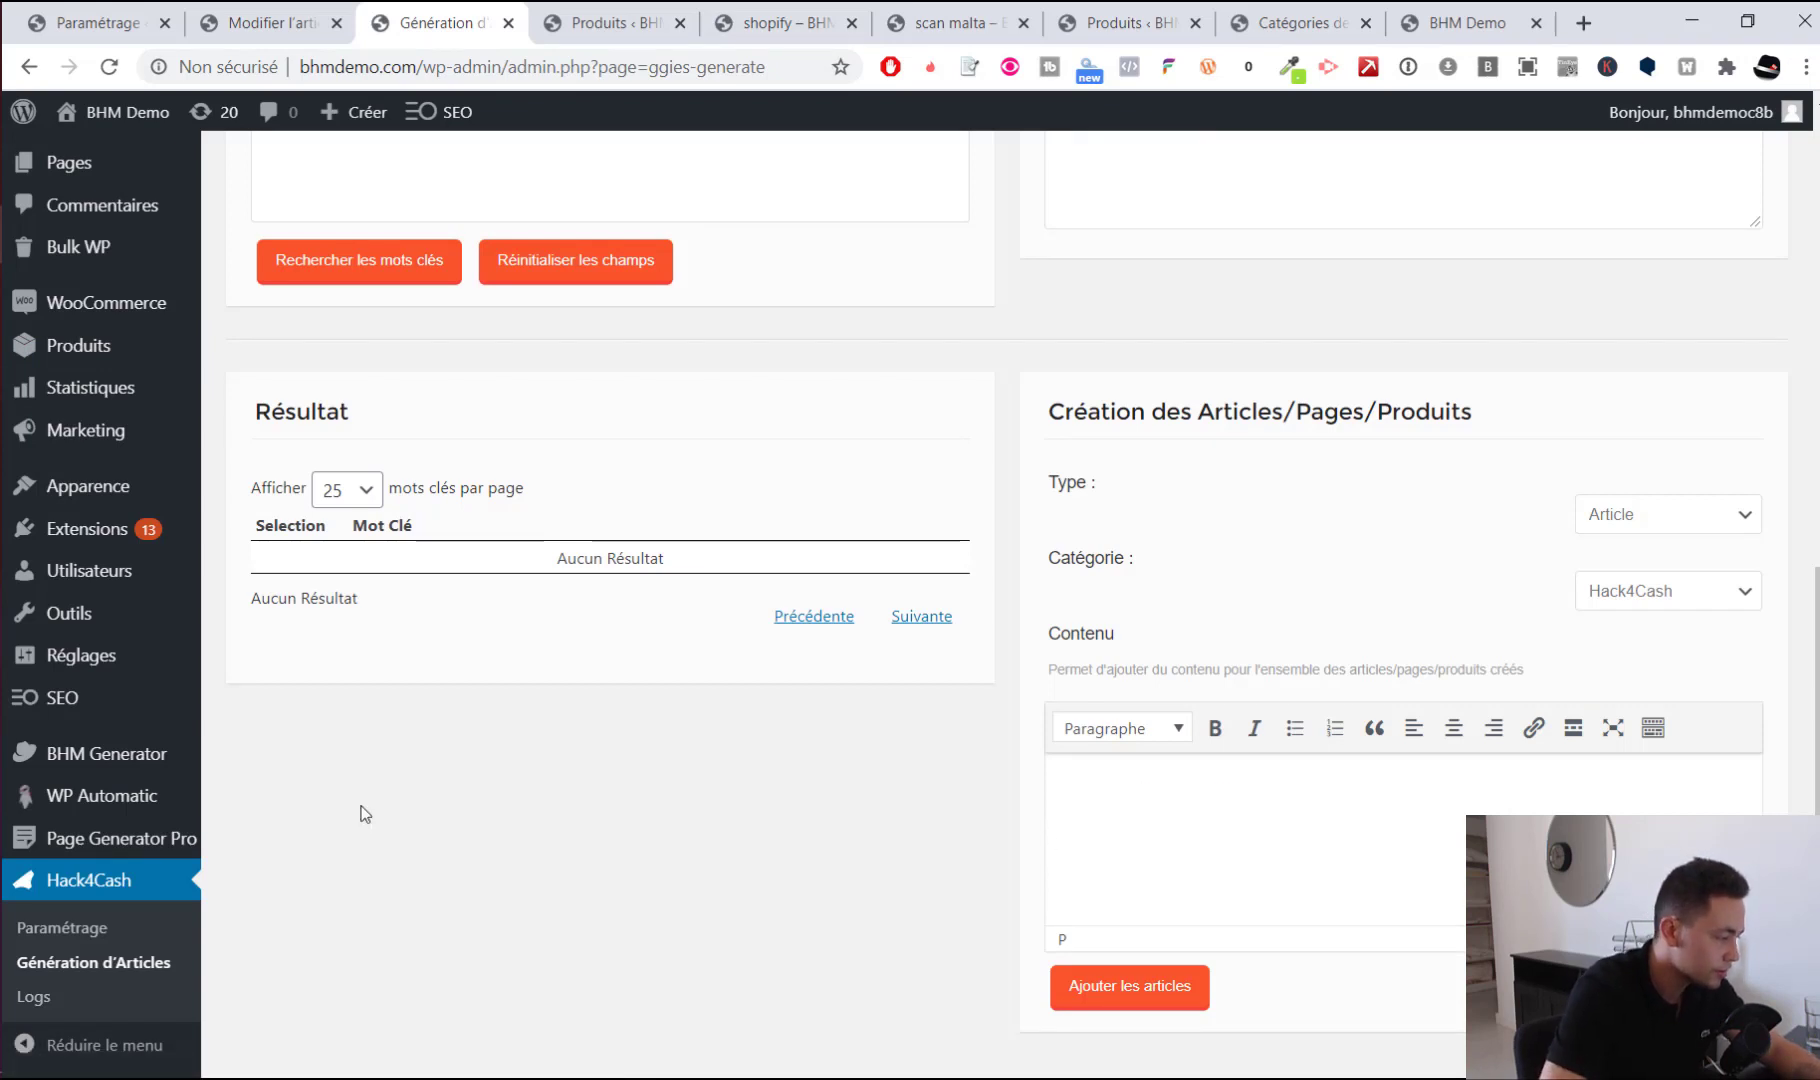
pyautogui.hotkey('alt', 'Tab')
pyautogui.hotkey('ctrl', 'c')
pyautogui.hotkey('alt', 'Tab')
pyautogui.hotkey('ctrl', 'v')
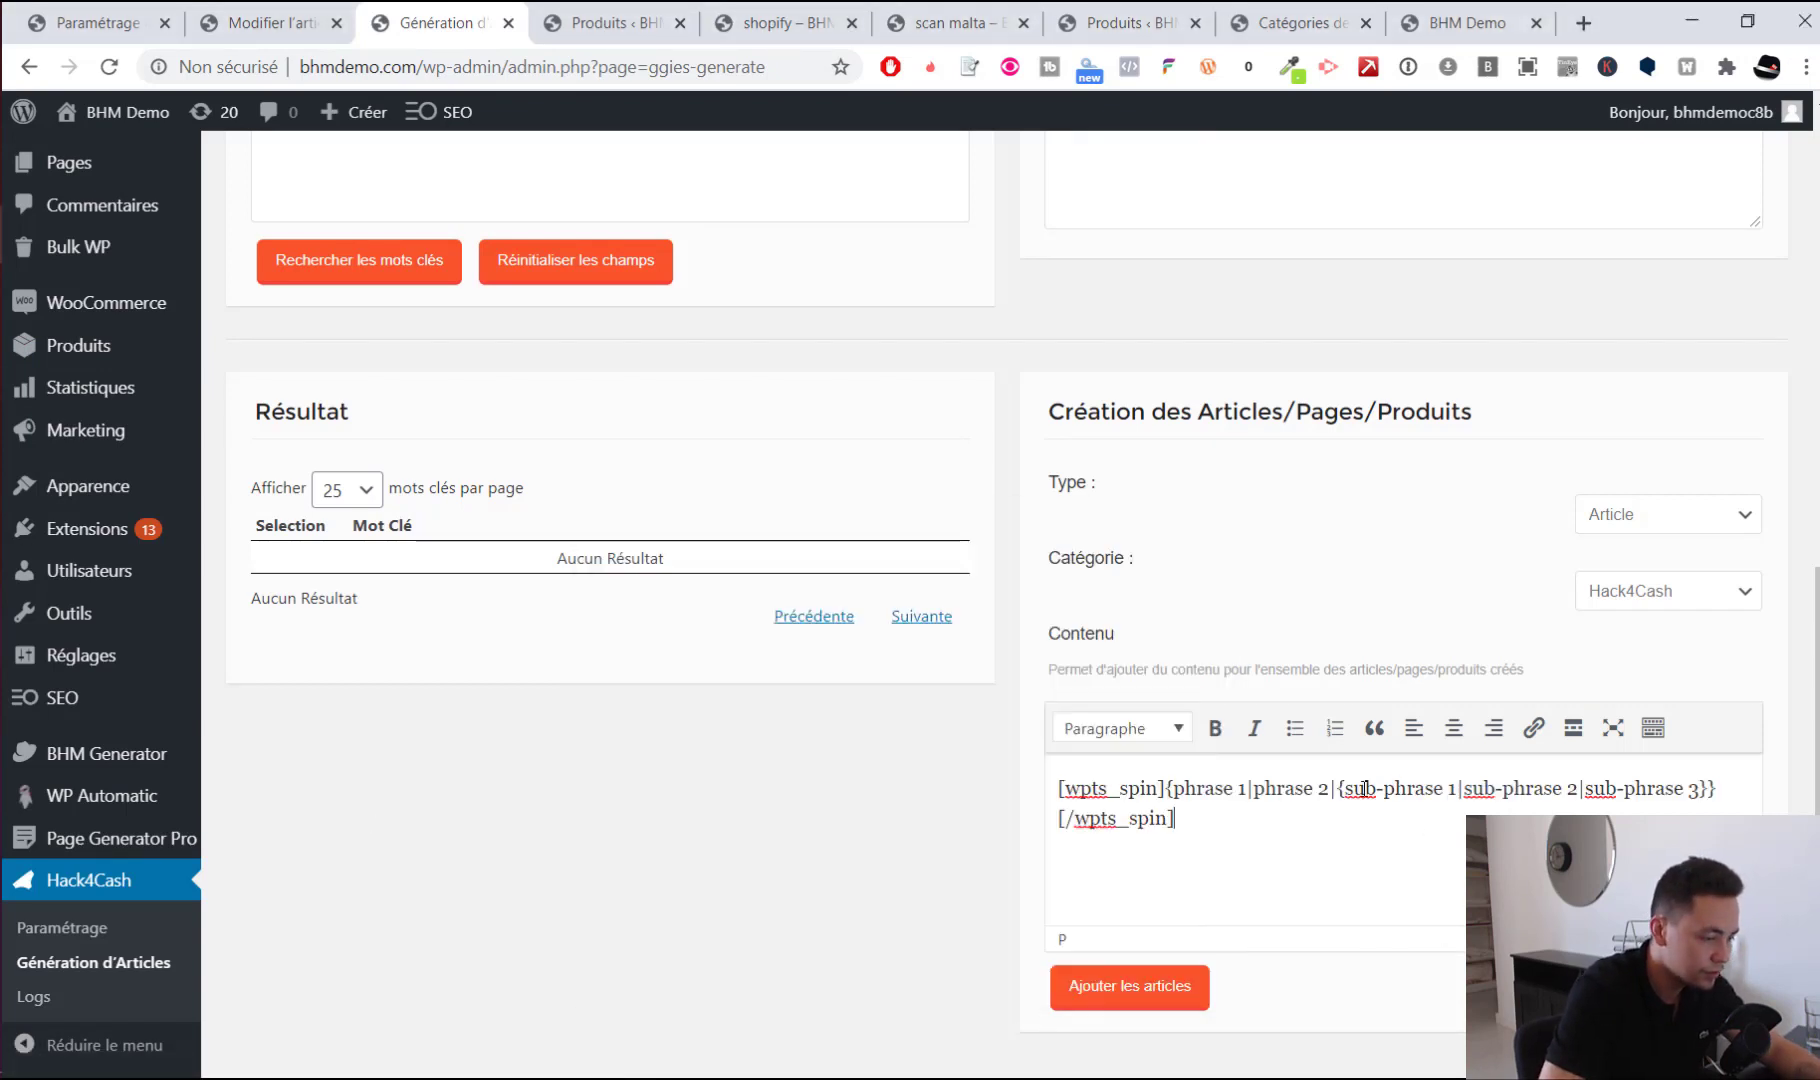
# Replace phrase 1 with "Shopify prix" and phrase 2 with "Shopify Avis" in the spin text
pyautogui.moveTo(1172, 789); pyautogui.dragTo(1244, 789)
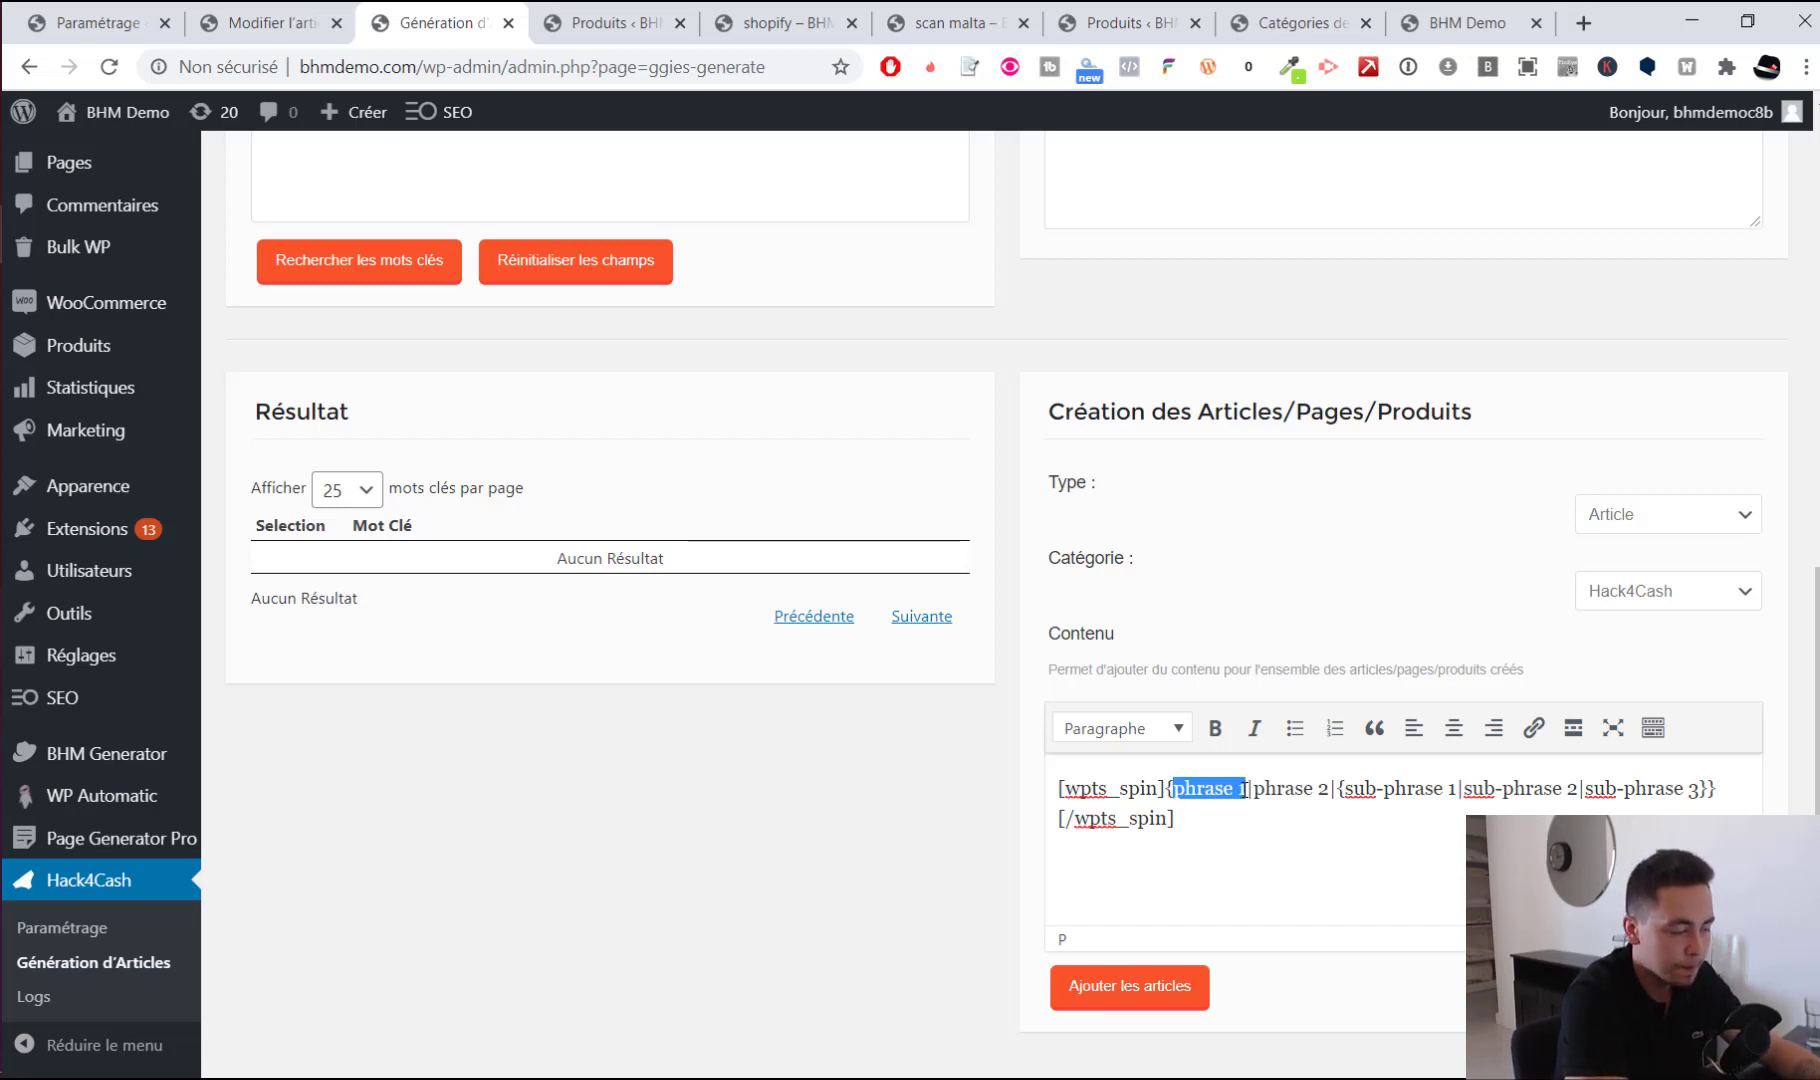
pyautogui.write('Shopify prix')
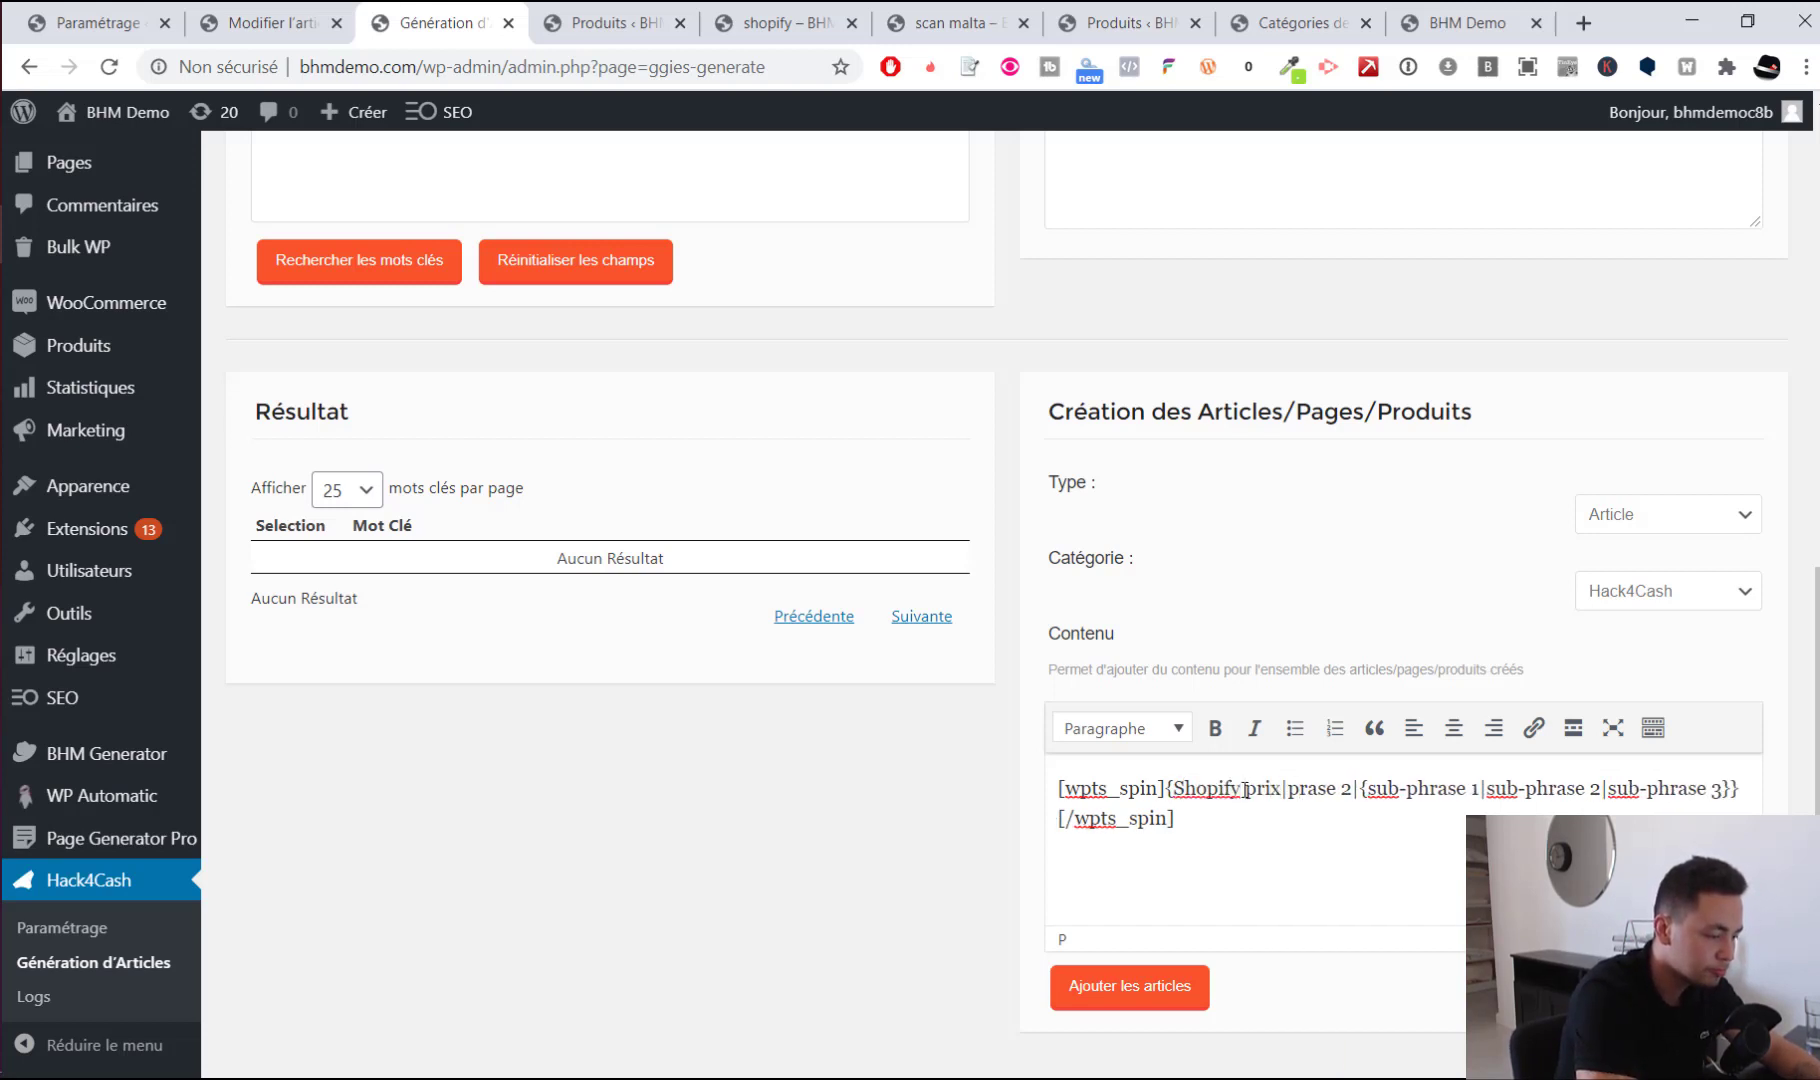
pyautogui.press('Delete')
pyautogui.press('Delete')
pyautogui.press('Delete')
pyautogui.press('Delete')
pyautogui.press('Delete')
pyautogui.press('Delete')
pyautogui.press('Delete')
pyautogui.write('Shopify A')
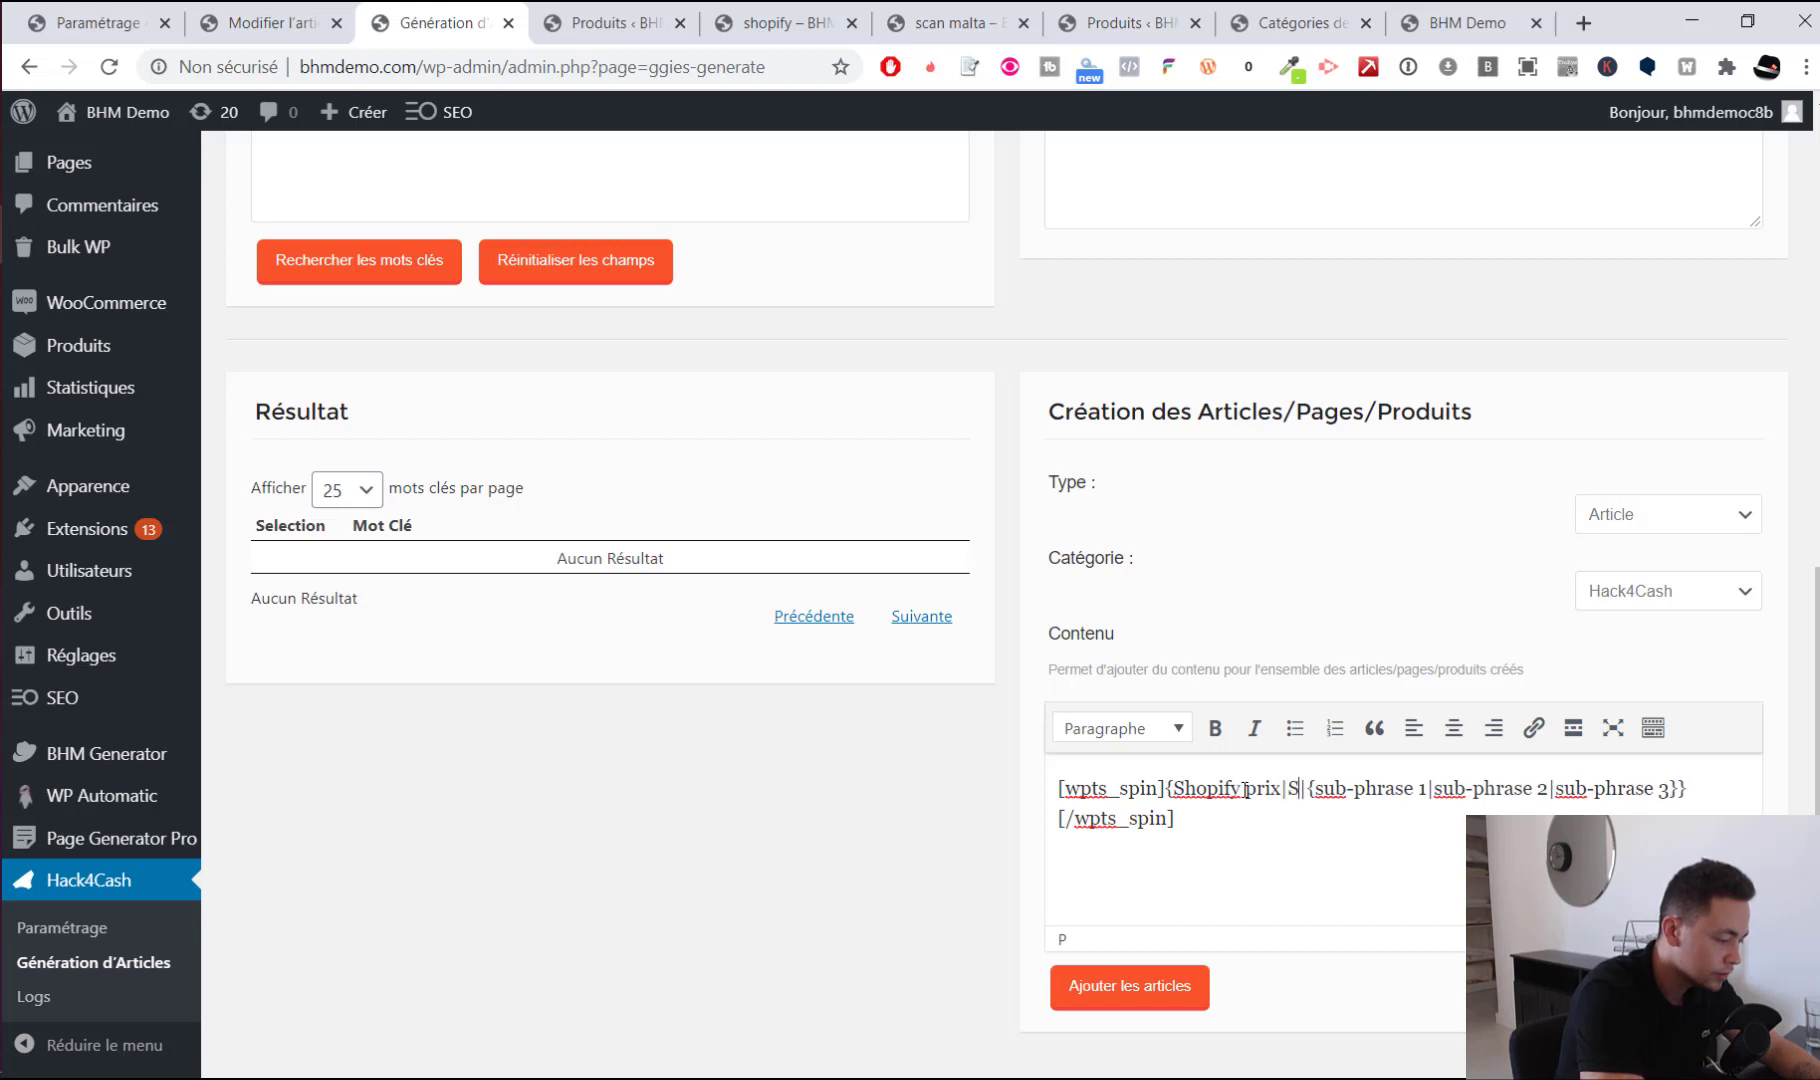
pyautogui.write('vis')
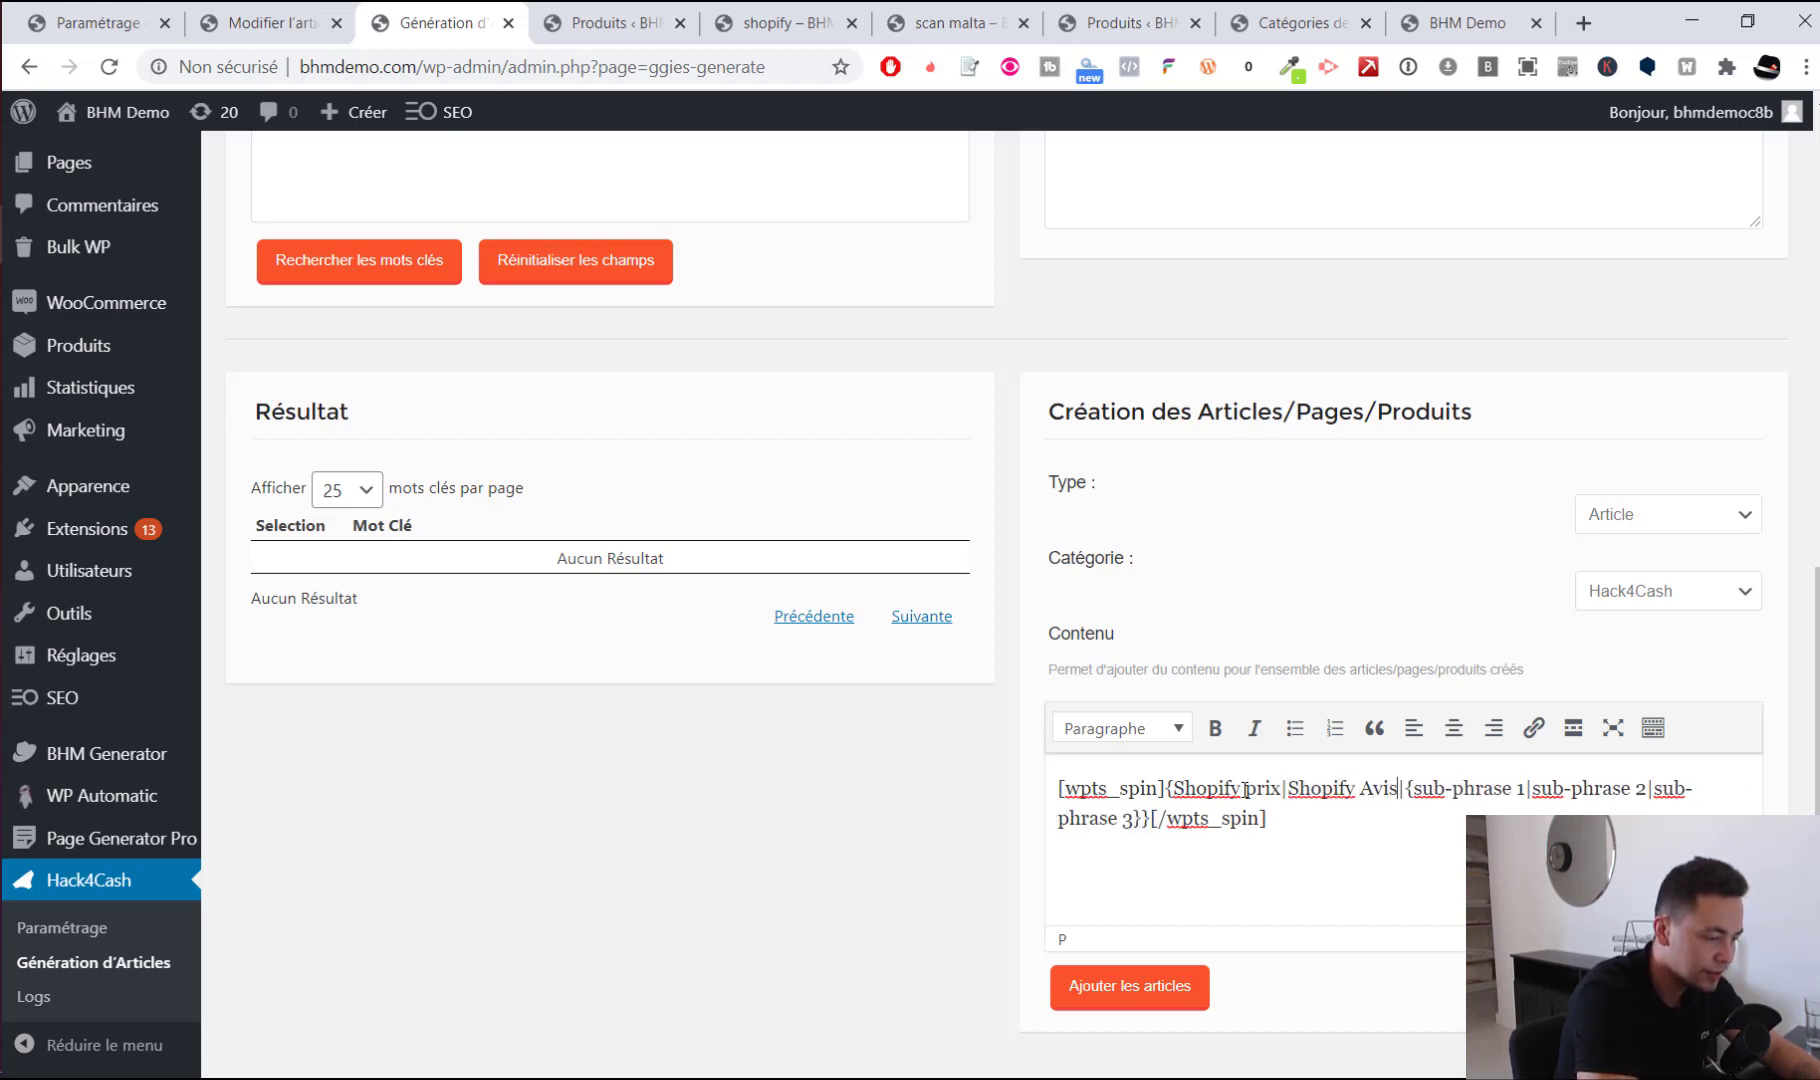
# Replace the nested sub-phrase group in the spin text with "Acheter shopify"
pyautogui.press('Right')
pyautogui.press('Left')
pyautogui.hotkey('shift', 'Right')
pyautogui.hotkey('shift', 'Right')
pyautogui.hotkey('shift', 'Right')
pyautogui.hotkey('shift', 'Right')
pyautogui.hotkey('shift', 'Right')
pyautogui.hotkey('shift', 'Right')
pyautogui.hotkey('shift', 'Right')
pyautogui.hotkey('shift', 'Right')
pyautogui.hotkey('shift', 'Right')
pyautogui.hotkey('shift', 'Right')
pyautogui.hotkey('shift', 'Right')
pyautogui.hotkey('shift', 'Right')
pyautogui.hotkey('shift', 'Right')
pyautogui.hotkey('shift', 'Right')
pyautogui.hotkey('shift', 'Right')
pyautogui.hotkey('shift', 'Right')
pyautogui.hotkey('shift', 'Right')
pyautogui.hotkey('shift', 'Right')
pyautogui.hotkey('shift', 'Right')
pyautogui.hotkey('shift', 'Right')
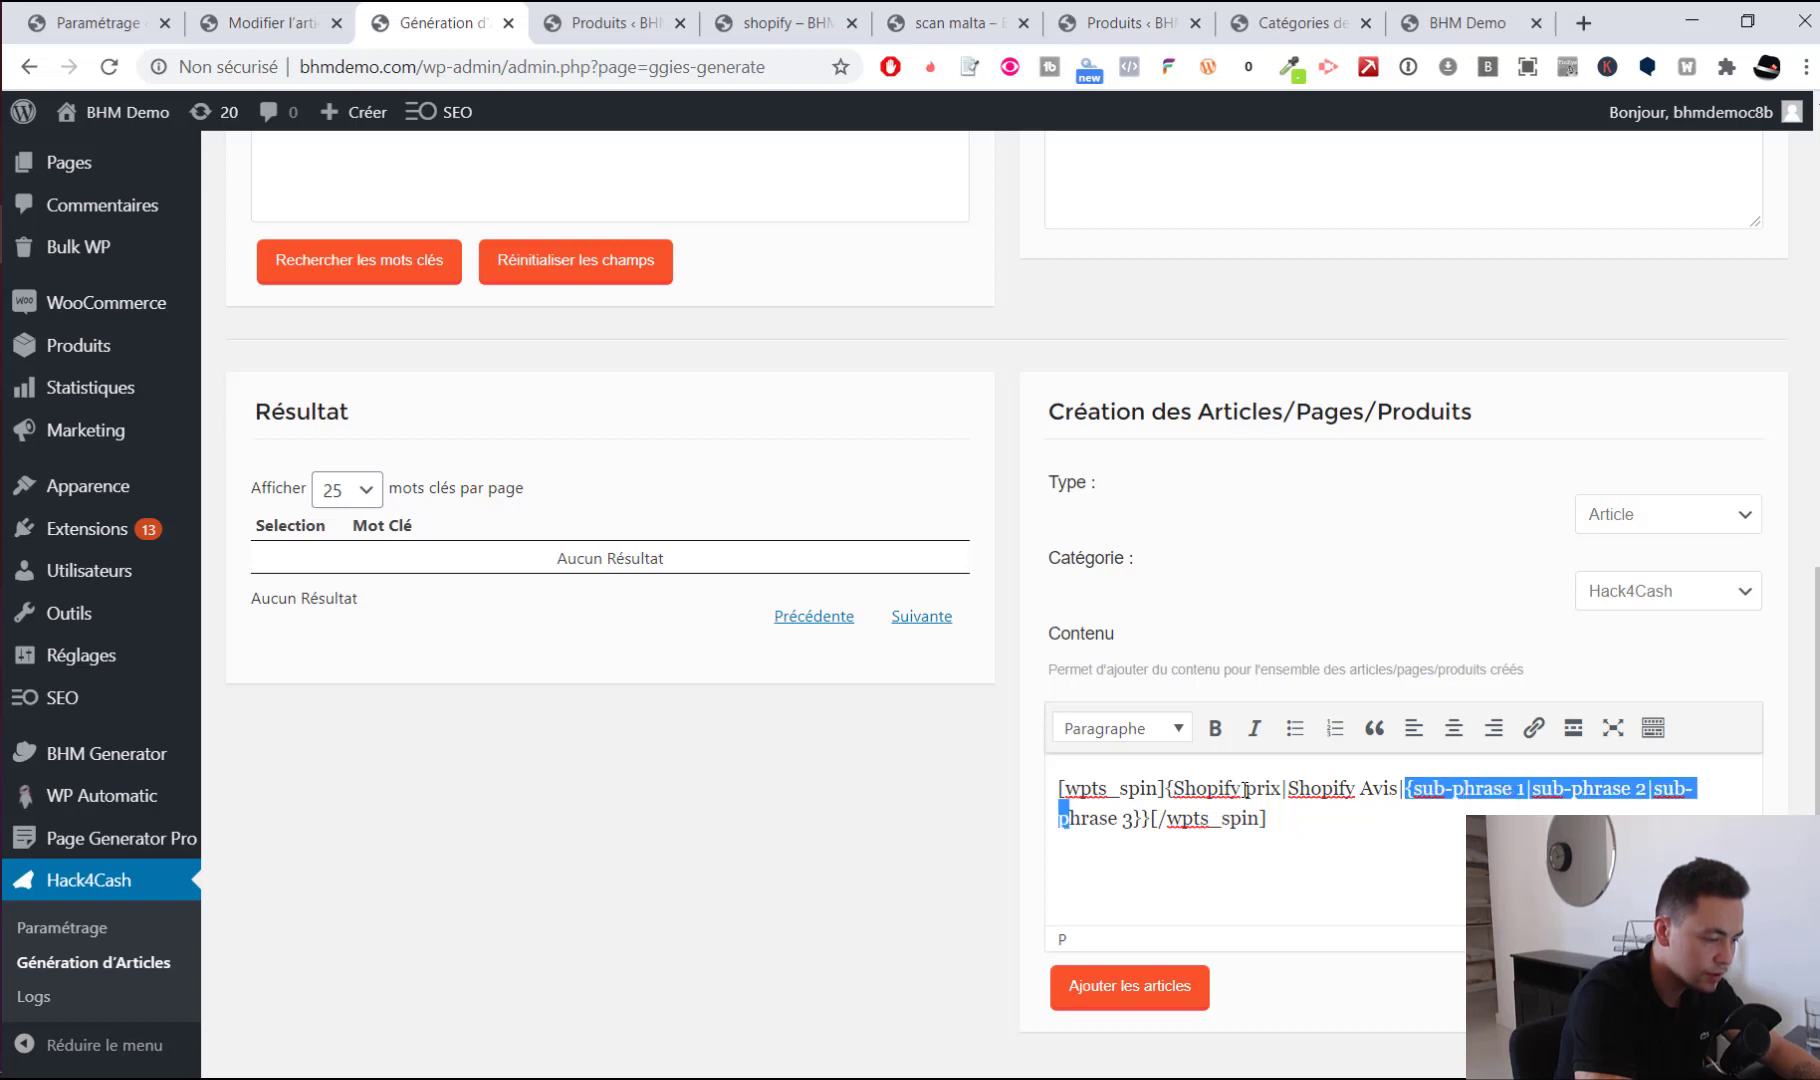
pyautogui.hotkey('shift', 'Right')
pyautogui.hotkey('shift', 'Right')
pyautogui.write('Acheter shopify')
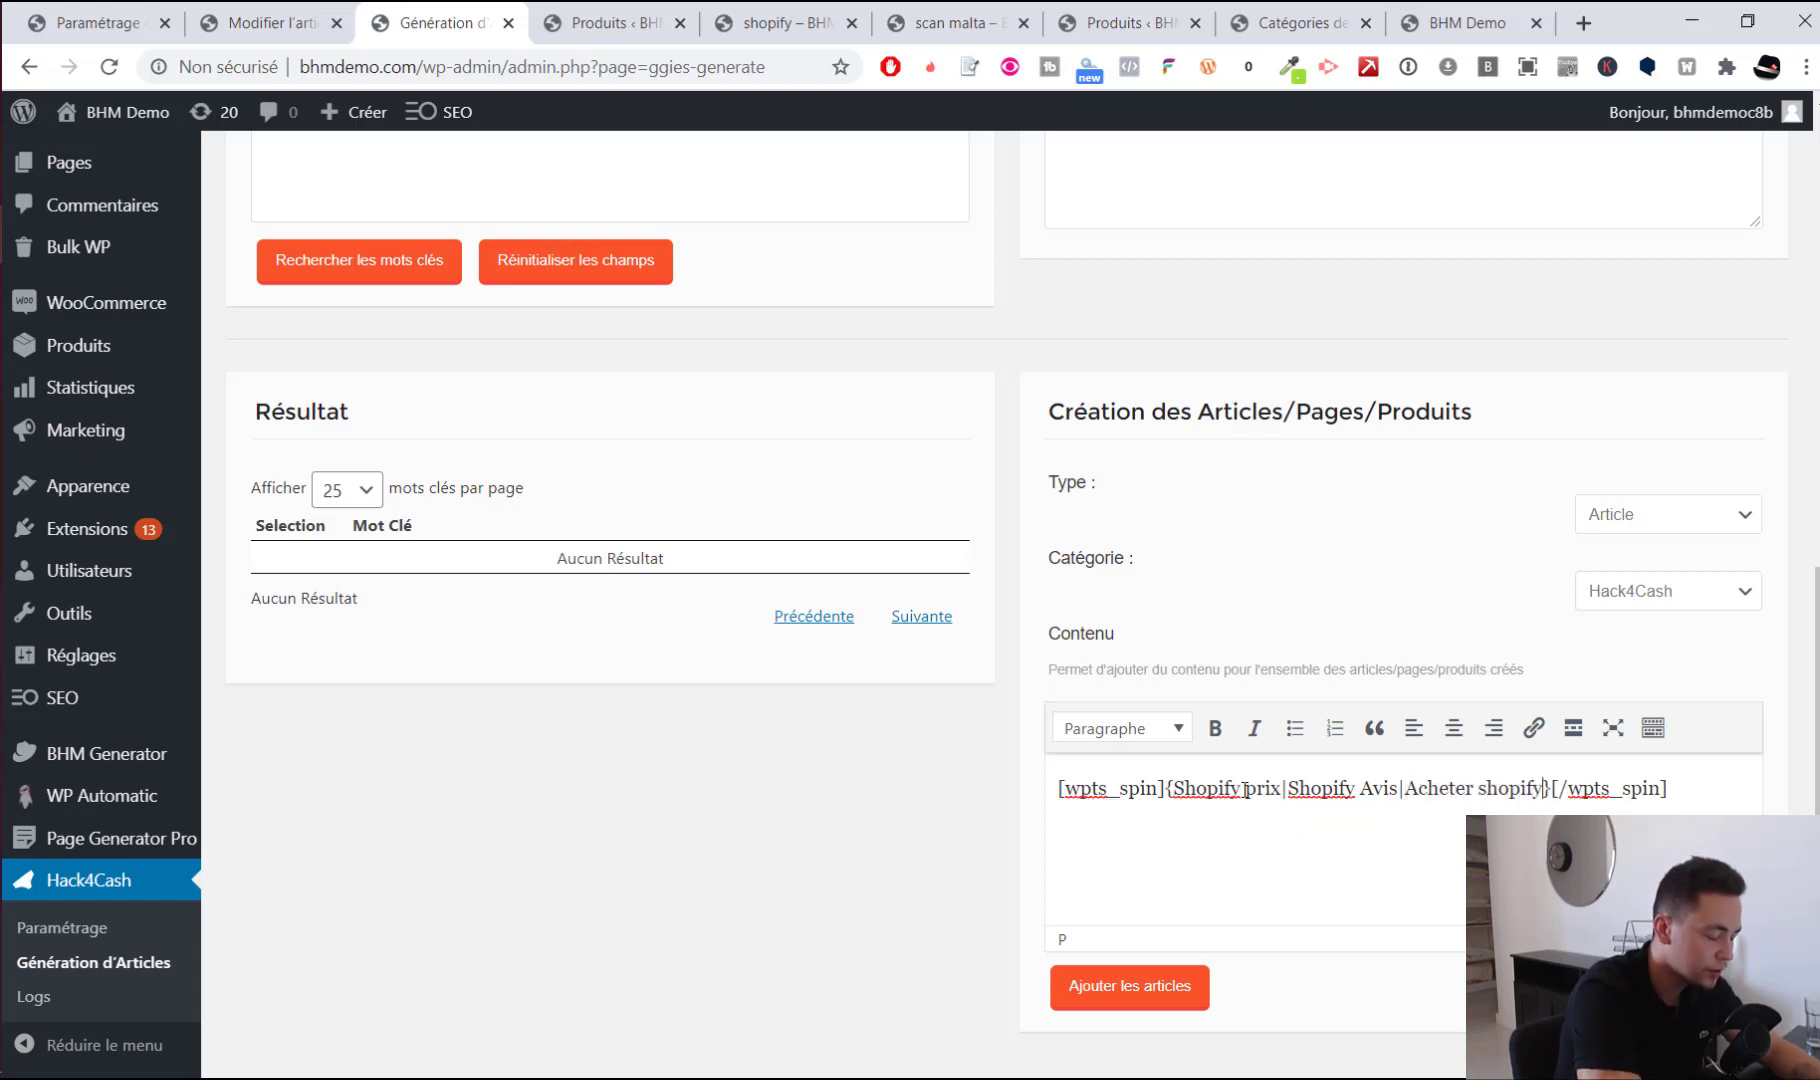
# Add the variants "Abonnement Shopify" and "Code promo 50% Shopify" to the spin text, separated by vertical bars
pyautogui.write('|Abonneme')
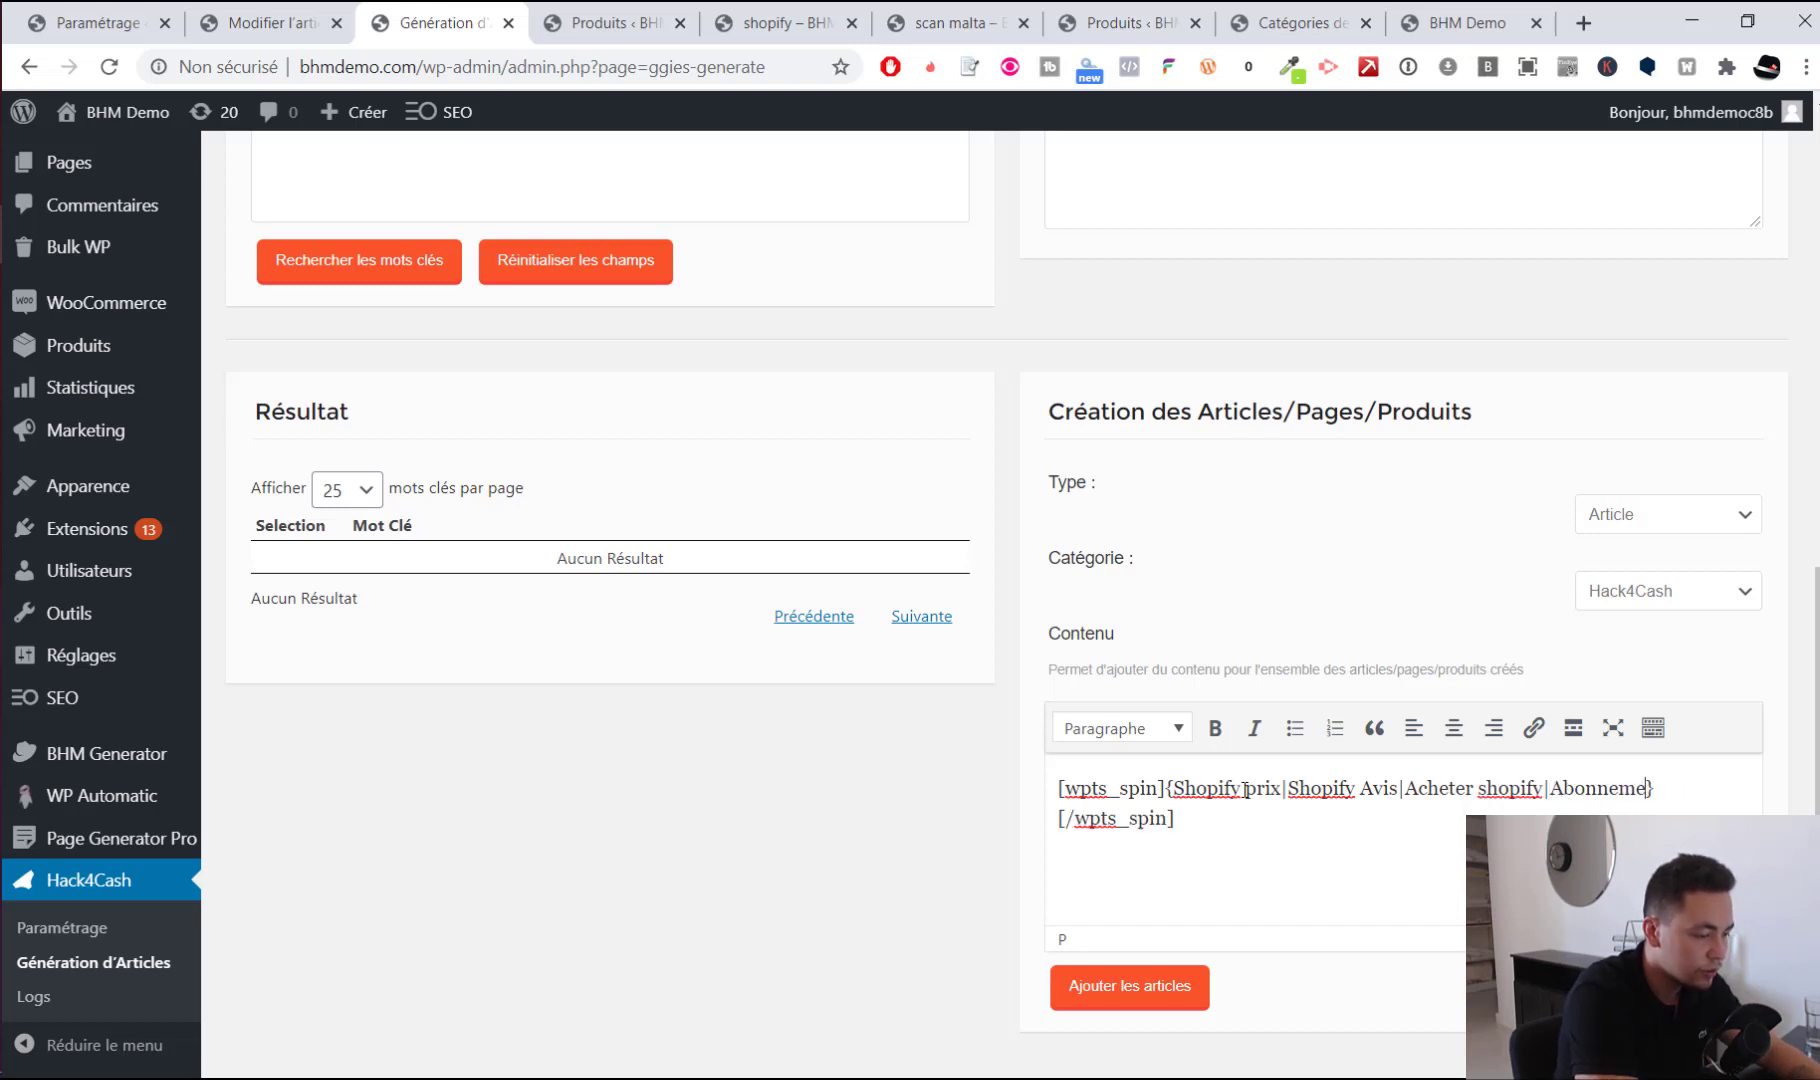
pyautogui.write('nt Shopify|Code pro')
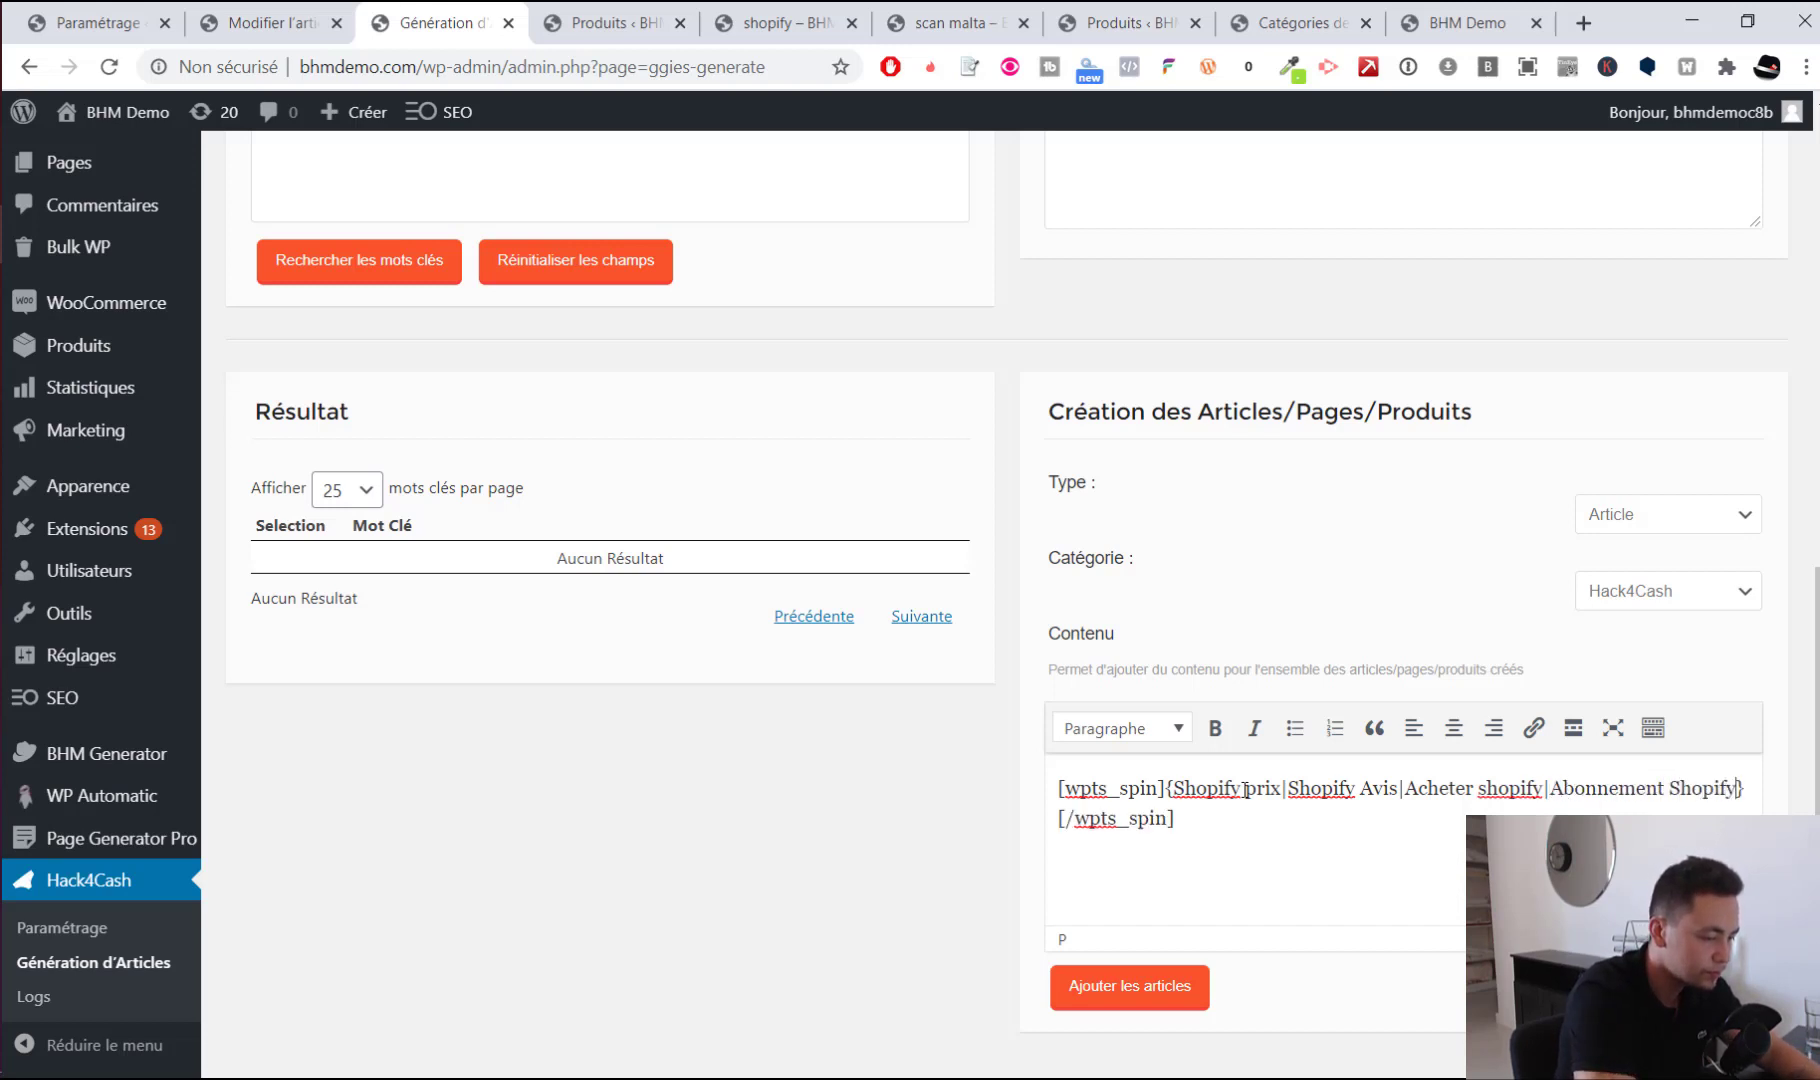
pyautogui.write('mo 50% Shop')
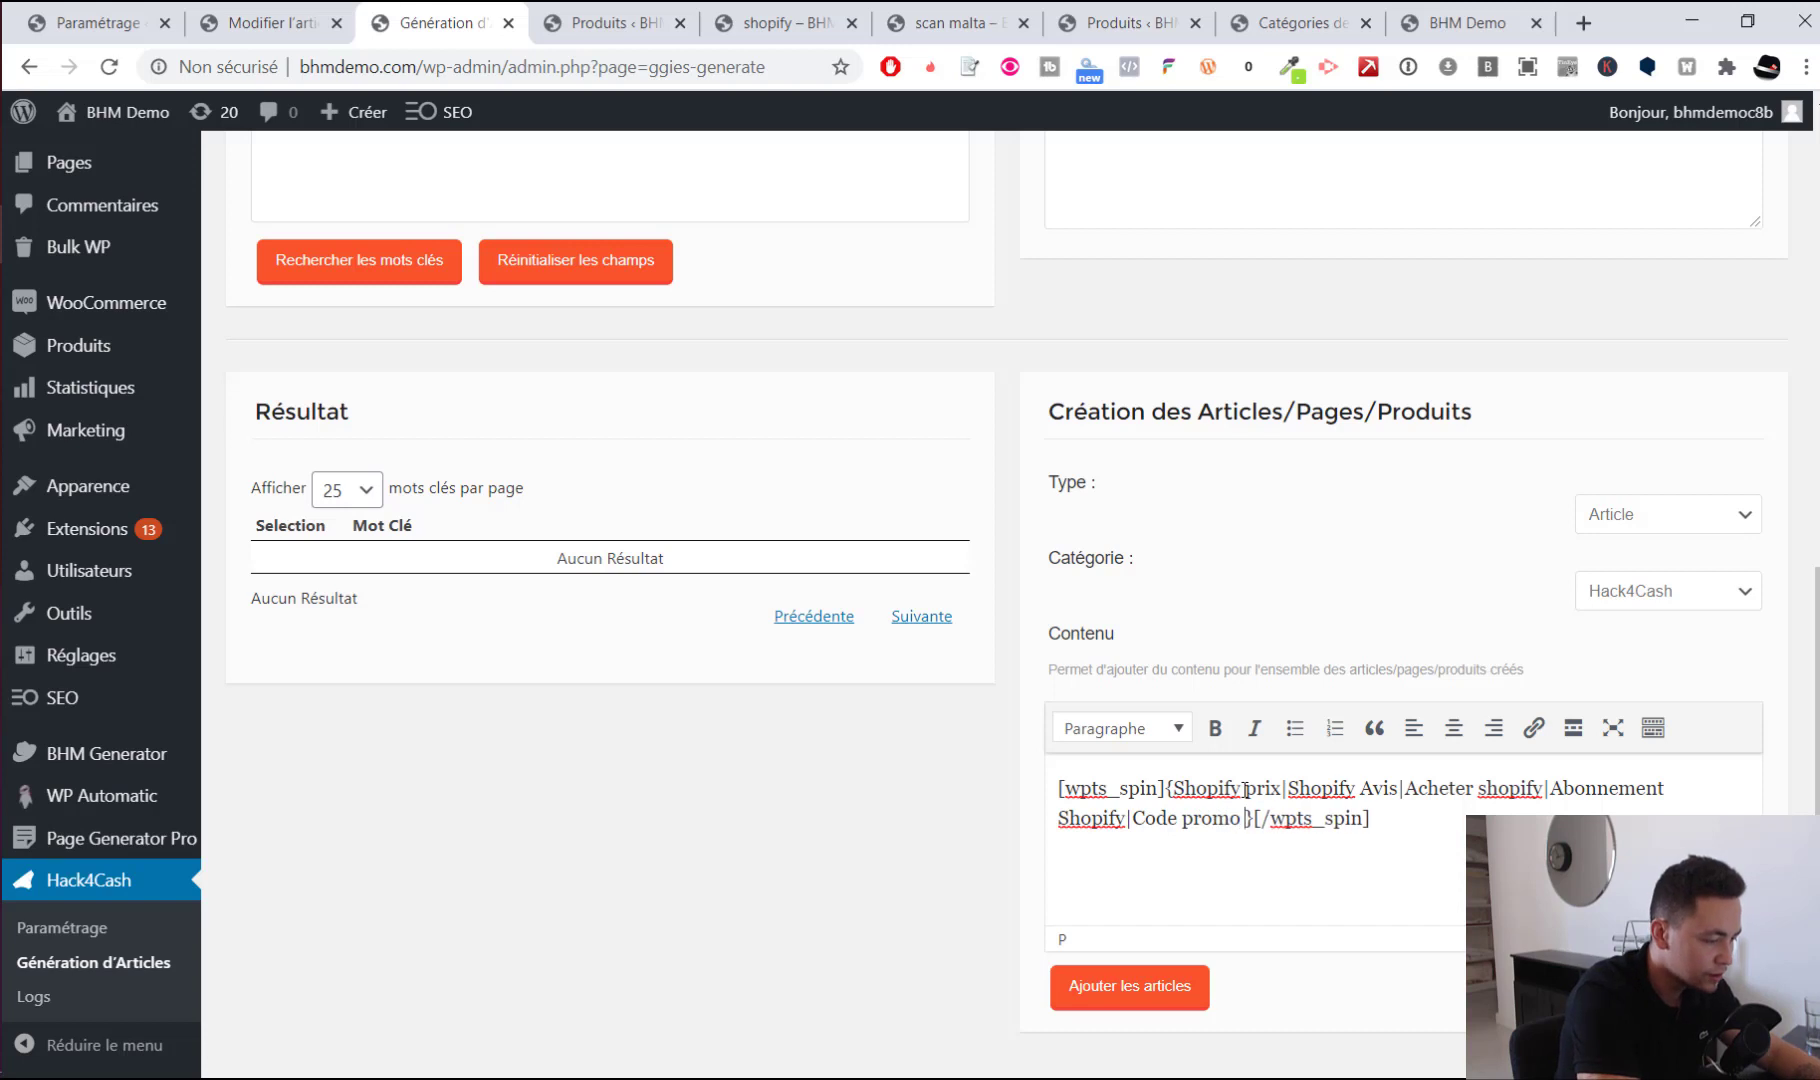
pyautogui.write('ify')
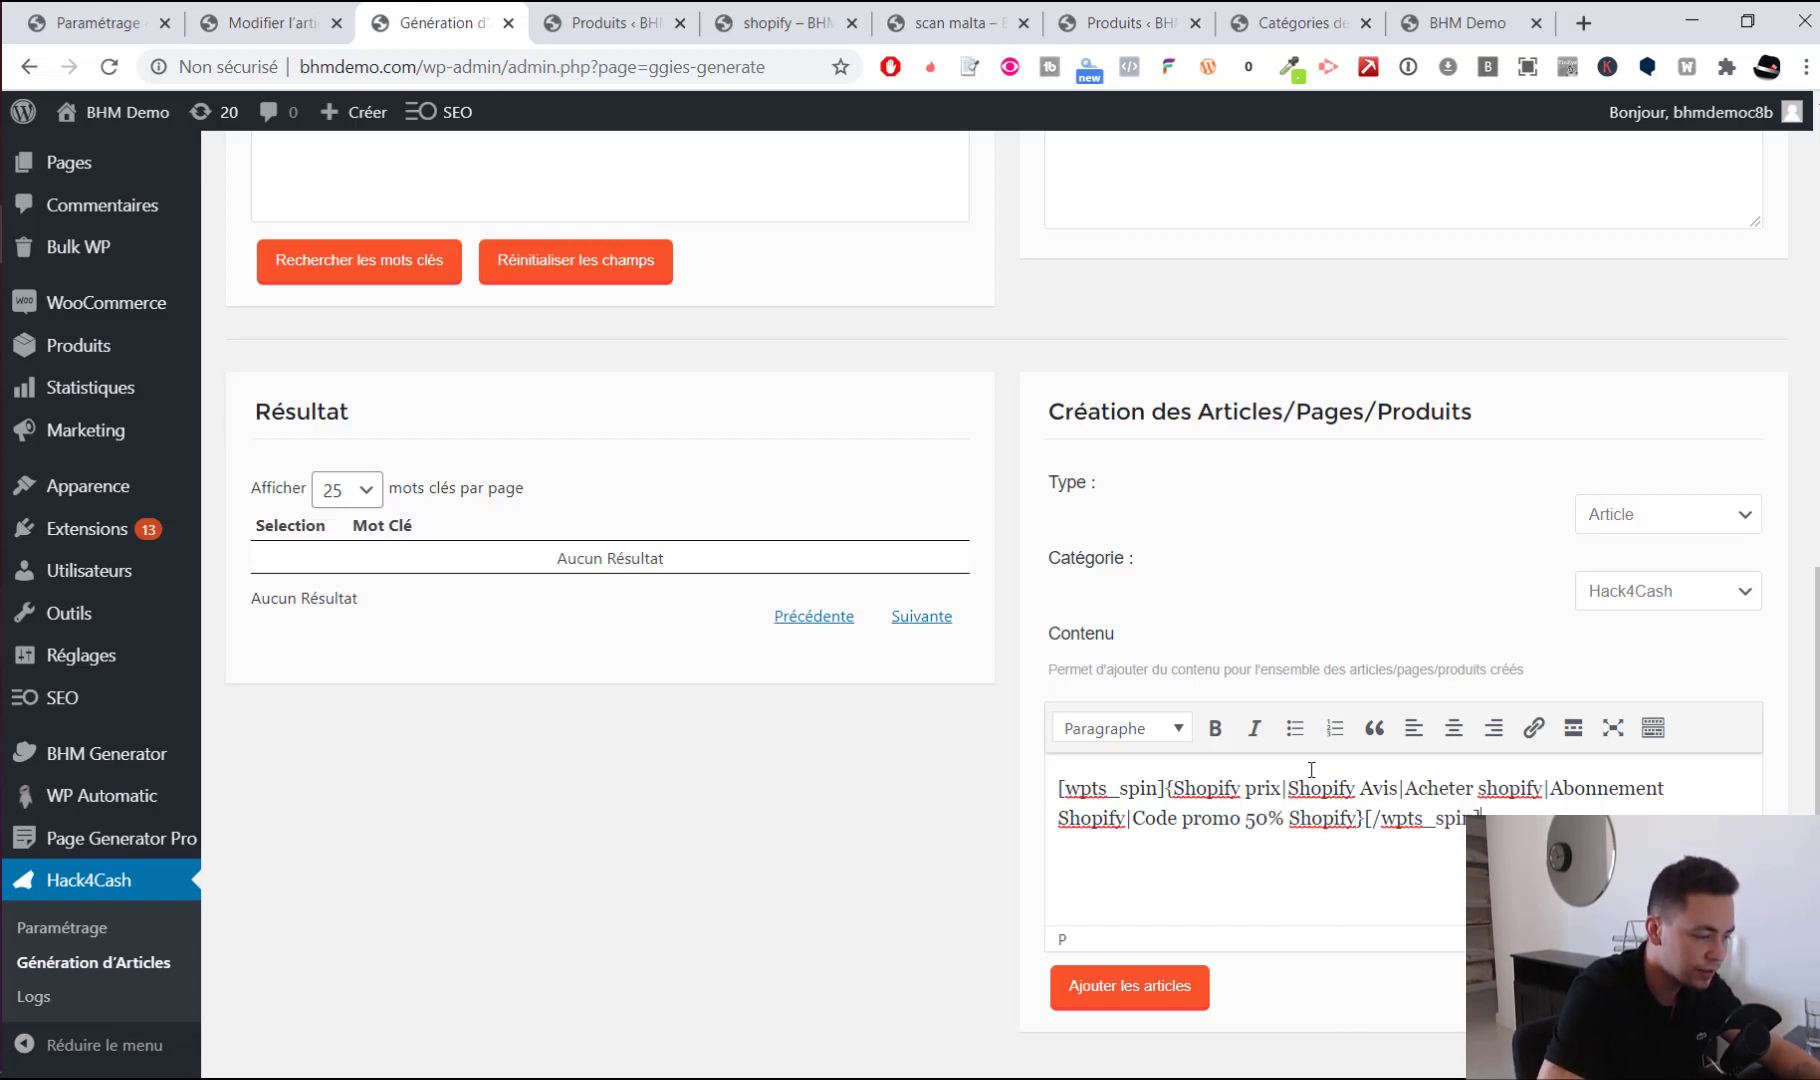
# Format the whole spin text as Titre 2 and try to add the articles
pyautogui.hotkey('ctrl', 'a')
pyautogui.click(1120, 728)
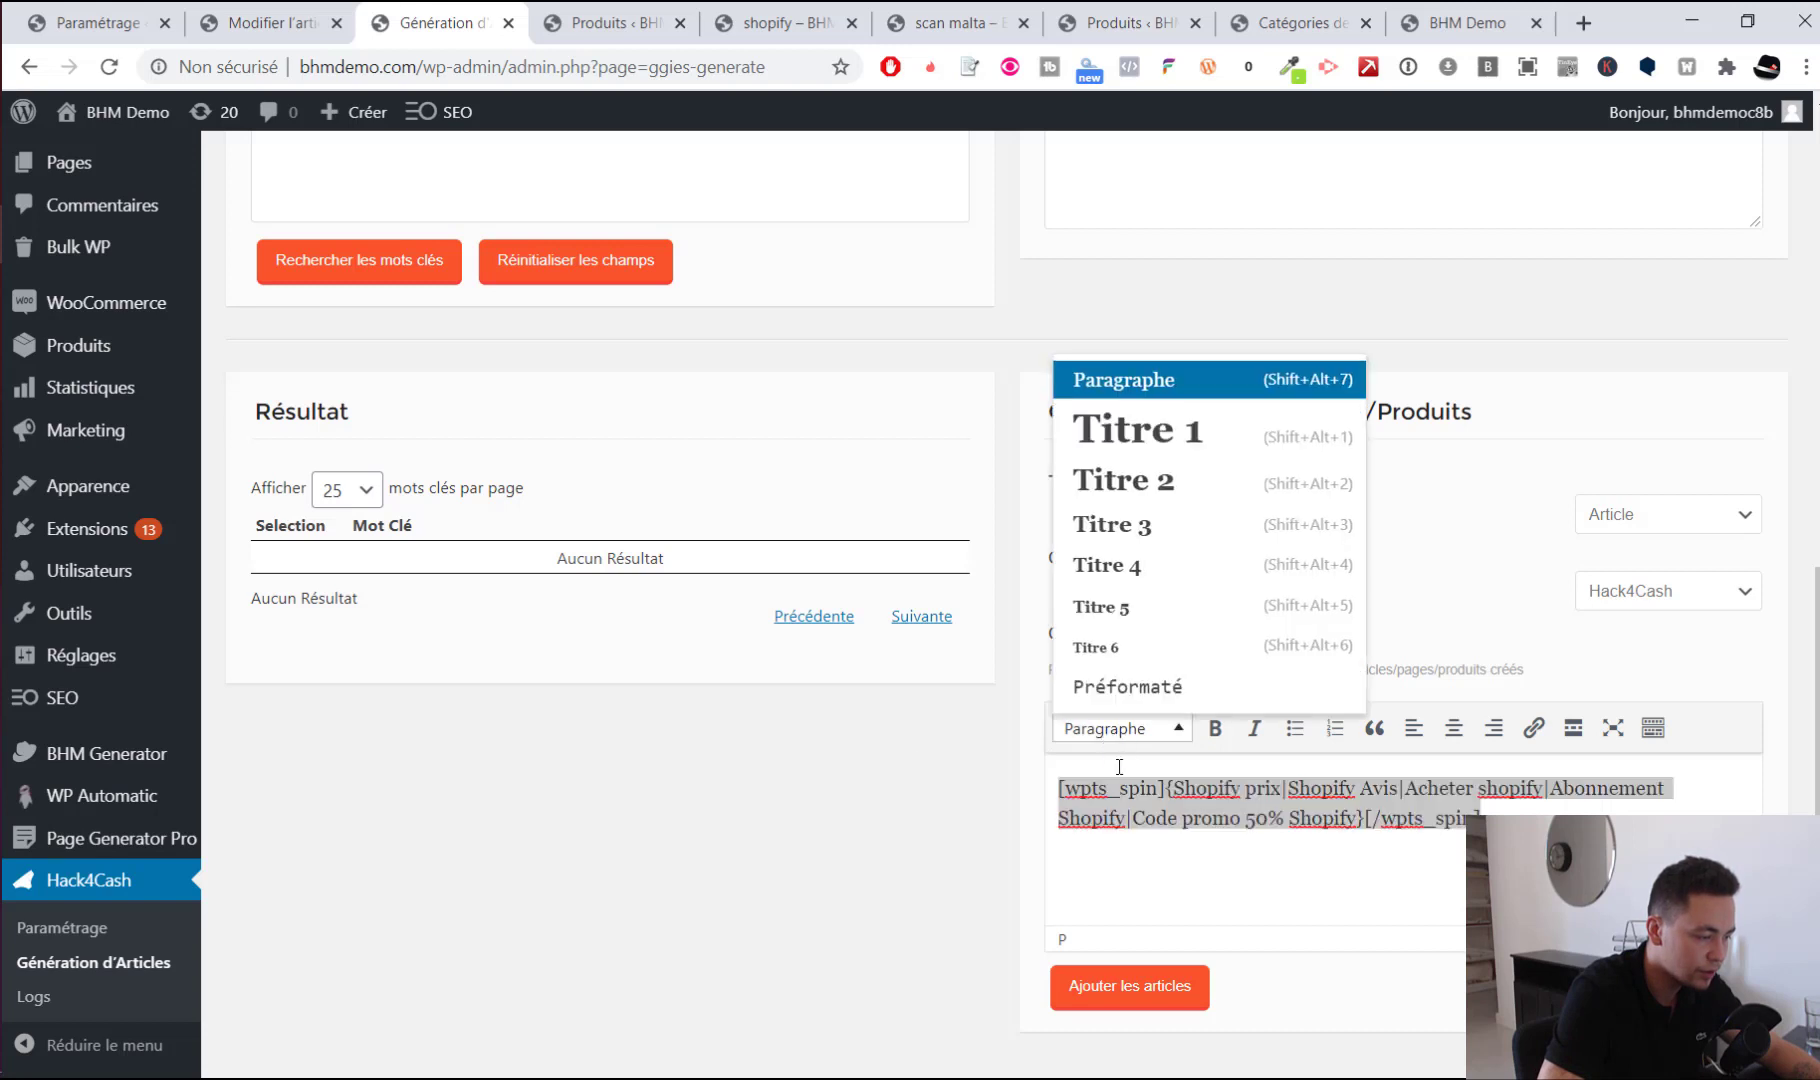
pyautogui.click(1150, 478)
pyautogui.scroll(-1, 1281, 851)
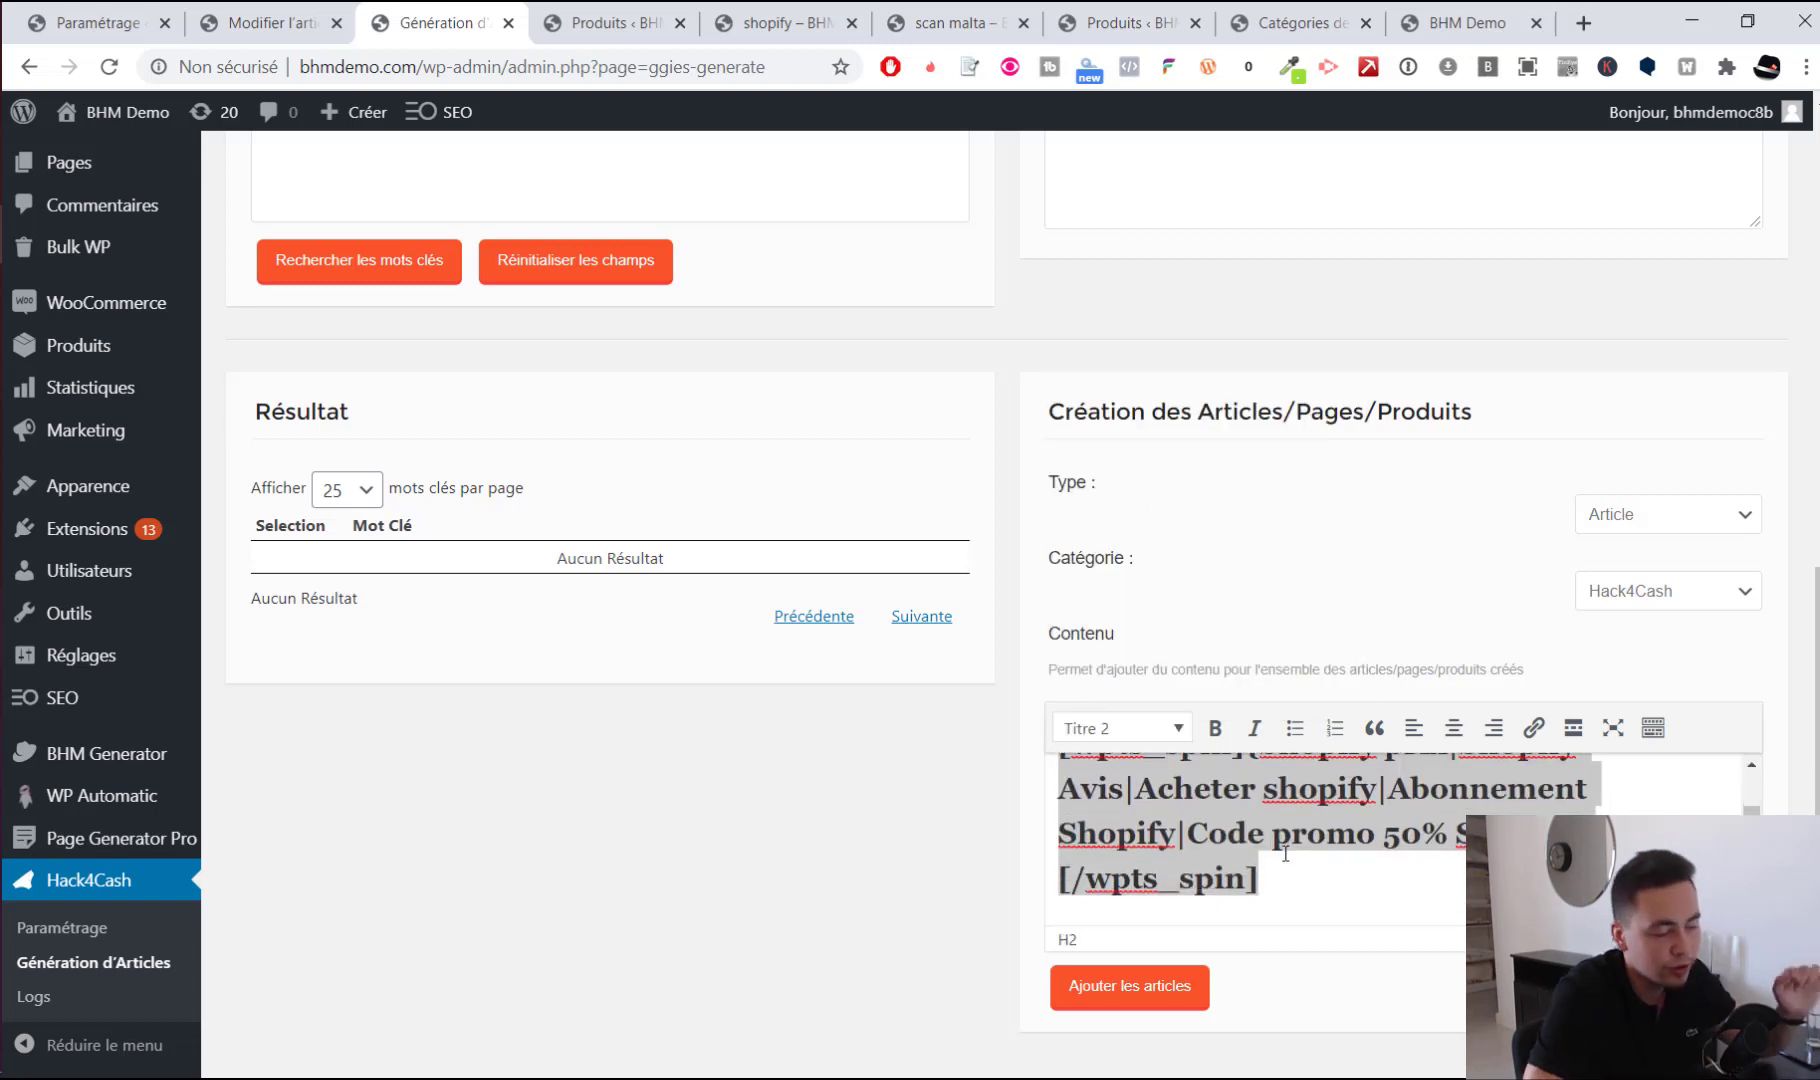
pyautogui.click(1199, 987)
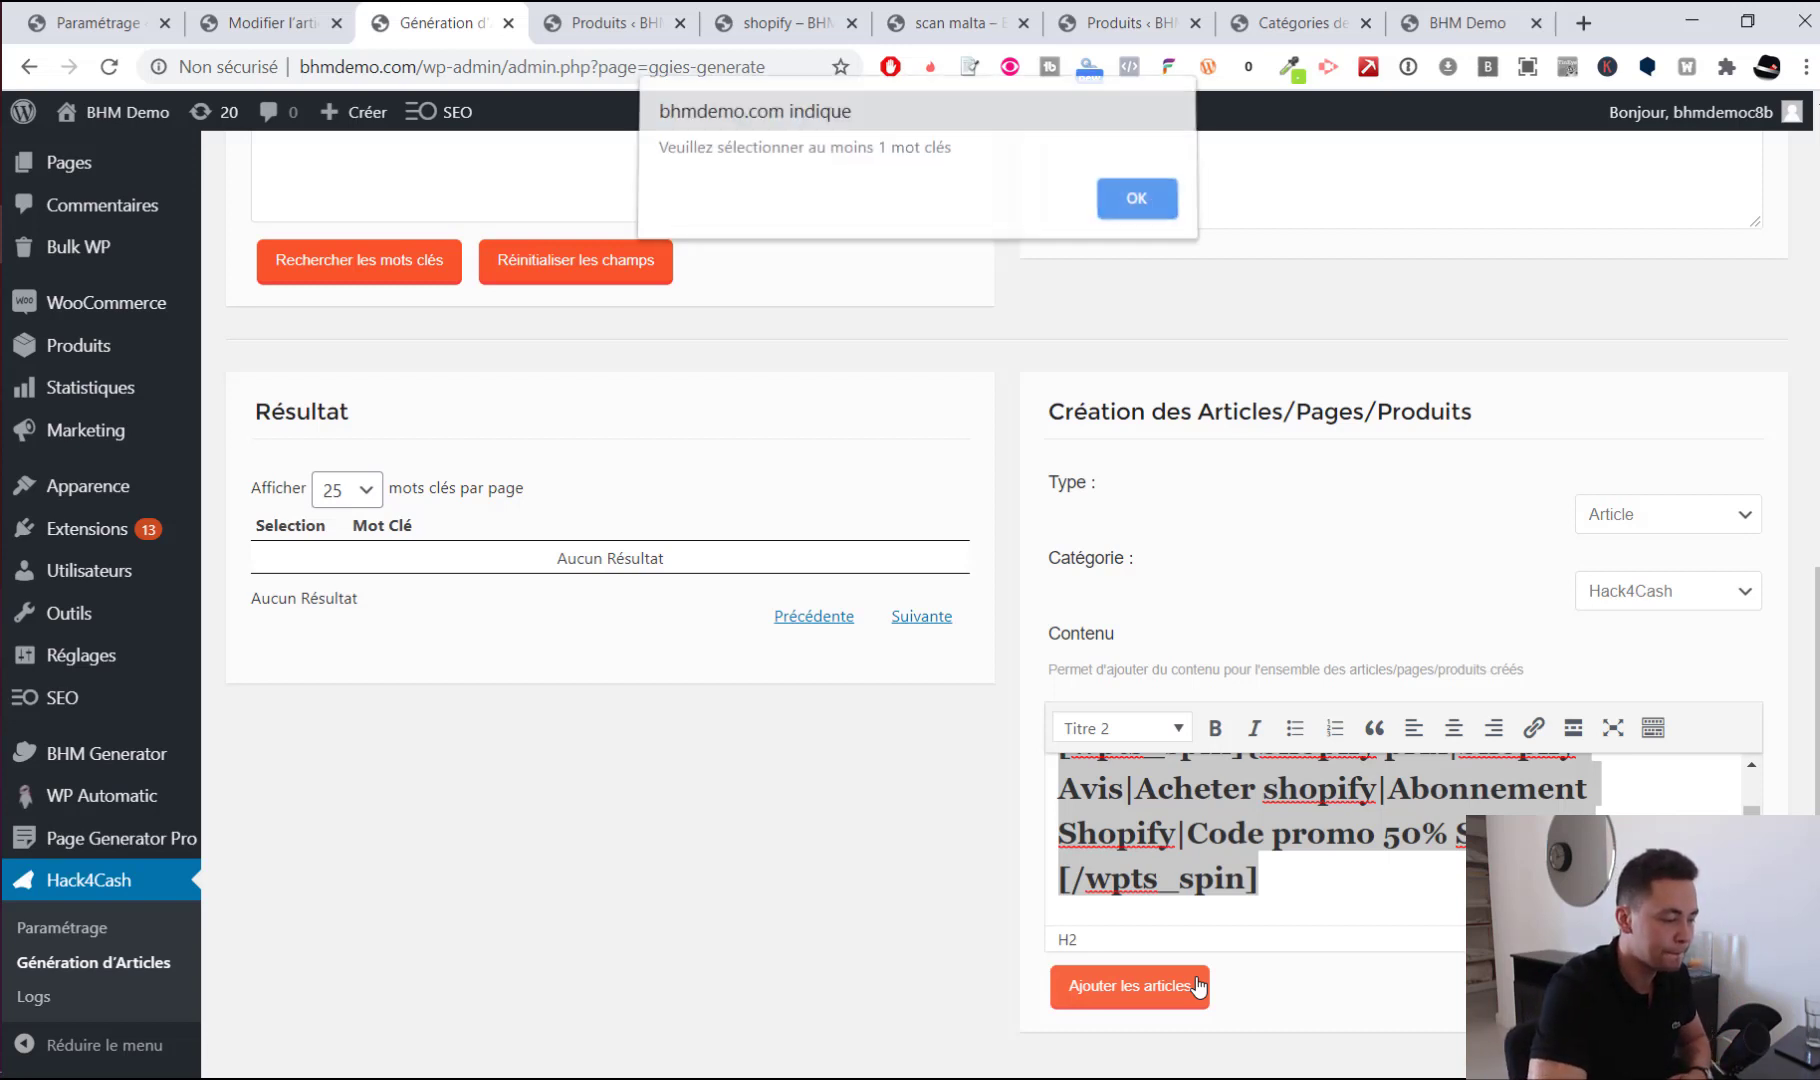
pyautogui.click(1115, 210)
# Search for keywords based on "rameur sport" and look over the resulting keyword list
pyautogui.scroll(6, 1150, 430)
pyautogui.click(816, 548)
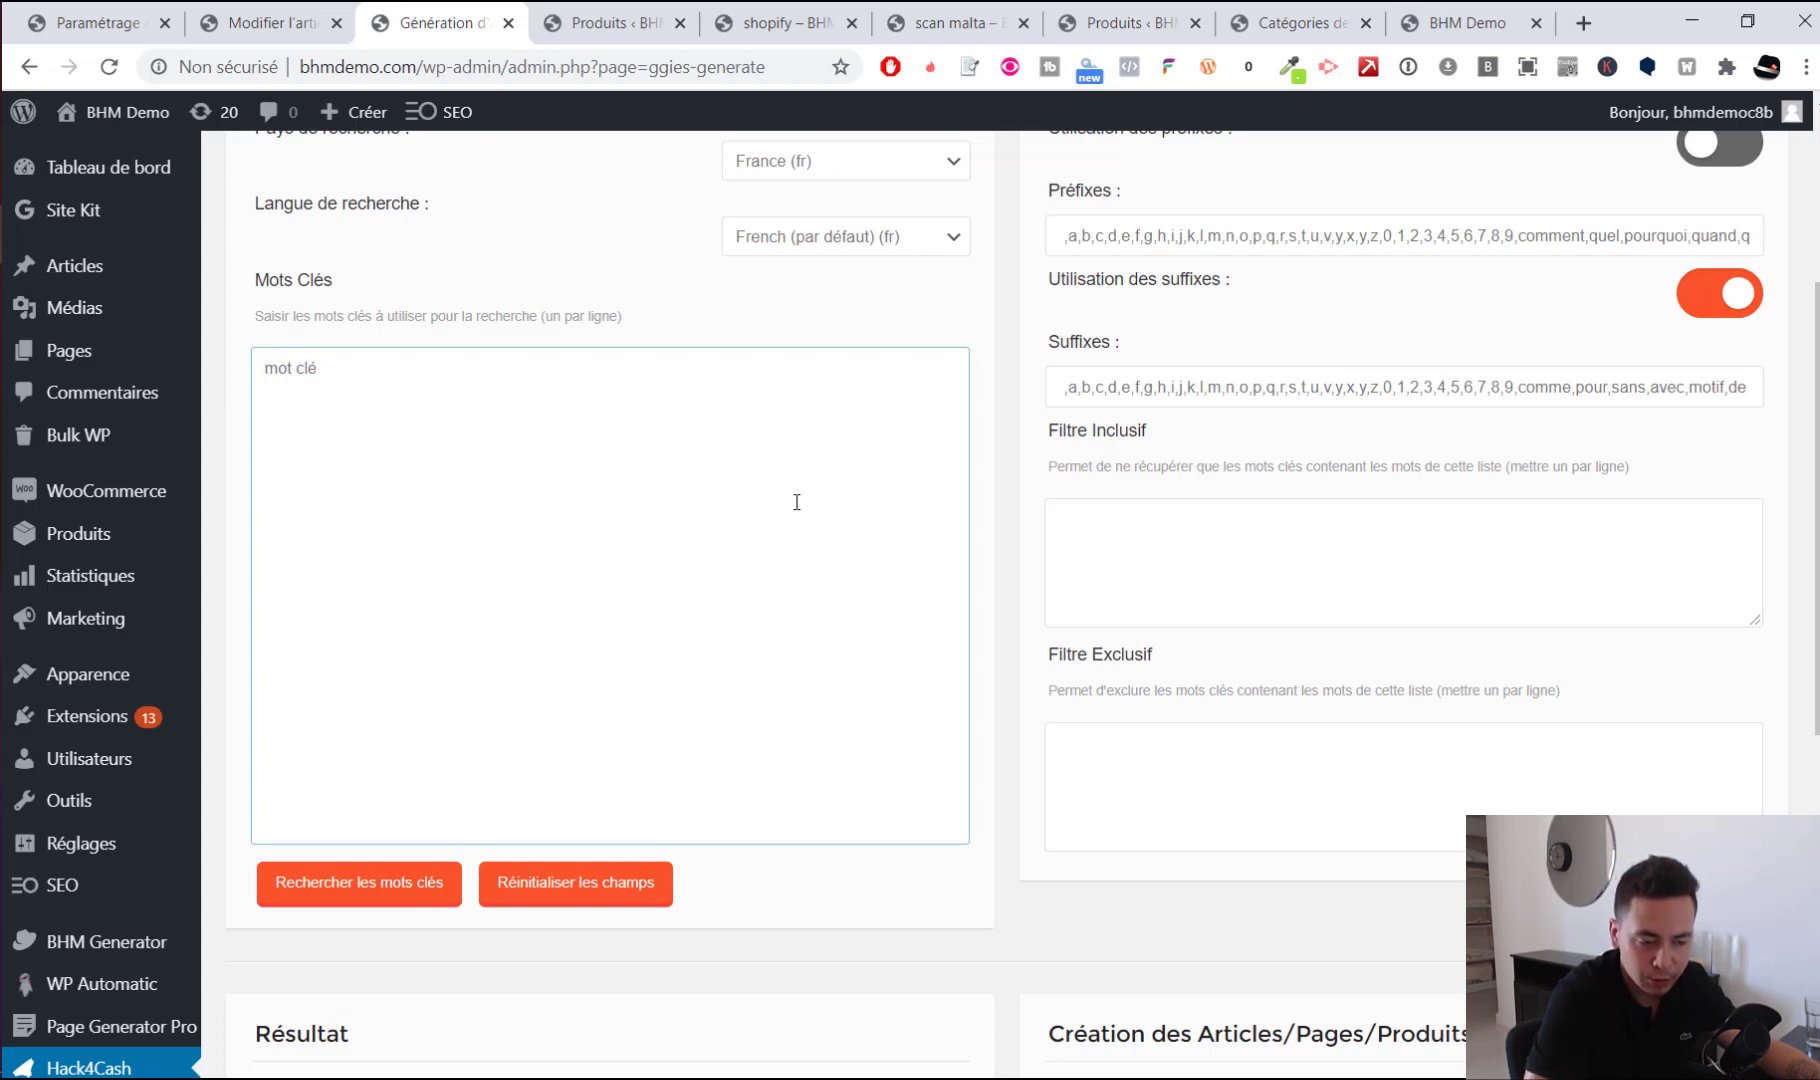
pyautogui.write('rameur ')
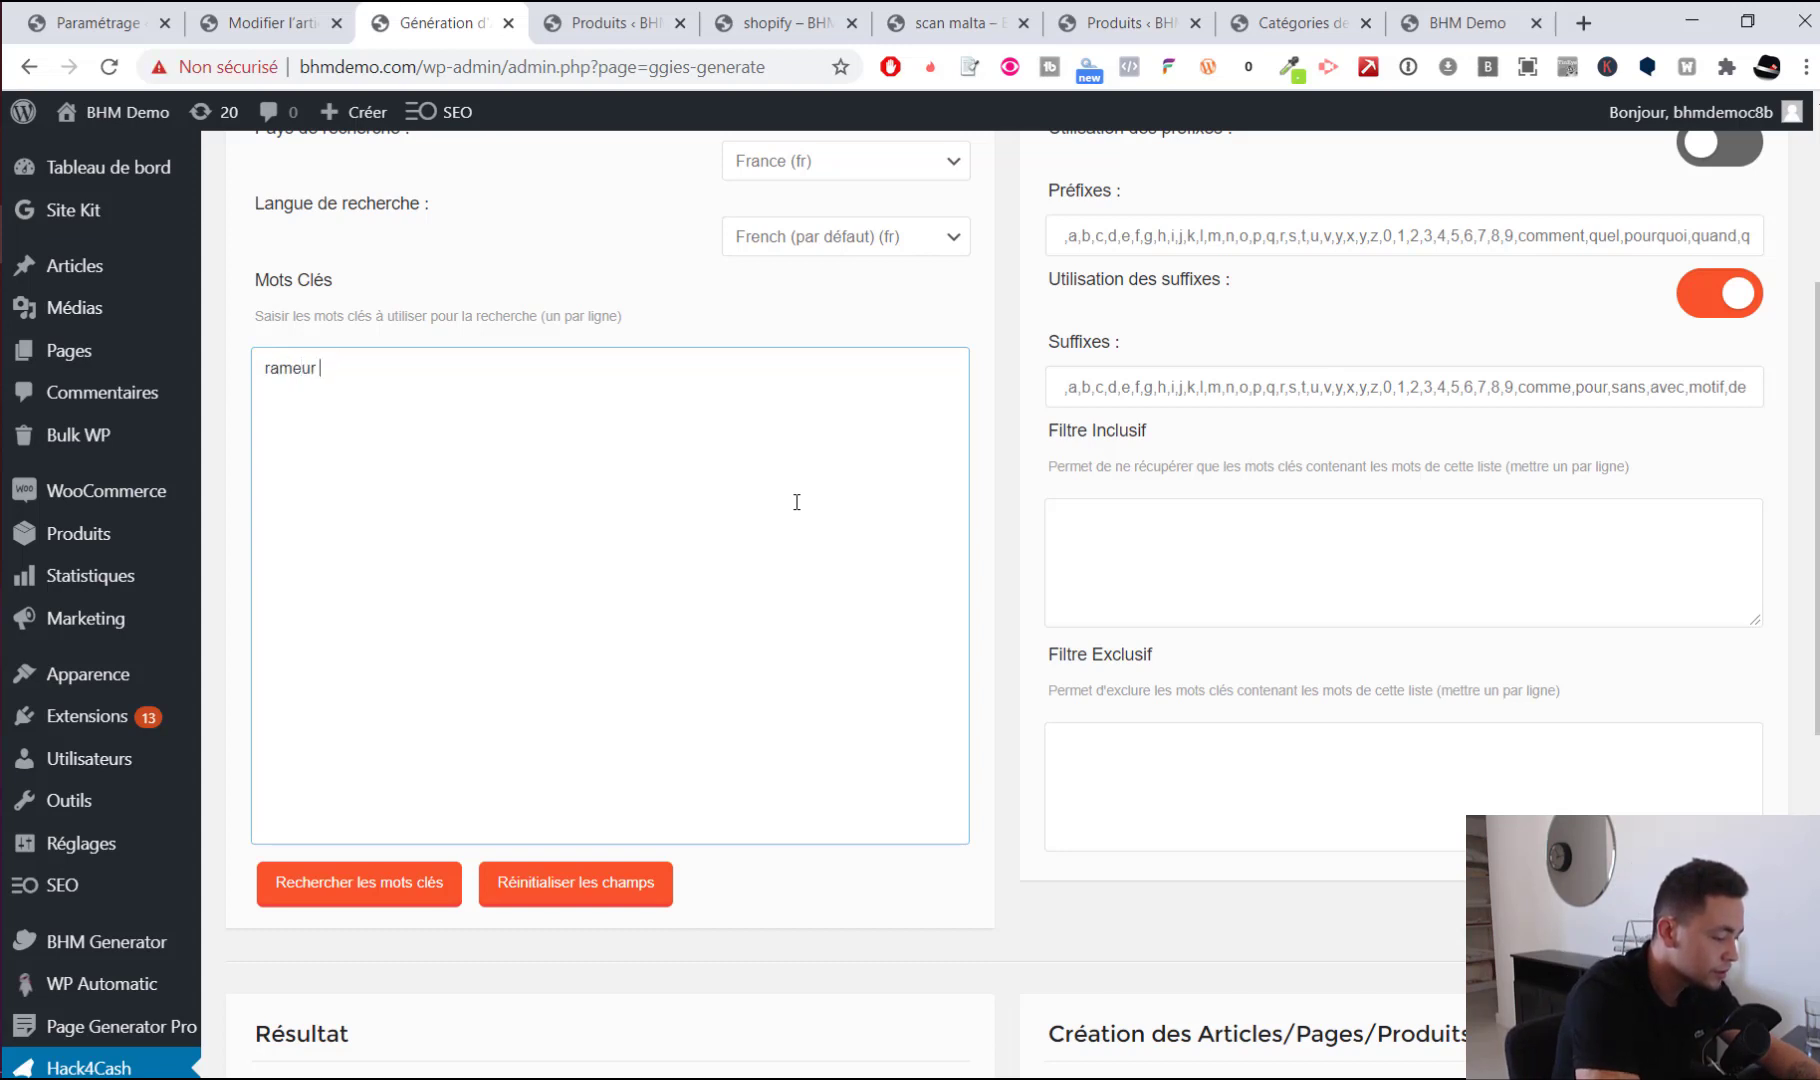
pyautogui.write('sport')
pyautogui.click(410, 893)
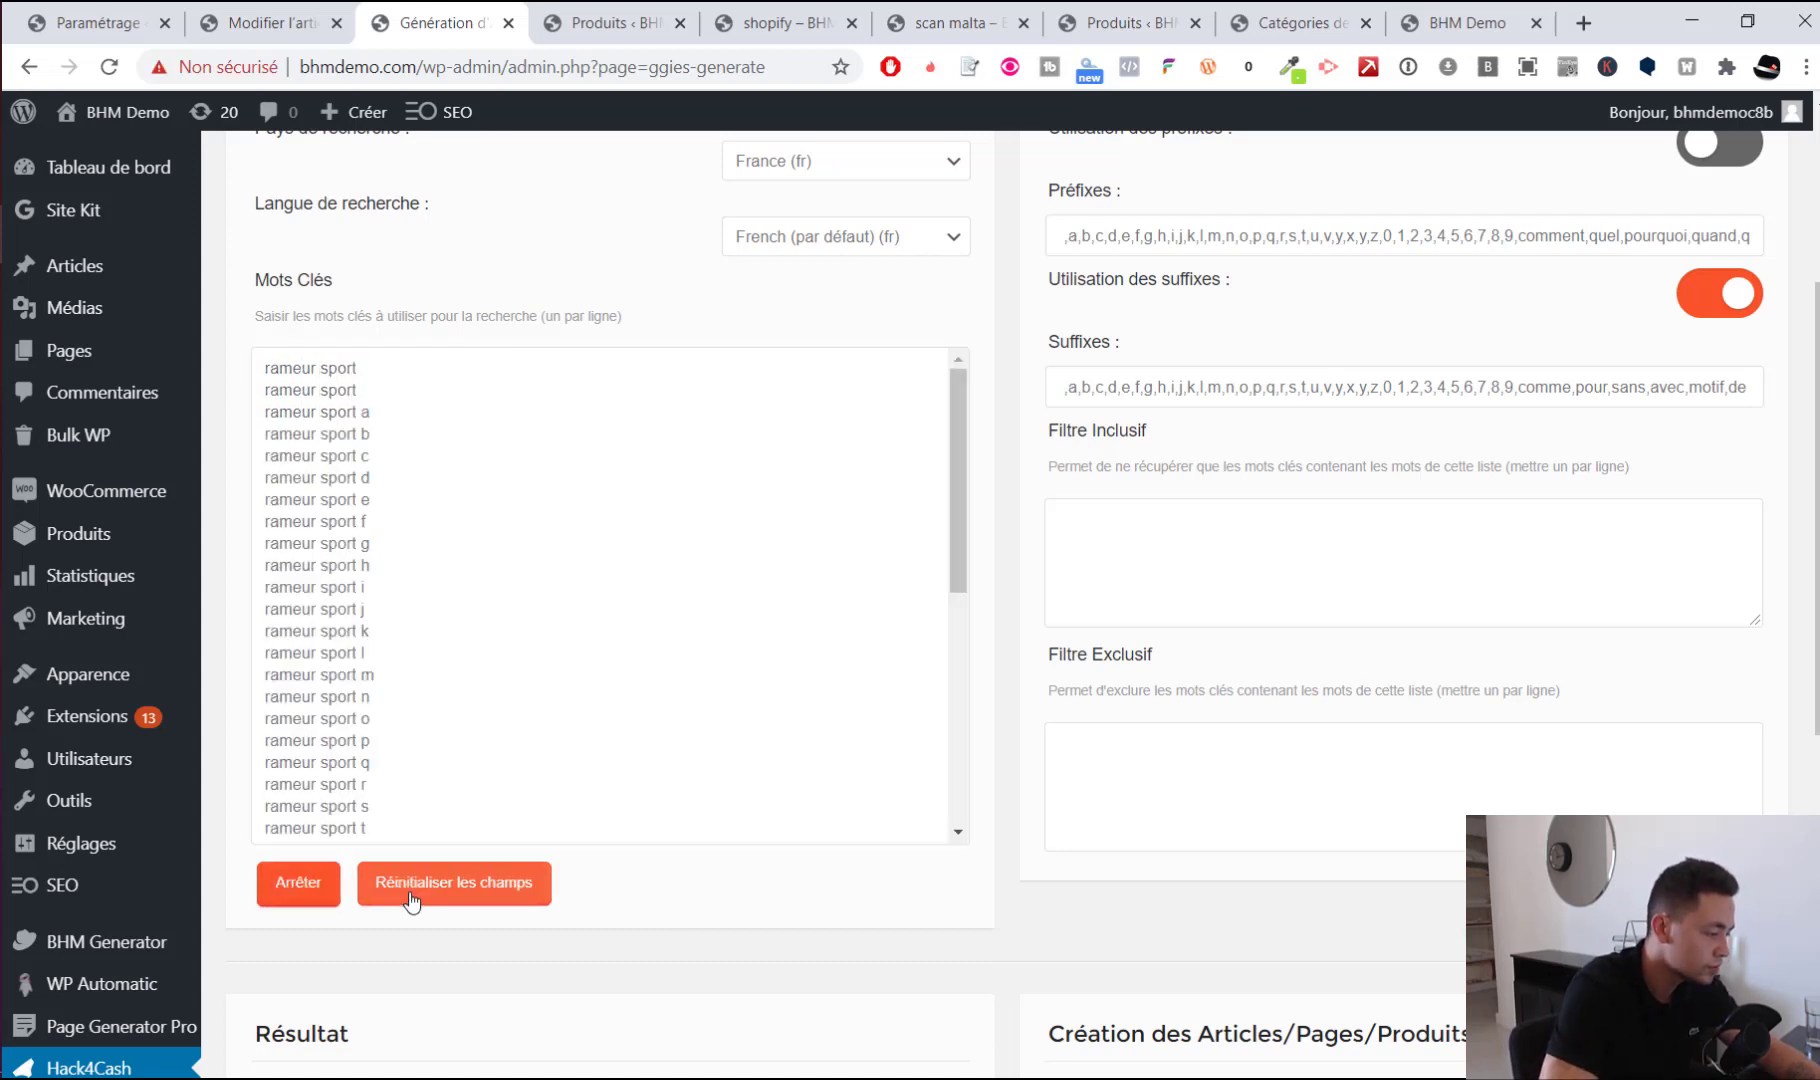
pyautogui.scroll(-6, 1154, 825)
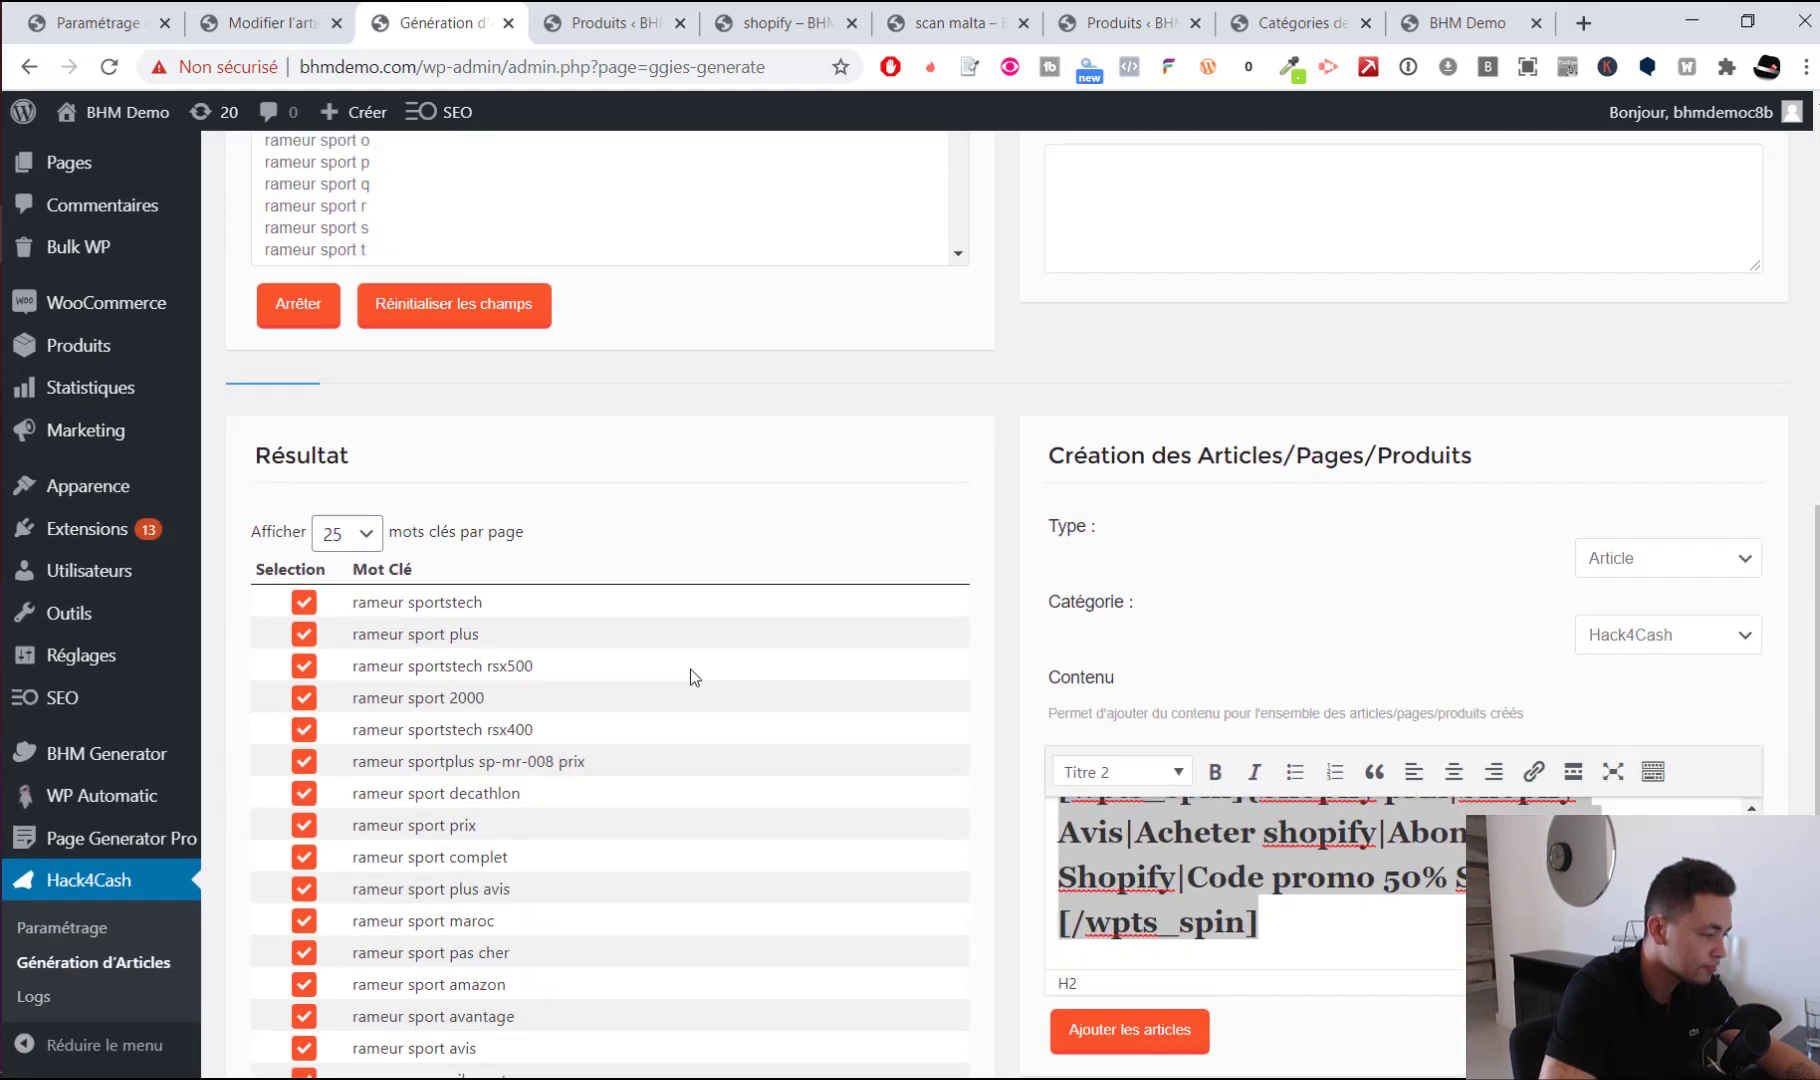
pyautogui.scroll(1, 680, 675)
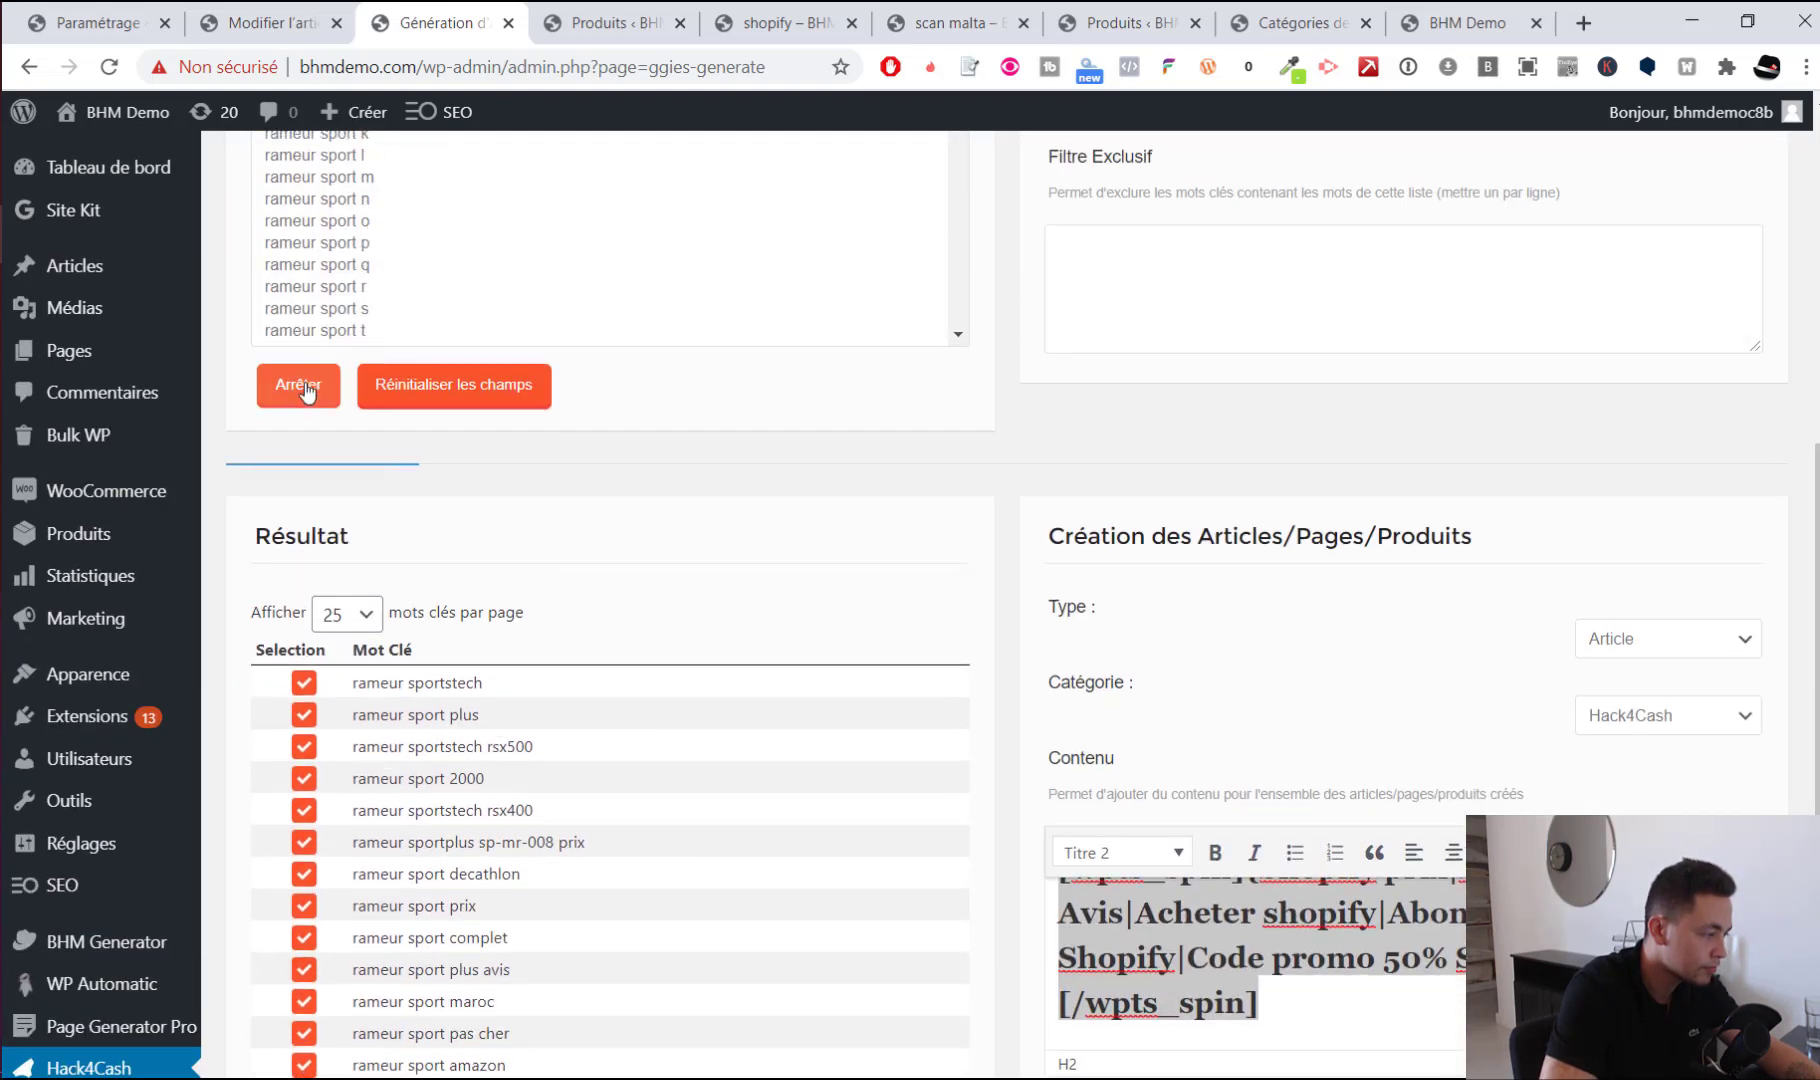
# Stop the running keyword search and try to add the articles for the found keywords
pyautogui.click(305, 390)
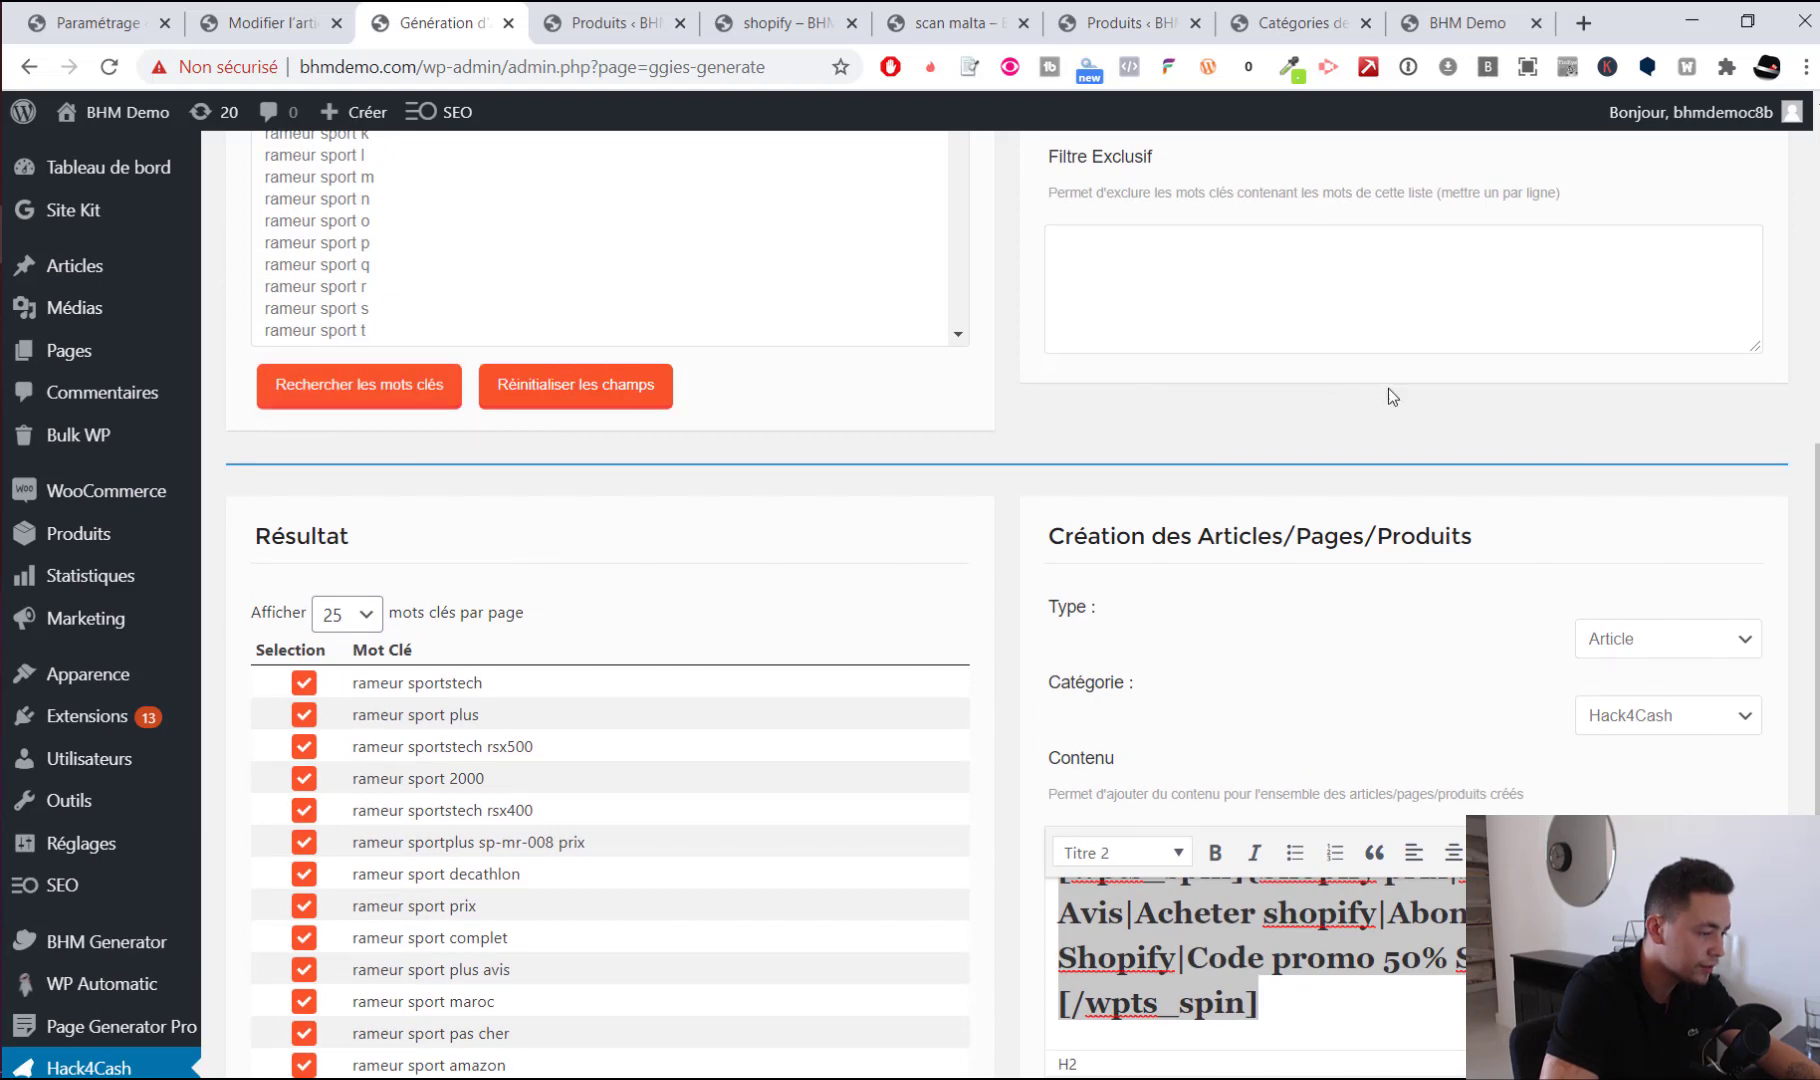
pyautogui.scroll(-5, 1388, 390)
pyautogui.click(1147, 603)
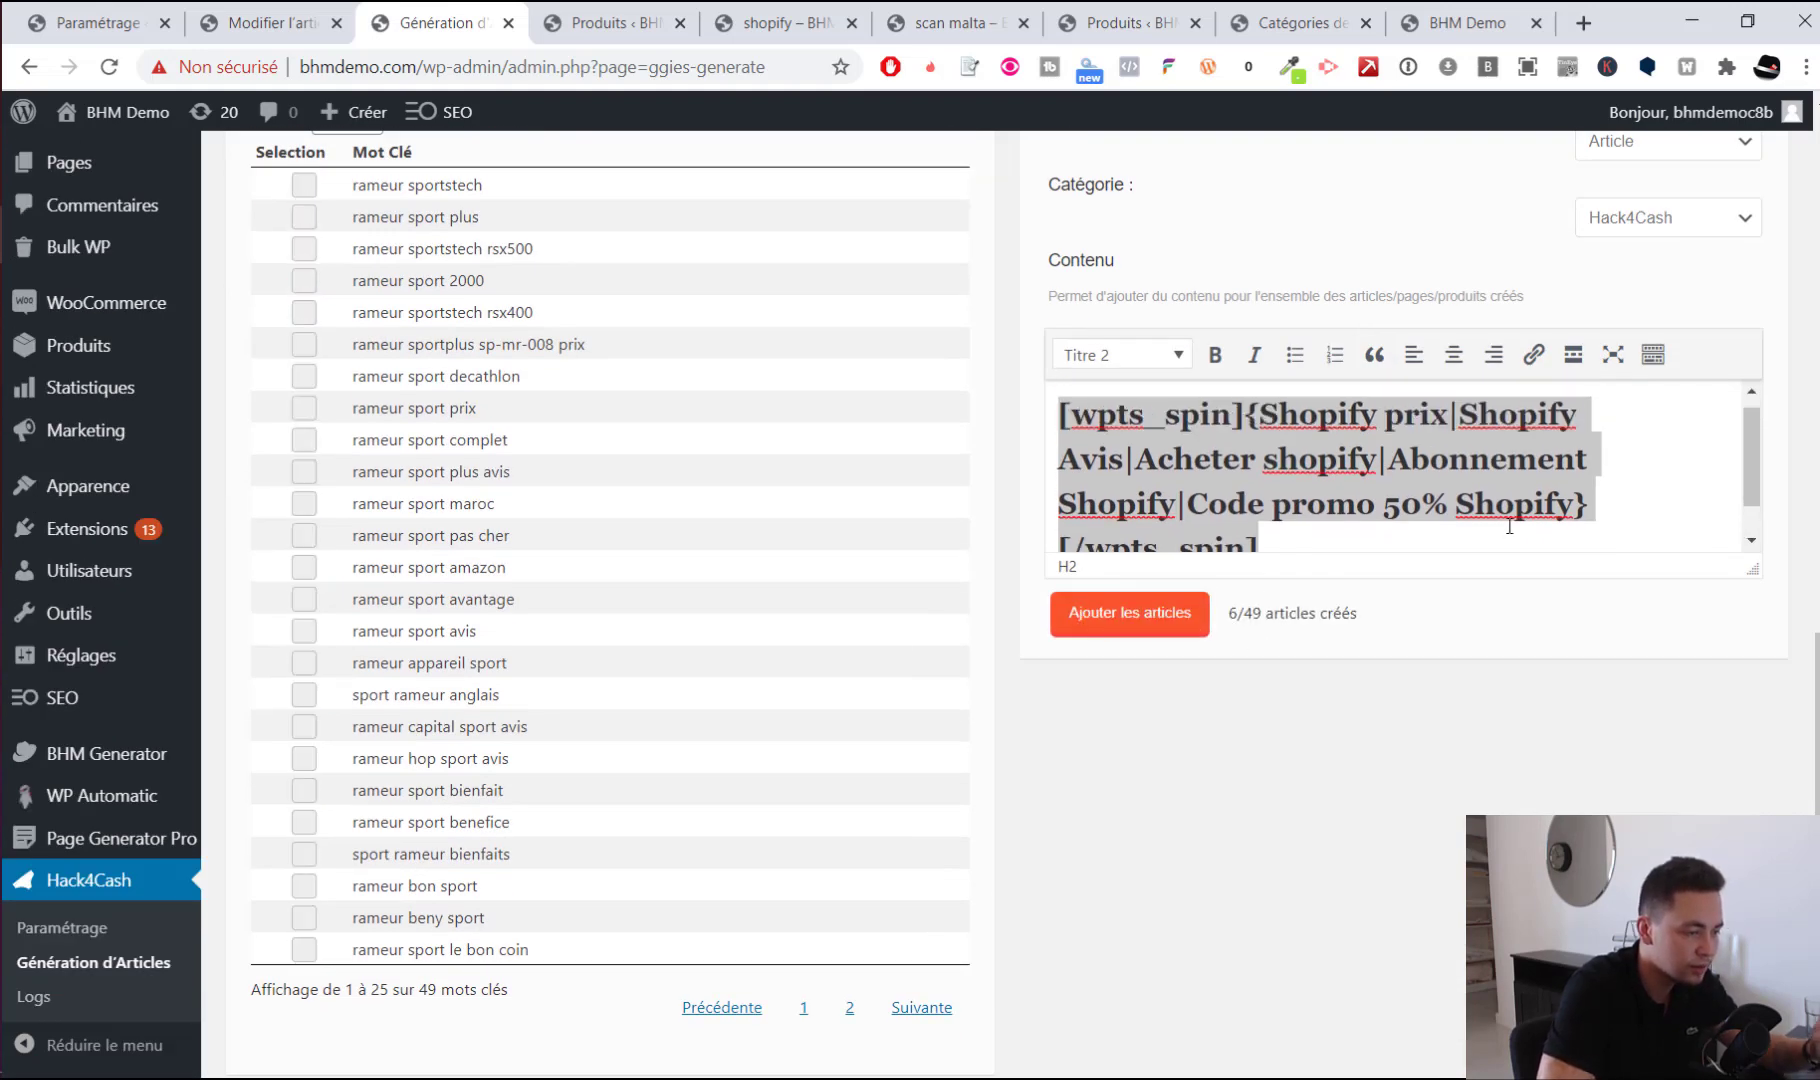
# Set the type of content to create to Produit
pyautogui.scroll(1, 1803, 710)
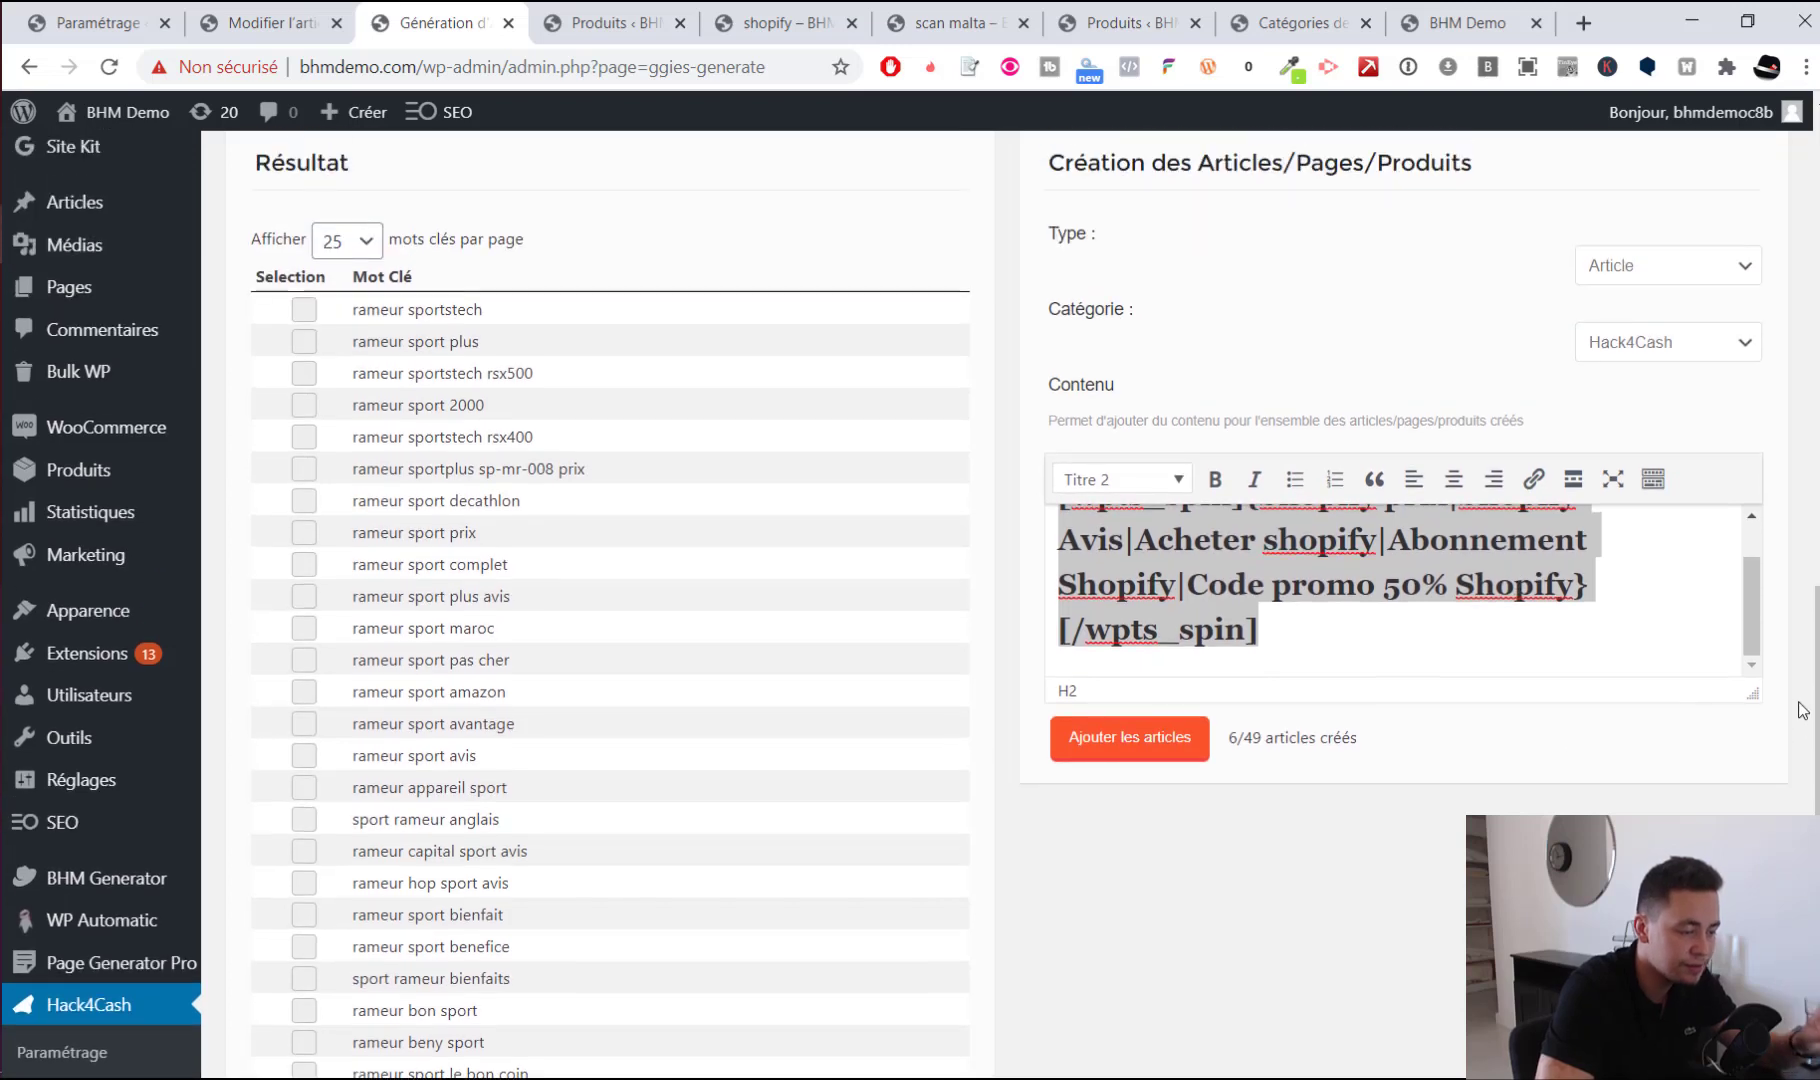
pyautogui.click(1677, 281)
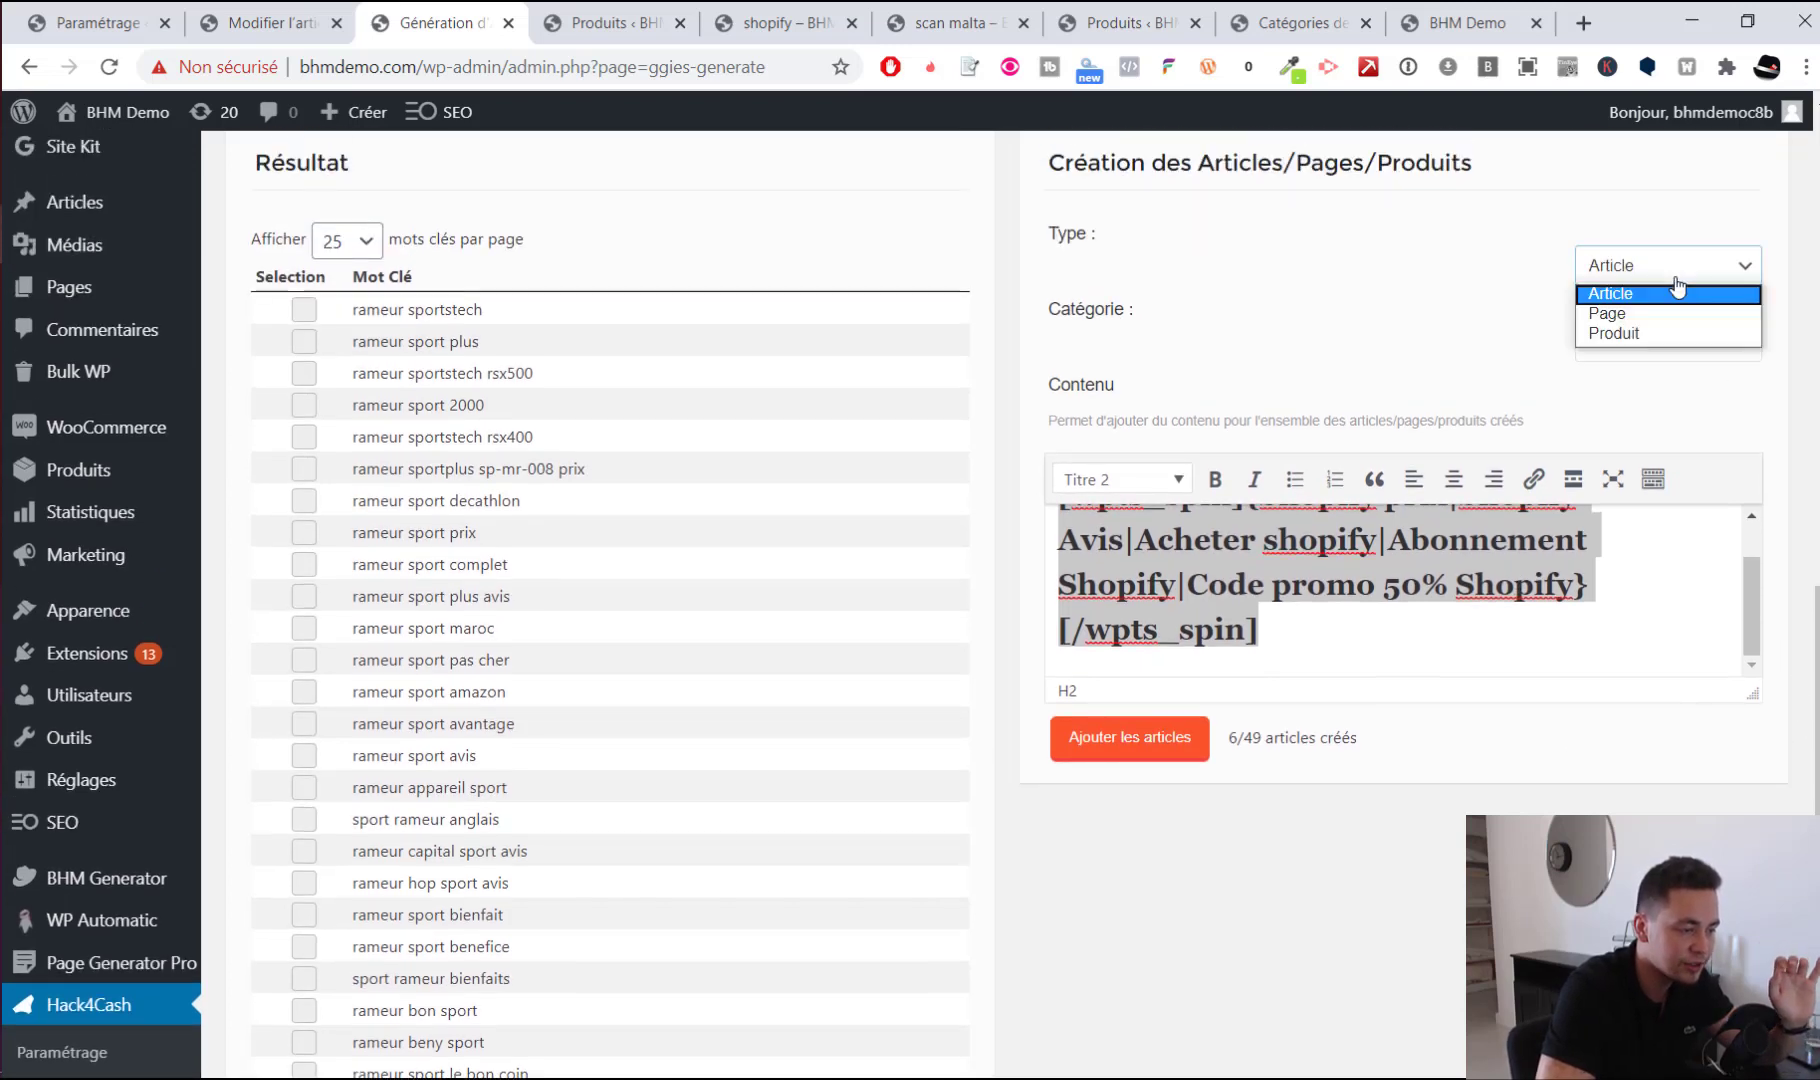
pyautogui.click(1650, 336)
# Resume the "rameur sport" keyword search and stop it after checking result pages 2 and 3
pyautogui.scroll(2, 430, 350)
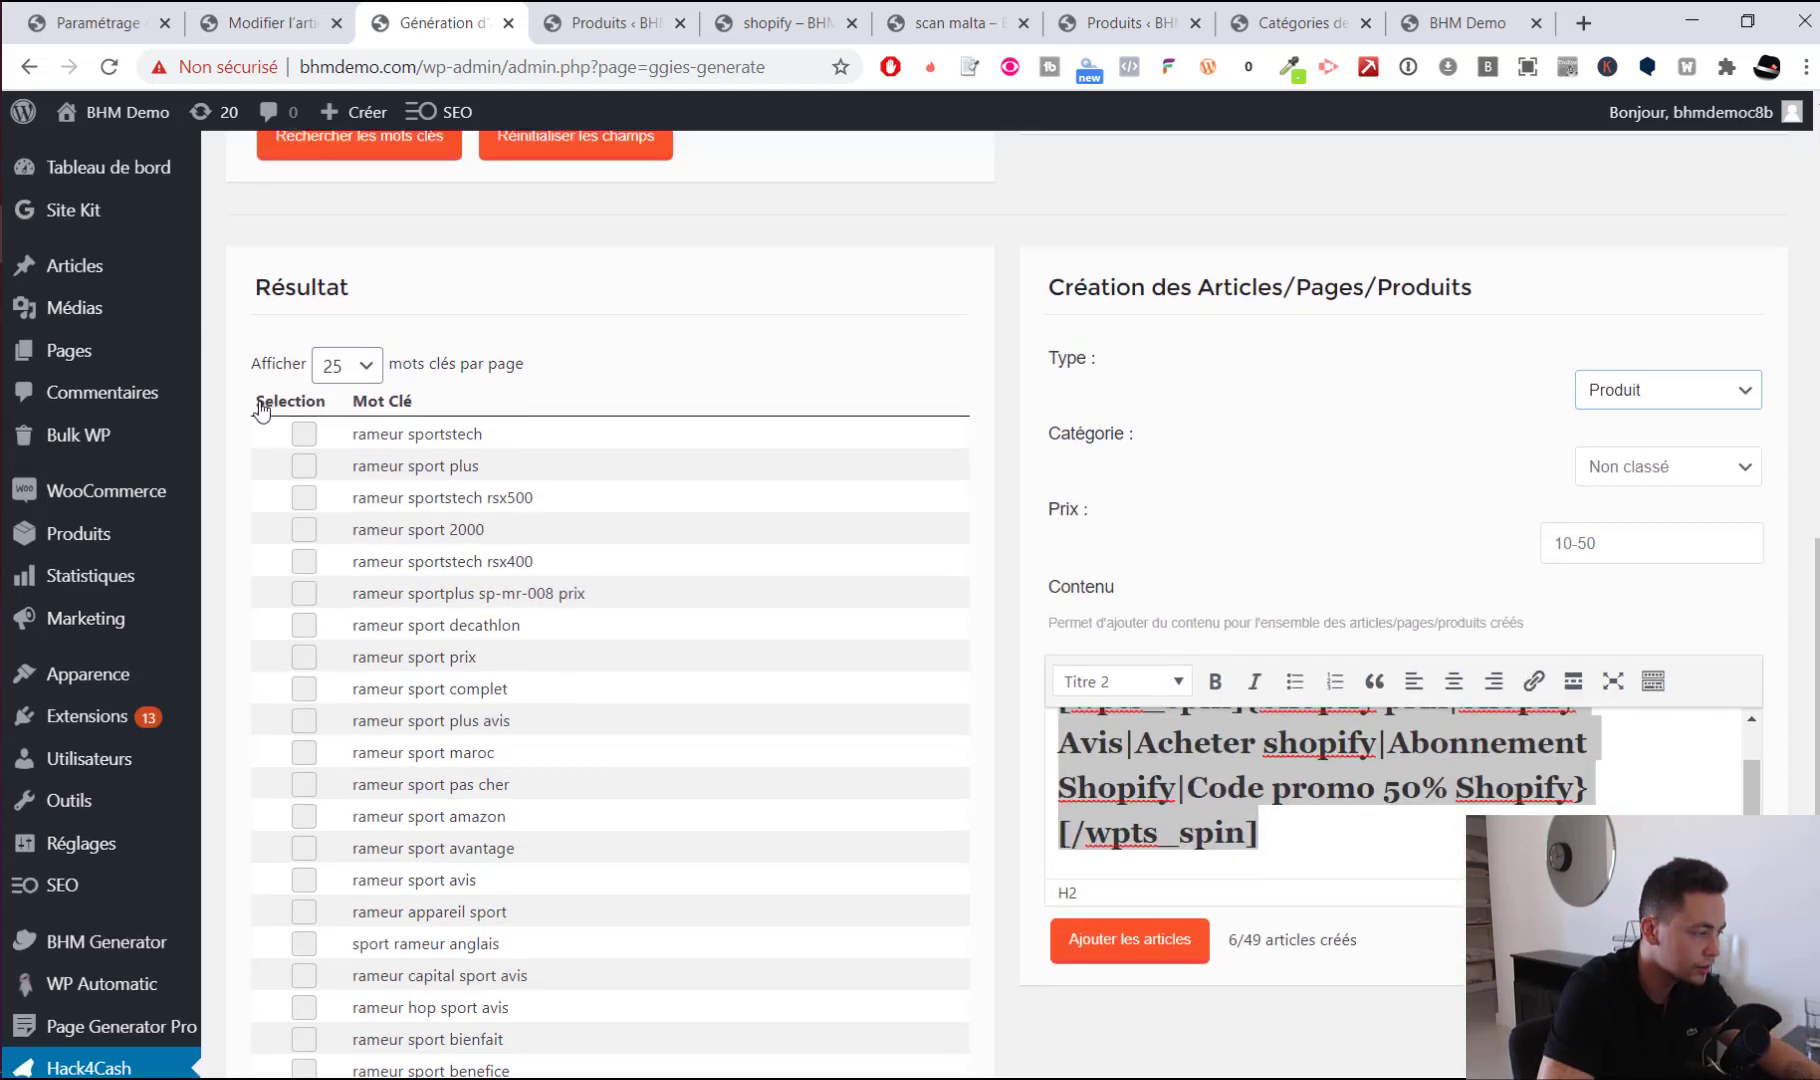
pyautogui.scroll(2, 335, 360)
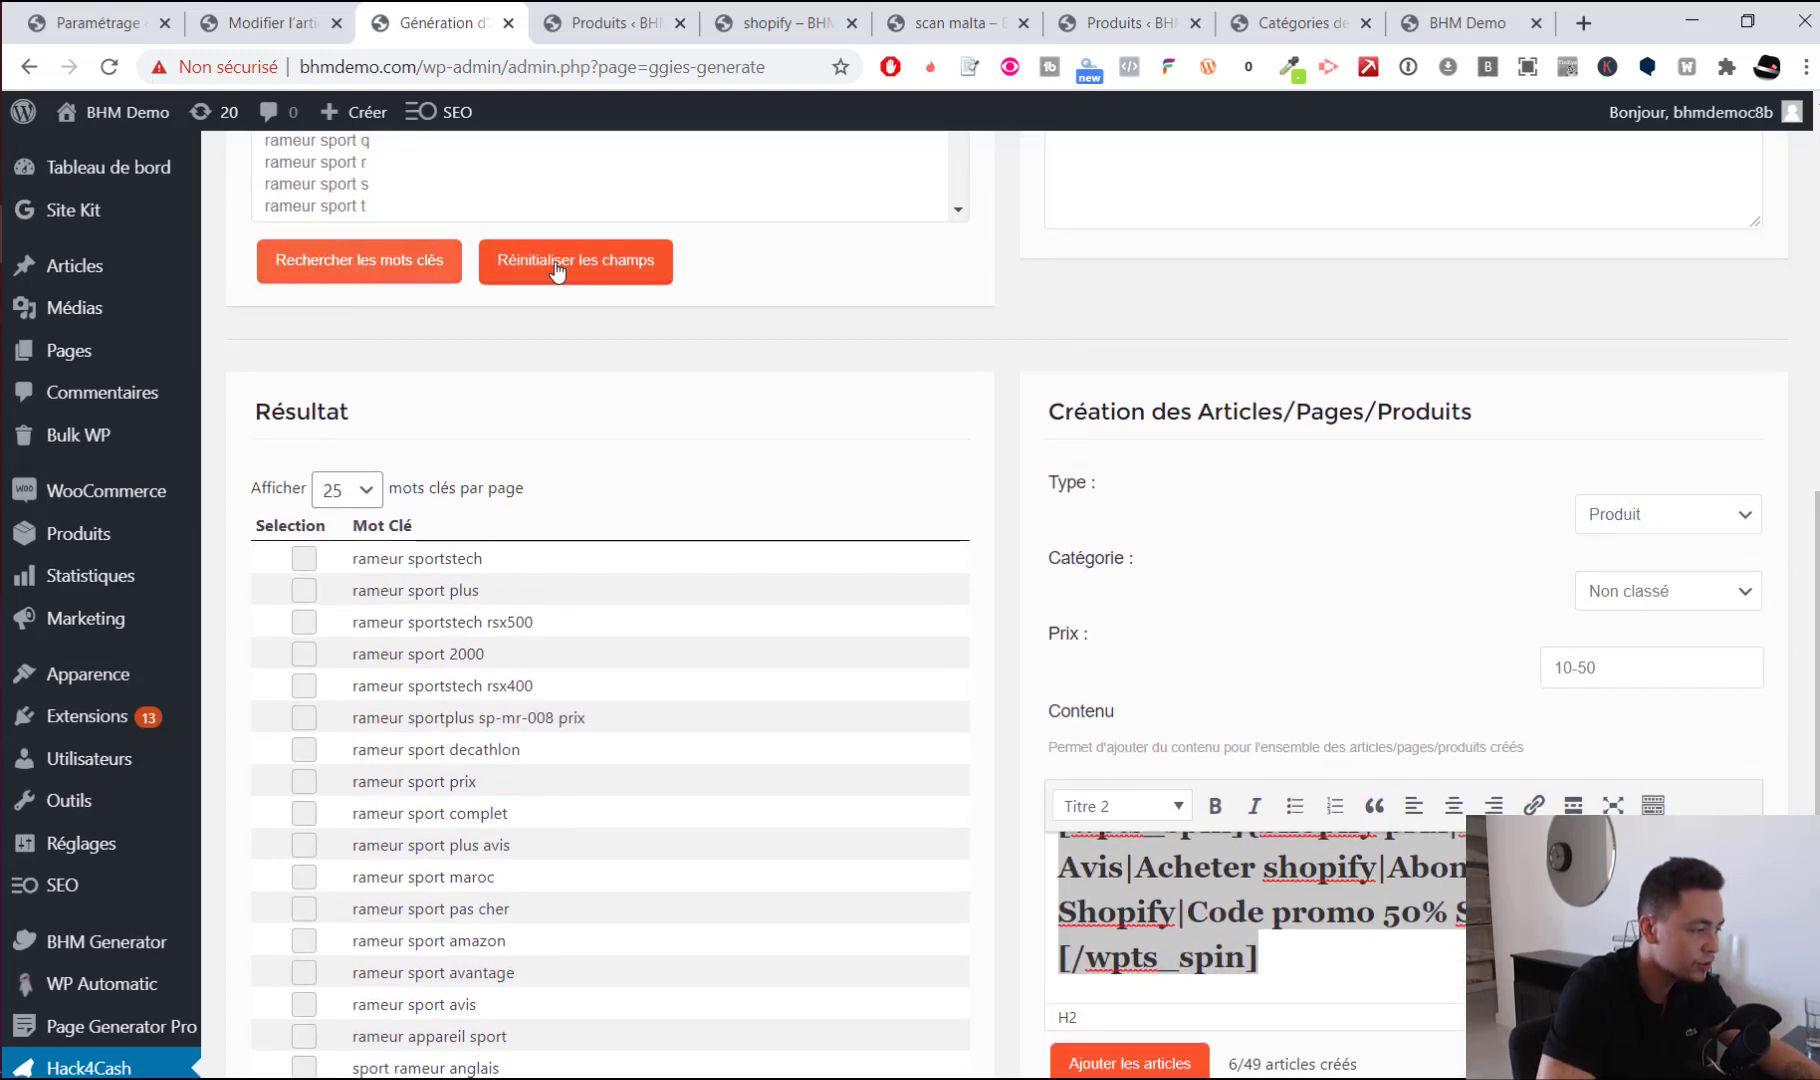
pyautogui.scroll(-5, 555, 318)
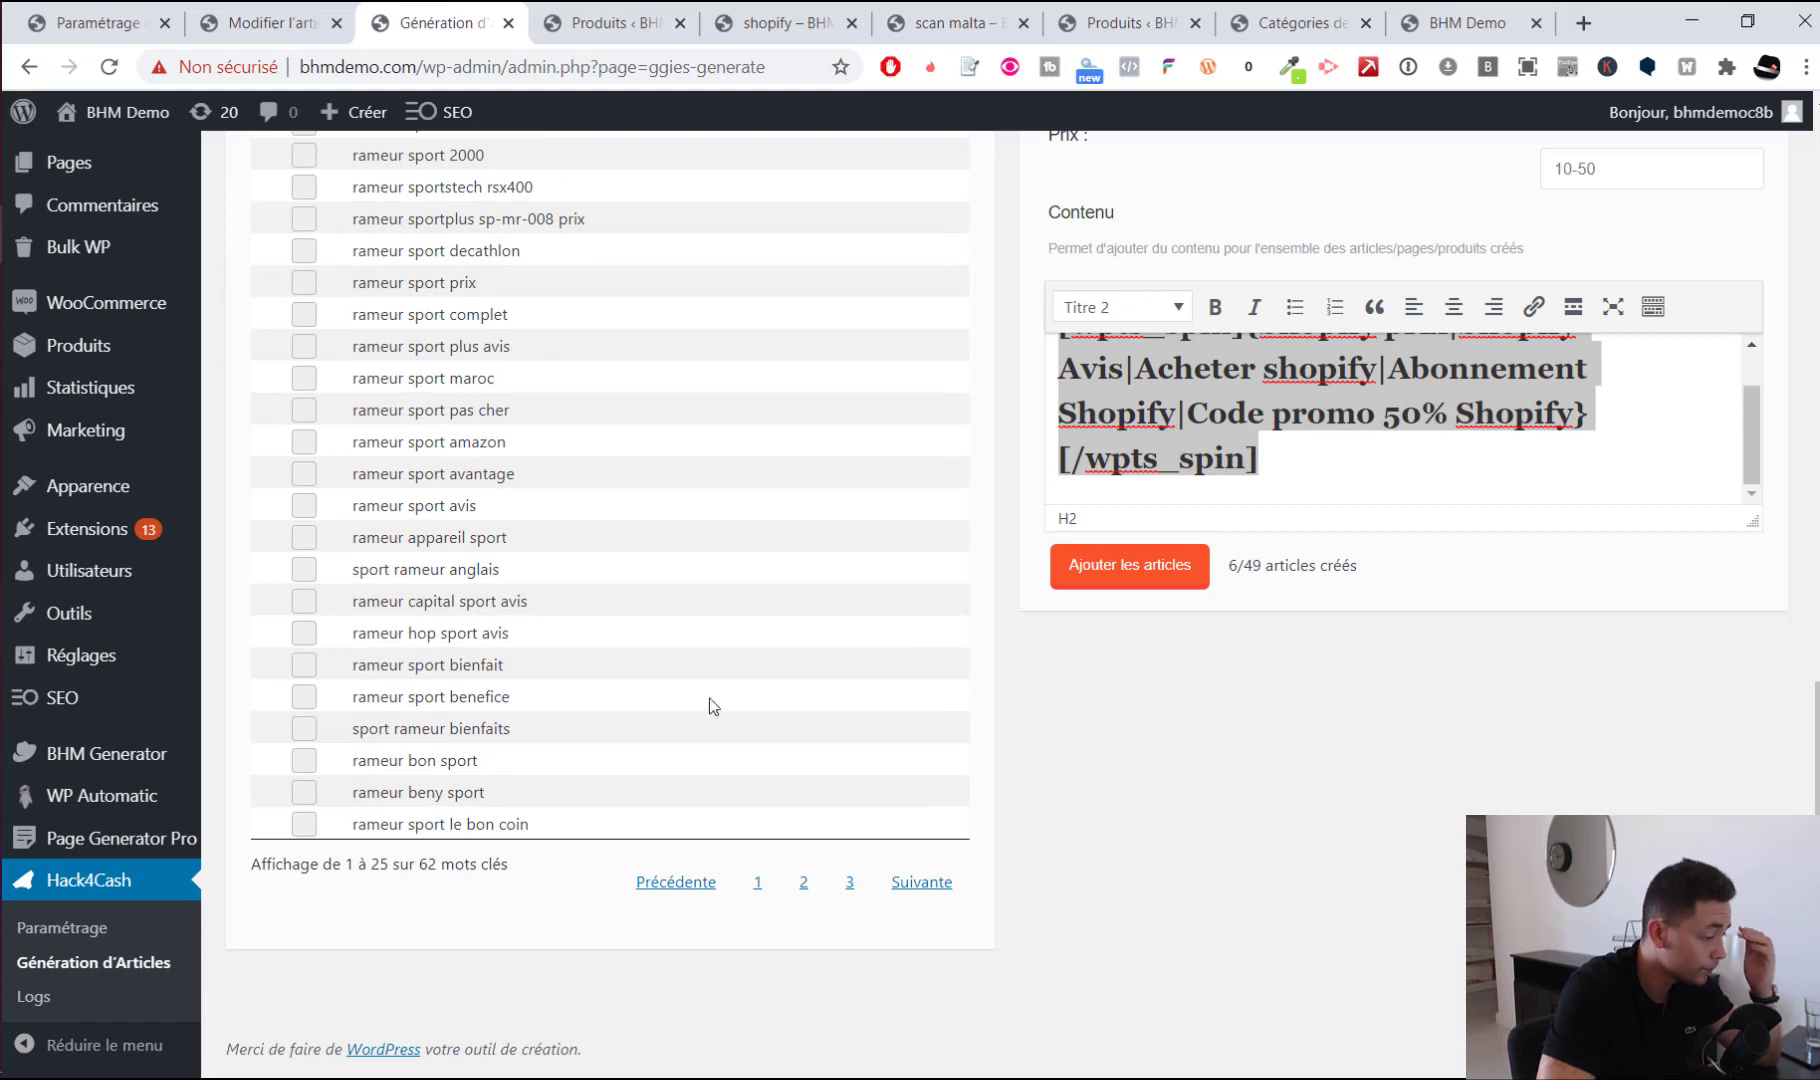
pyautogui.click(803, 881)
pyautogui.click(849, 881)
pyautogui.click(795, 786)
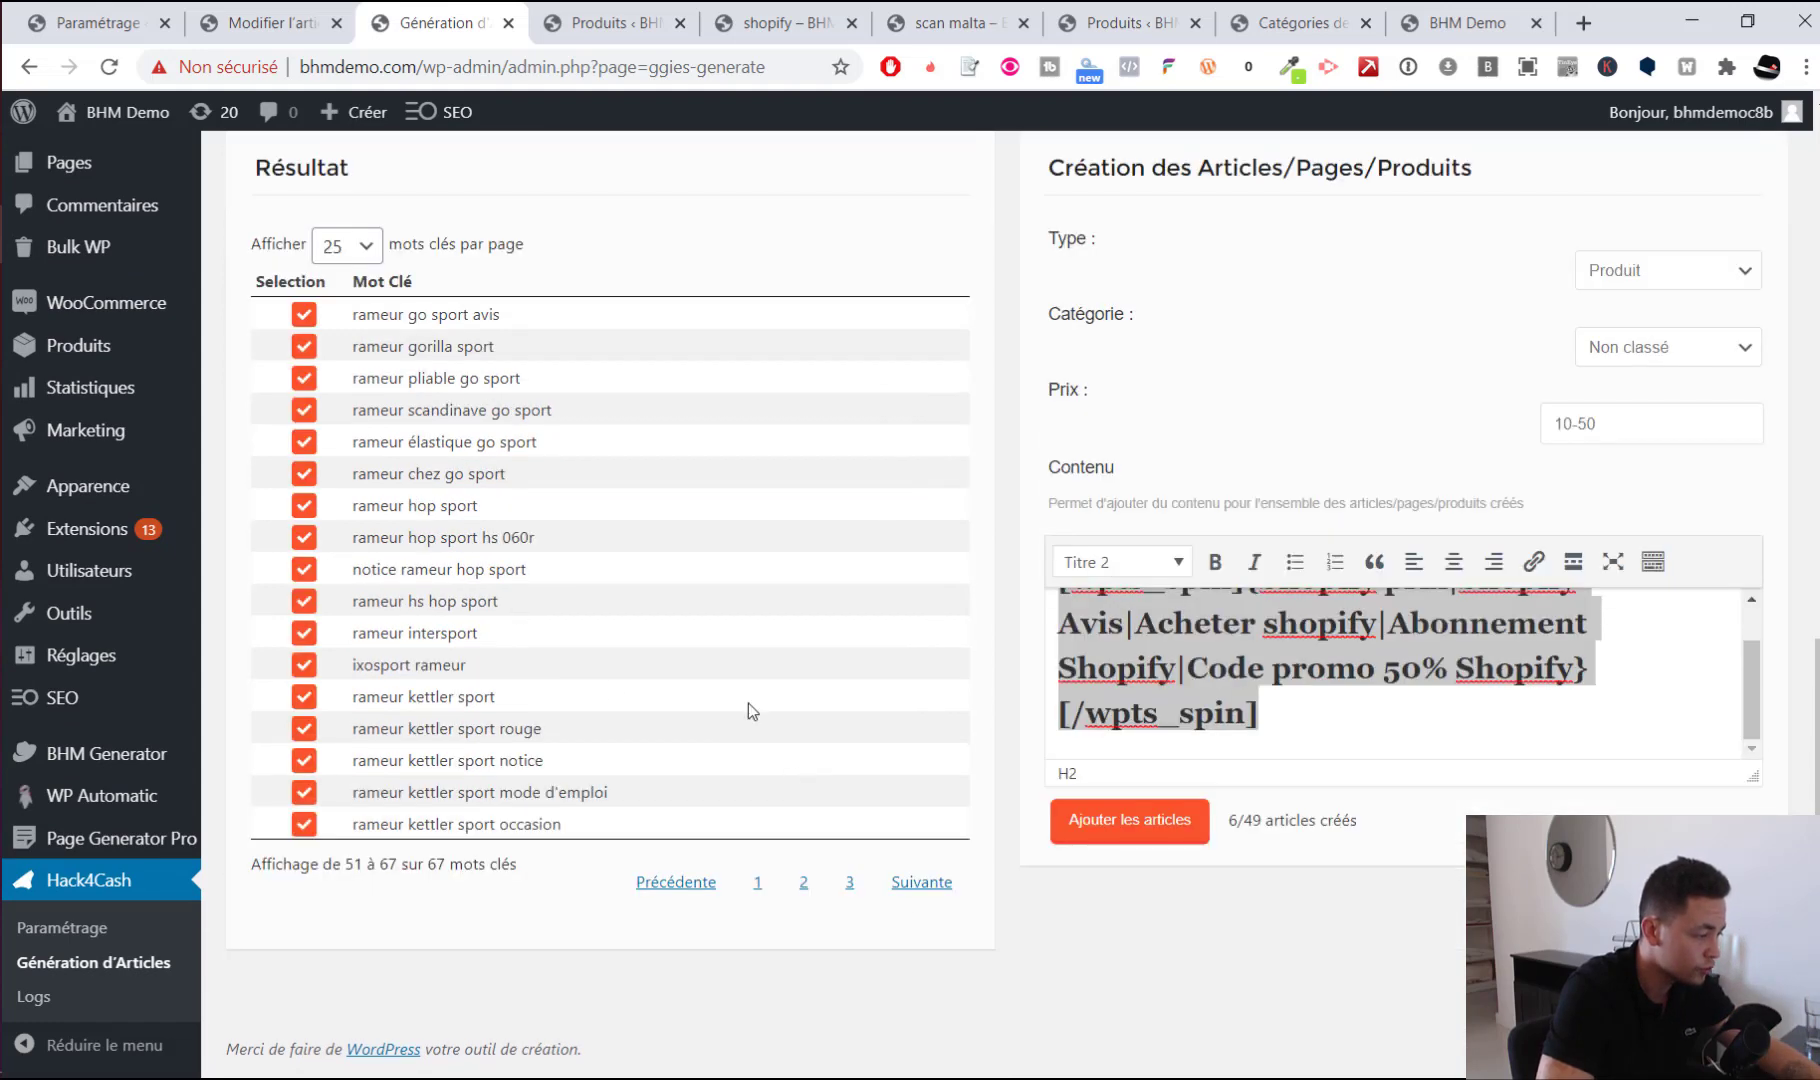
pyautogui.scroll(5, 503, 365)
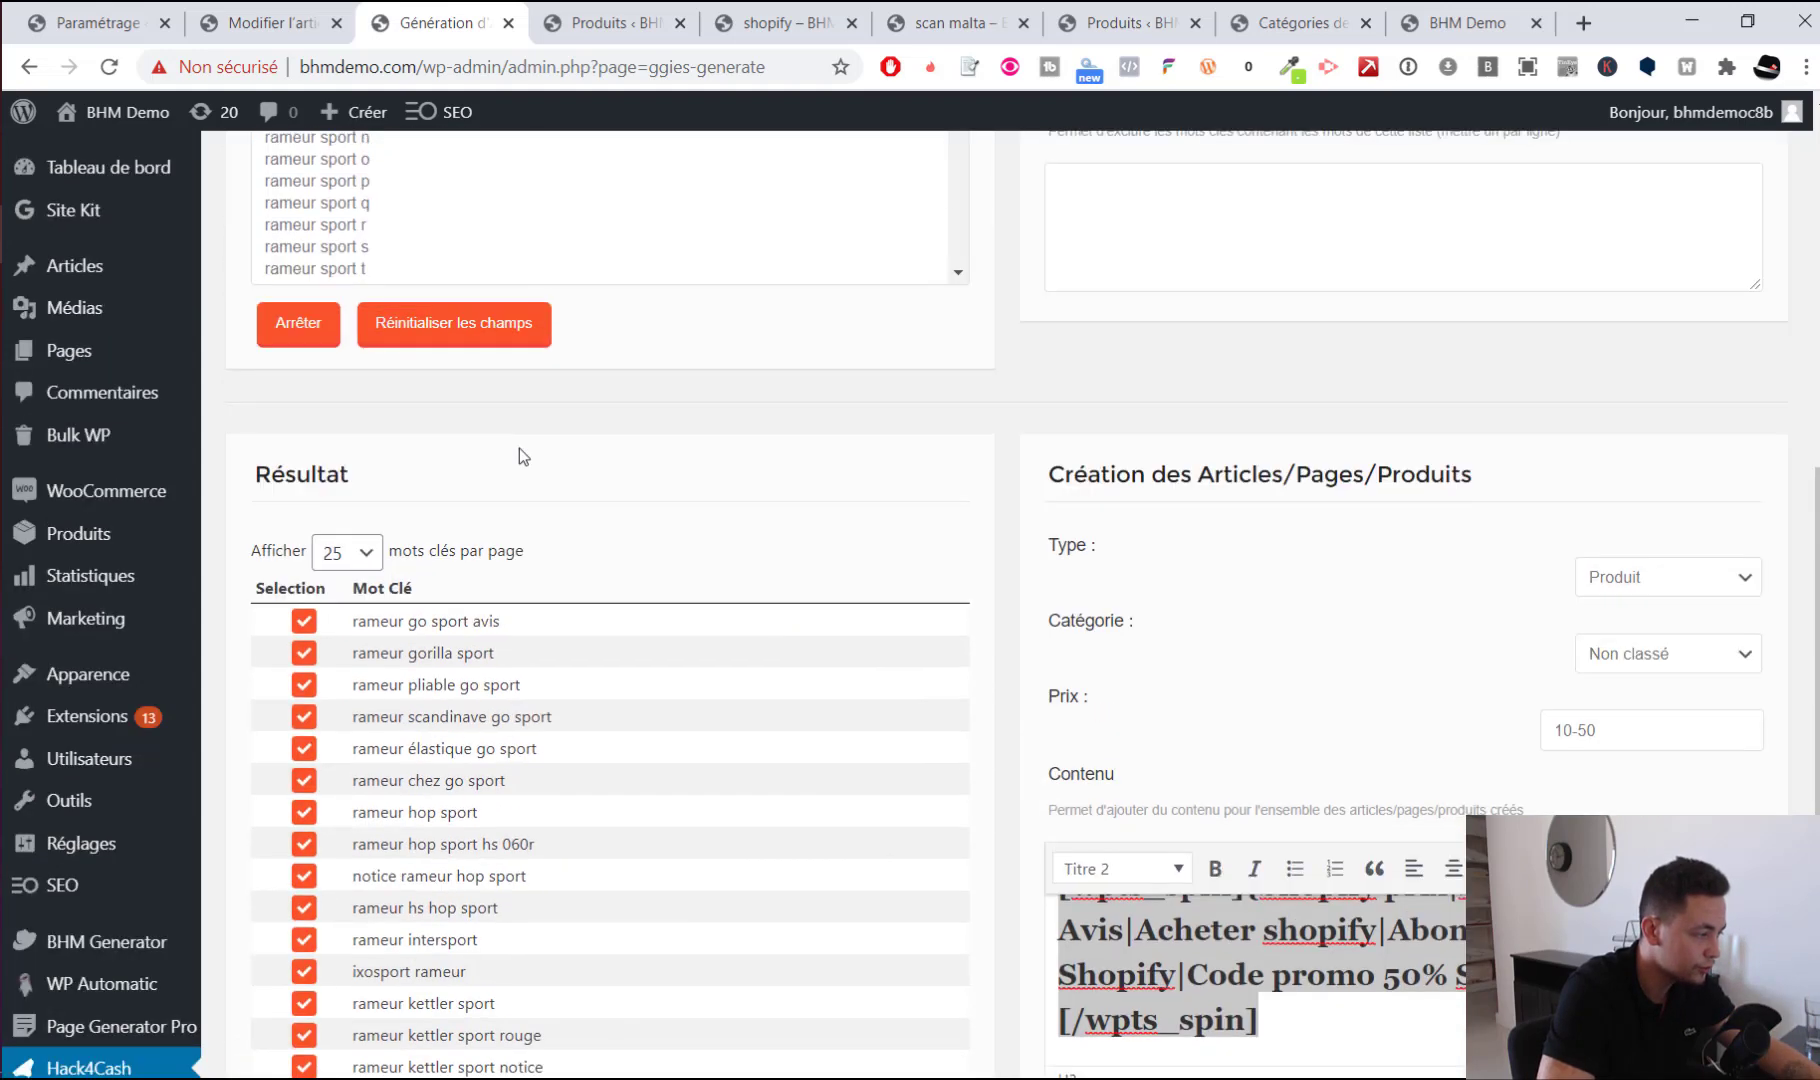
pyautogui.click(305, 323)
# Generate products from the selected keywords, keeping Non classé as the product category
pyautogui.scroll(-4, 930, 419)
pyautogui.scroll(1, 1183, 796)
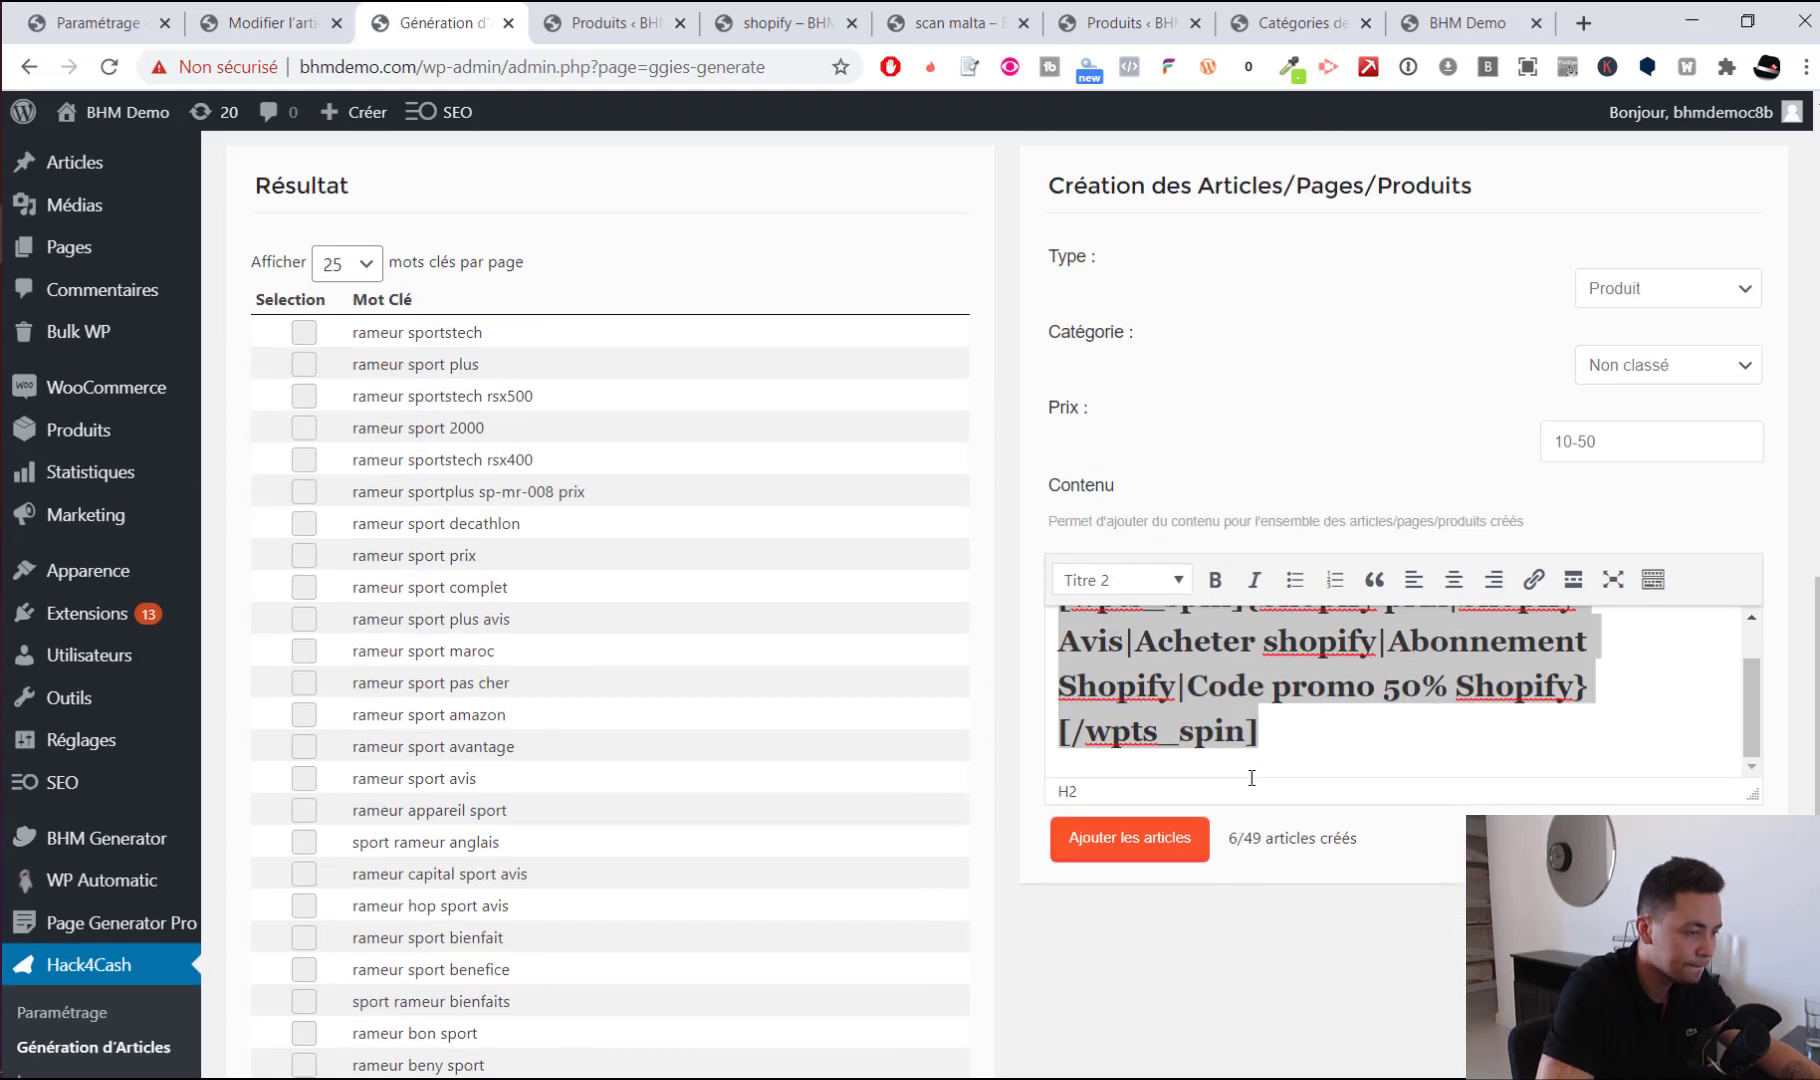
pyautogui.click(1638, 408)
pyautogui.click(1638, 414)
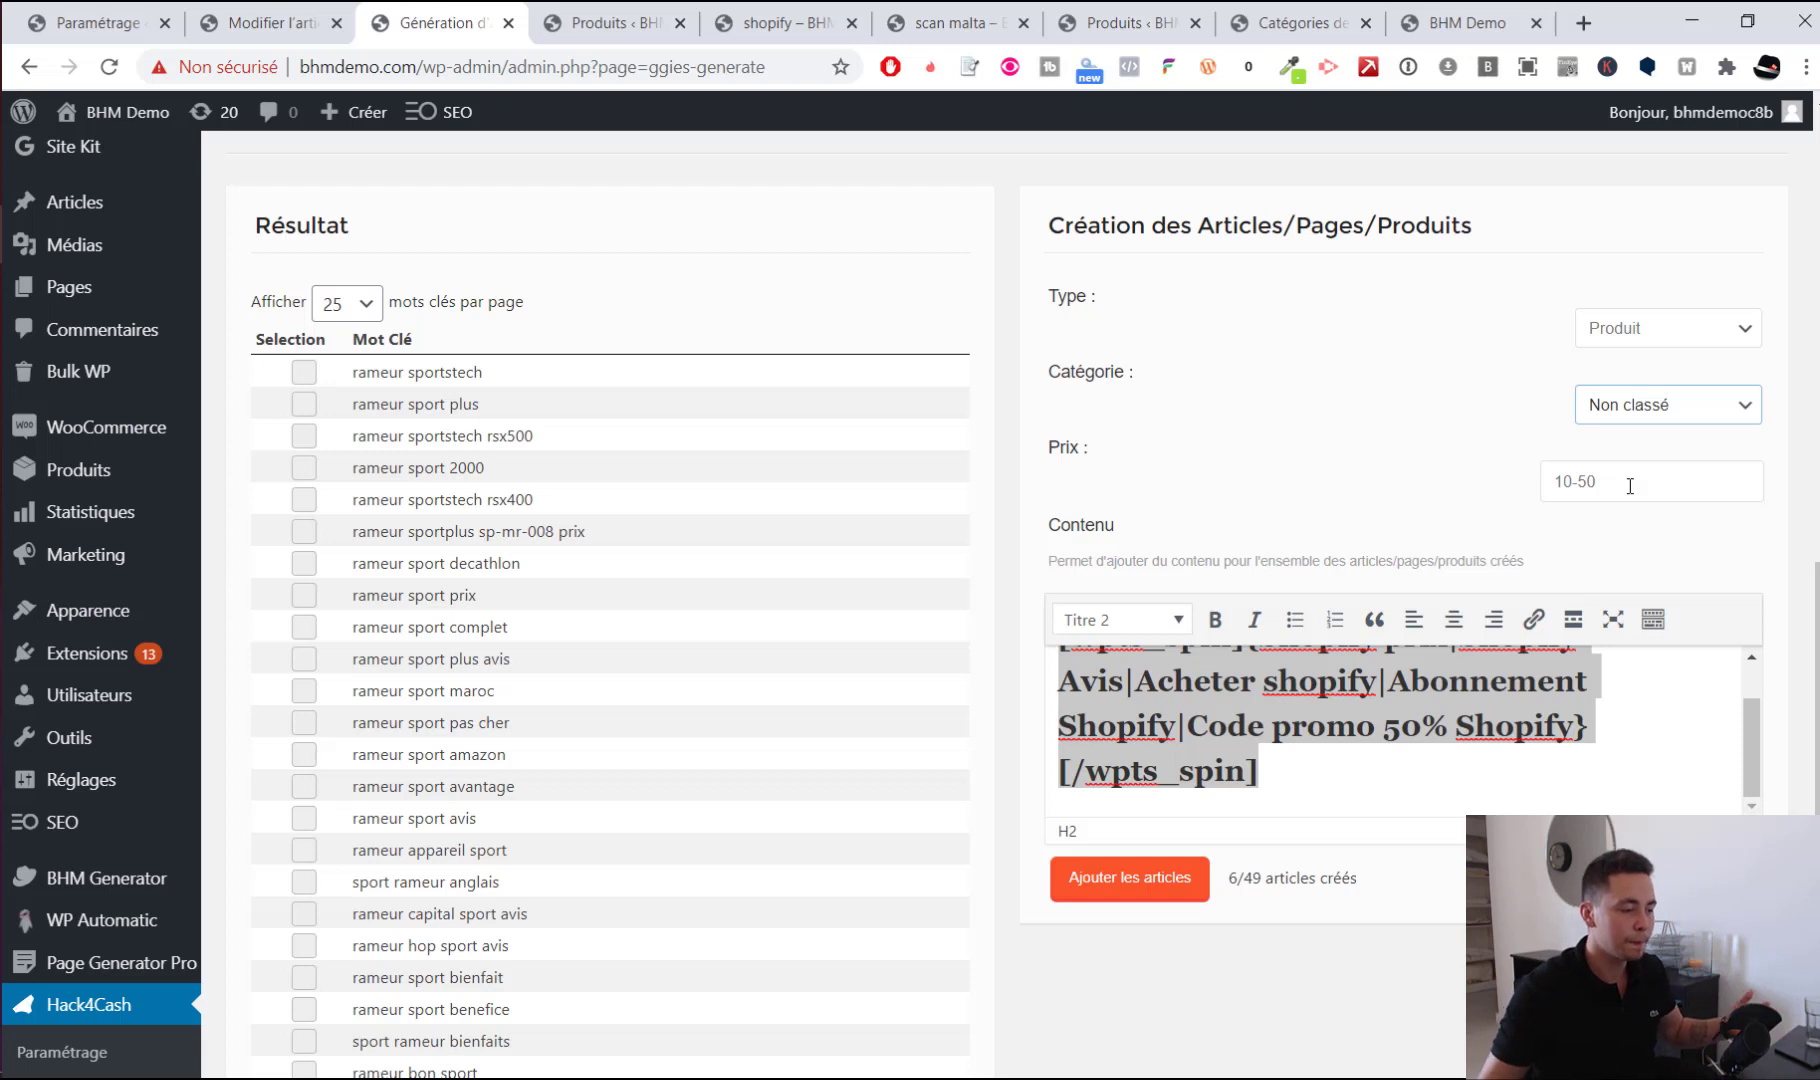
pyautogui.click(1100, 878)
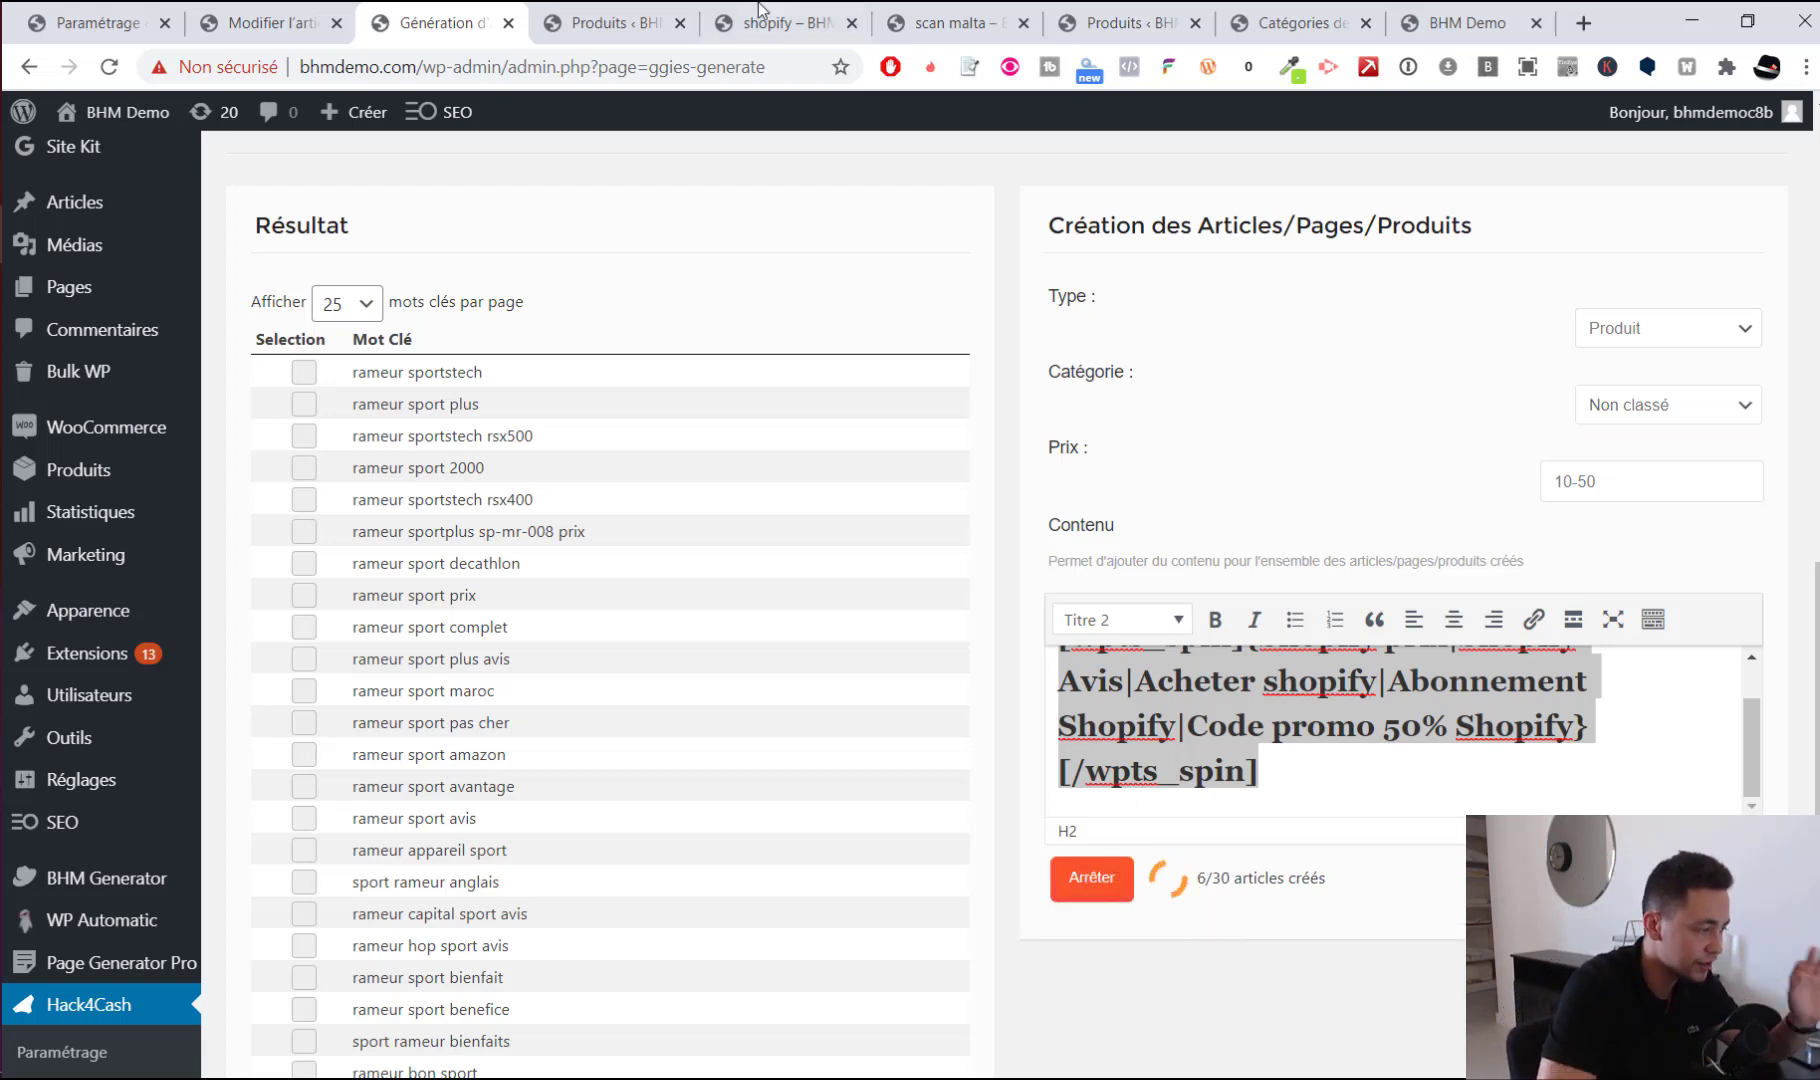
# Reload the WooCommerce product list and view the "rameur kettler sport" product page in a new browser tab
pyautogui.click(676, 12)
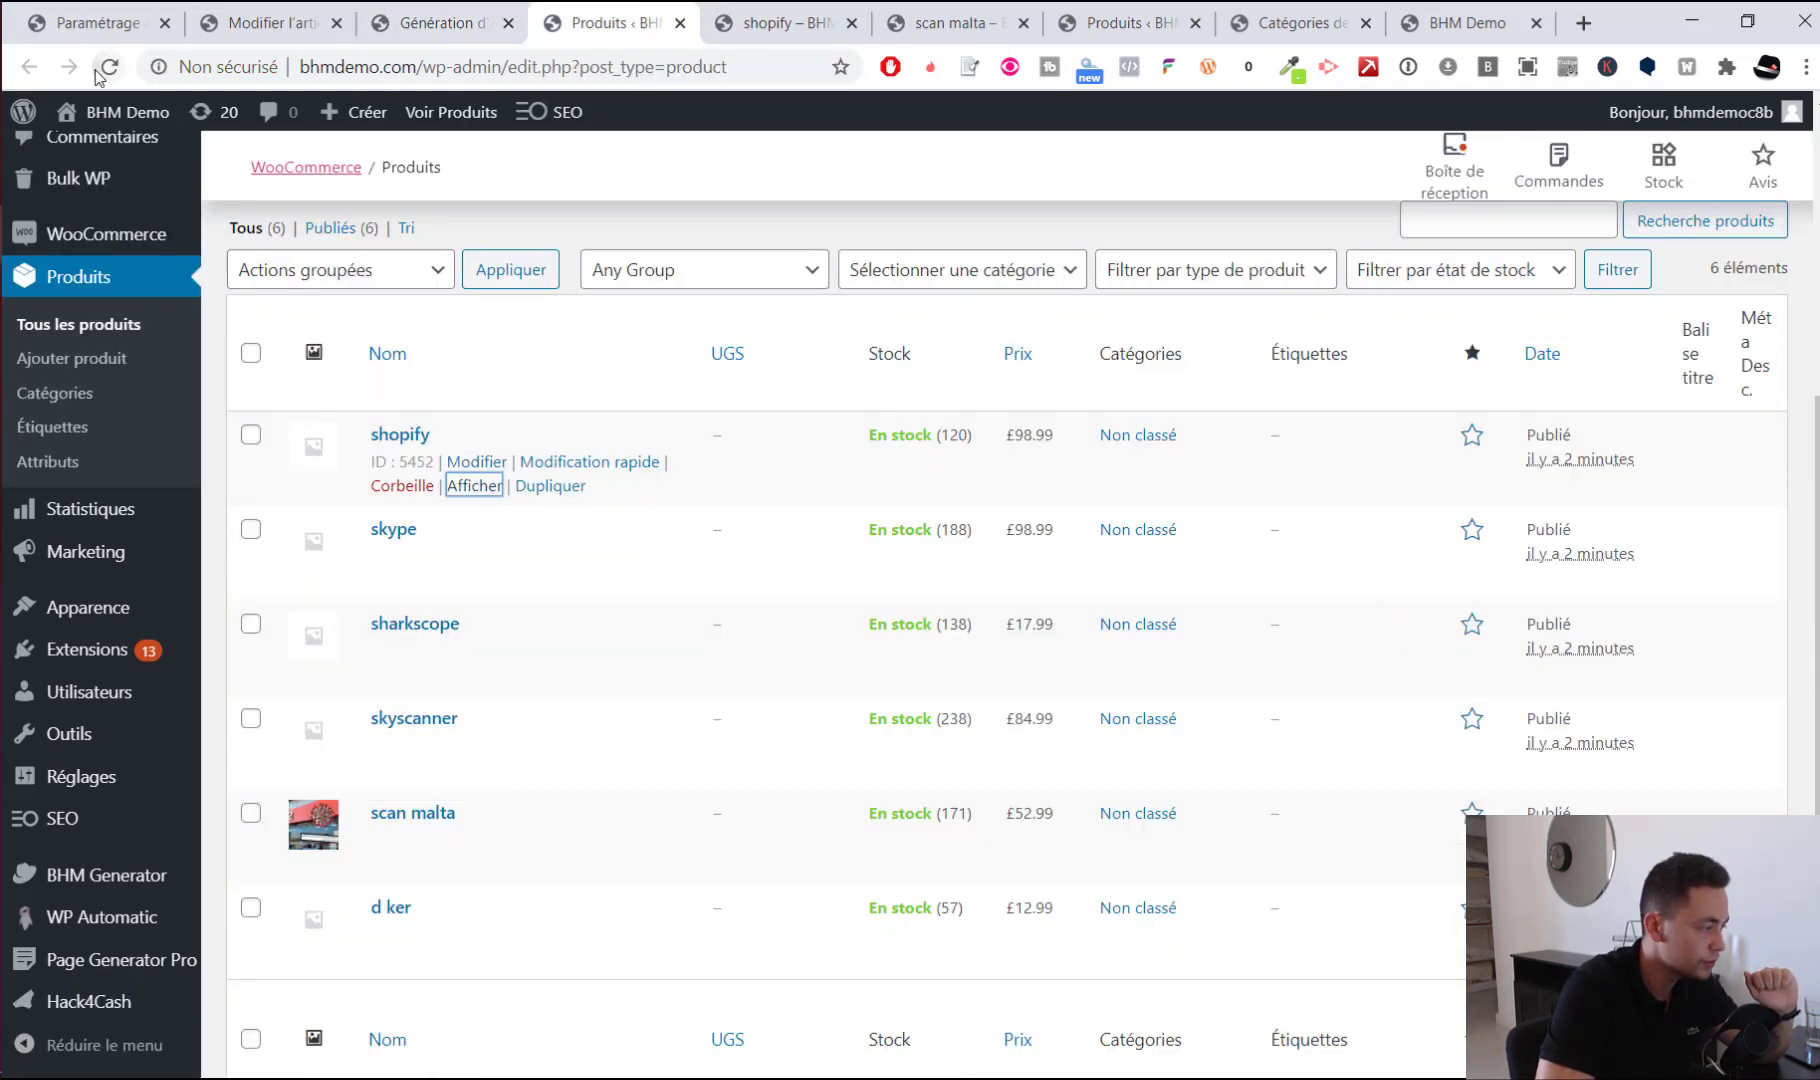
pyautogui.click(96, 70)
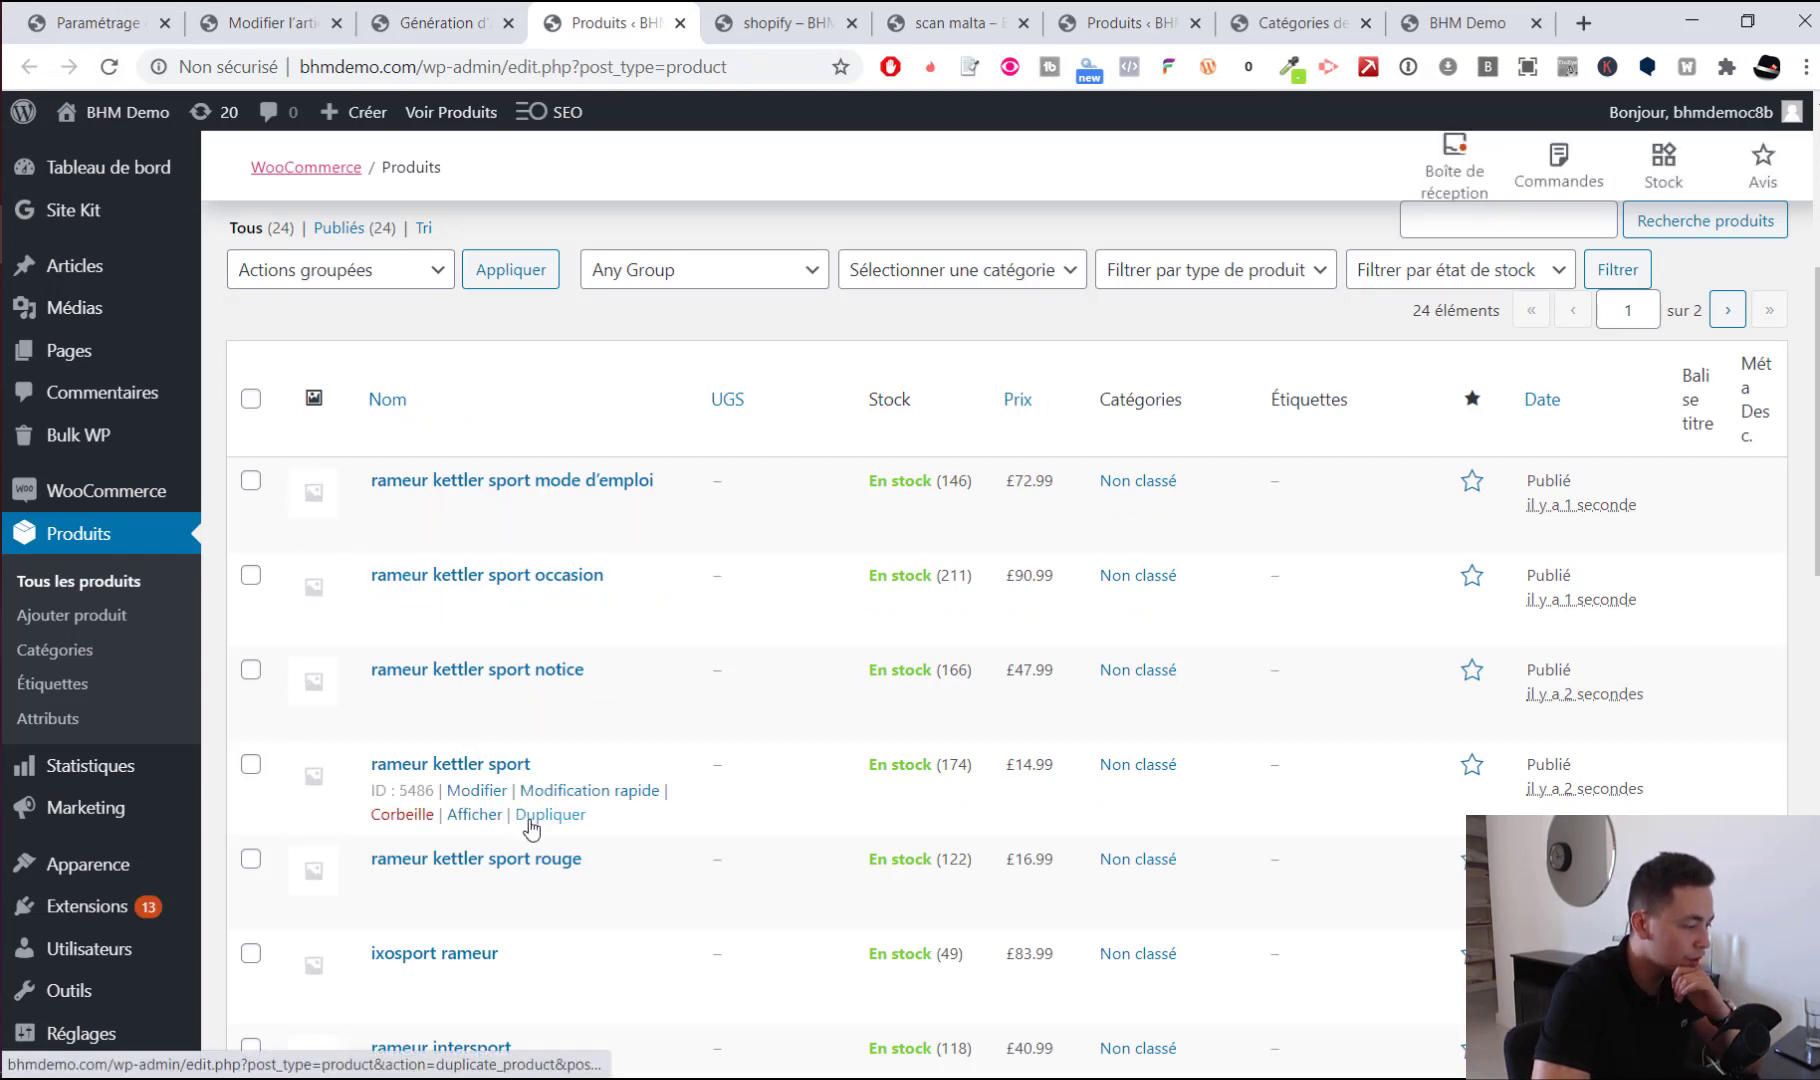
pyautogui.rightClick(543, 820)
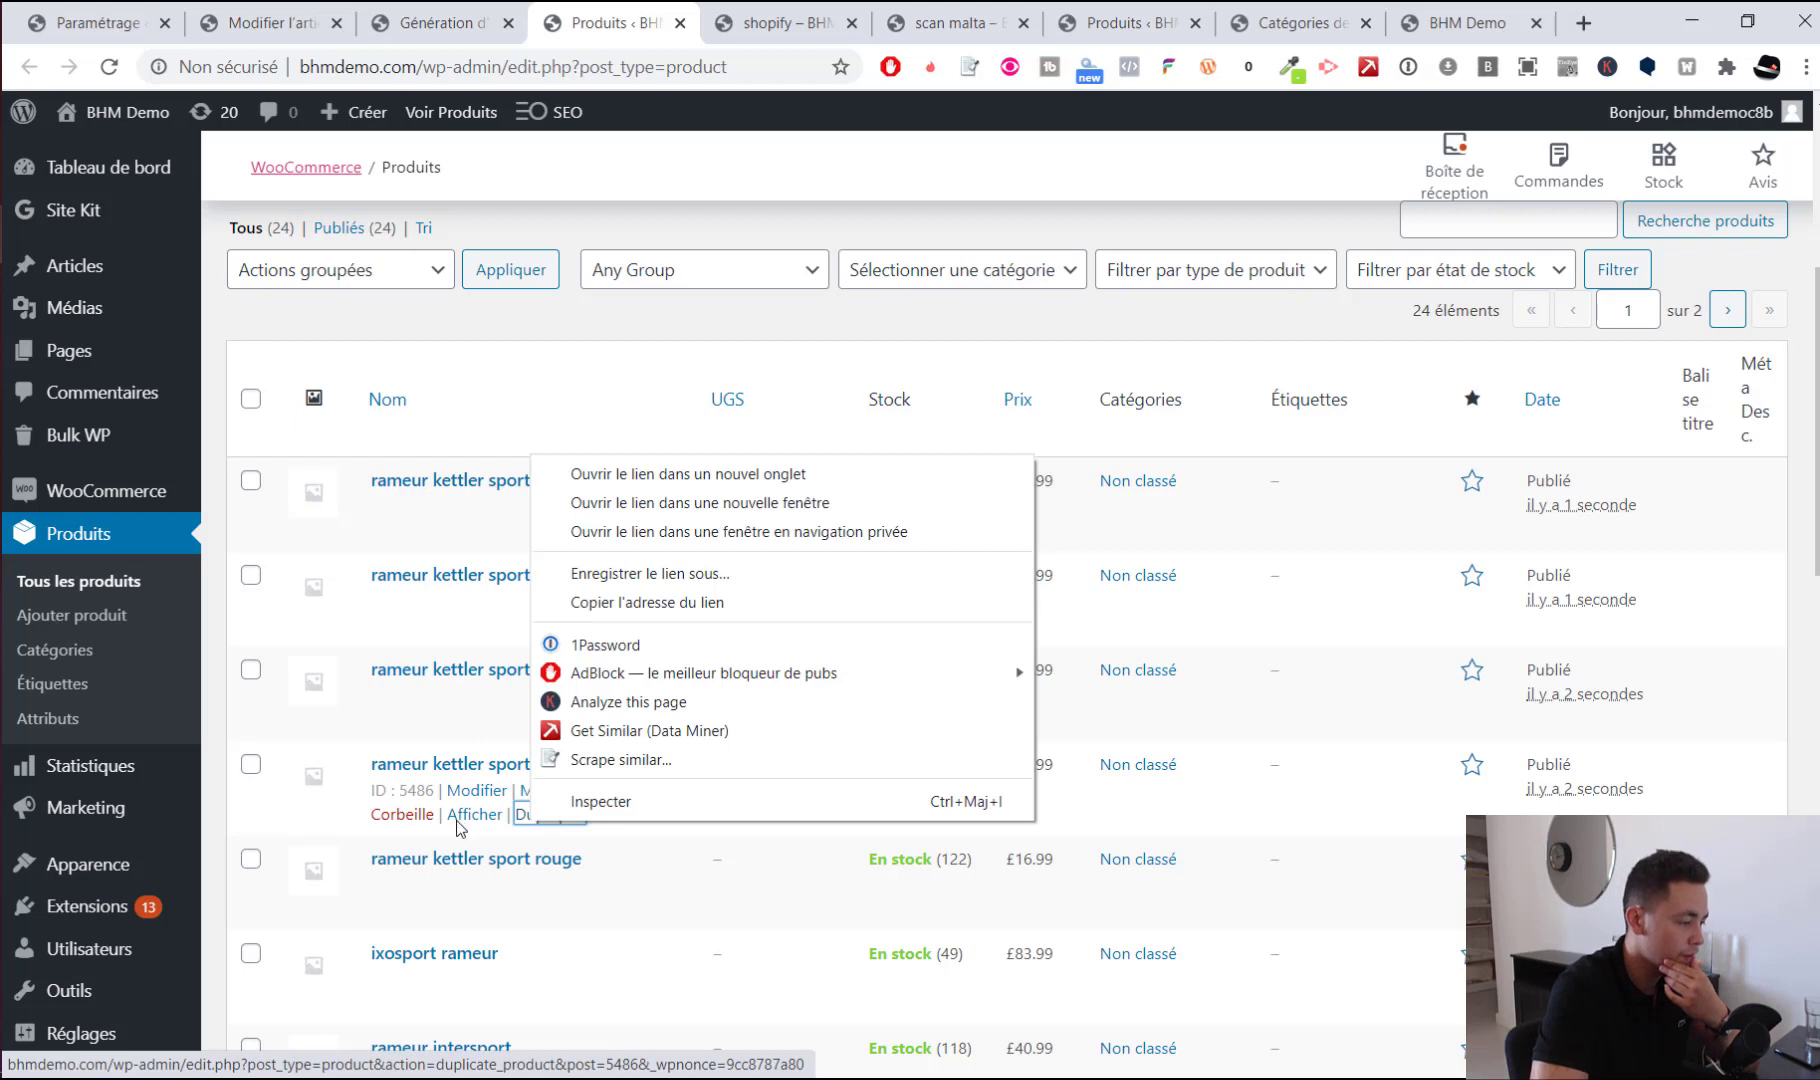
pyautogui.click(688, 474)
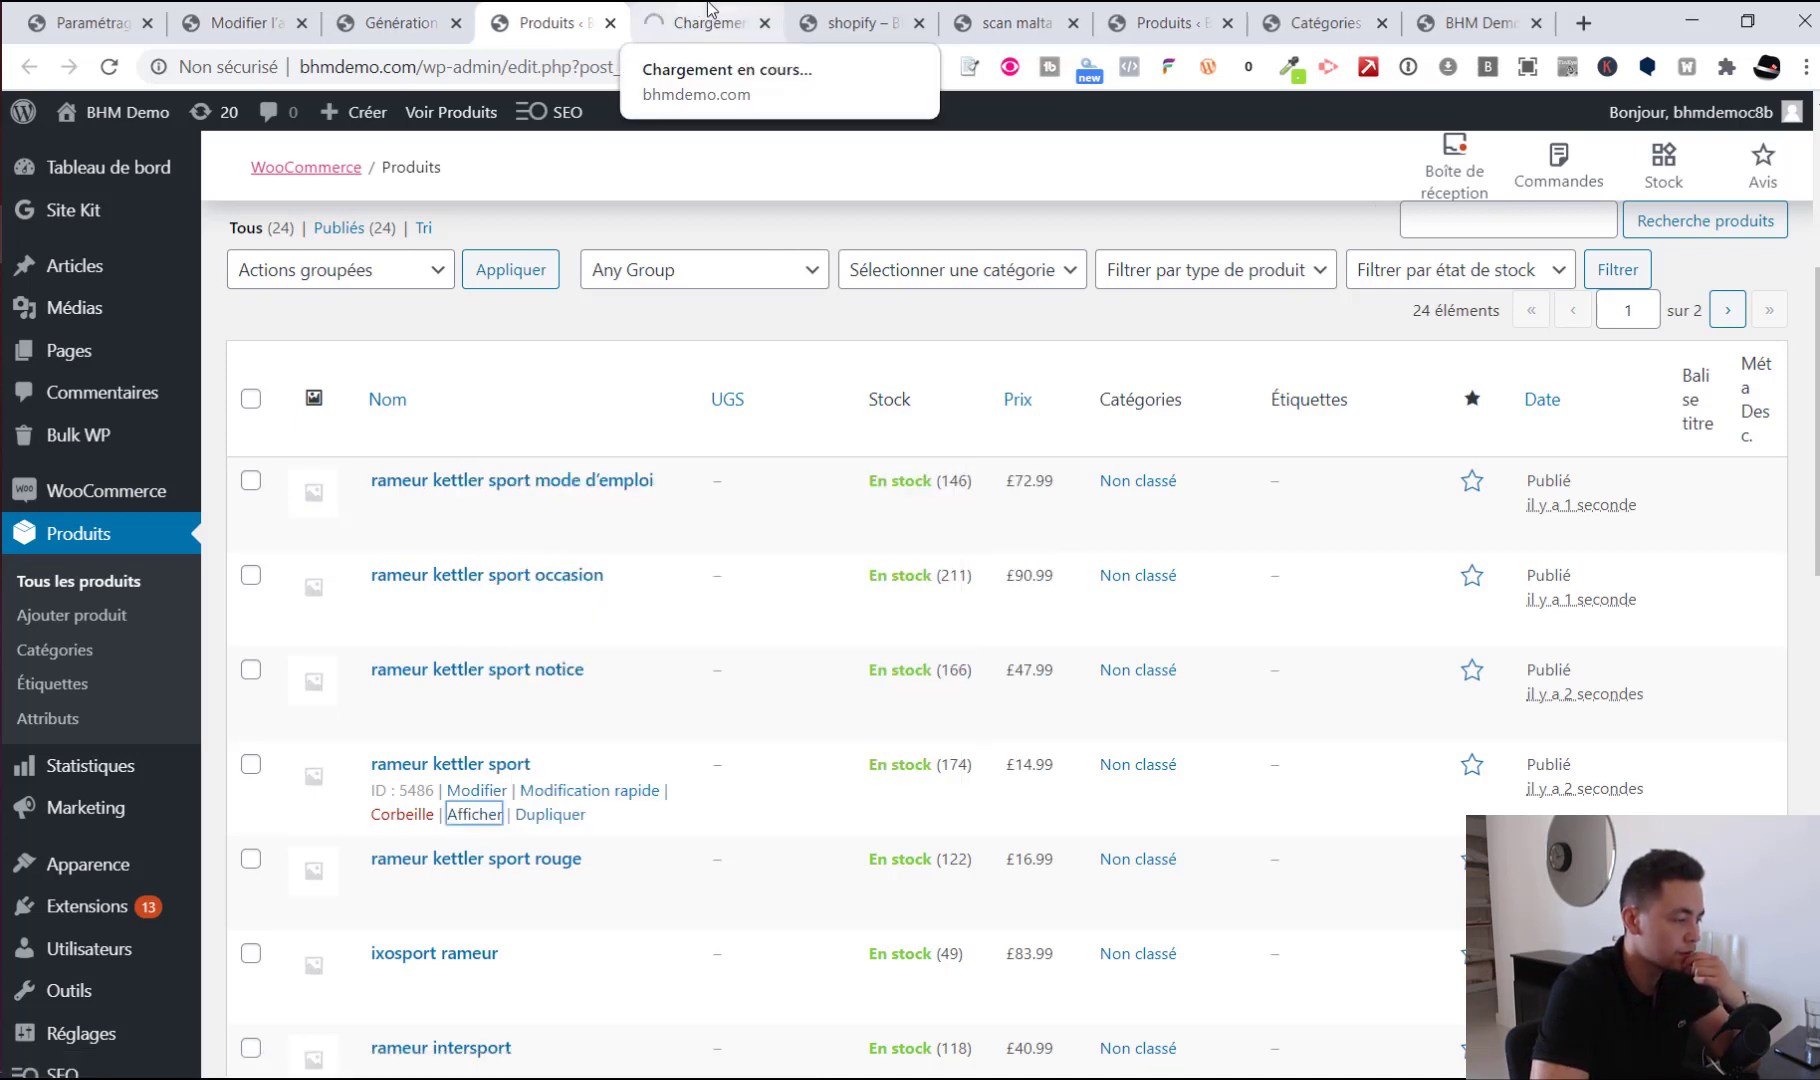
pyautogui.click(705, 12)
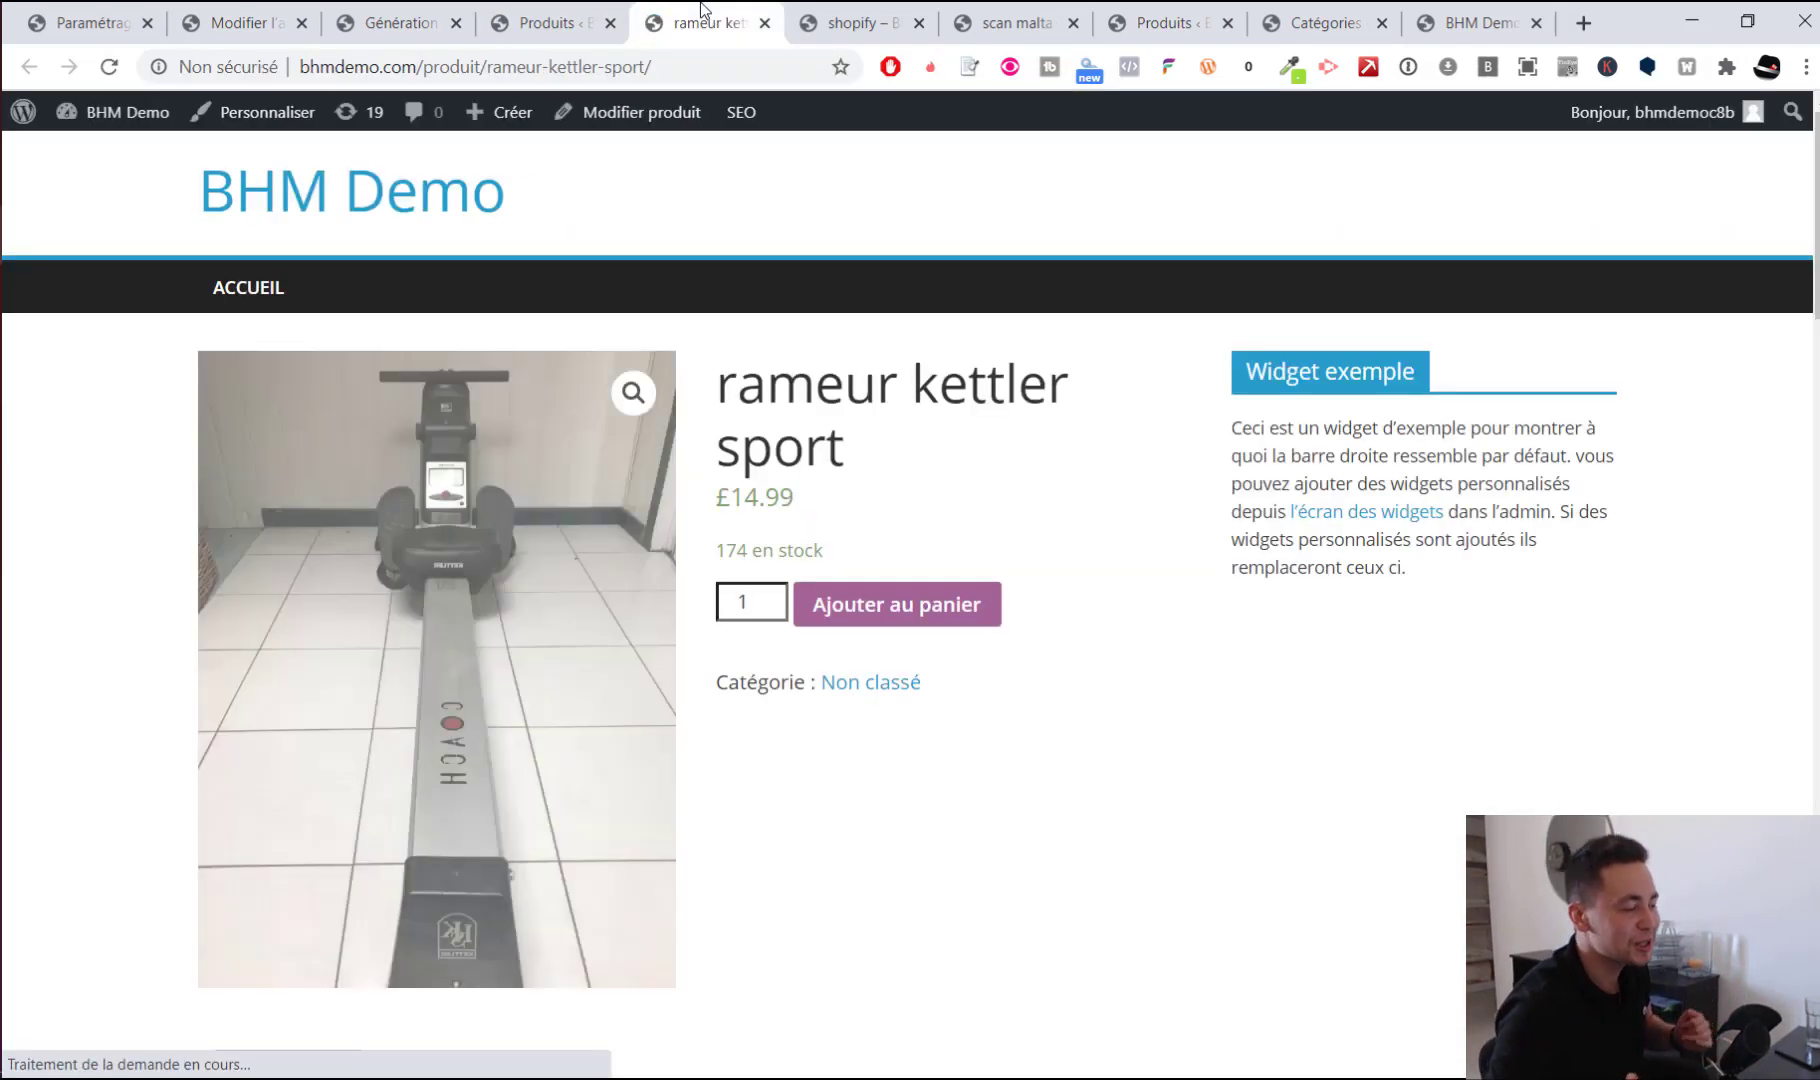
# Examine the product description and highlight the spun heading above the image
pyautogui.scroll(-6, 858, 452)
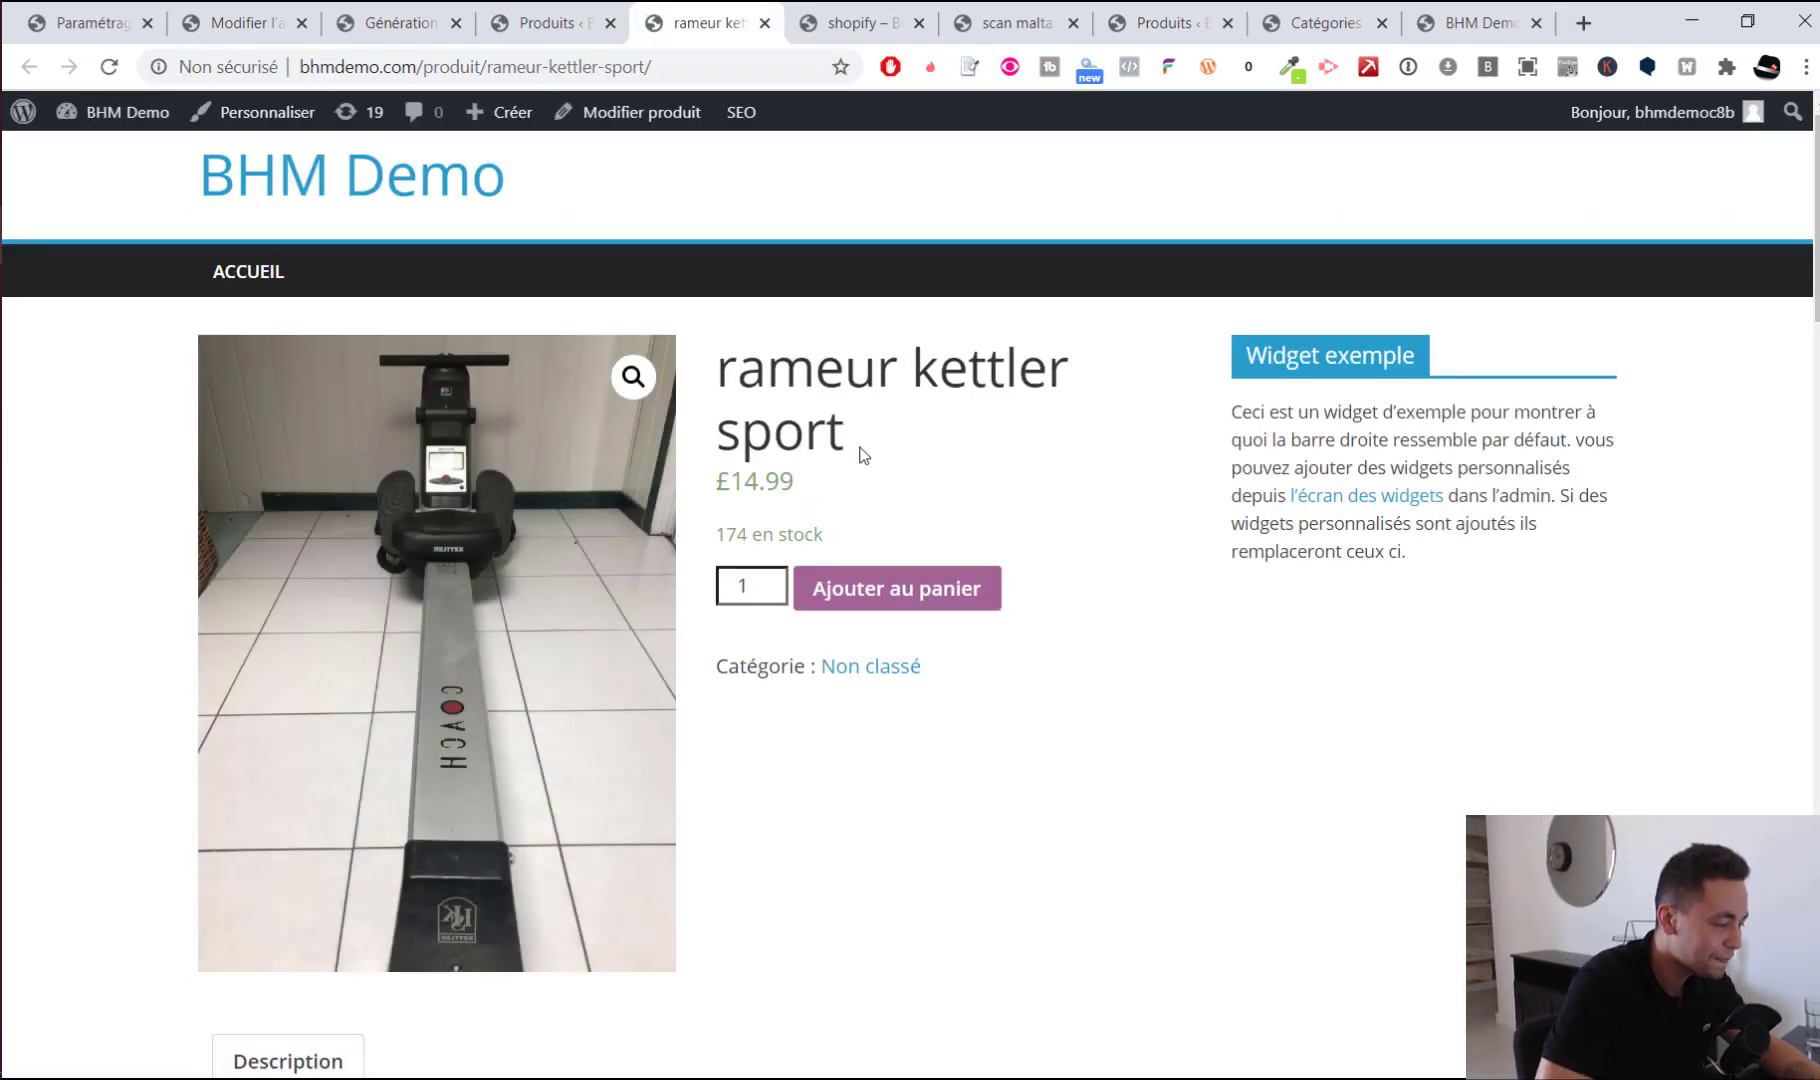
pyautogui.scroll(-3, 858, 452)
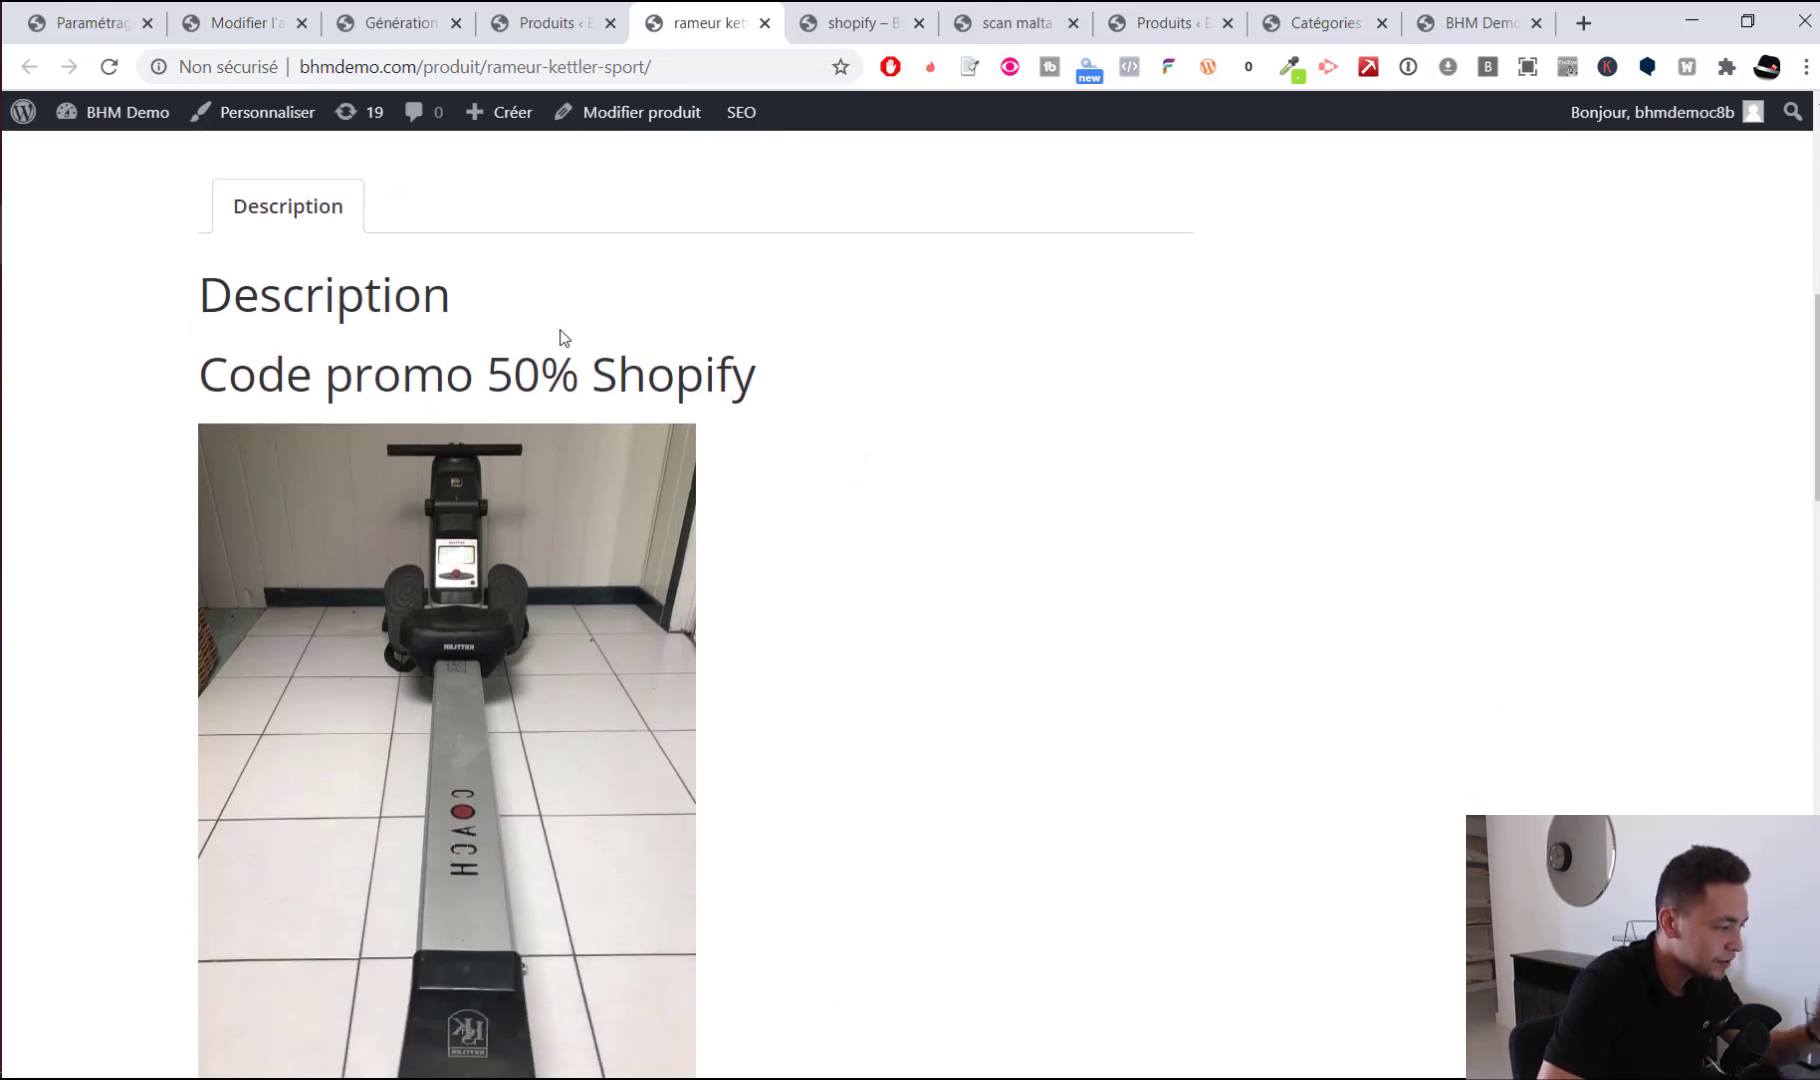
pyautogui.doubleClick(315, 300)
pyautogui.moveTo(755, 372); pyautogui.dragTo(186, 400)
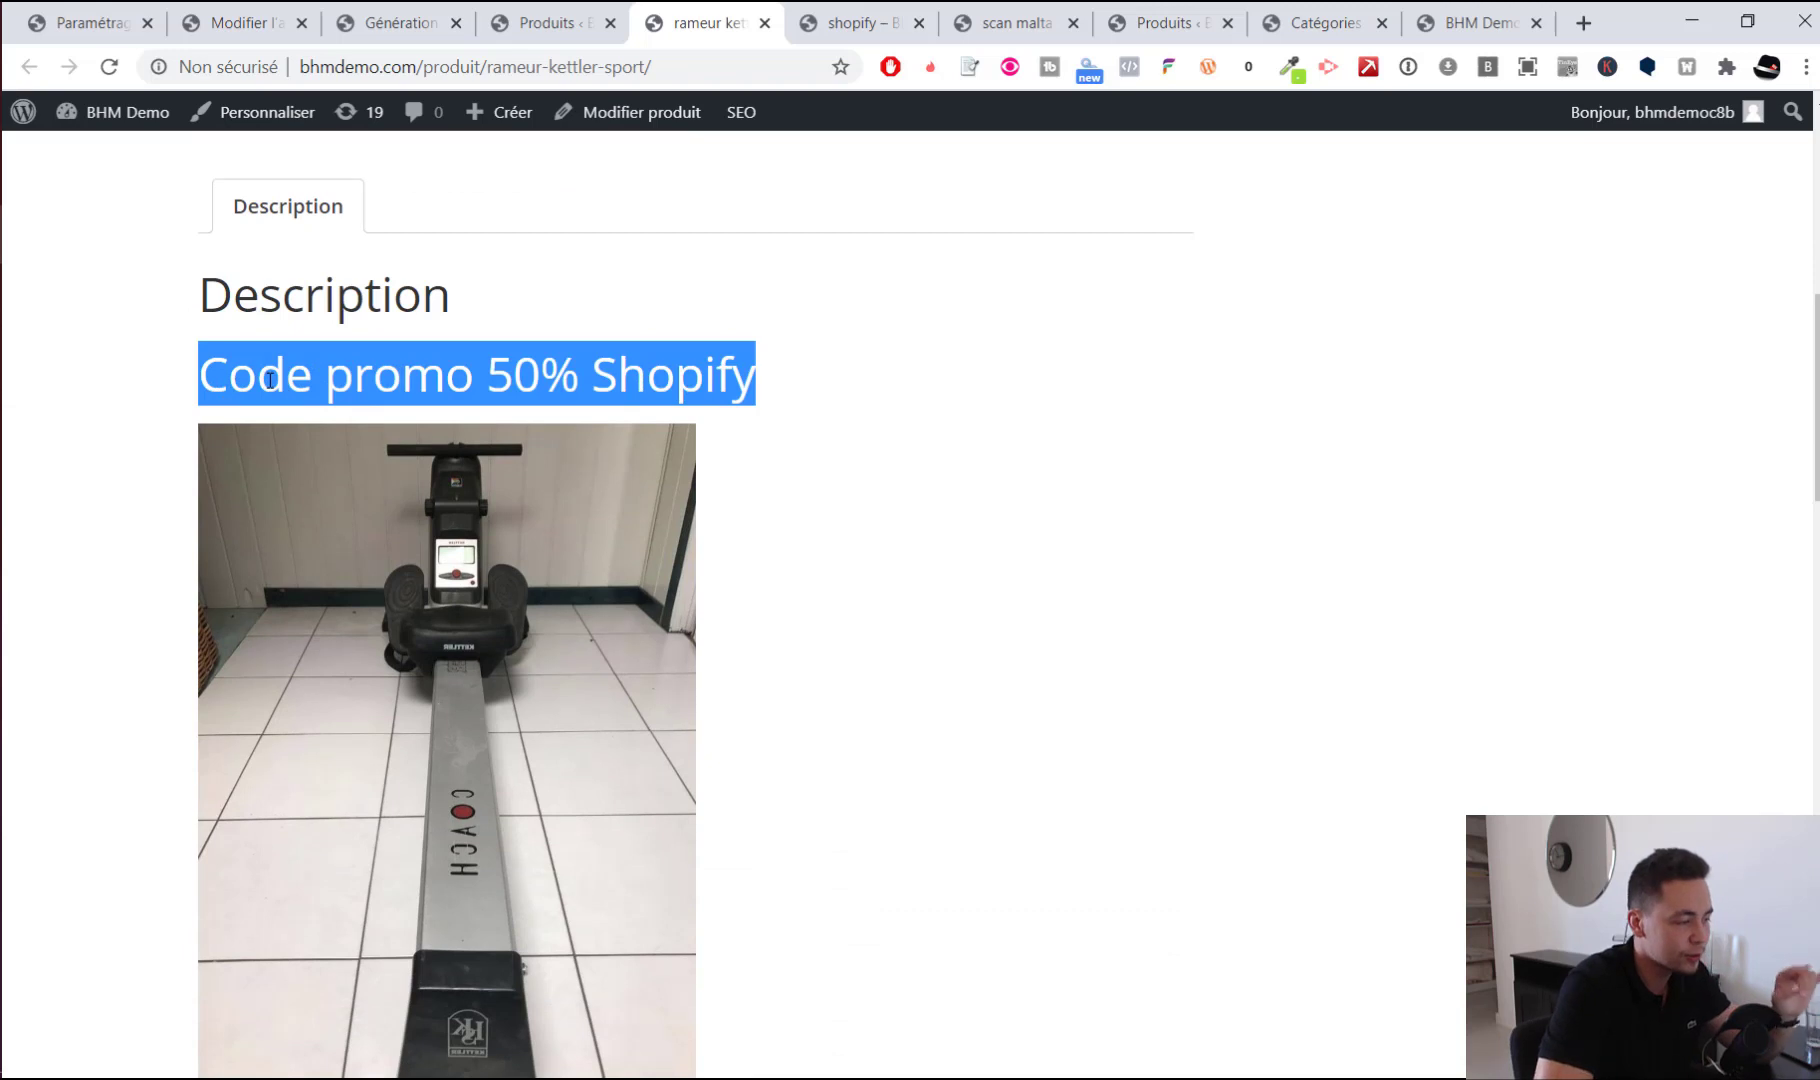
# Reload the product page to check whether the spun heading in the description changes
pyautogui.click(109, 67)
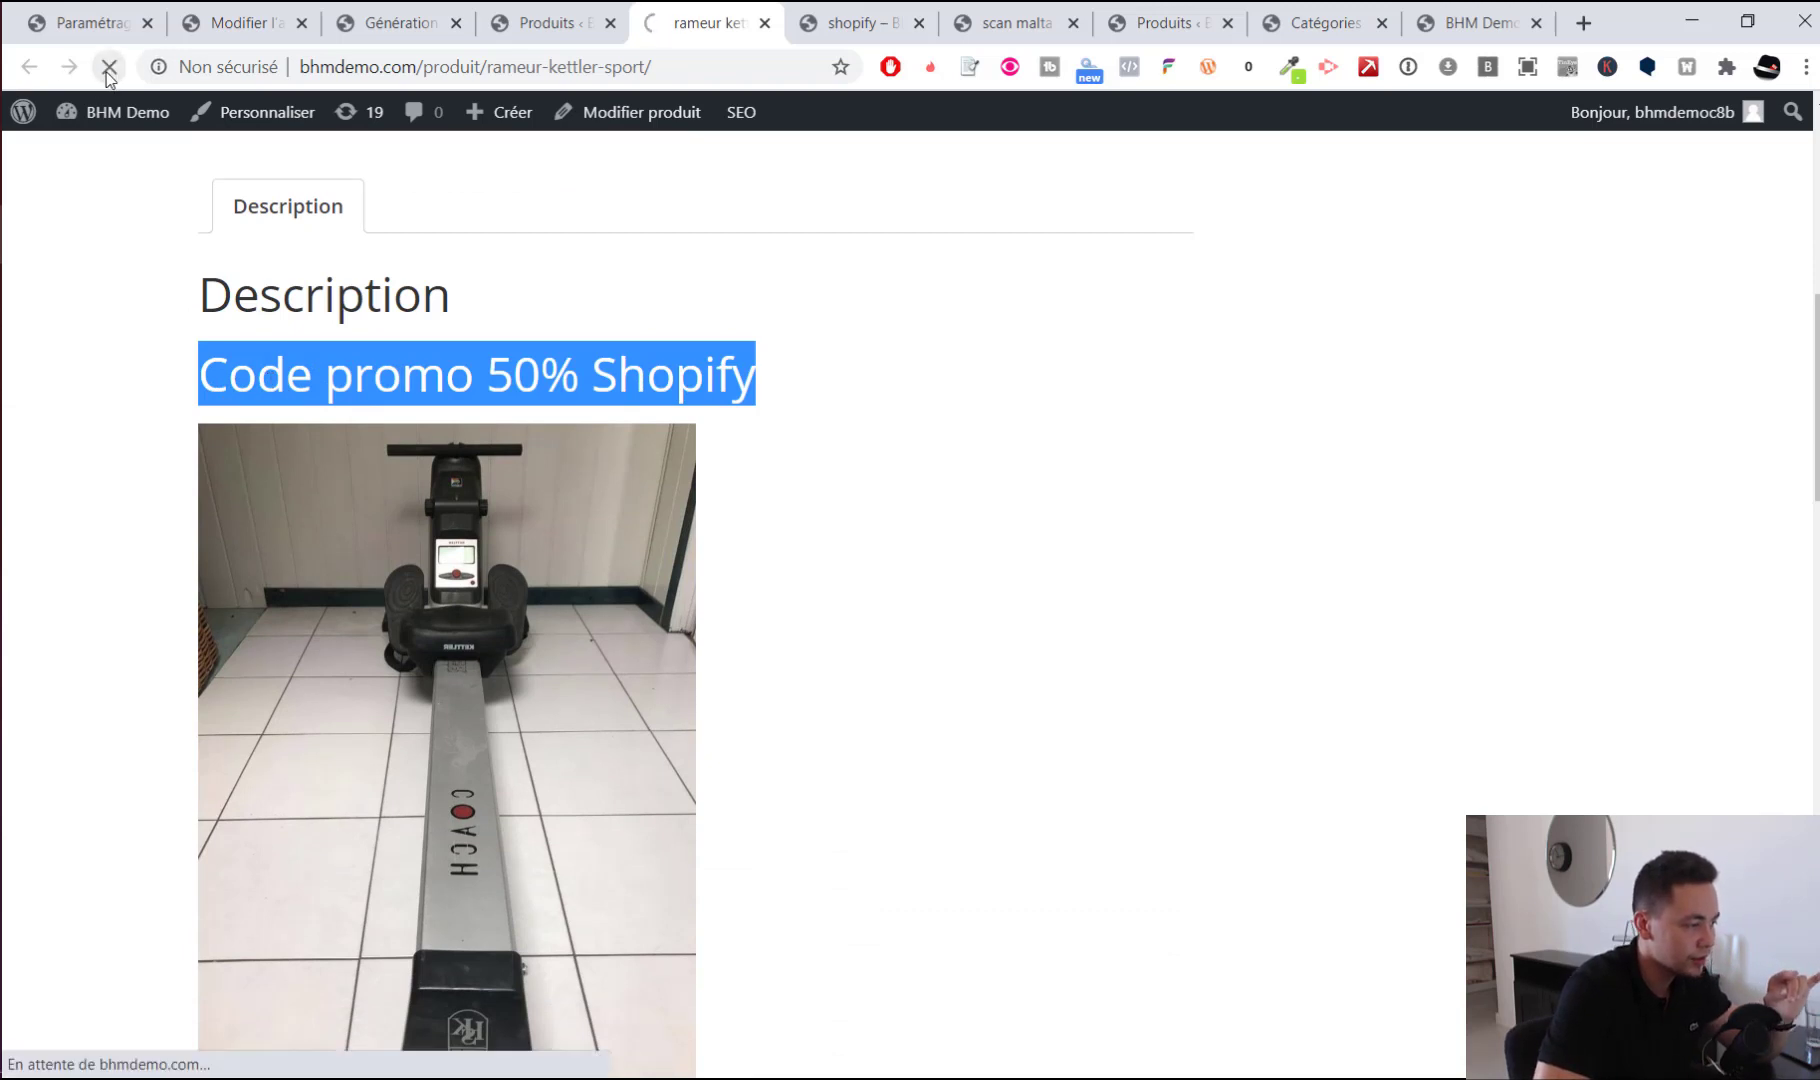
pyautogui.moveTo(743, 386); pyautogui.dragTo(212, 375)
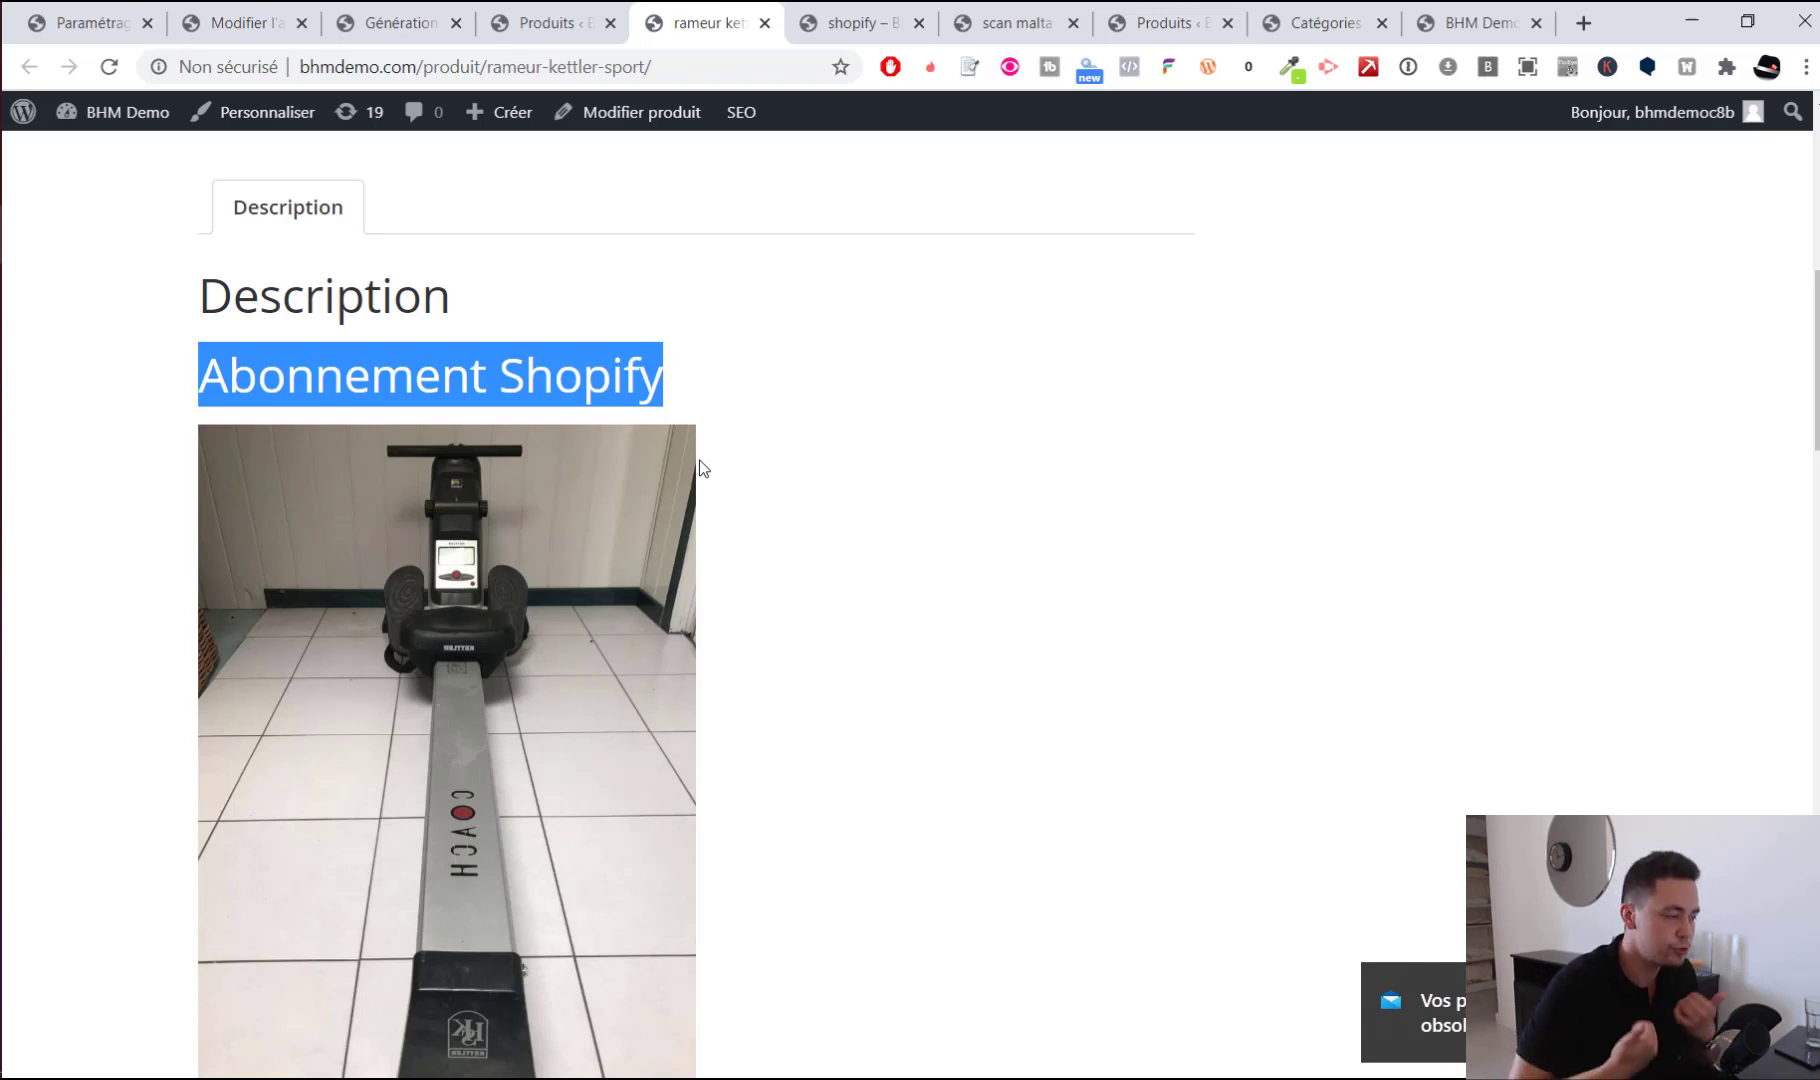
pyautogui.scroll(9, 699, 470)
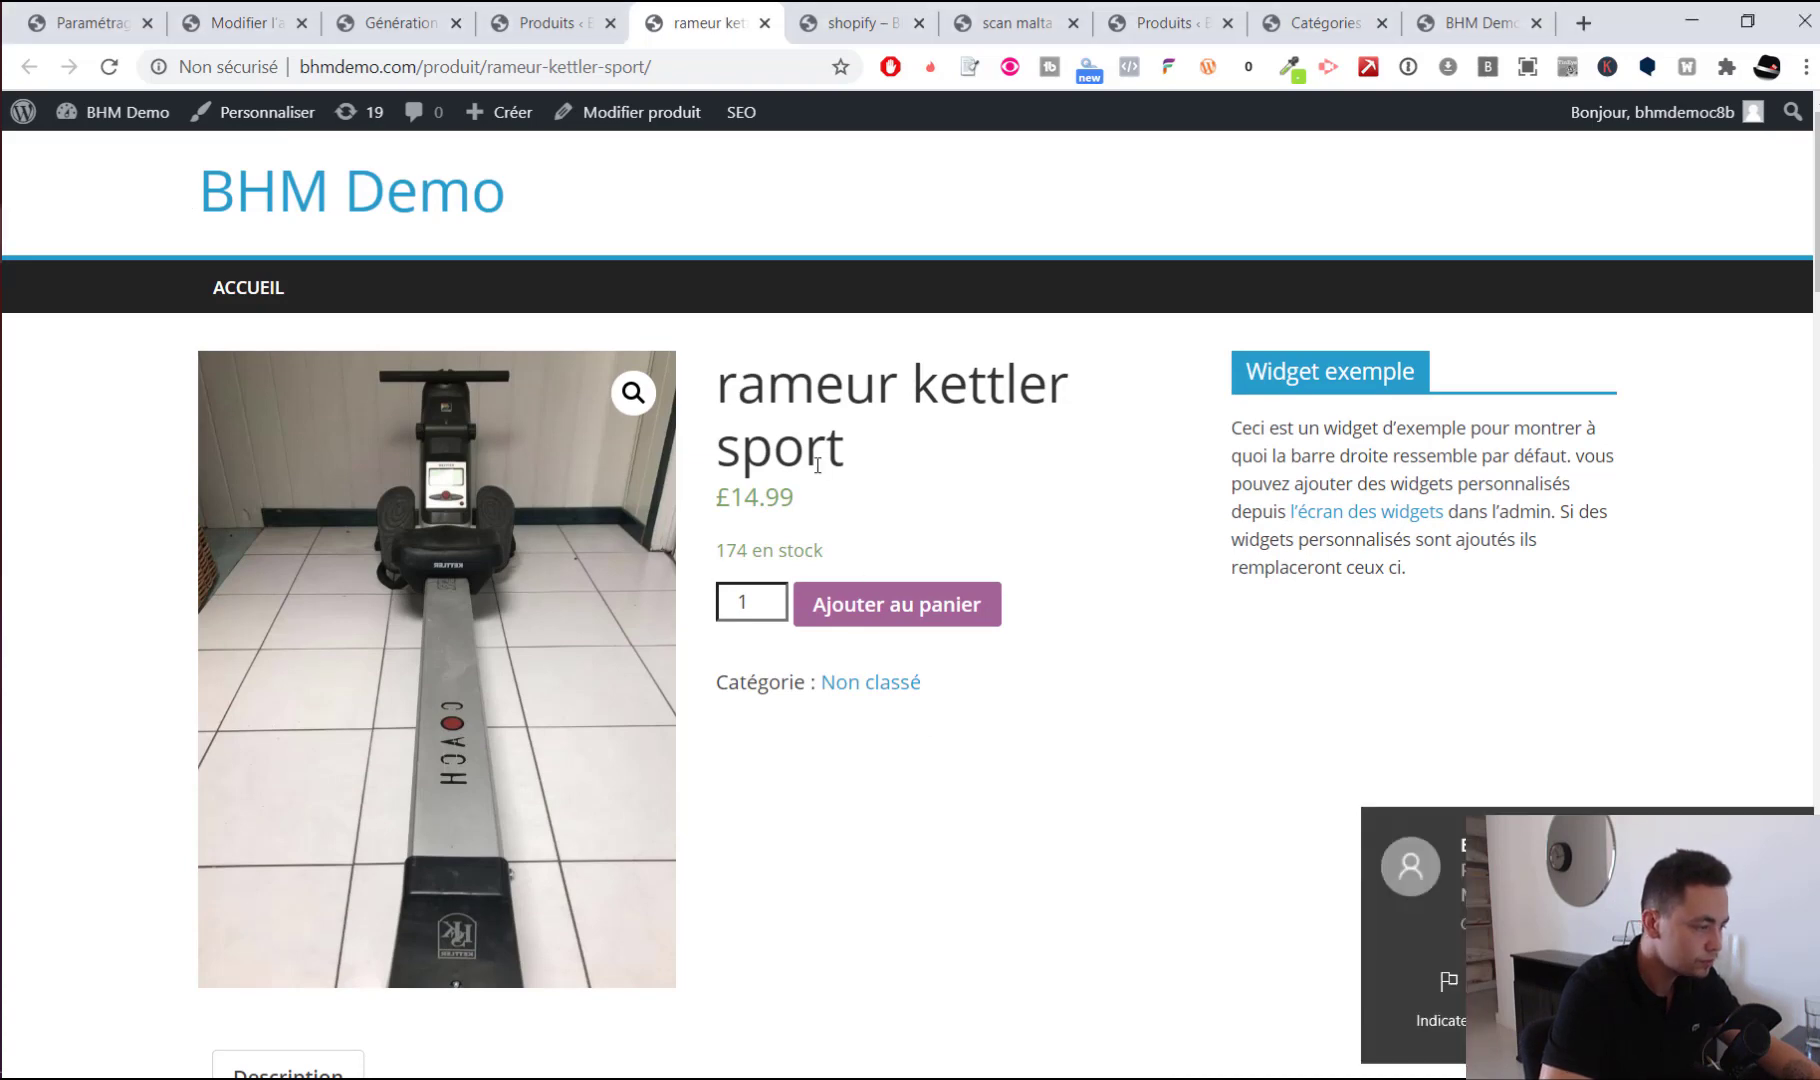
# Close the browser tabs showing the "shopify" and "scan malta" product pages
pyautogui.click(840, 22)
pyautogui.hotkey('ctrl', 'w')
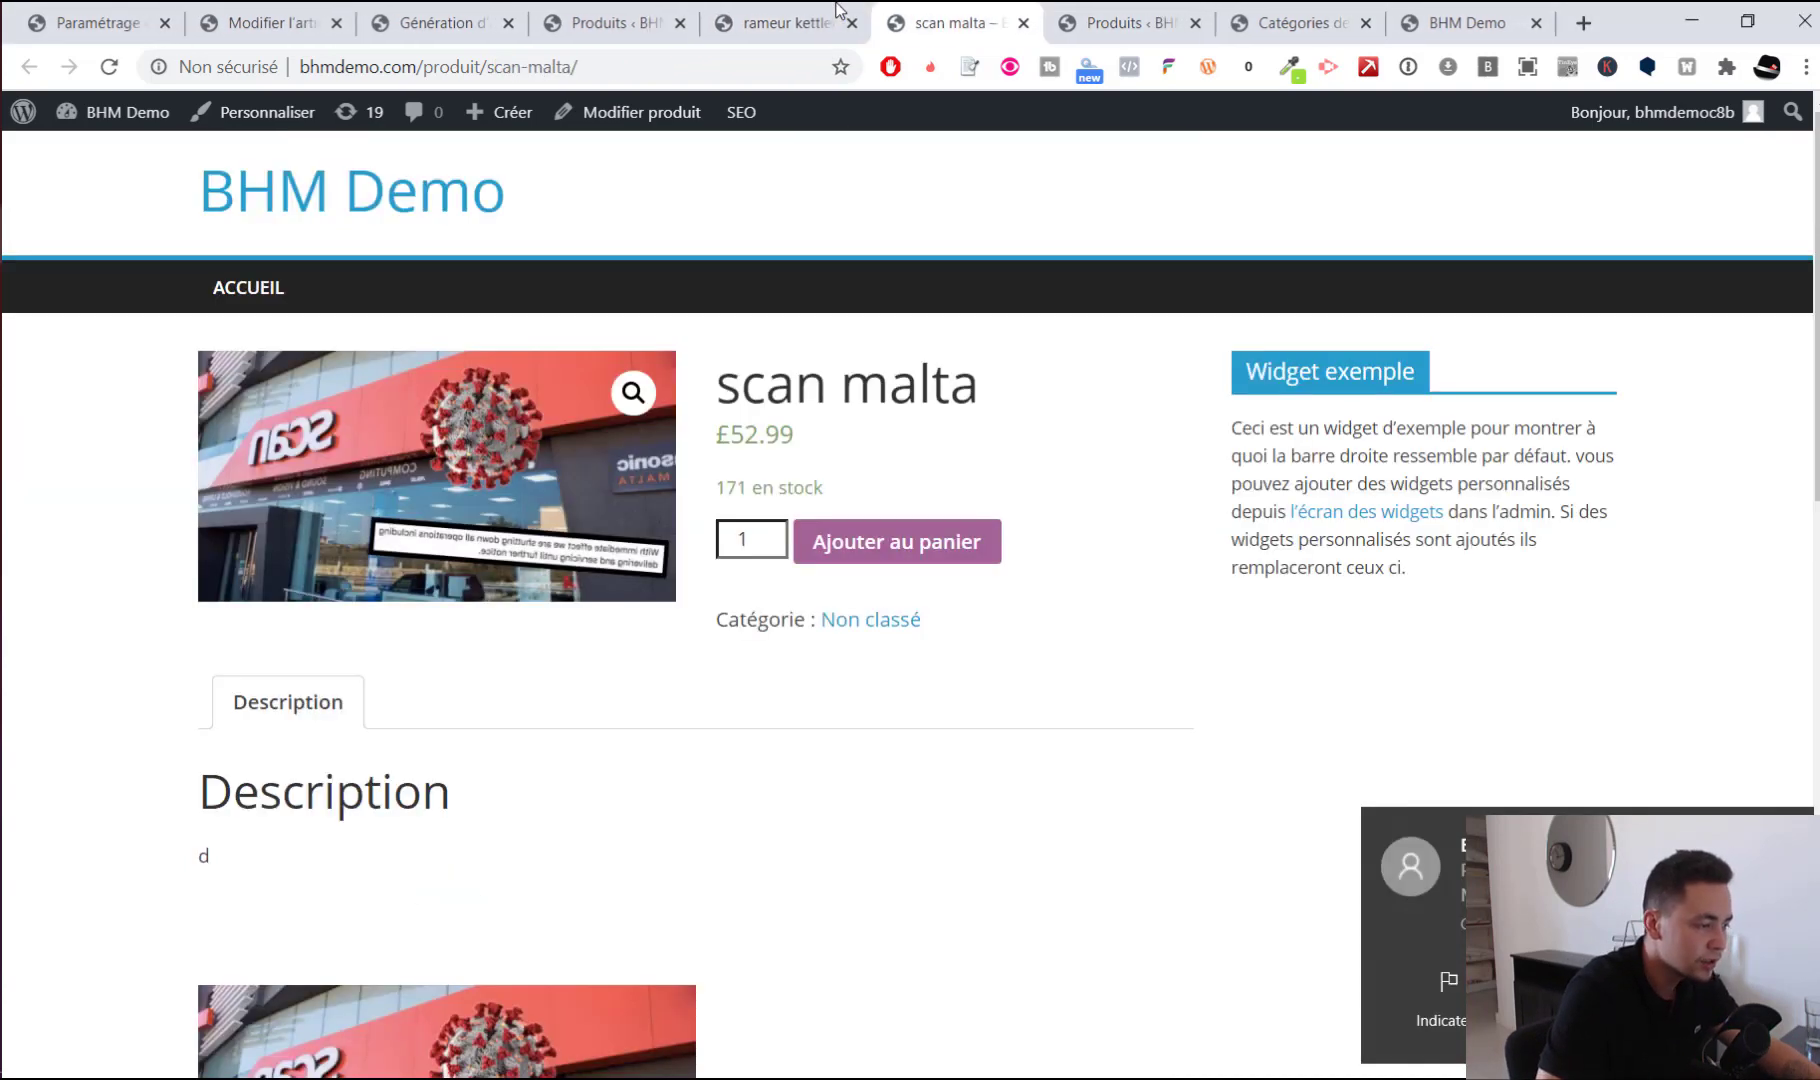
pyautogui.hotkey('ctrl', 'w')
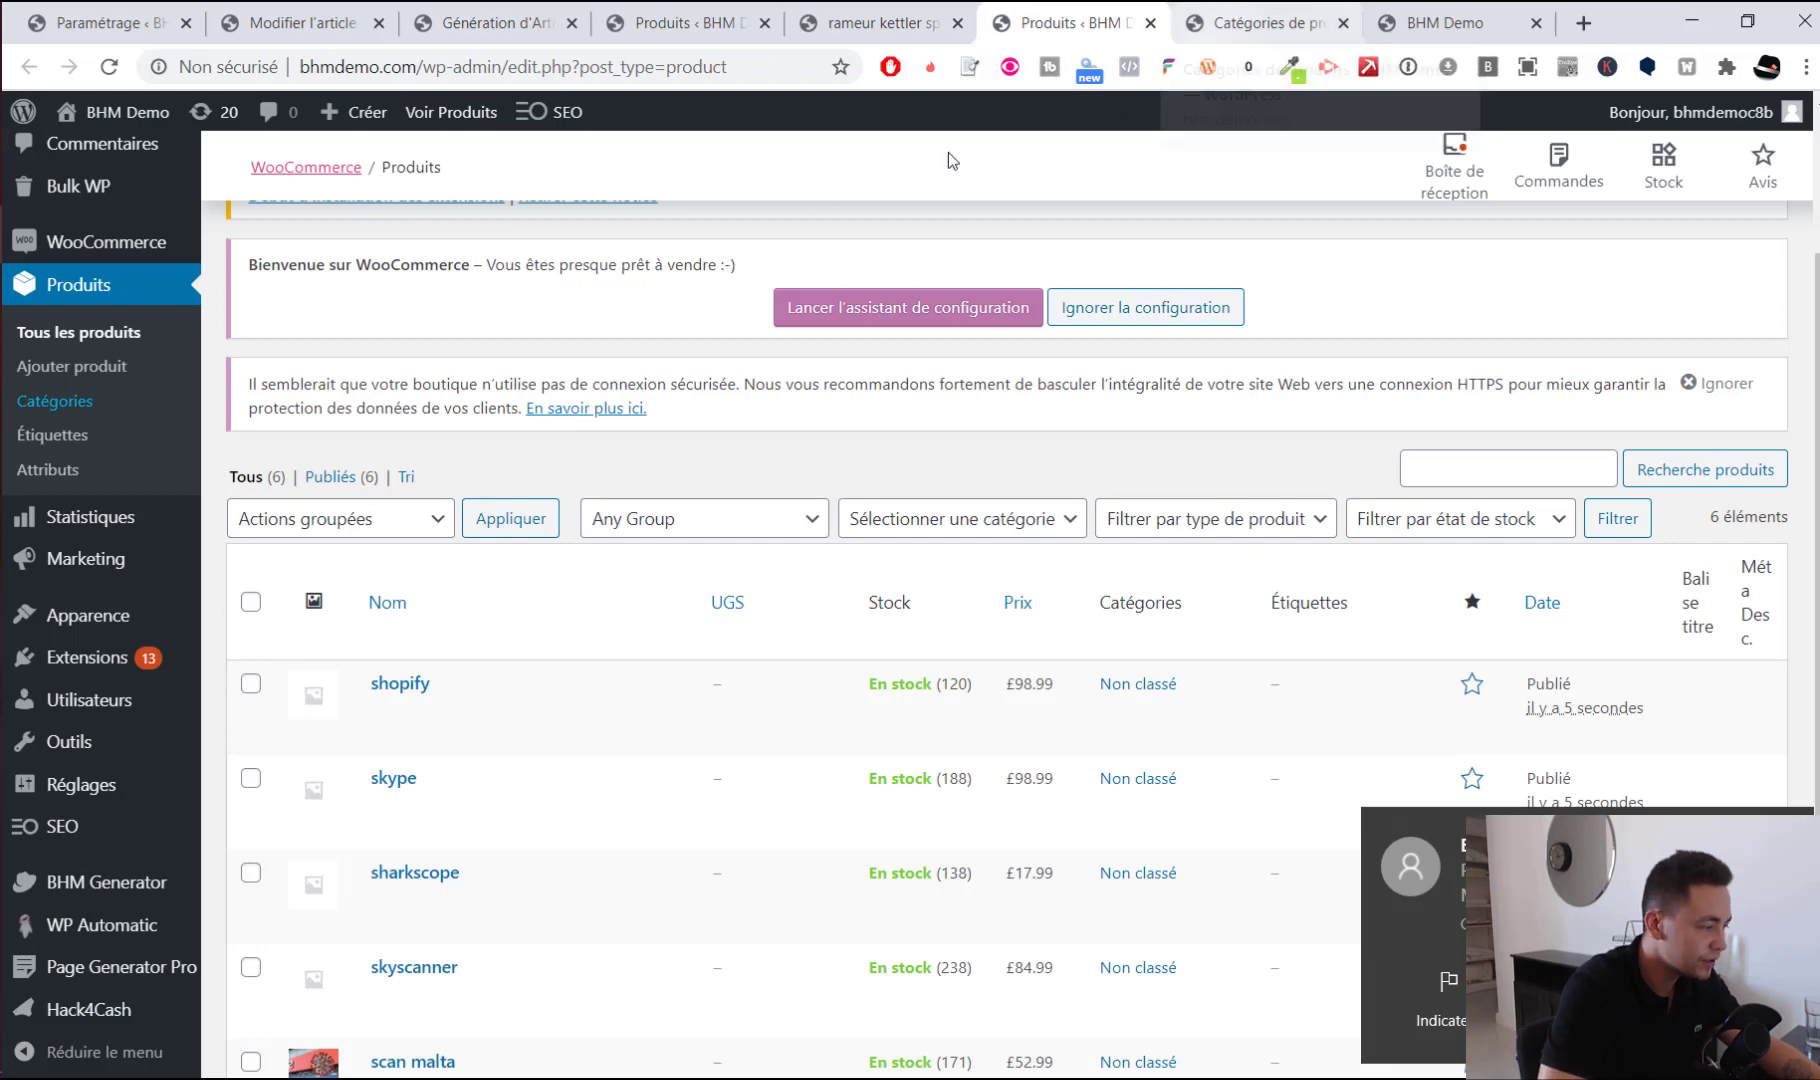